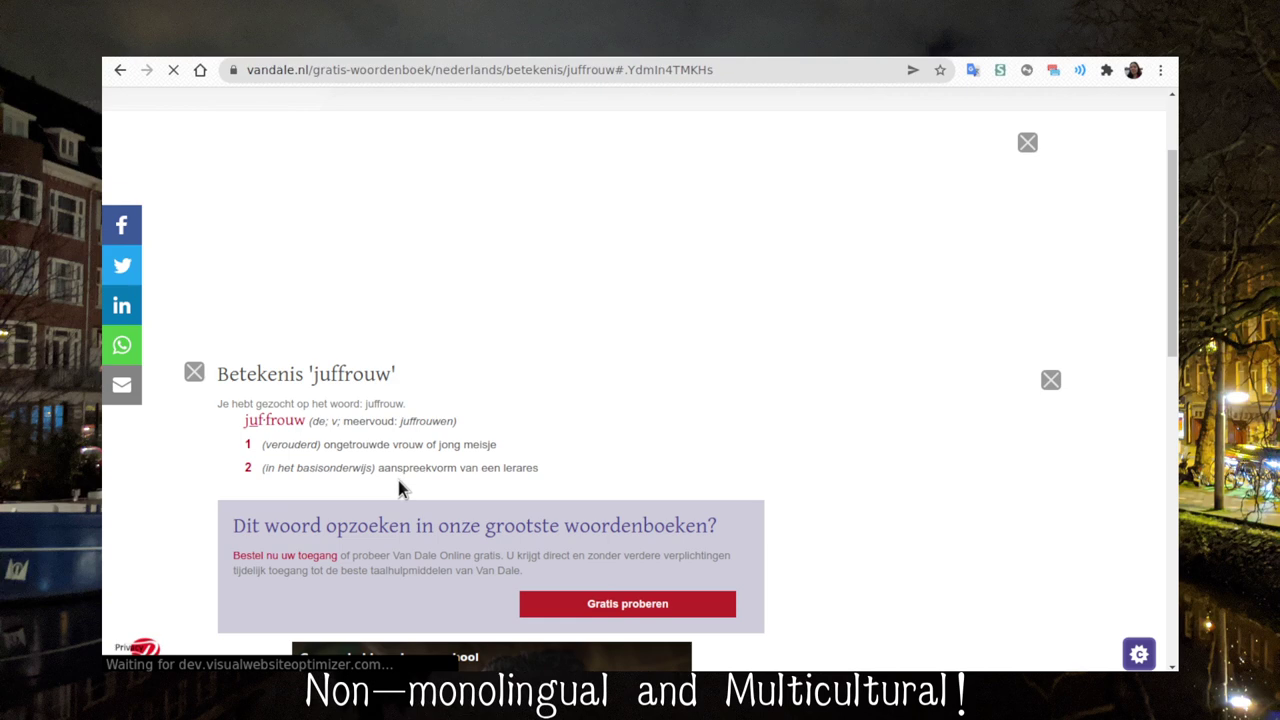
Examine the word "aanspreekvorm" in the second meaning of "juffrouw", dismissing the promotional pop-up
left_click_drag(376, 467, 456, 467)
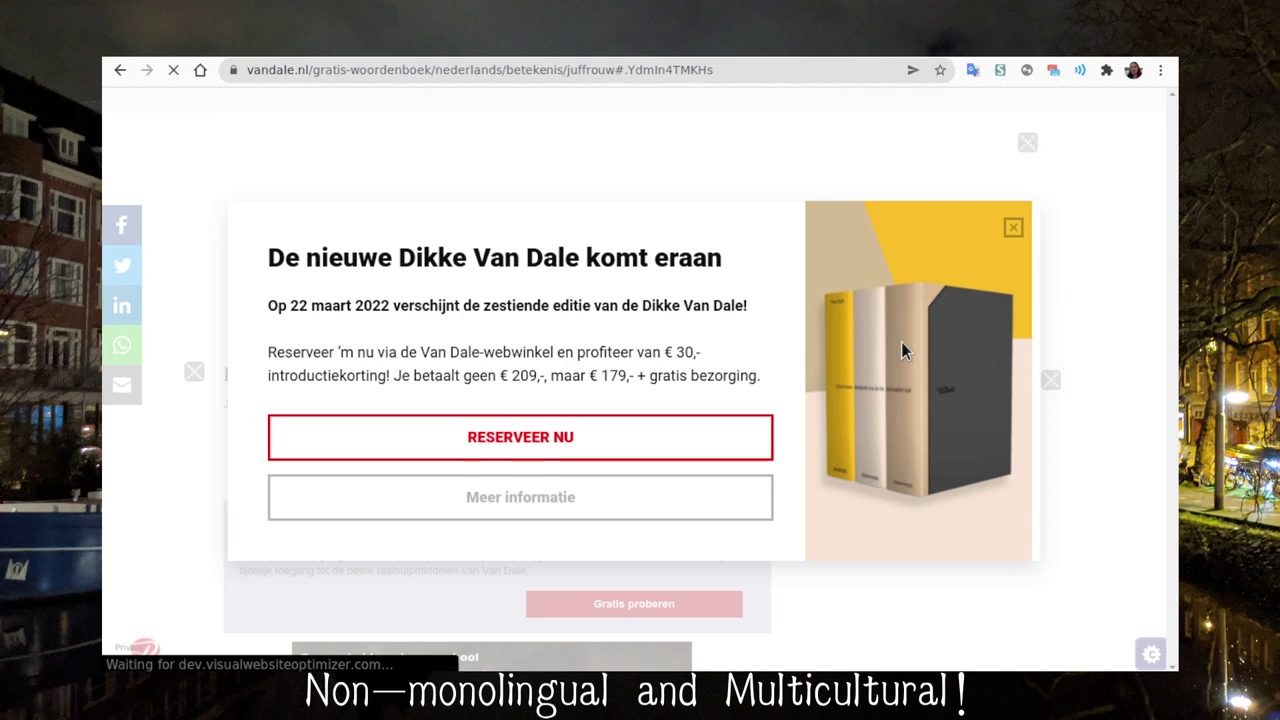
left_click(1014, 230)
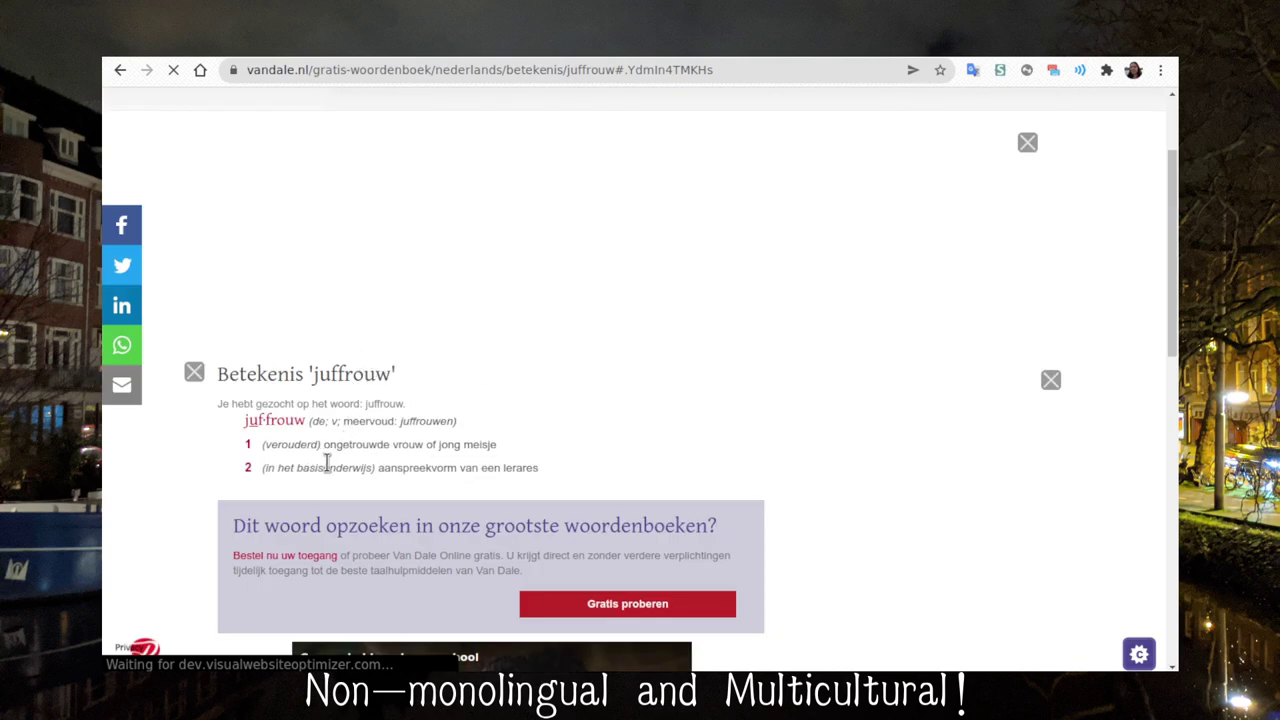
double_click(403, 467)
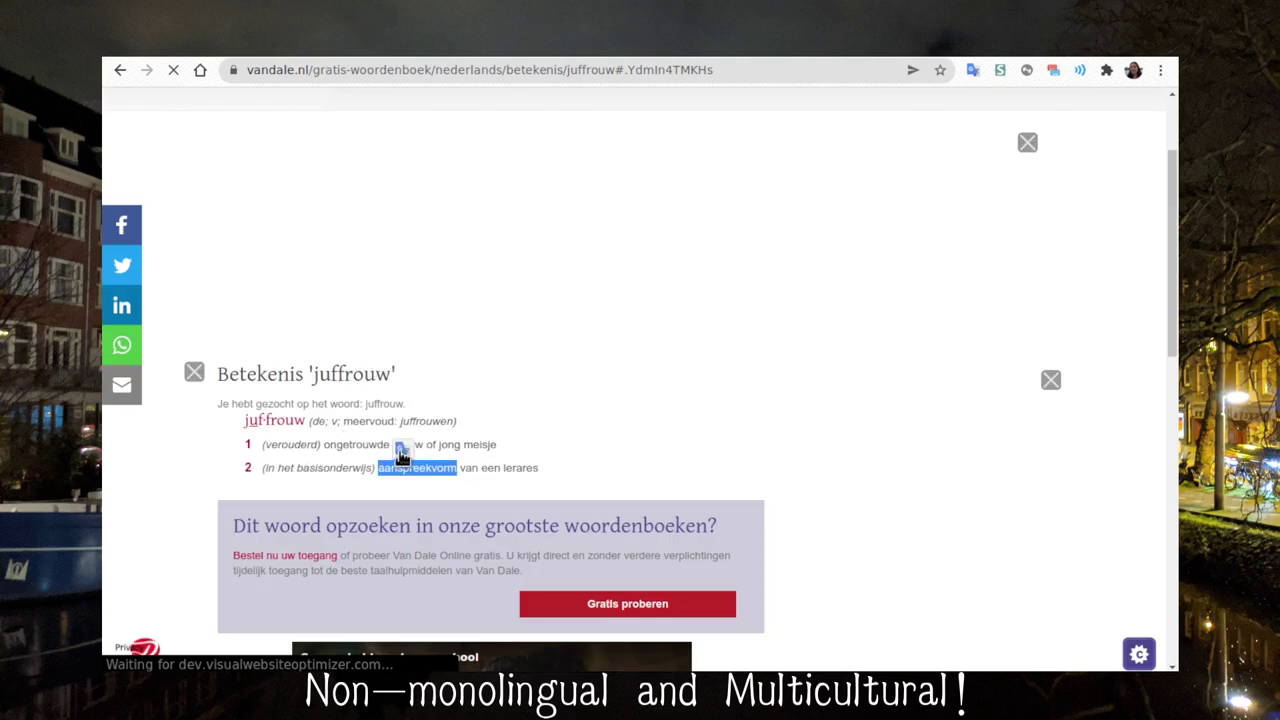
left_click(617, 415)
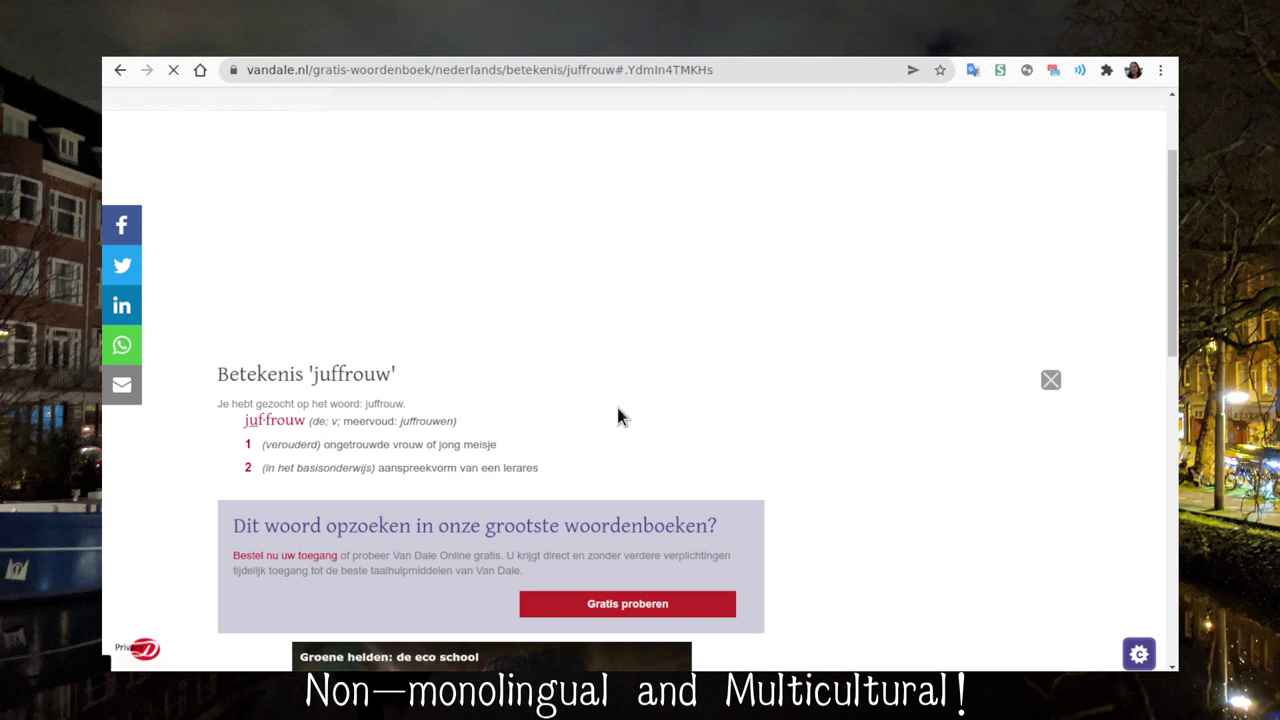
Switch to Anki, open the recently added "de juf" note and change its Dutch text to "de juf/juffrouw"
key("alt+Tab")
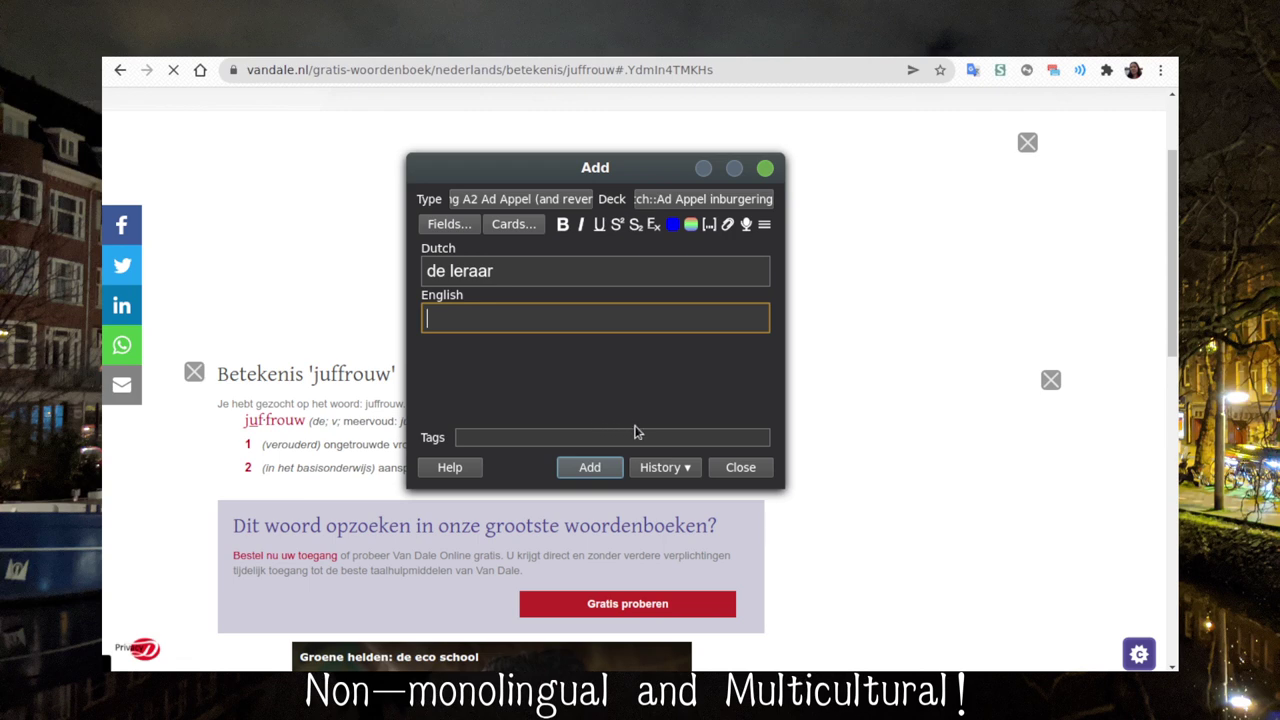
left_click(676, 472)
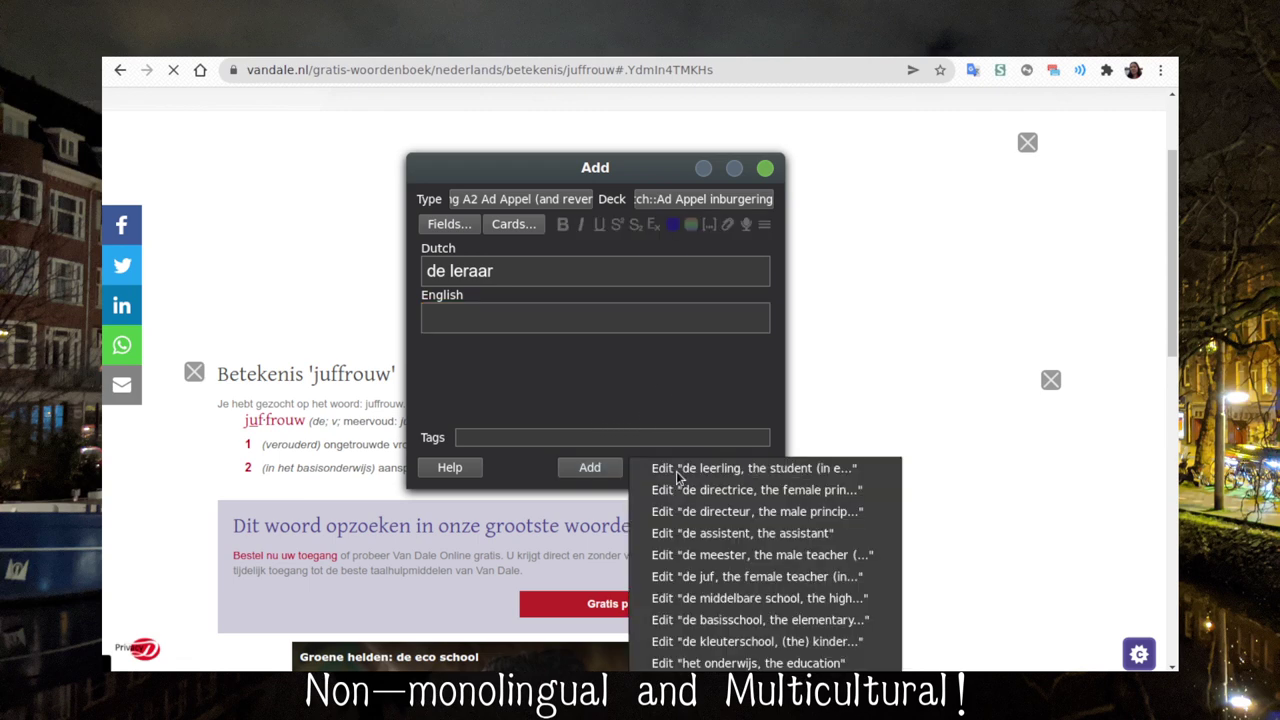
left_click(742, 582)
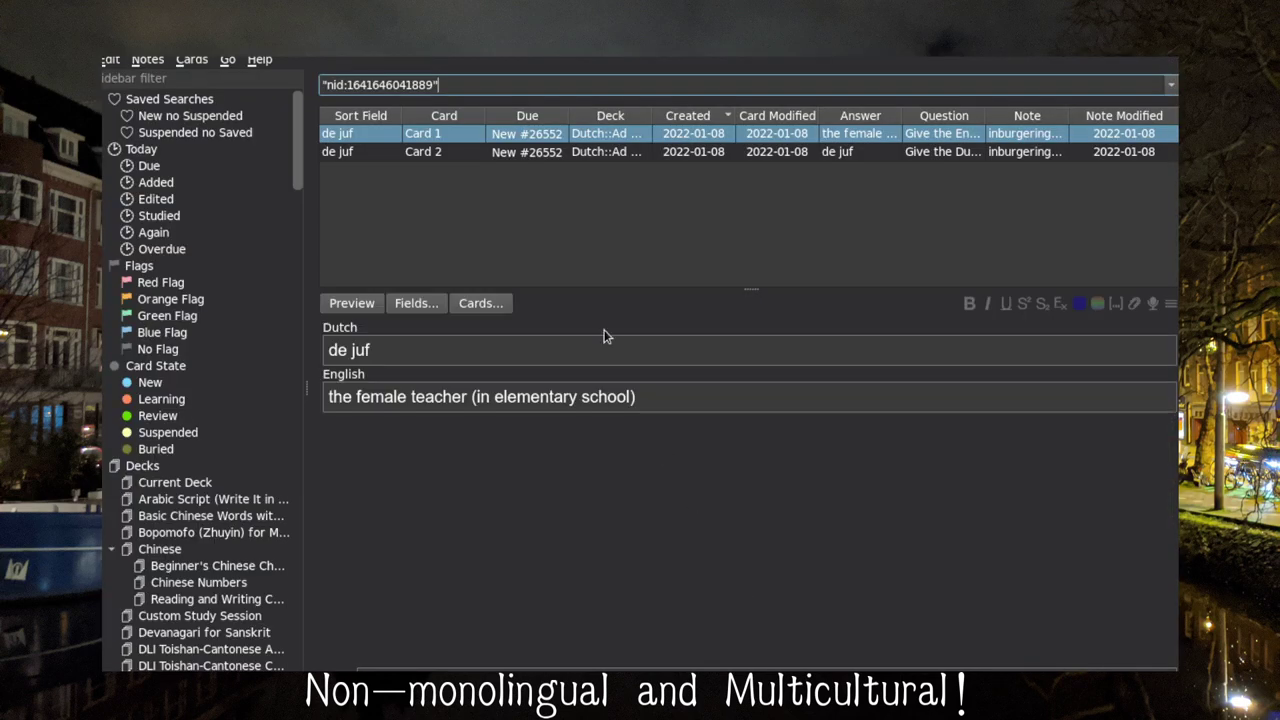
left_click(532, 355)
type("(frouw")
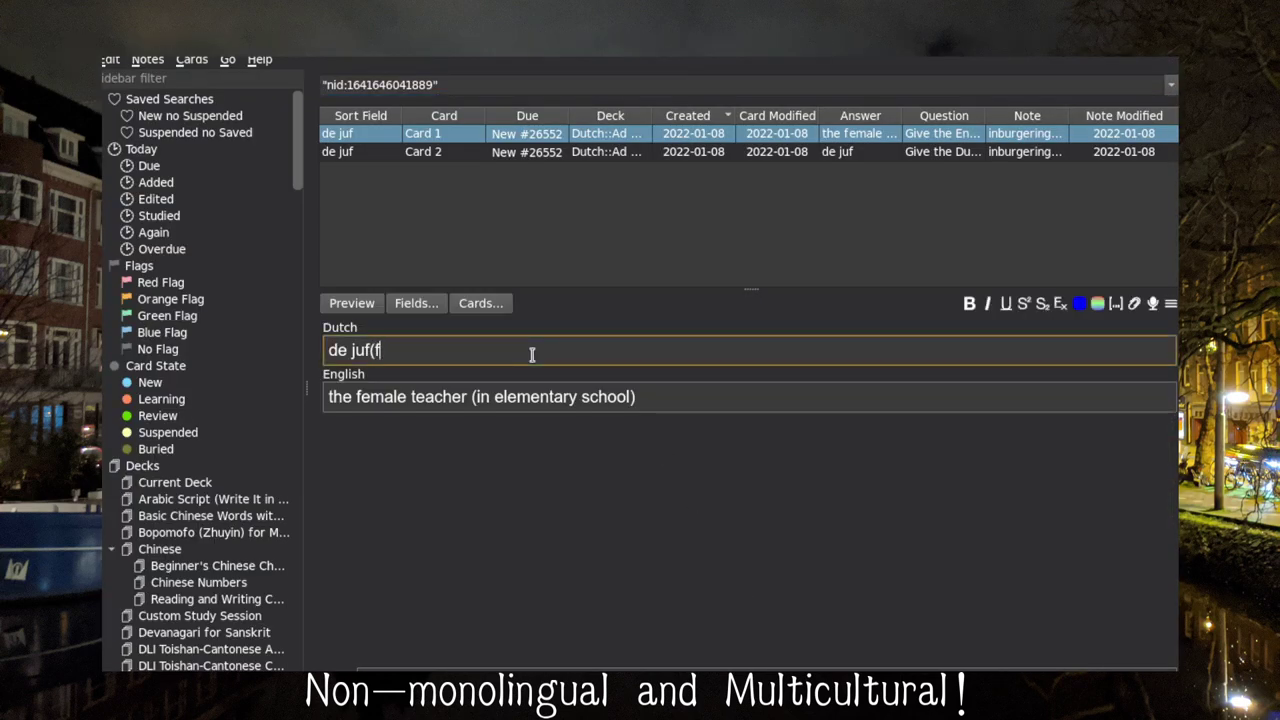
key("BackSpace")
key("BackSpace")
key("BackSpace")
key("BackSpace")
key("BackSpace")
key("BackSpace")
type("/juffrouw")
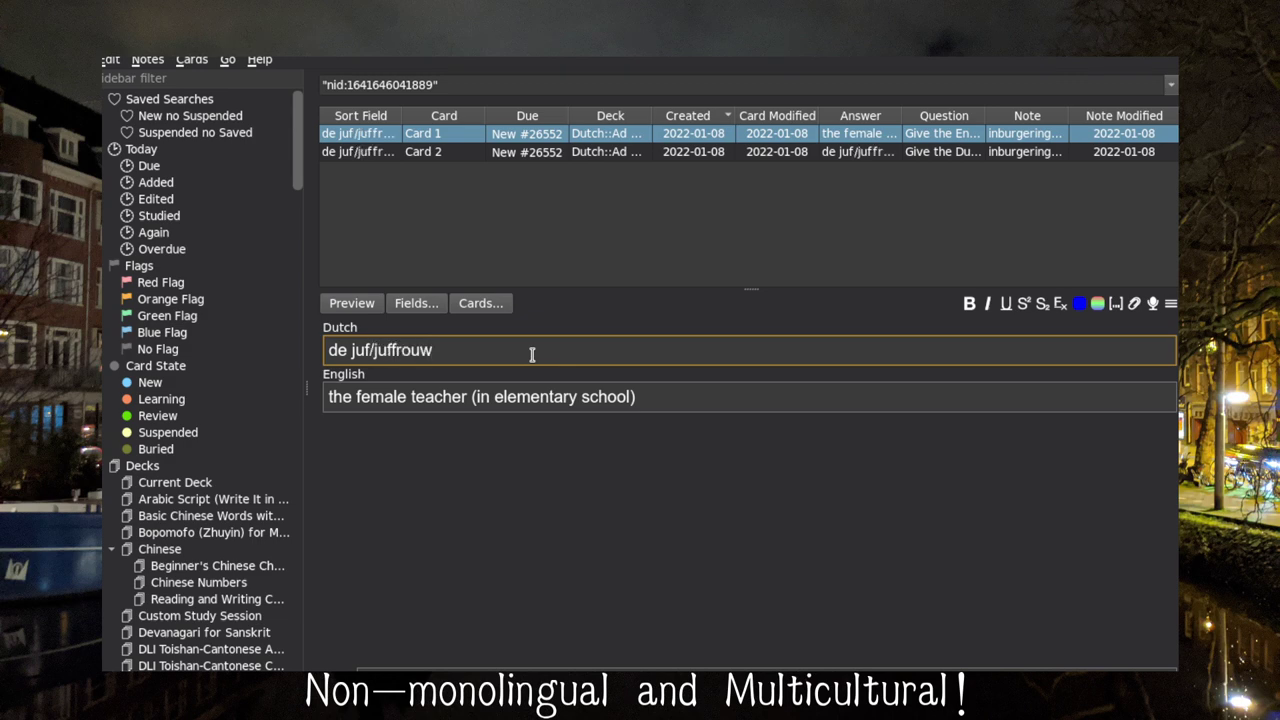
Replace the "de juf/juffrouw" note's English text with "the title of a female teacher (in an elementary school)"
key("alt+Tab")
key("alt+Tab")
key("alt+Tab")
key("alt+Tab")
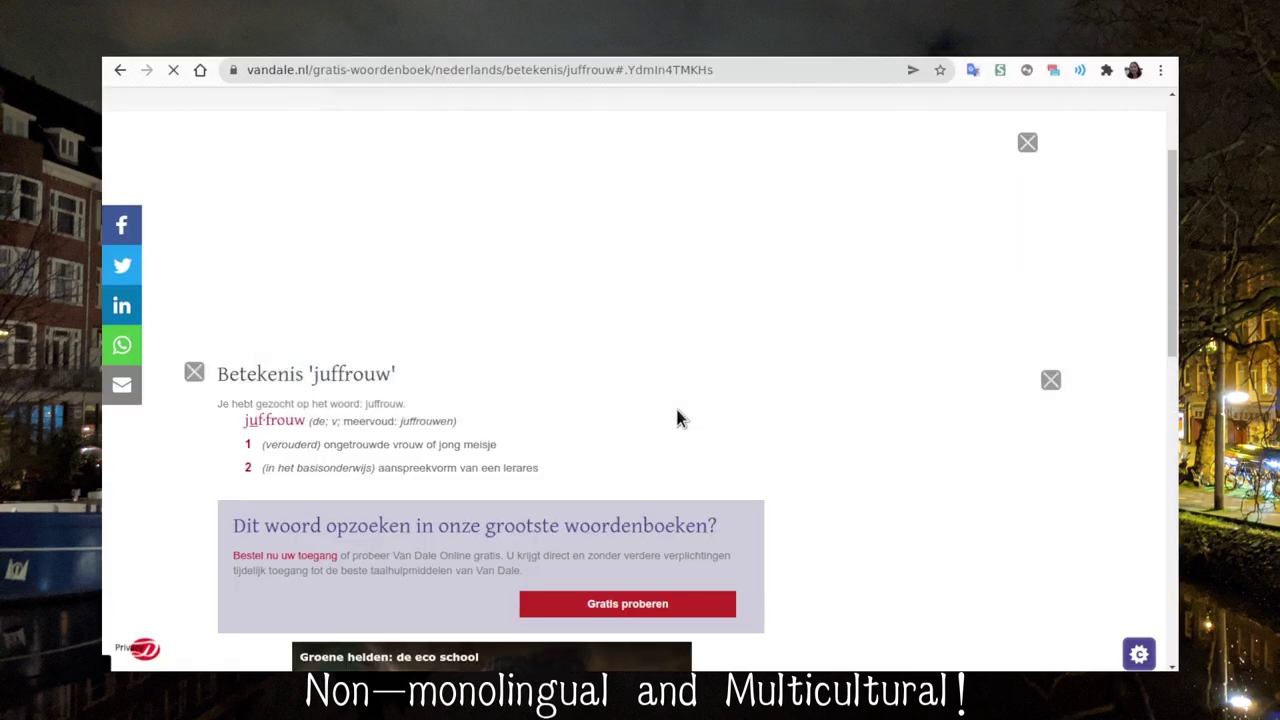
key("alt+Tab")
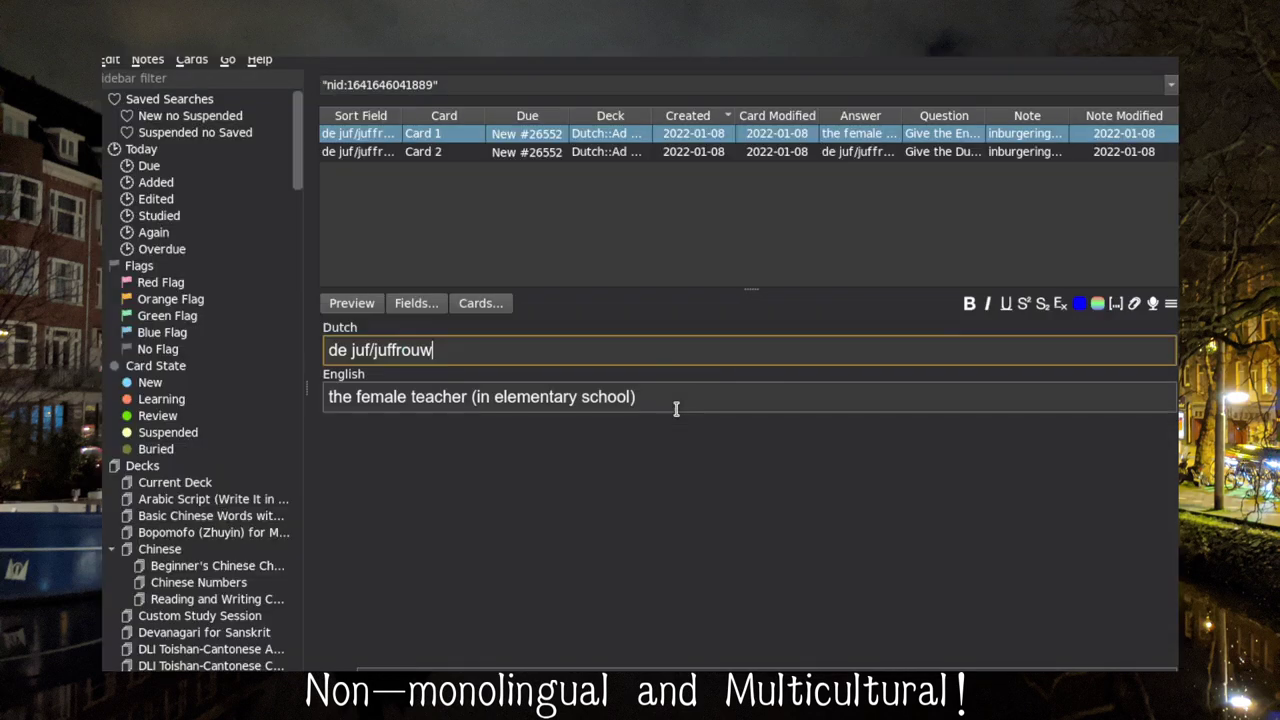
left_click(688, 396)
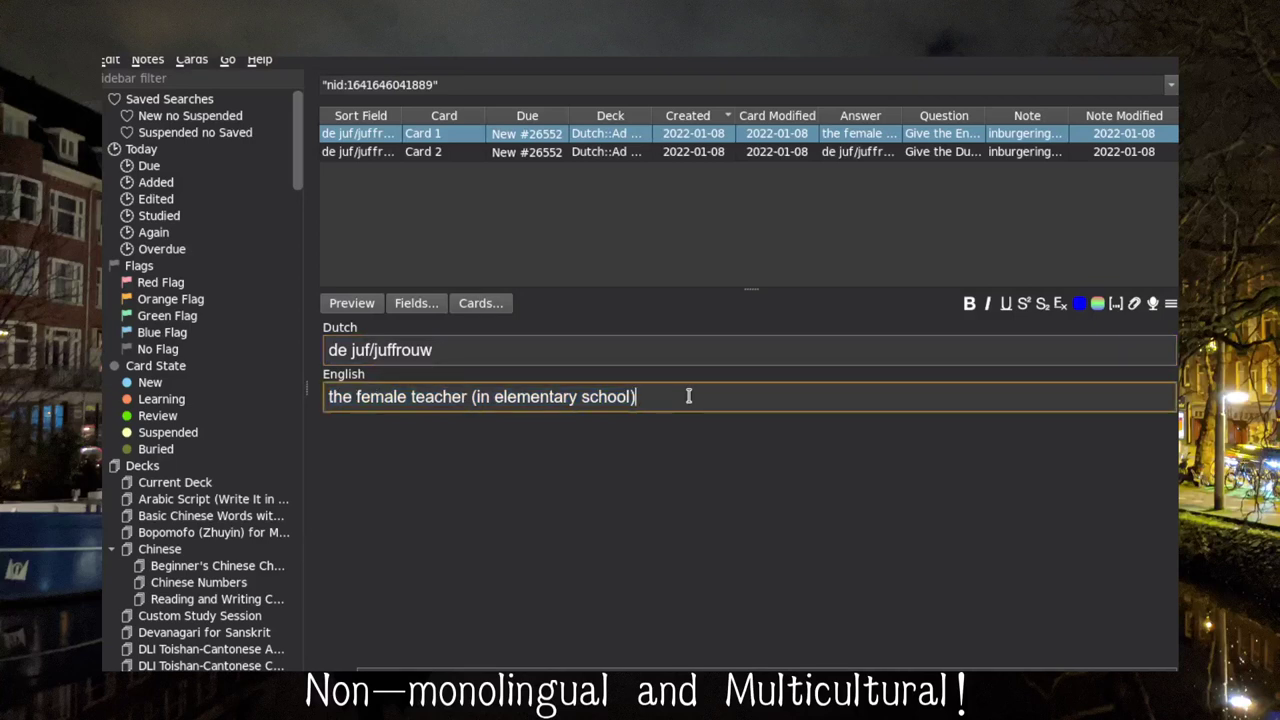
key("ctrl+a")
type("th")
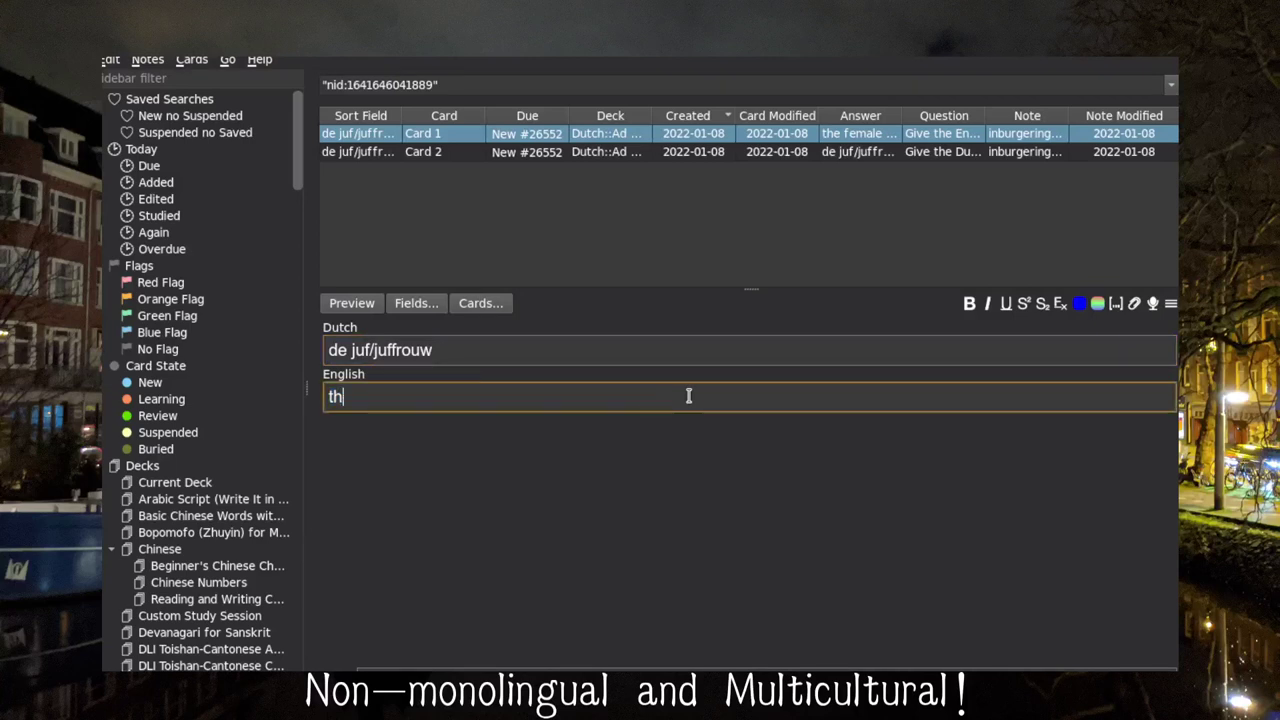
type("e title of a female teacher (")
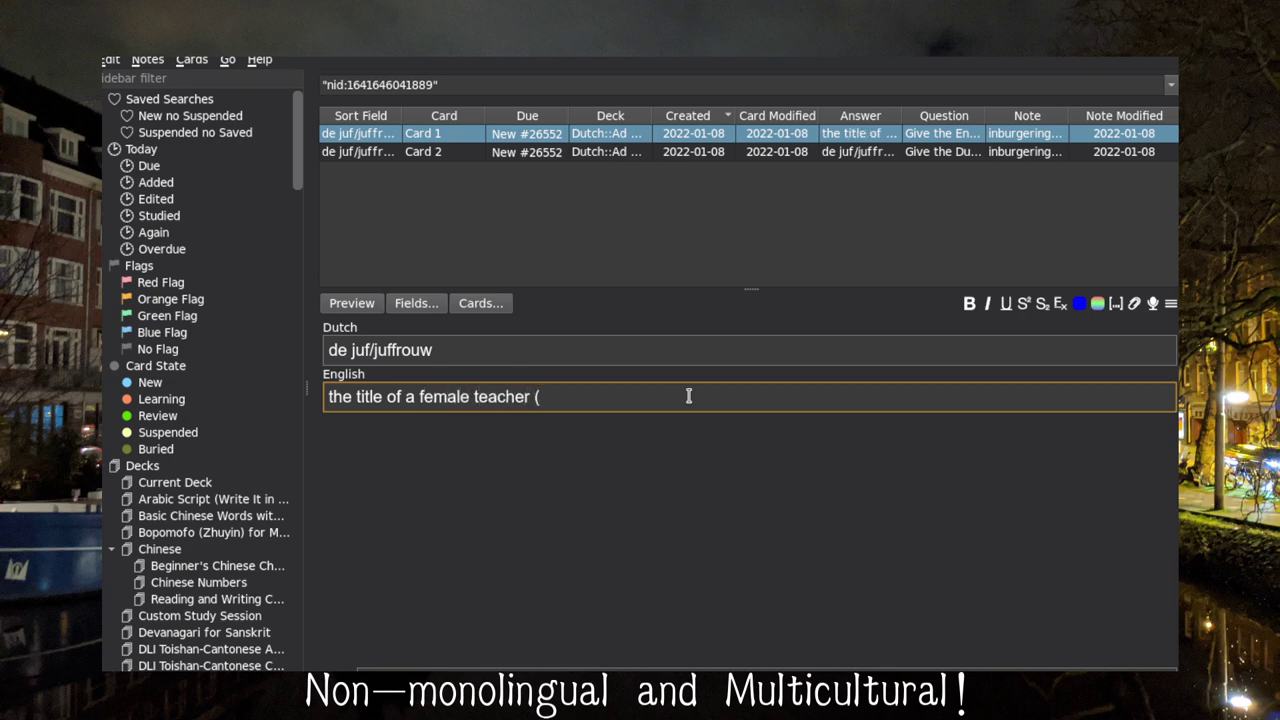
type("in elementary sch")
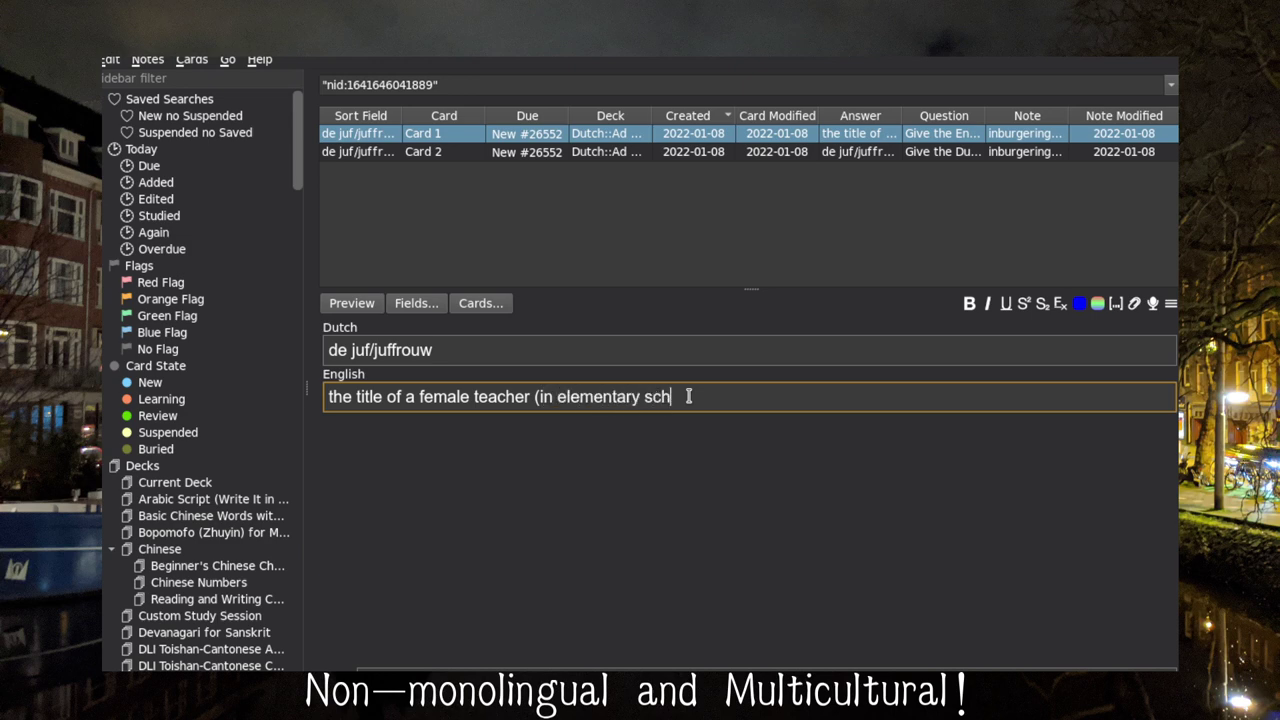
type("ool")
key("ctrl+Left")
key("ctrl+Left")
key("ctrl+Left")
key("ctrl+Right")
type("an")
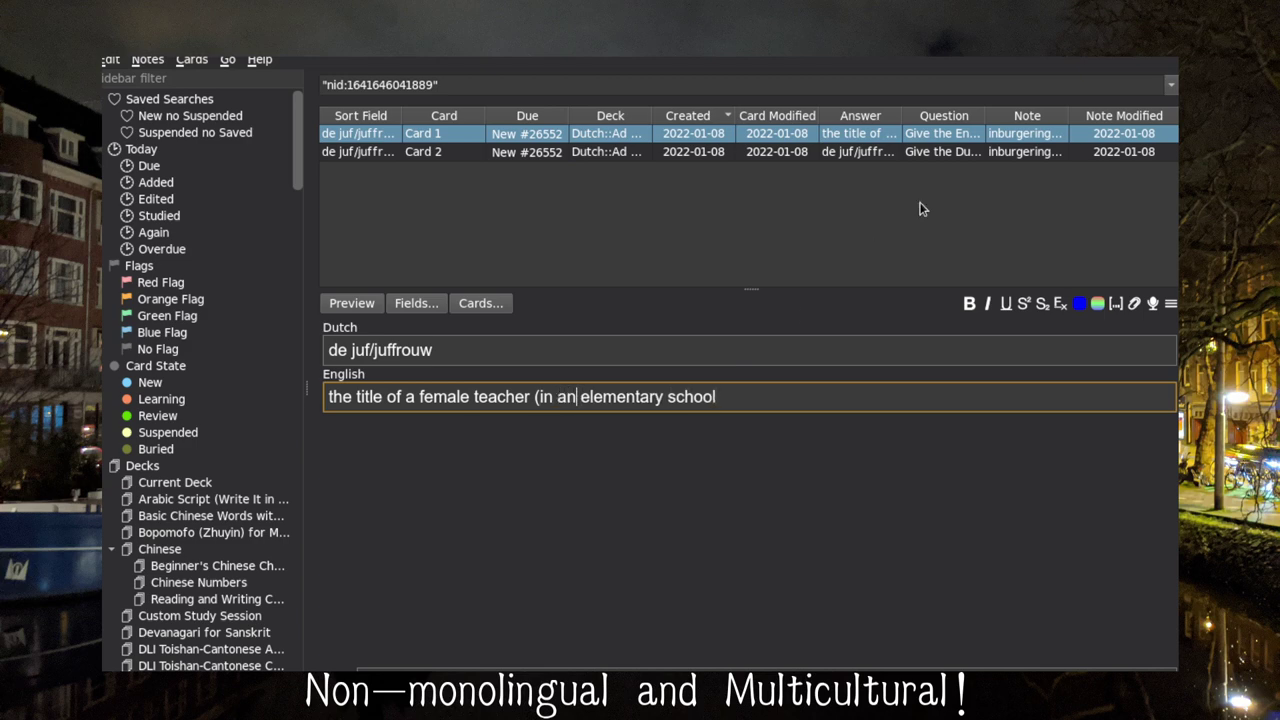
type(")")
Switch to the Van Dale dictionary in the browser and look up the Dutch meaning of "meester"
key("alt+Tab")
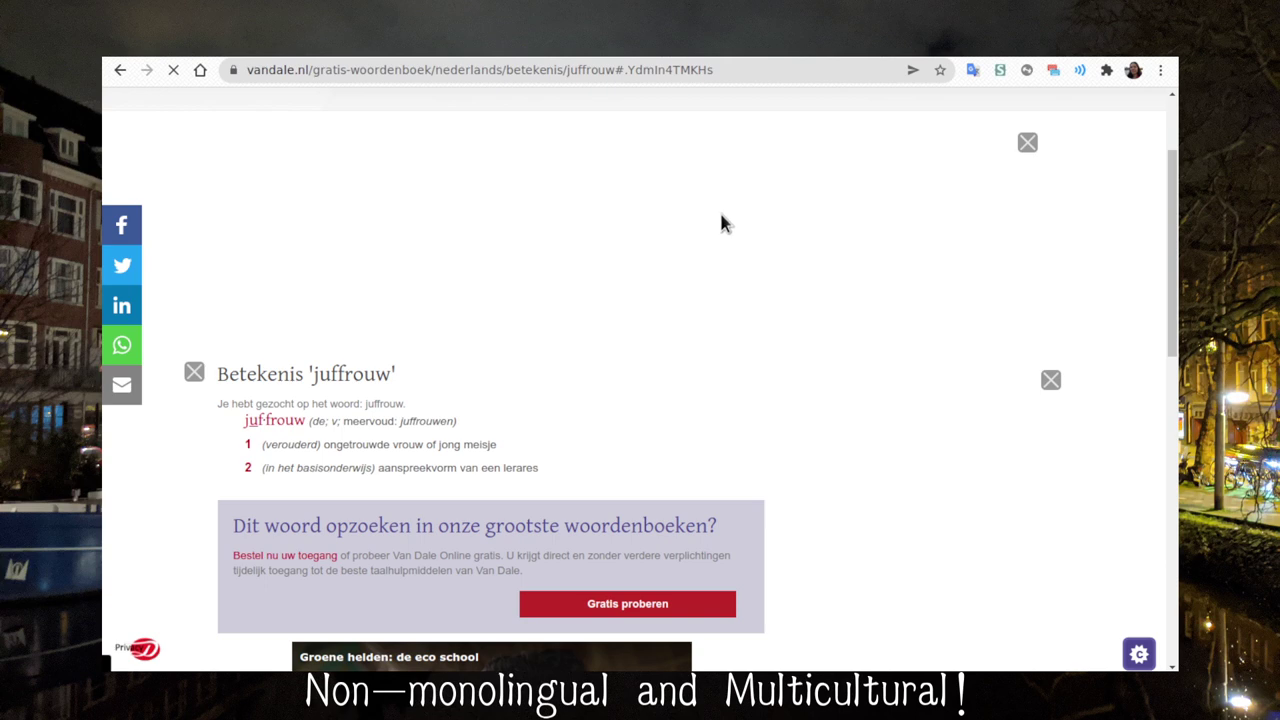
left_click(679, 208)
type("meester")
key("Return")
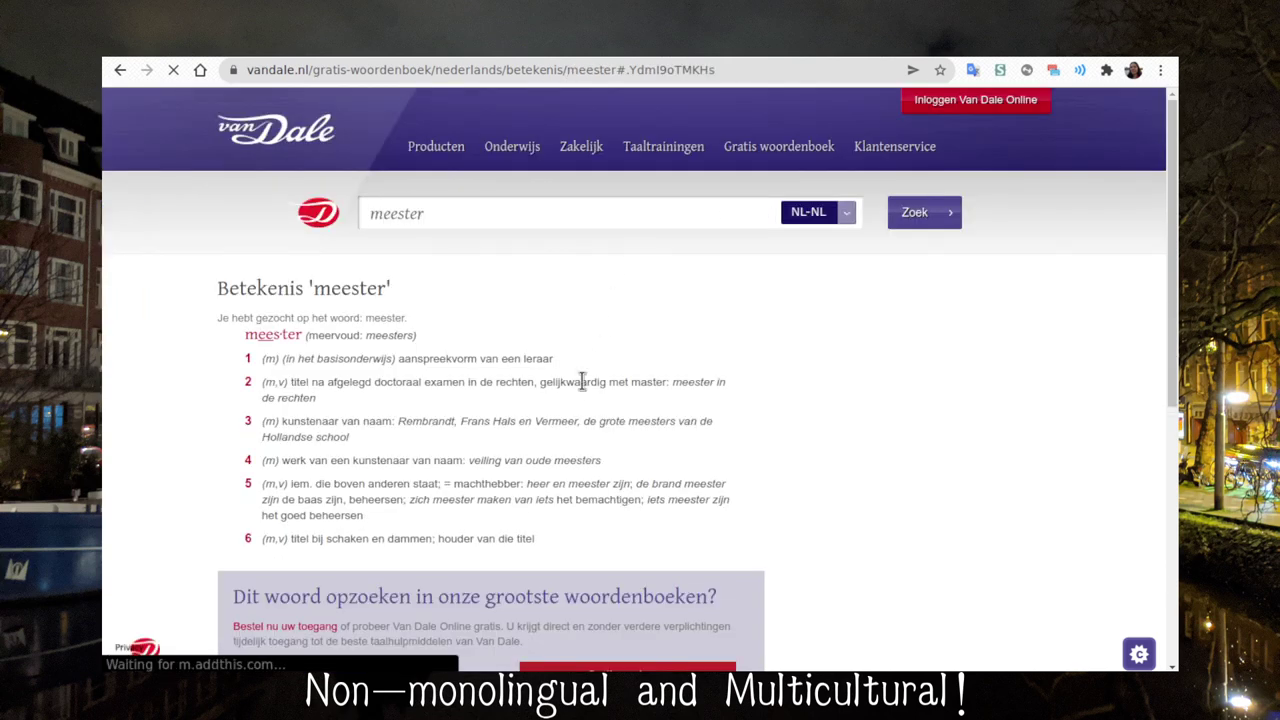
scroll(574, 405, "down", 3)
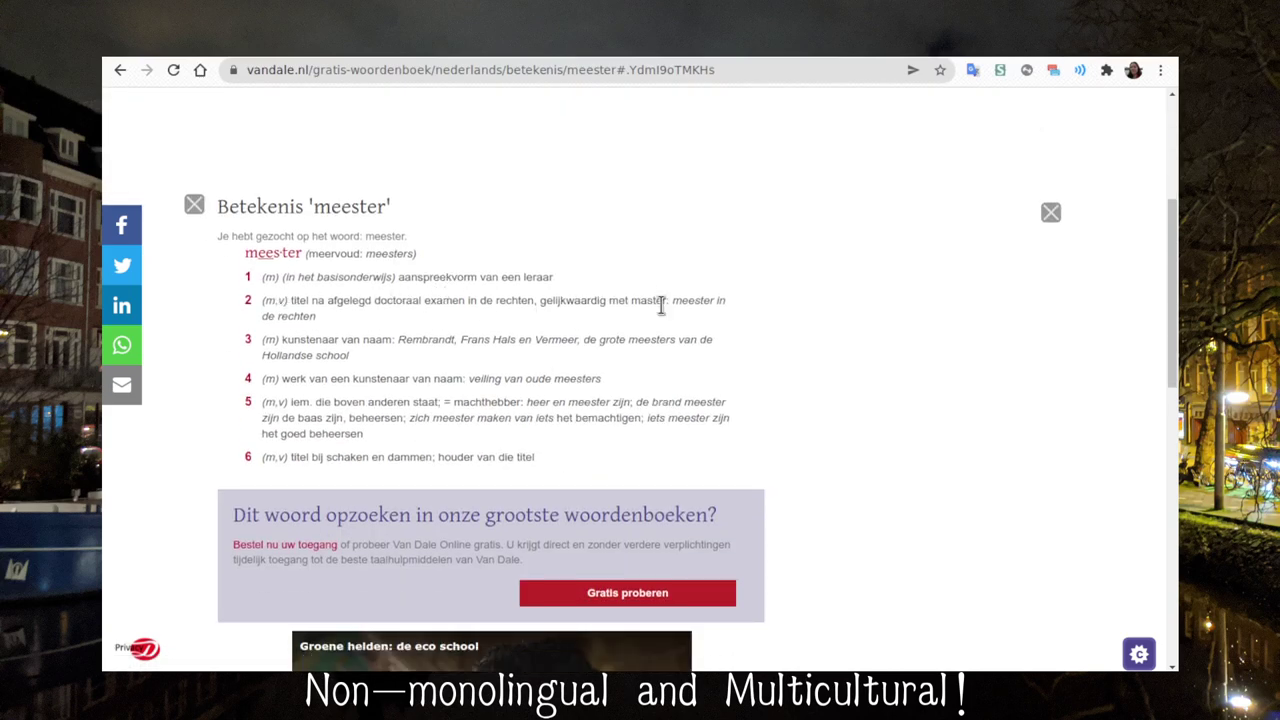
Back in Anki, open the recently added "de meester" note and insert "an" before "elementary school" in its English text
key("alt+Tab")
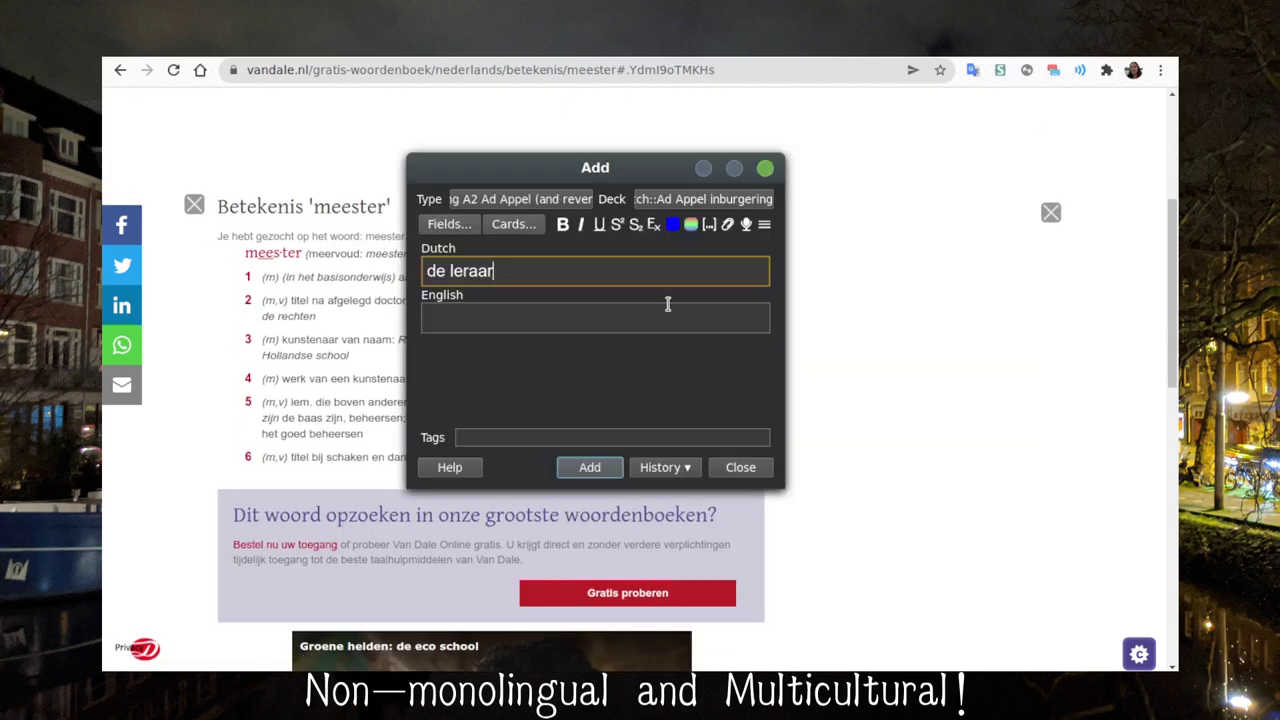
left_click(678, 467)
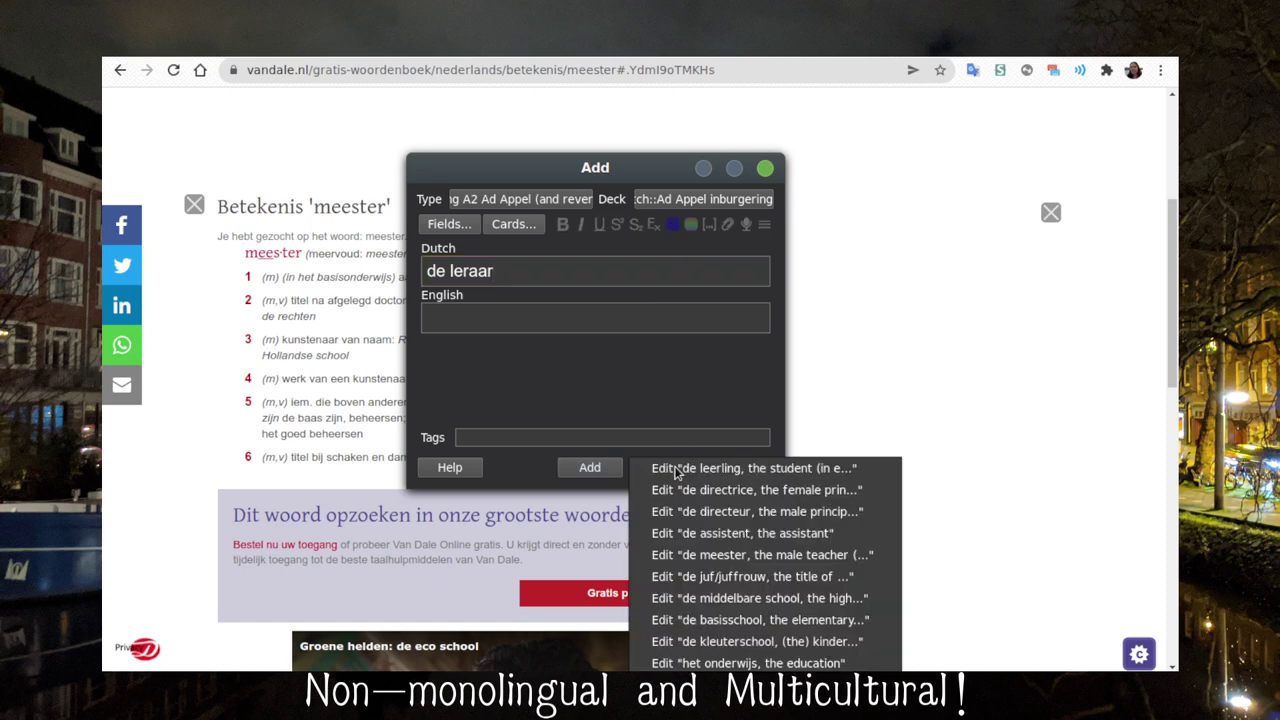
left_click(700, 558)
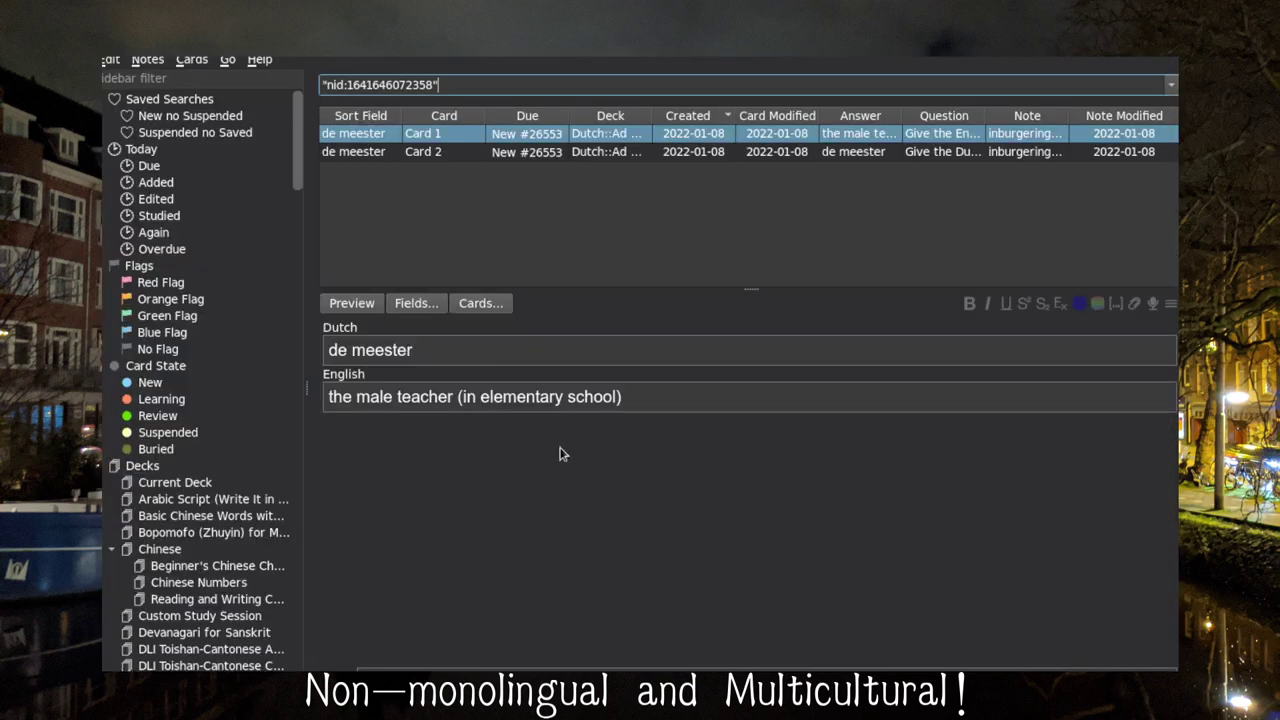
left_click(671, 397)
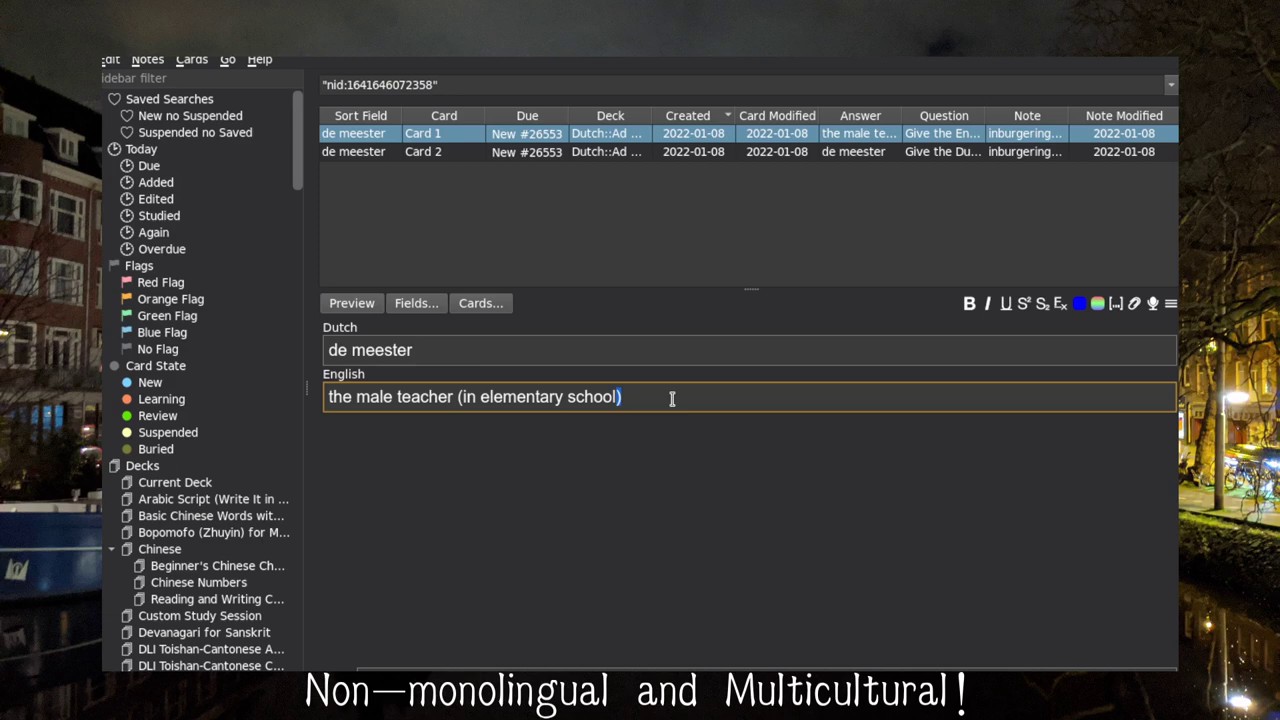
key("ctrl+Left")
key("ctrl+Left")
key("ctrl+Left")
key("ctrl+Left")
key("ctrl+Left")
key("ctrl+Left")
key("Right")
key("Right")
key("Right")
key("Right")
key("Right")
key("Right")
key("Right")
key("Right")
key("Right")
key("Right")
key("Right")
key("Right")
key("Right")
key("Right")
type("an ")
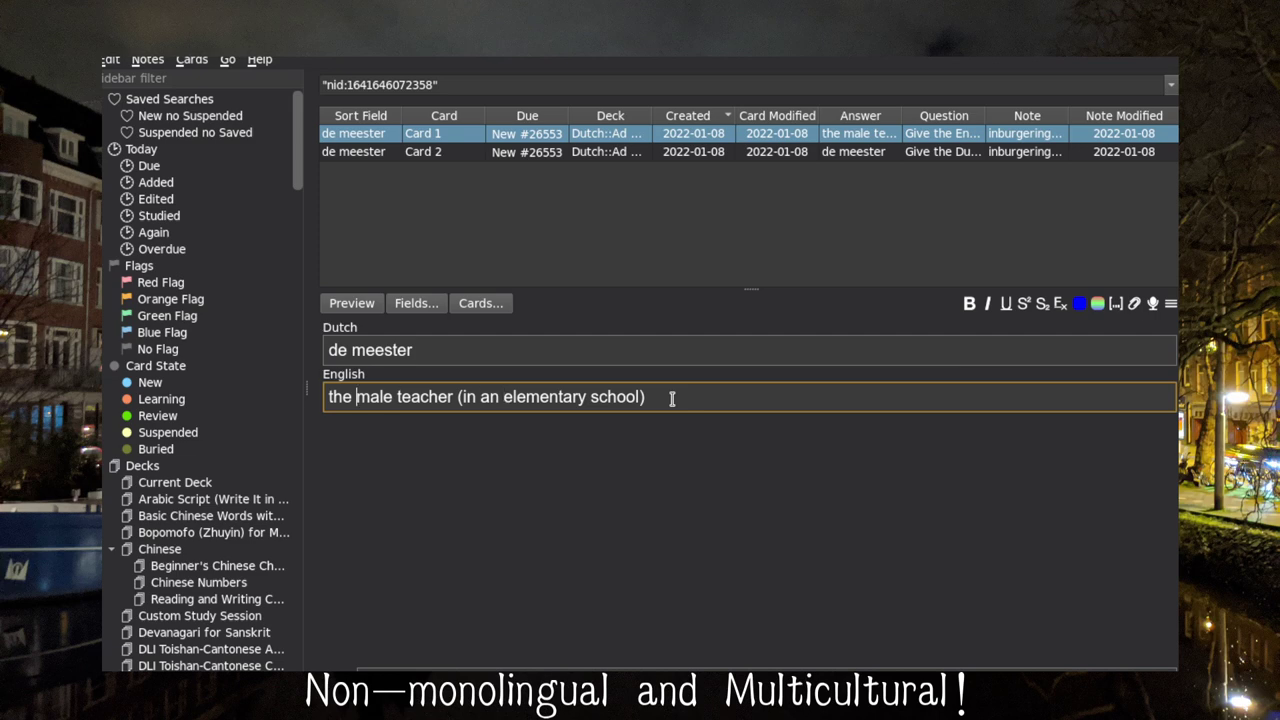
Reword the start of the "de meester" note's English text to "the title of a male teacher"
type("the title")
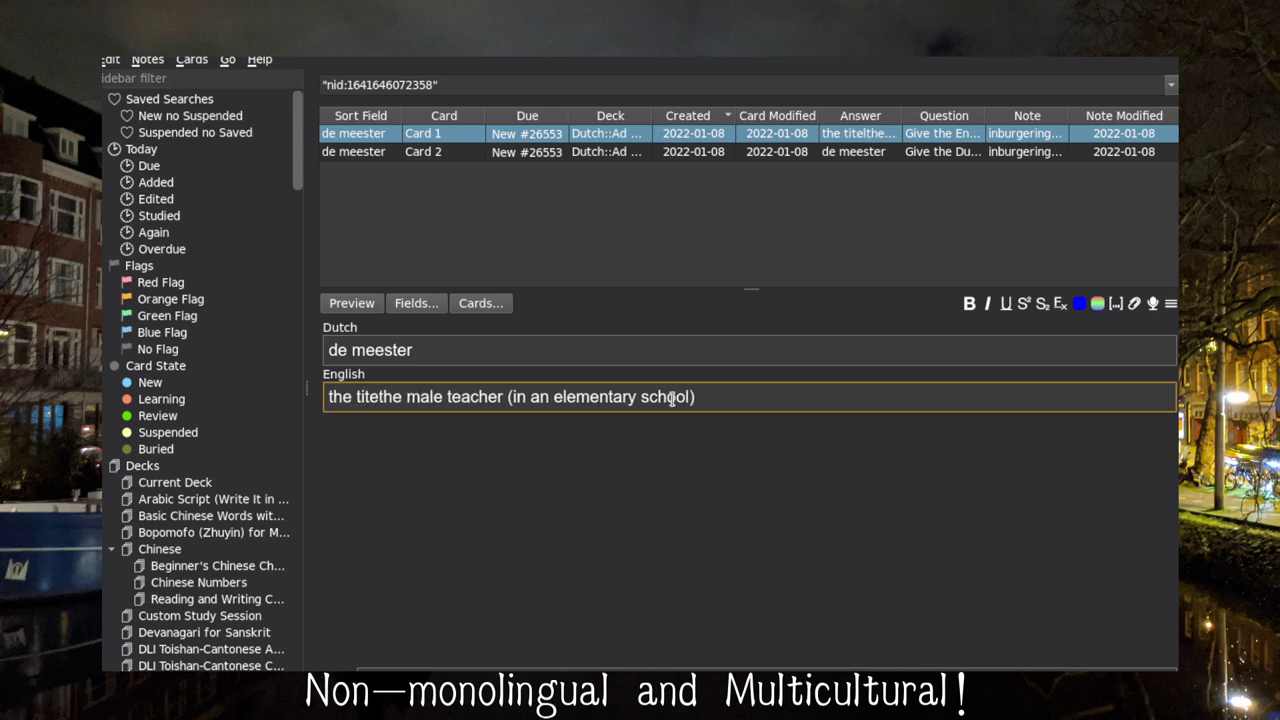
type(" of")
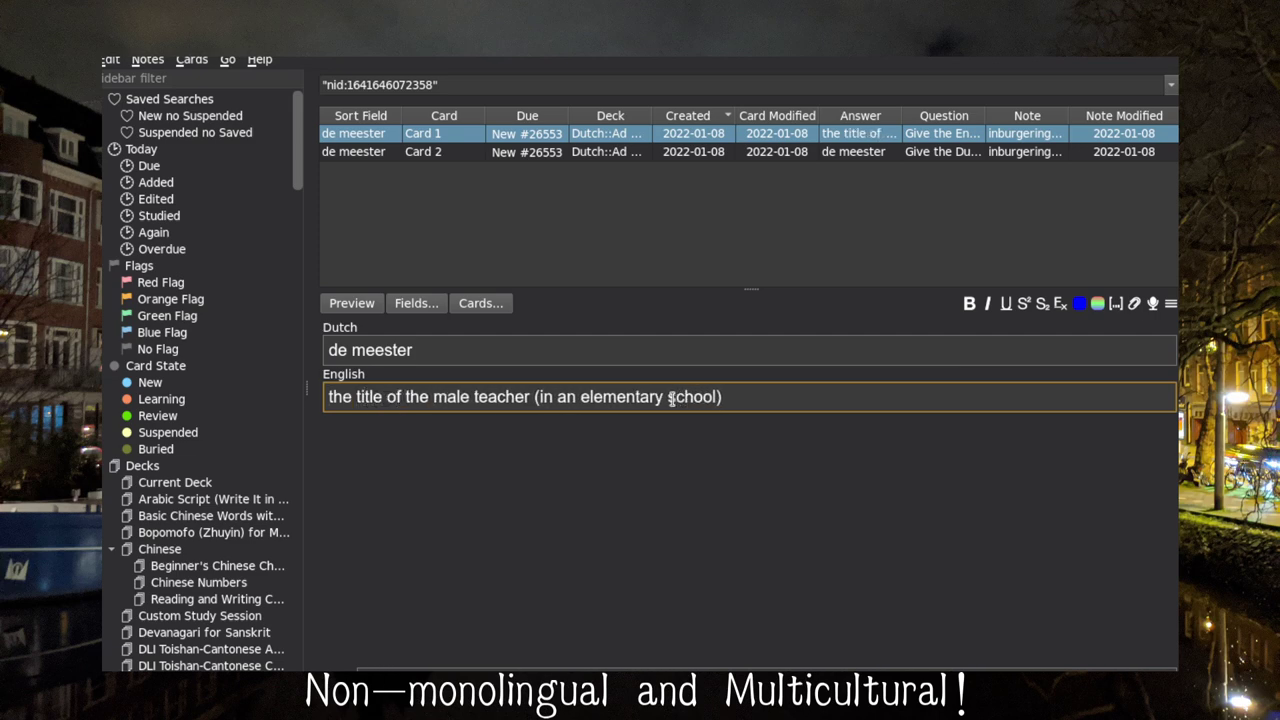
key("ctrl+shift+Right")
type("a")
key("Right")
key("Right")
key("Right")
key("Right")
key("Right")
key("Right")
key("Right")
key("Right")
key("Right")
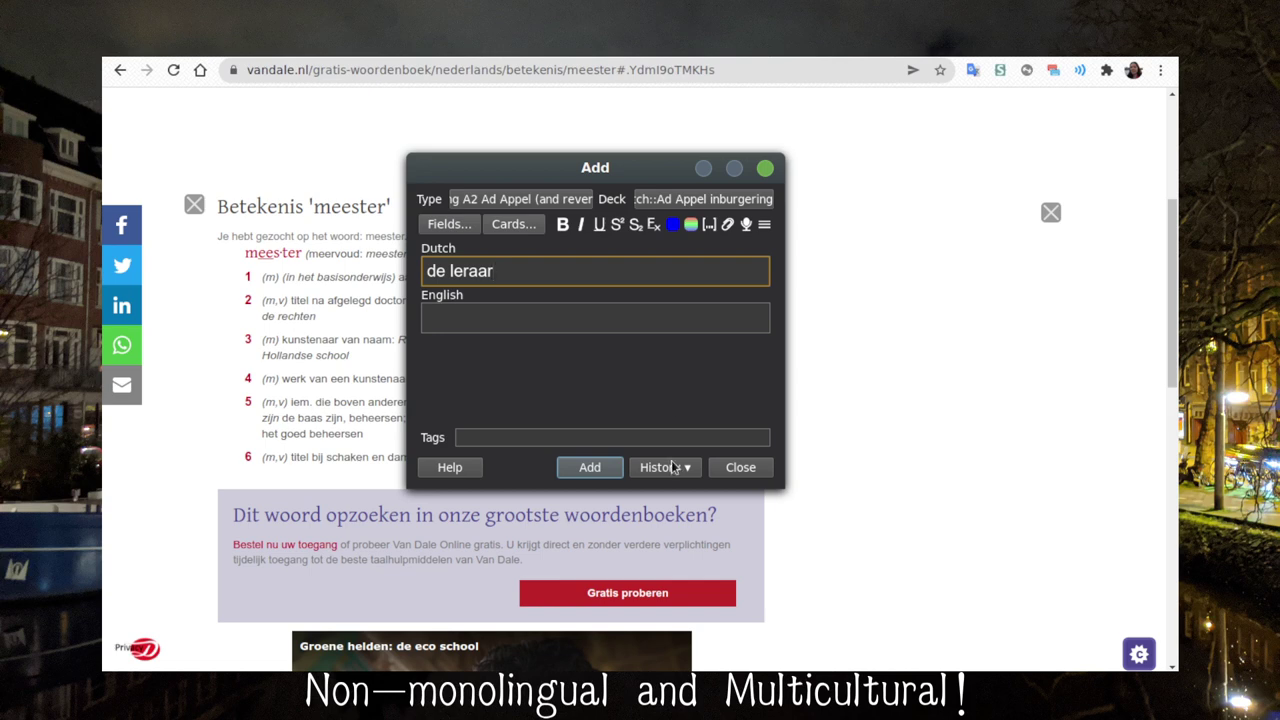
Reopen the "de juf/juffrouw" and "de meester" notes in turn to check their English wording, closing each one
left_click(668, 469)
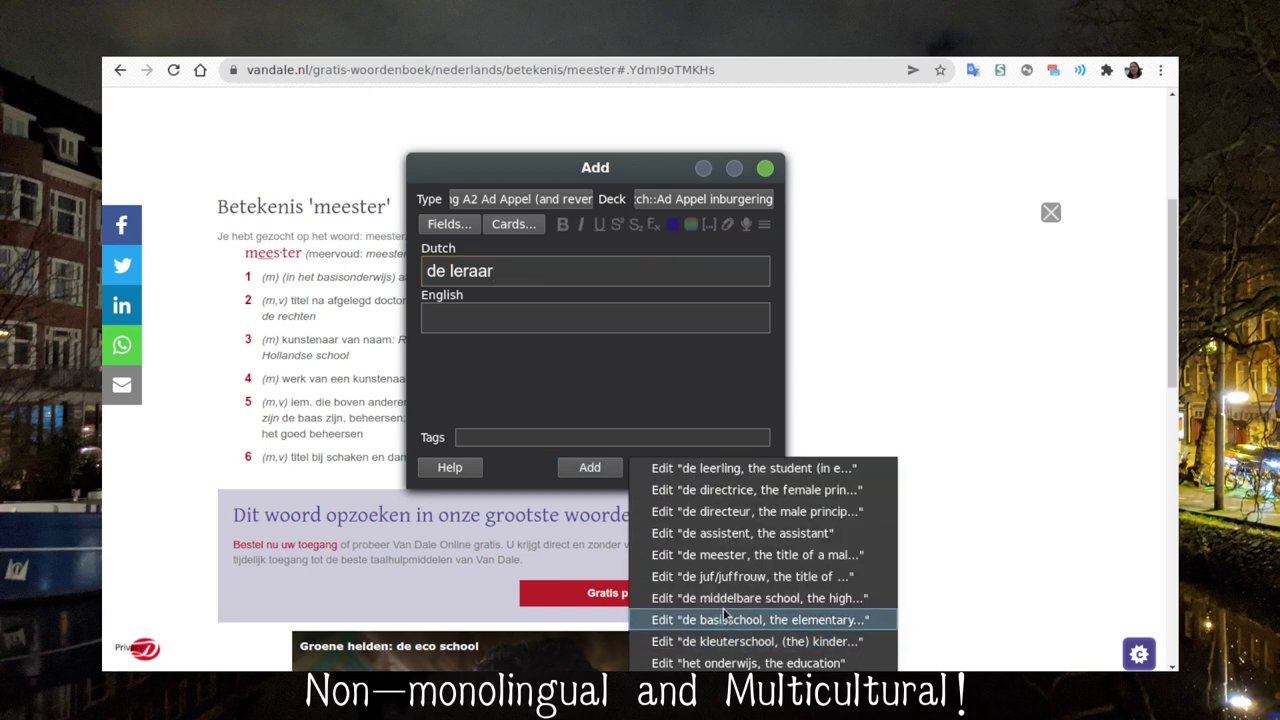
left_click(723, 578)
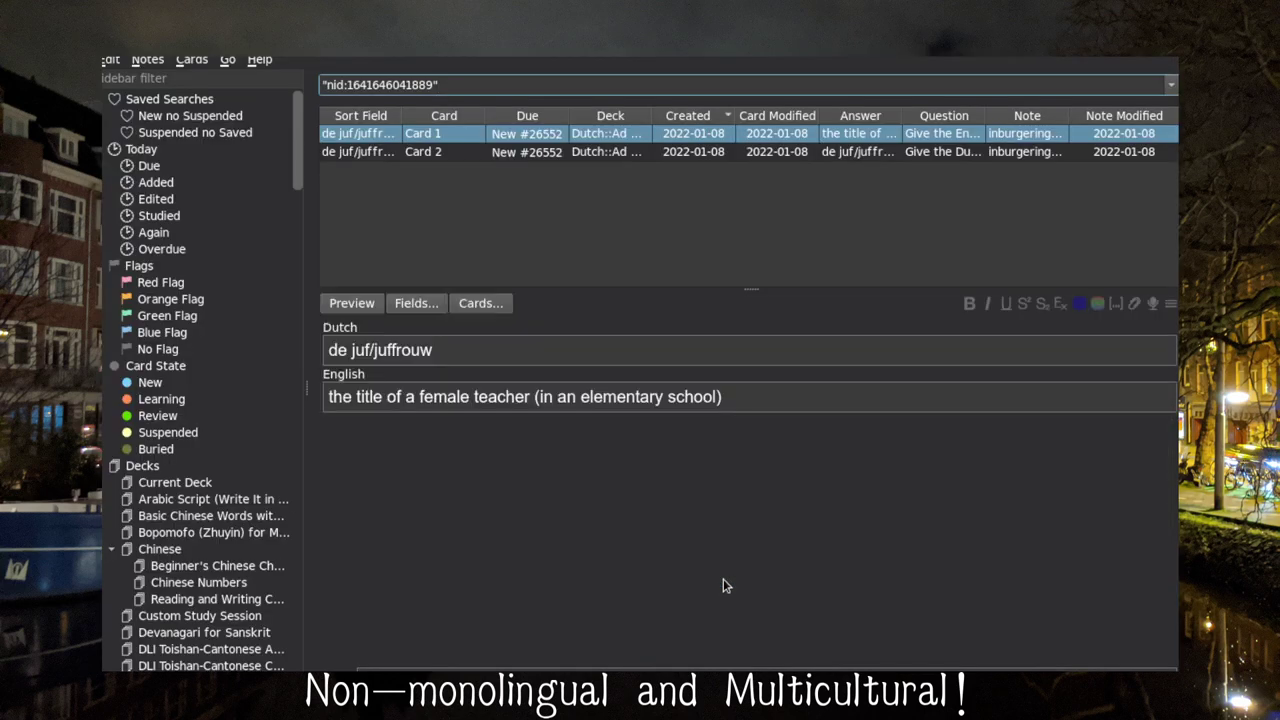
key("Escape")
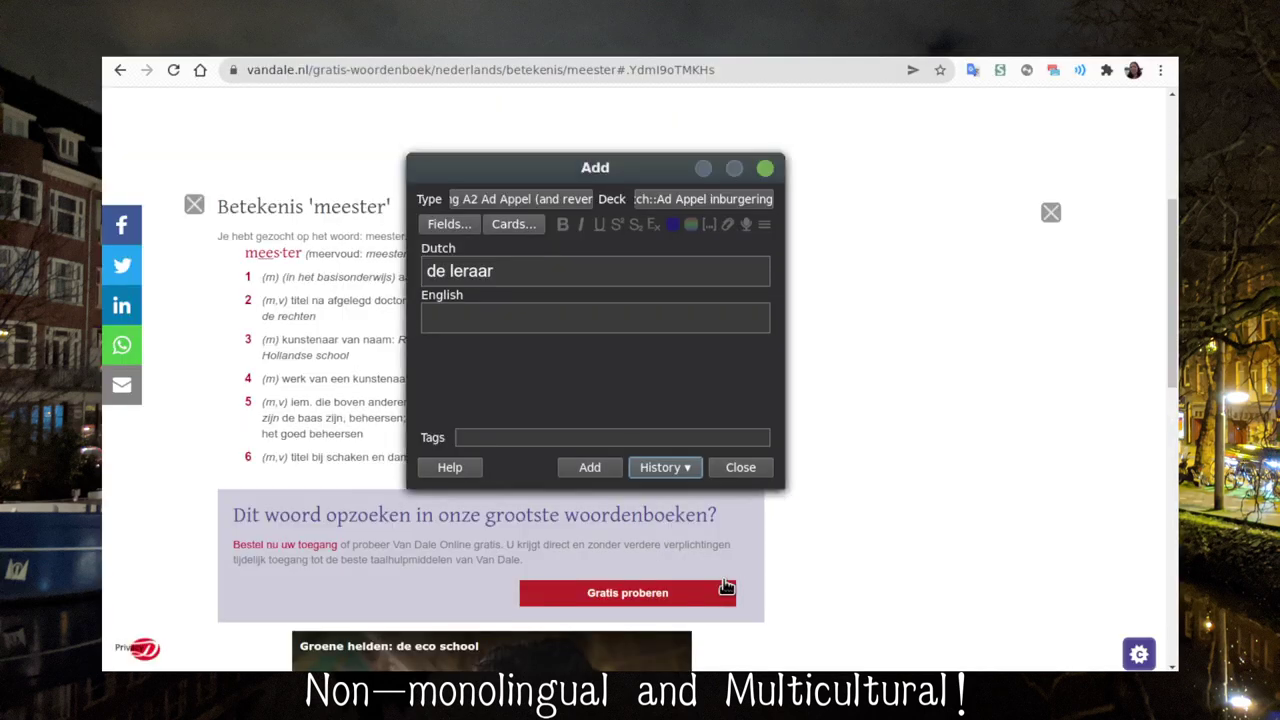
left_click(676, 474)
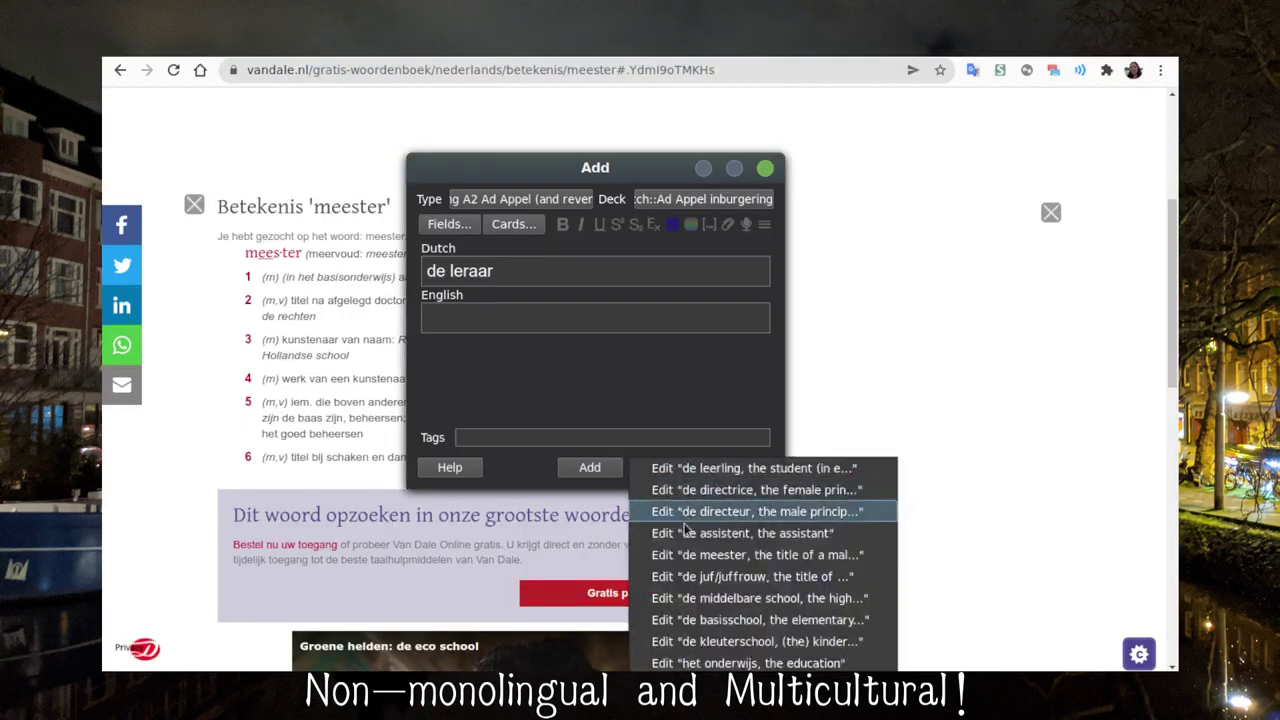
left_click(705, 555)
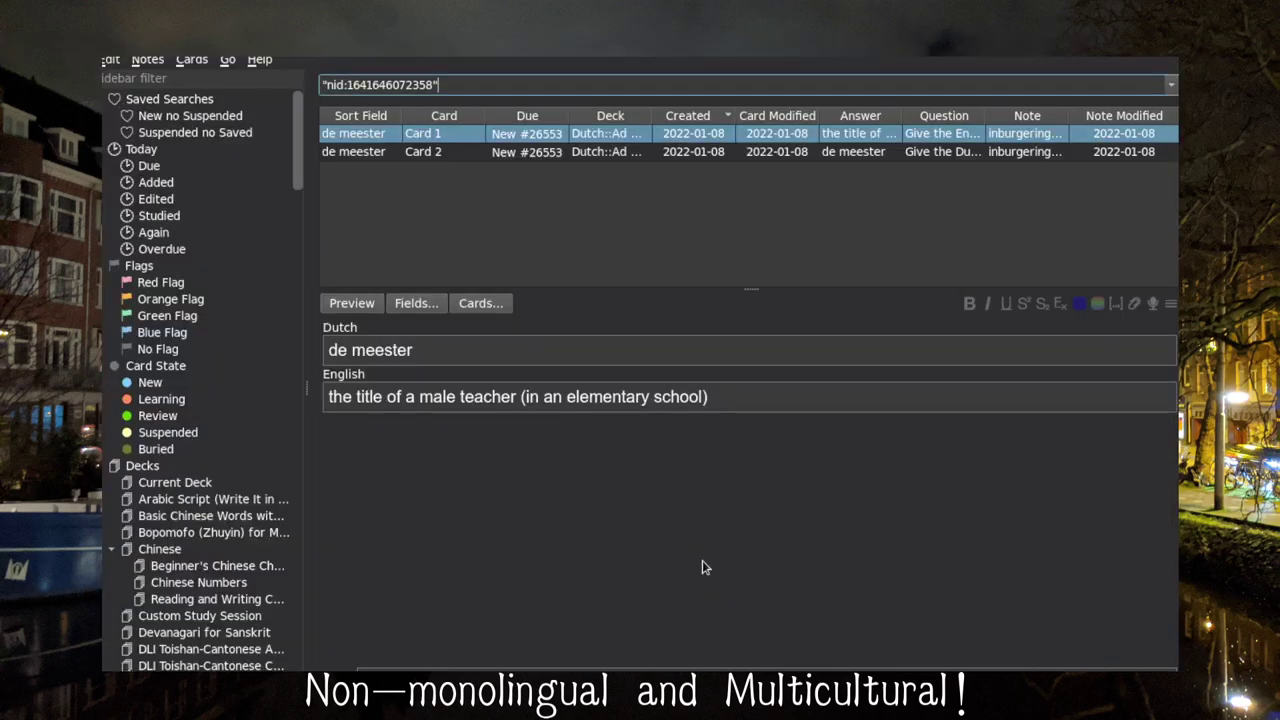
key("Escape")
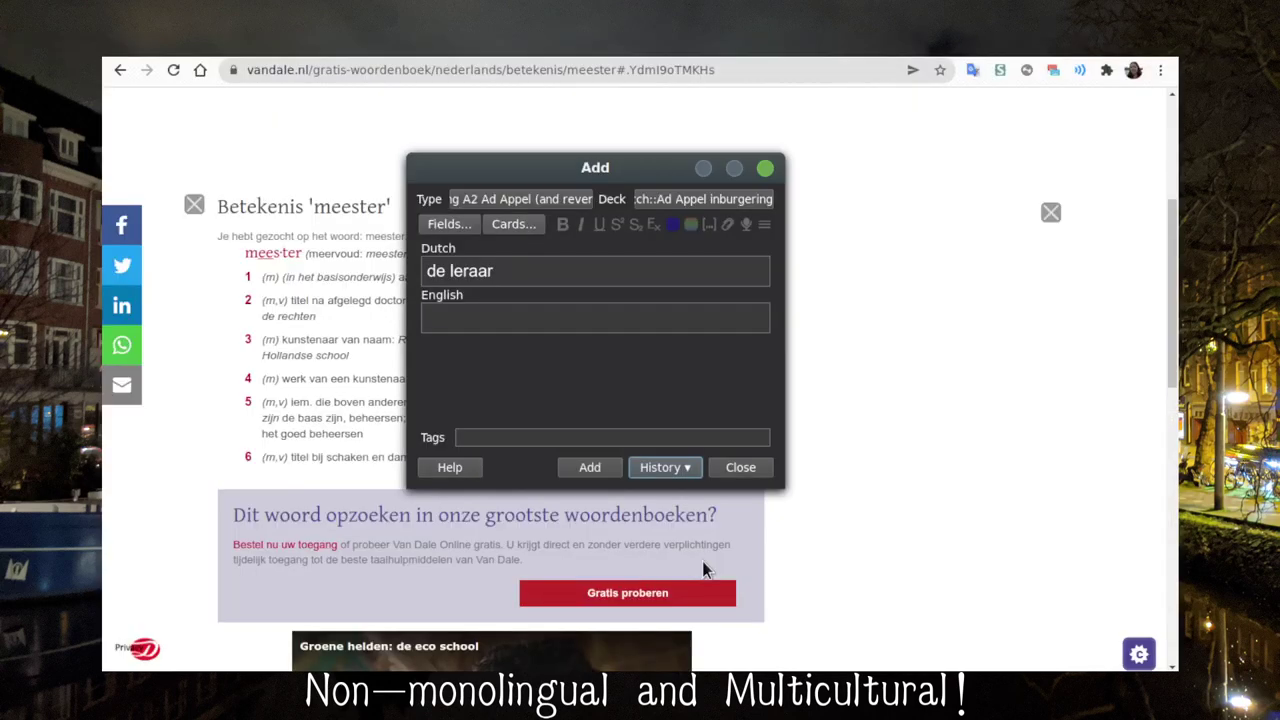
Open the recently added "de assistent" note to check its English wording, and close it
left_click(663, 468)
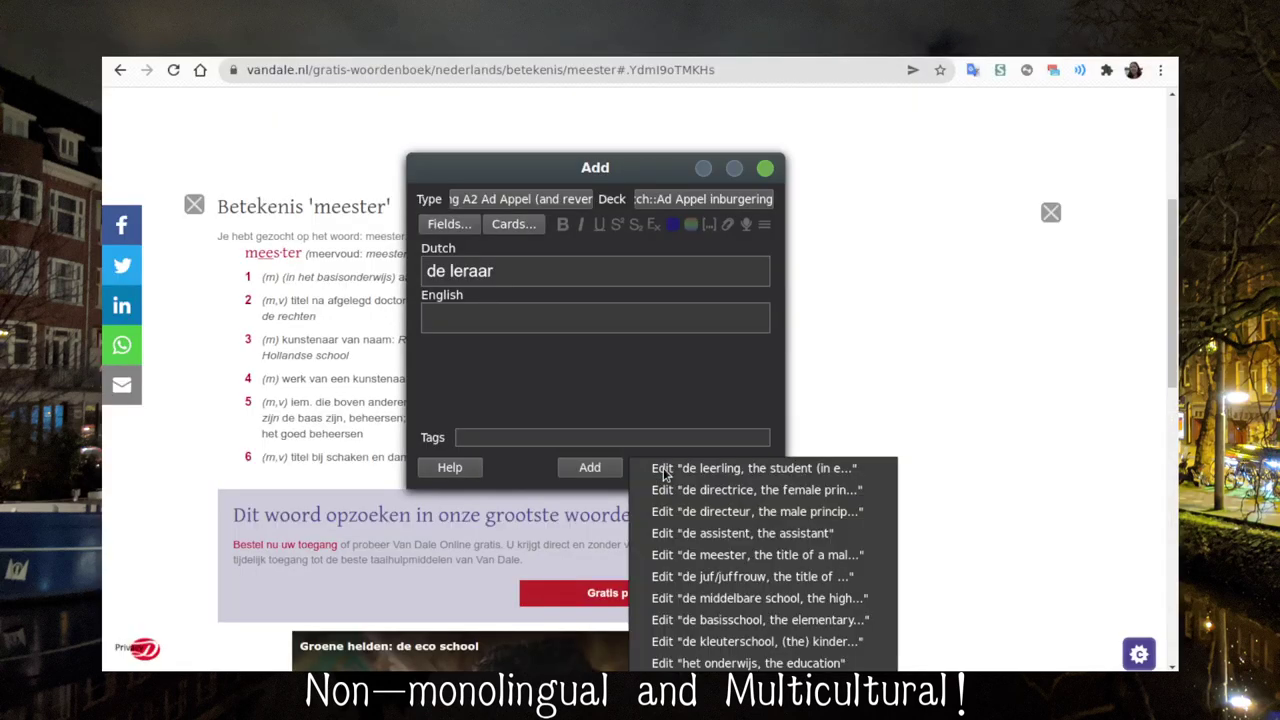
left_click(716, 535)
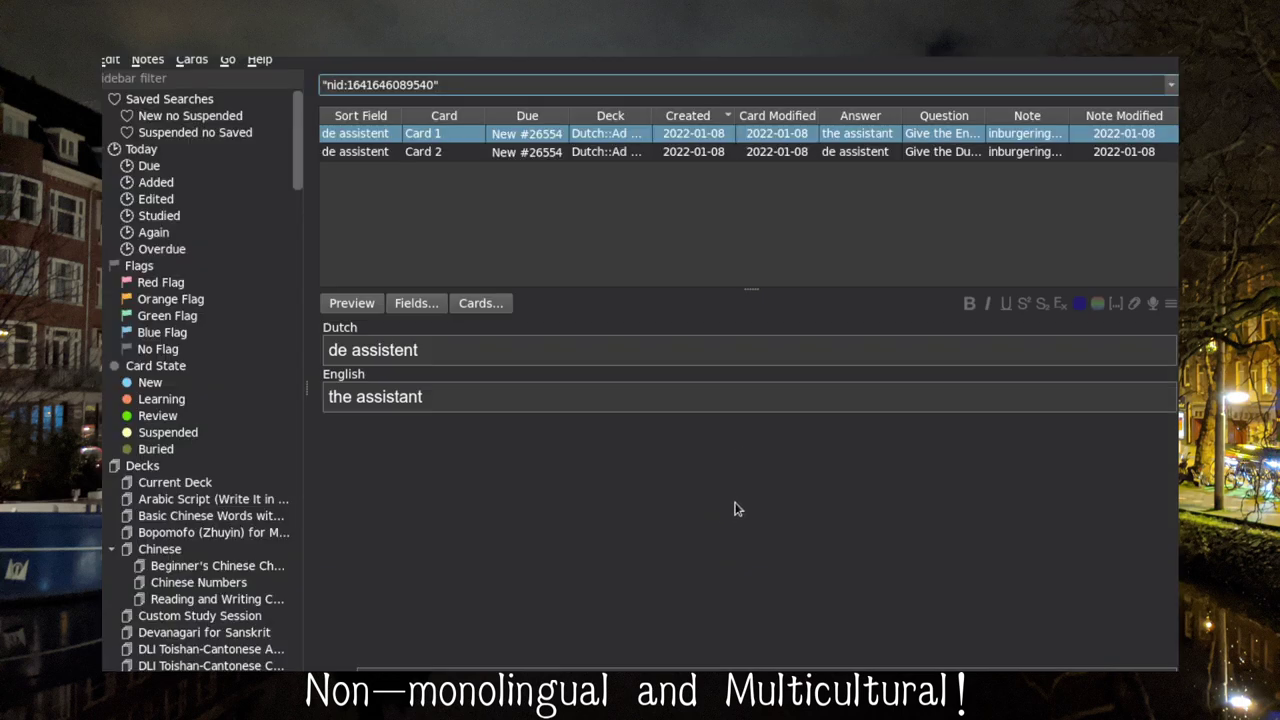
key("Escape")
Switch to the Van Dale dictionary in the browser and look up the Dutch meaning of "assistent"
left_click(883, 221)
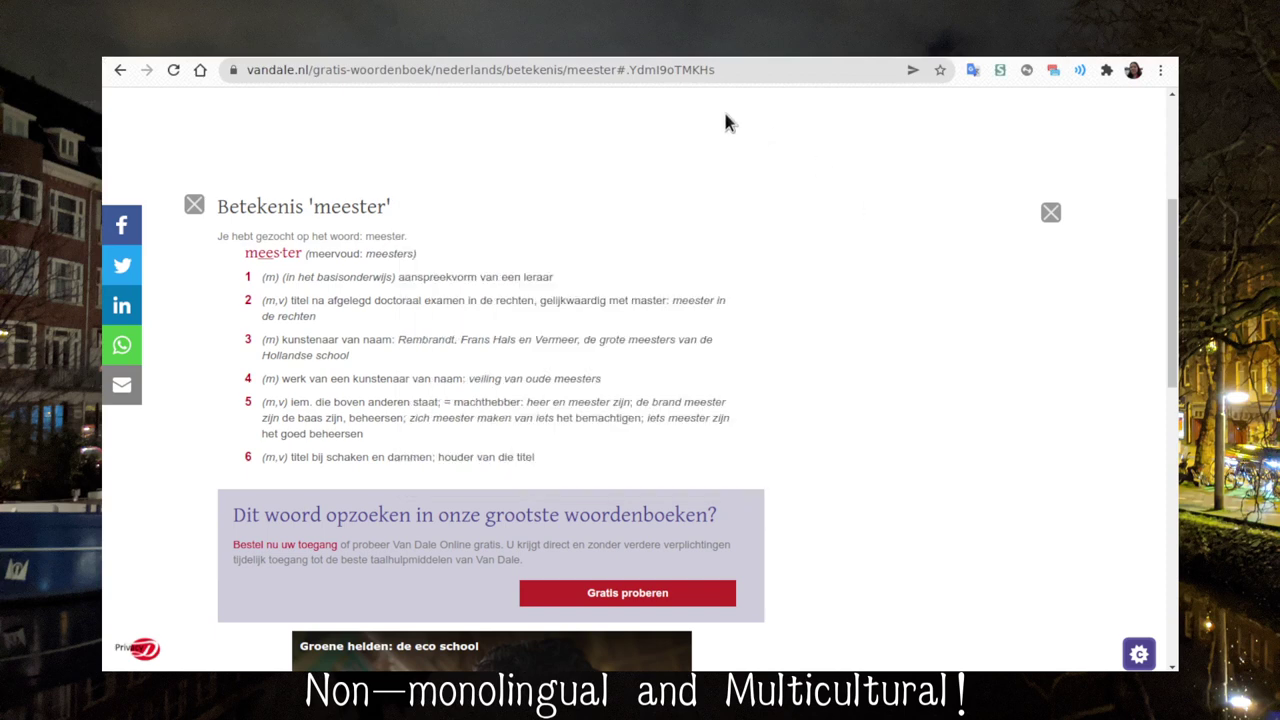
scroll(649, 211, "up", 3)
left_click(627, 220)
type("as")
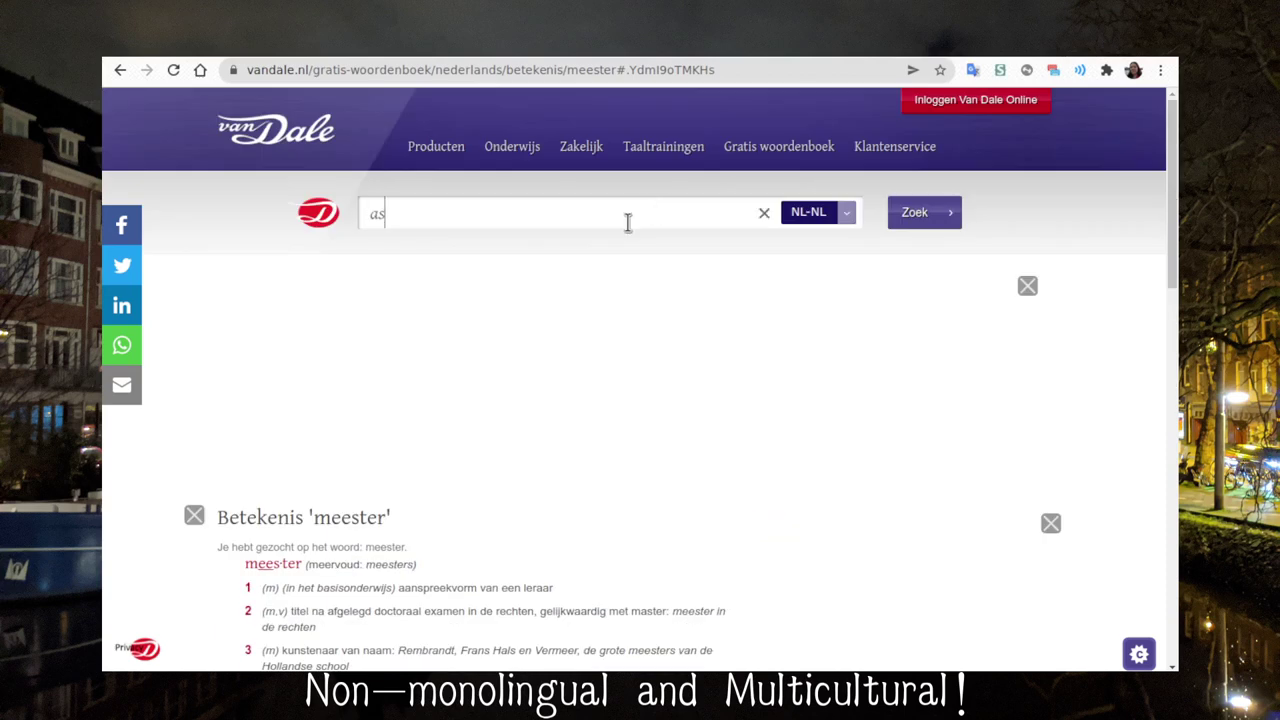
type("sistent")
key("Return")
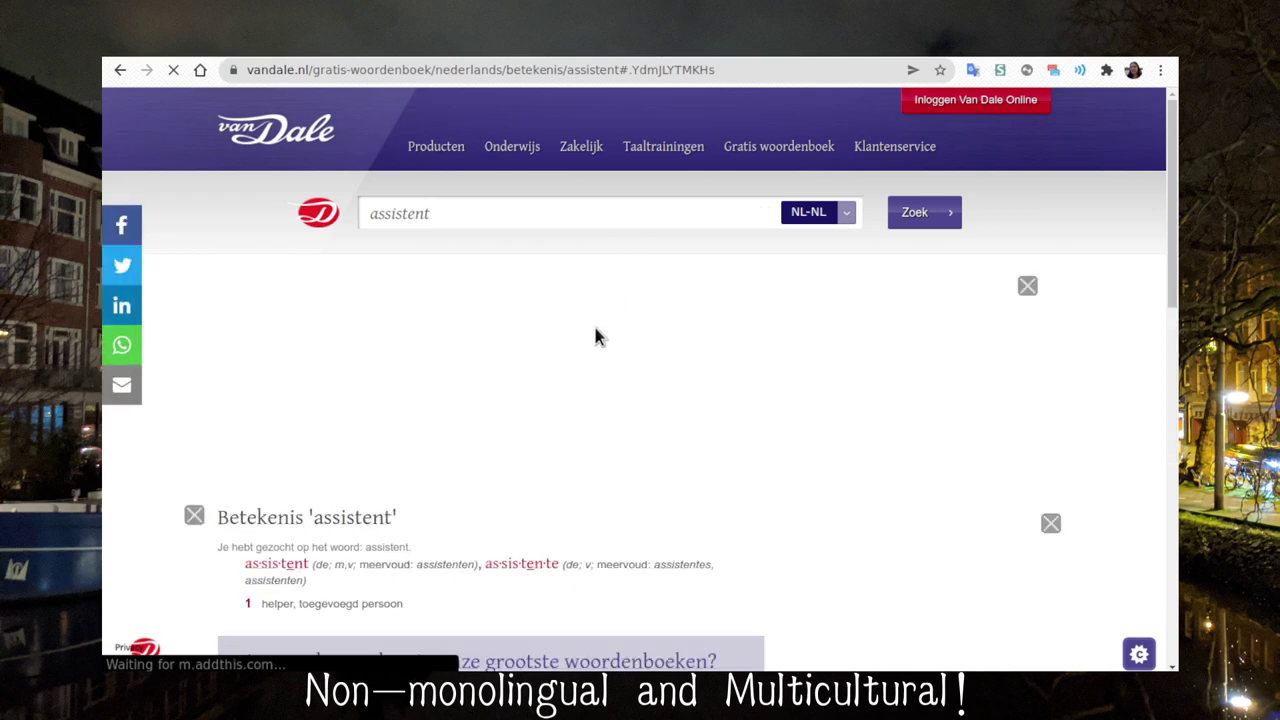
scroll(686, 355, "down", 3)
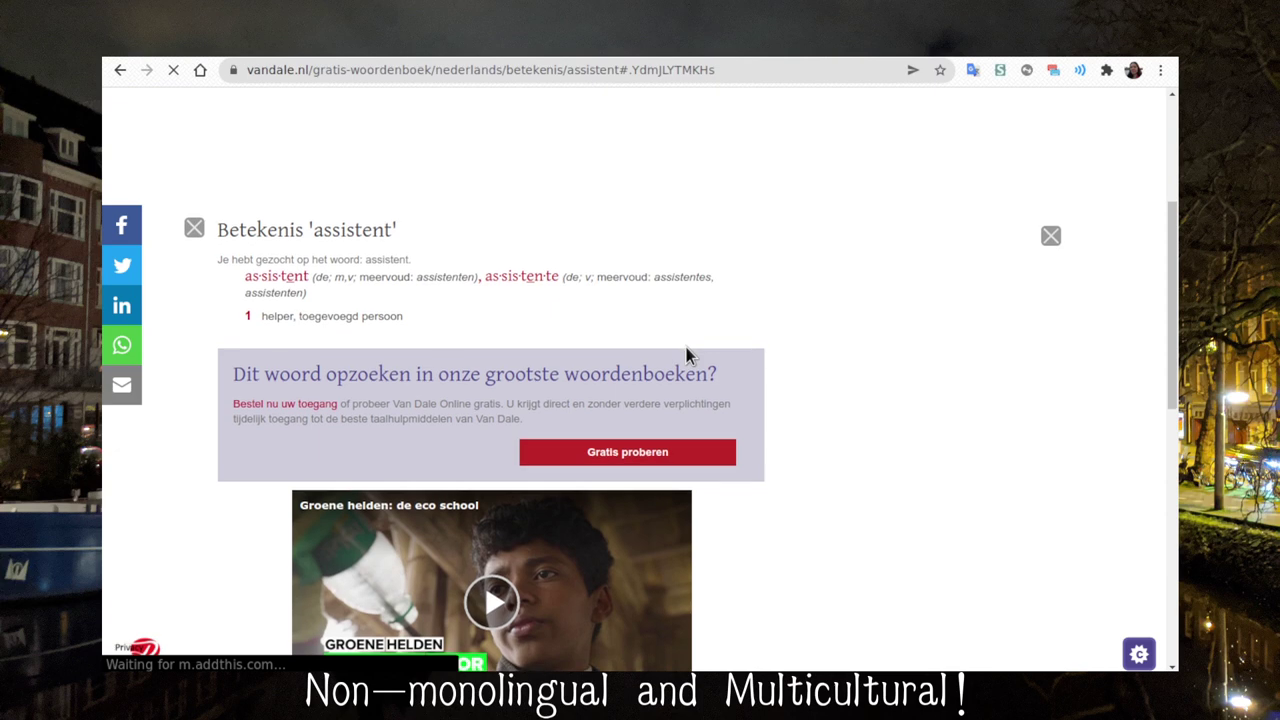
scroll(760, 370, "up", 3)
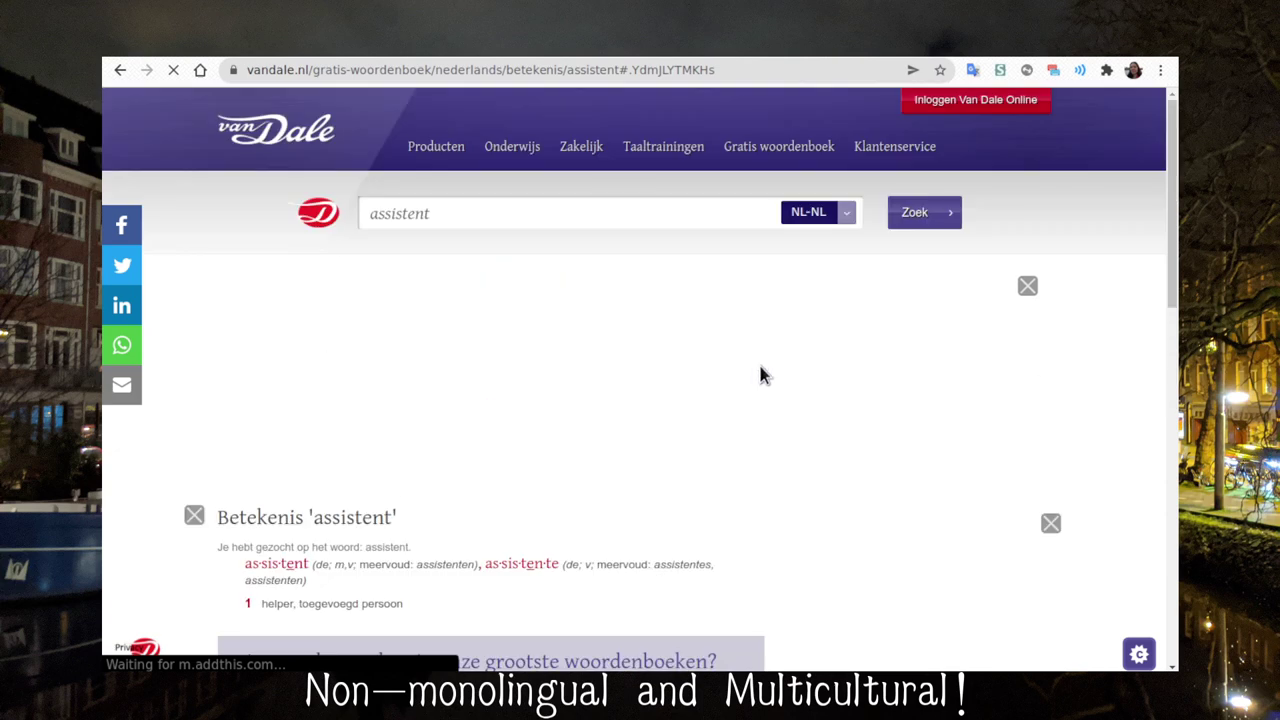
Back in Anki, open the recently added "de directeur" note to check its English text
key("alt+Tab")
left_click(650, 467)
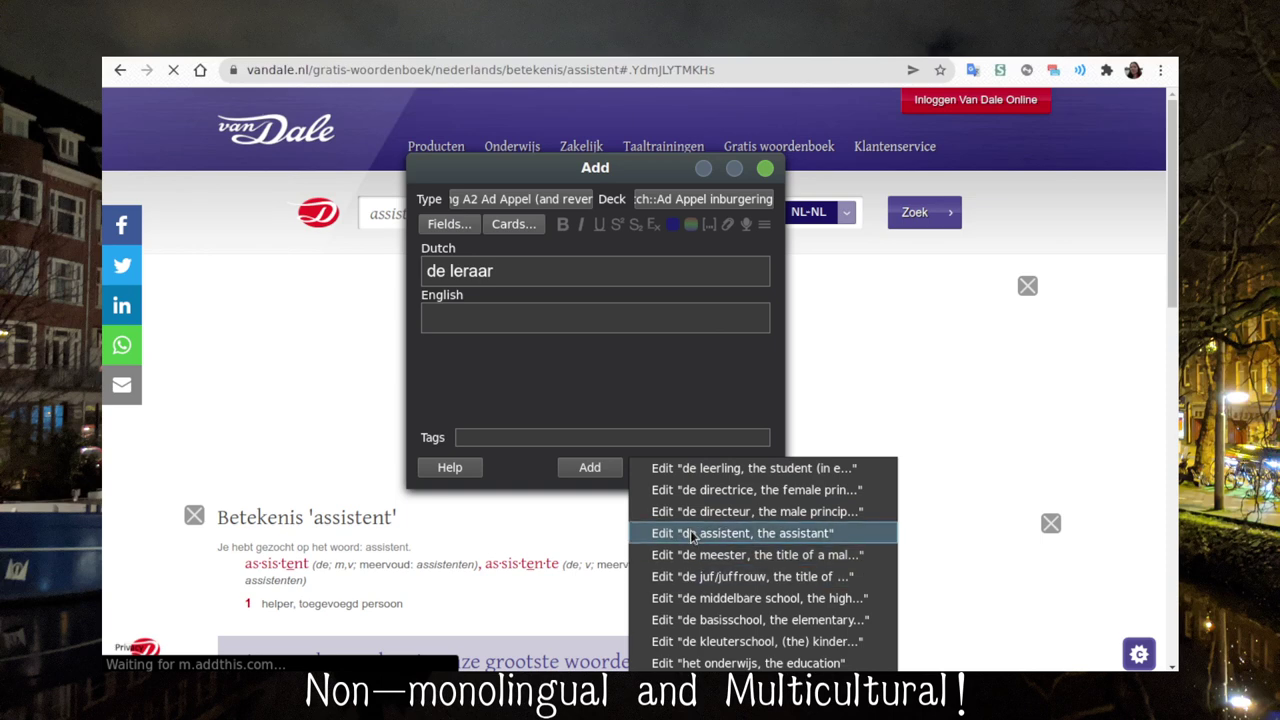
key("Escape")
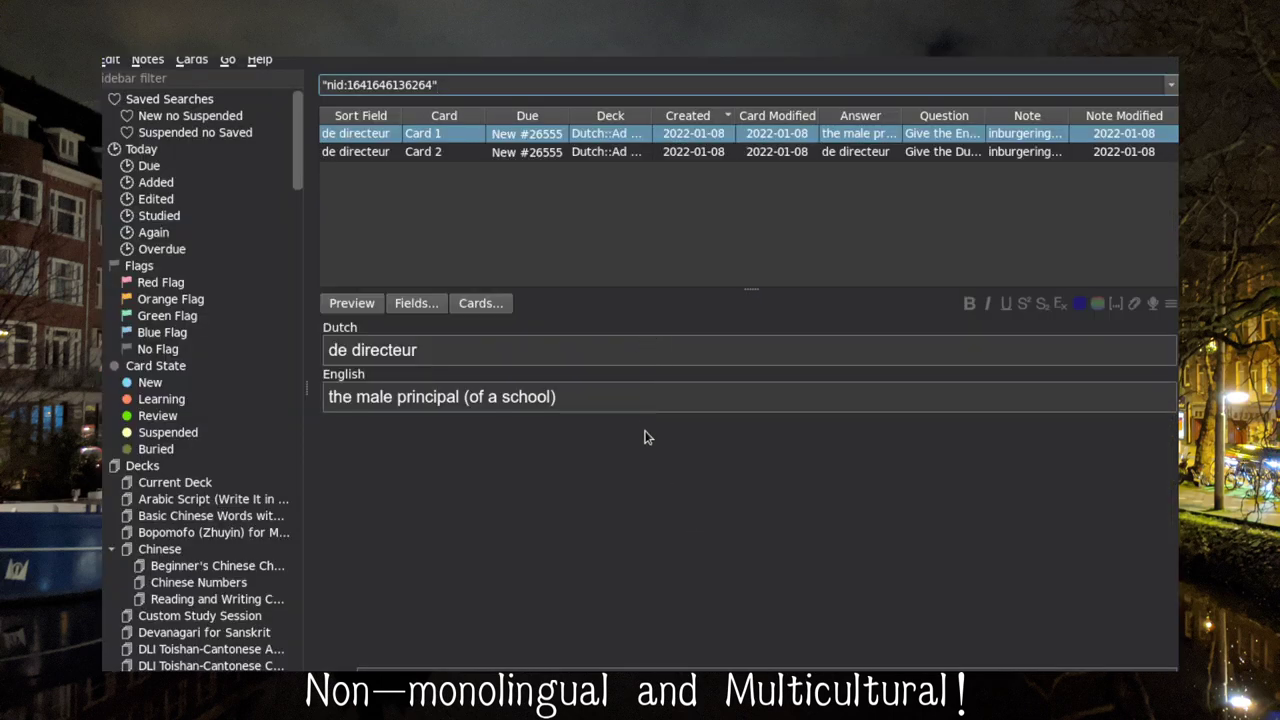
Return to Van Dale in the browser and look up the Dutch meaning of "directeur"
key("alt+Tab")
key("alt+Tab")
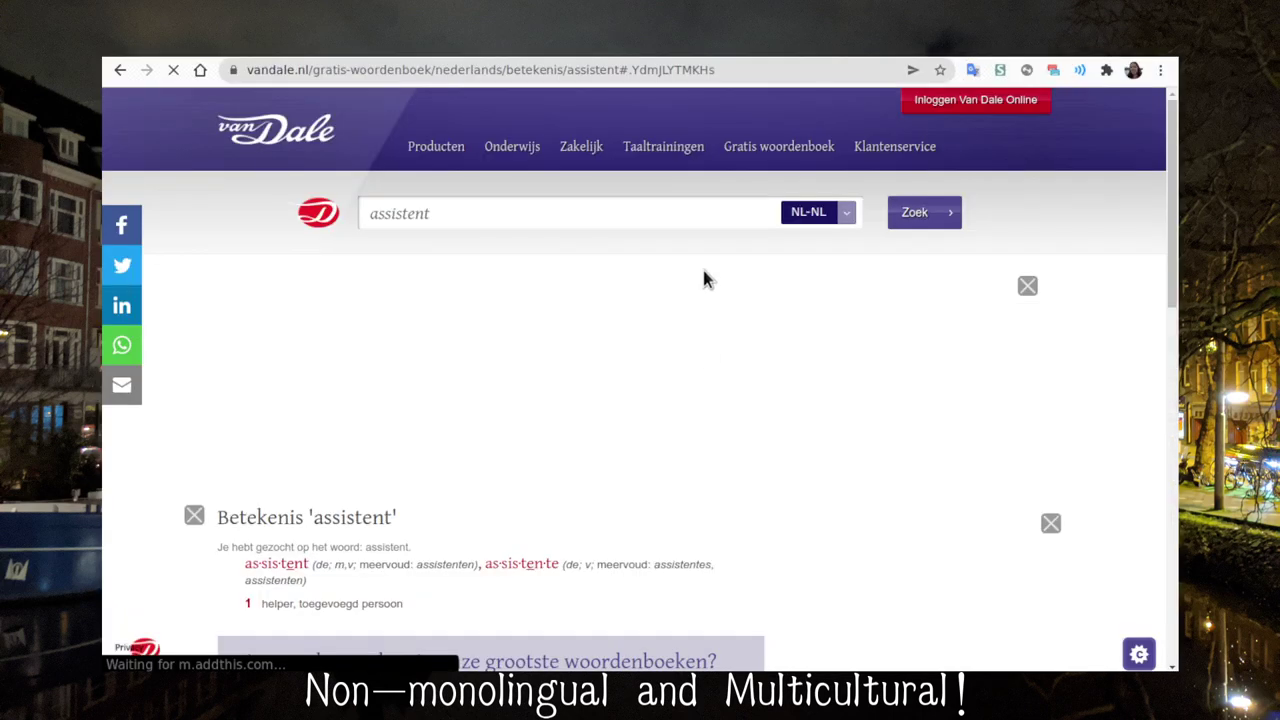
left_click(697, 211)
type("directeur")
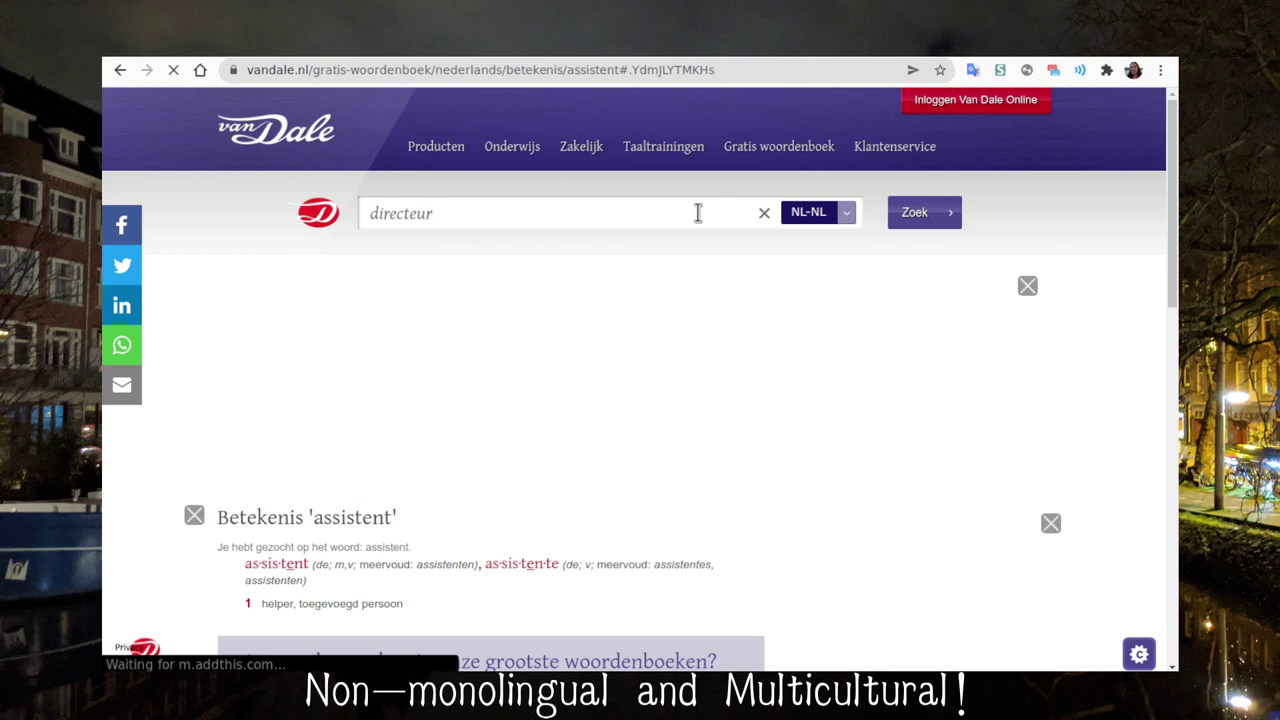
left_click(930, 216)
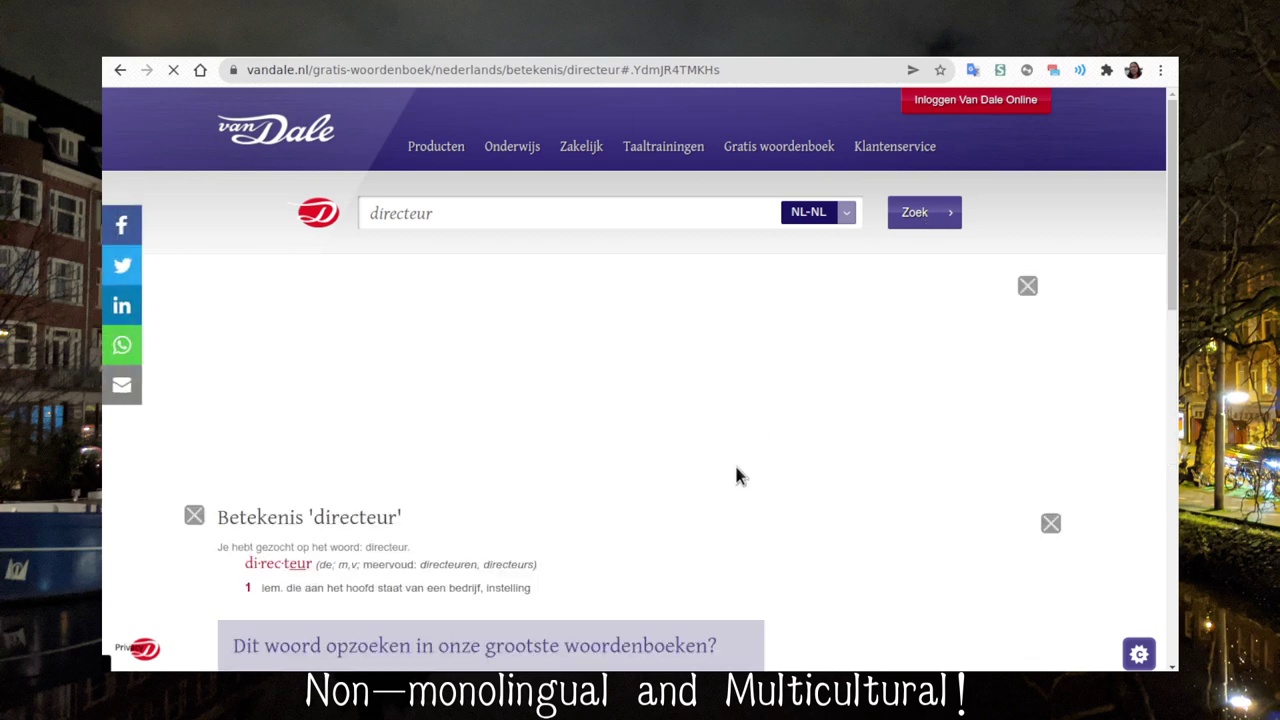
scroll(736, 476, "down", 4)
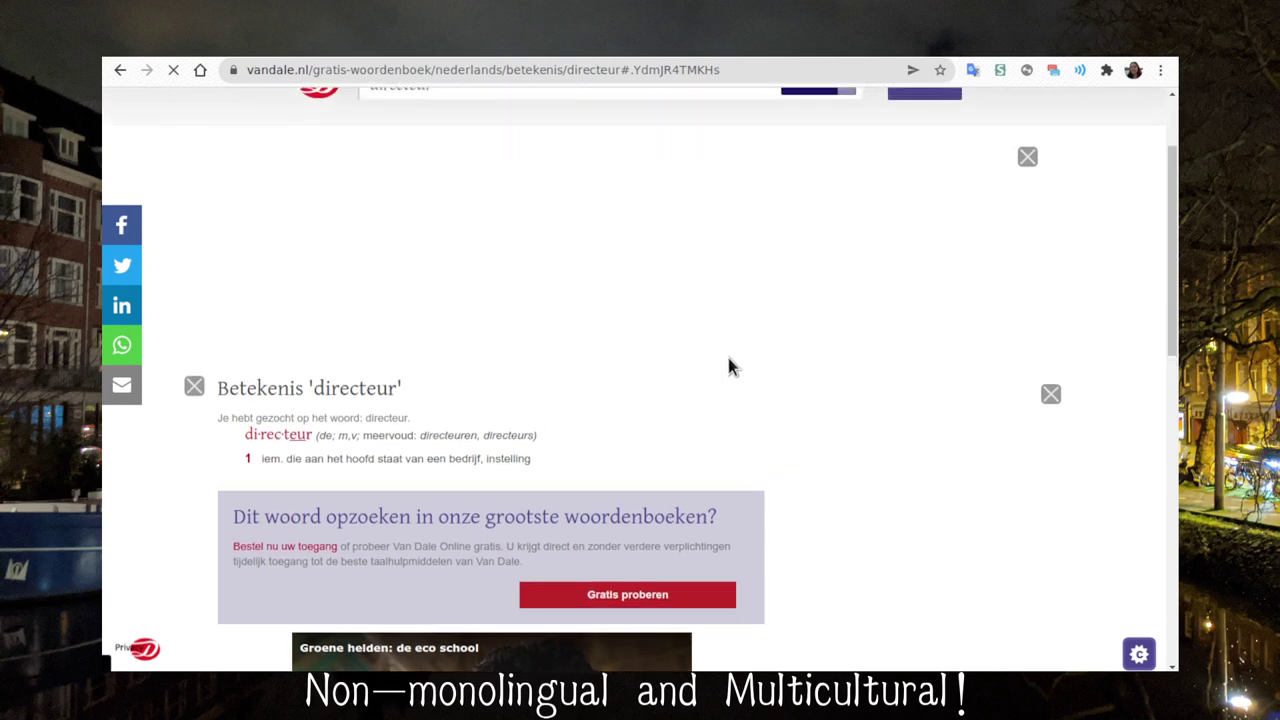
Look up the Dutch meaning of "directrice" in the Van Dale dictionary
scroll(680, 370, "up", 2)
left_click(632, 220)
type("d")
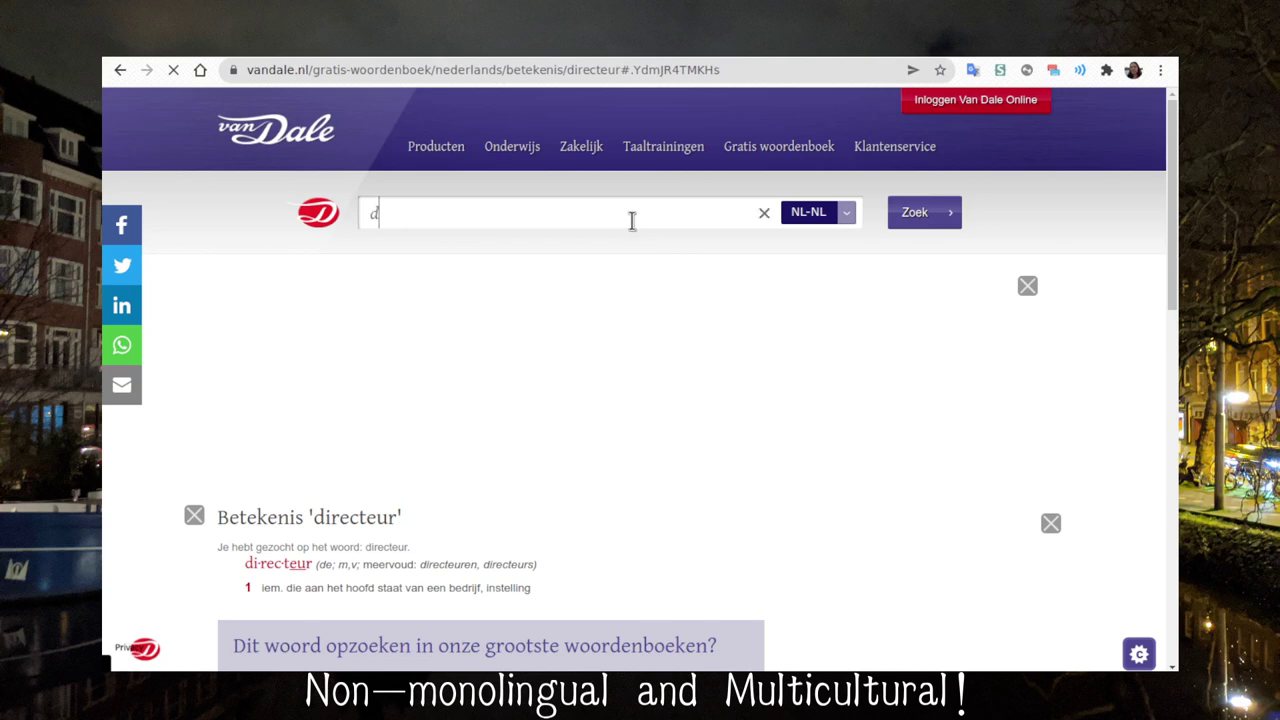
type("irectrice")
key("Return")
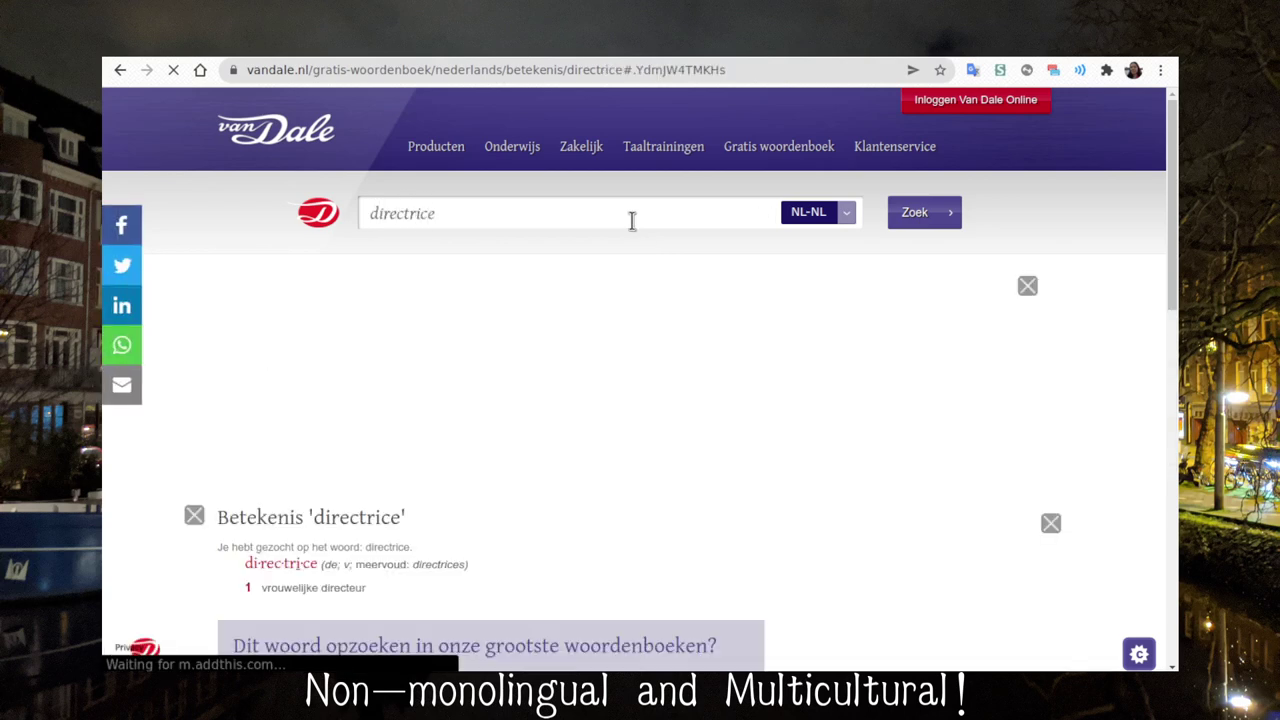
Switch to Anki and open the "de directeur", "de directrice" and "de leerling" notes in turn to check their English wording
key("alt+Tab")
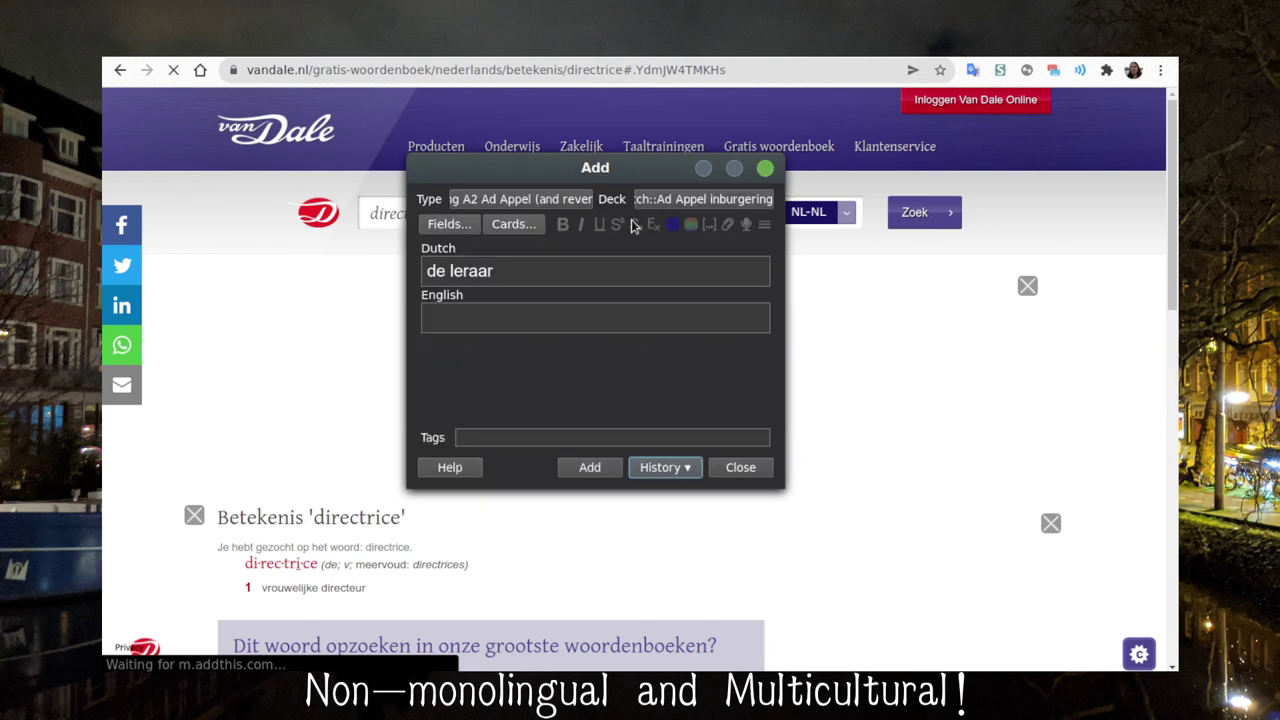
left_click(657, 467)
left_click(671, 510)
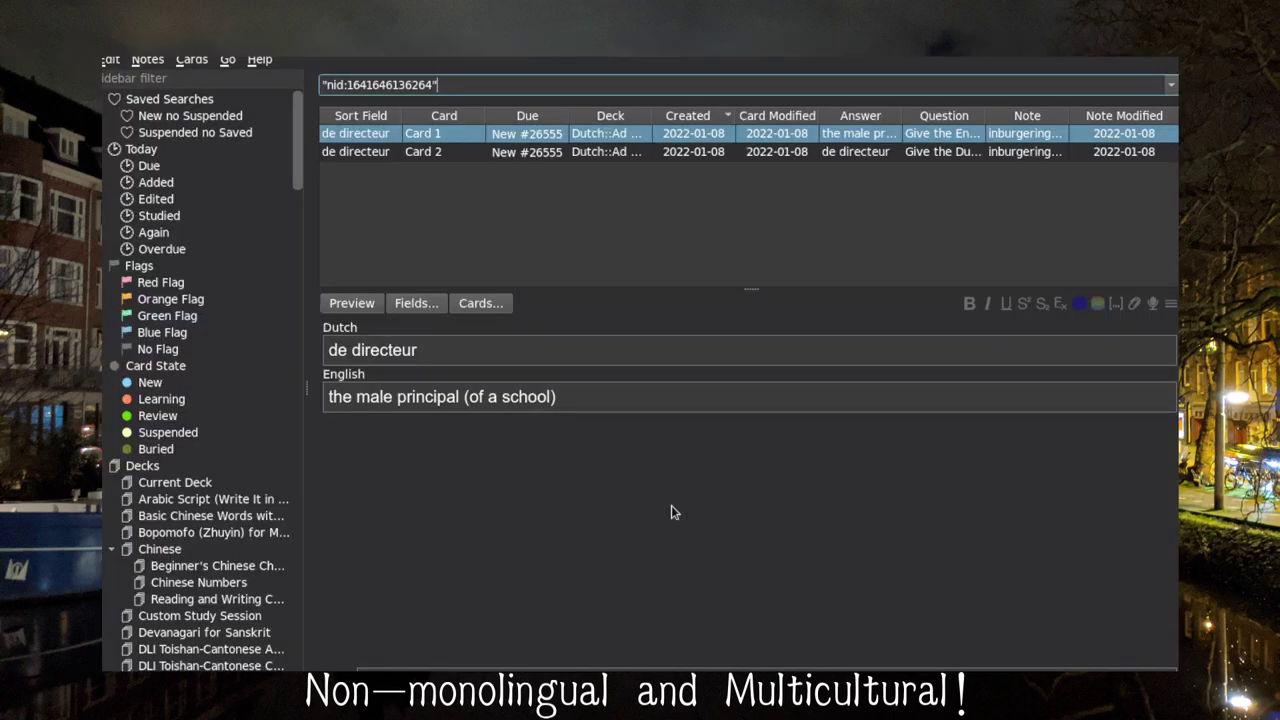
key("Escape")
left_click(669, 466)
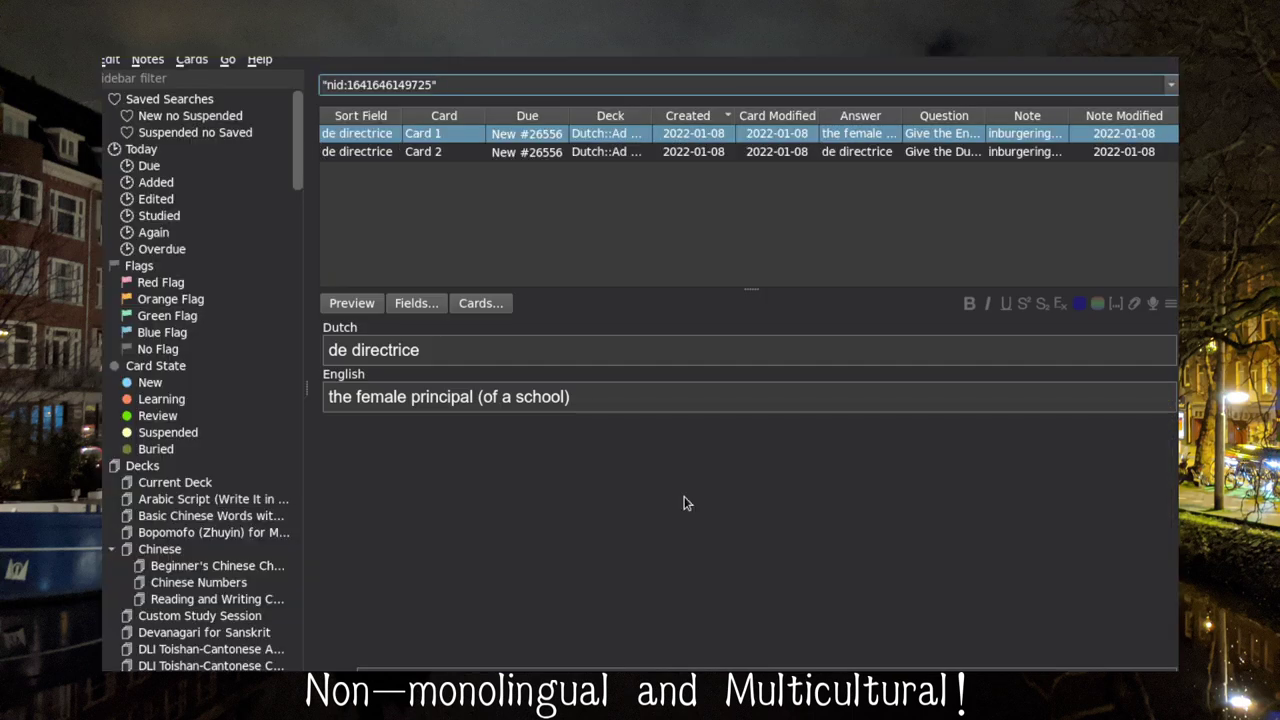
key("Escape")
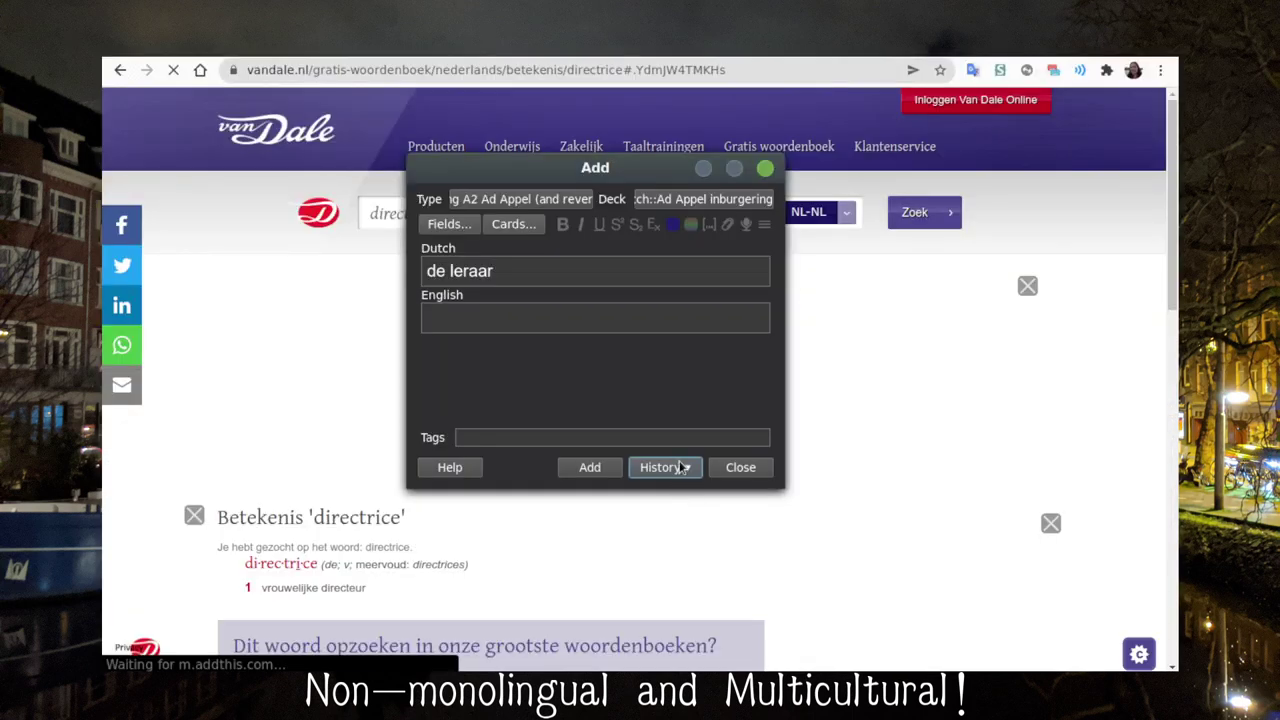
left_click(681, 467)
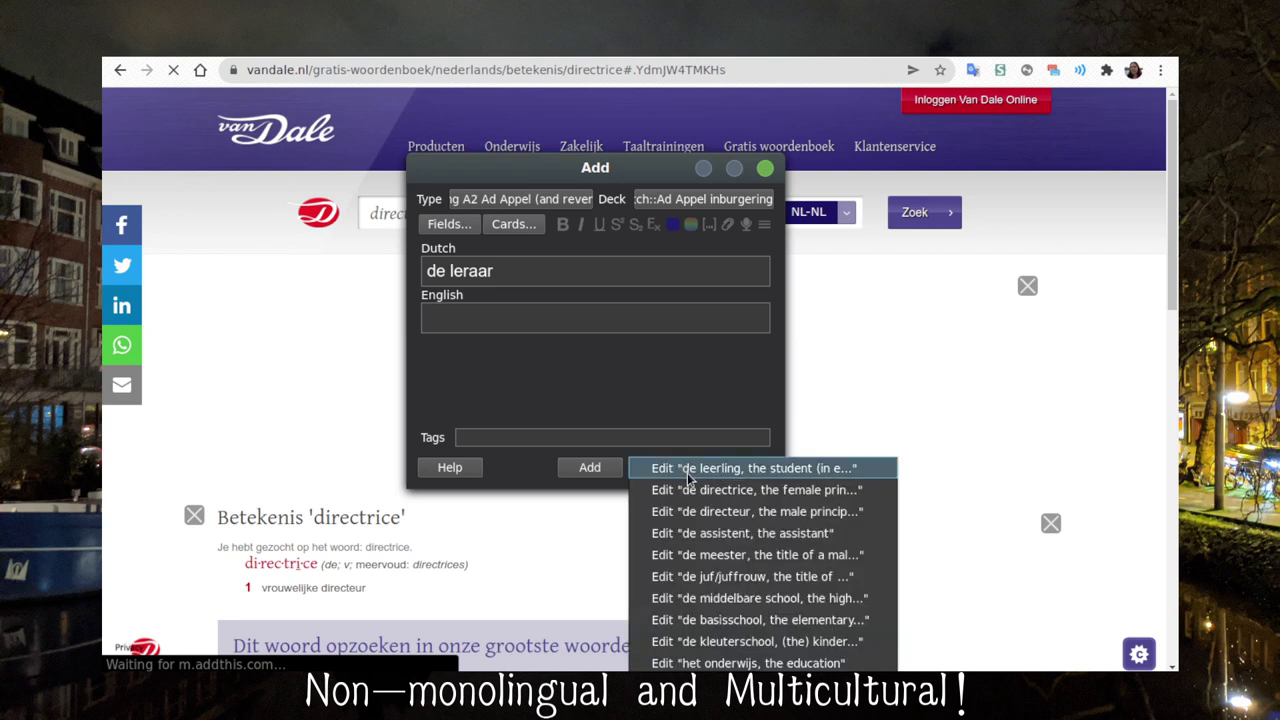
left_click(687, 472)
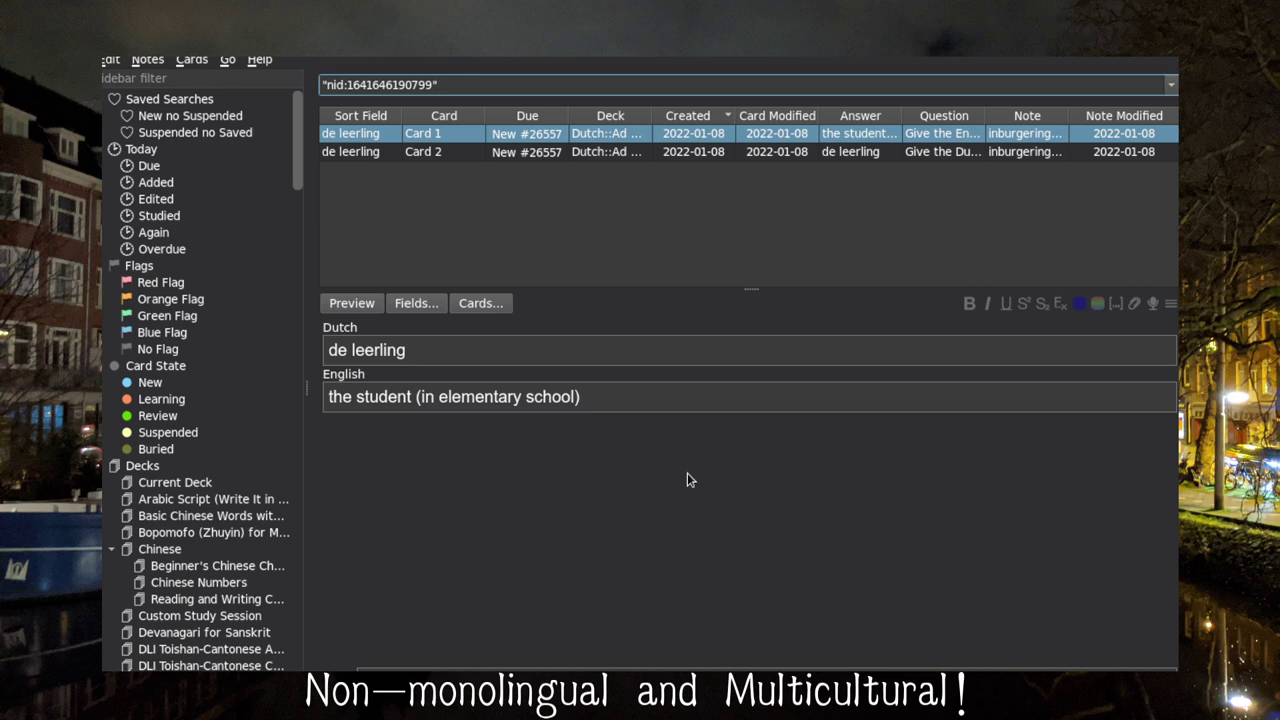
Switch to Van Dale in the browser, look up "leerling" and read through its definitions
key("alt+Tab")
key("alt+Tab")
key("alt+Tab")
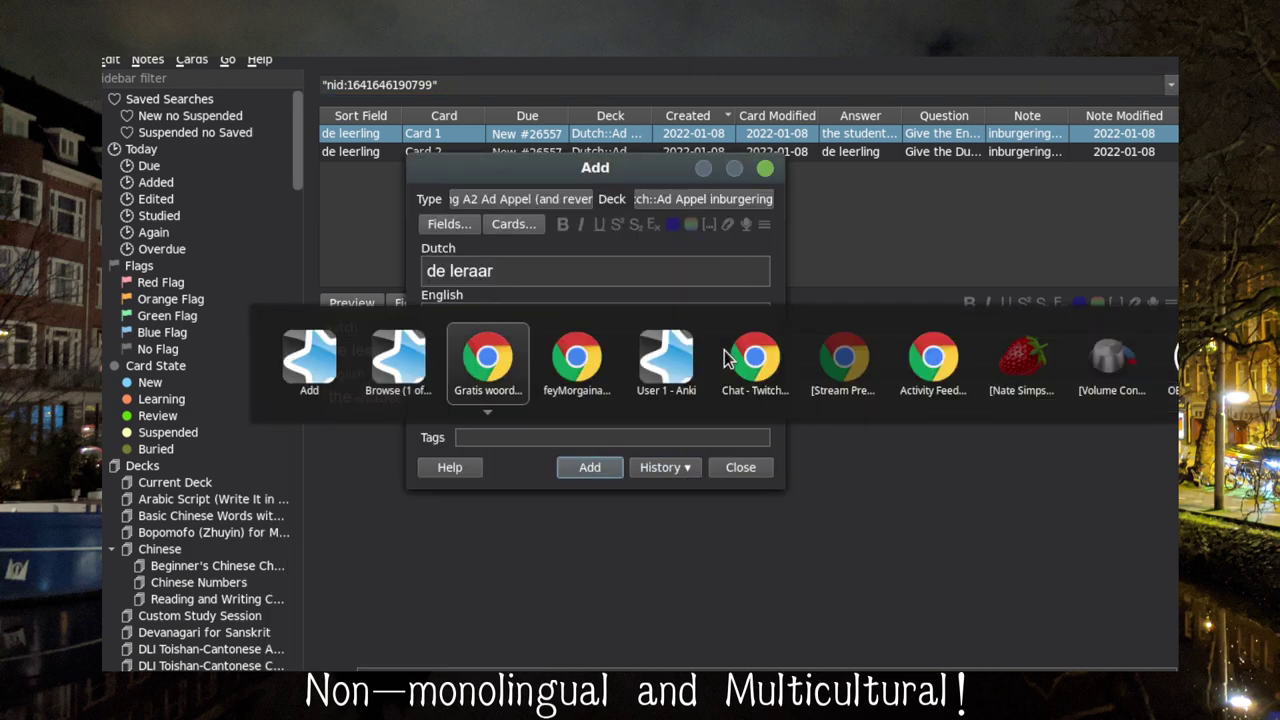
left_click(697, 210)
type("leerling")
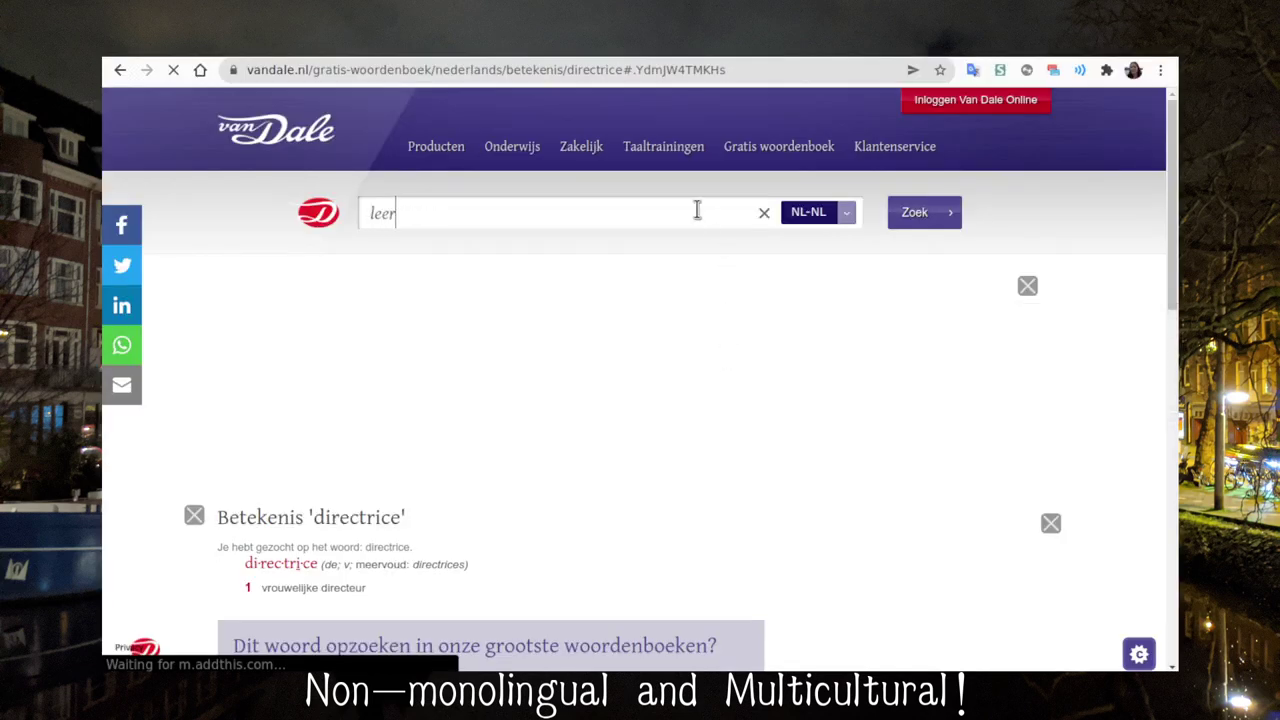
key("Return")
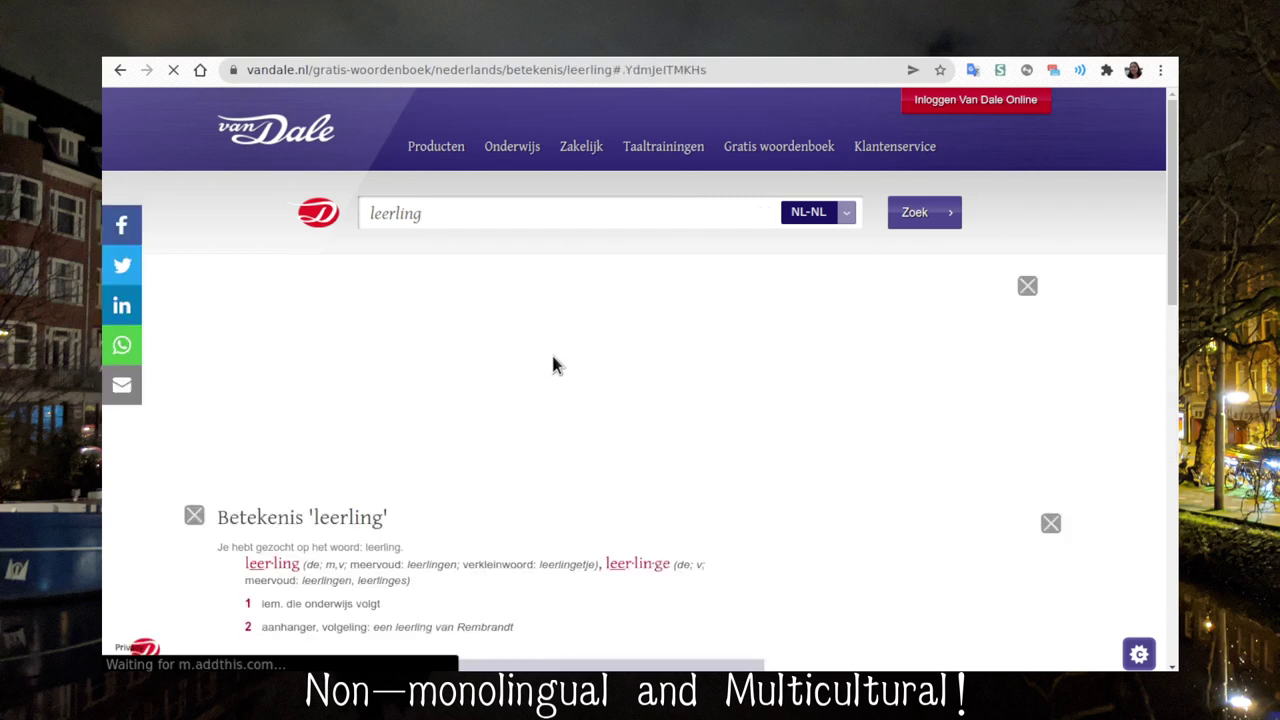
scroll(496, 415, "down", 3)
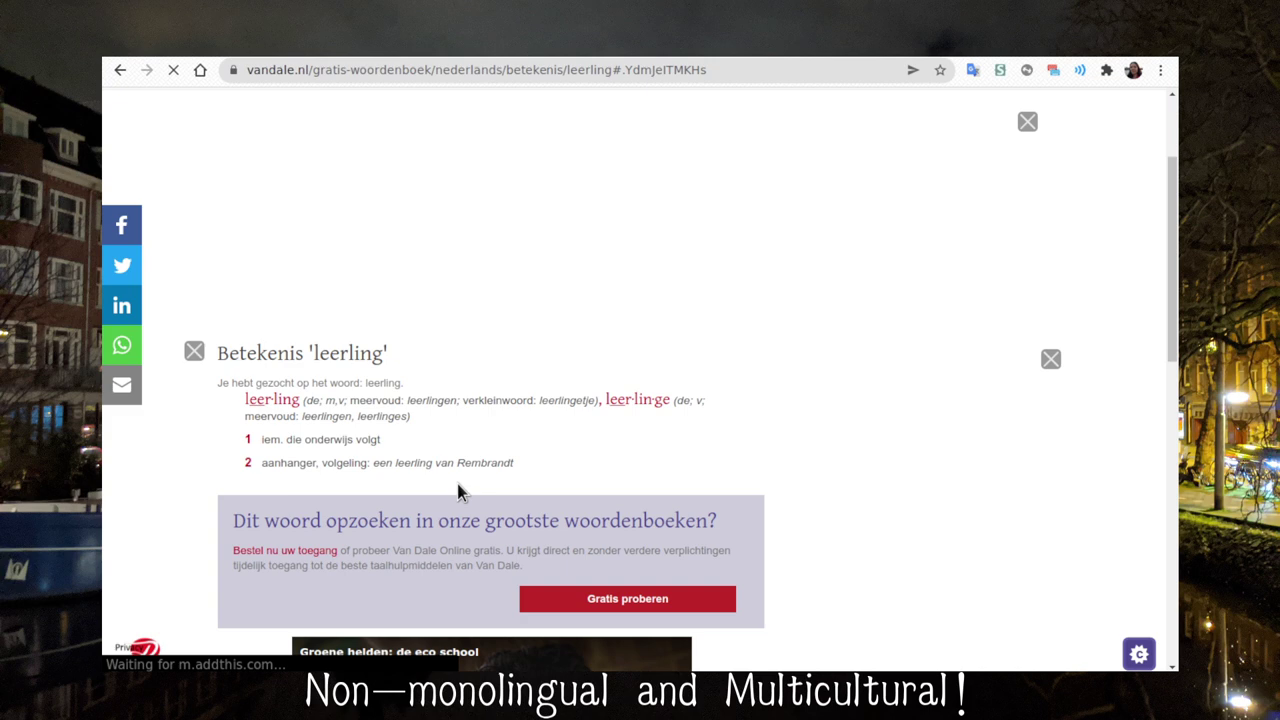
scroll(457, 483, "down", 7)
scroll(457, 487, "up", 7)
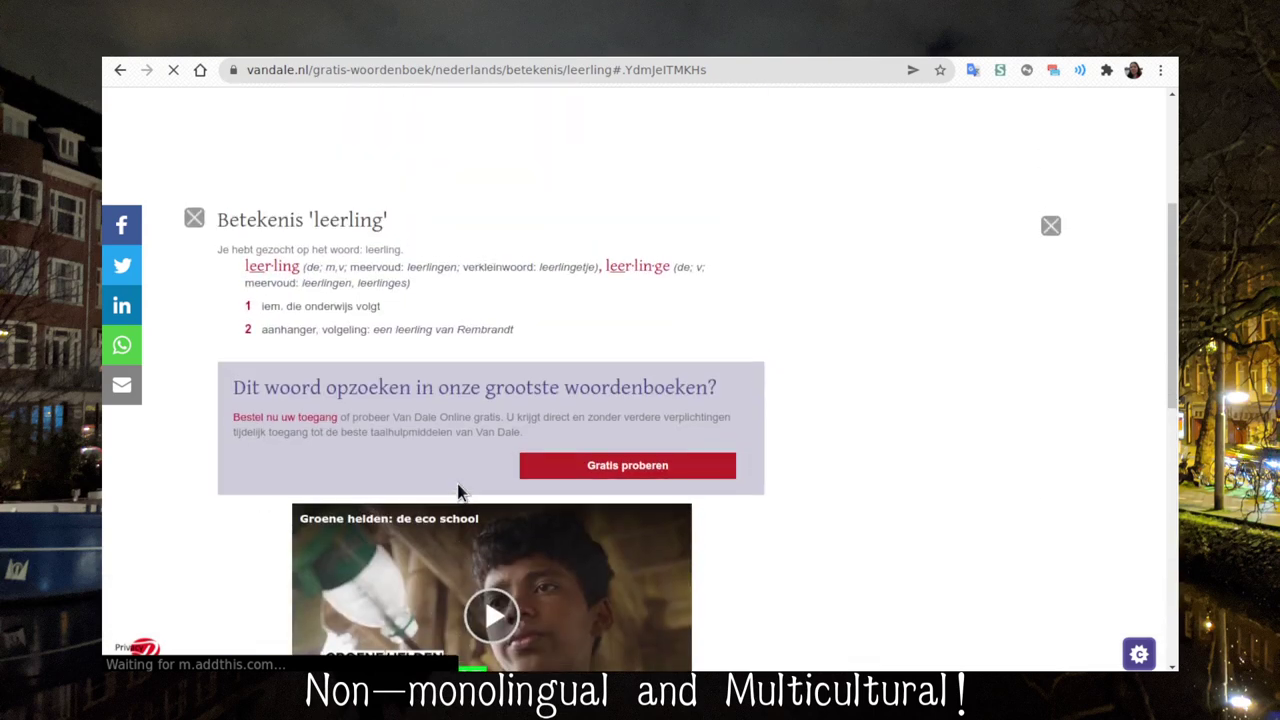
scroll(457, 491, "up", 1)
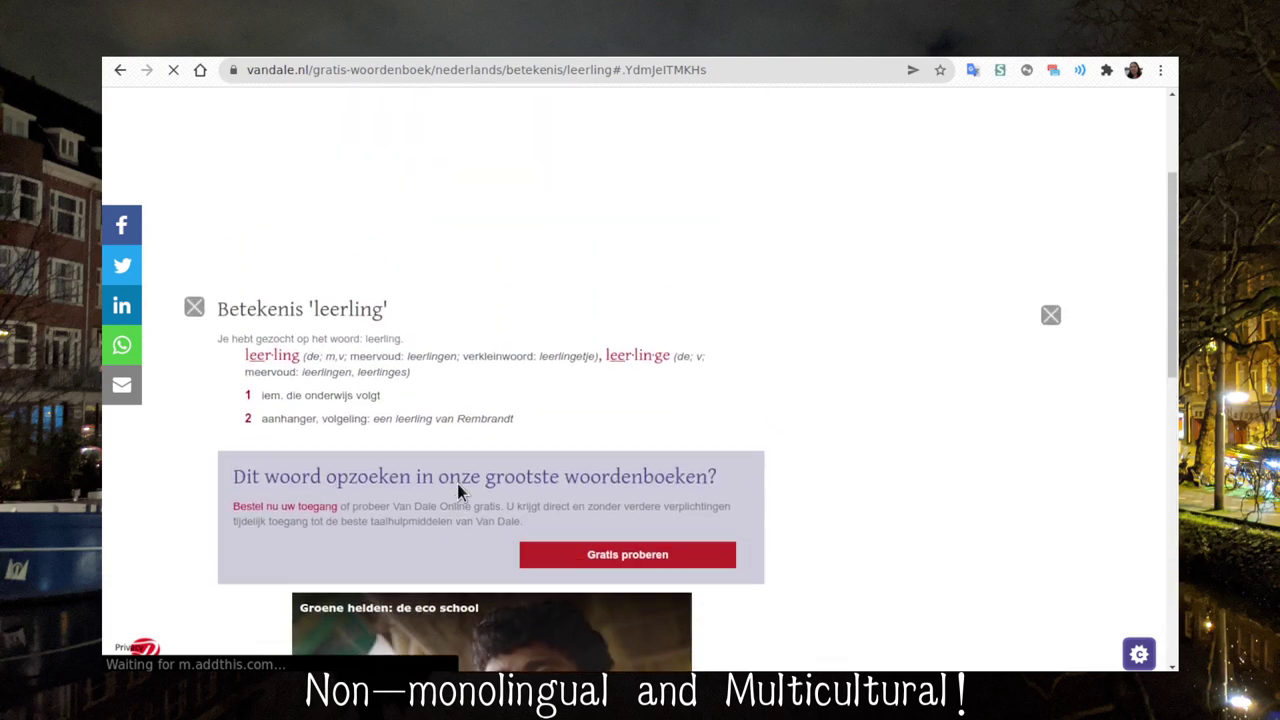
scroll(457, 485, "up", 1)
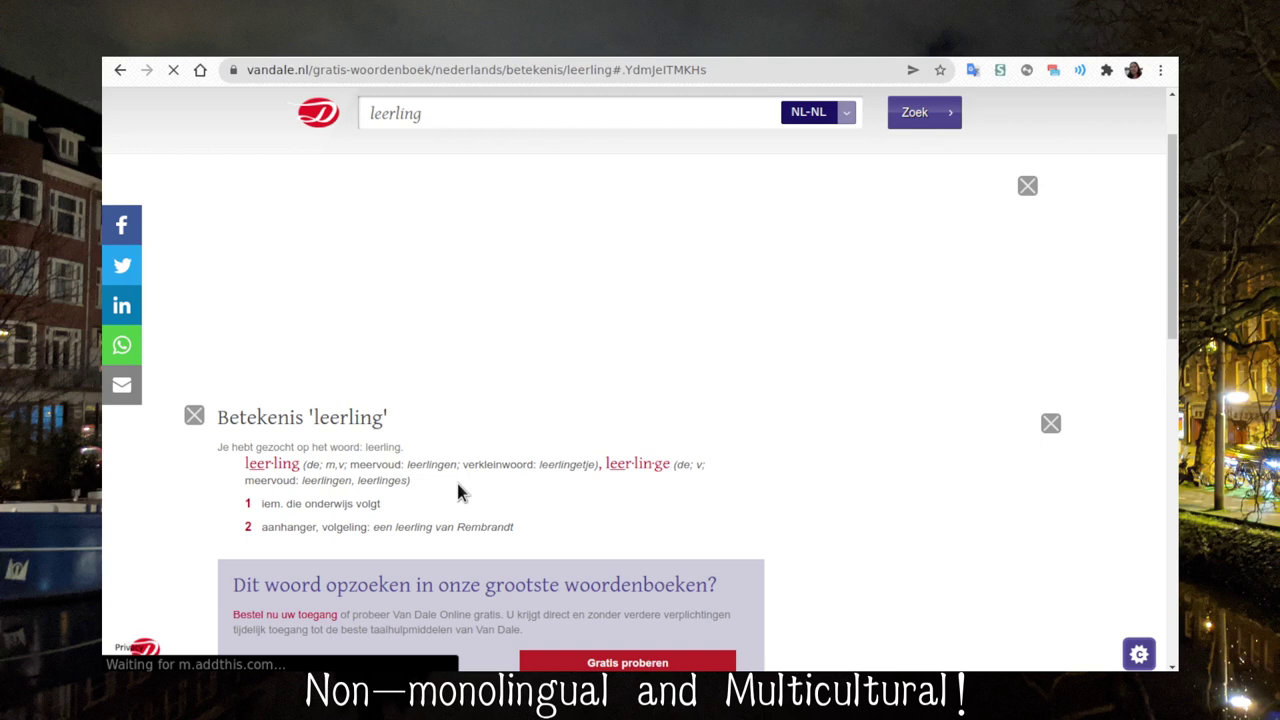
Back in Anki, find the "de leerling" note in the Programma Basis Inburgering deck and add "pupil/" to its English text
key("alt+Tab")
key("alt+Tab")
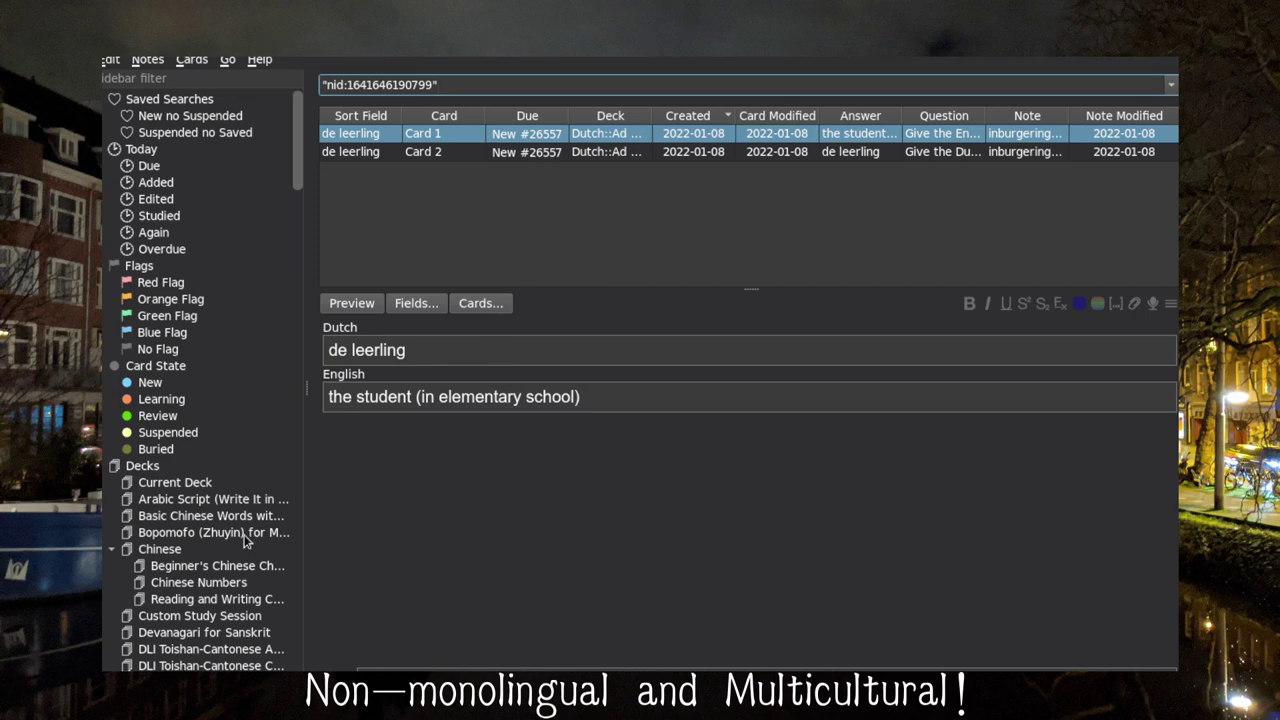
scroll(216, 570, "down", 5)
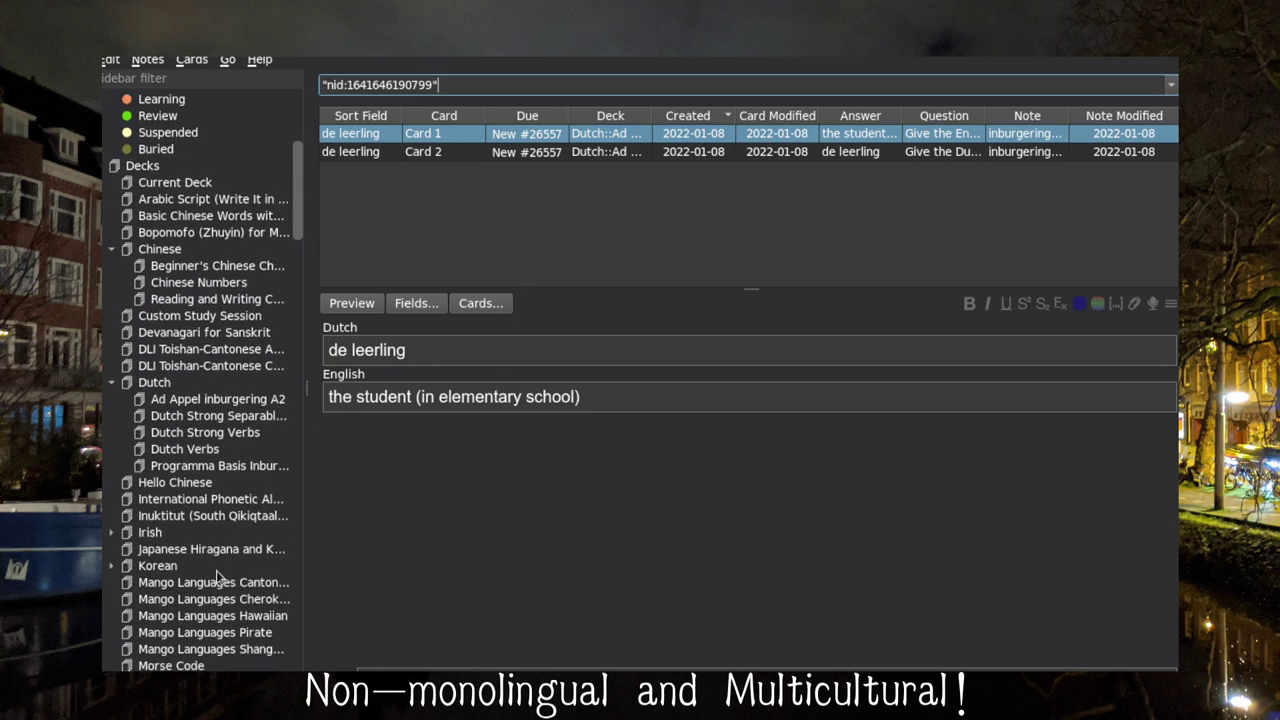
left_click(226, 469)
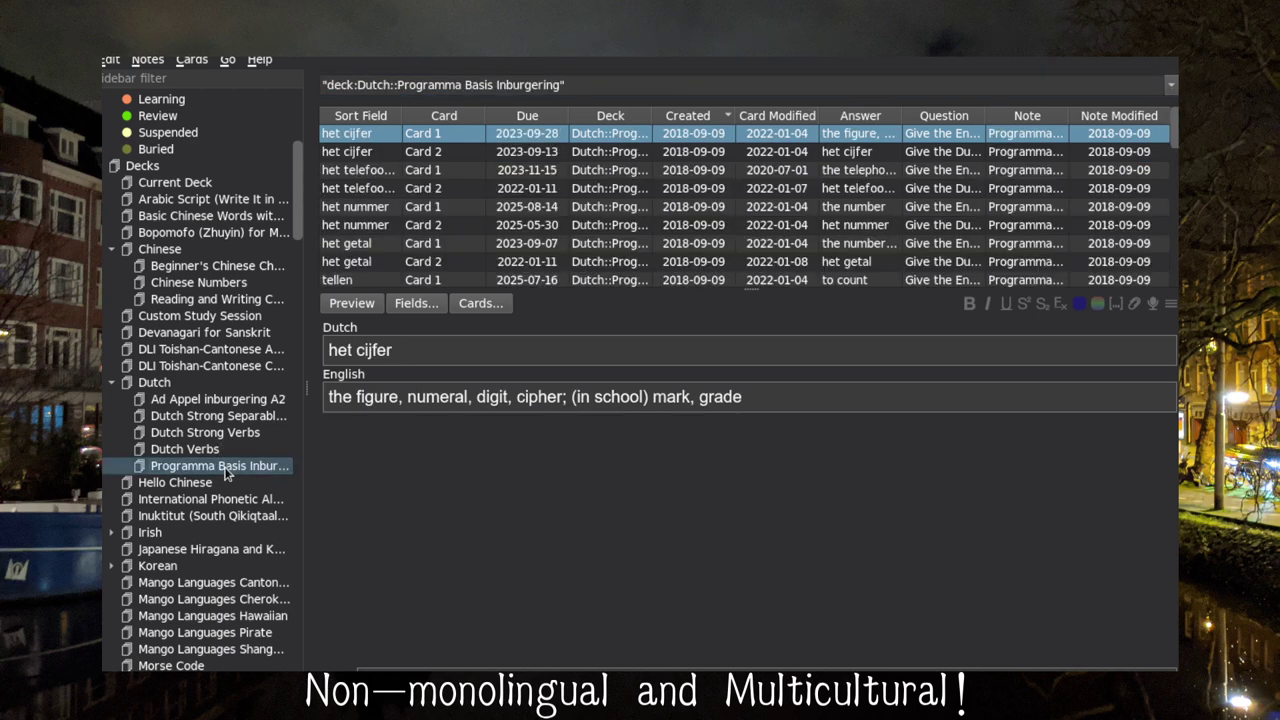
key("ctrl+f")
key("End")
type("leerling")
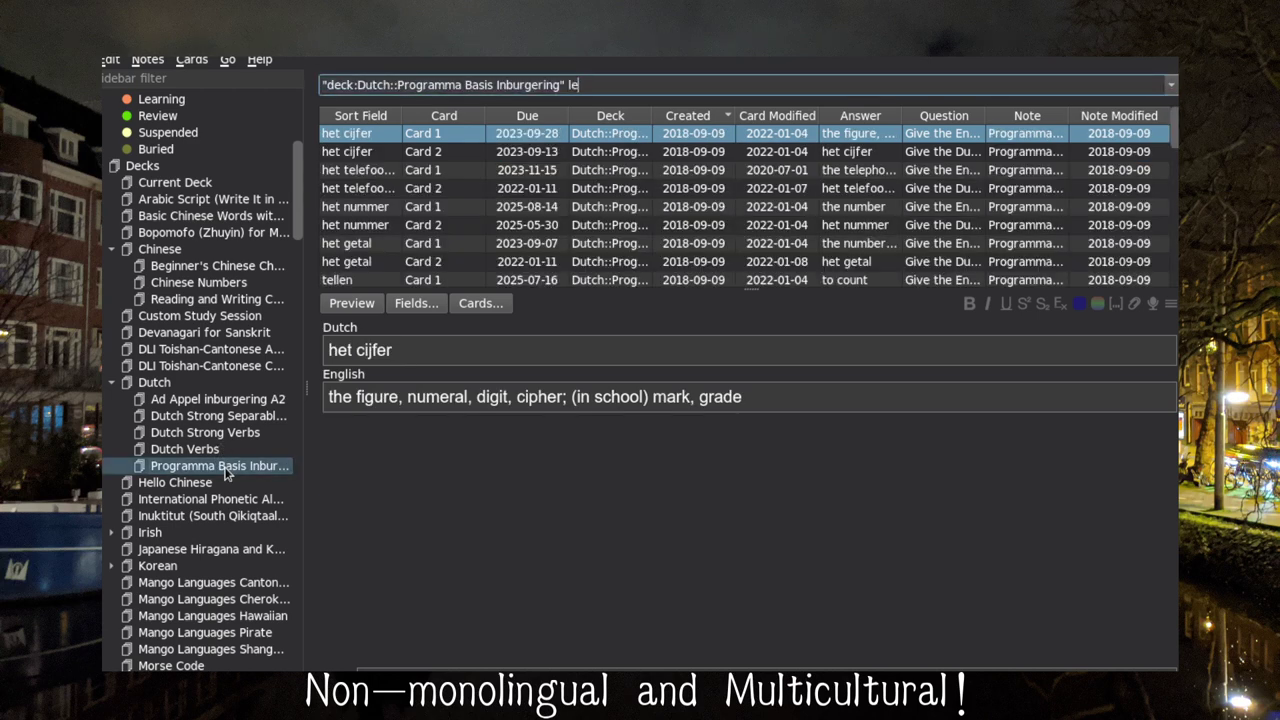
key("Return")
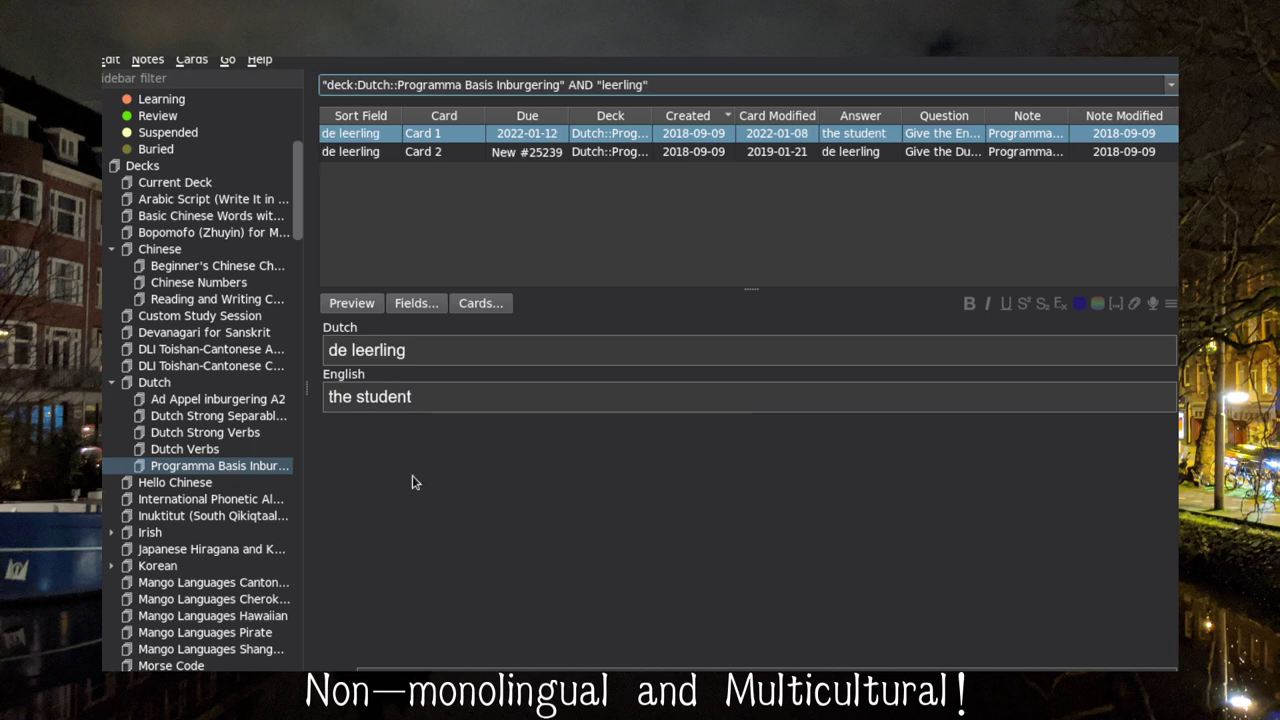
left_click(473, 397)
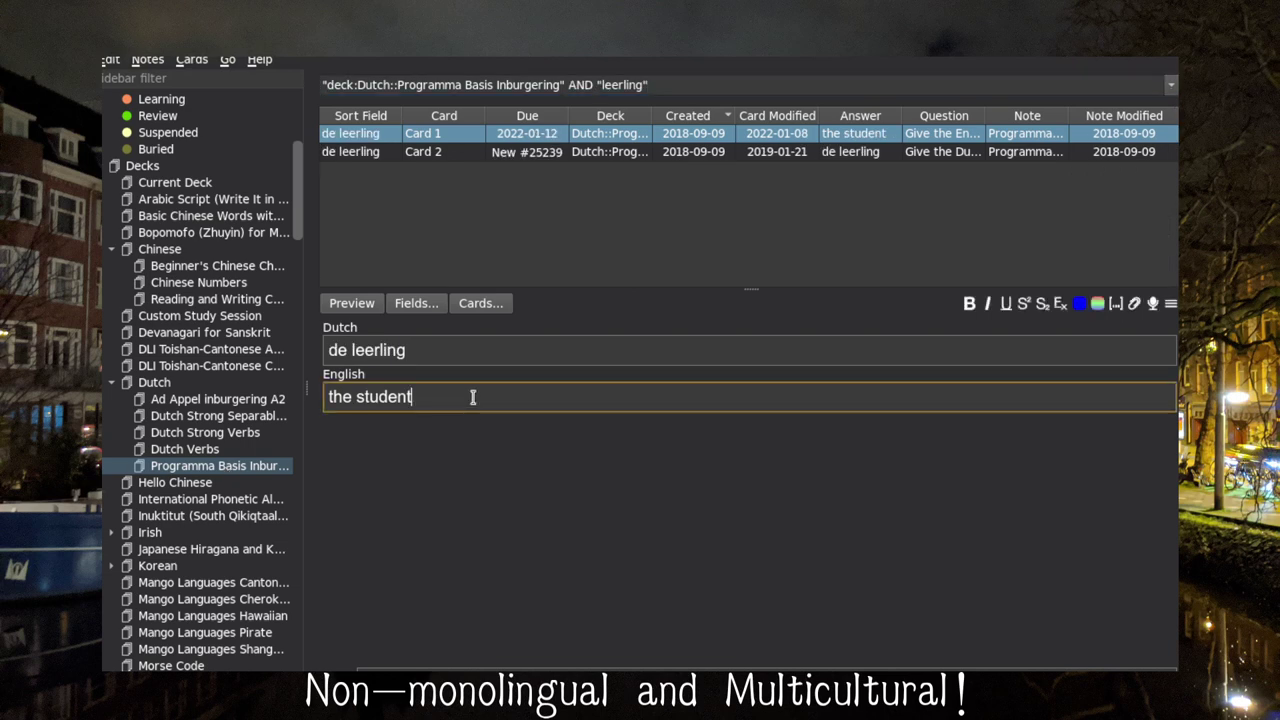
type("pupil/")
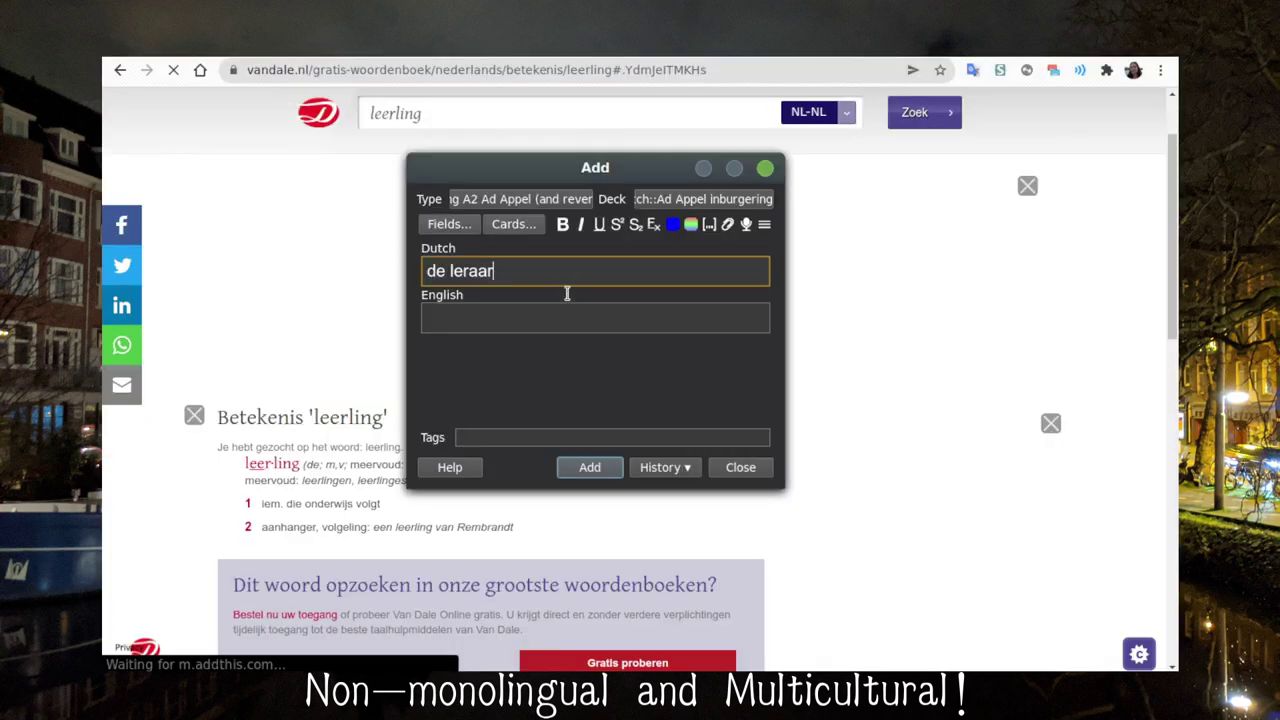
Reopen the recently added "de leerling" note and replace its English text with "the pupil/student"
left_click(657, 470)
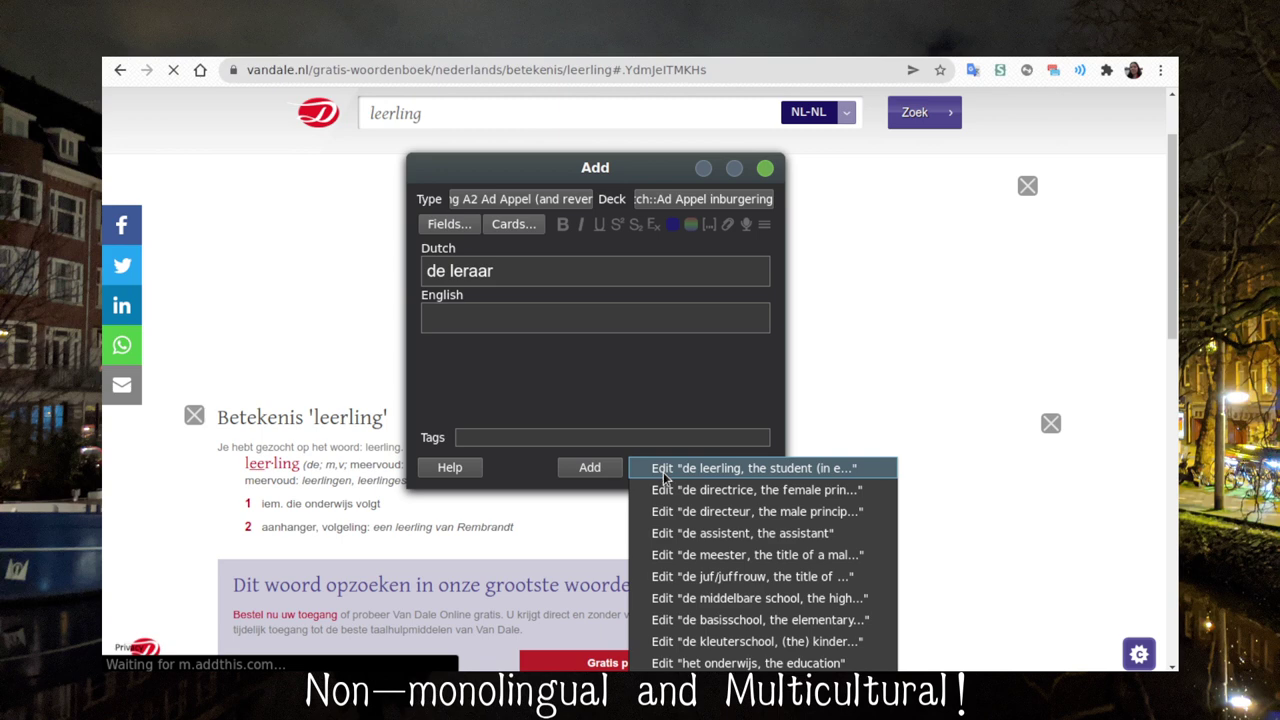
left_click(660, 468)
left_click(613, 400)
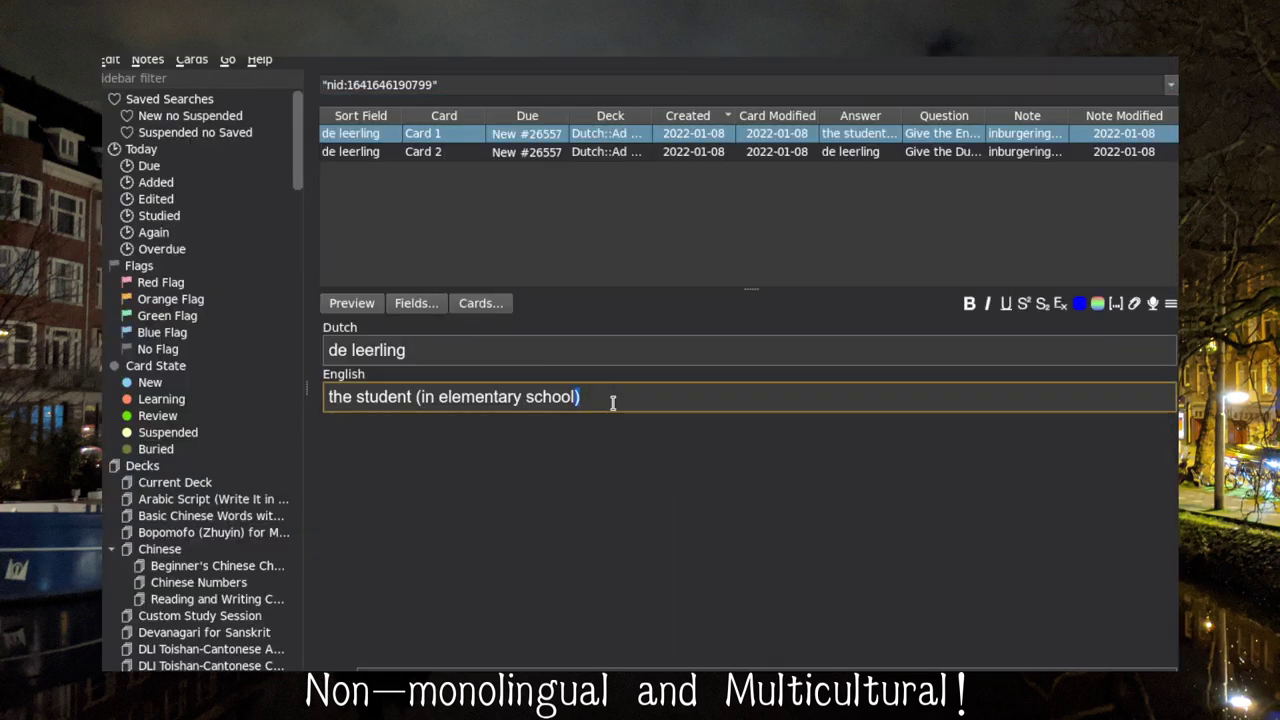
key("ctrl+a")
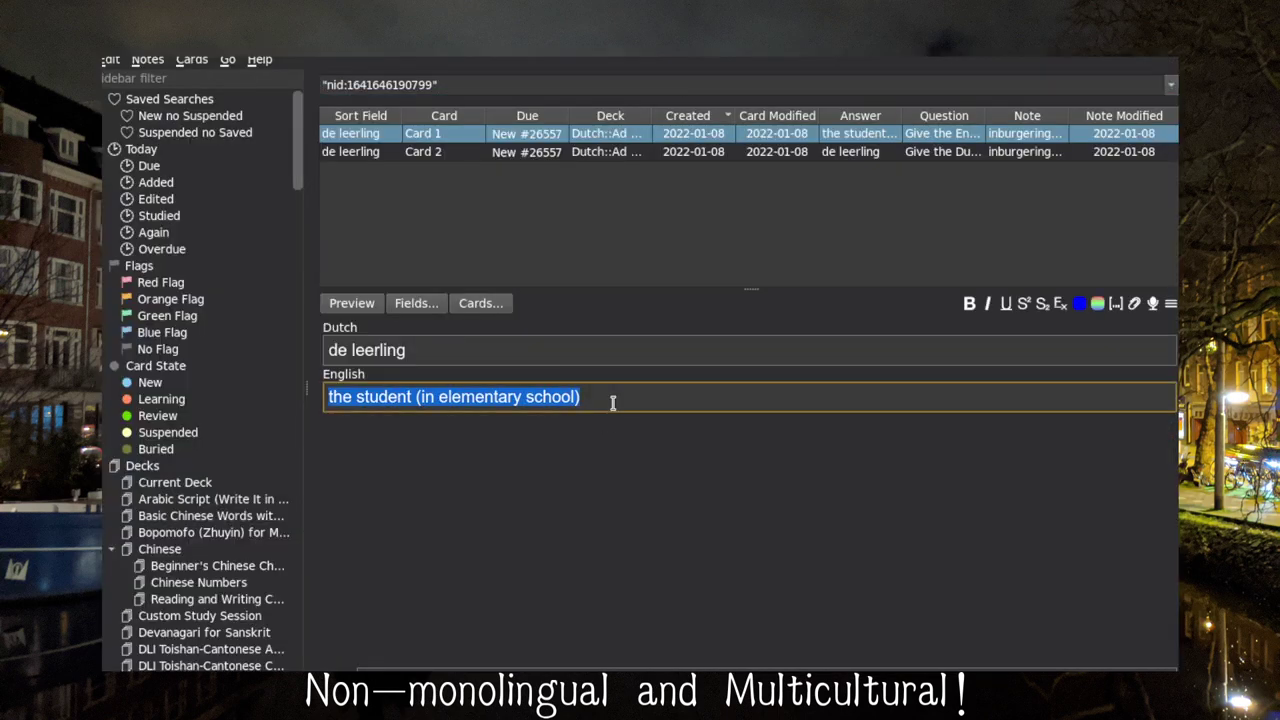
type("the pupil/")
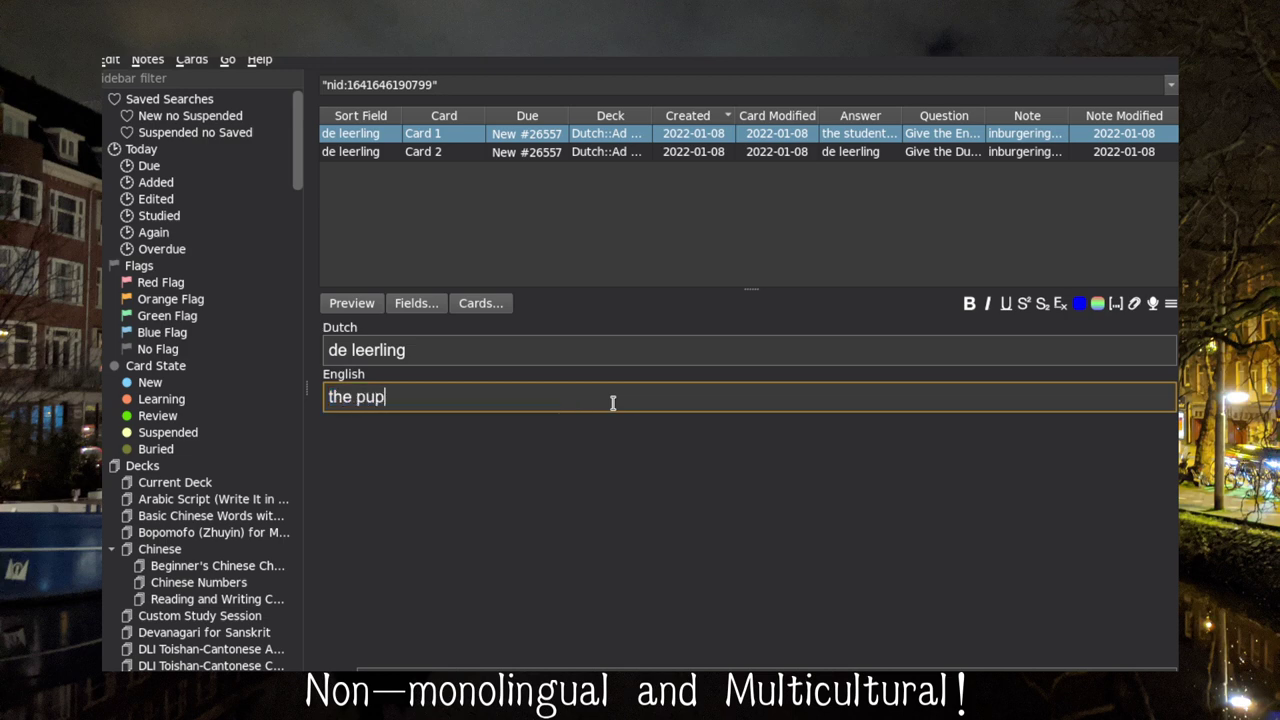
type("student")
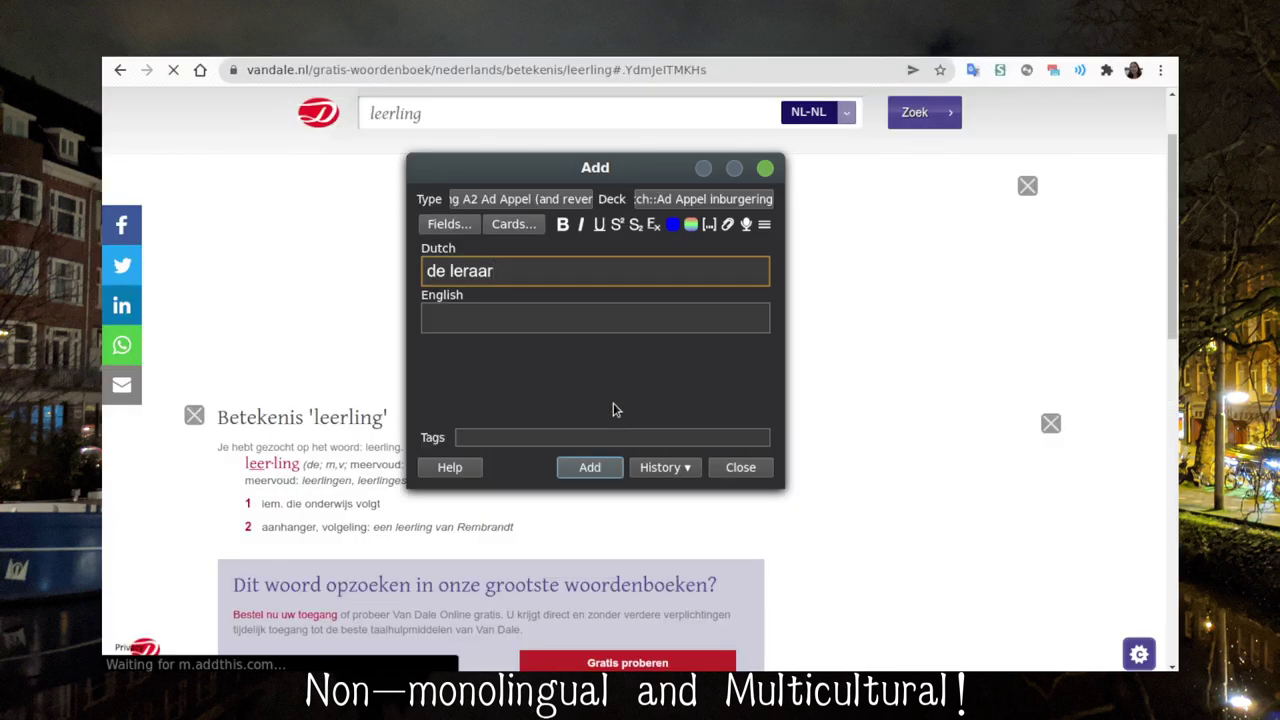
Enter "the male teacher (of an elementary school)" as the English text of the new "de leraar" note
left_click(641, 314)
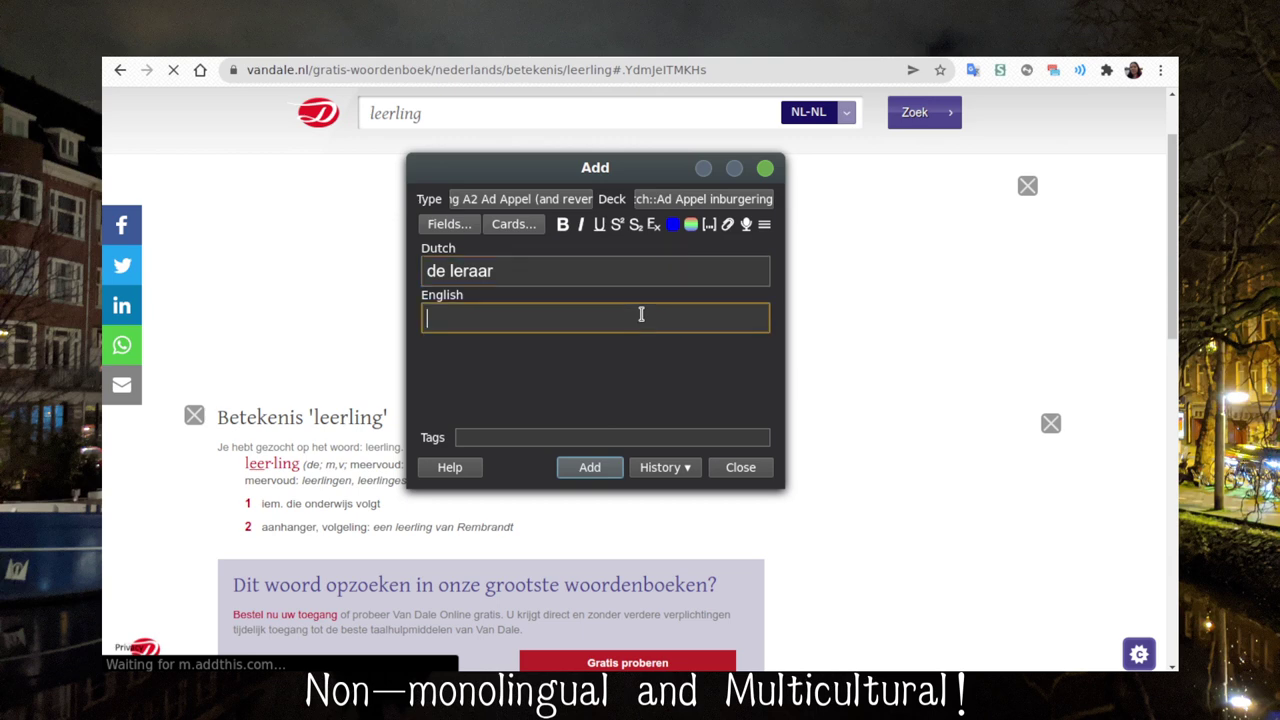
type("the male teacher ")
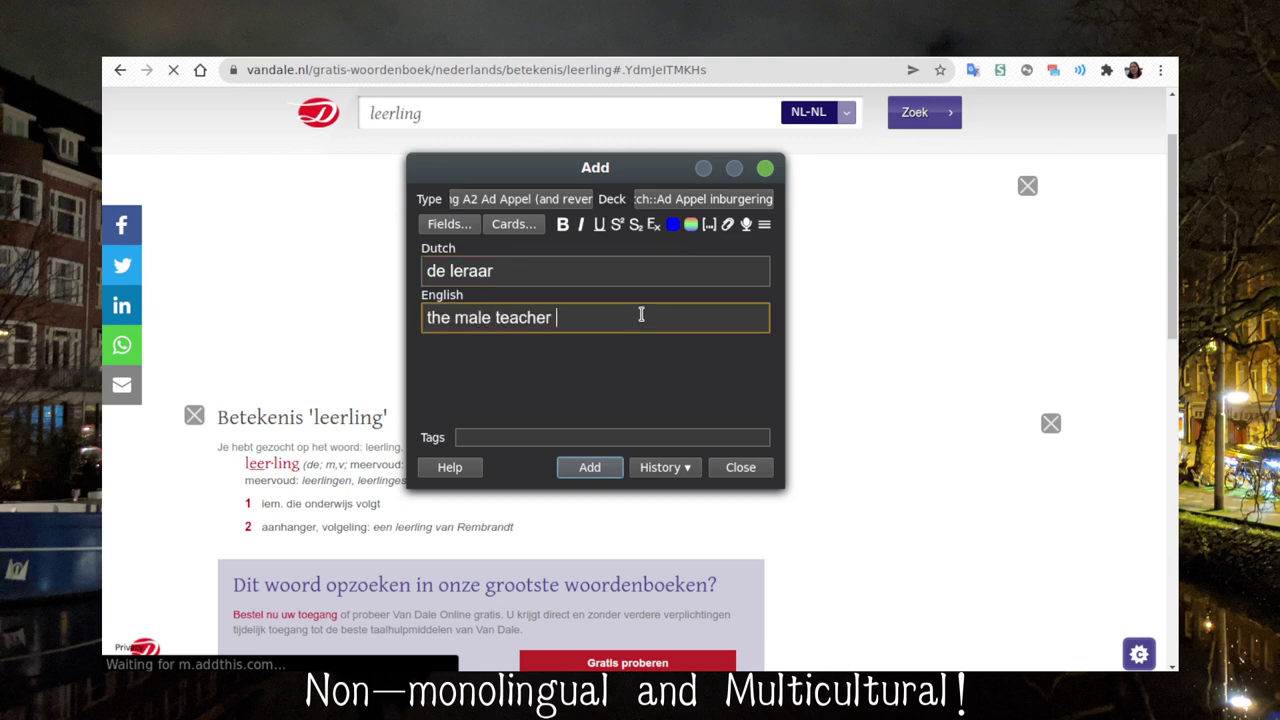
type("(of an el")
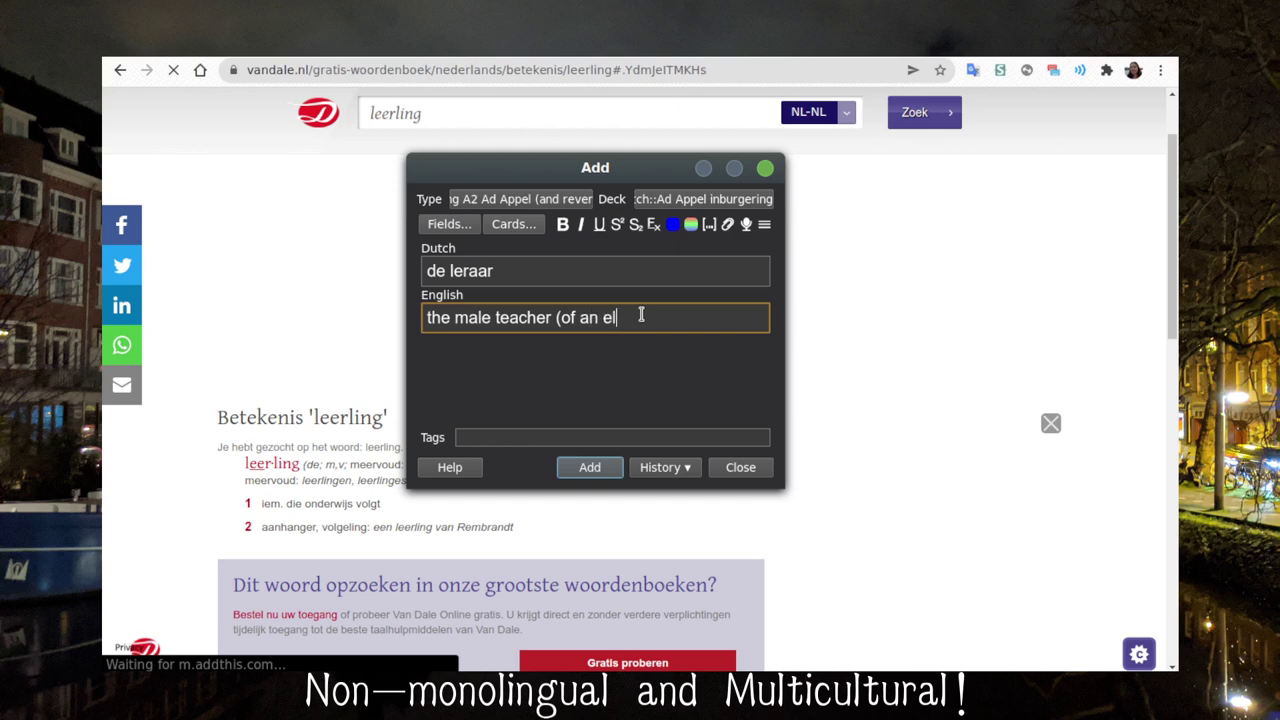
type("ementary school)")
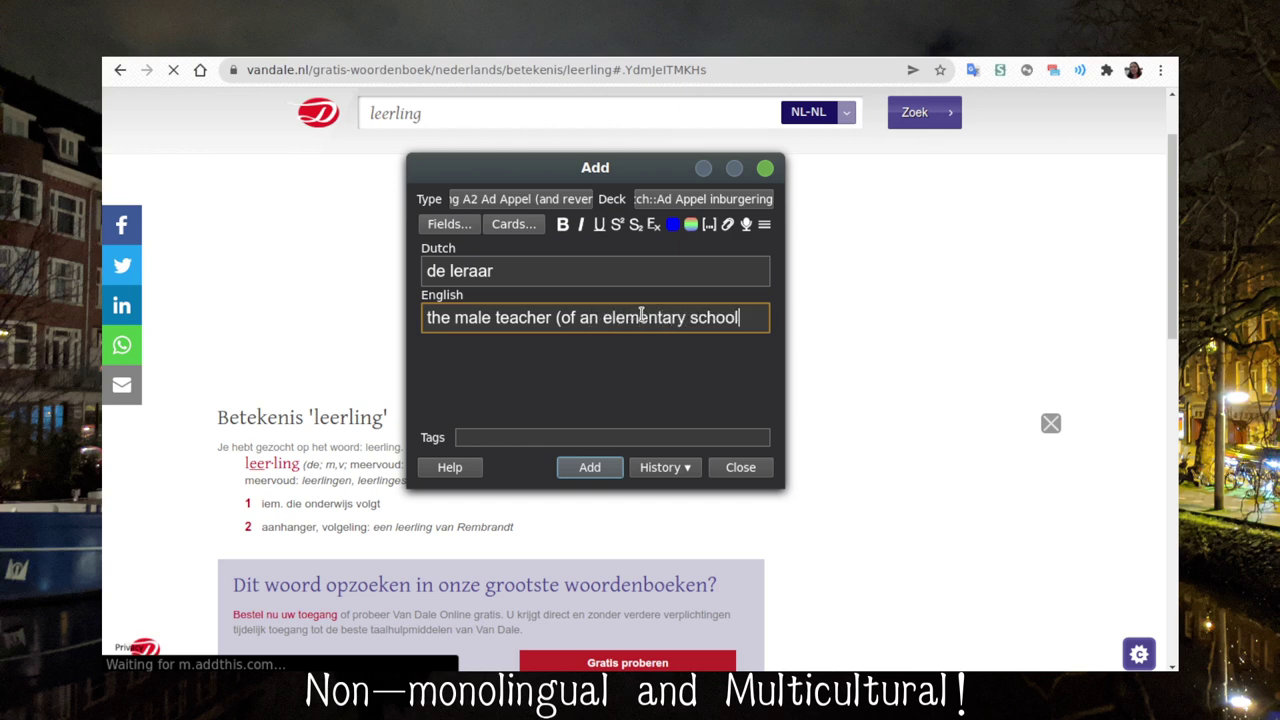
Switch to Van Dale in the browser, look up "leraar" and read through its definition
left_click(434, 114)
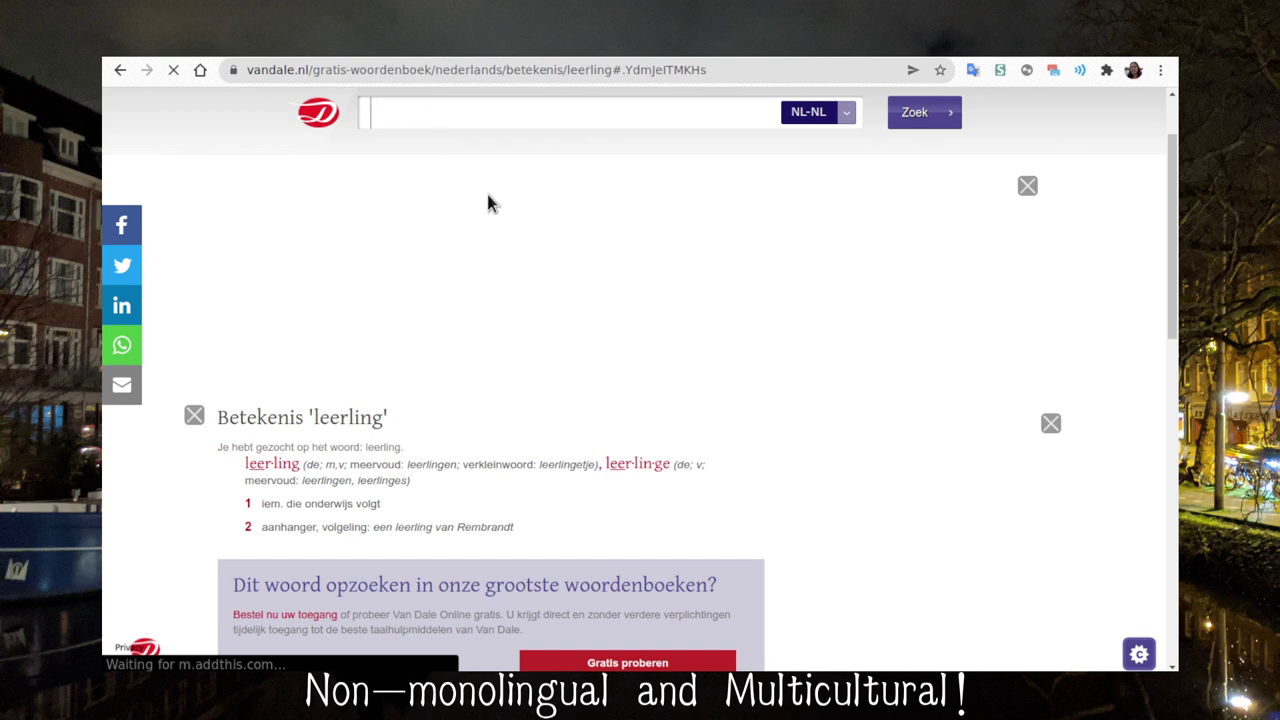
scroll(471, 315, "down", 3)
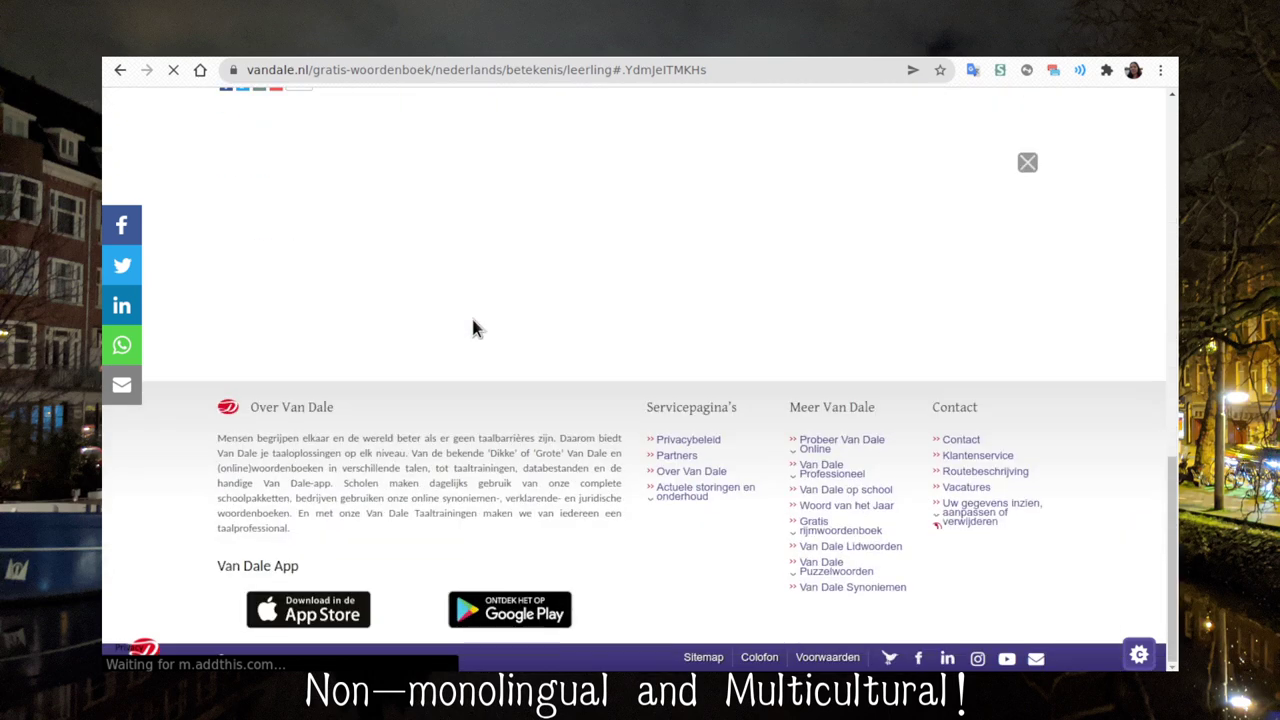
type("leraar")
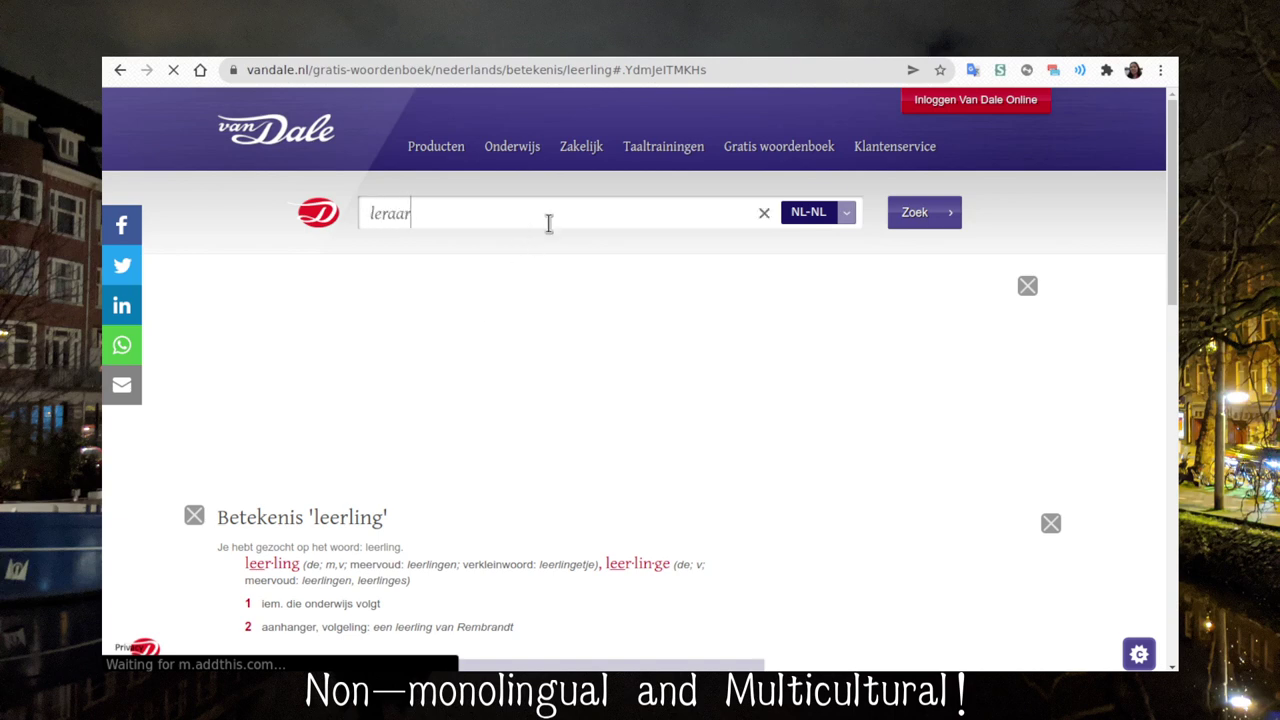
key("Return")
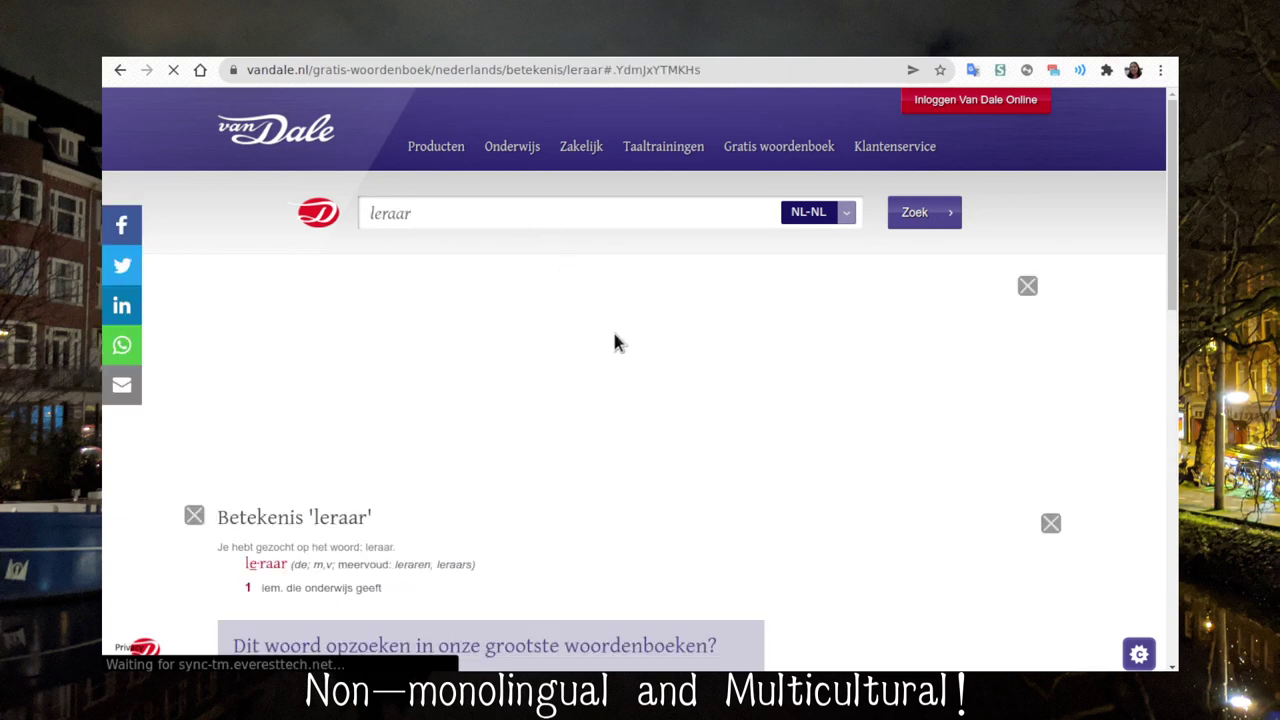
scroll(614, 343, "down", 4)
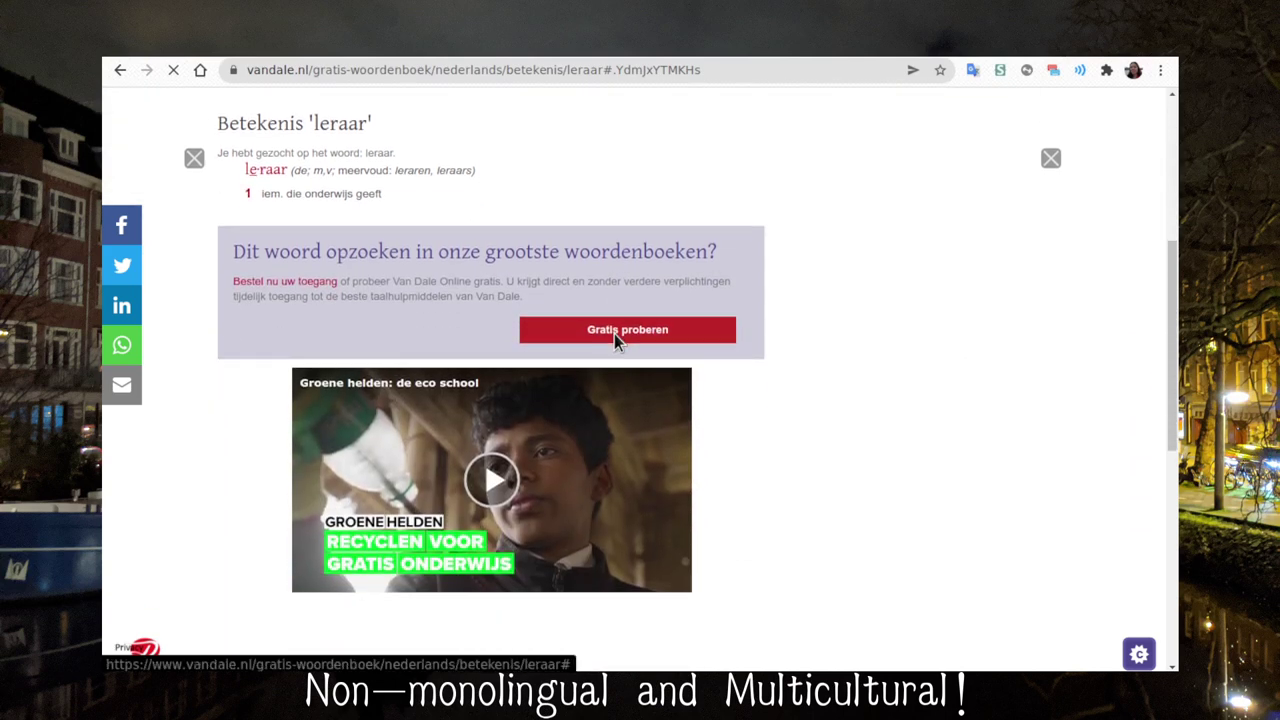
scroll(614, 333, "down", 5)
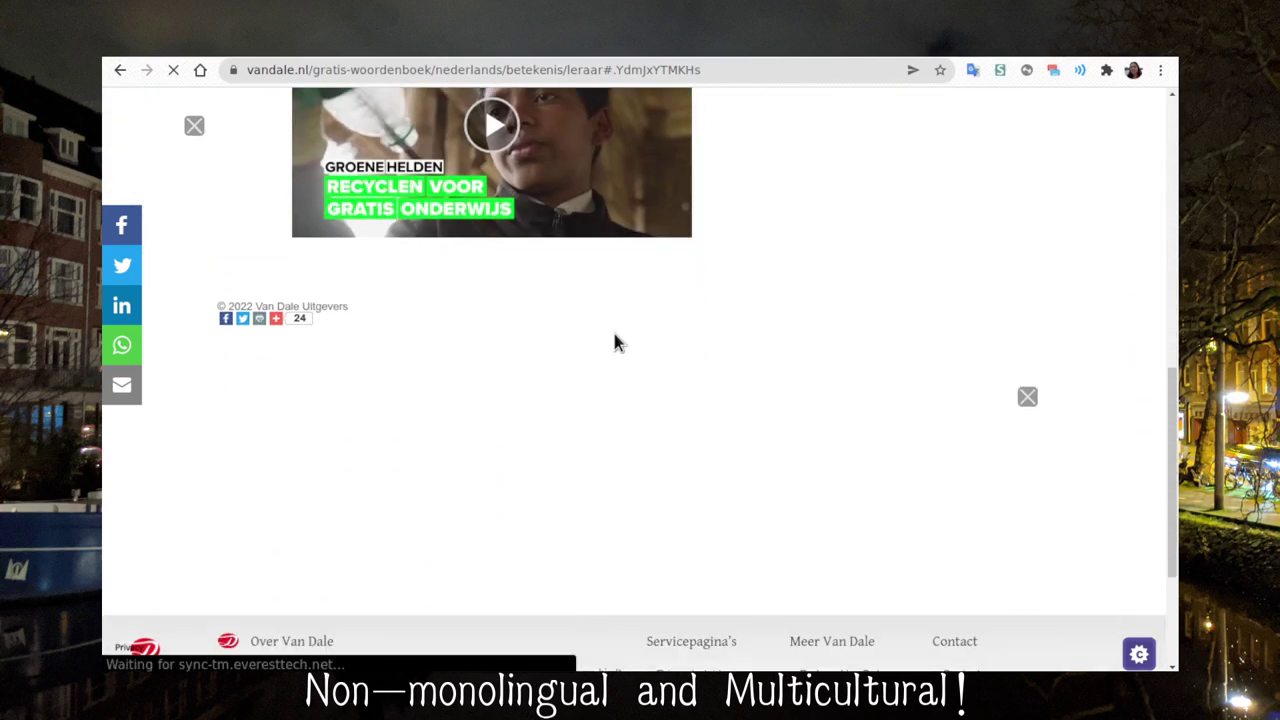
scroll(614, 333, "up", 10)
Back in Anki, add the "de leraar" note and another one pairing "de lerares" with "the female teacher (of an elementary school)"
key("alt+Tab")
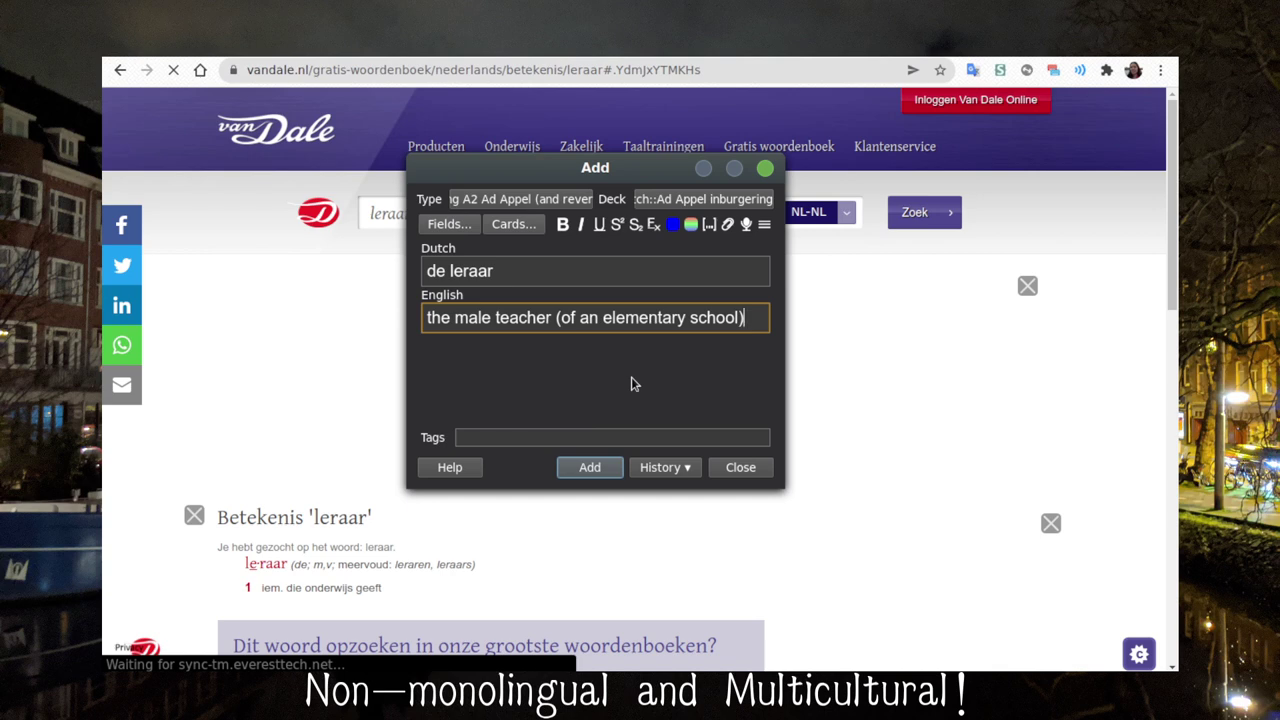
left_click(589, 467)
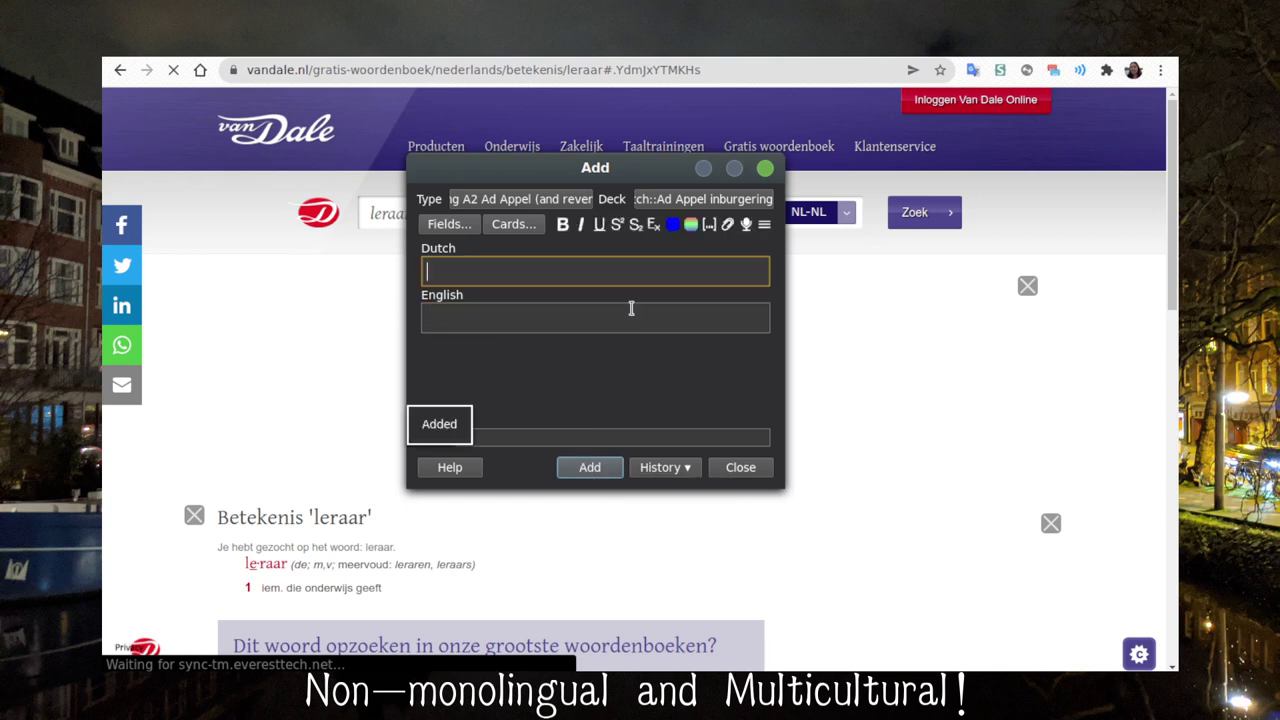
type("de lea")
key("BackSpace")
type("rarre")
key("BackSpace")
key("BackSpace")
type("es")
key("Tab")
type("the female teacher (of an elementary school)")
key("ctrl+Return")
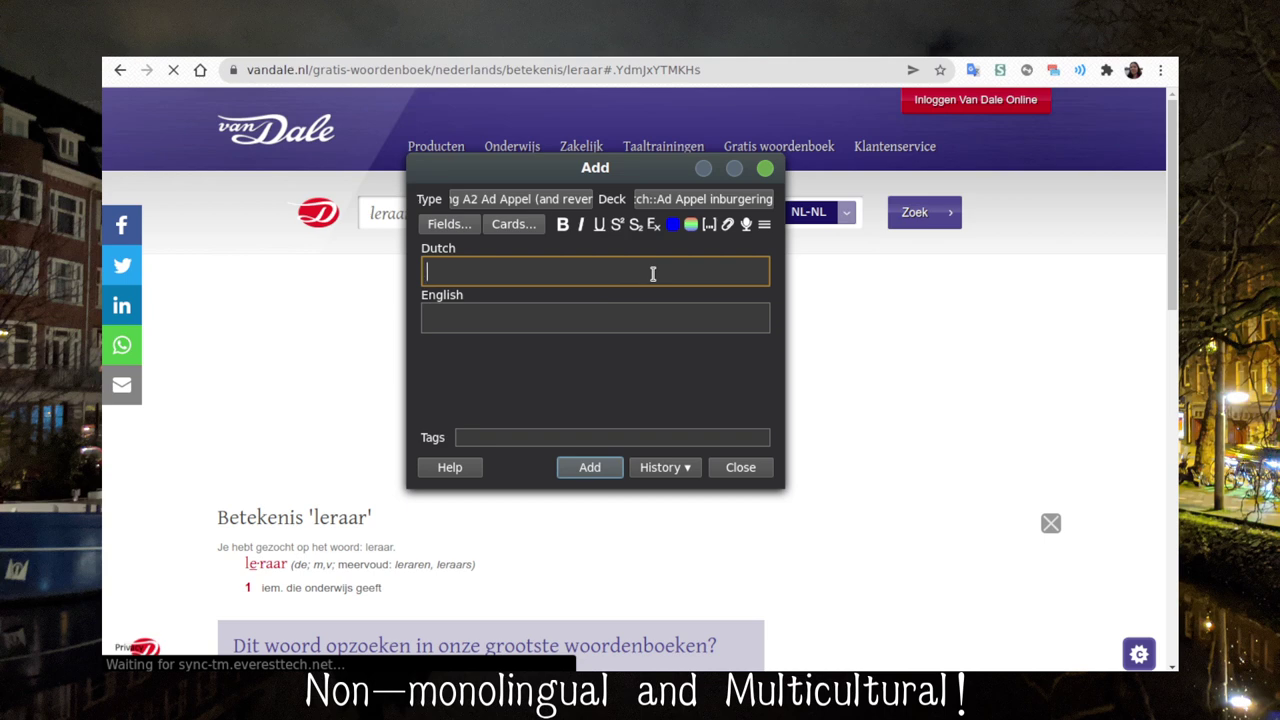
Enter "de scholier" as the Dutch text of a new note, and translate it with the browser's Google Translate extension
type("de scholier")
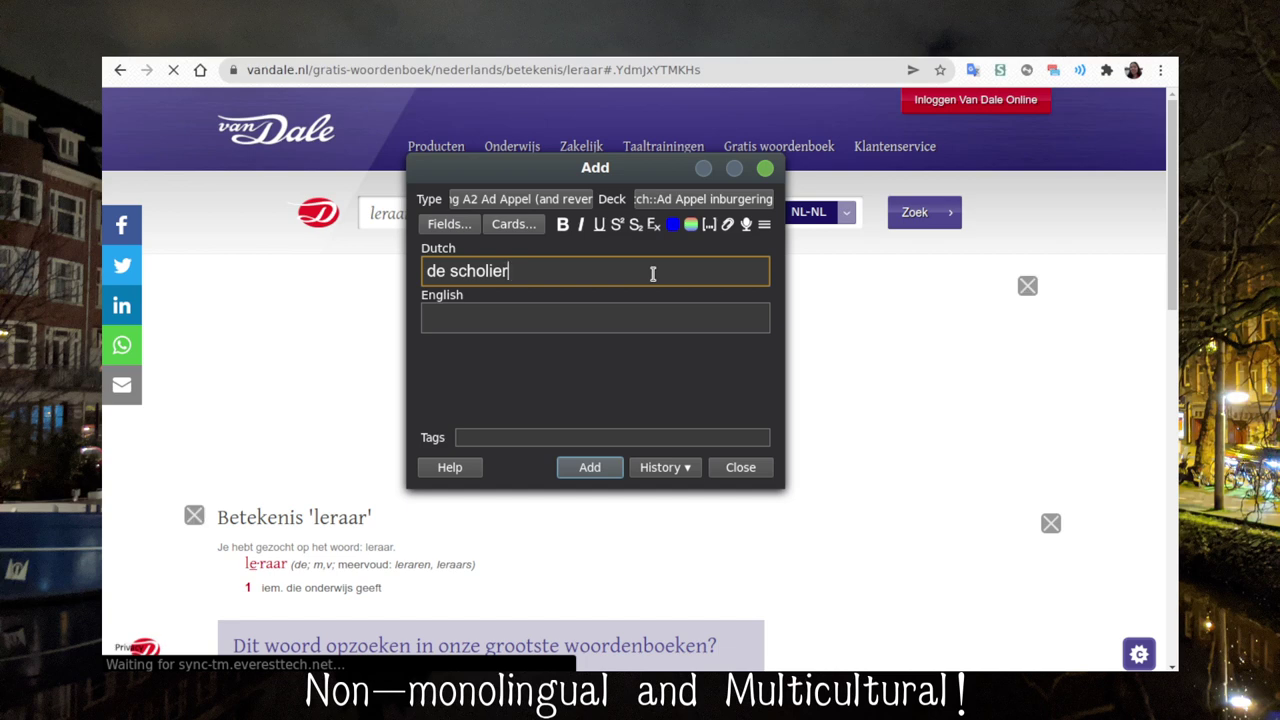
left_click(972, 64)
type("de scholier")
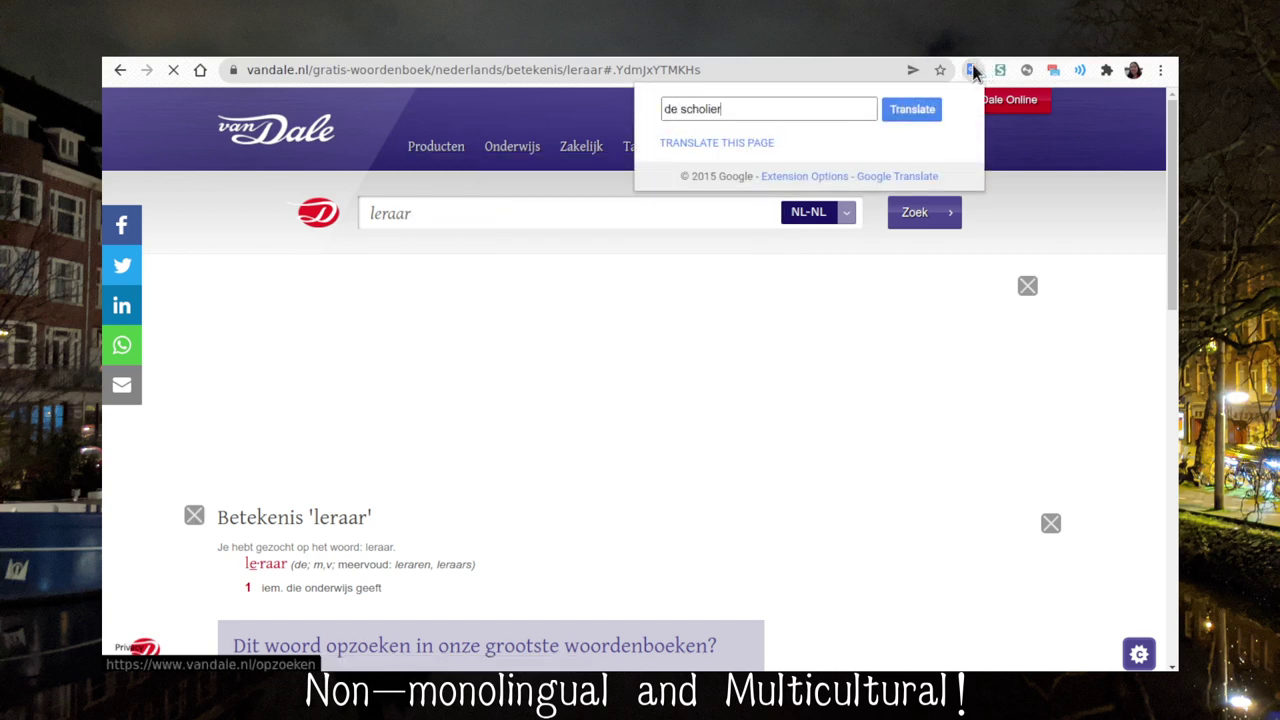
key("Return")
Look up "scholier" in Van Dale, read its definitions and get a translation of the word "leerling" in them
left_click(452, 215)
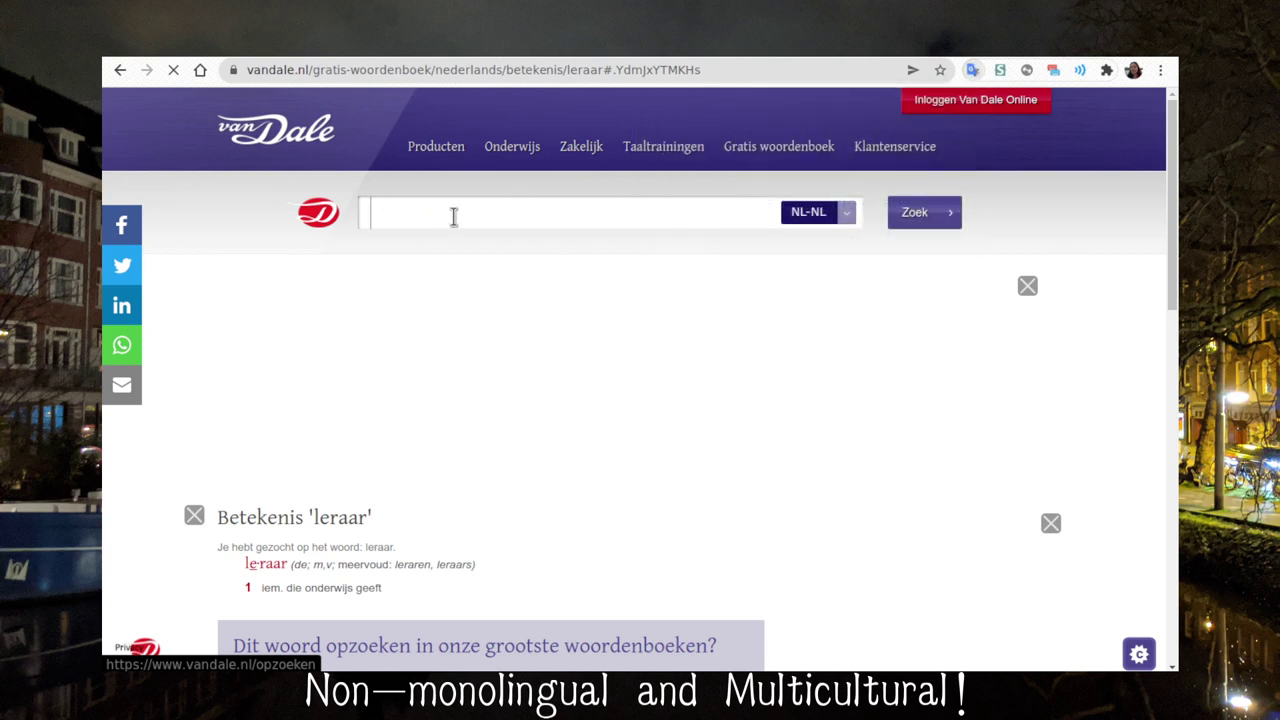
type("scholier")
key("Return")
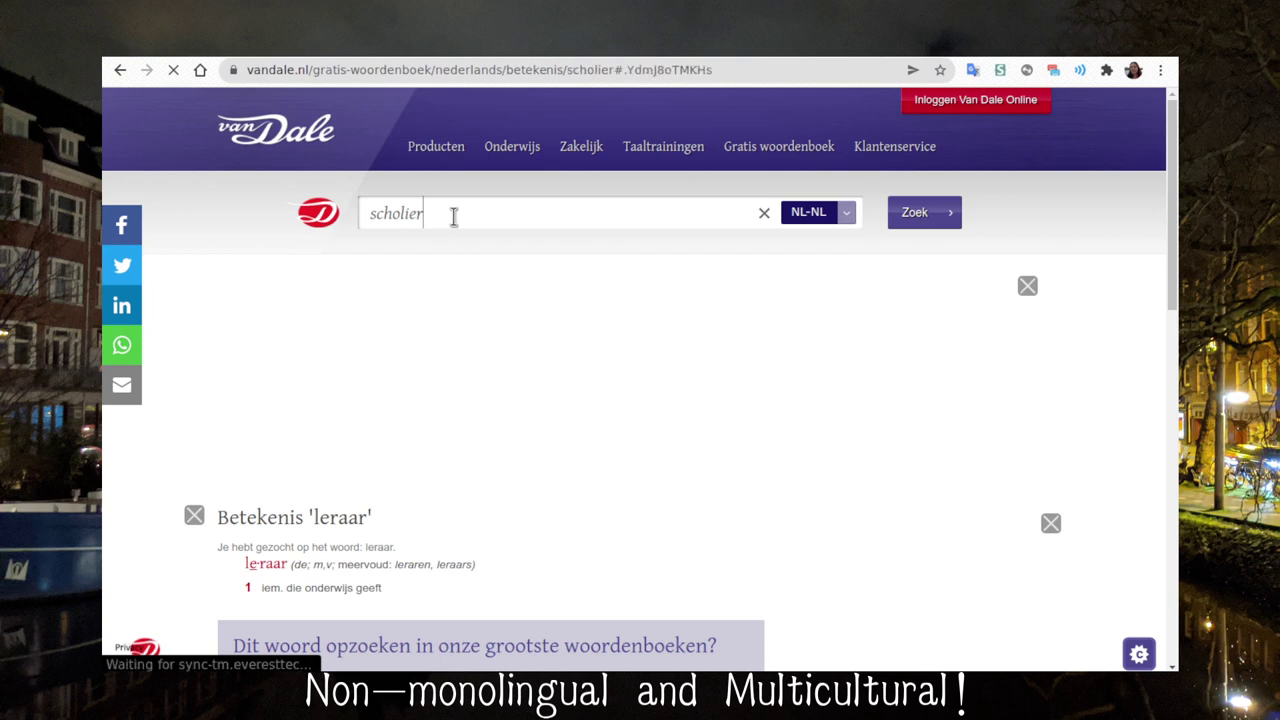
scroll(540, 318, "down", 2)
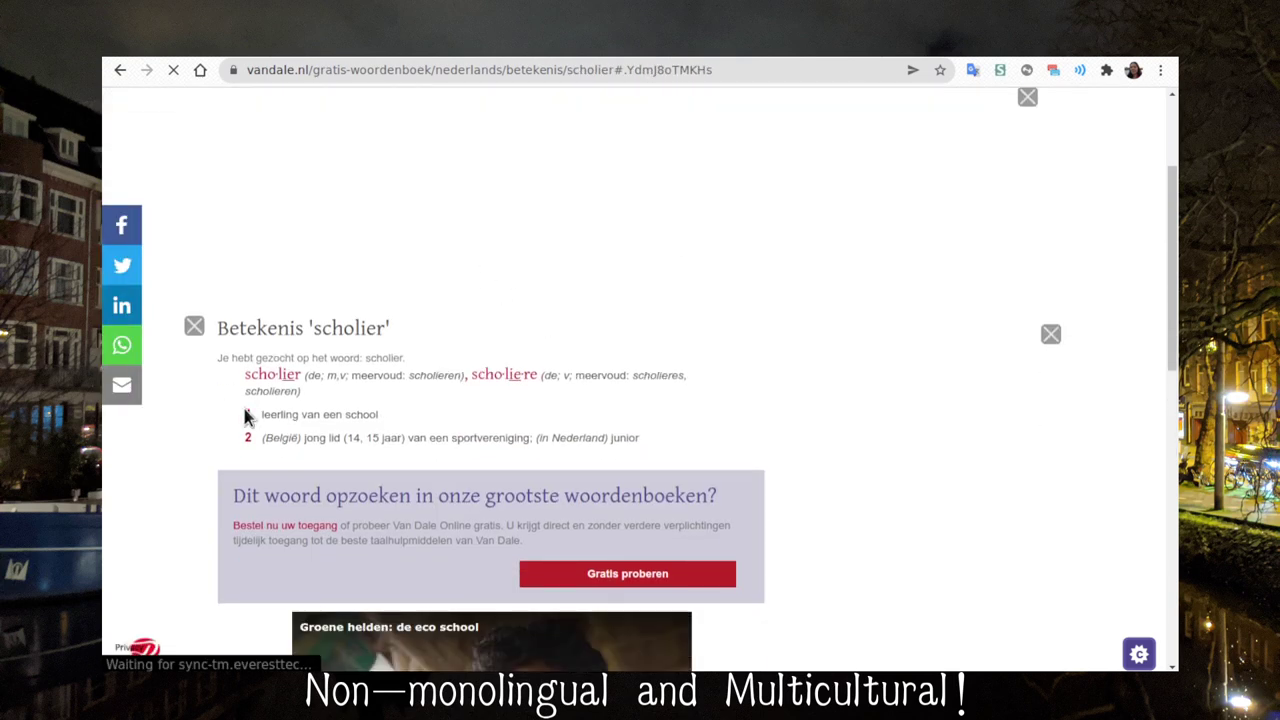
scroll(272, 458, "down", 2)
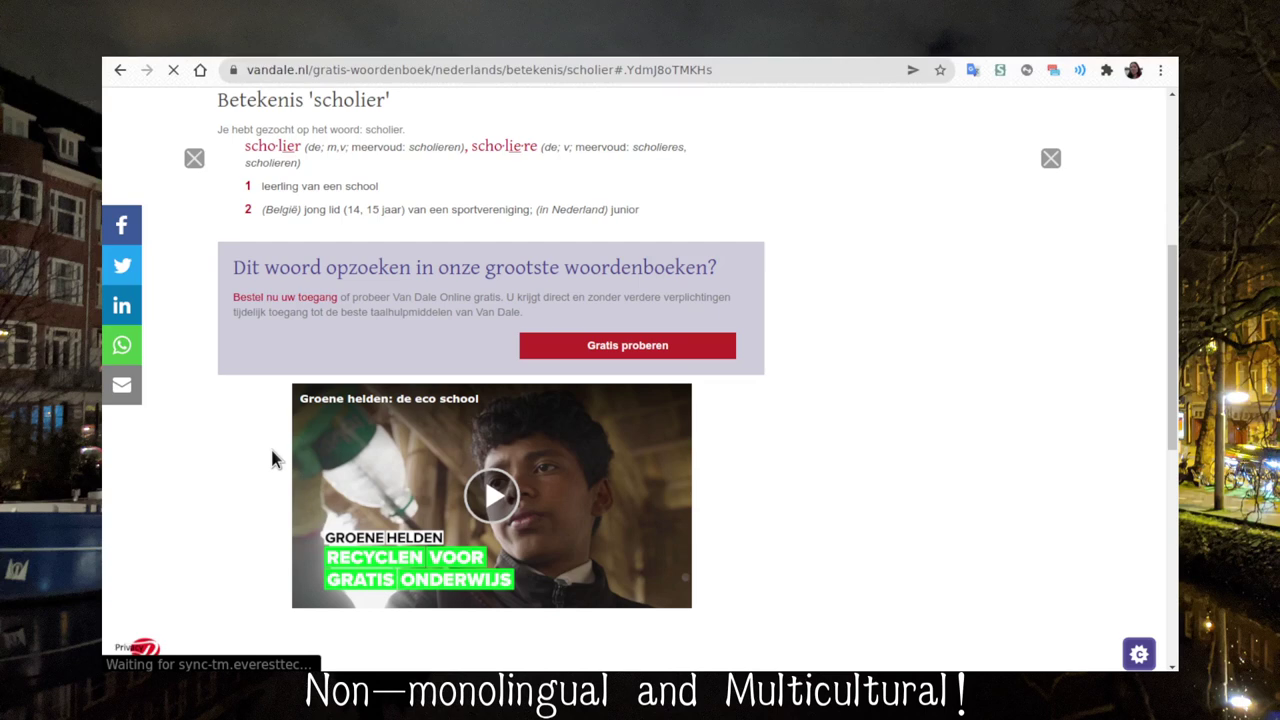
scroll(272, 458, "down", 2)
scroll(272, 458, "up", 3)
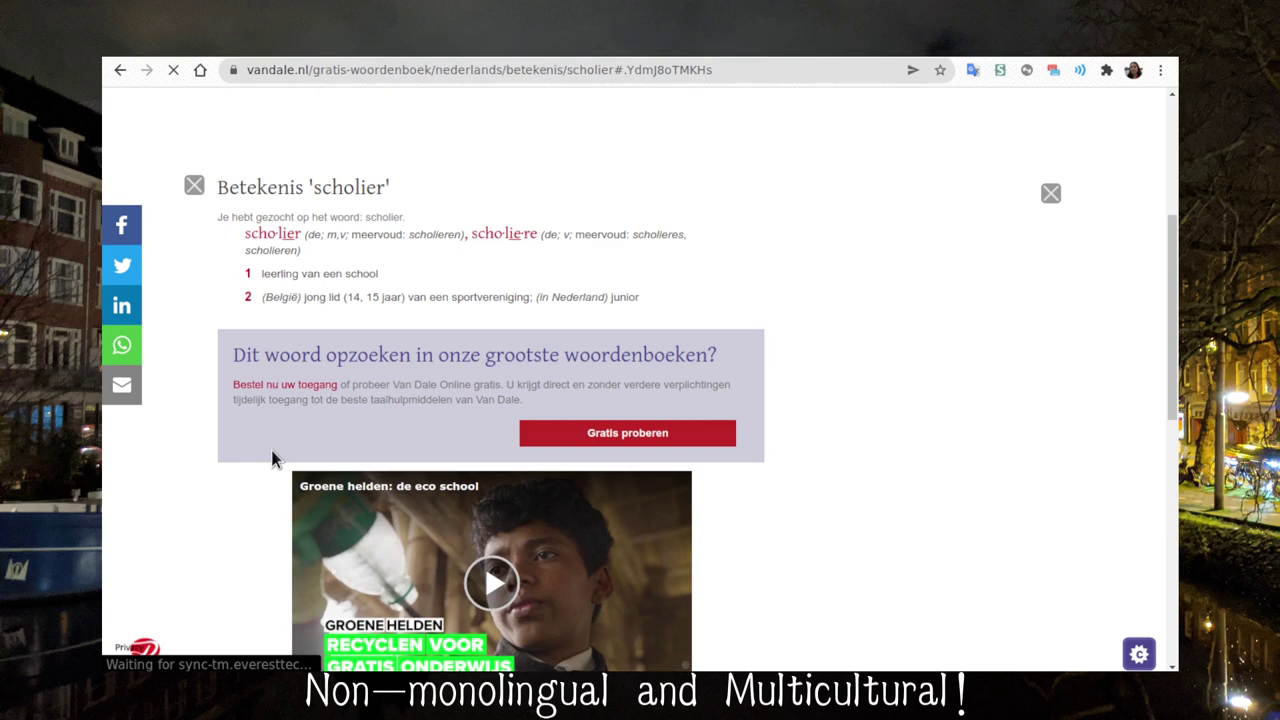
double_click(276, 274)
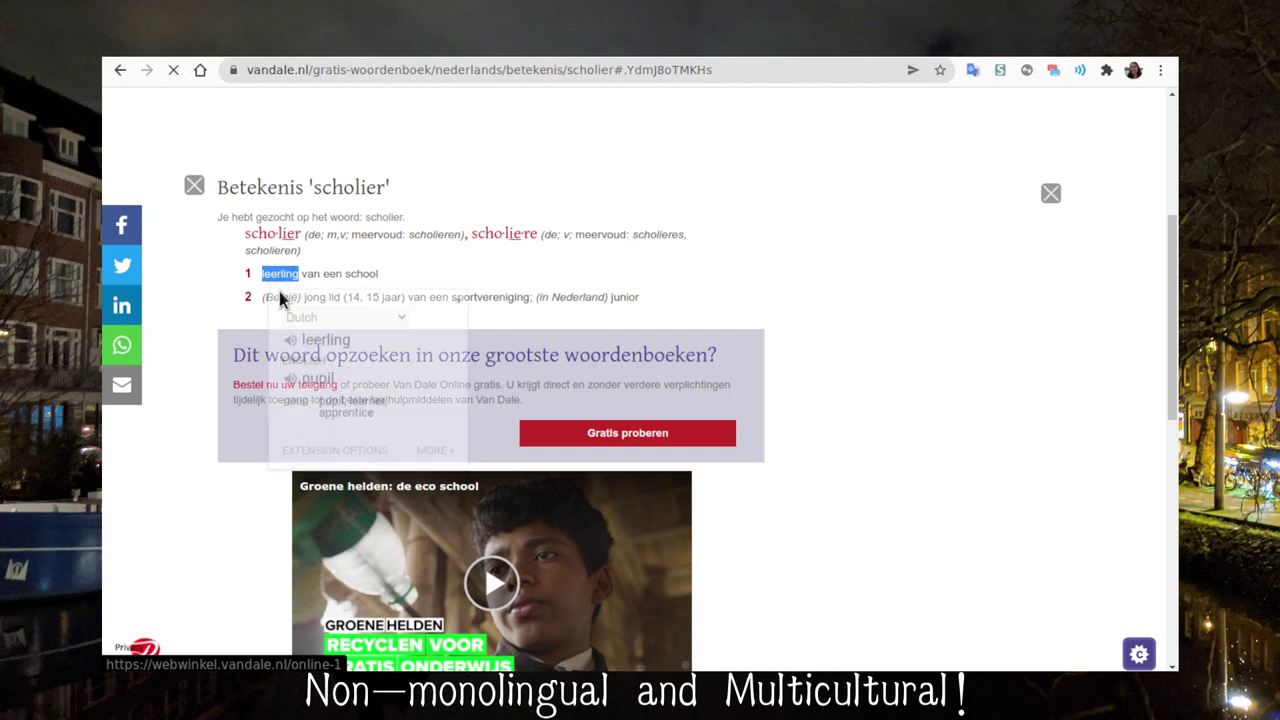
left_click(466, 183)
scroll(466, 182, "up", 3)
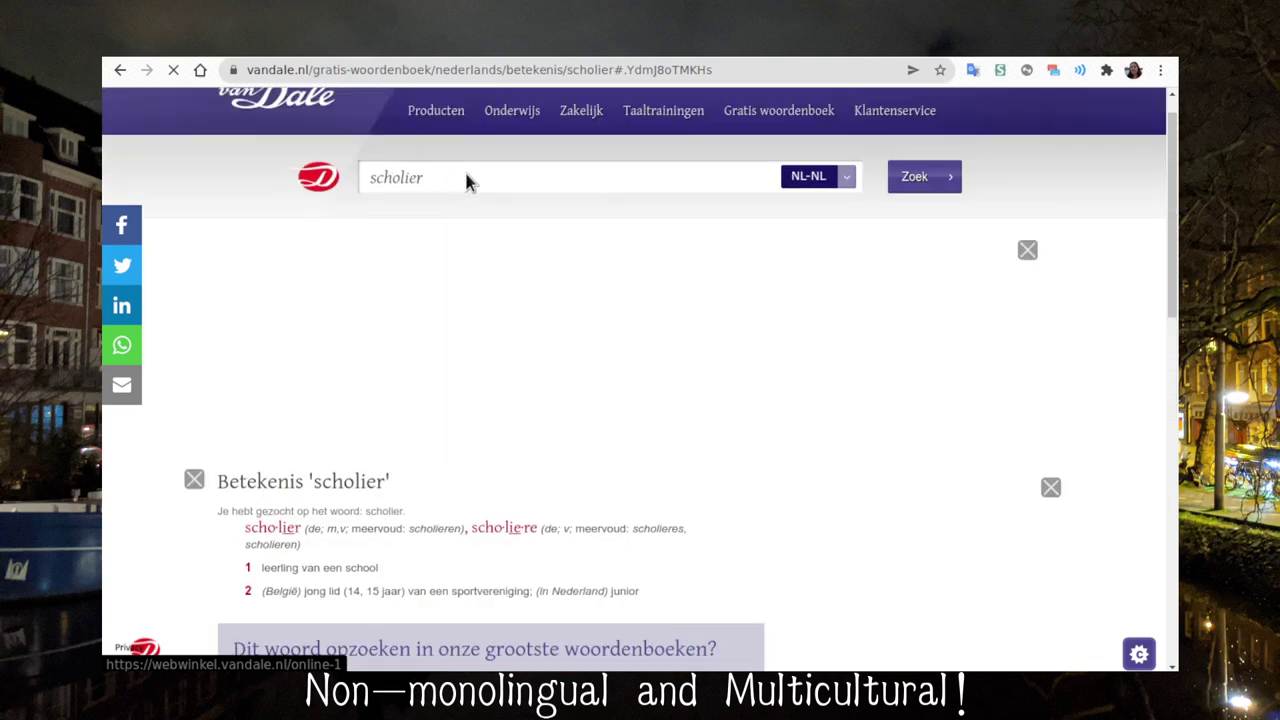
Look up "leerling" in Van Dale to compare its meaning with "scholier"
left_click(469, 200)
type("leerling")
key("Return")
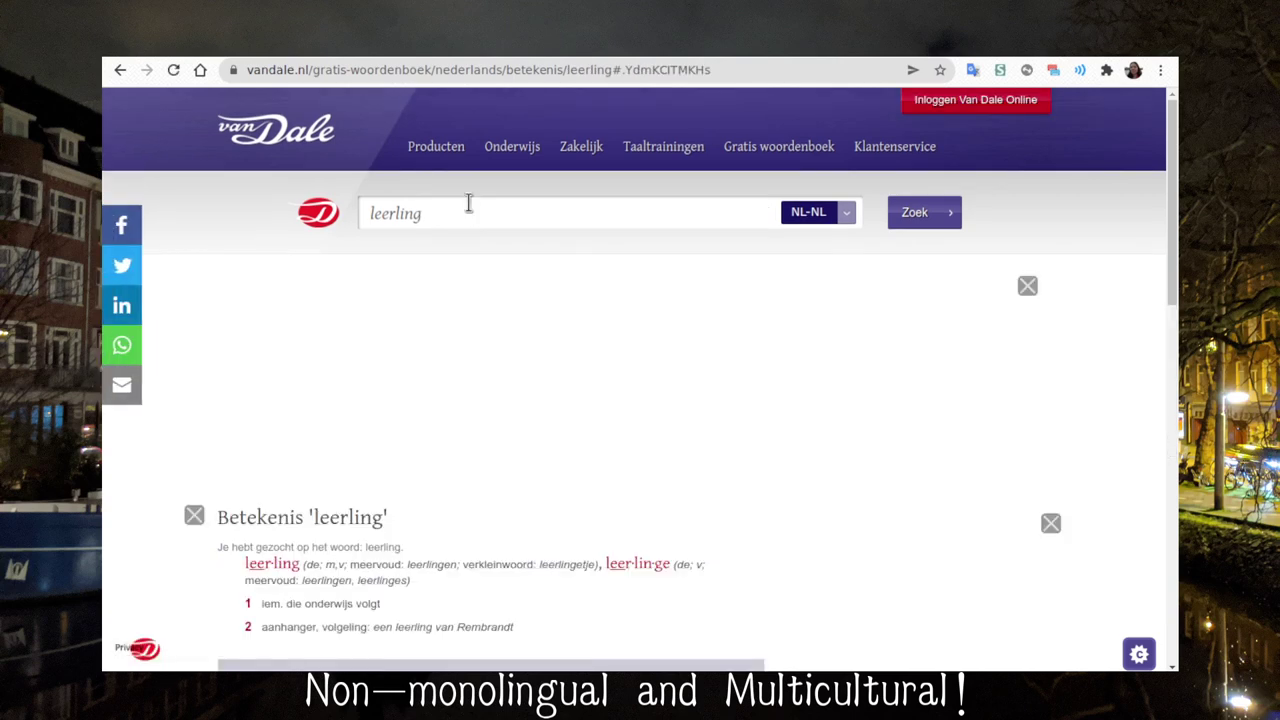
Back in Anki, give the "de scholier" note the English text "the student of a school" and add it
key("alt+Tab")
key("Tab")
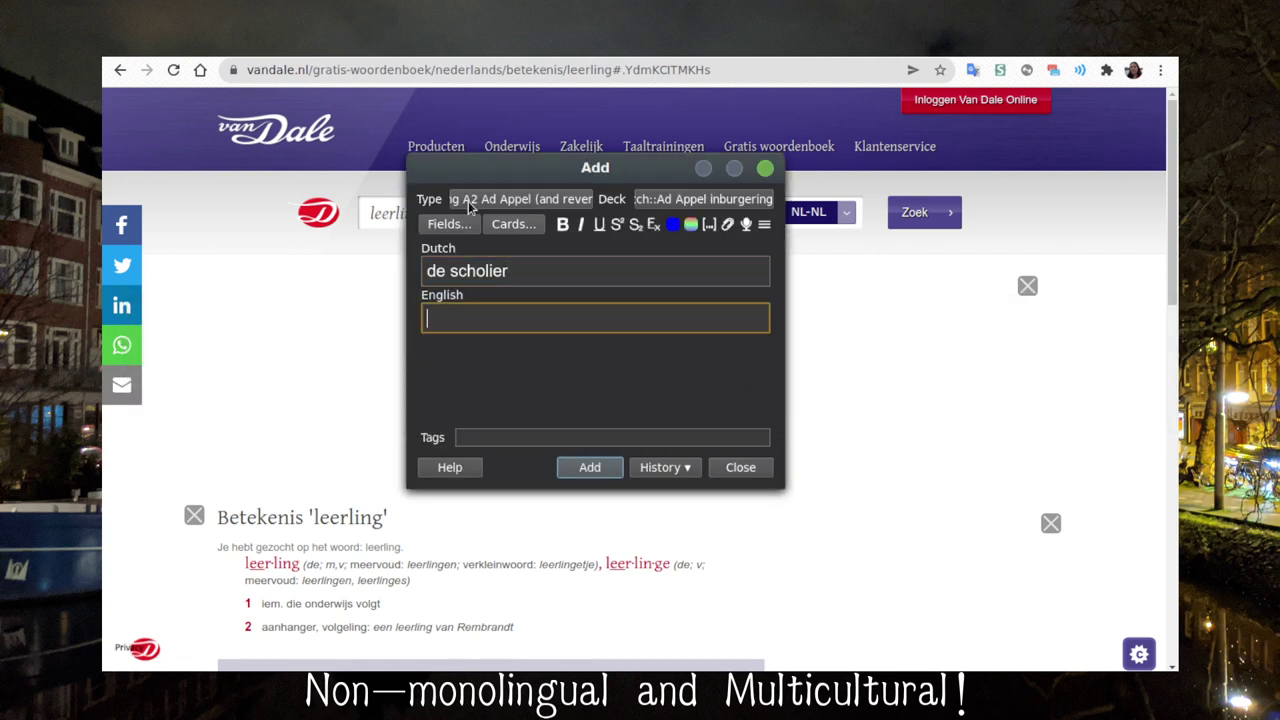
type("the student of a school")
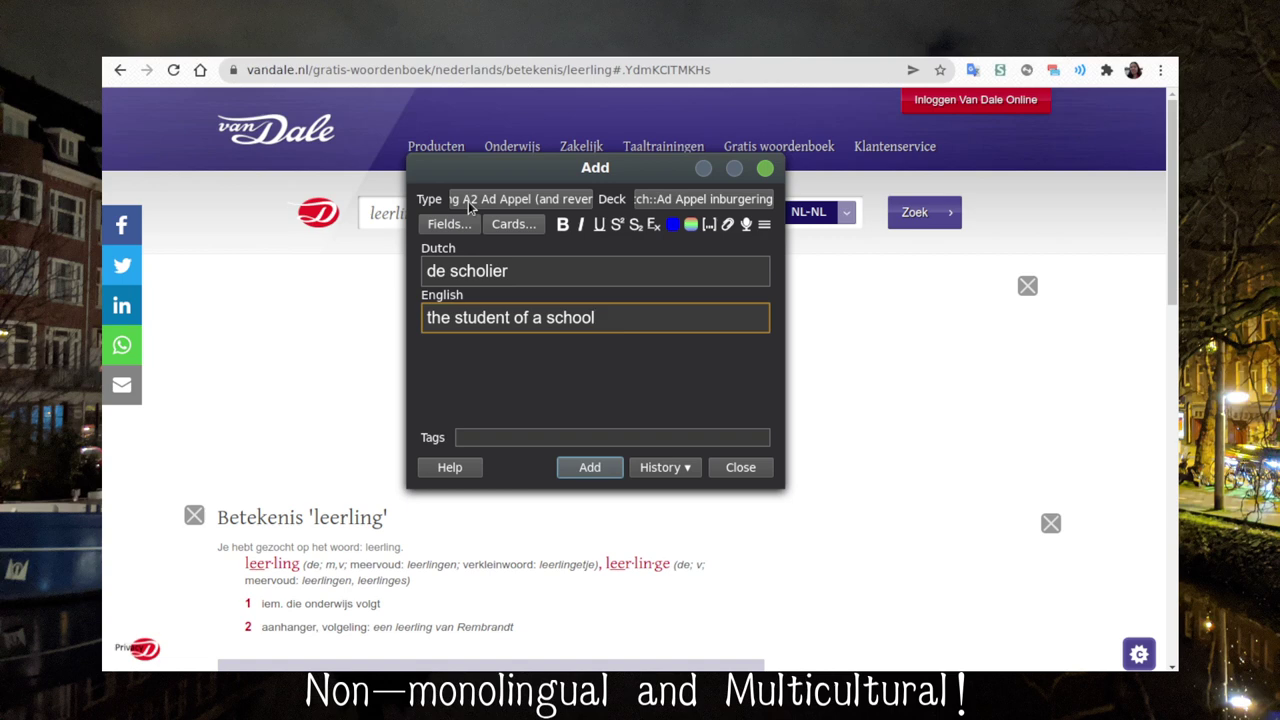
key("ctrl+Return")
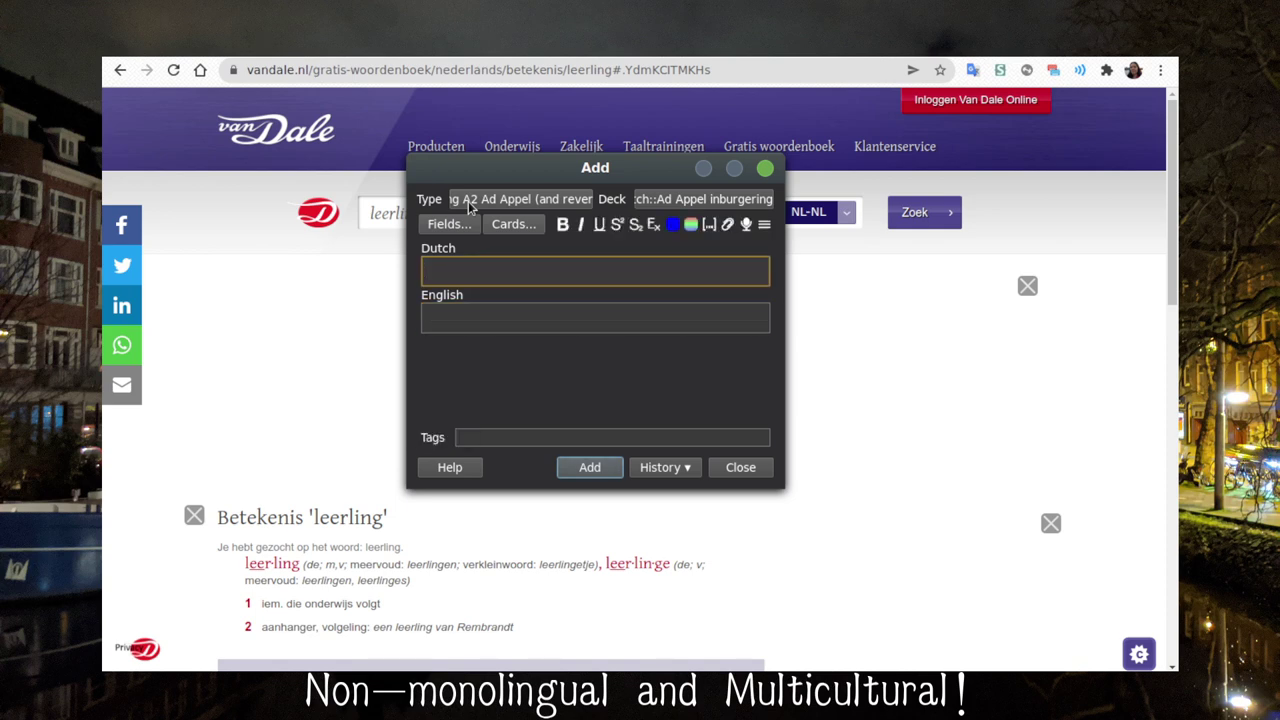
Fill in a new note with "het rapport" as the Dutch text and "the report" as the English text
type("het rapport")
key("Tab")
type("the report")
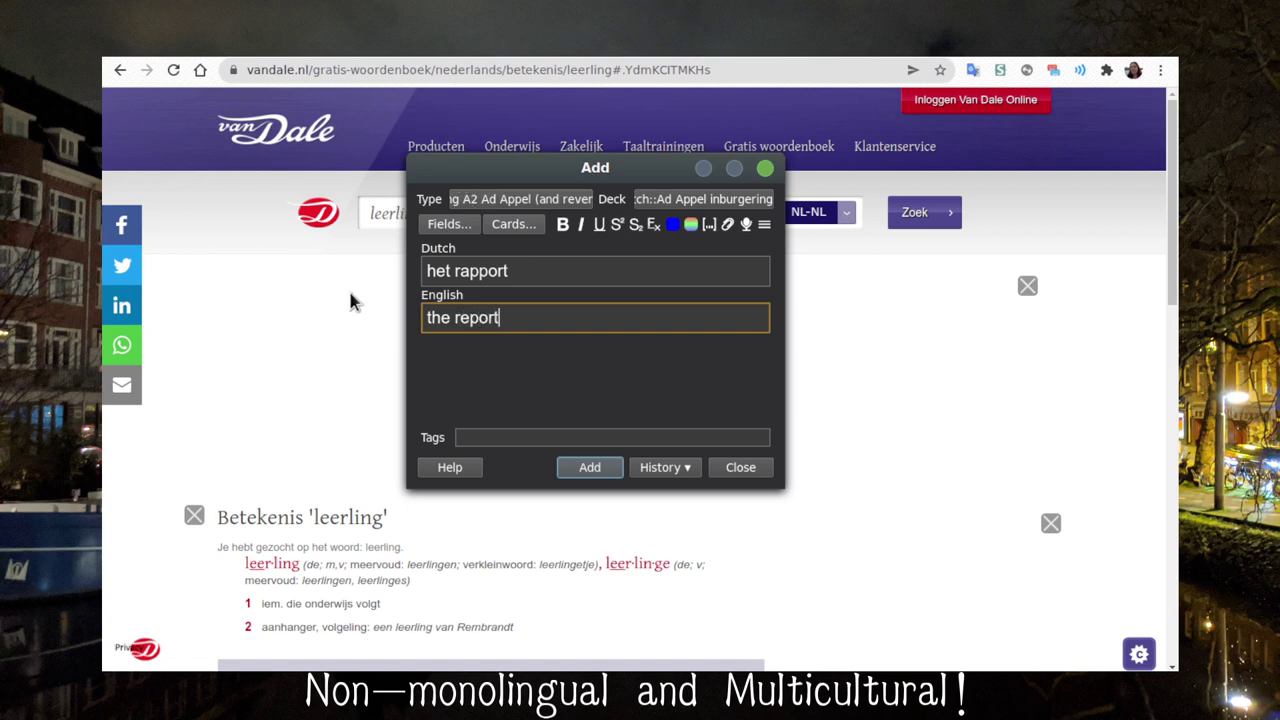
Switch to the browser and translate "rapport" with the Google Translate extension
left_click(845, 343)
left_click(588, 207)
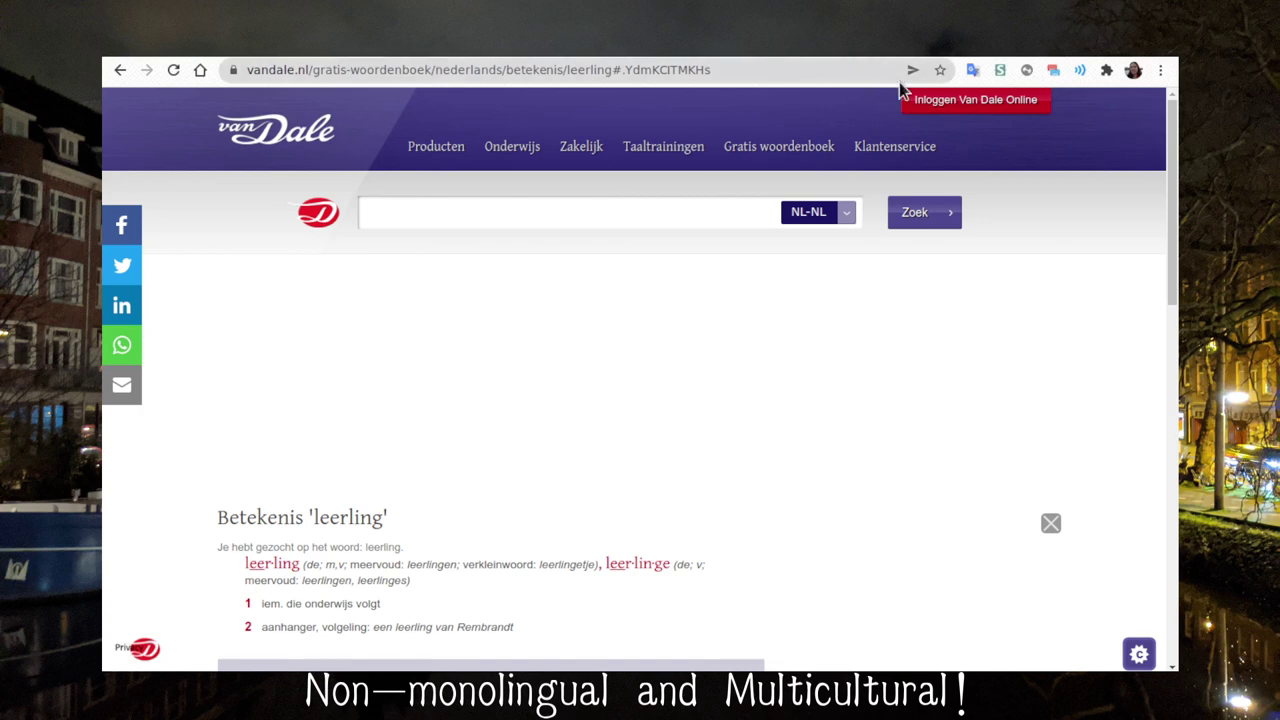
left_click(971, 71)
type("lapport")
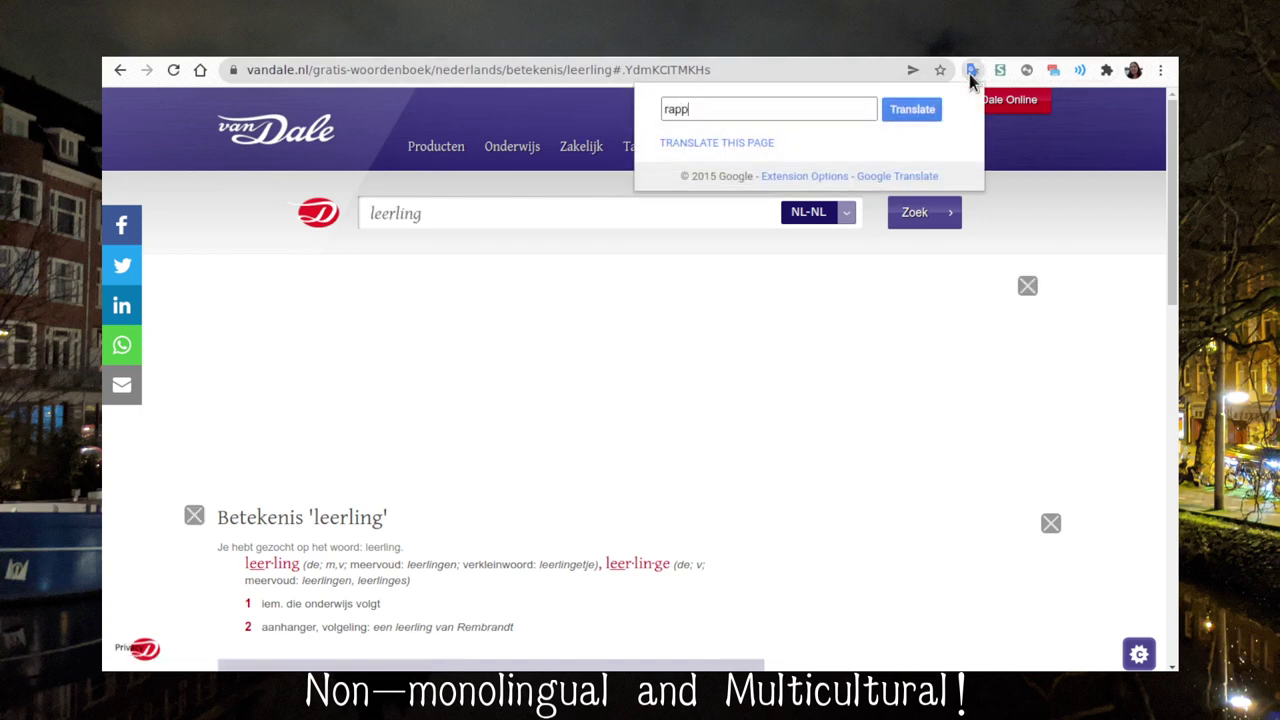
key("Return")
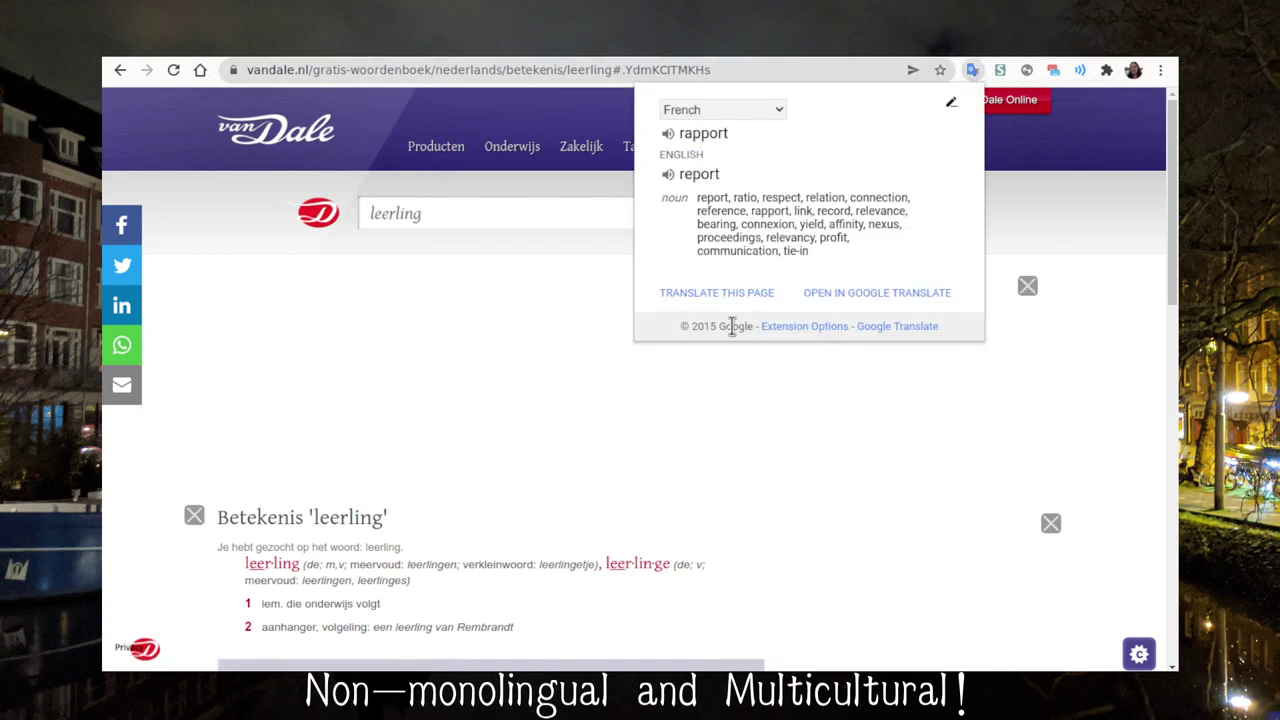
Set the source language of the "rapport" translation to Dutch in the Google Translate extension
left_click(712, 109)
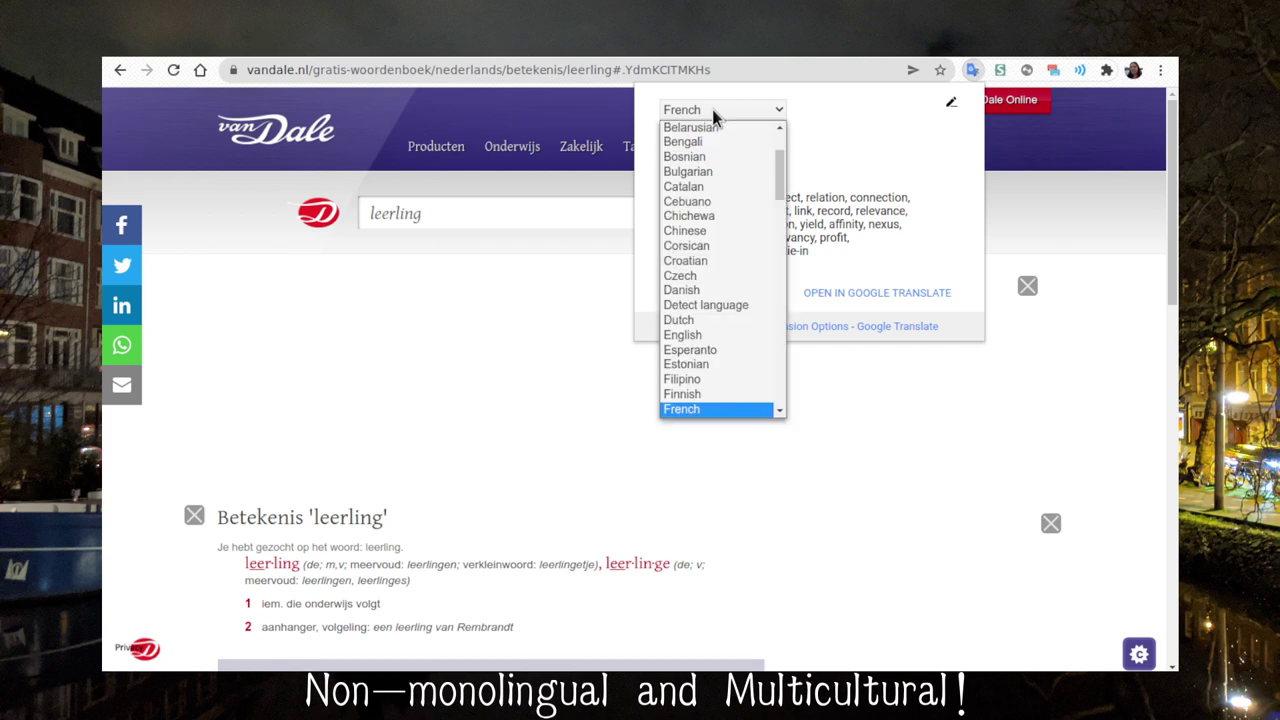
left_click(700, 320)
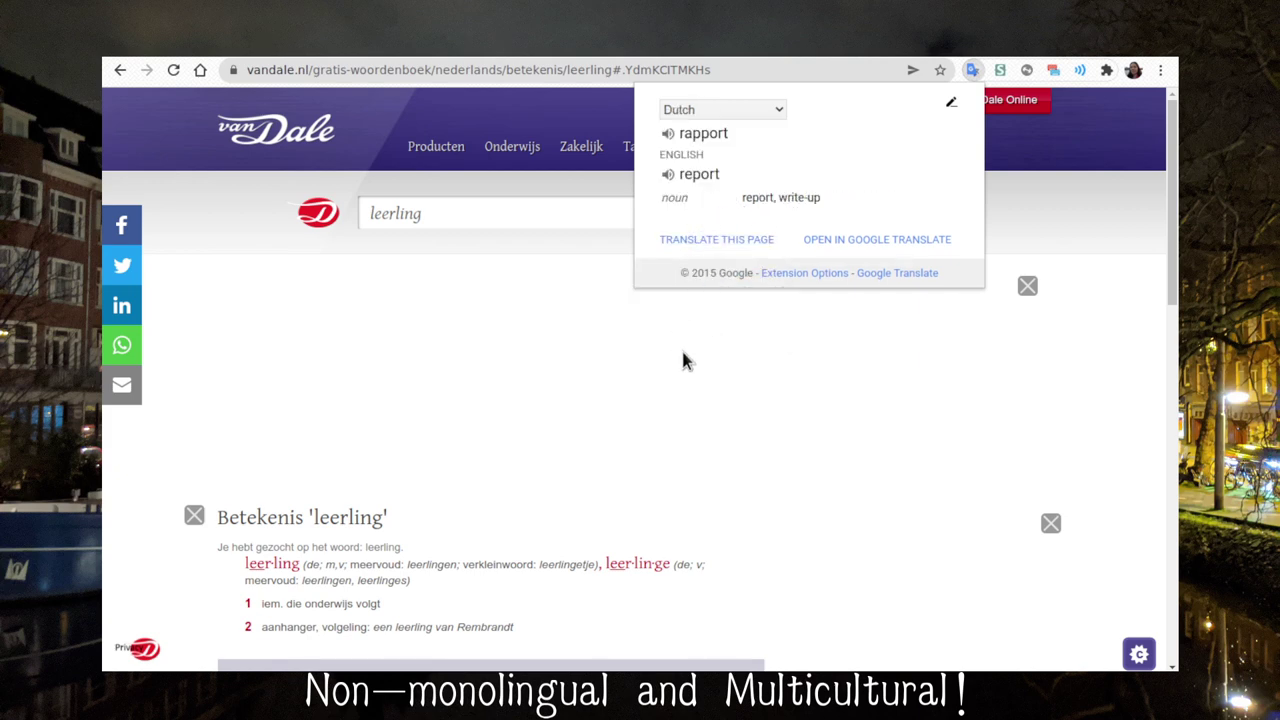
Back in Anki, add a note with "de universiteit" as the Dutch text and "the university" as the English text
key("ctrl+shift+a")
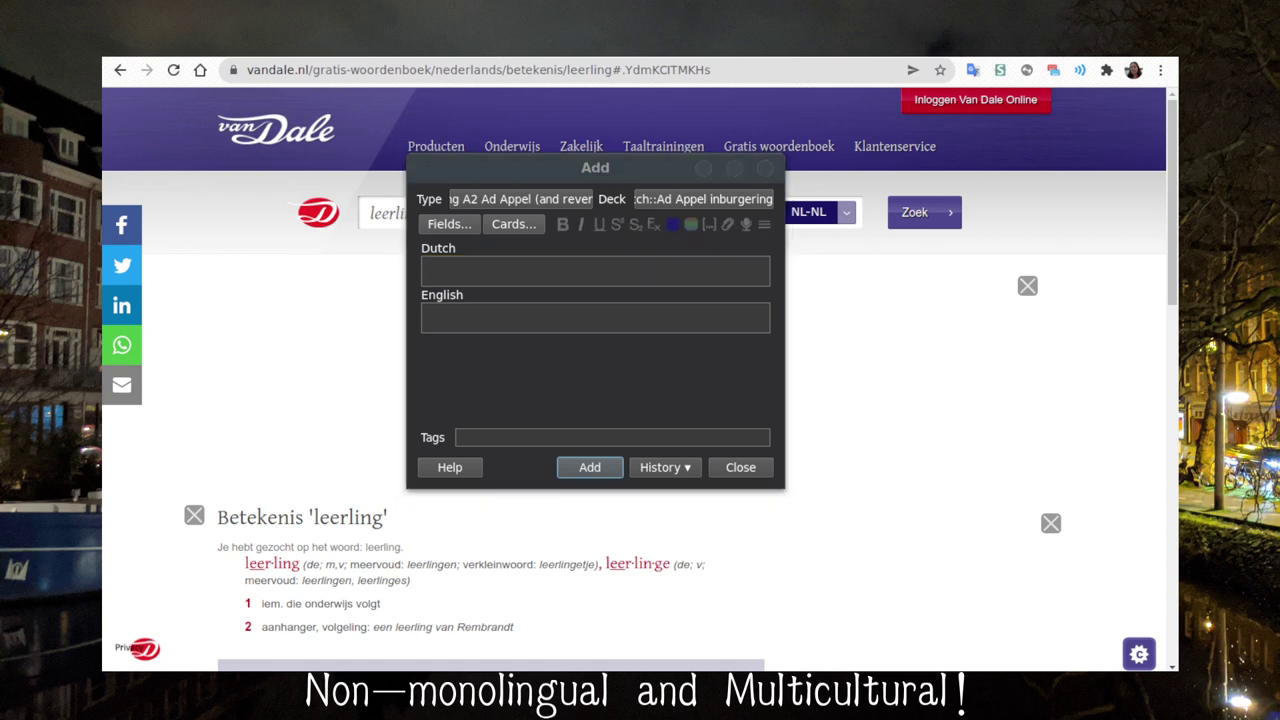
left_click(564, 278)
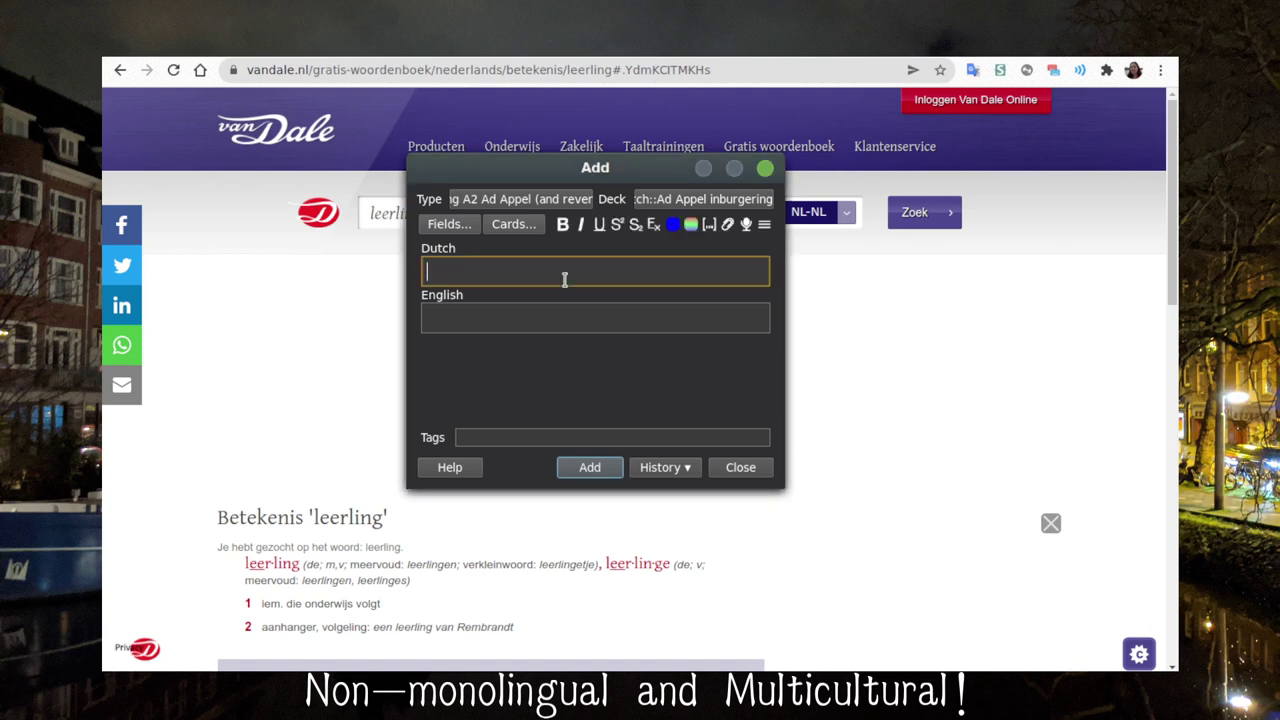
type("de ")
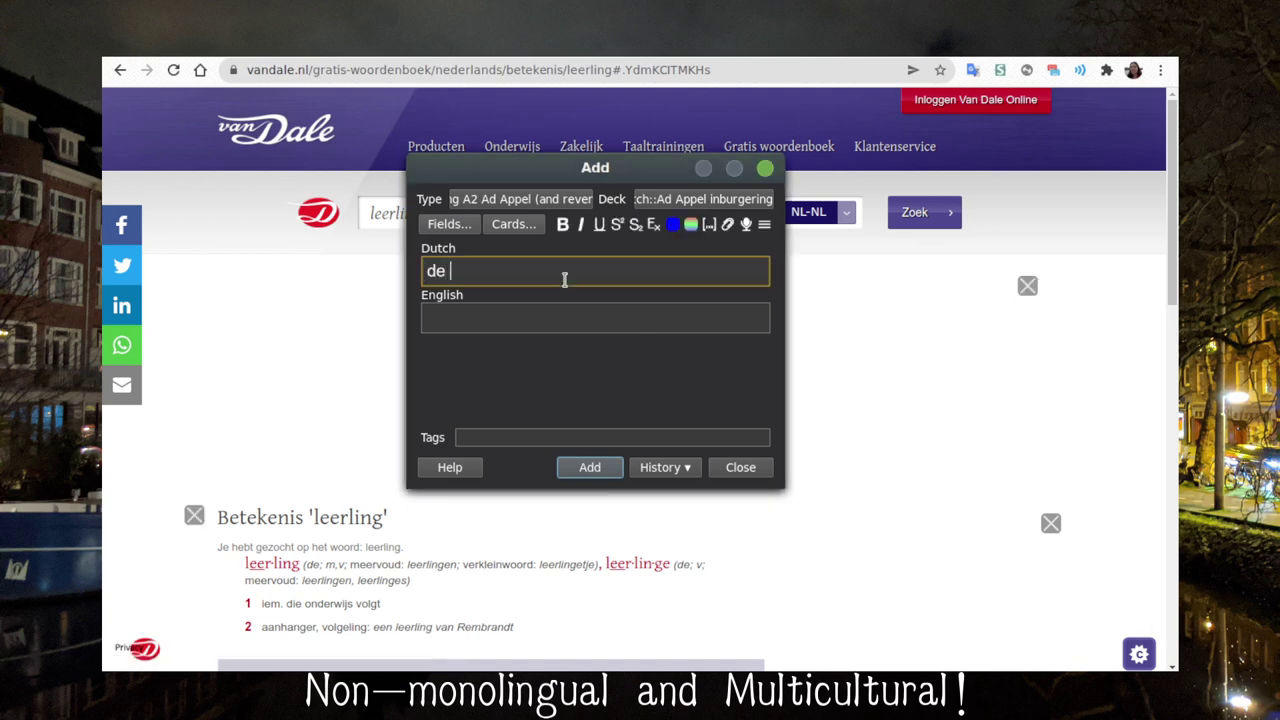
type("universiteit")
key("Tab")
type("the unive")
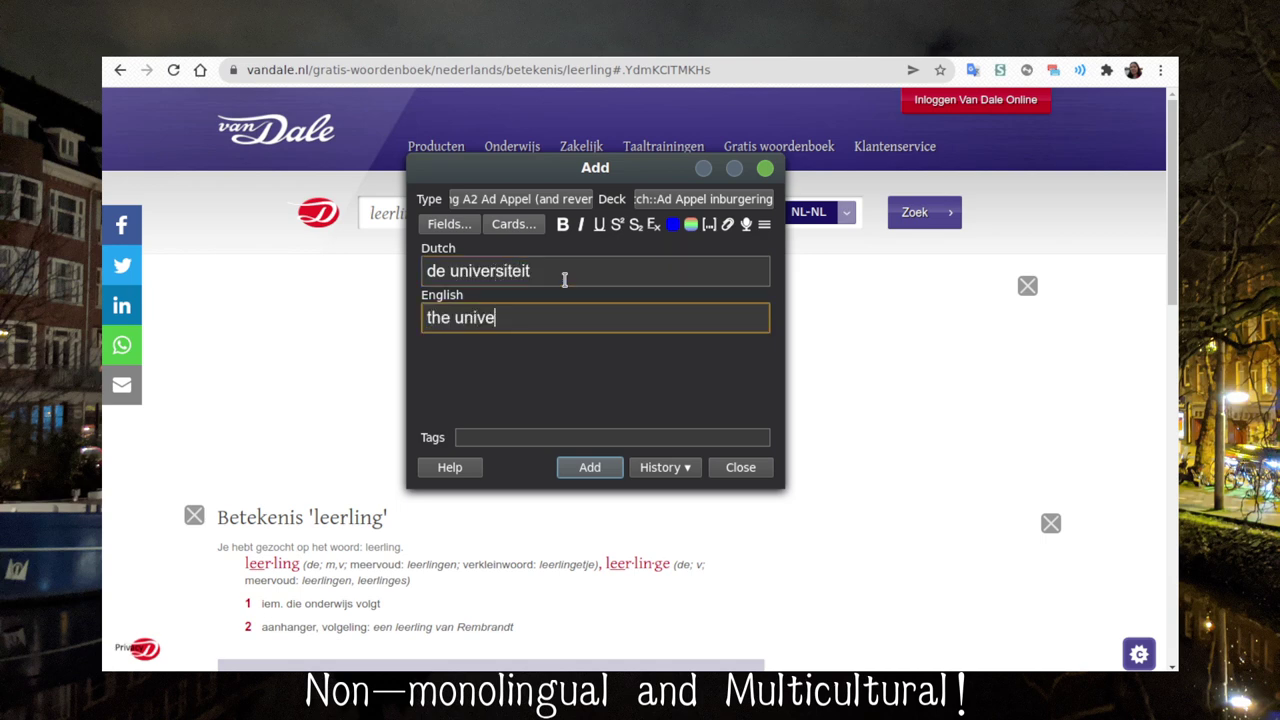
type("rsity")
key("ctrl+Return")
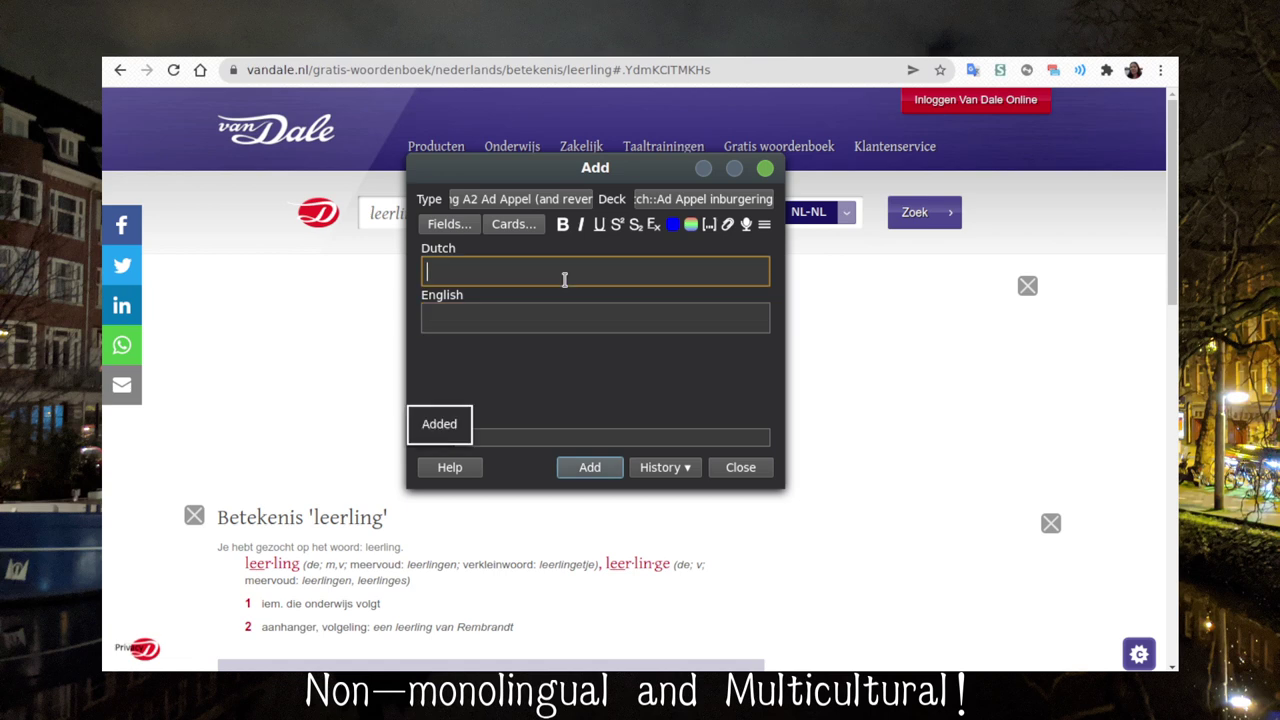
Add a note with "de cursus" as the Dutch text and "the course (of study)" as the English text
type("de cursus")
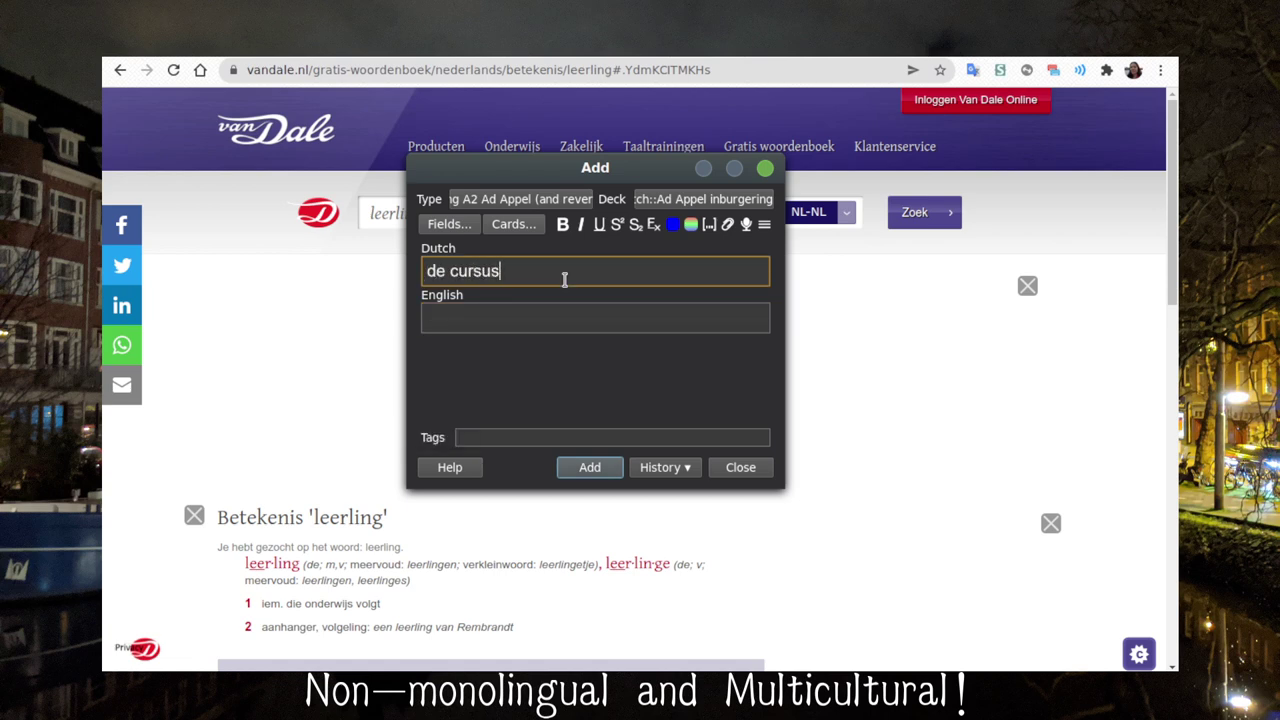
key("Tab")
type("the co")
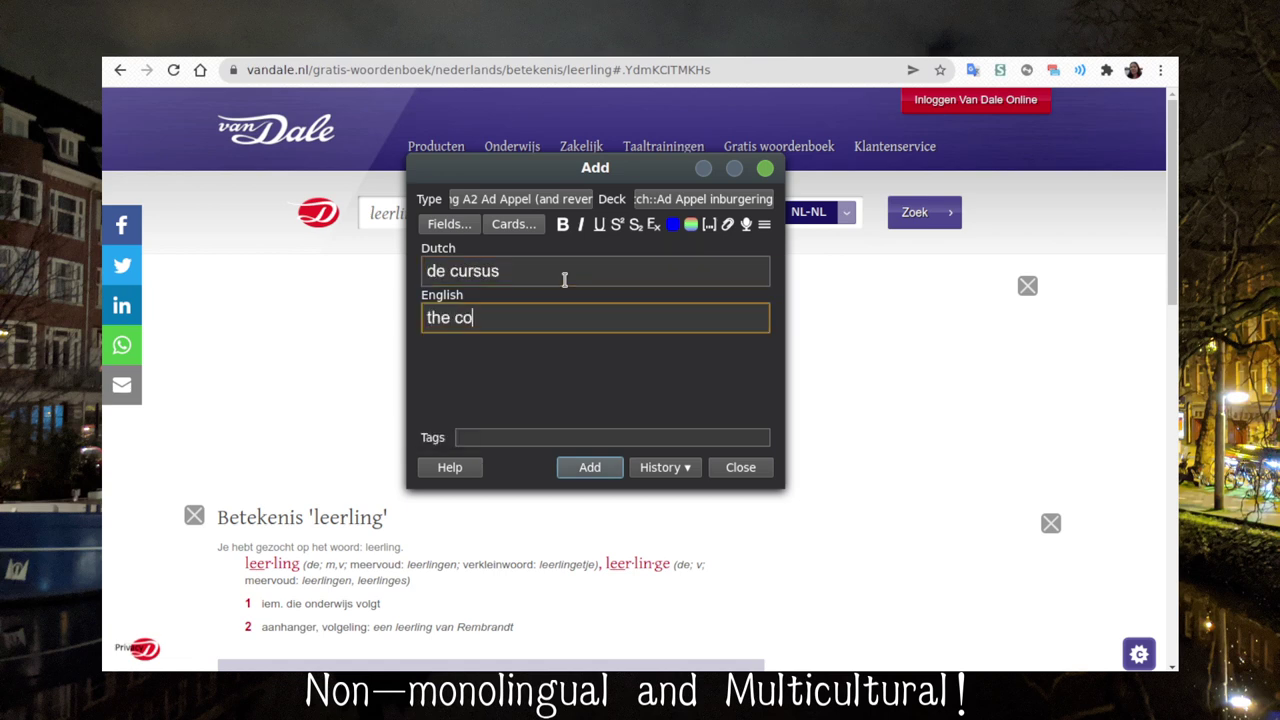
type("urse (of study)")
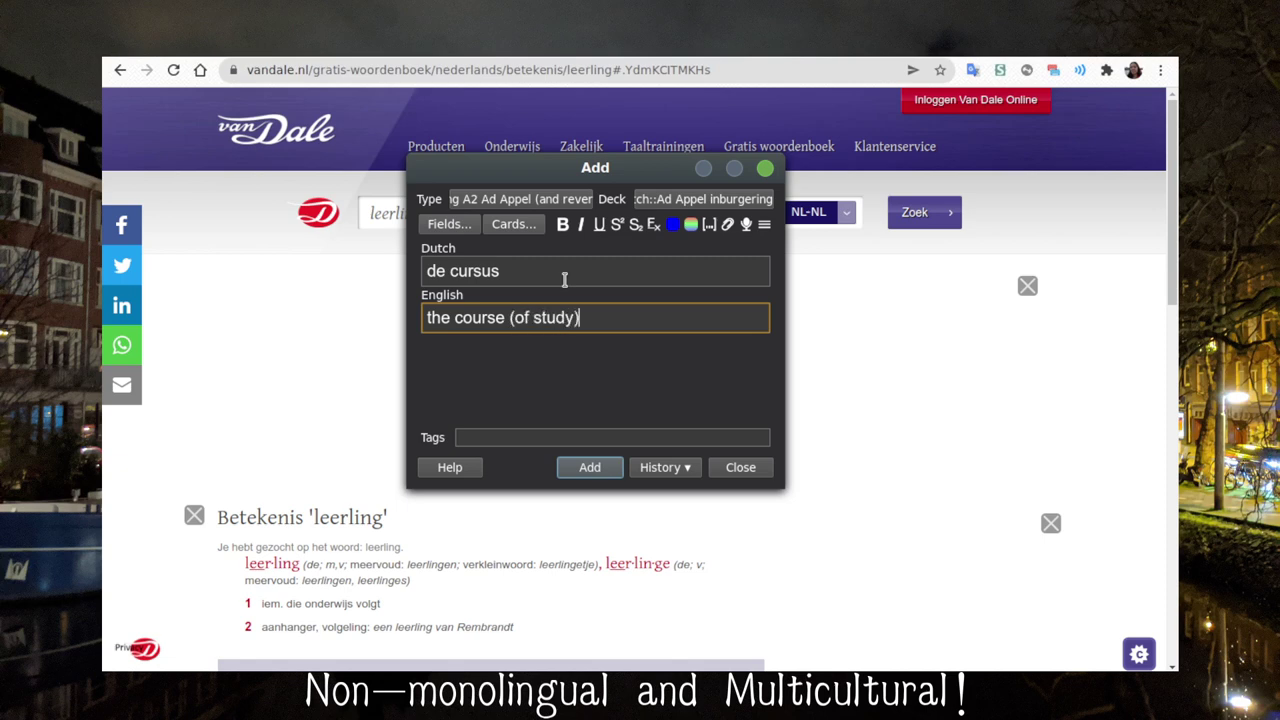
key("ctrl+Return")
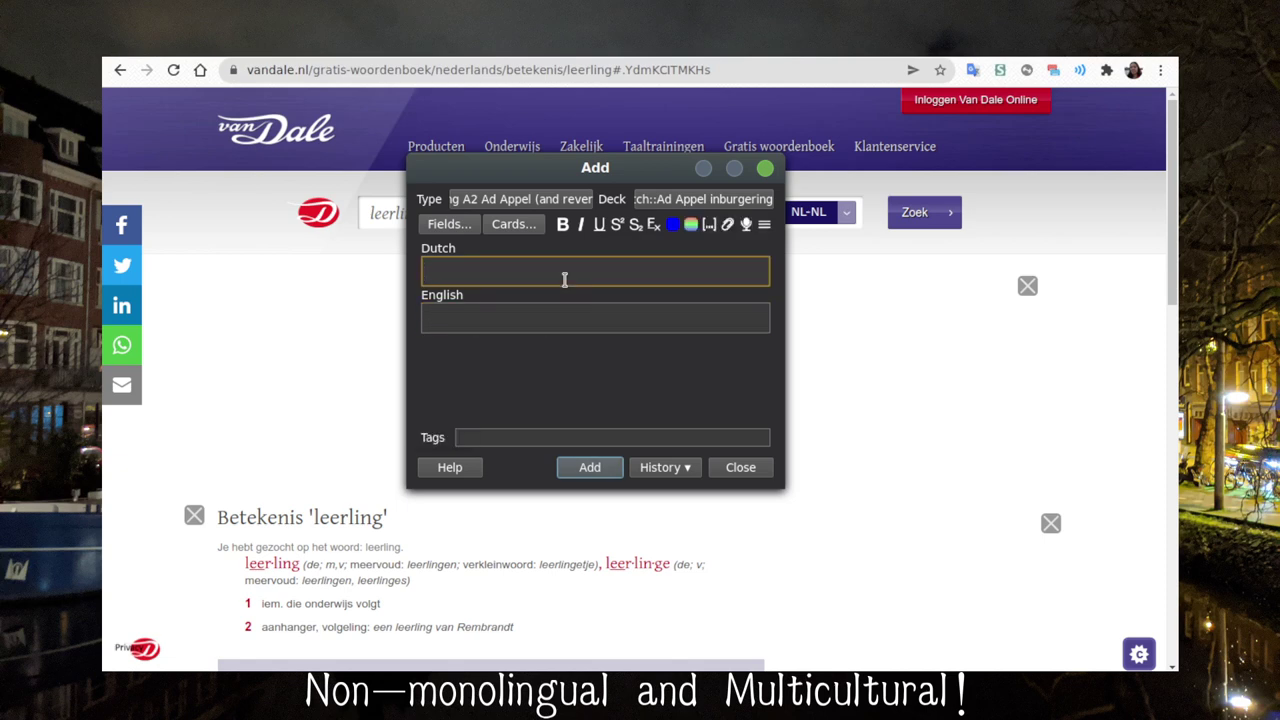
Add a note with "de cursist" in Dutch and "the person who takes a course of study" in English
type("de cursist")
key("Tab")
type("the person who takes a course of study")
key("ctrl+Return")
Add a note with "het diploma" as the Dutch text and "the diploma" as the English text
type("het diploma")
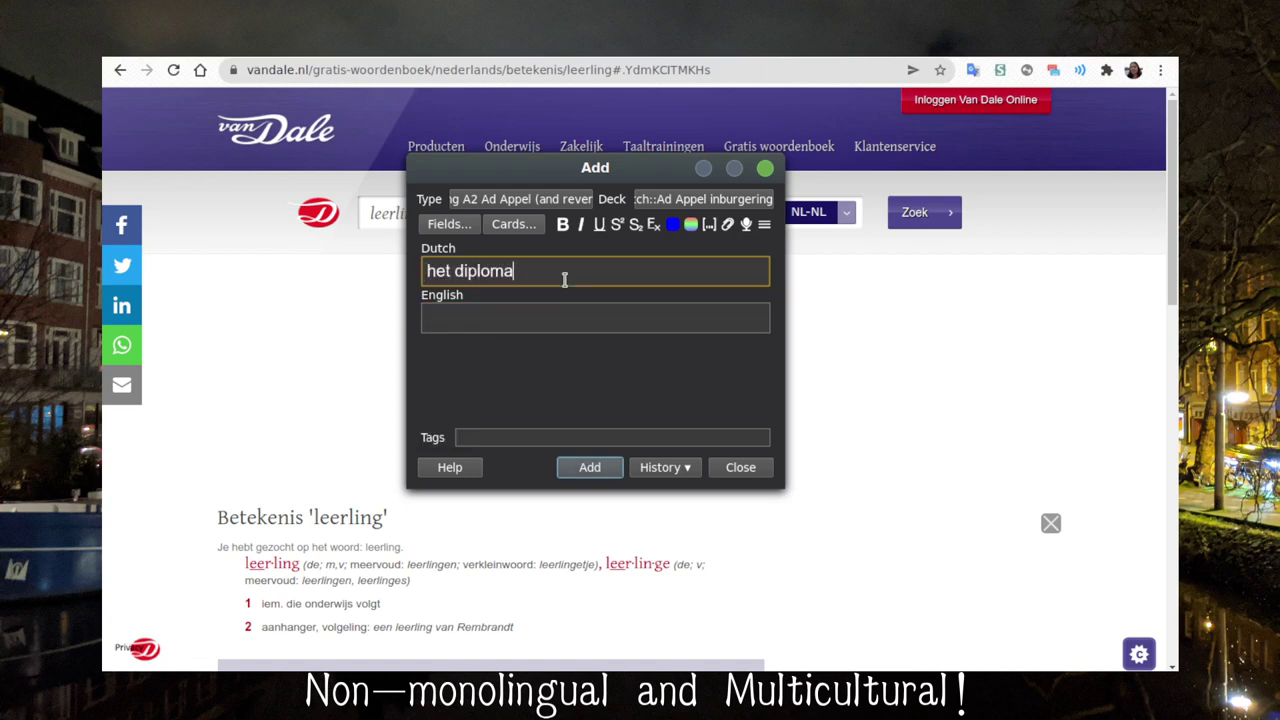
key("Tab")
type("the diploma")
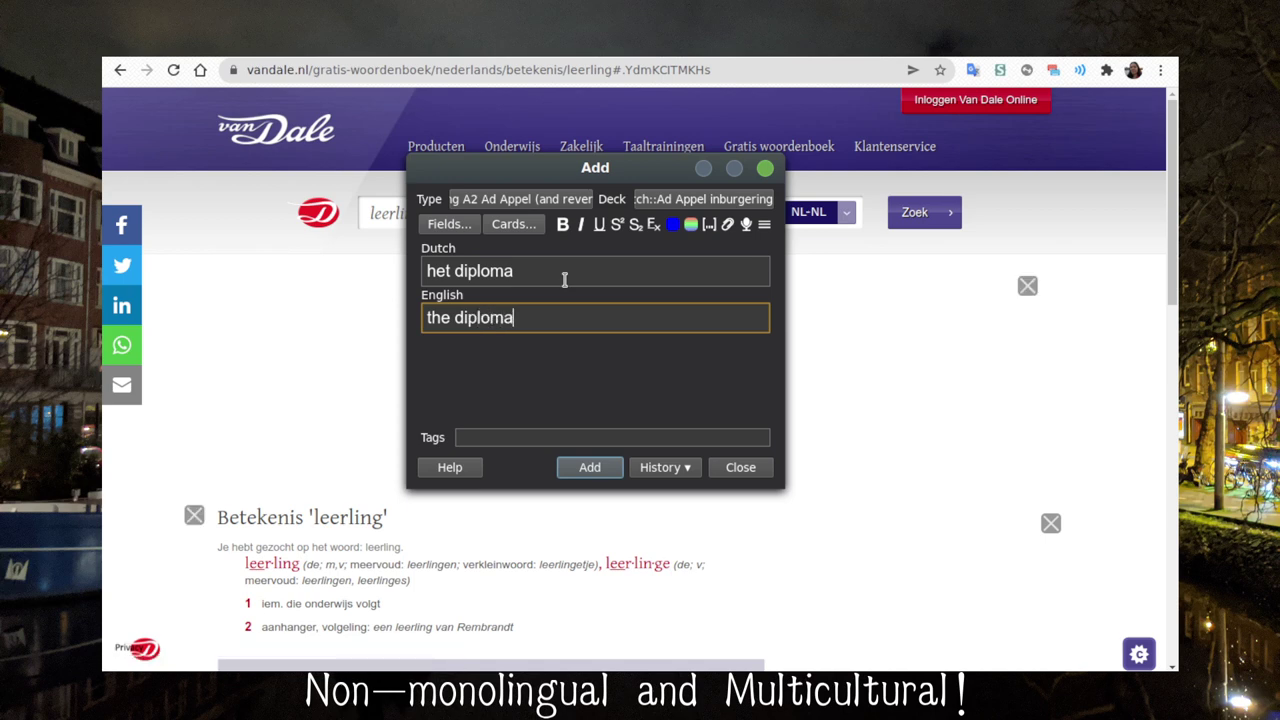
key("ctrl+Return")
Start a new note with "het vak" as the Dutch text
type("hetv")
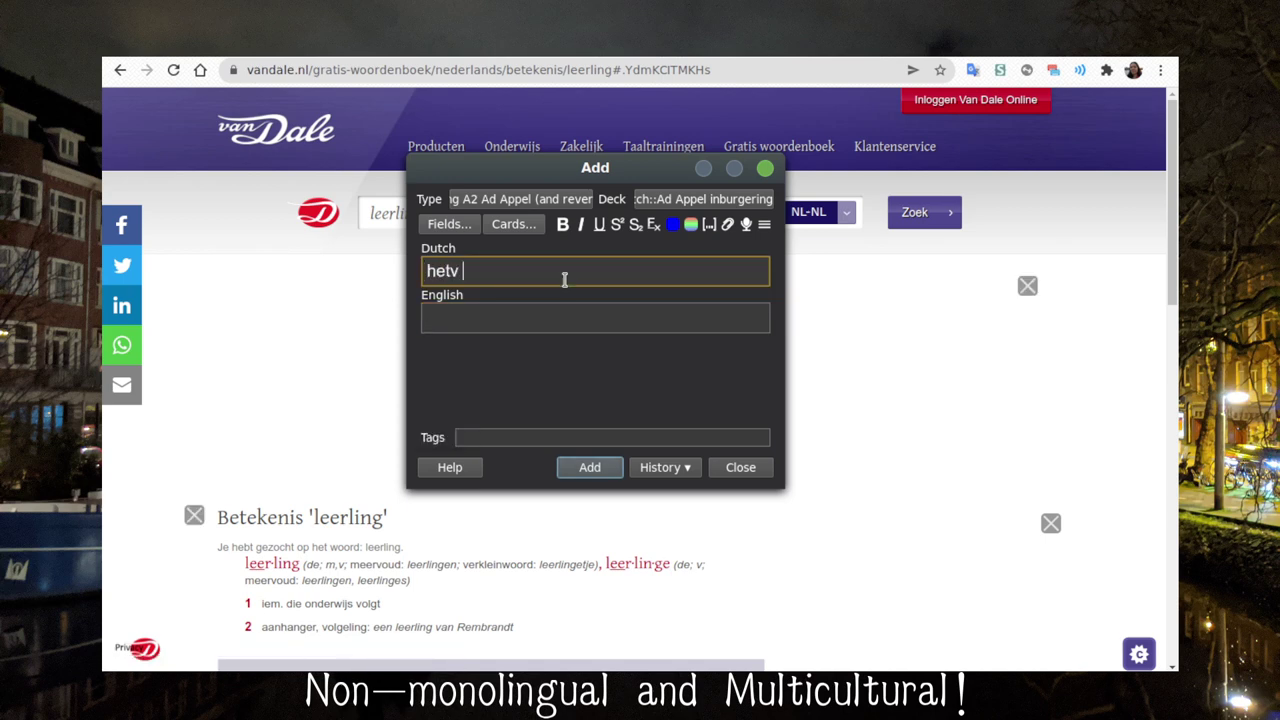
key("BackSpace")
type("vak")
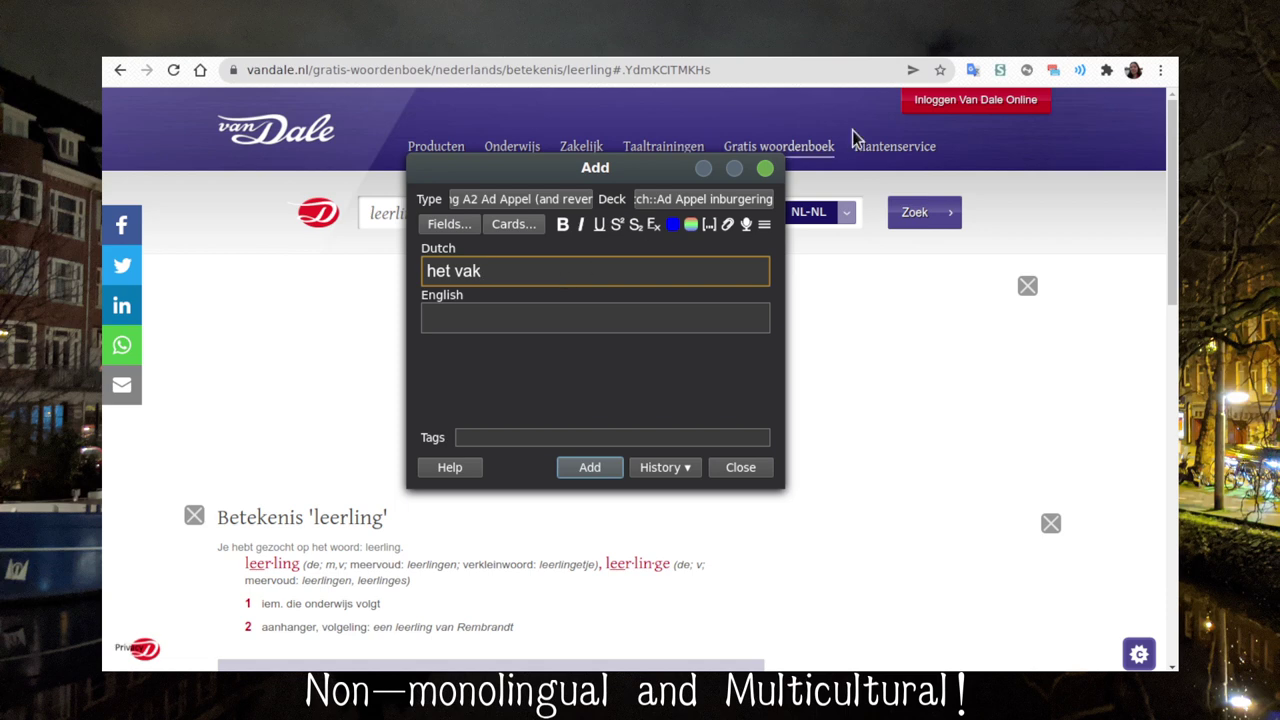
Switch to the browser and translate "het vak" with the Google Translate extension
left_click(969, 72)
type("eerl")
key("BackSpace")
key("BackSpace")
key("BackSpace")
type("het vak")
key("Return")
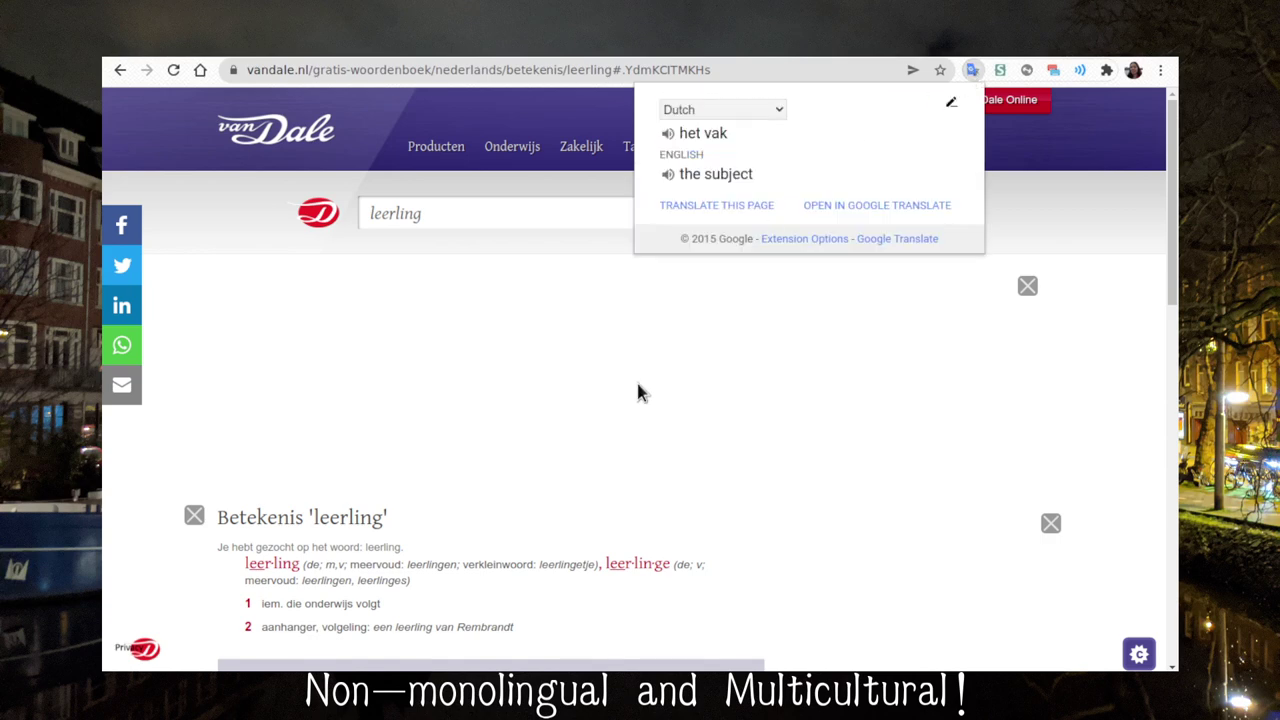
Look up the Dutch definition of "vak" in the Van Dale dictionary
left_click(569, 214)
type("vak")
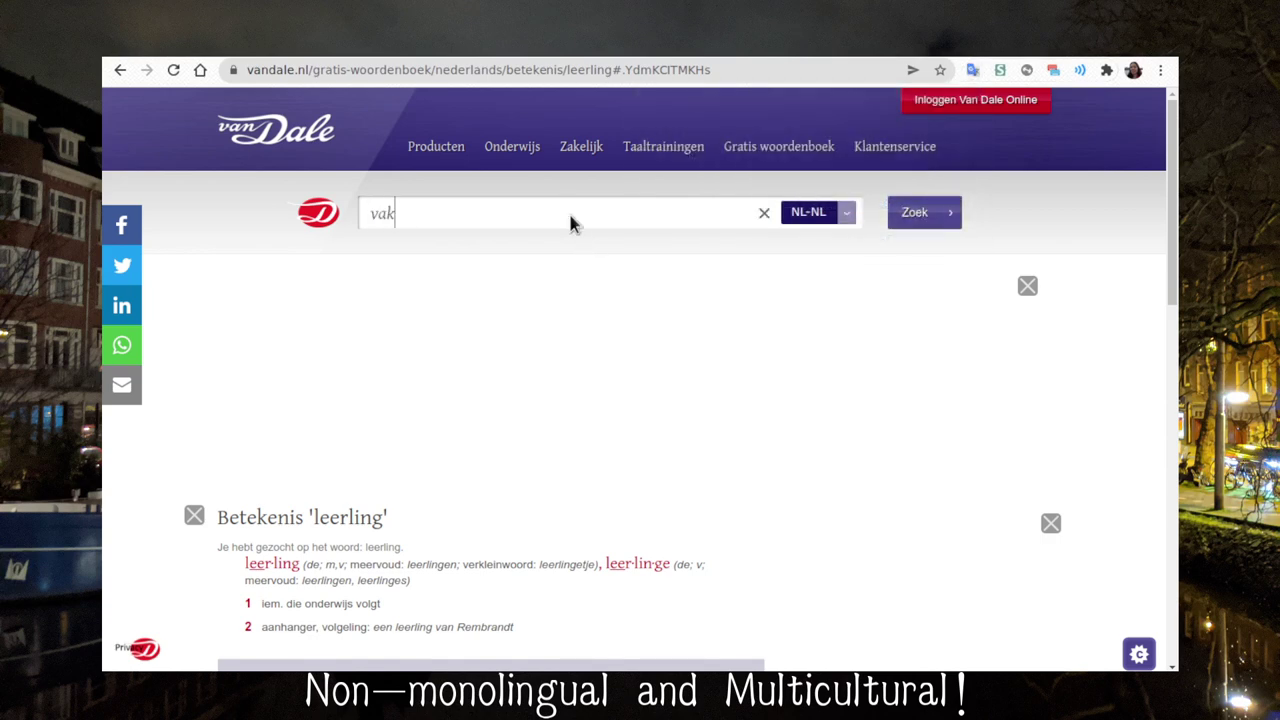
key("Return")
scroll(500, 345, "down", 3)
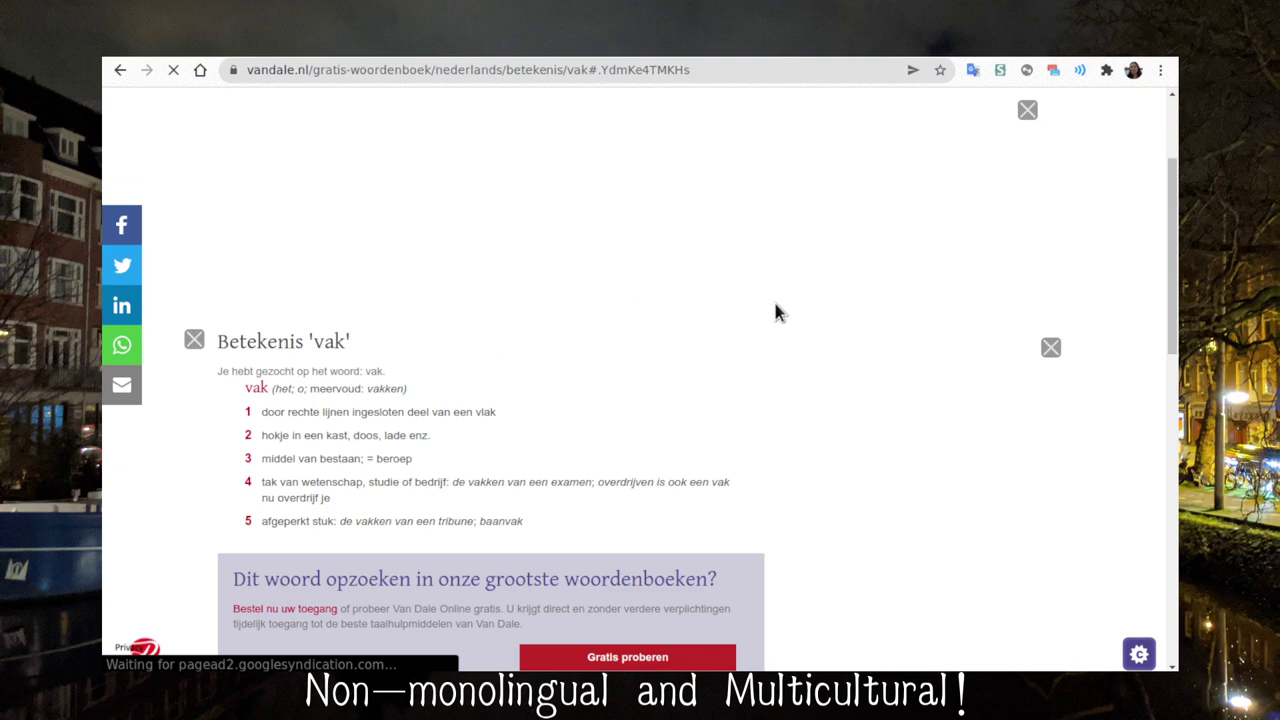
Switch the Van Dale dictionary to Nederlands / Engels and look up the English meanings of "vak"
left_click(850, 213)
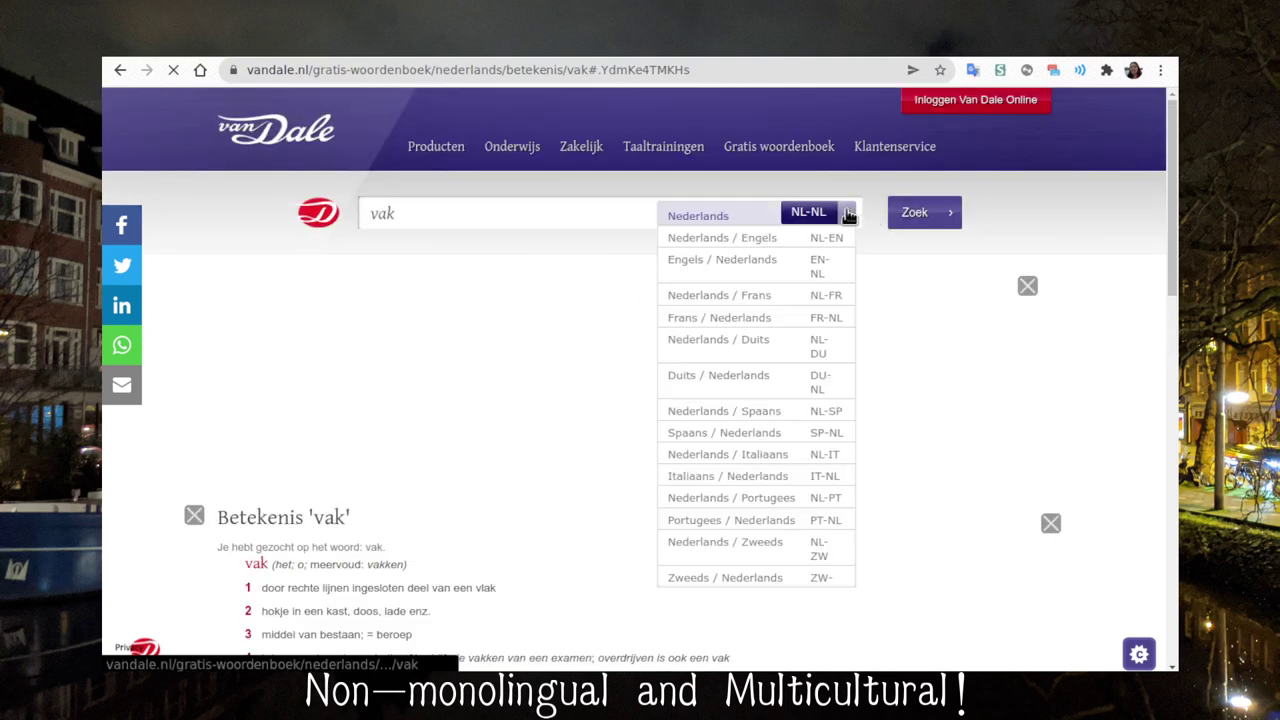
left_click(733, 247)
left_click(927, 218)
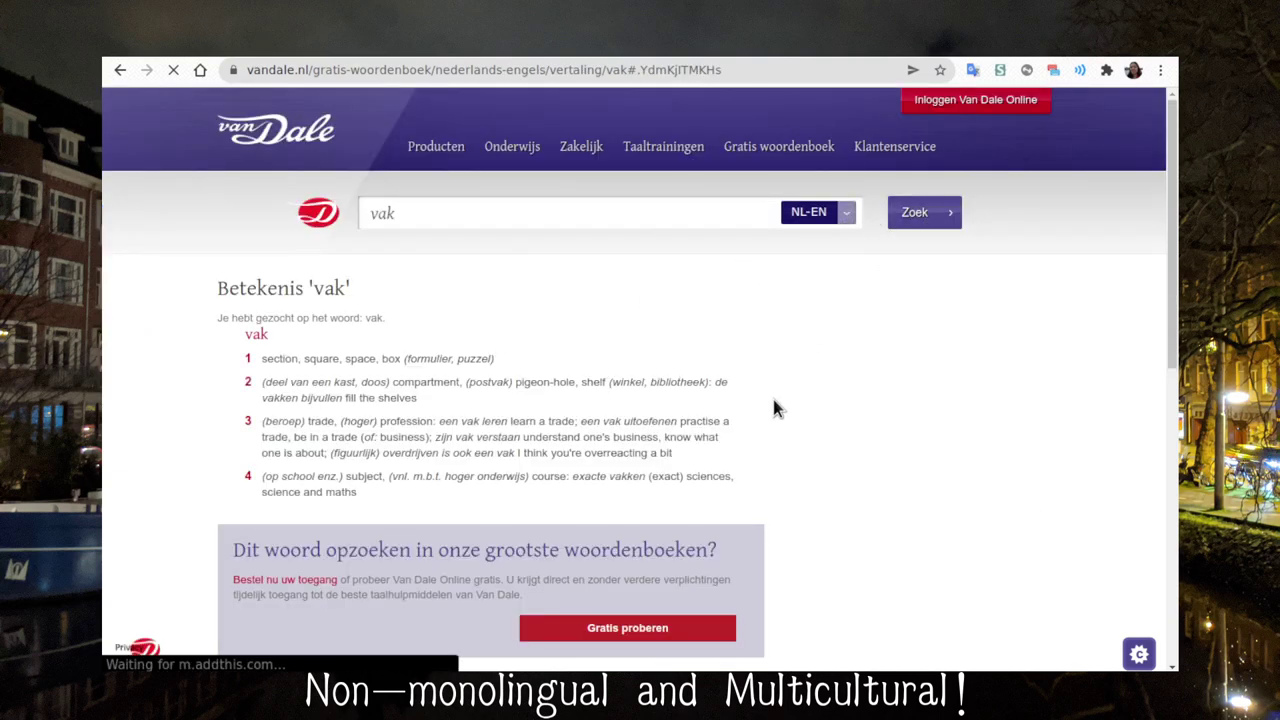
scroll(773, 408, "down", 3)
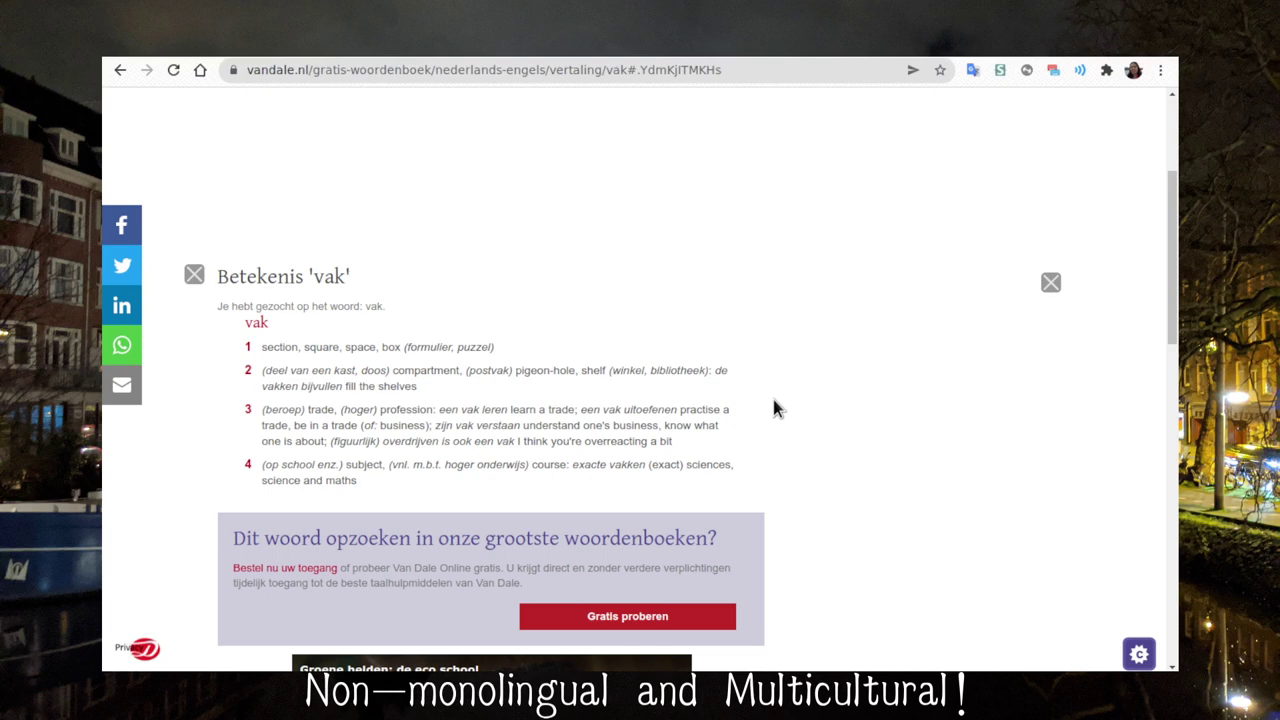
Back in Anki, give the "het vak" note the English text "the subject (in school)" and add it
key("alt+Tab")
key("Tab")
type("the subject ")
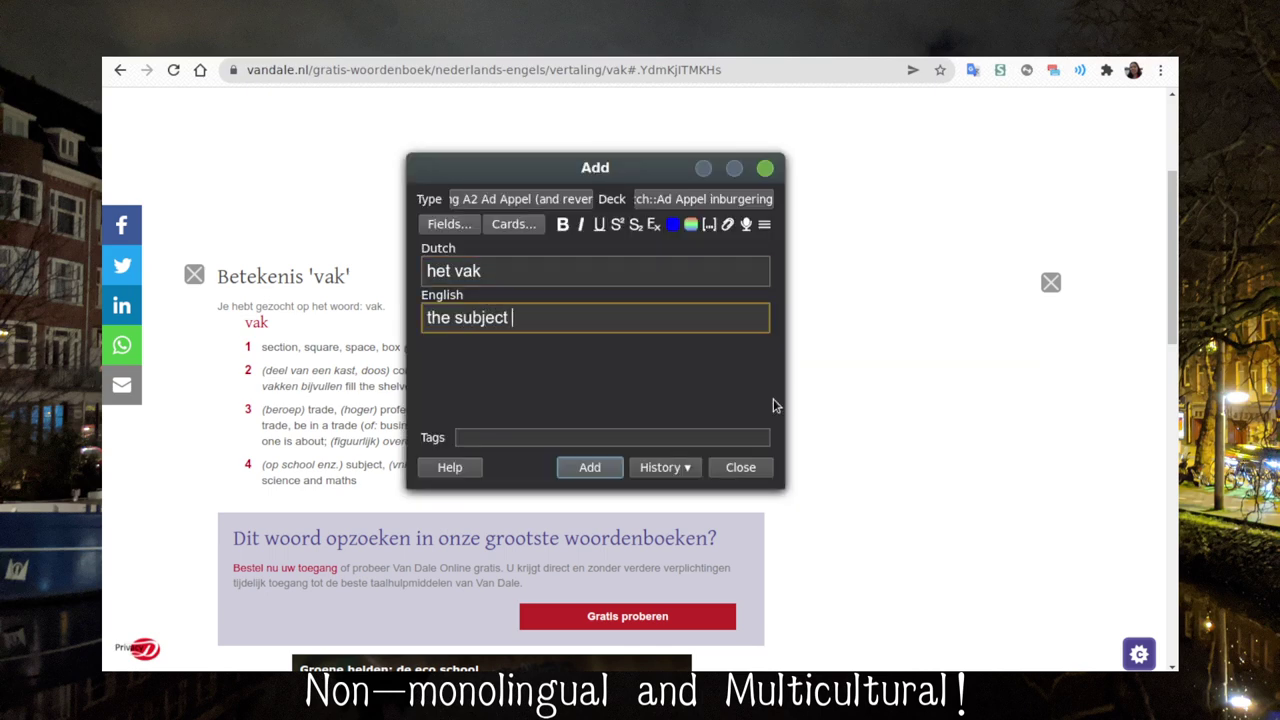
type("(in schol")
key("BackSpace")
type("ol)")
key("ctrl+Return")
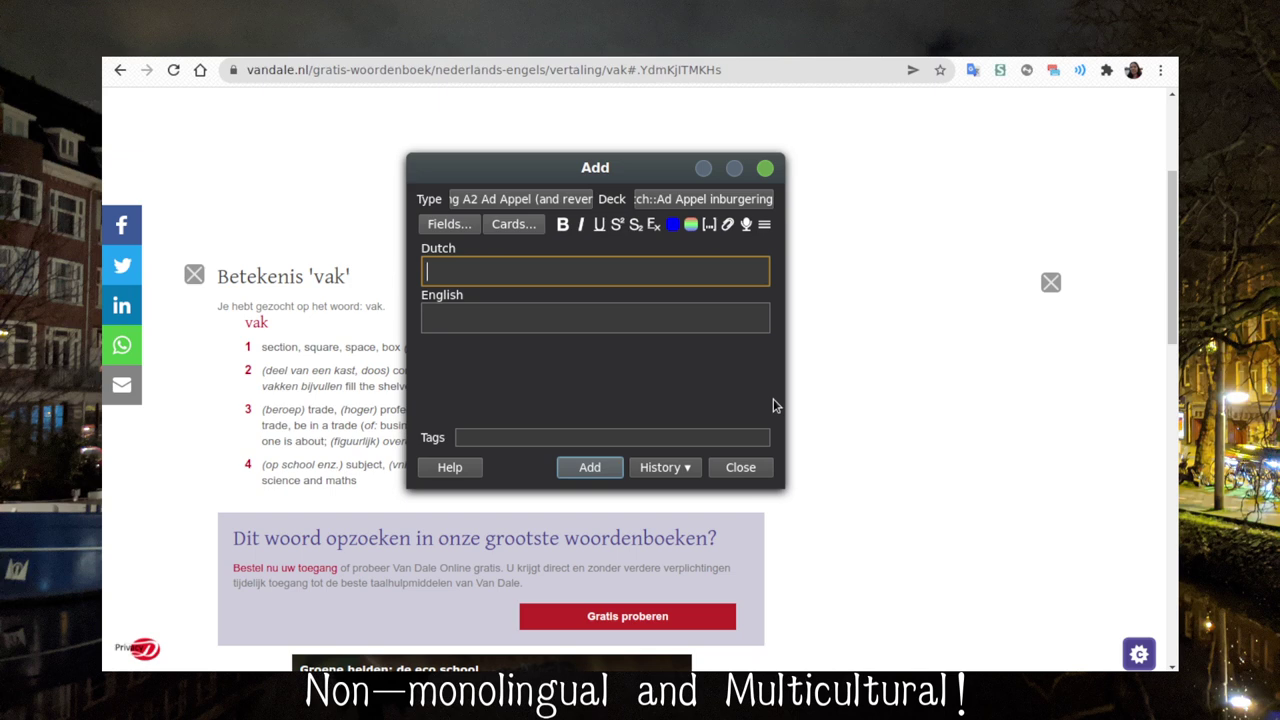
Fill in a new note with "de taal" as the Dutch text and "the language" as the English text
type("de tall")
key("BackSpace")
key("BackSpace")
type("al")
key("Tab")
type("the language")
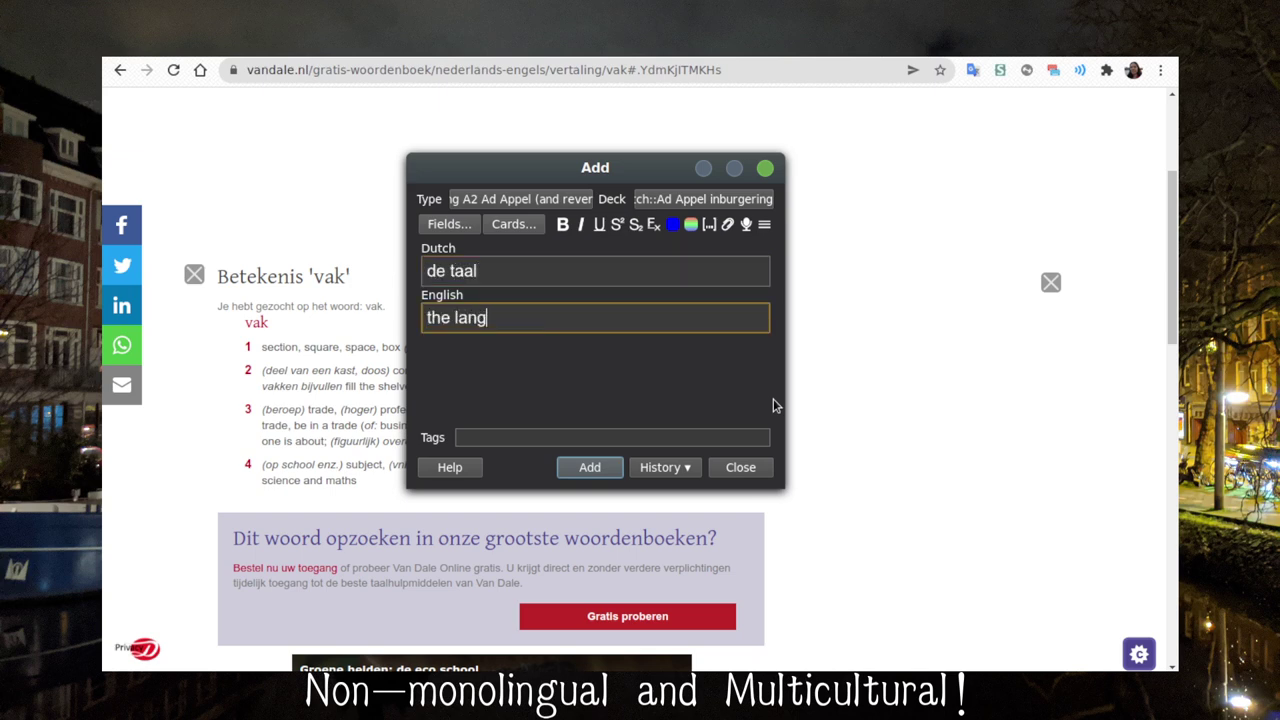
Check "de taal" with the Google Translate extension in the browser, and add its note back in Anki
left_click(970, 74)
type("de ")
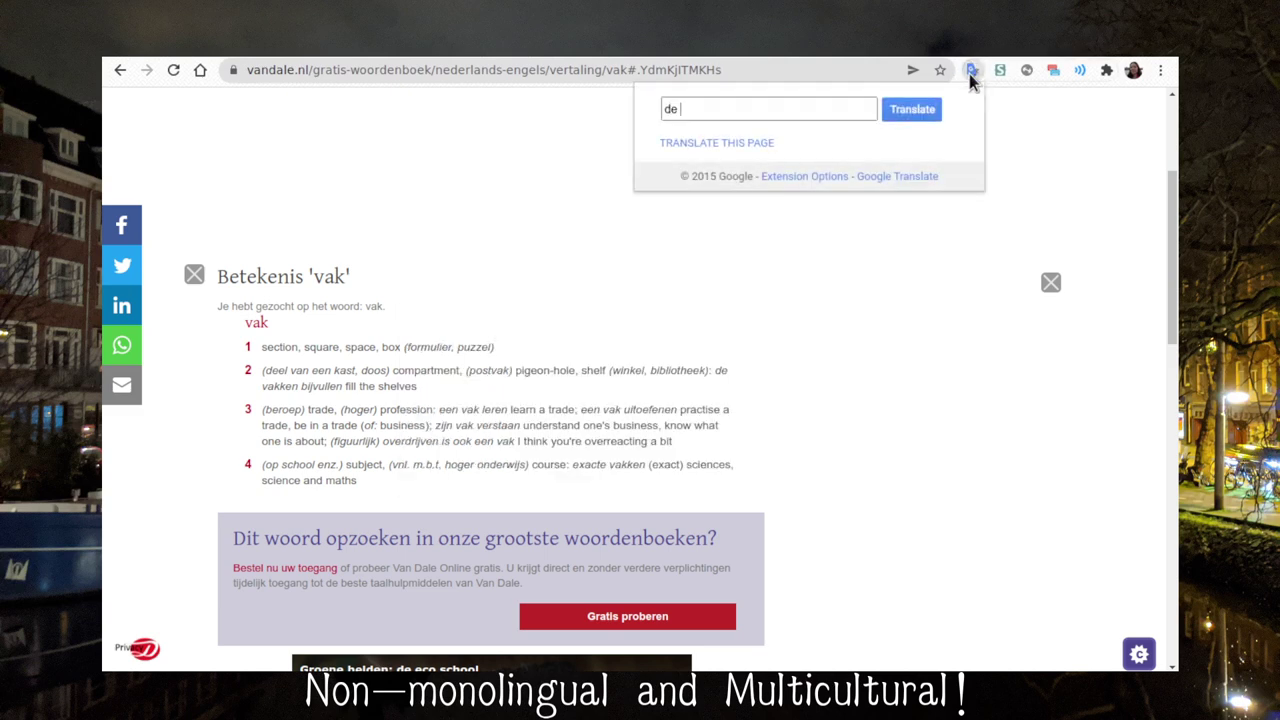
type("tall")
key("Return")
key("alt+Tab")
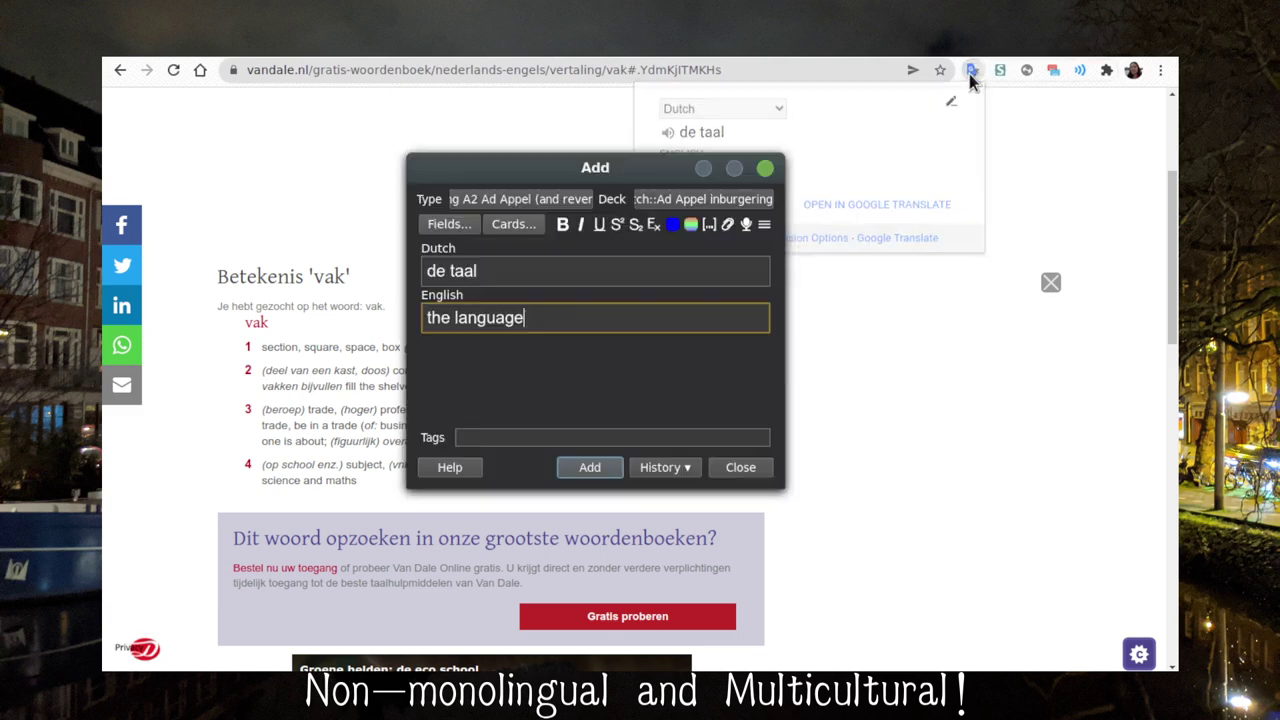
key("ctrl+Return")
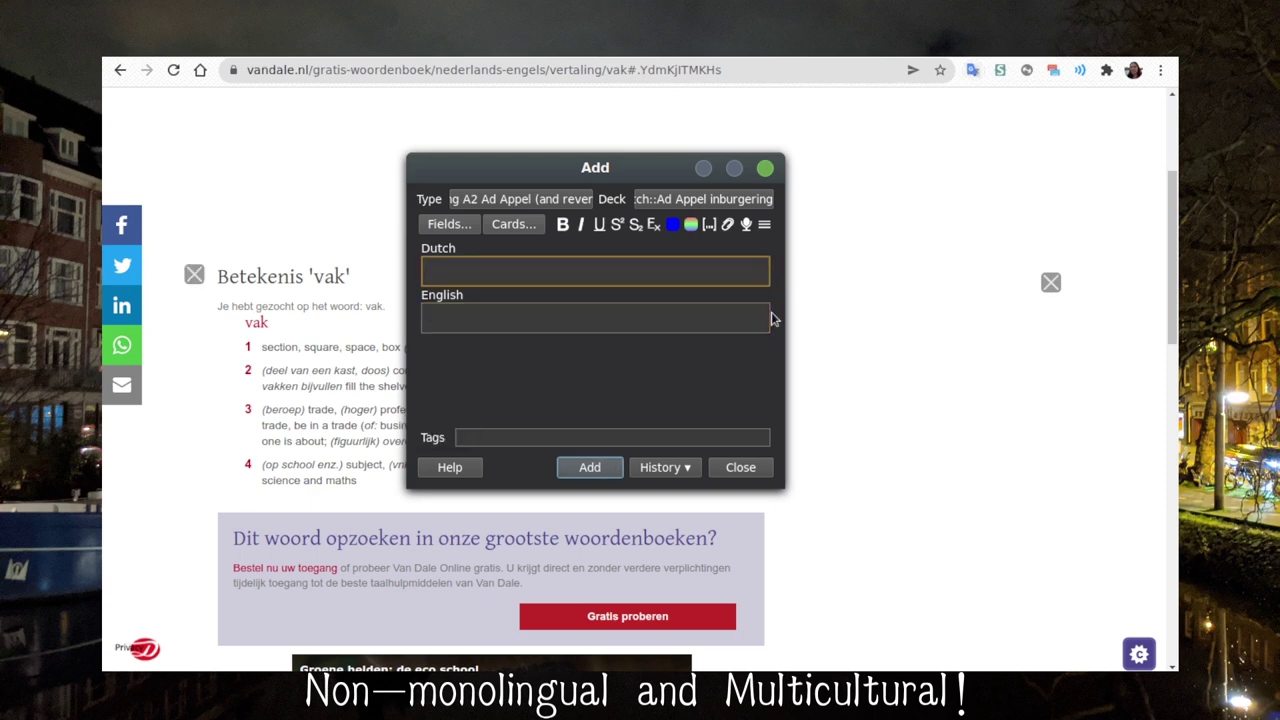
Add a note with "het woordenboek" as the Dutch text and "the dictionary" as the English text
type("het woordenboek")
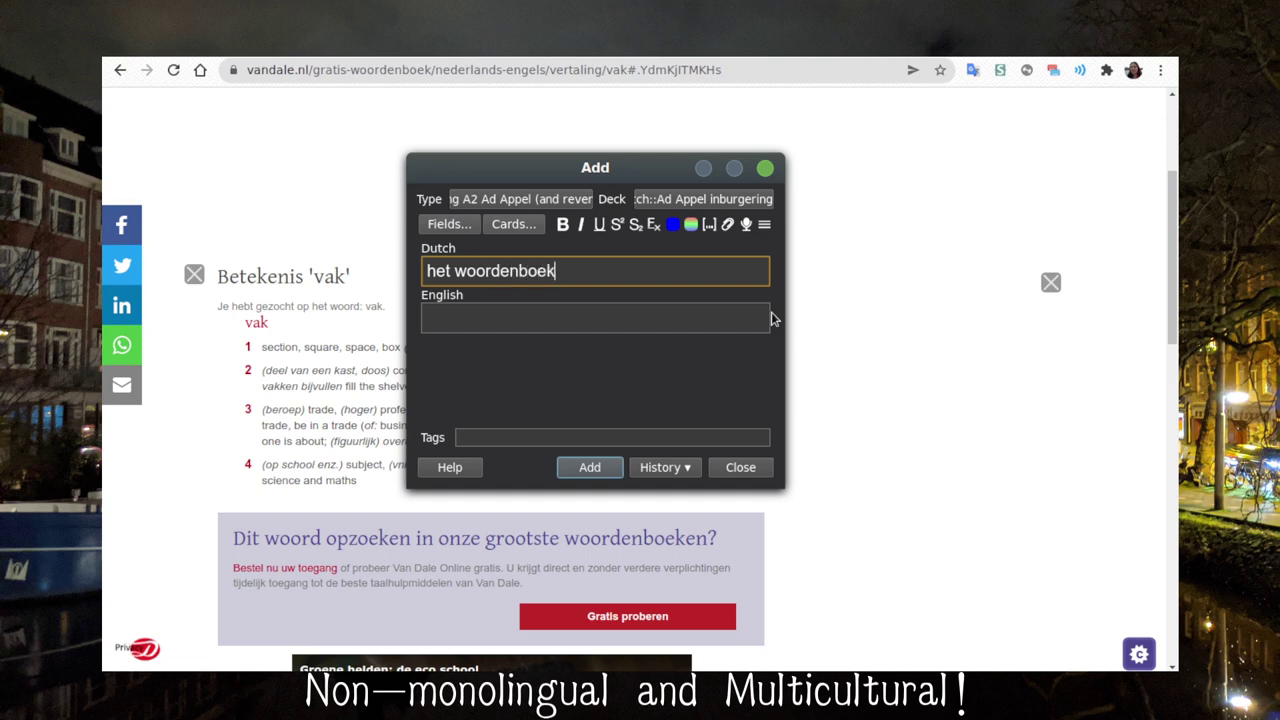
key("Tab")
type("the dictionary")
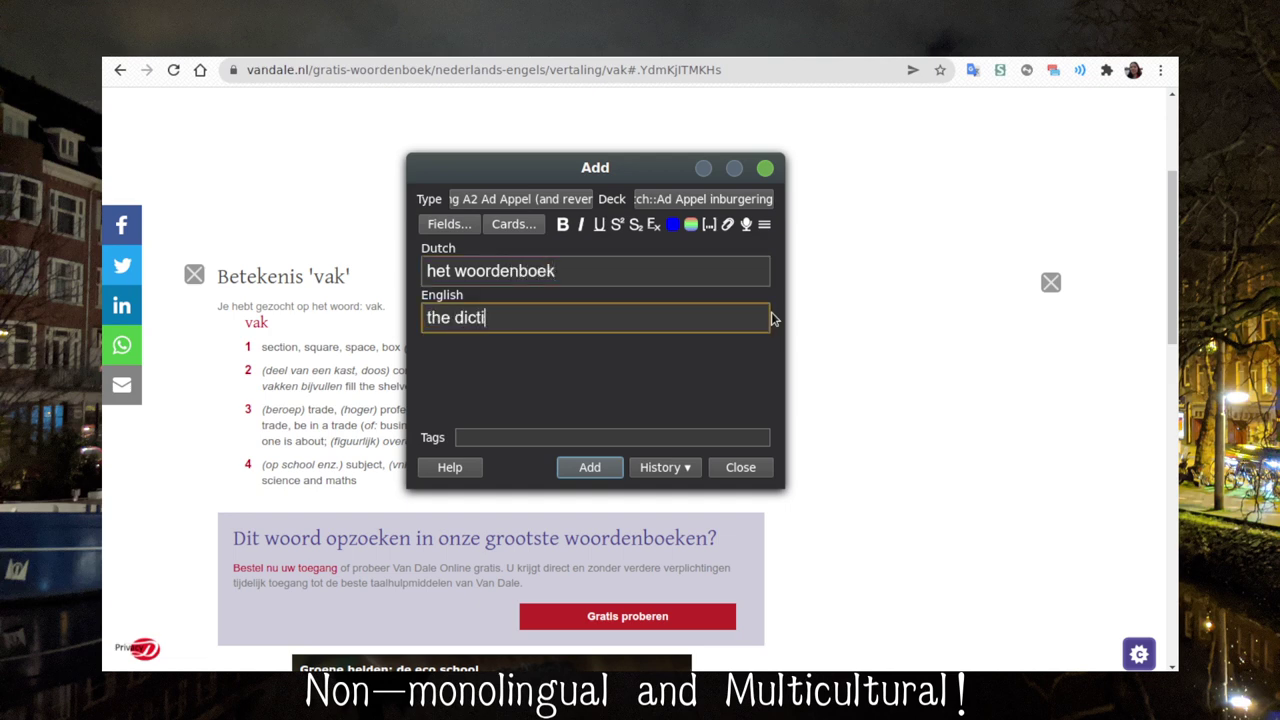
key("ctrl+Return")
Add a note with "het voorbeeld" as the Dutch text and "the example" as the English text
type("het voorbeeld")
key("Tab")
type("the example")
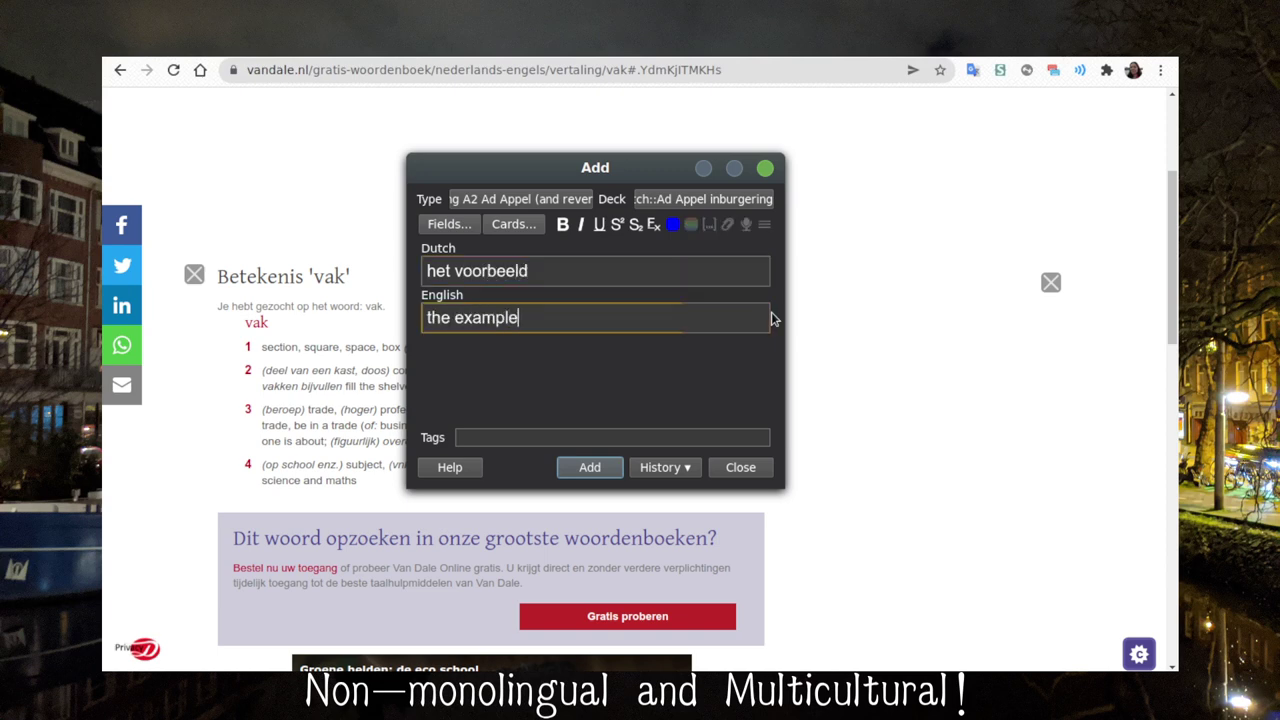
key("ctrl+Return")
Fill in a new note with "de oefening" as the Dutch text and "the exercise" as the English text
type("de oefening")
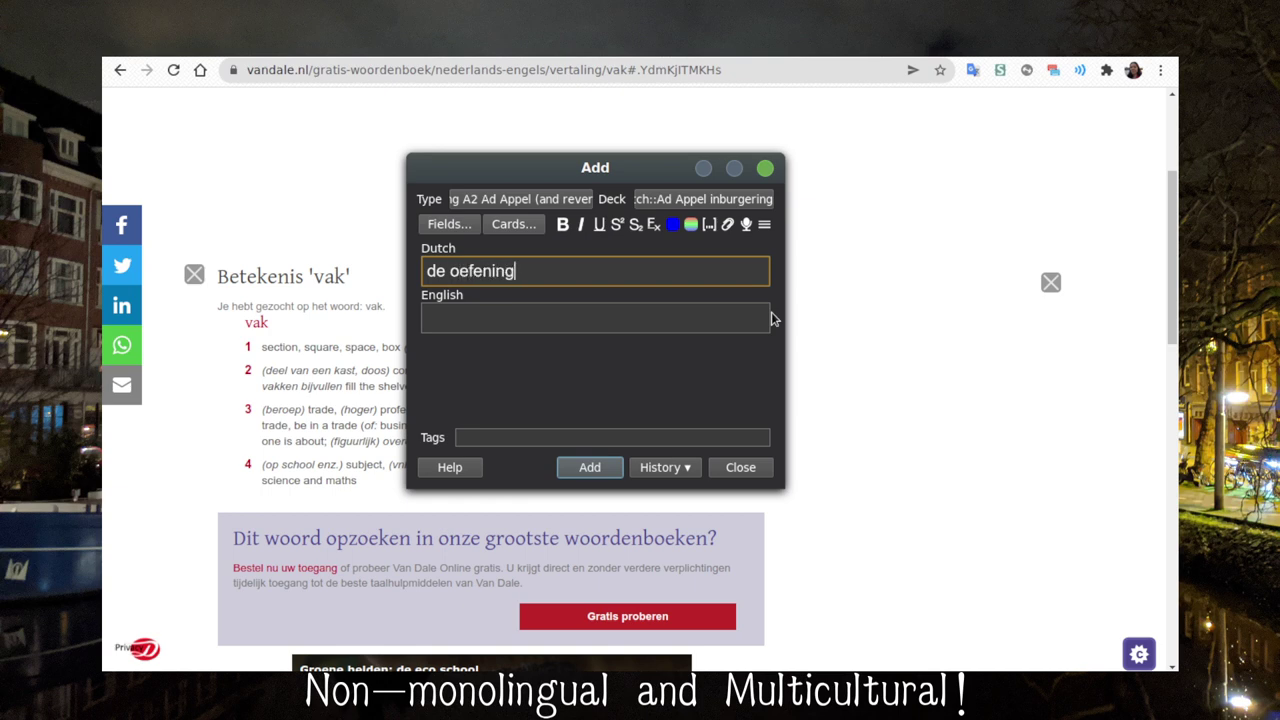
key("Tab")
type("the exercise")
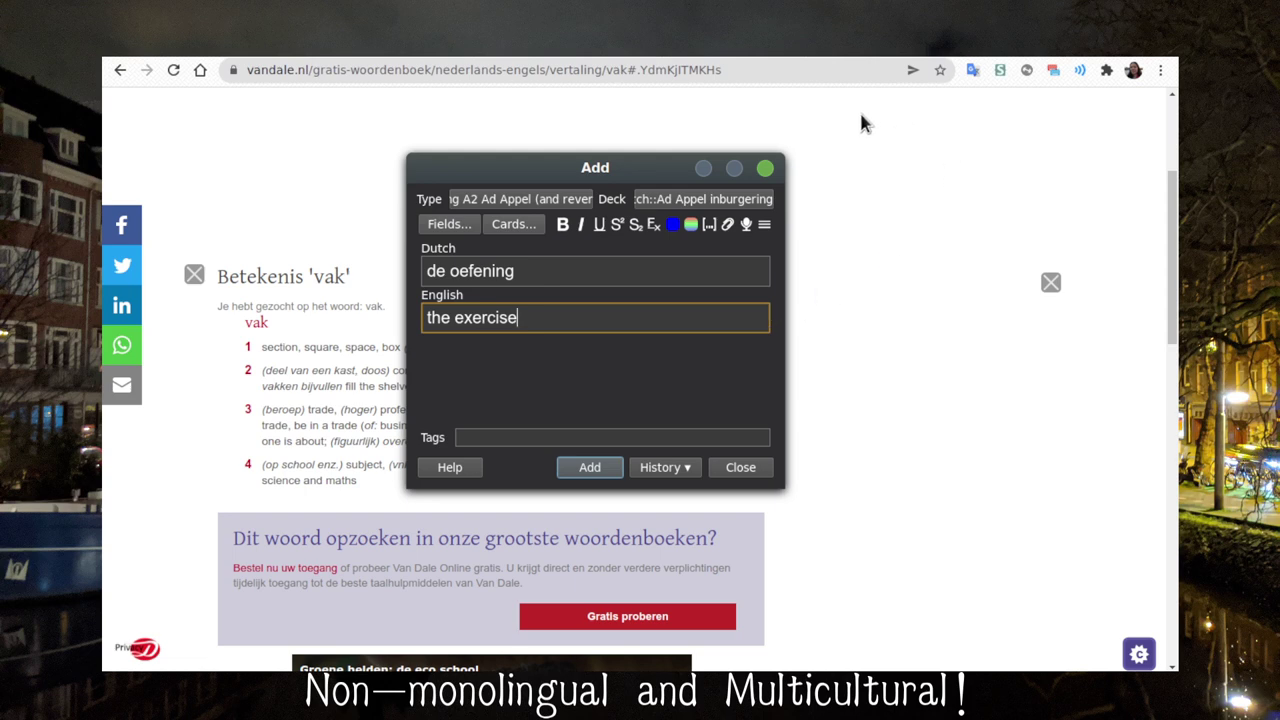
Switch to the browser and translate "de oefening" with the Google Translate extension
left_click(977, 75)
type("de oefening")
key("Return")
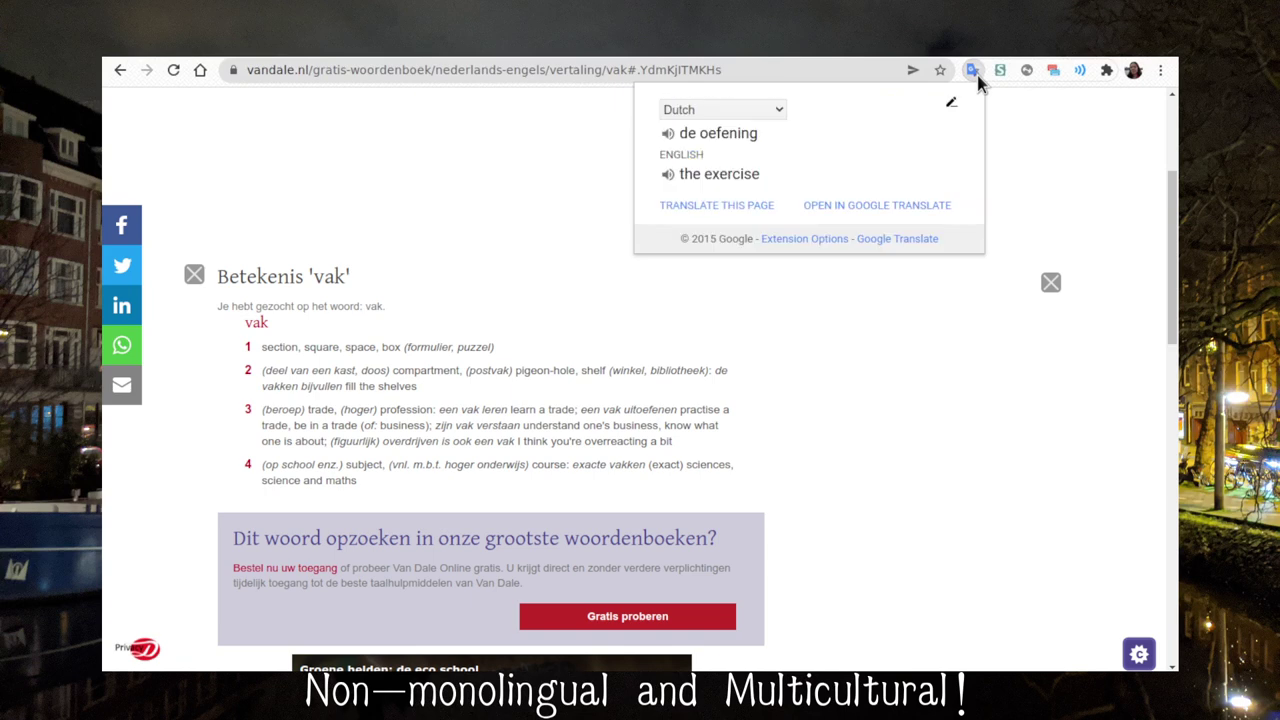
Look up "oefening" in the Van Dale Dutch–English dictionary
left_click(751, 357)
scroll(700, 300, "up", 3)
left_click(600, 228)
type("oefening")
key("Return")
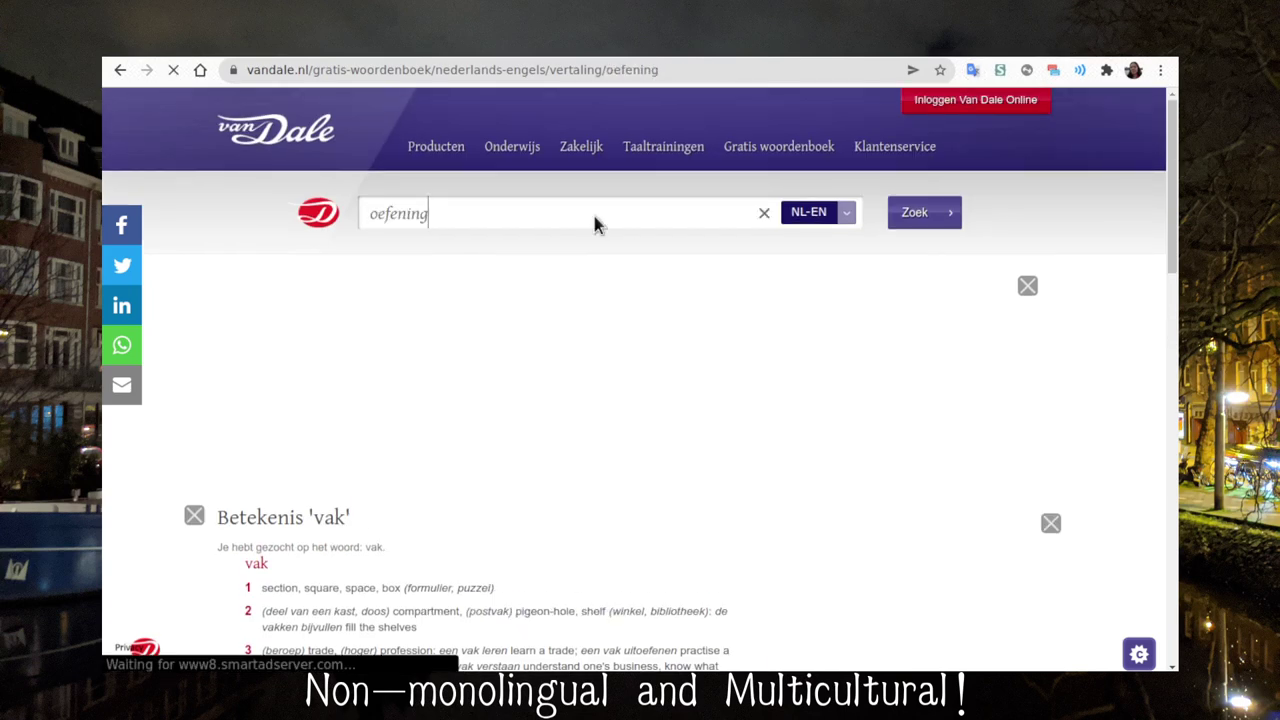
scroll(594, 220, "down", 2)
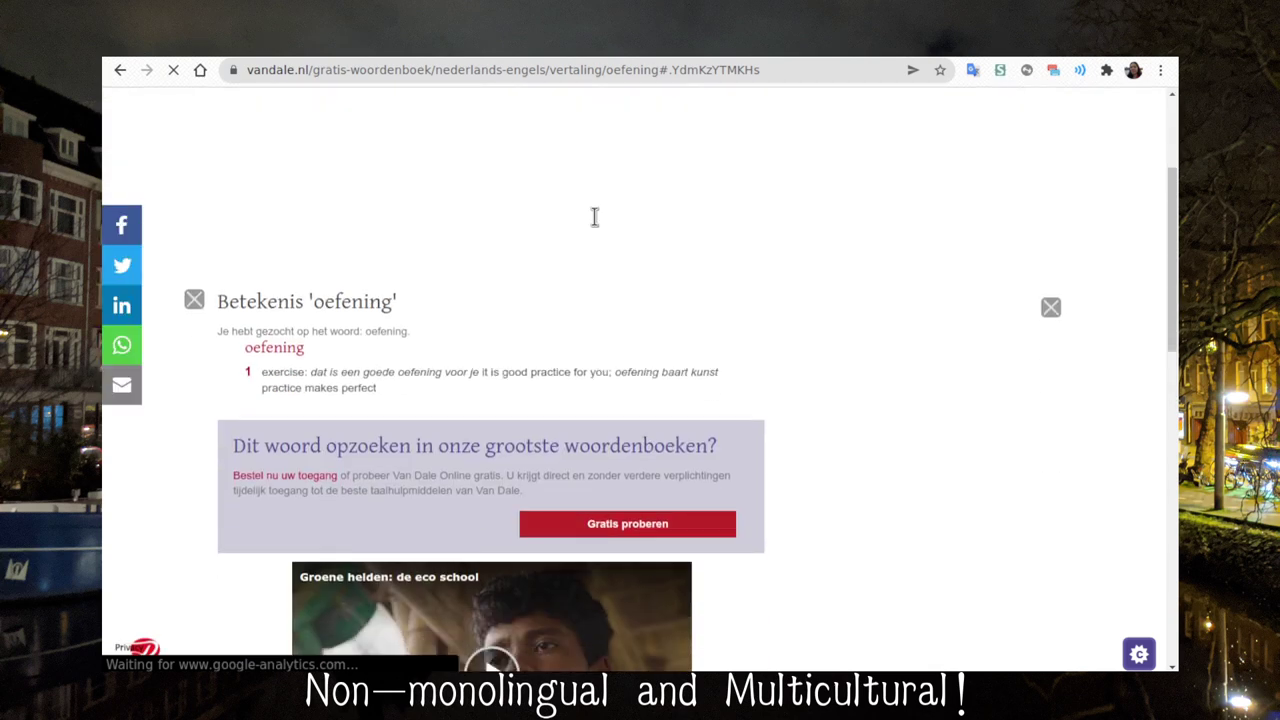
Switch back to Anki, extend the English text to "the exercise, practice", and add the "de oefening" note
scroll(594, 217, "down", 5)
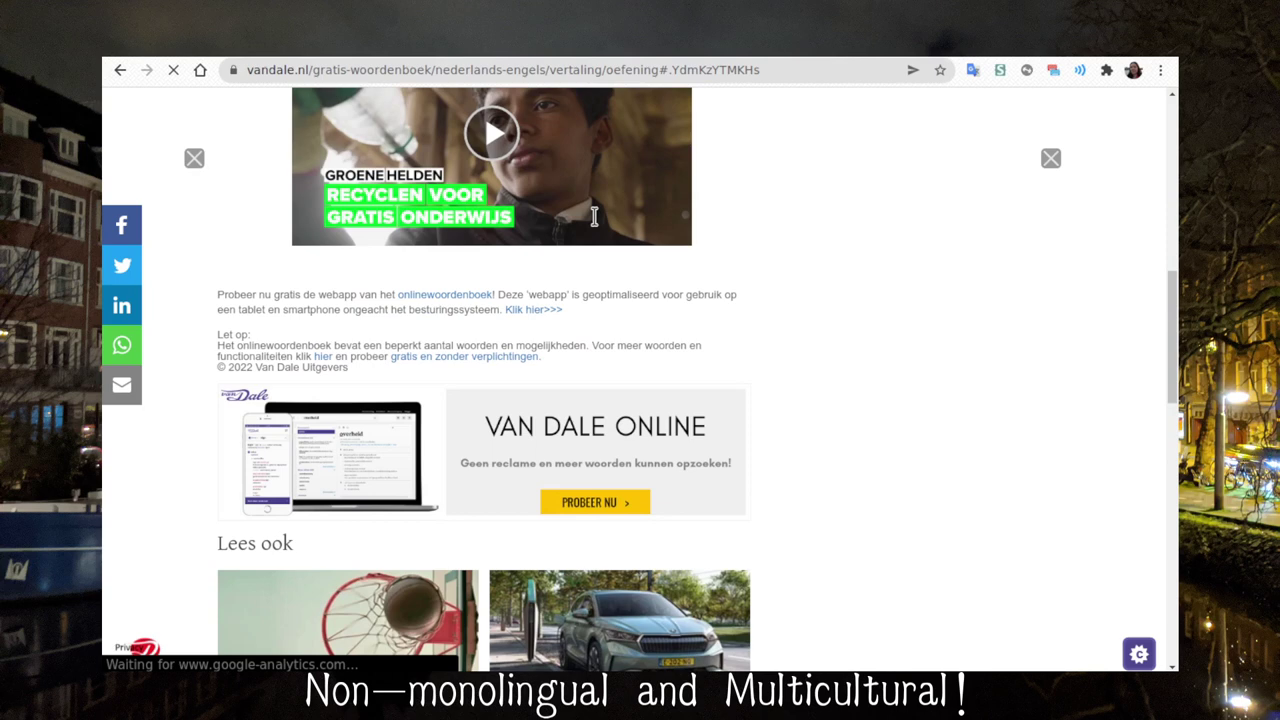
scroll(594, 217, "up", 5)
scroll(594, 217, "up", 2)
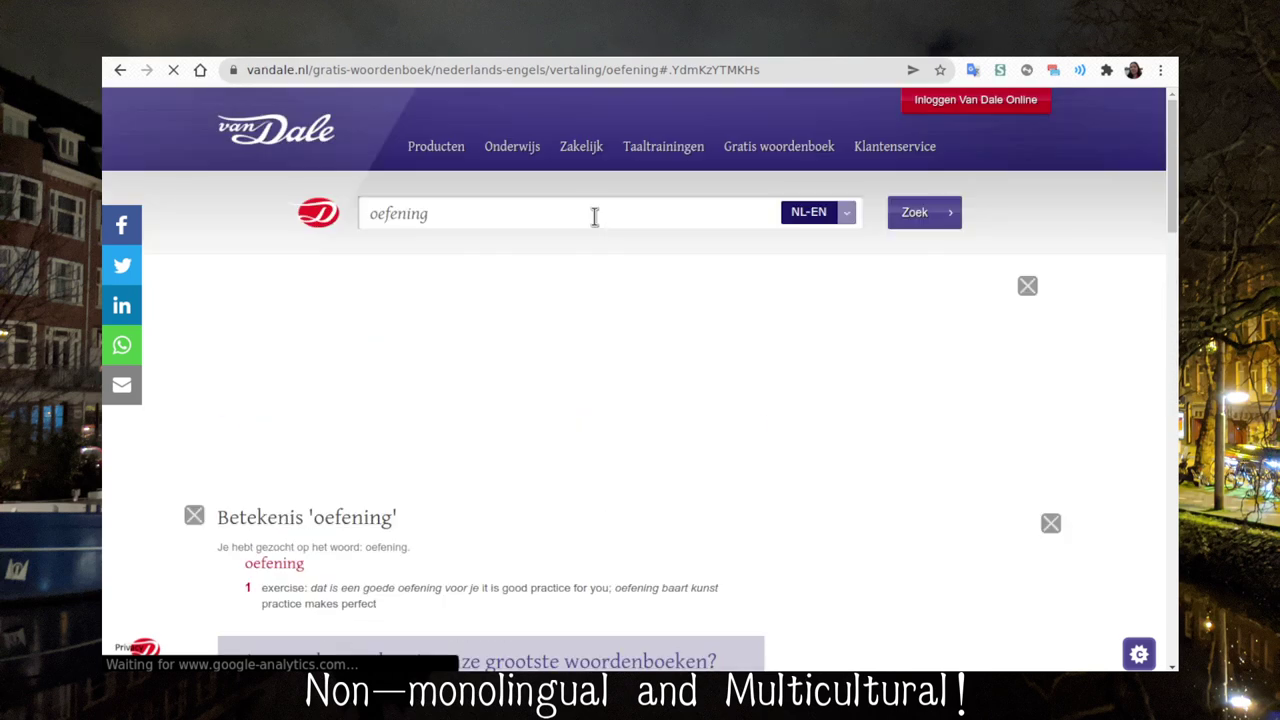
key("alt+Tab")
type(", pr")
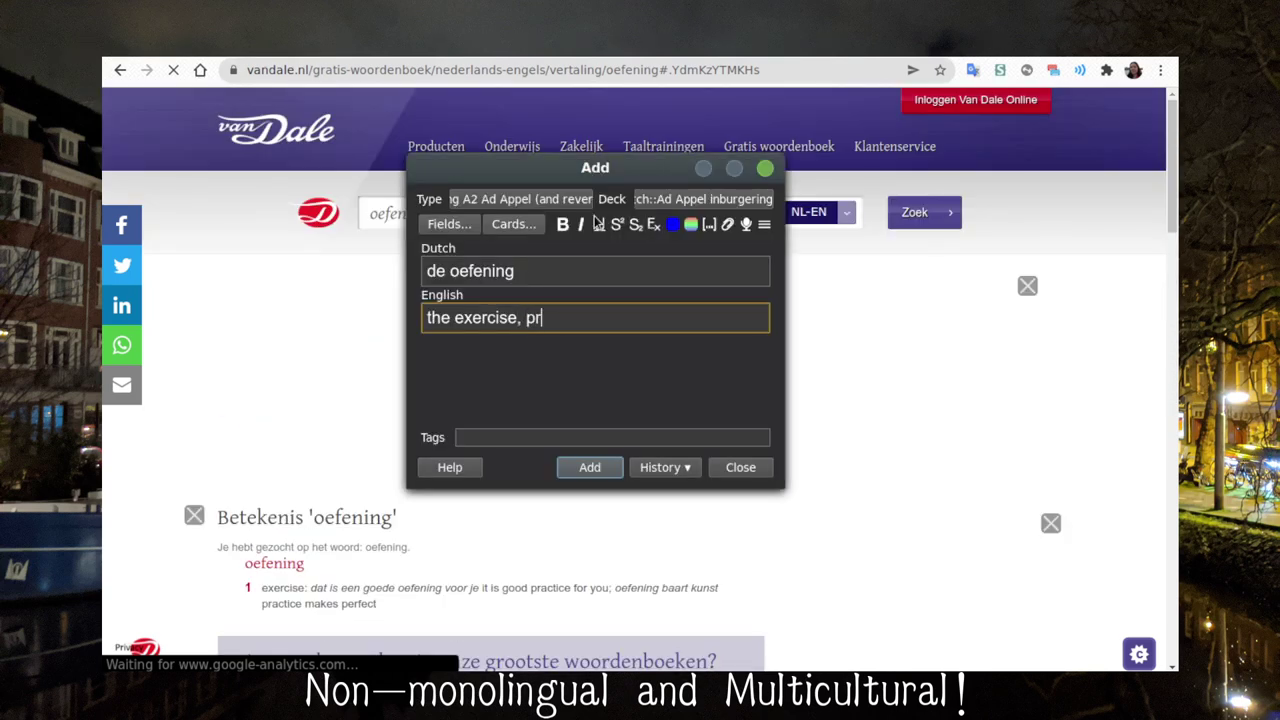
type("actice")
key("ctrl+Return")
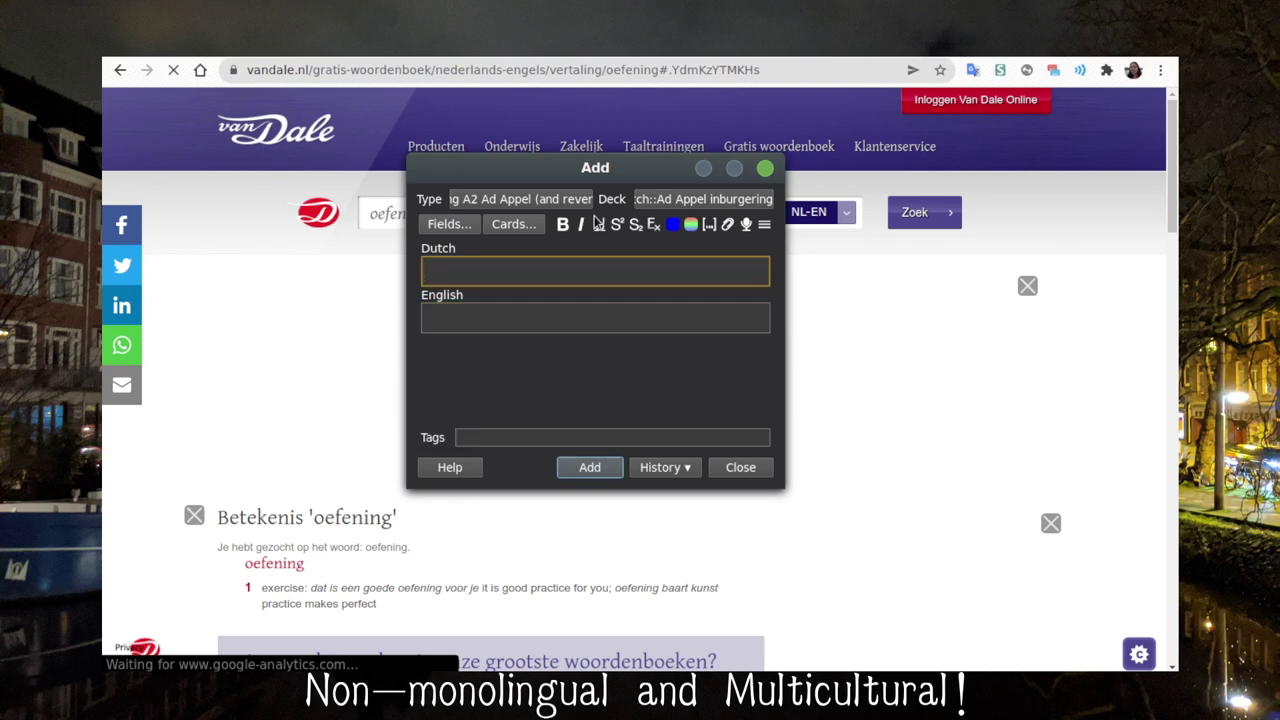
Add a note with "het schema" as the Dutch text and "the schedule" as the English text, checking the term in Google Translate
type("het schema")
key("Tab")
type("the schedule")
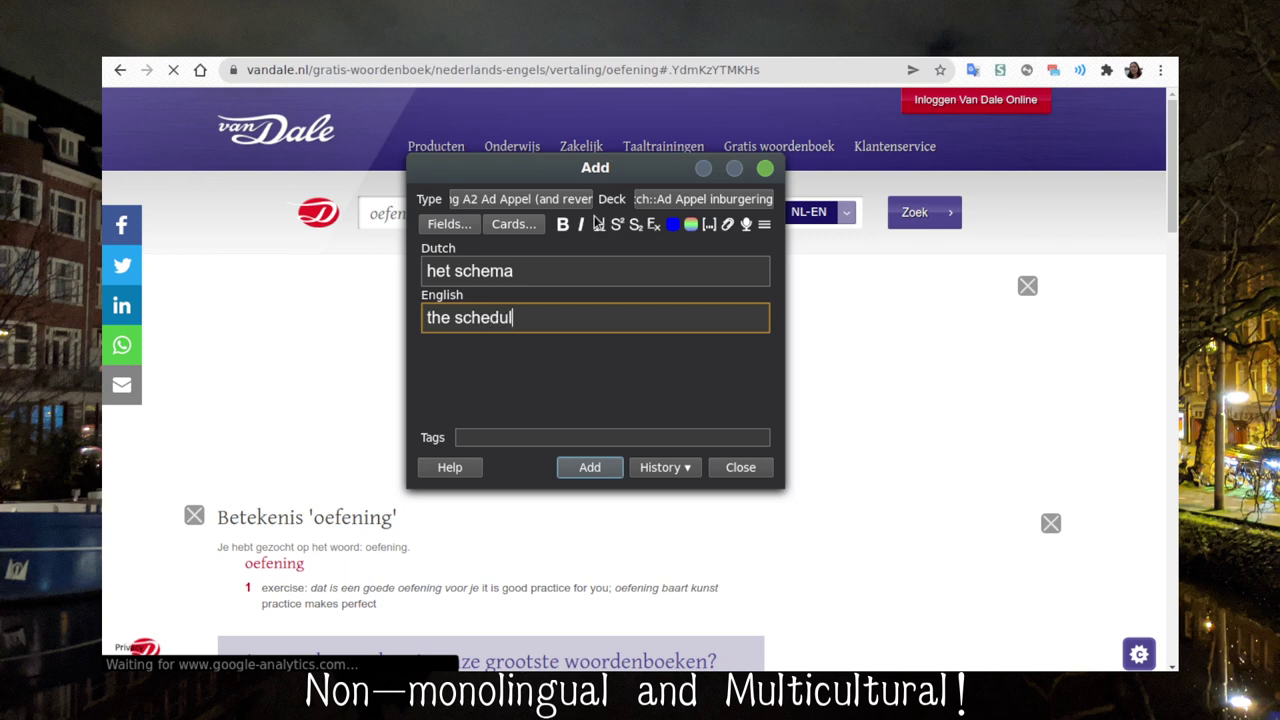
left_click(971, 70)
type("het schema")
key("Return")
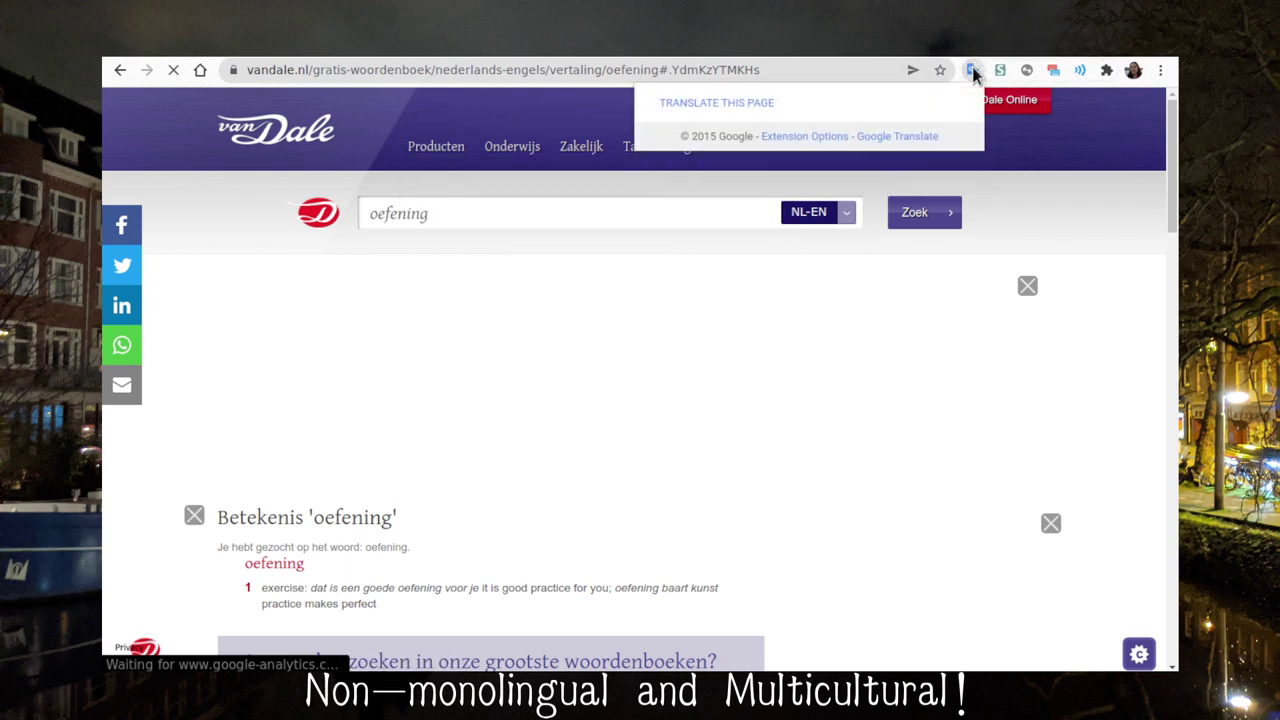
key("alt+Tab")
key("ctrl+Return")
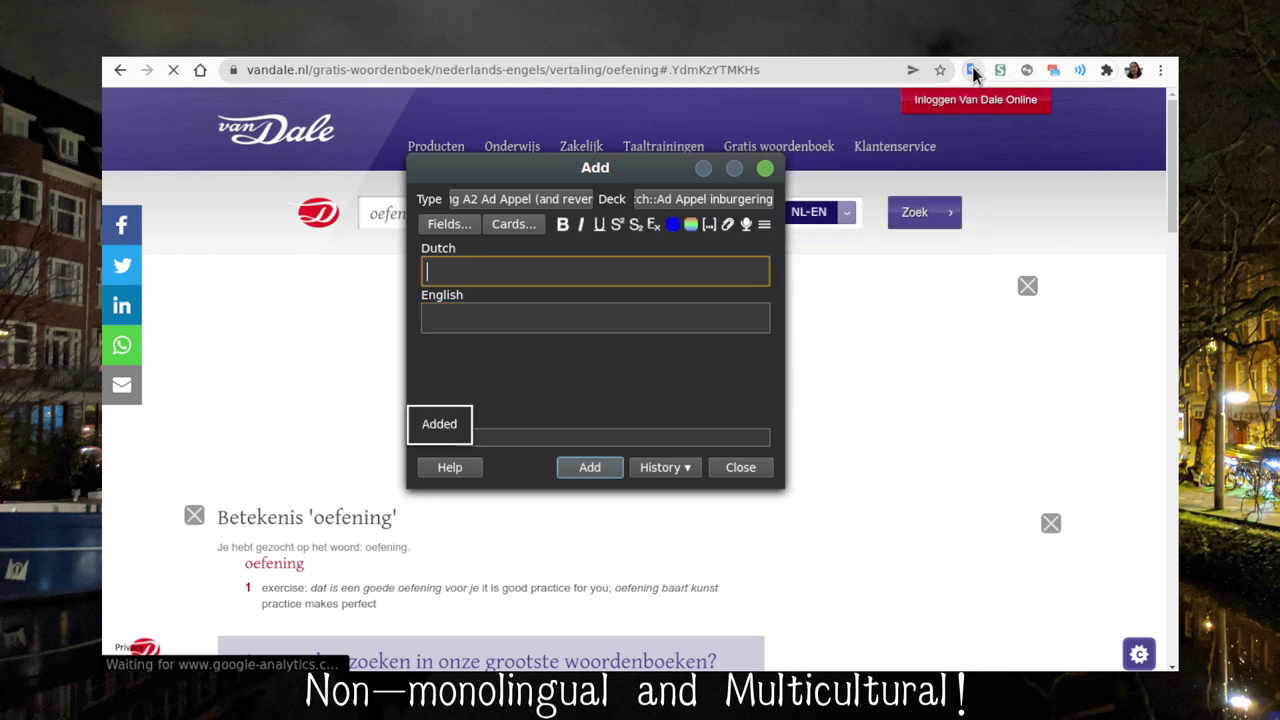
Add a note pairing Dutch "het probleem" with English "the problem", verifying the Dutch term with the Google Translate extension
type("het probleem")
key("Tab")
type("the problem")
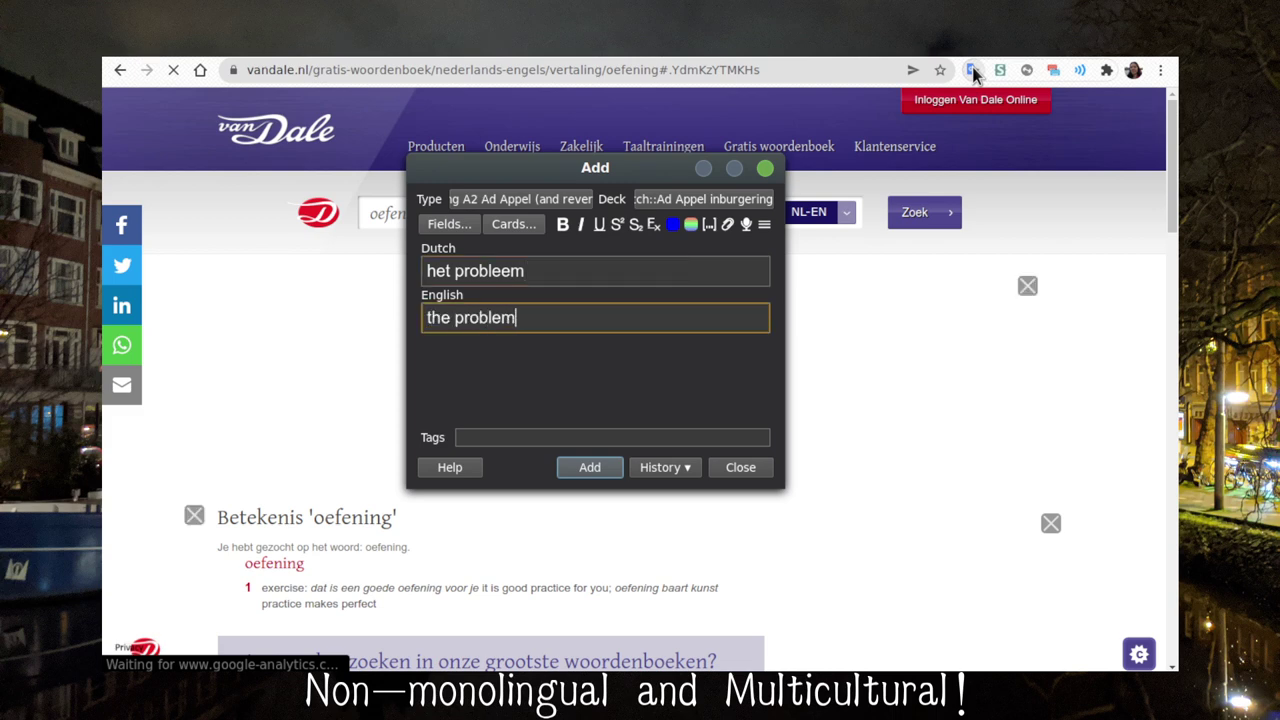
left_click(973, 73)
type("het probleem")
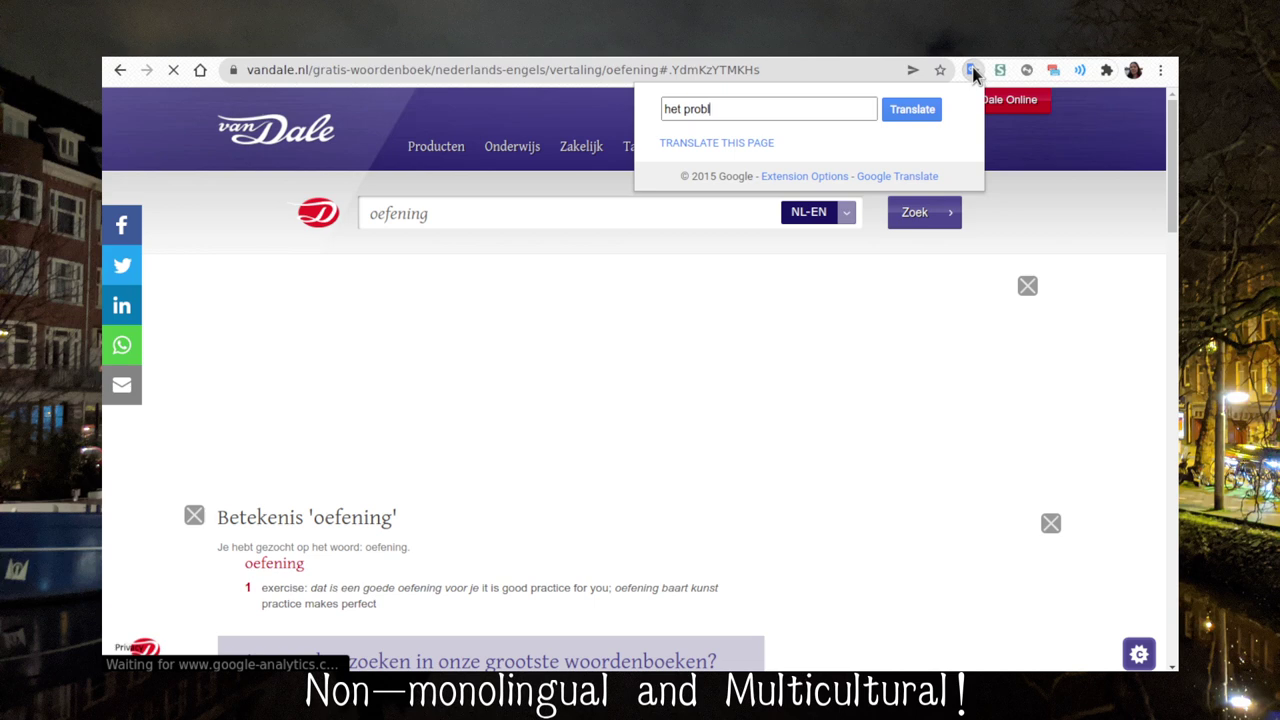
key("Return")
key("alt+Tab")
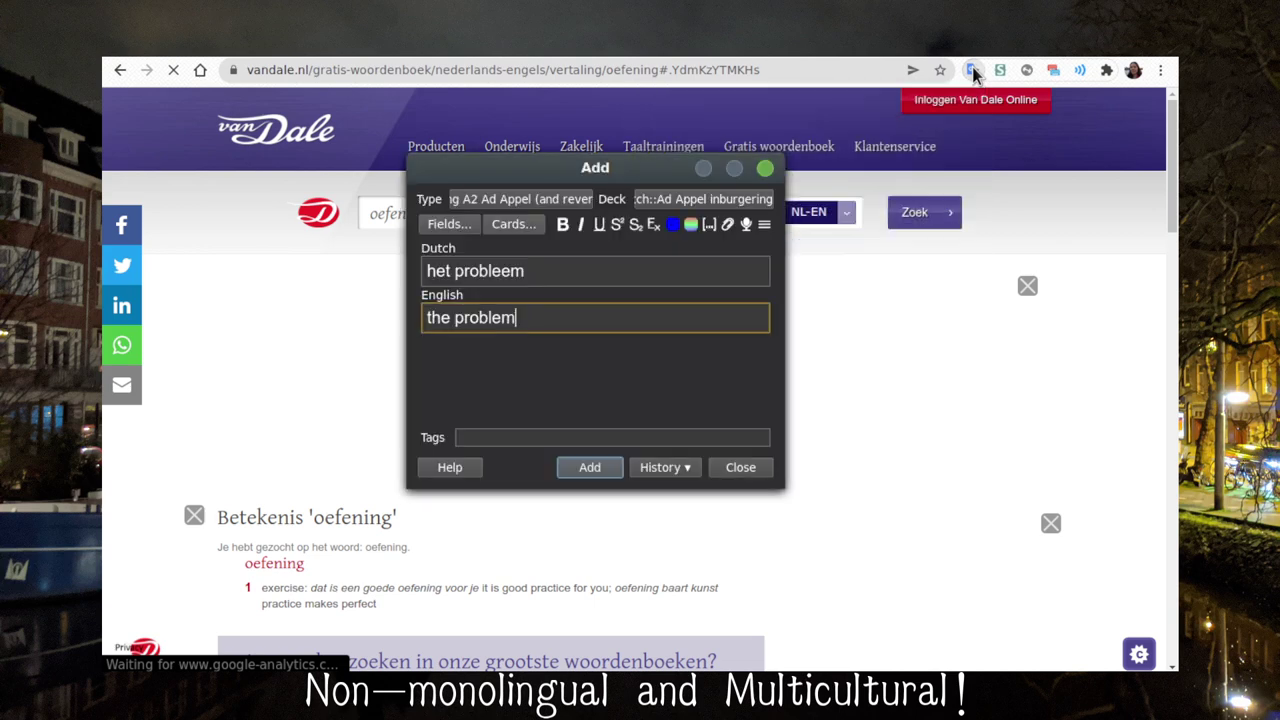
key("ctrl+Return")
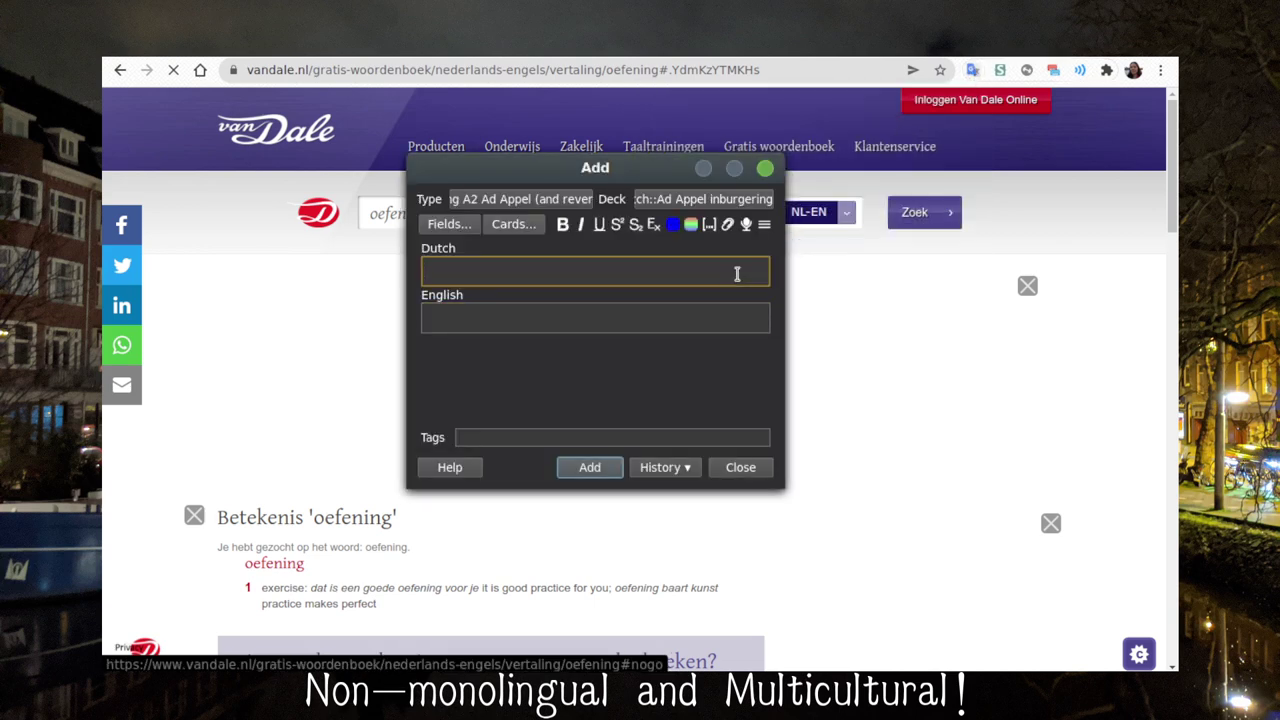
Add a note pairing Dutch "de taak" with English "the task", checking "de taak" with the Google Translate extension
type("de taak")
key("Tab")
type("the task")
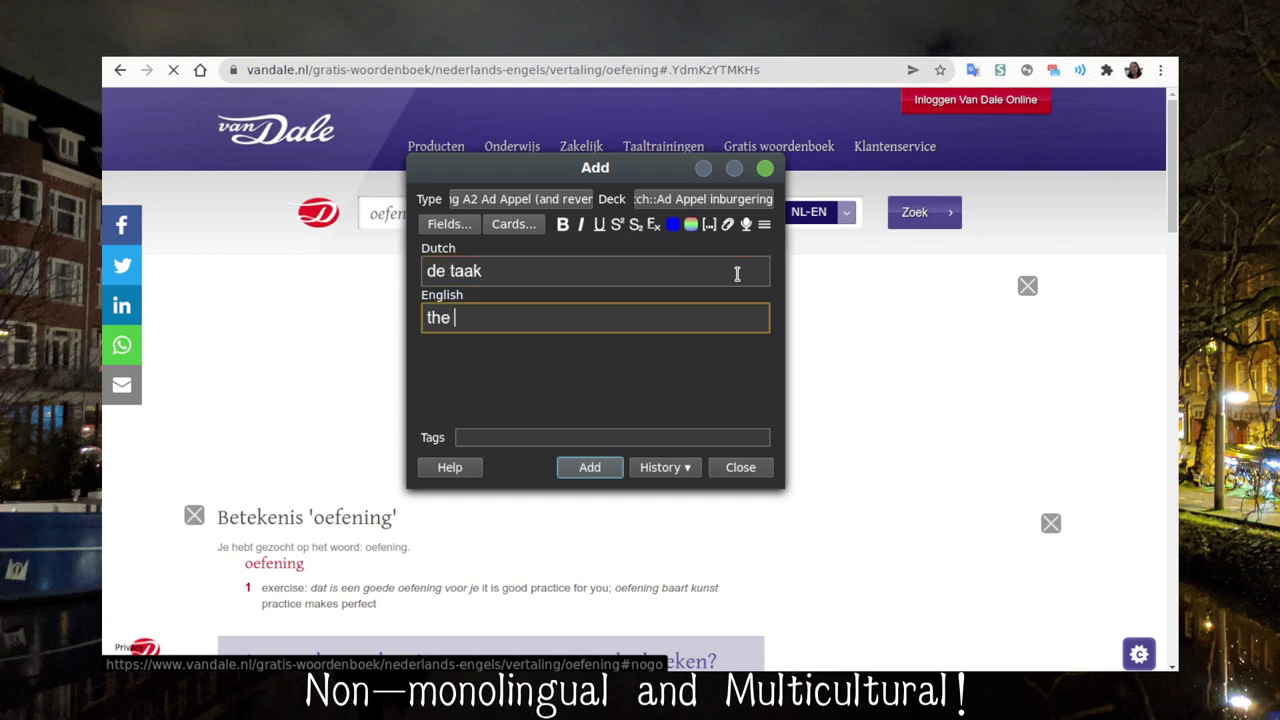
left_click(971, 70)
type("de taak")
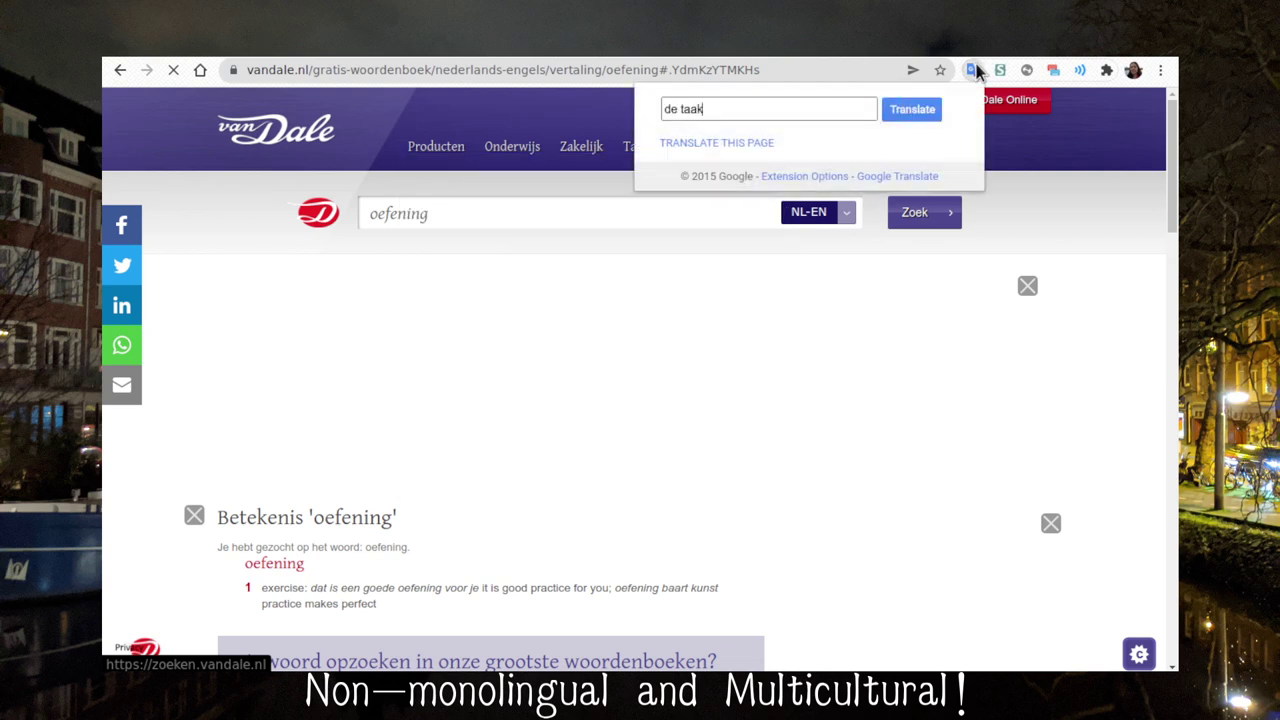
key("Return")
key("alt+Tab")
key("ctrl+Return")
Enter "de opdracht" as the new note's Dutch text and translate "opdracht" with the browser's Google Translate extension
type("de")
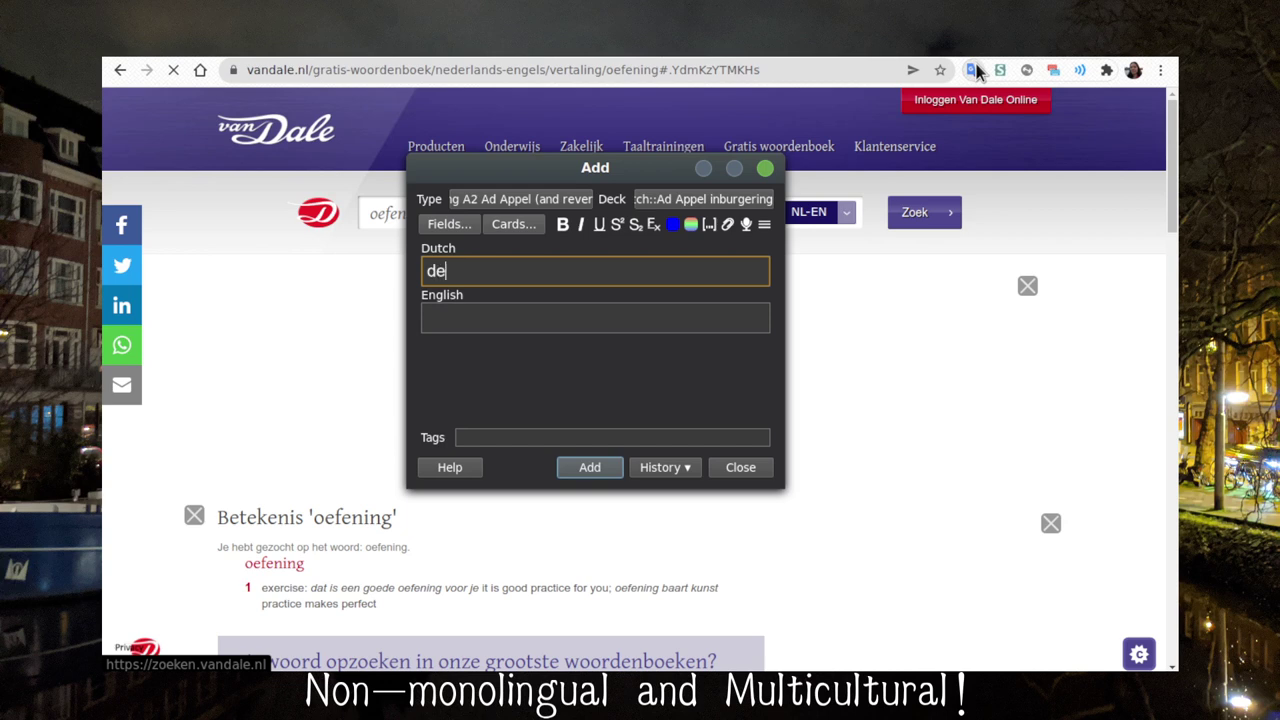
type(" opdracht")
left_click(977, 70)
type("opdrachit")
key("Return")
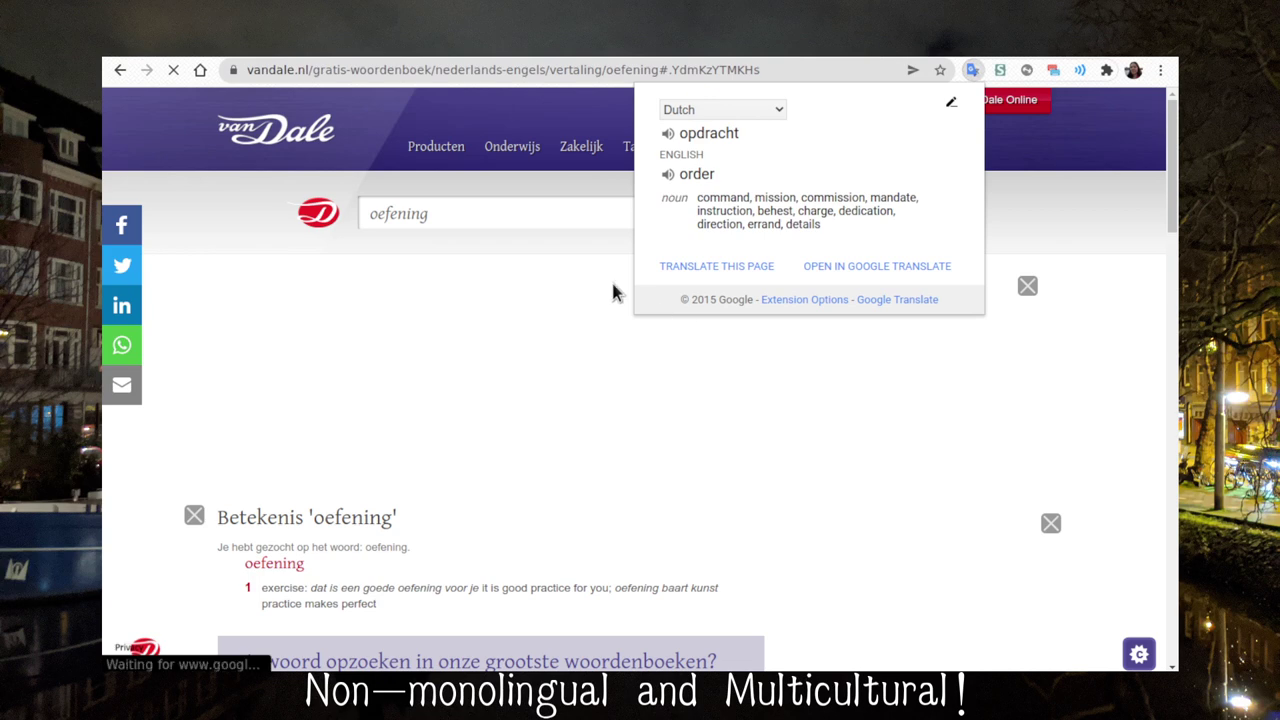
Look up "opdracht" in the Van Dale Dutch–English dictionary
left_click(532, 214)
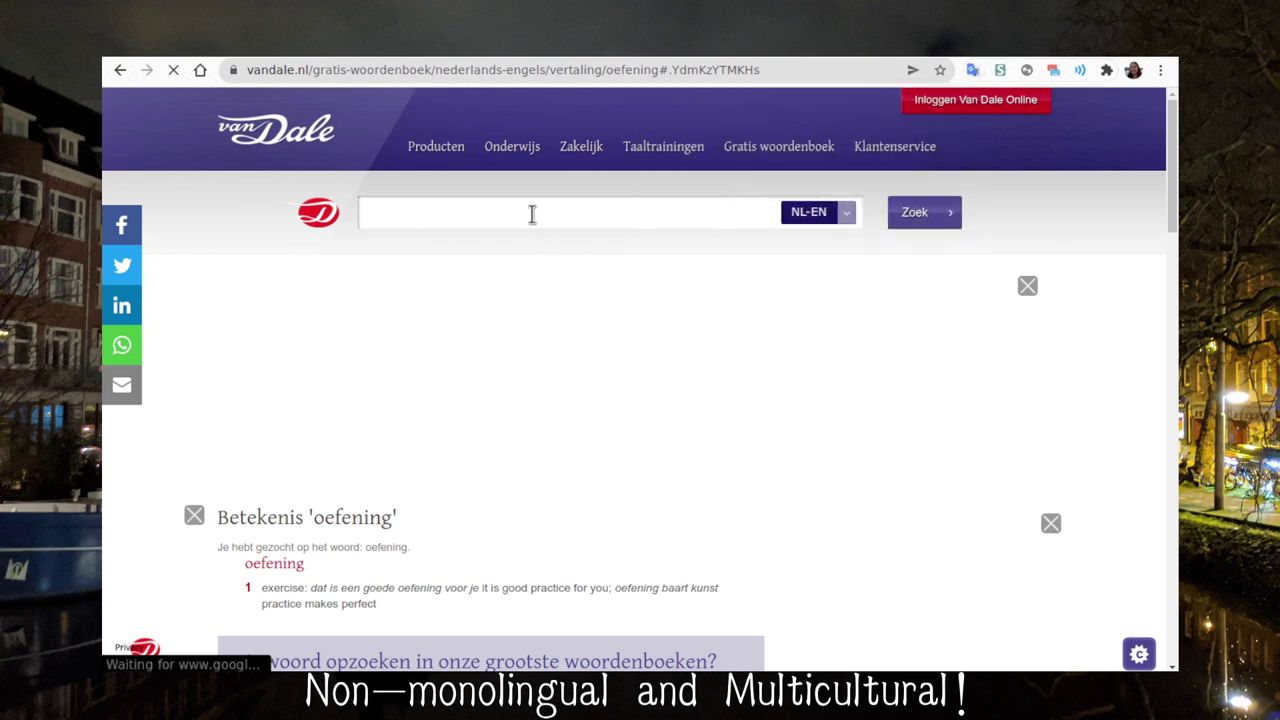
type("opdracht")
key("Return")
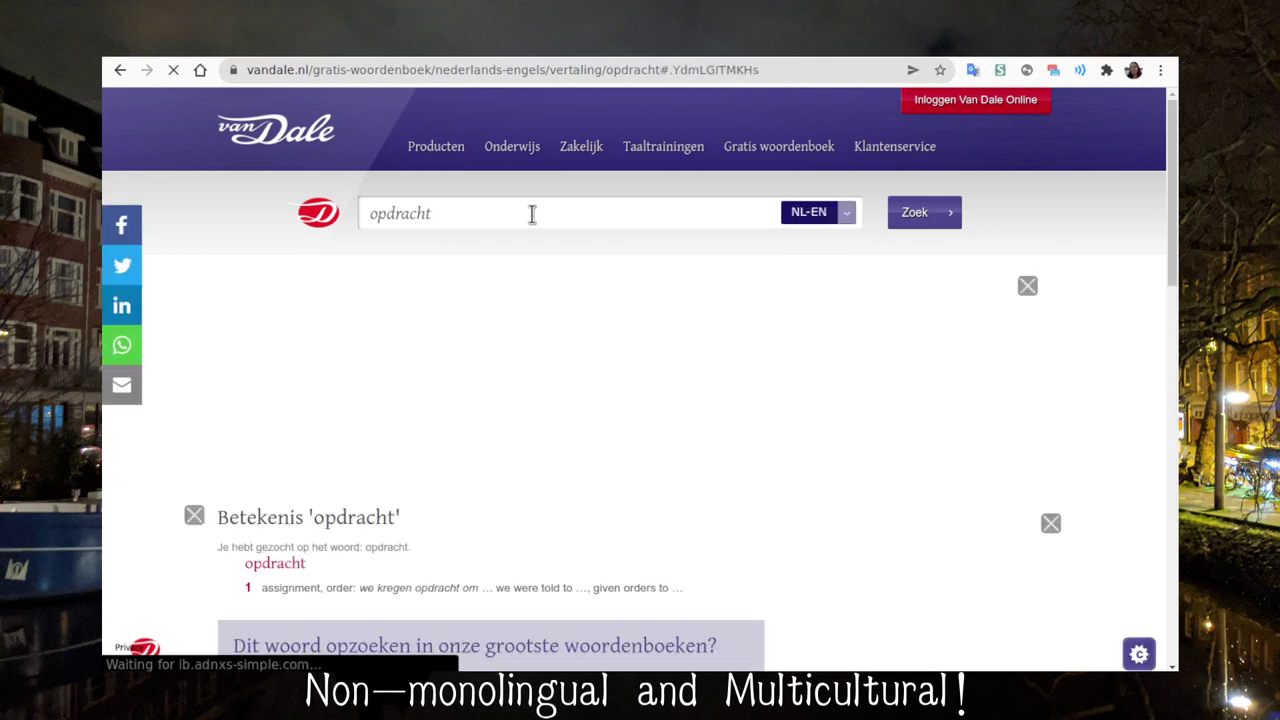
scroll(831, 283, "down", 2)
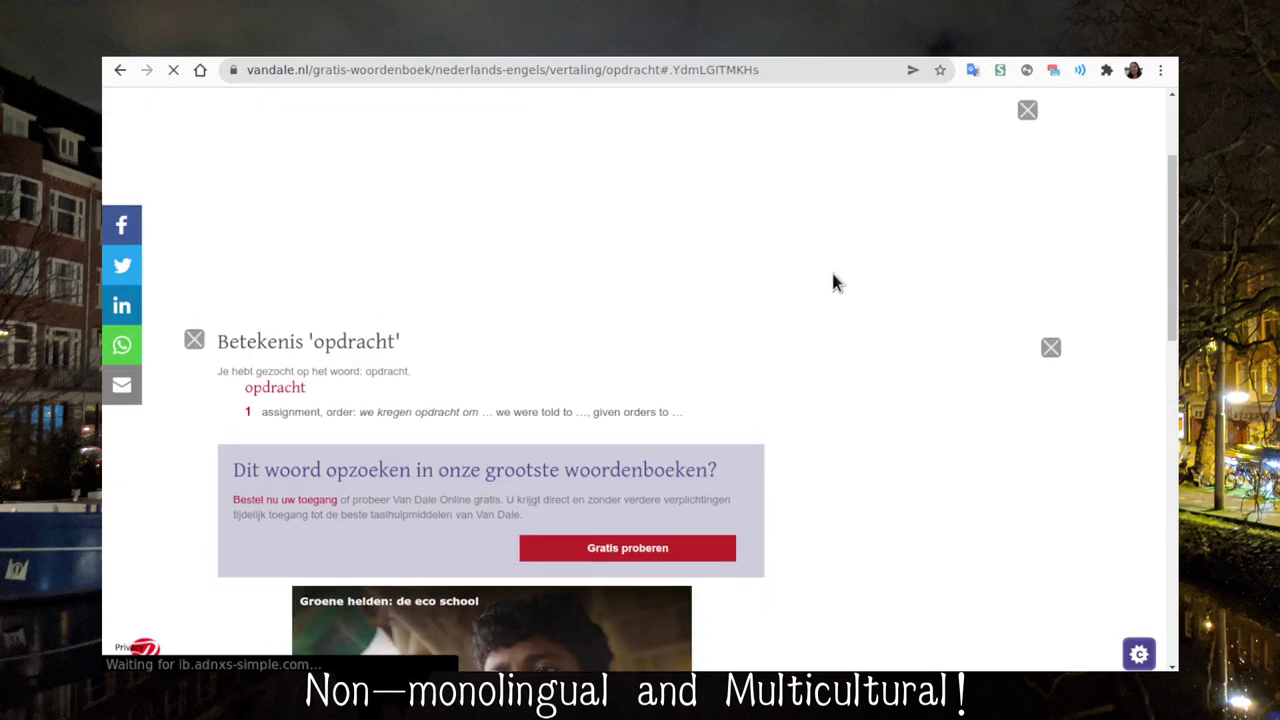
scroll(833, 283, "up", 1)
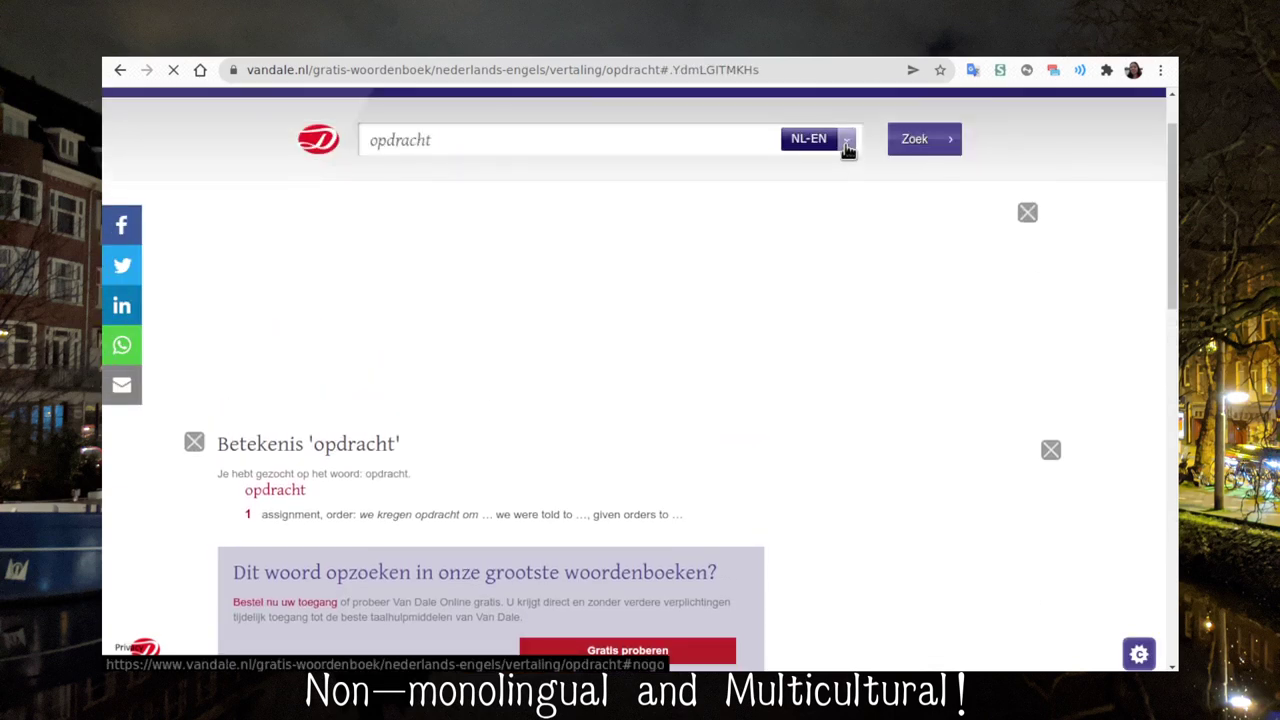
Switch the Van Dale dictionary to Nederlands and read the Dutch definitions of "opdracht"
left_click(846, 140)
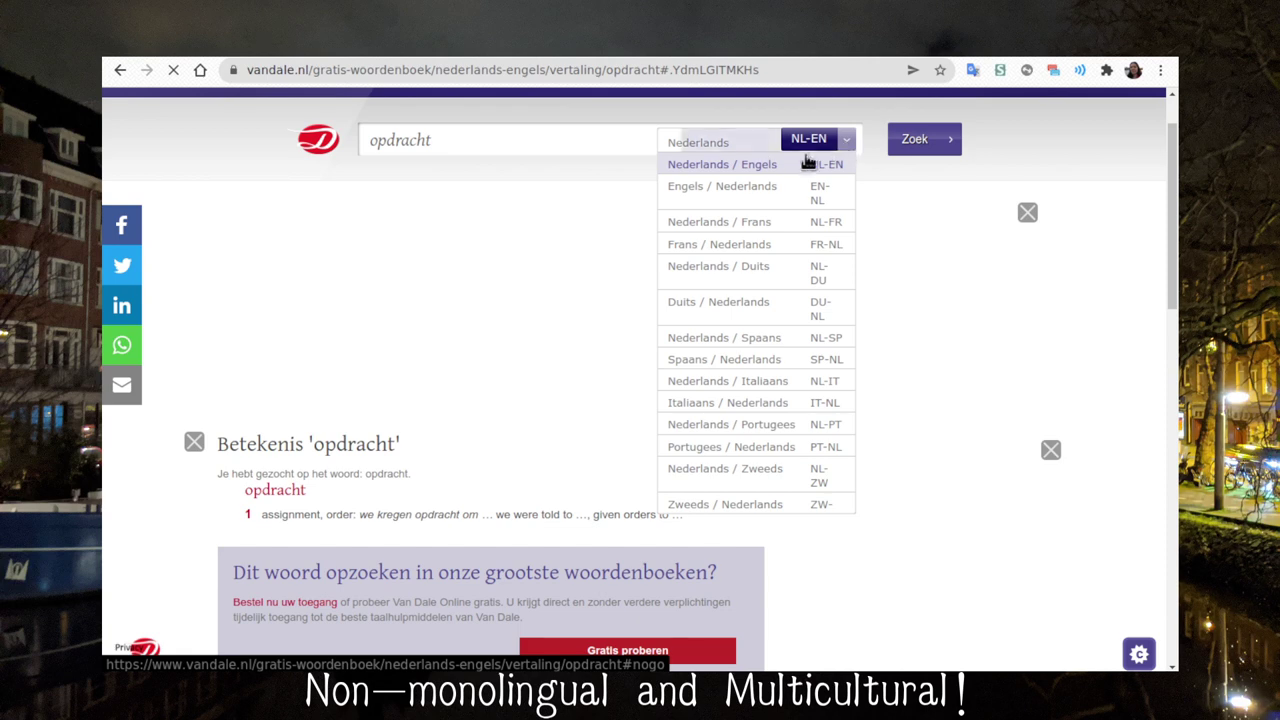
left_click(737, 143)
left_click(950, 145)
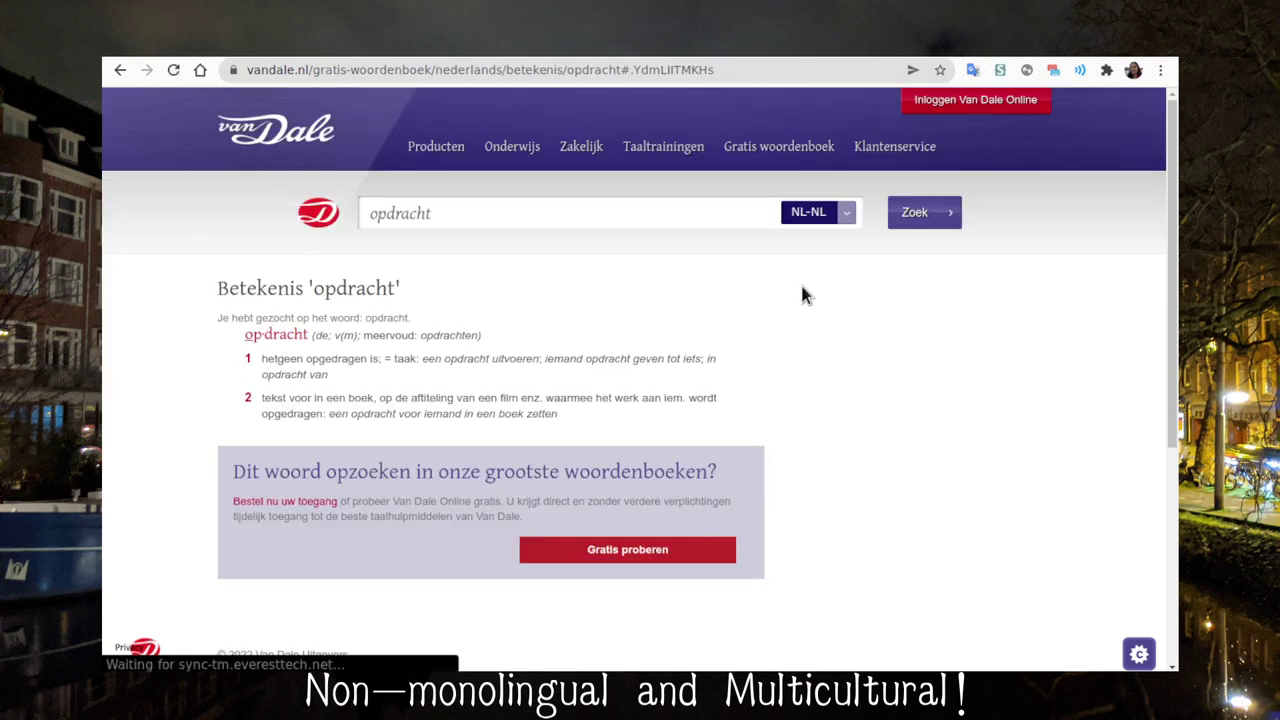
scroll(800, 285, "down", 2)
scroll(805, 293, "down", 1)
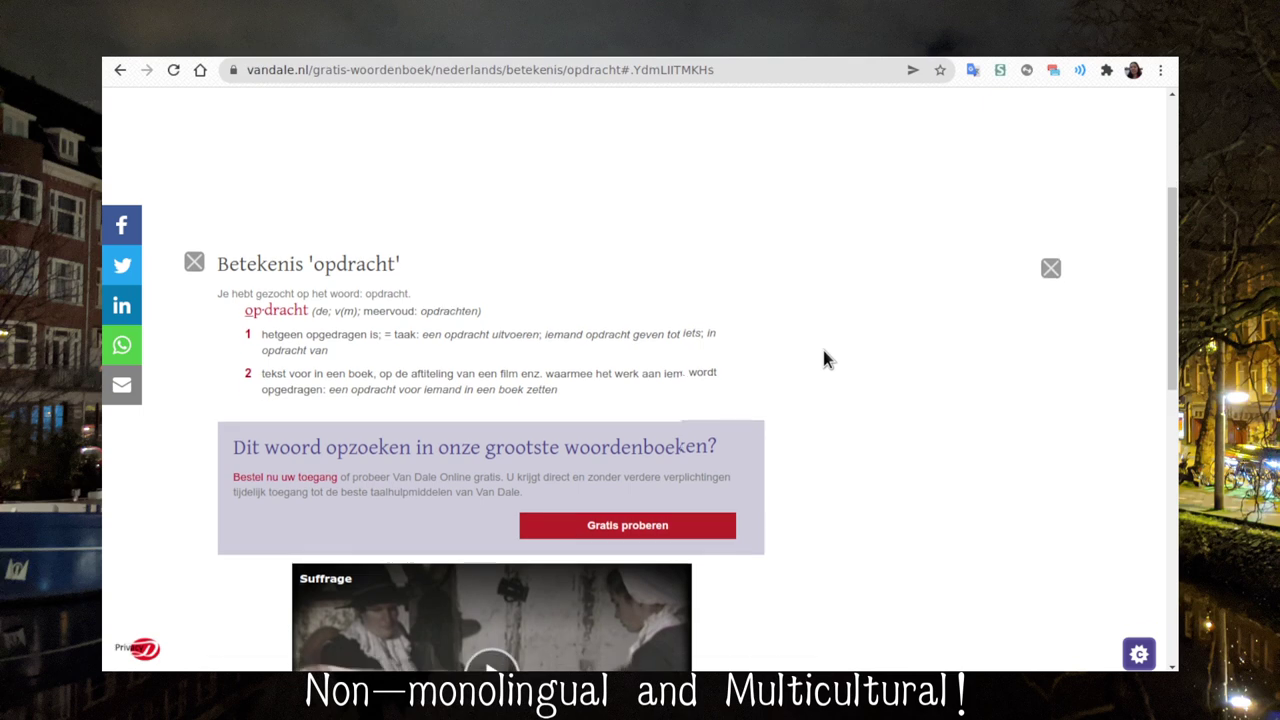
scroll(823, 358, "down", 4)
scroll(823, 358, "up", 6)
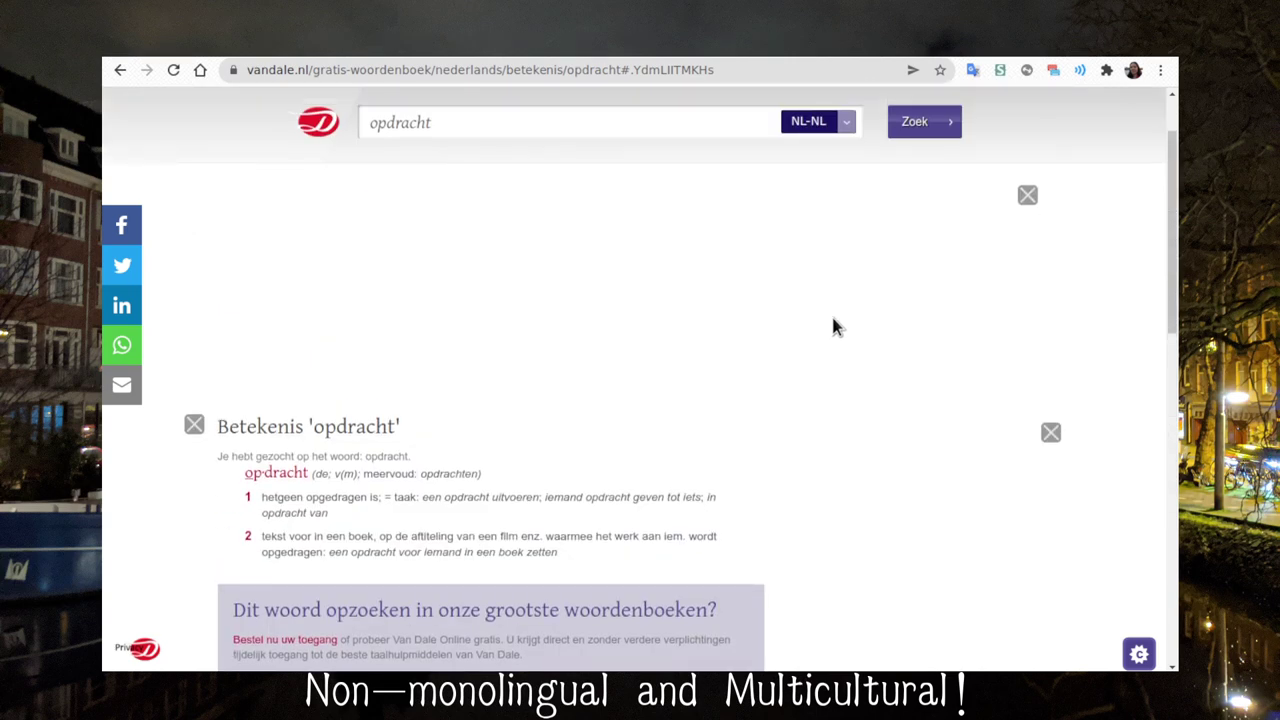
Set the Van Dale dictionary back to Nederlands / Engels and search for "opdracht" again
left_click(822, 121)
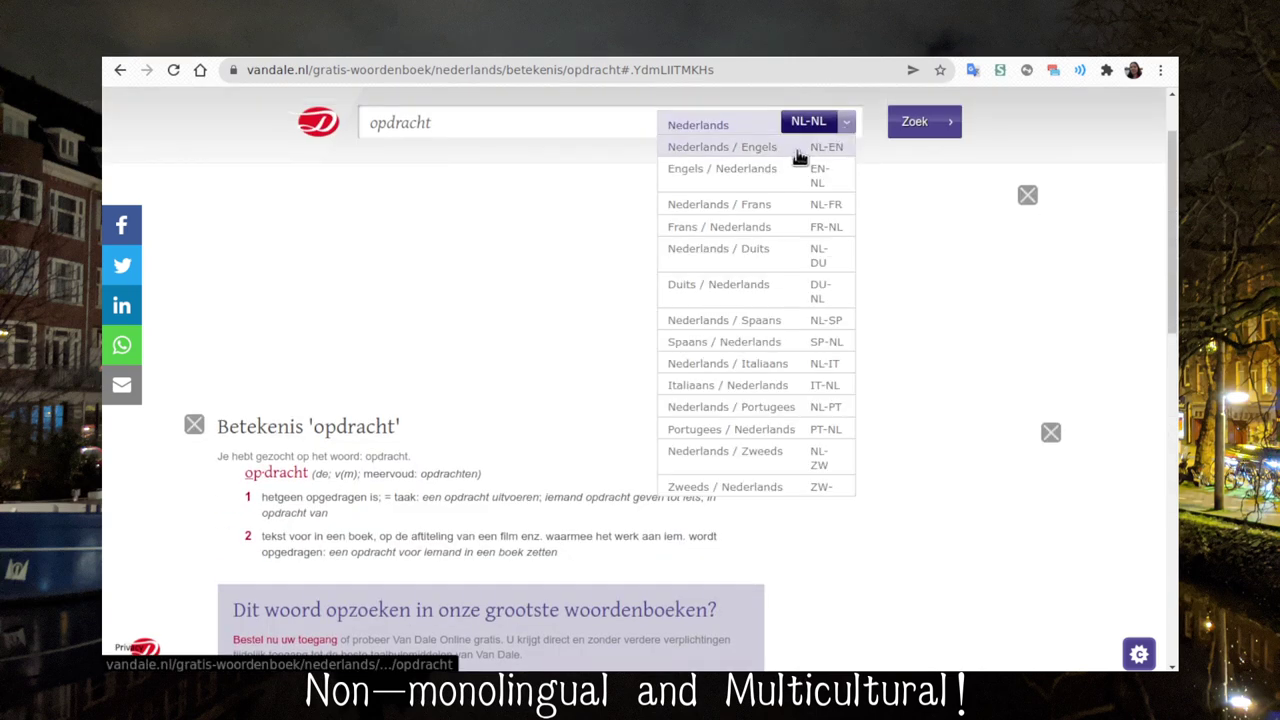
left_click(806, 150)
left_click(912, 124)
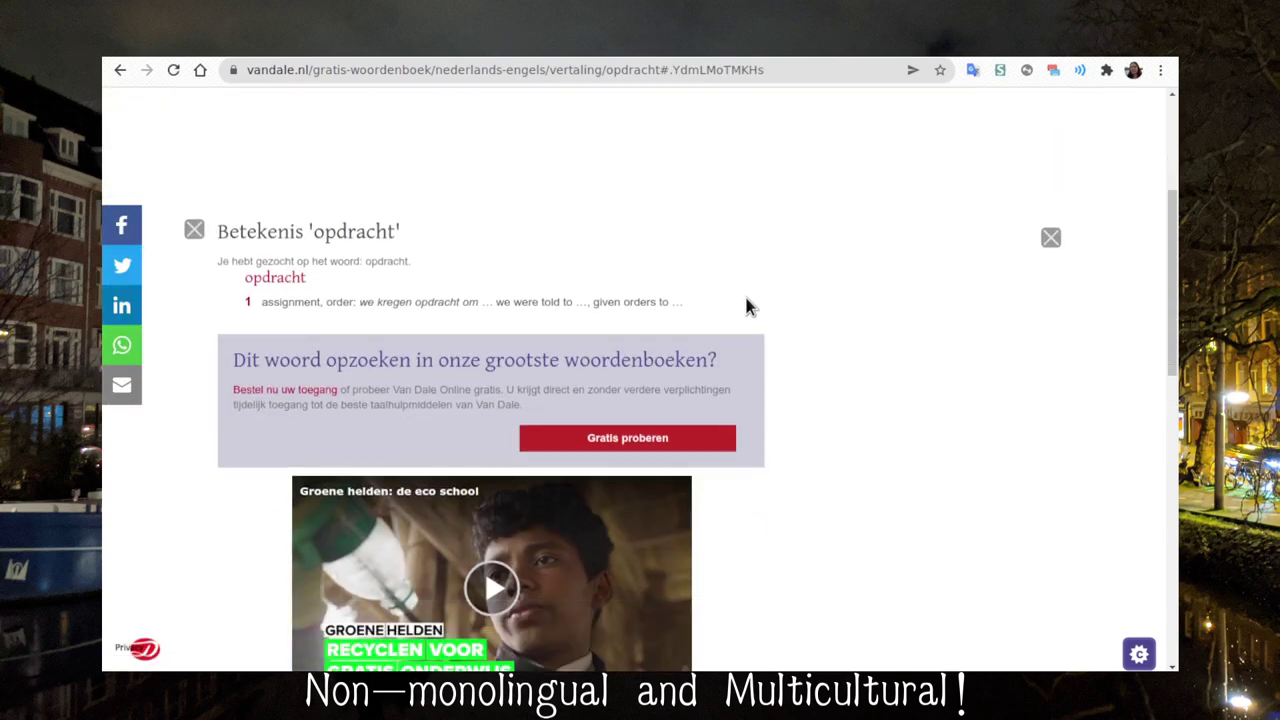
Return to Anki, enter "the assignment" as the English text for "de opdracht", and add the note
key("ctrl+shift+a")
key("Tab")
type("the assignem")
type("ent, ord")
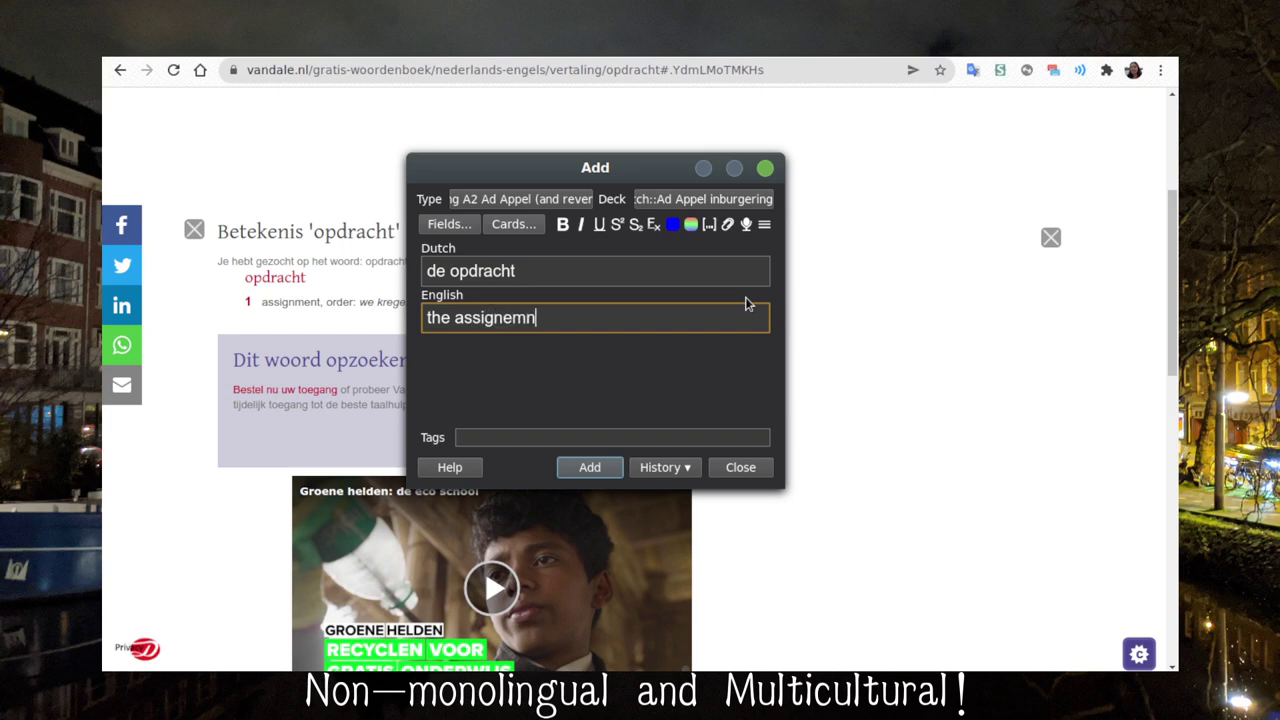
type("er")
key("BackSpace")
key("BackSpace")
key("BackSpace")
key("BackSpace")
key("BackSpace")
key("BackSpace")
key("BackSpace")
key("BackSpace")
key("BackSpace")
key("BackSpace")
key("BackSpace")
type("ment")
key("ctrl+Return")
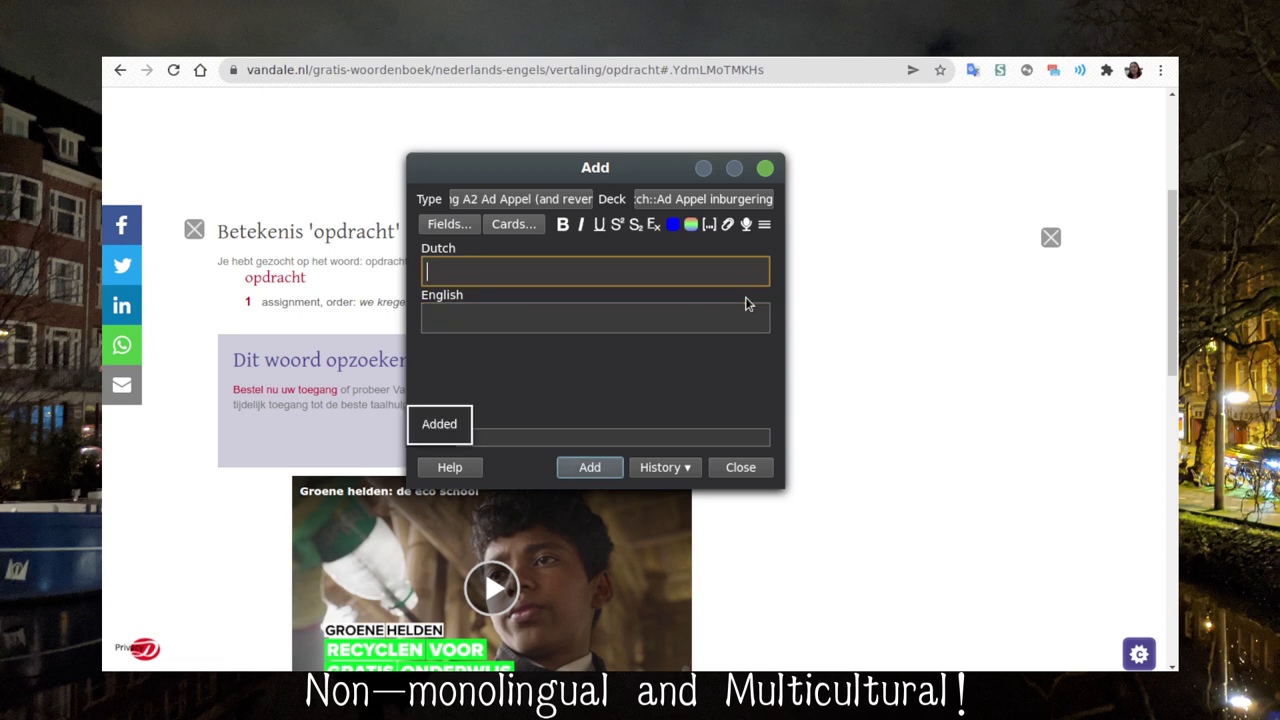
Add a note with "het gesprek" as the Dutch text and "the conversation" as the English text
type("het gre")
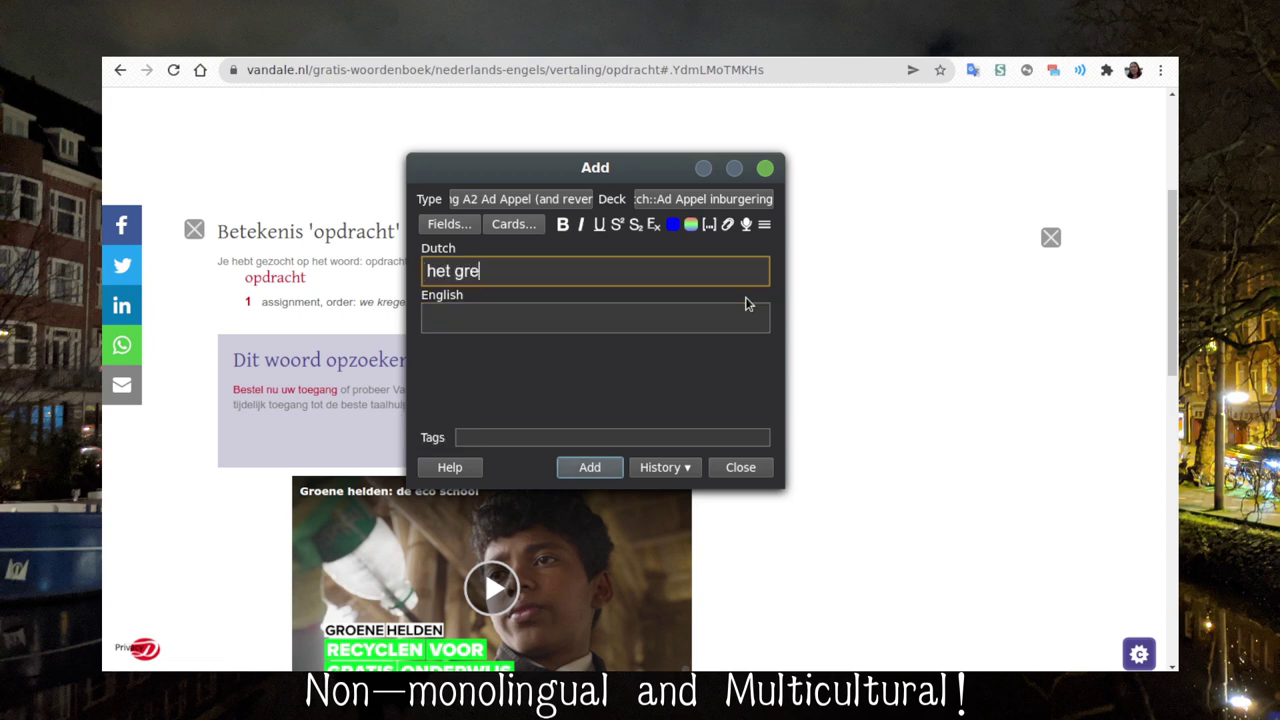
key("BackSpace")
type("esprek")
key("Tab")
type("the conversation")
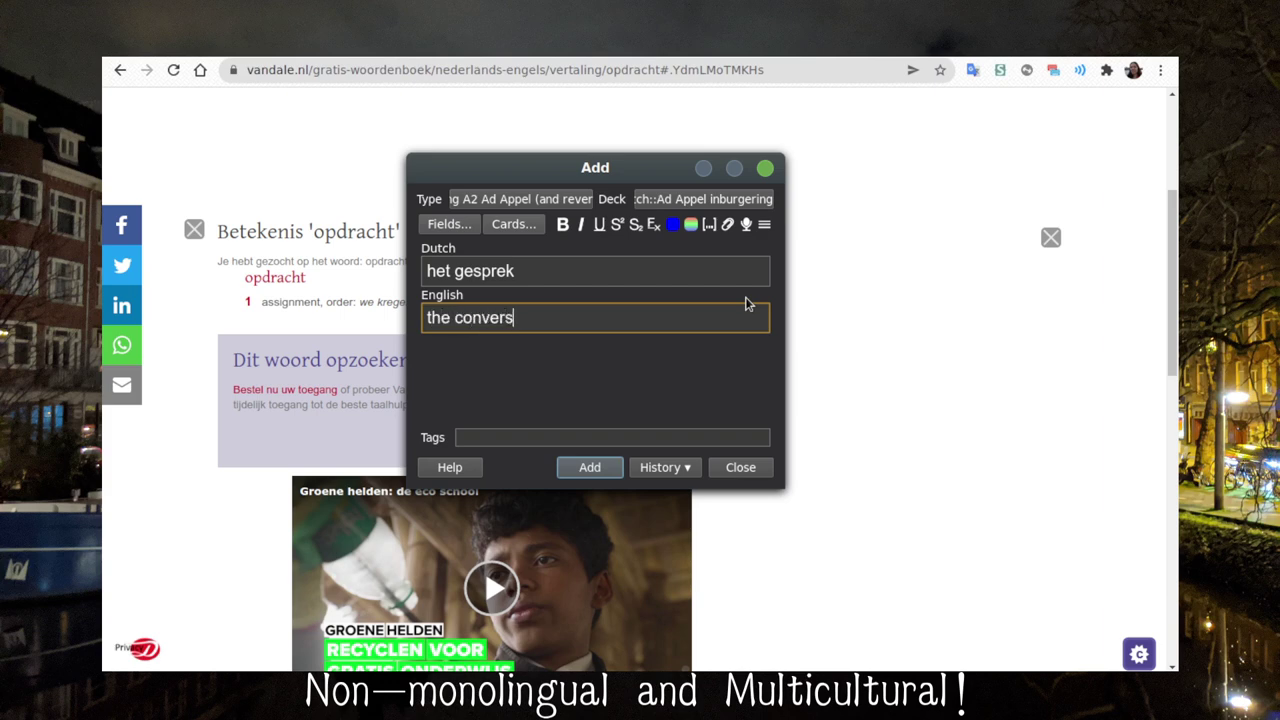
key("ctrl+Return")
Add a note pairing Dutch "de tekst" with English "the text", checking the term with the Google Translate extension
type("de tekst")
key("Tab")
type("the text")
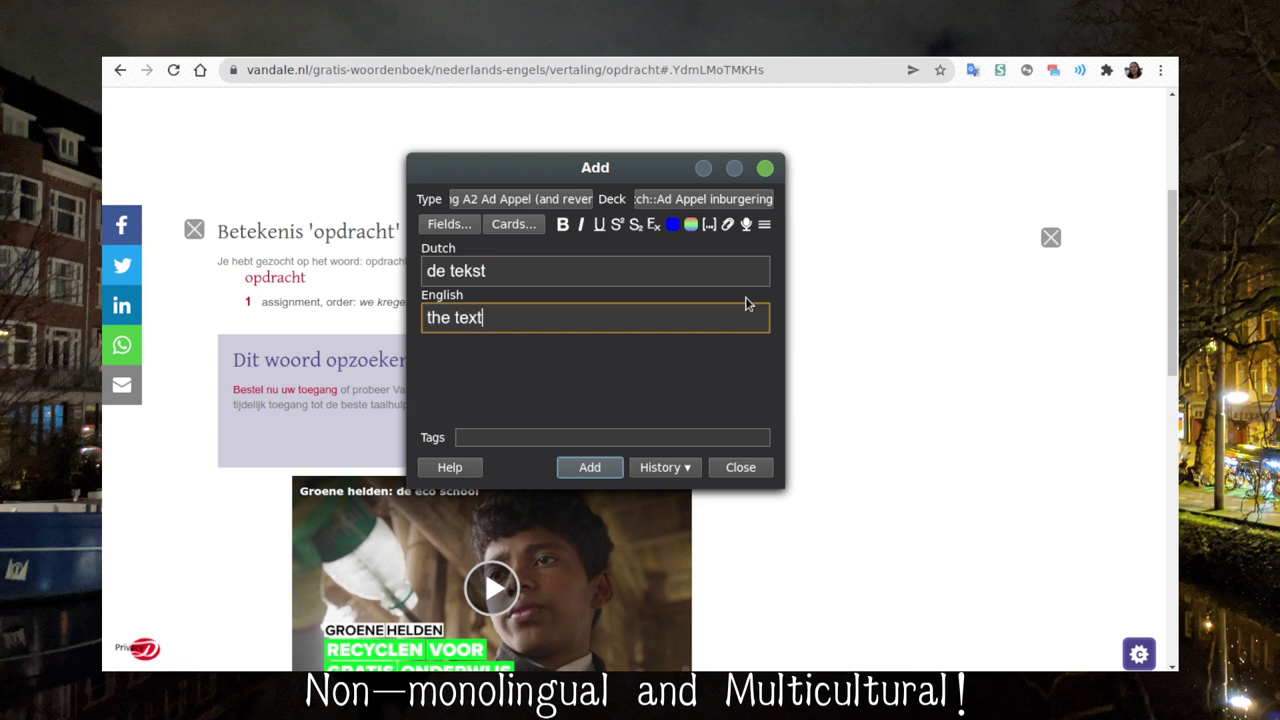
left_click(970, 72)
type("de tekst")
key("Return")
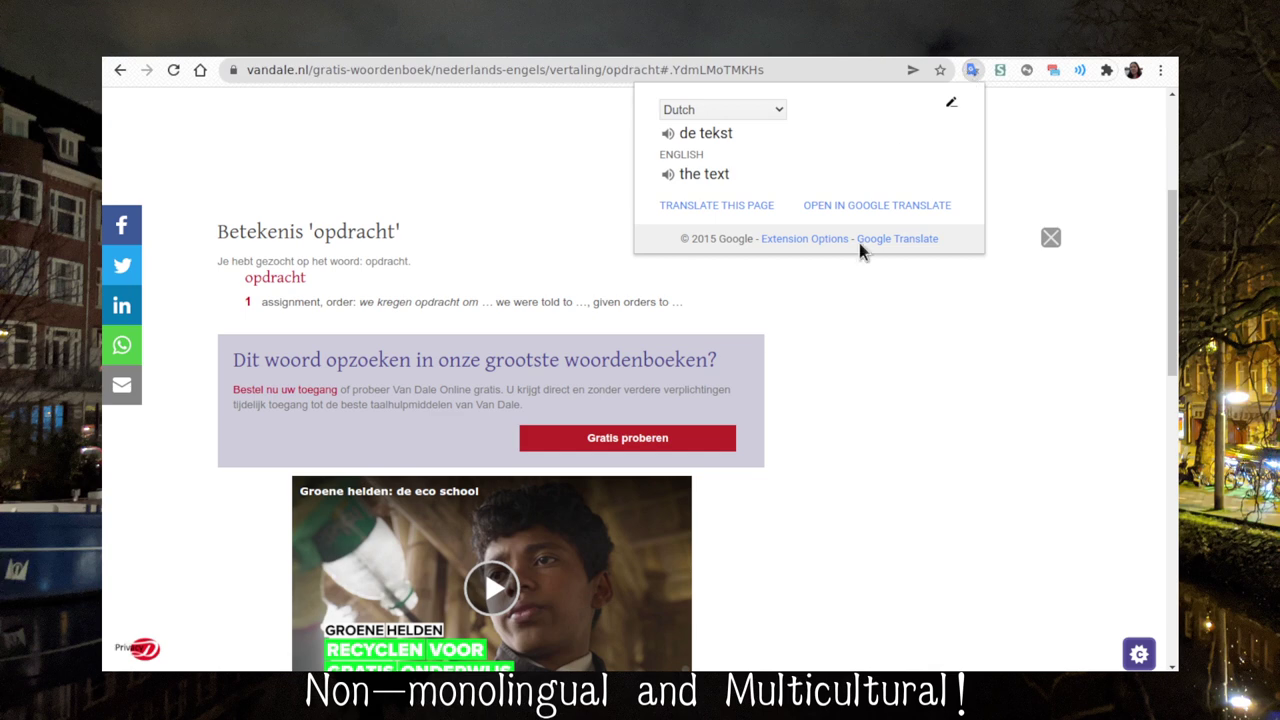
key("alt+Tab")
key("ctrl+Return")
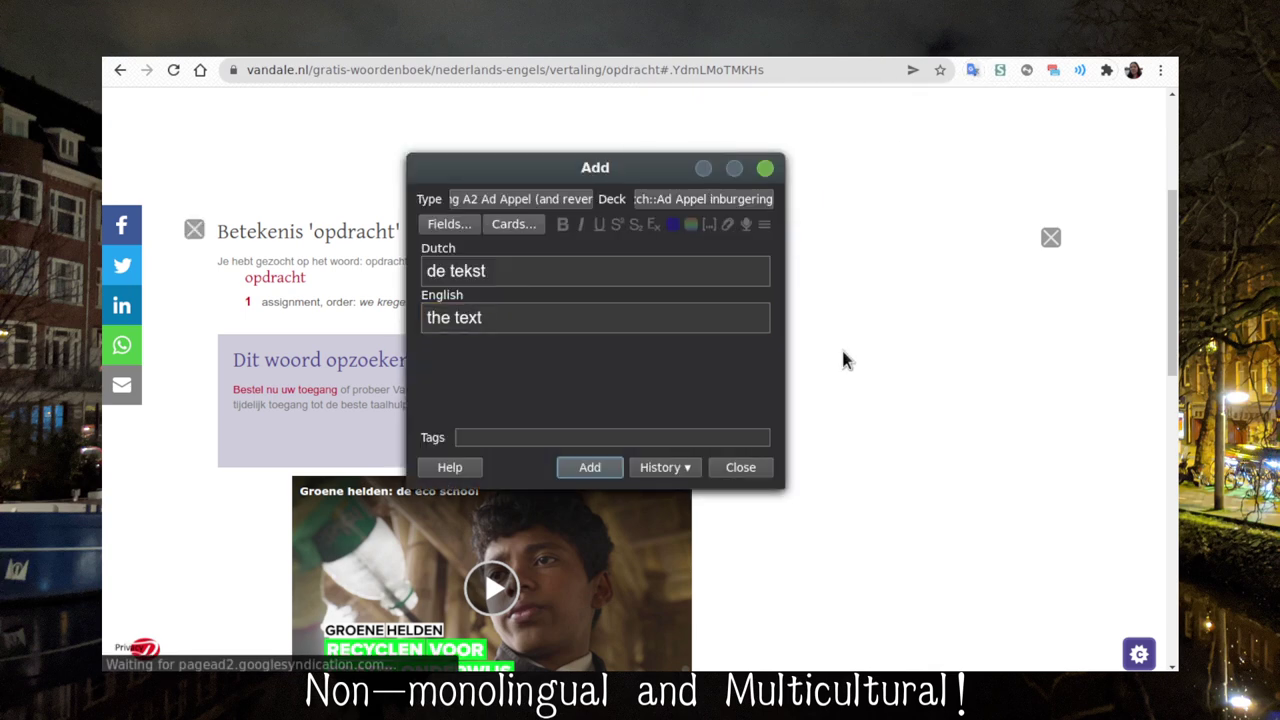
Add a note with "het antwoord" as the Dutch text and "the answer" as the English text
type("het antwoord")
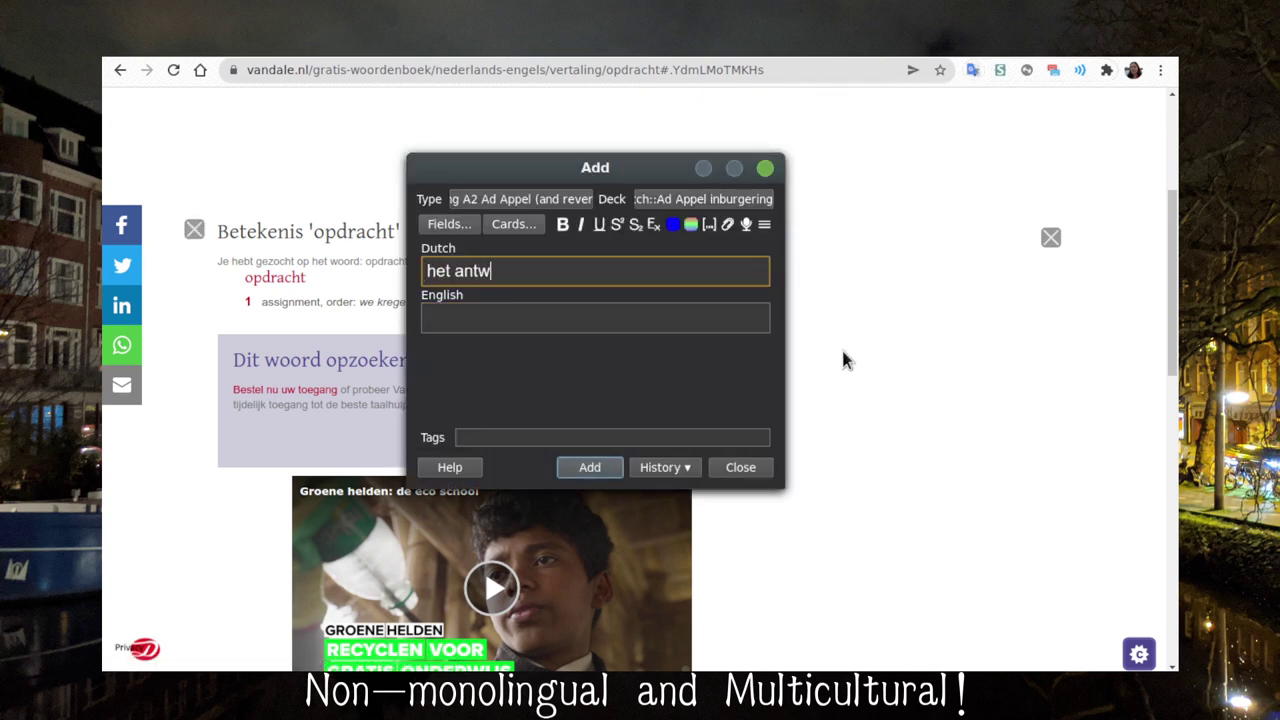
key("Tab")
type("the answer")
key("ctrl+Return")
Add a note with "de oplossing" as the Dutch text and "the solution" as the English text
type("de oplossing")
key("Tab")
type("the solution")
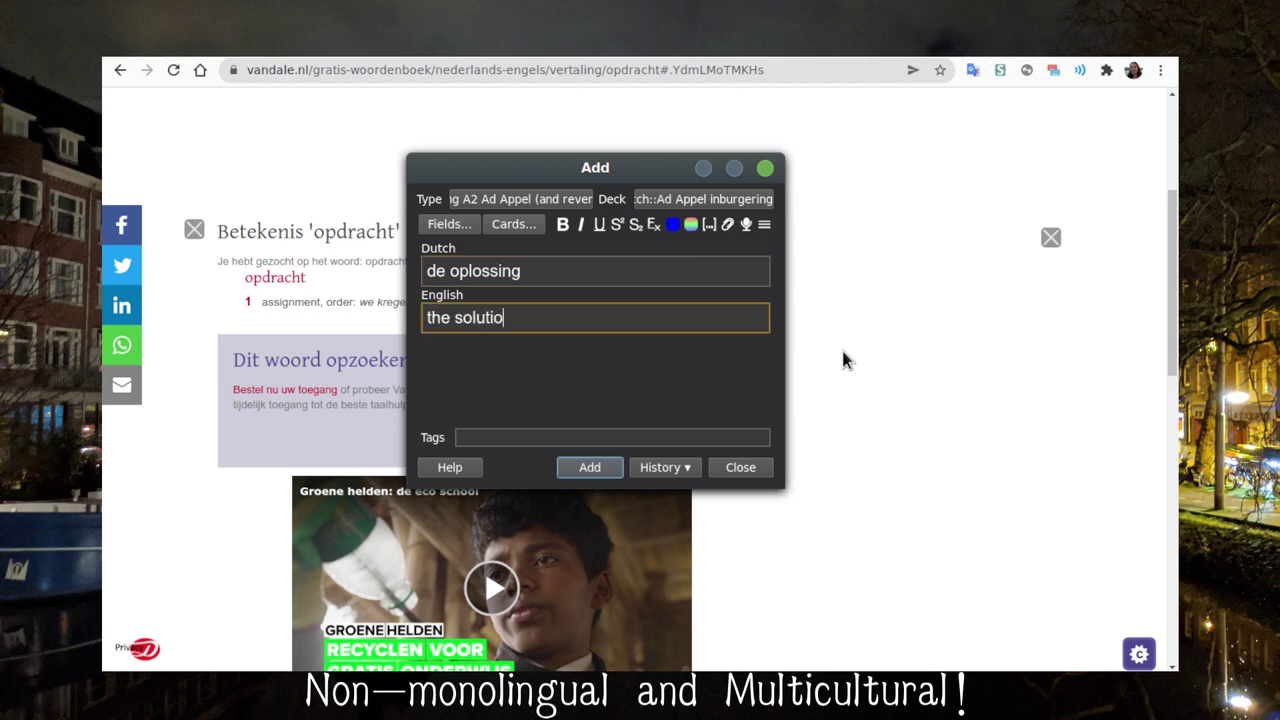
key("ctrl+Return")
Add a note with "de fout" as the Dutch text and "the mistake" as the English text
type("de fout")
key("Tab")
type("the")
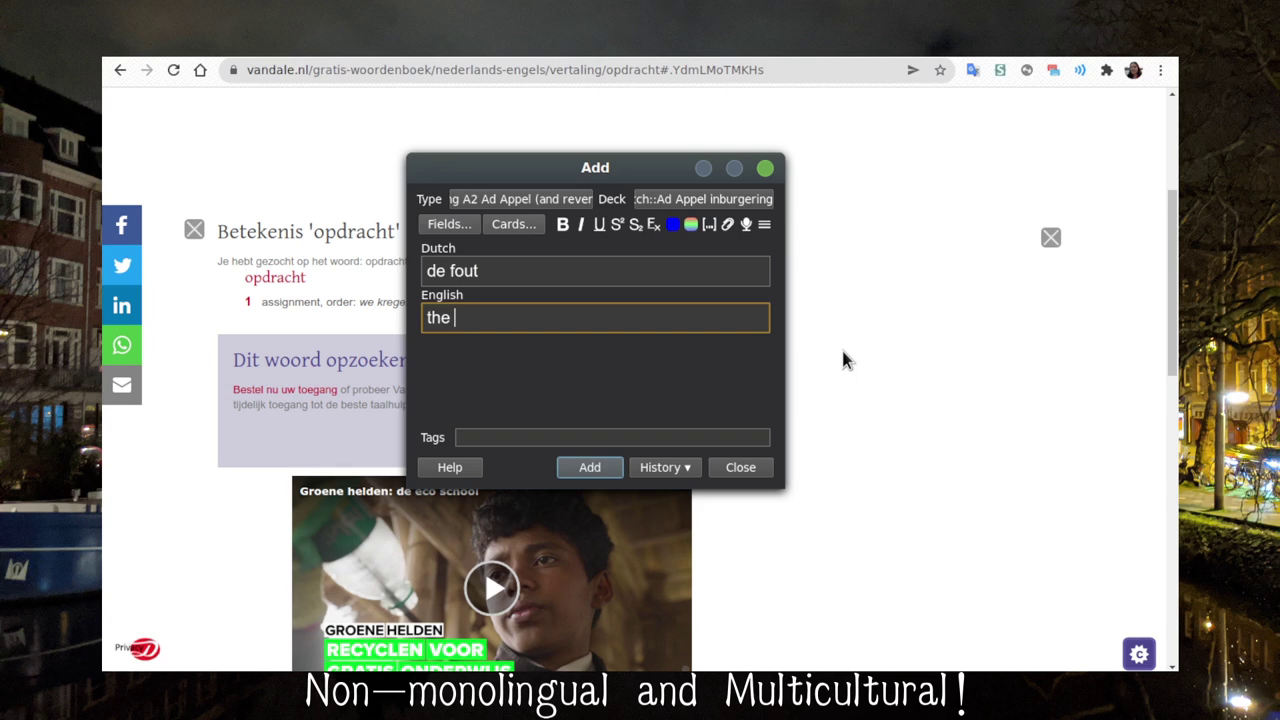
type(" mistake")
key("ctrl+Return")
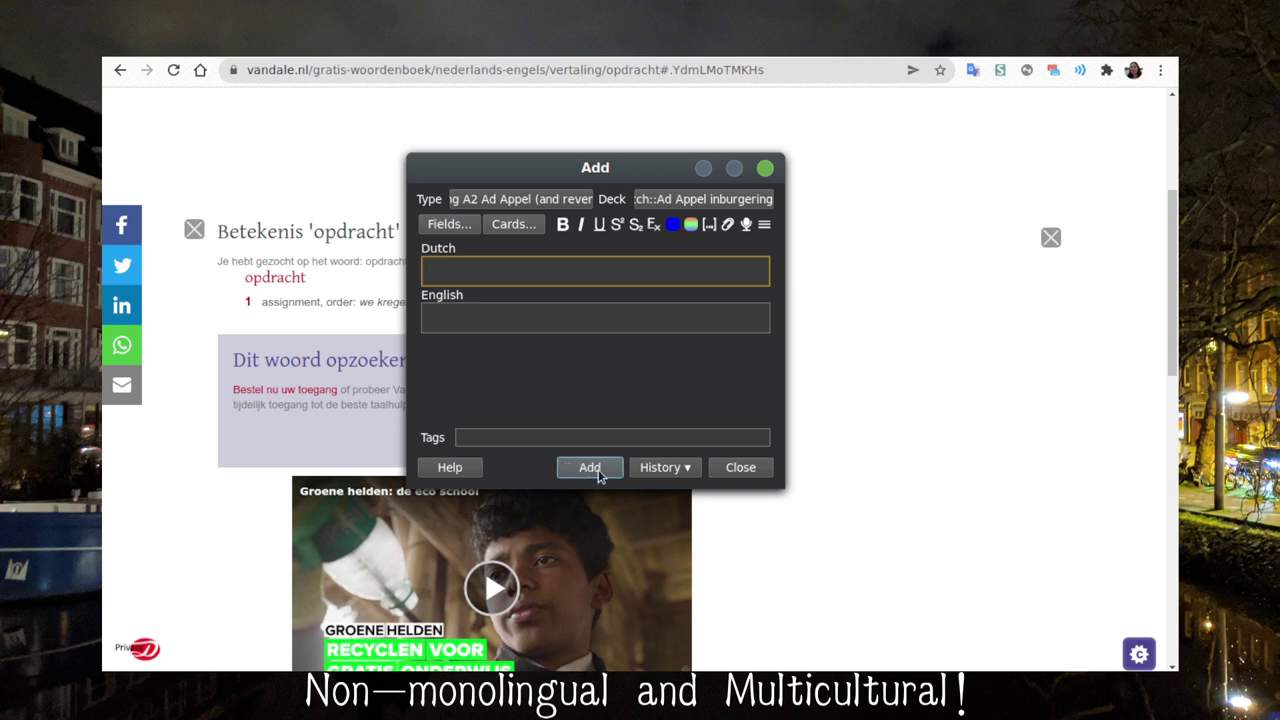
Reopen the just-added "de fout" note from the history and change its English text to "the mistake/error"
left_click(662, 467)
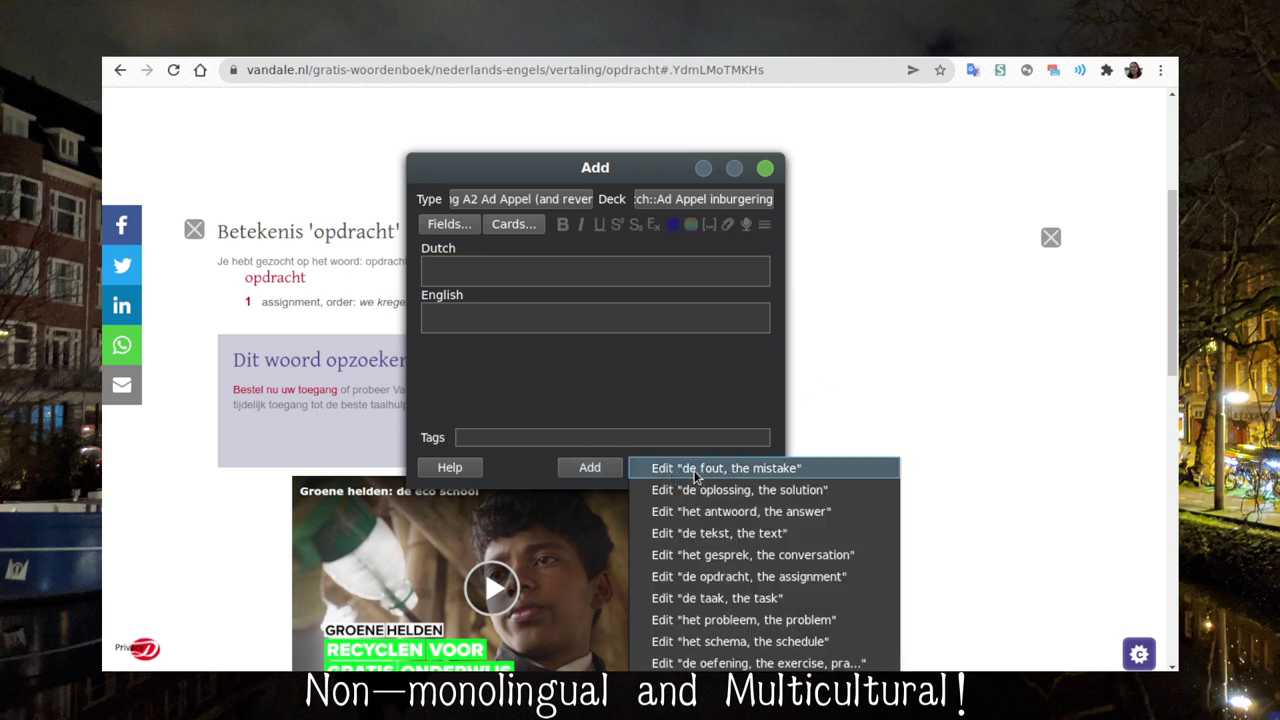
left_click(694, 469)
left_click(479, 397)
type("/error")
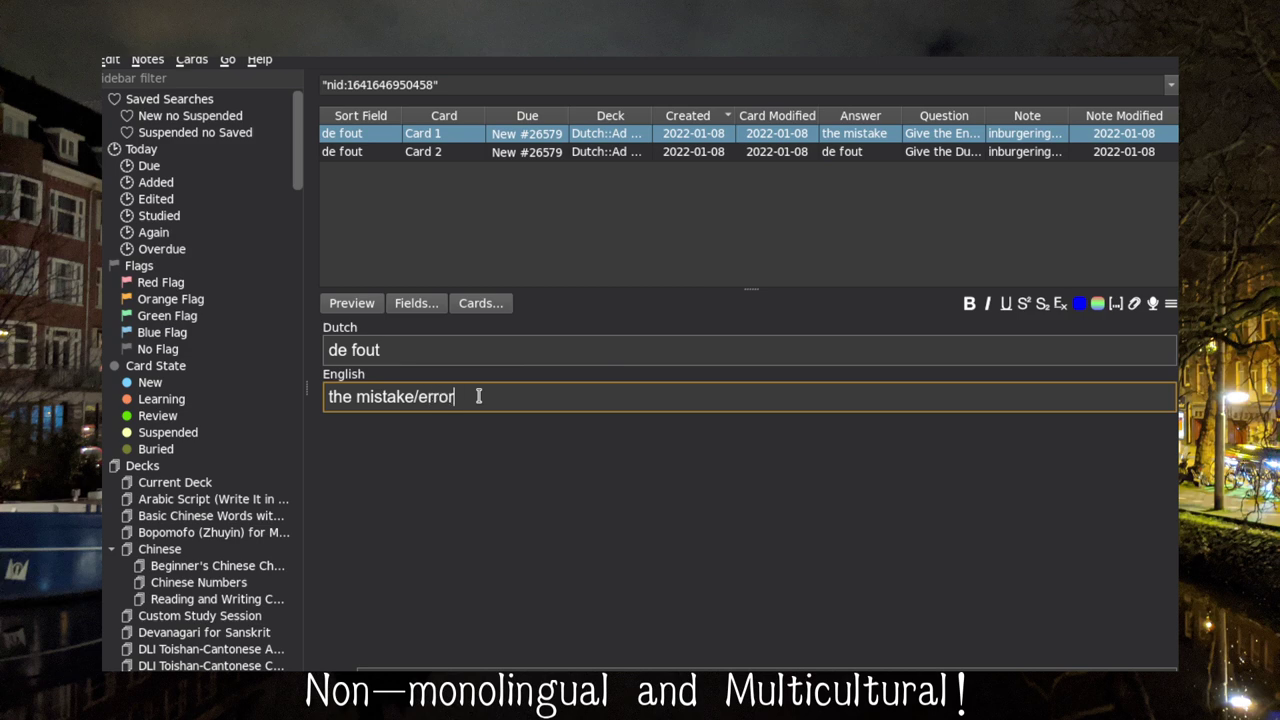
key("Escape")
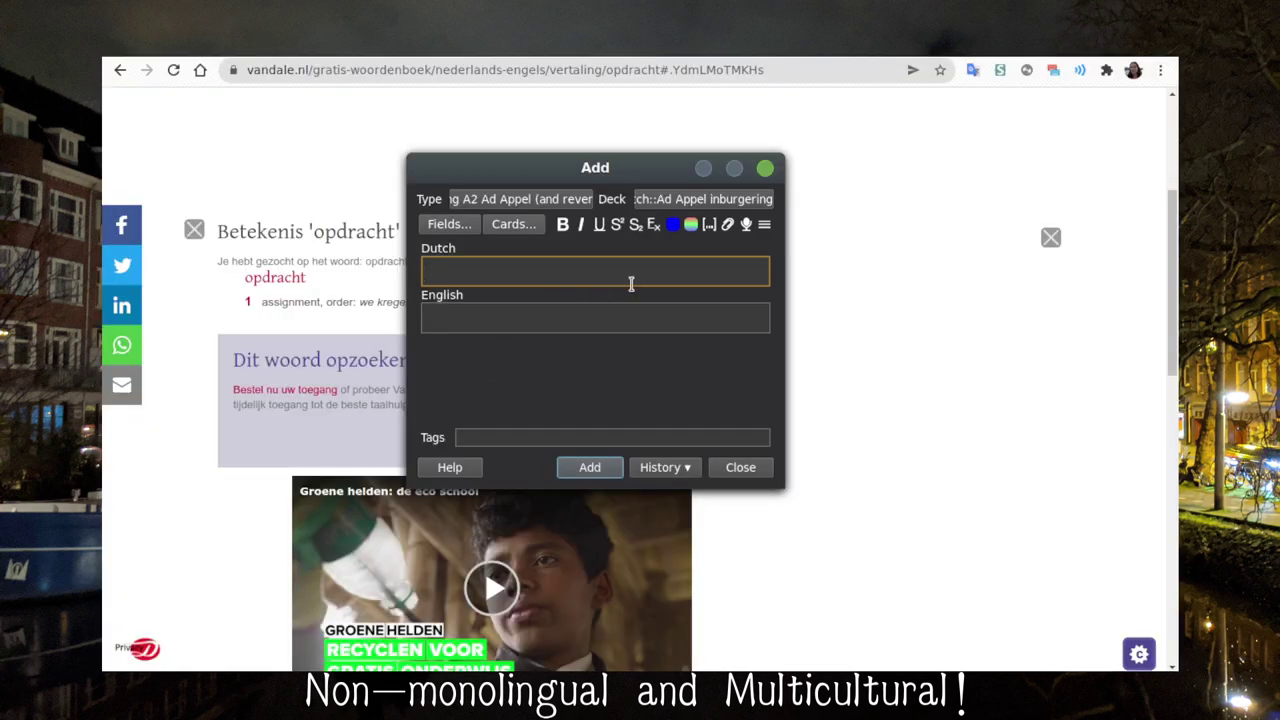
Add a note pairing Dutch "het resultaat" with English "the result", checking the term with the Google Translate extension
type("het resul")
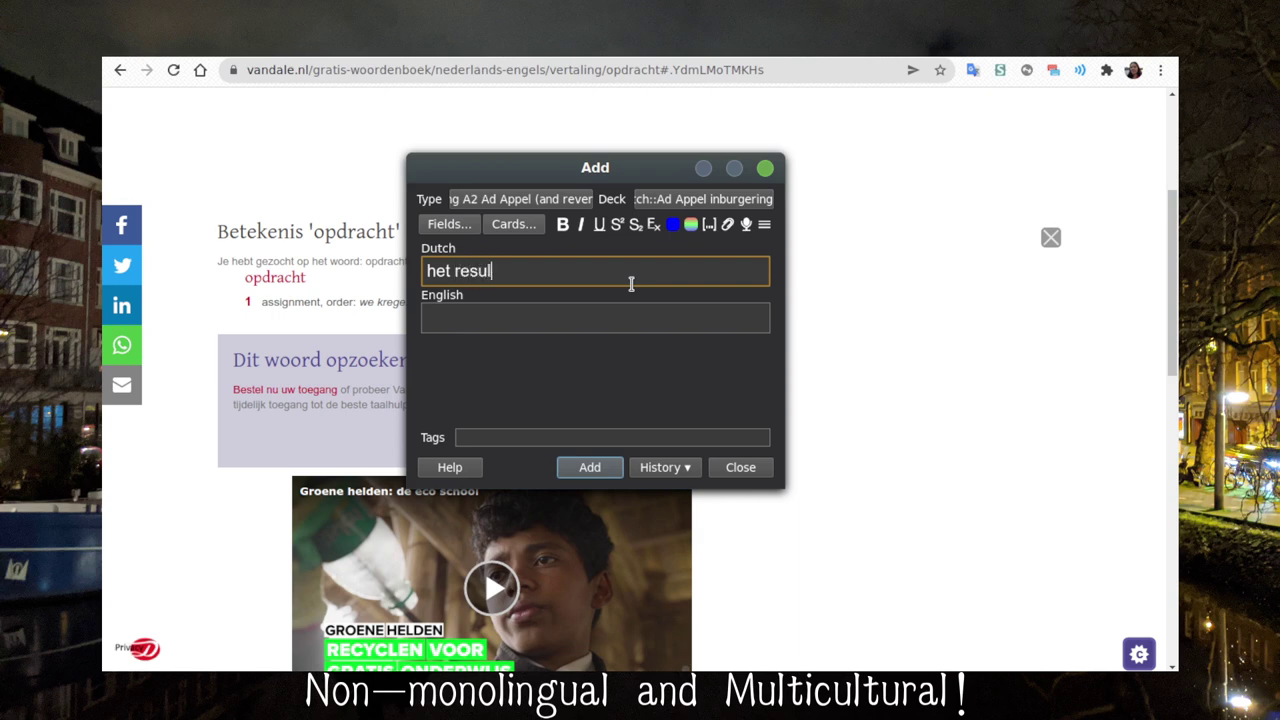
type("taat")
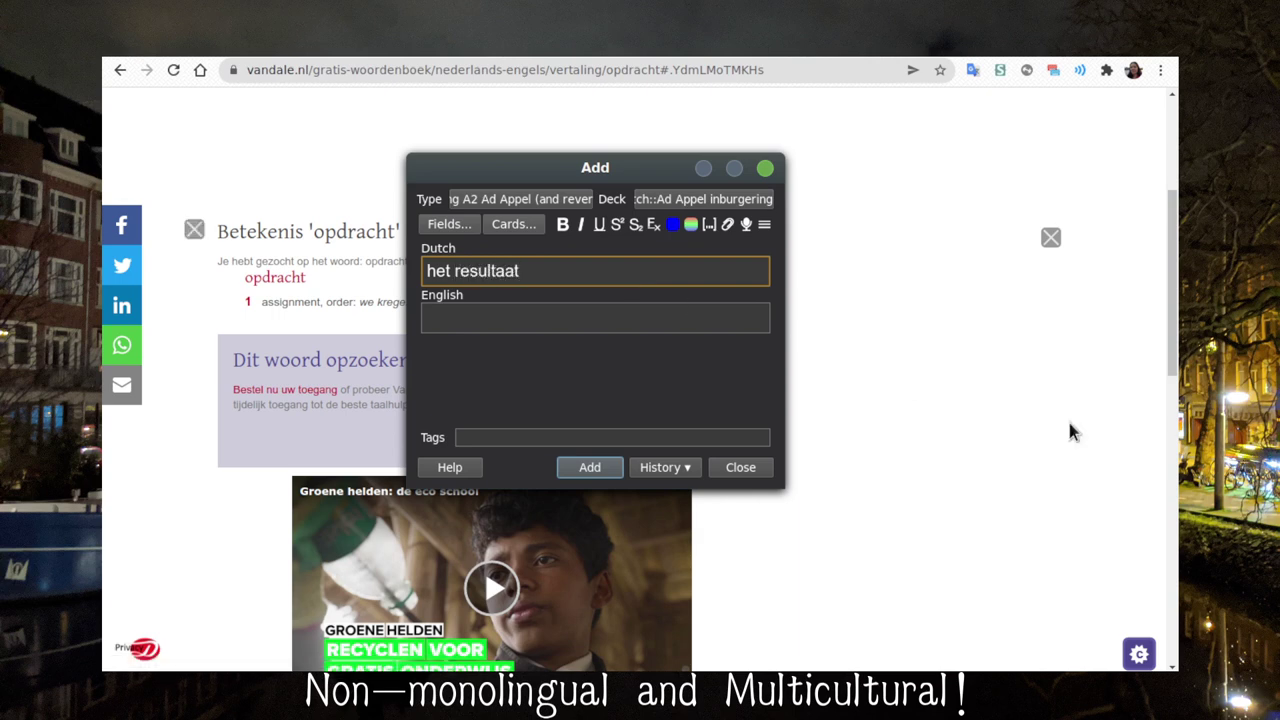
key("alt+Tab")
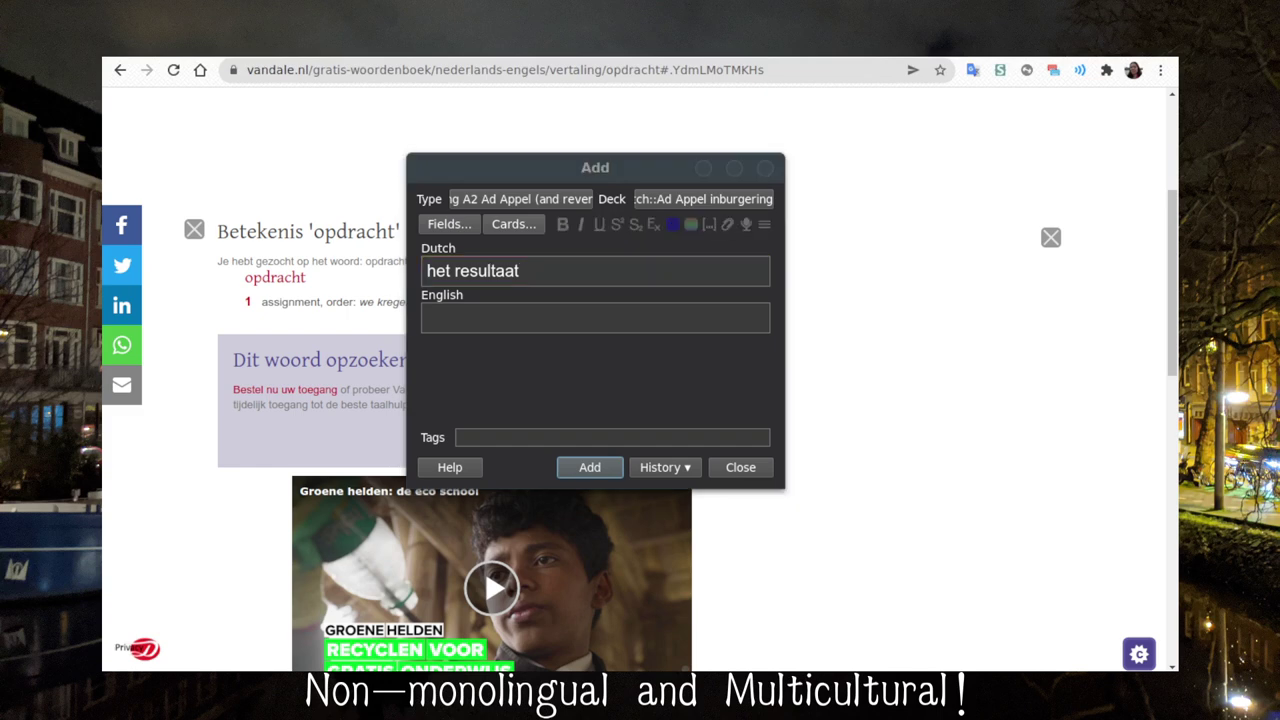
left_click(492, 317)
type("the result")
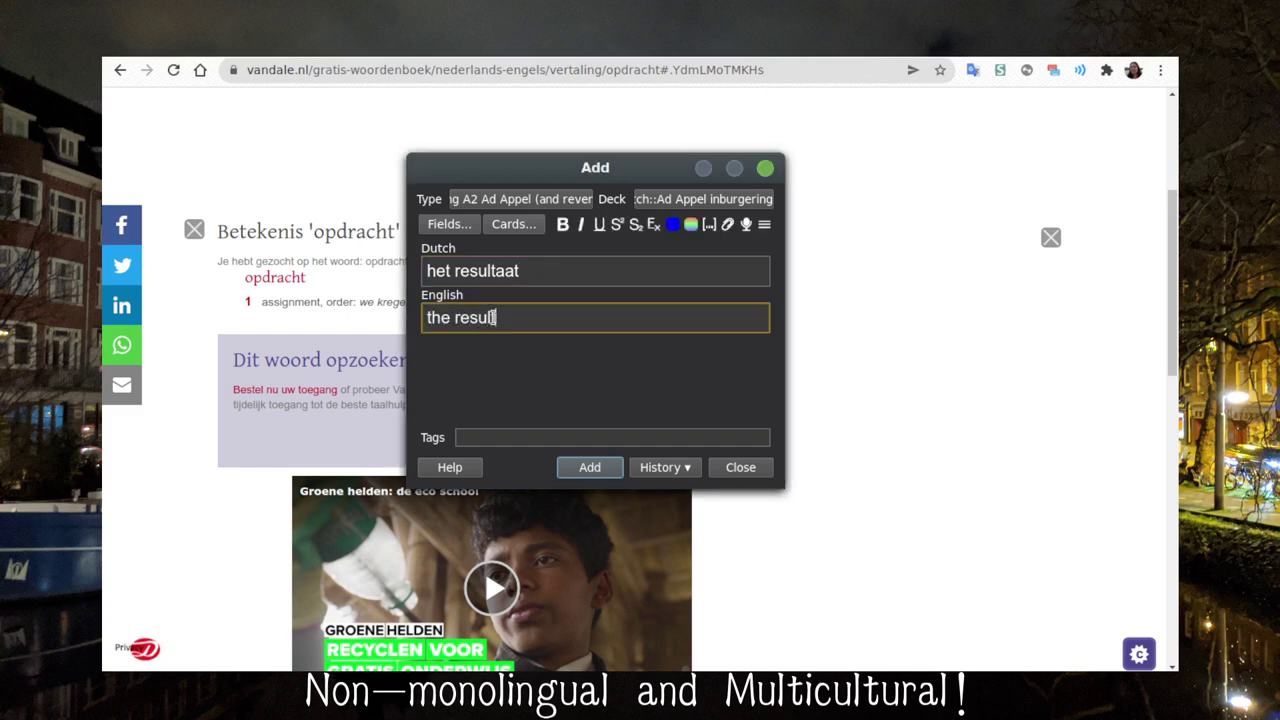
left_click(970, 72)
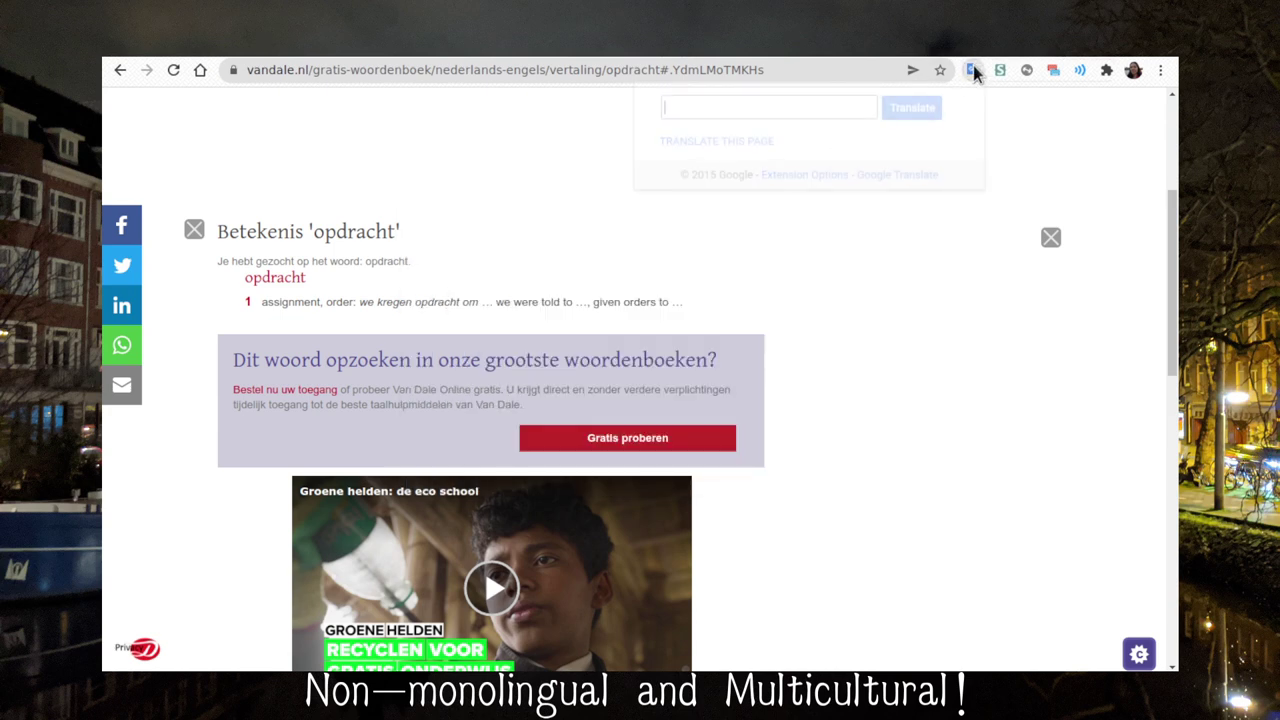
type("het resultaat")
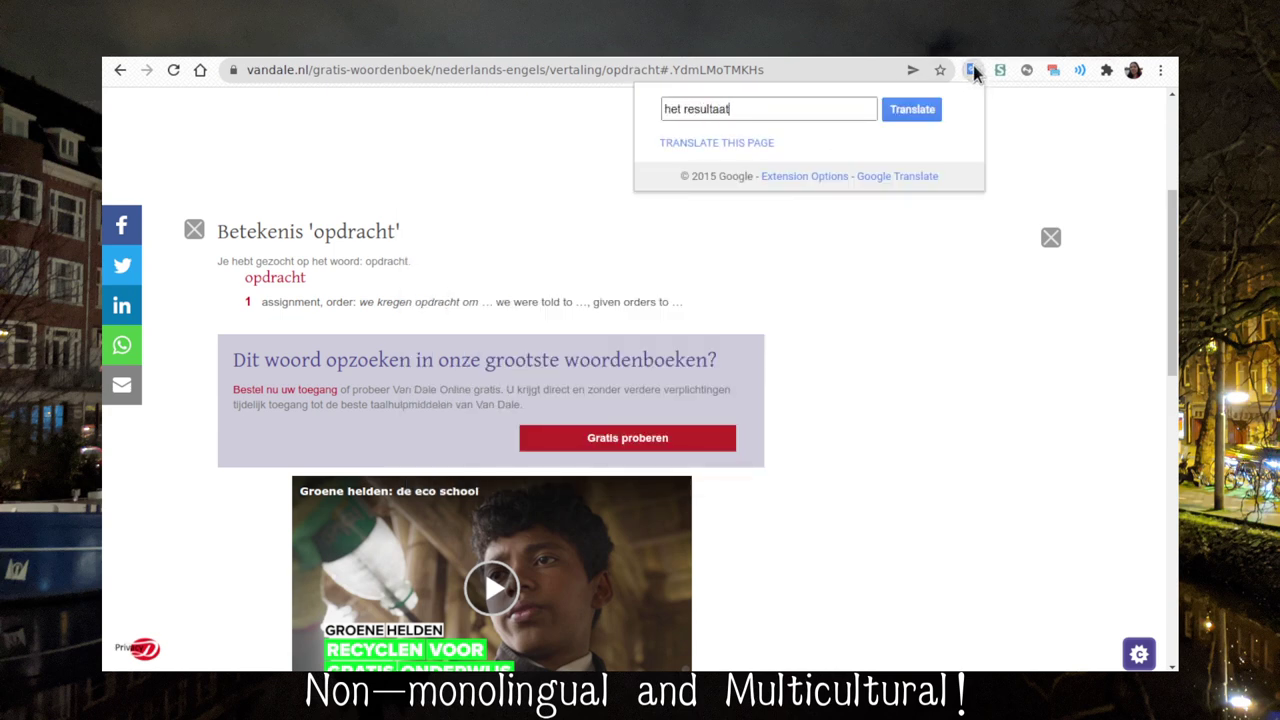
key("Return")
key("alt+Tab")
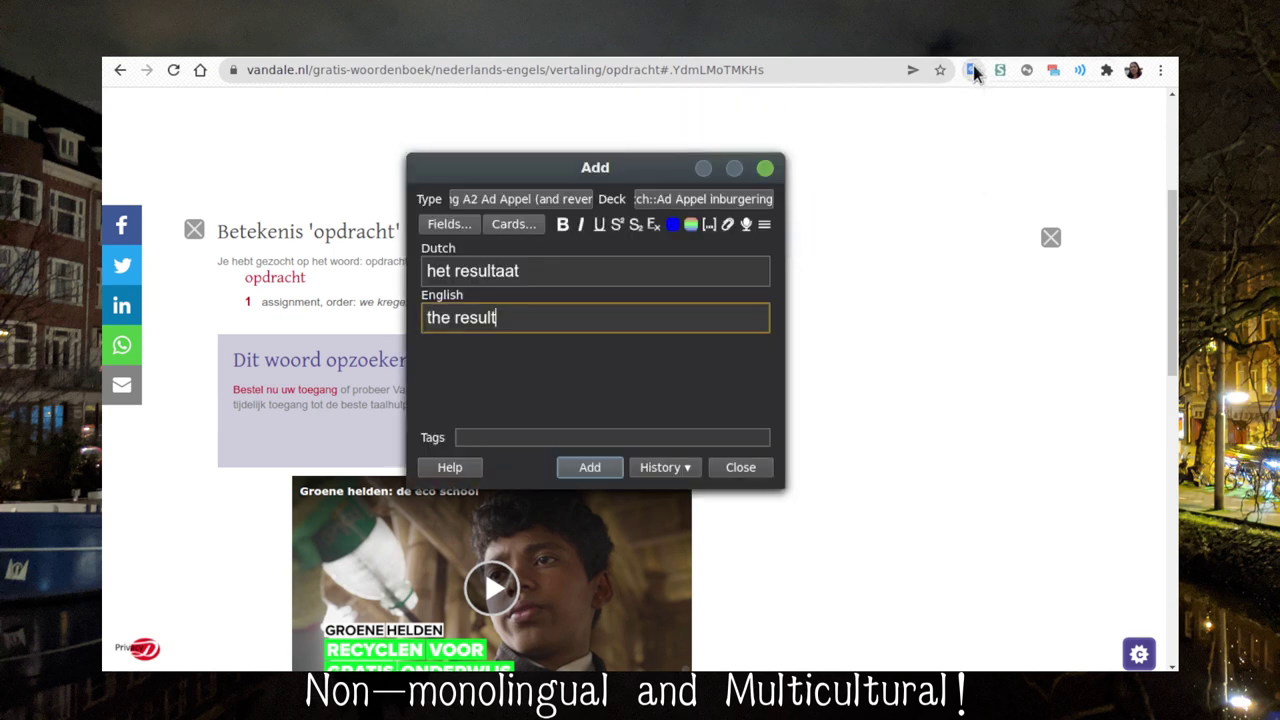
left_click(590, 467)
Add a note with "leren" as the Dutch text and "to learn" as the English text
type("leren")
key("Tab")
type("to learn")
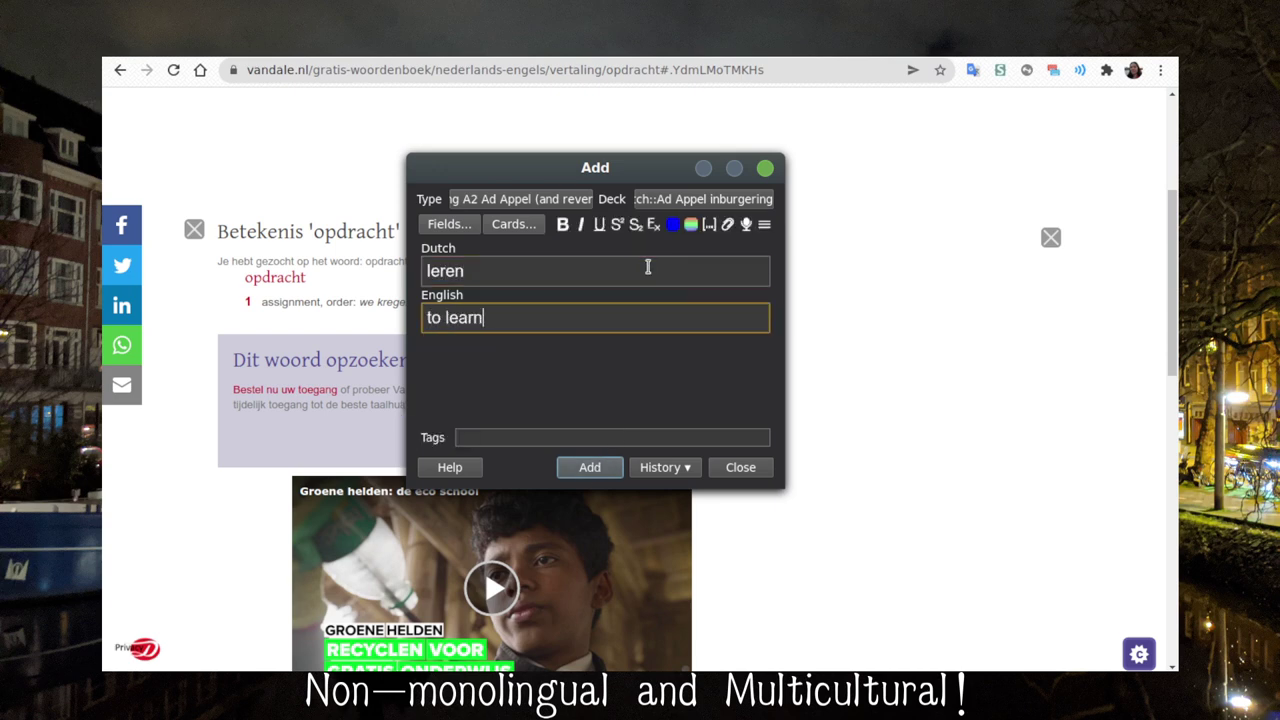
key("ctrl+Return")
Add a note with "oefenen" as the Dutch text and "to practice/exercise" as the English text
type("oefenen")
key("Tab")
type("to pra")
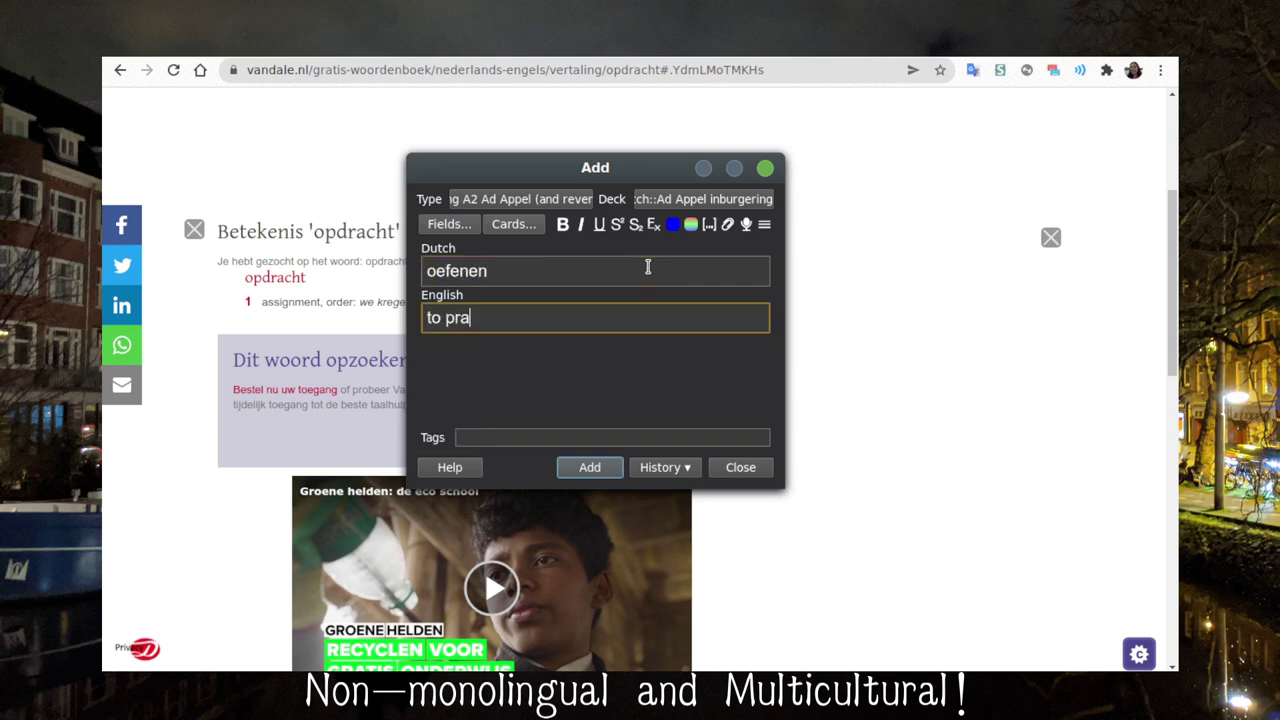
type("ctice/exercise")
key("ctrl+Return")
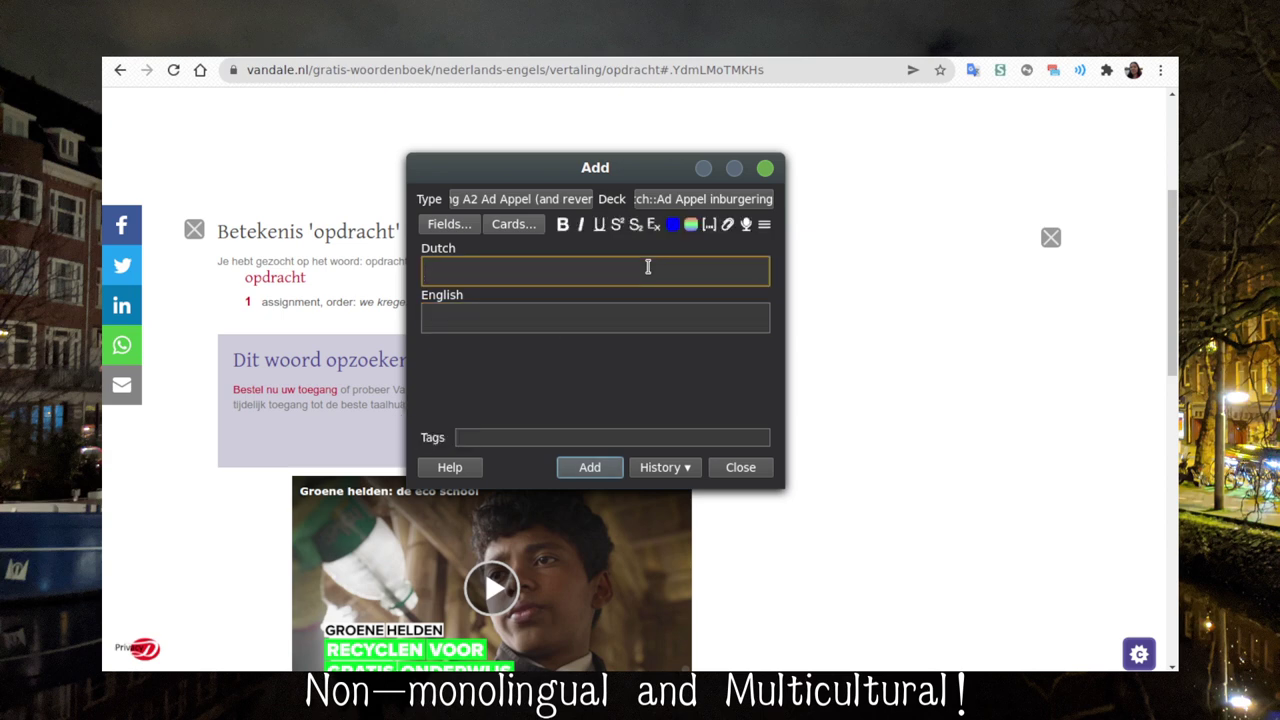
Add a note pairing Dutch "samenwerken" with English "to collaborate, cooperate", checking the term with the Google Translate extension
type("samenwerken")
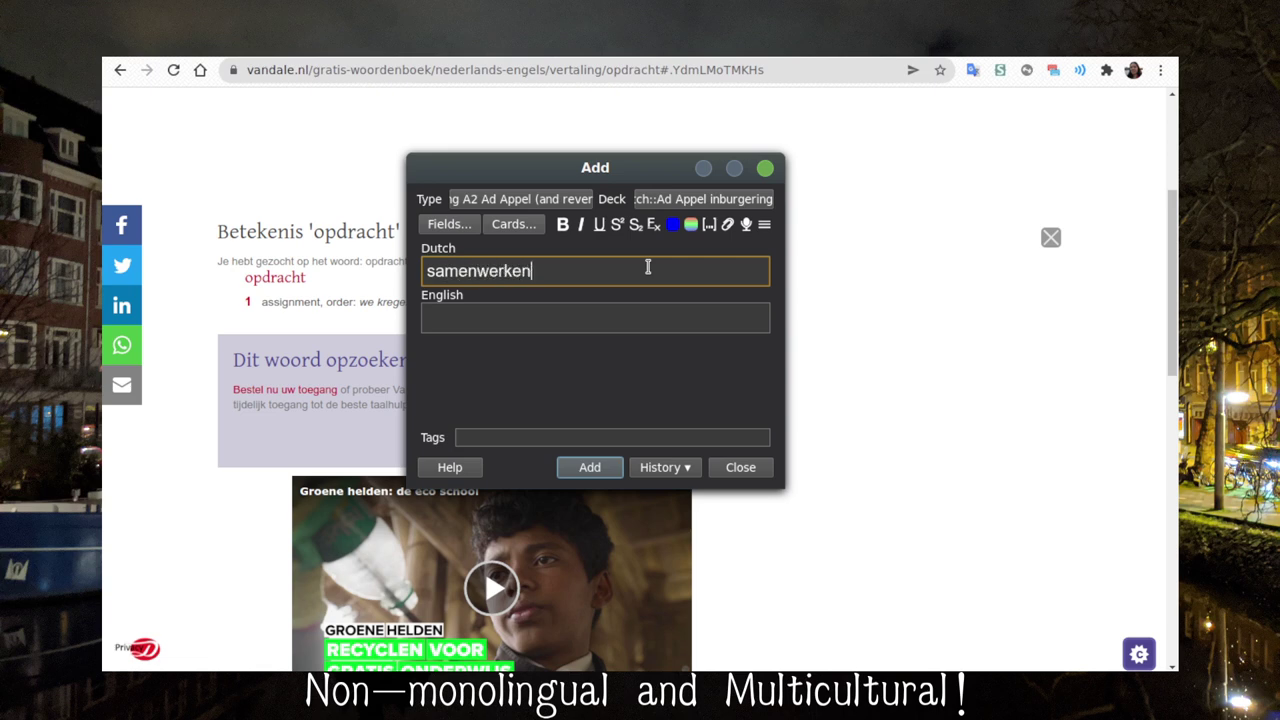
left_click(972, 72)
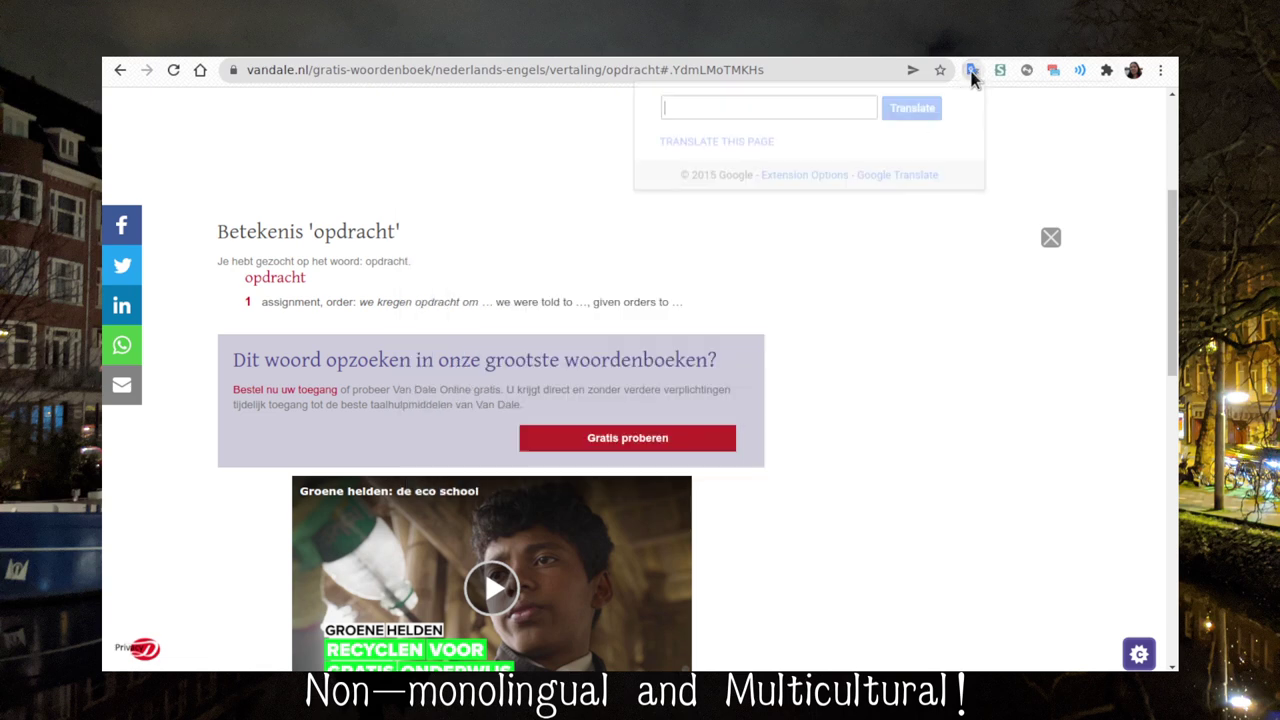
type("samenwerken")
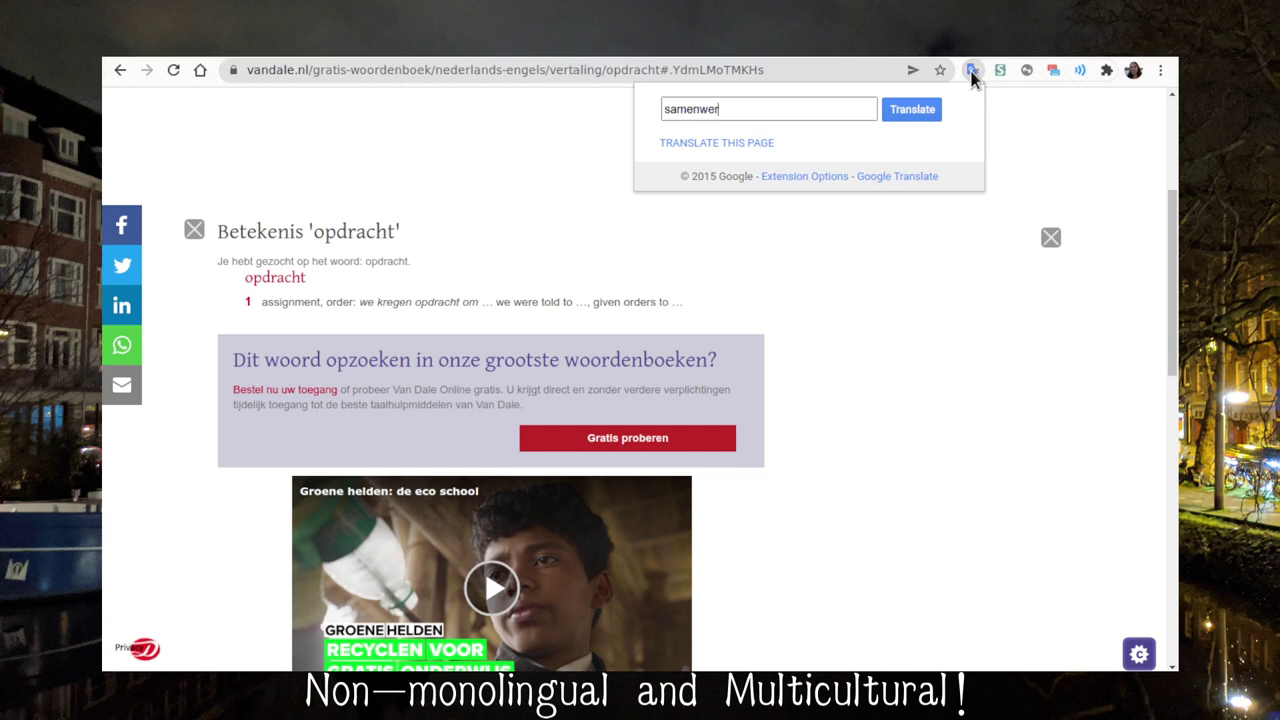
key("Return")
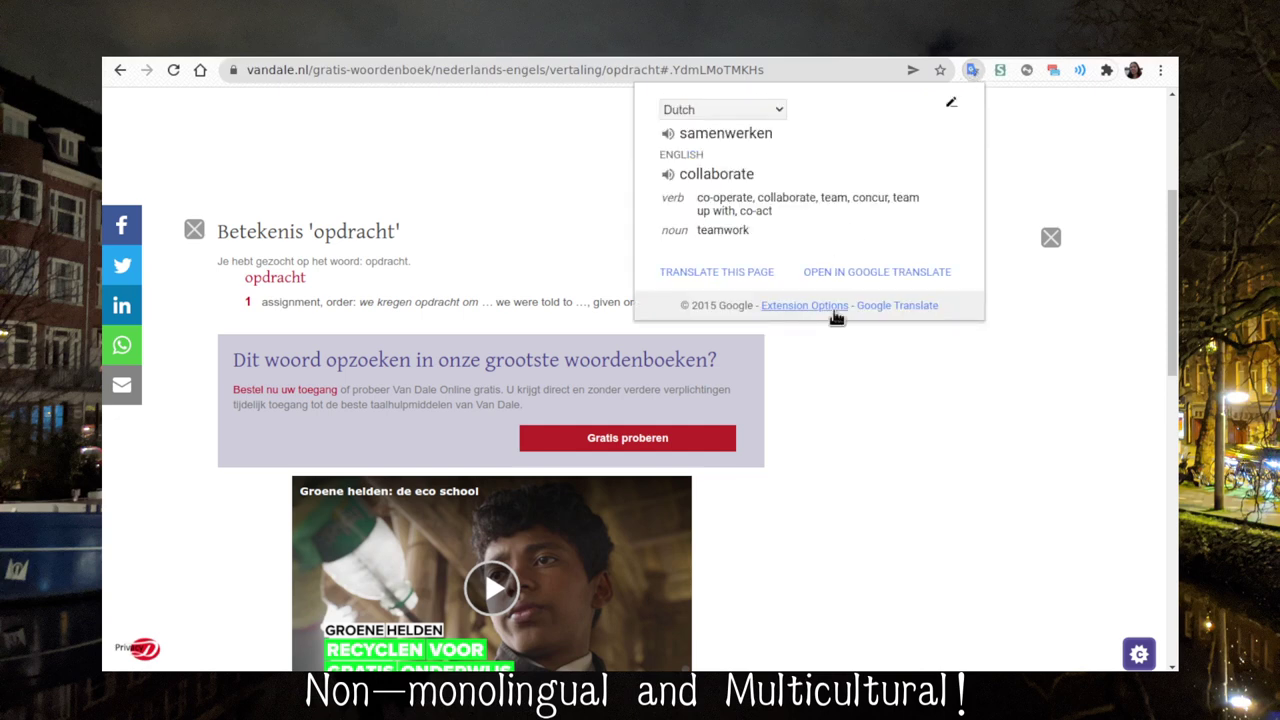
key("alt+Tab")
key("Tab")
type("to collaborate, cooperate")
key("ctrl+Return")
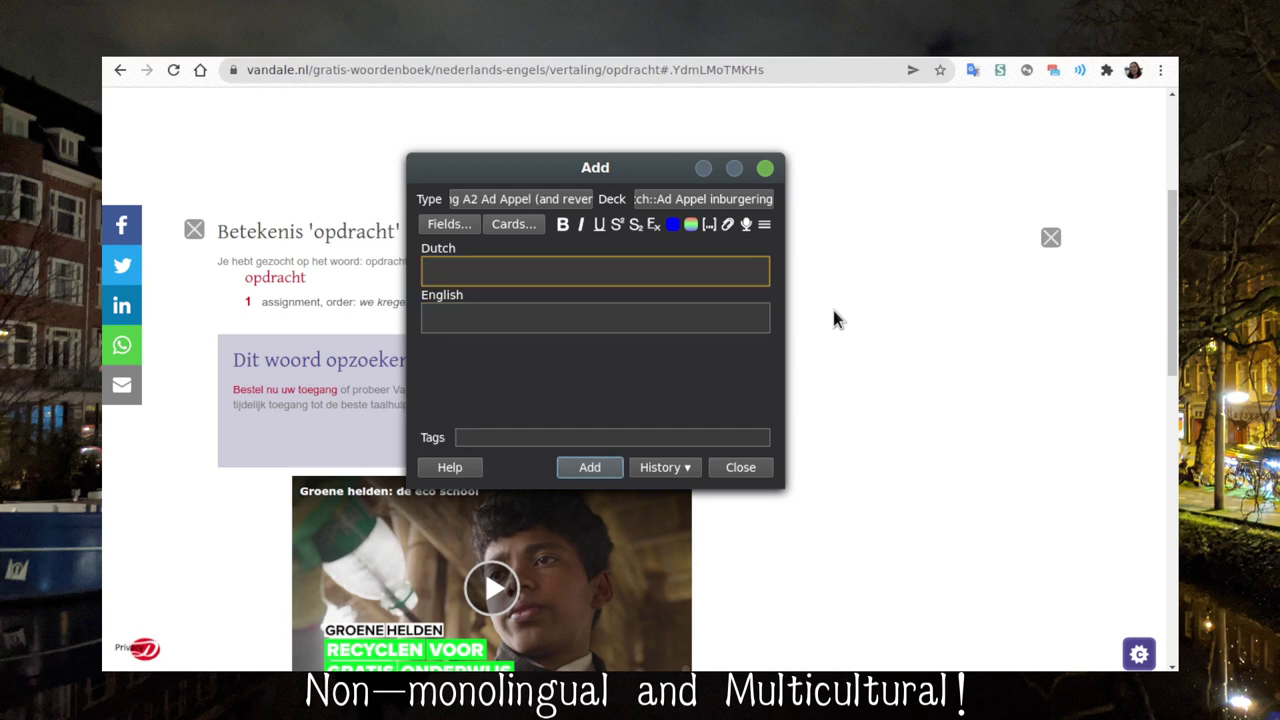
Add a note with "praten" as the Dutch text and "to talk" as the English text
type("praten")
key("Tab")
type("to talk")
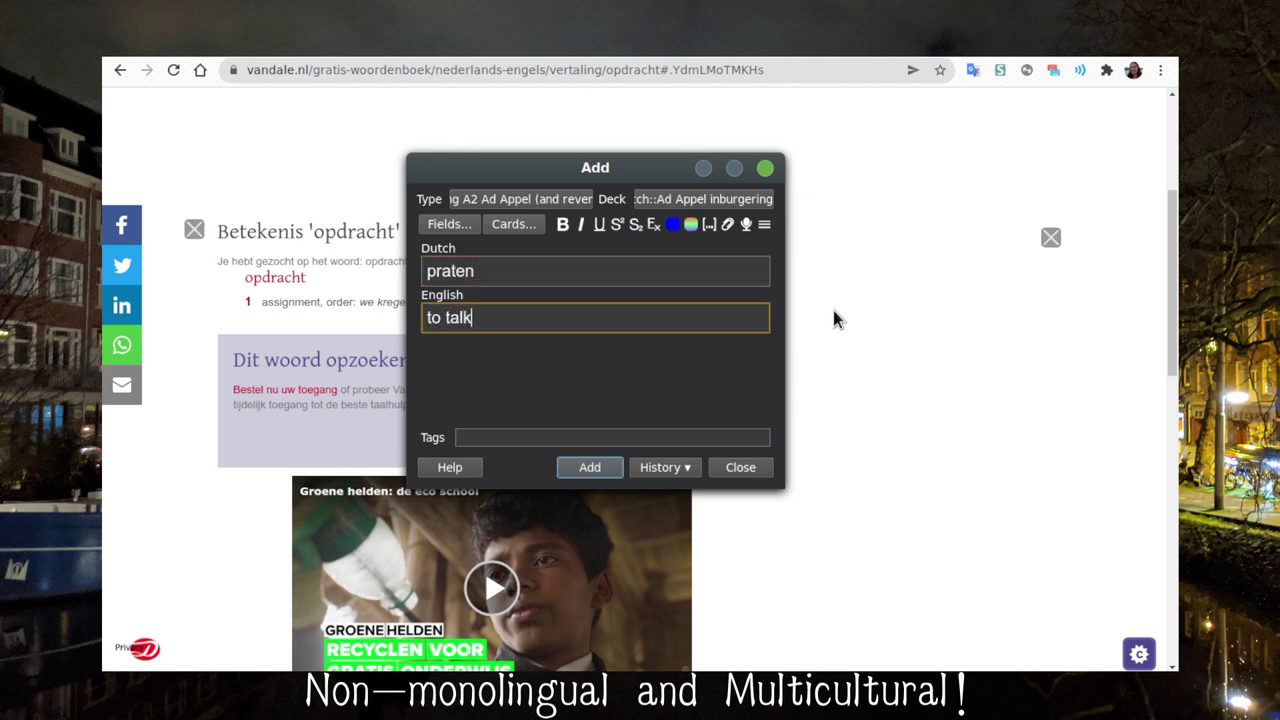
key("ctrl+Return")
Try to add a note for Dutch "maken", inspecting its duplicates in the card browser
type("maken")
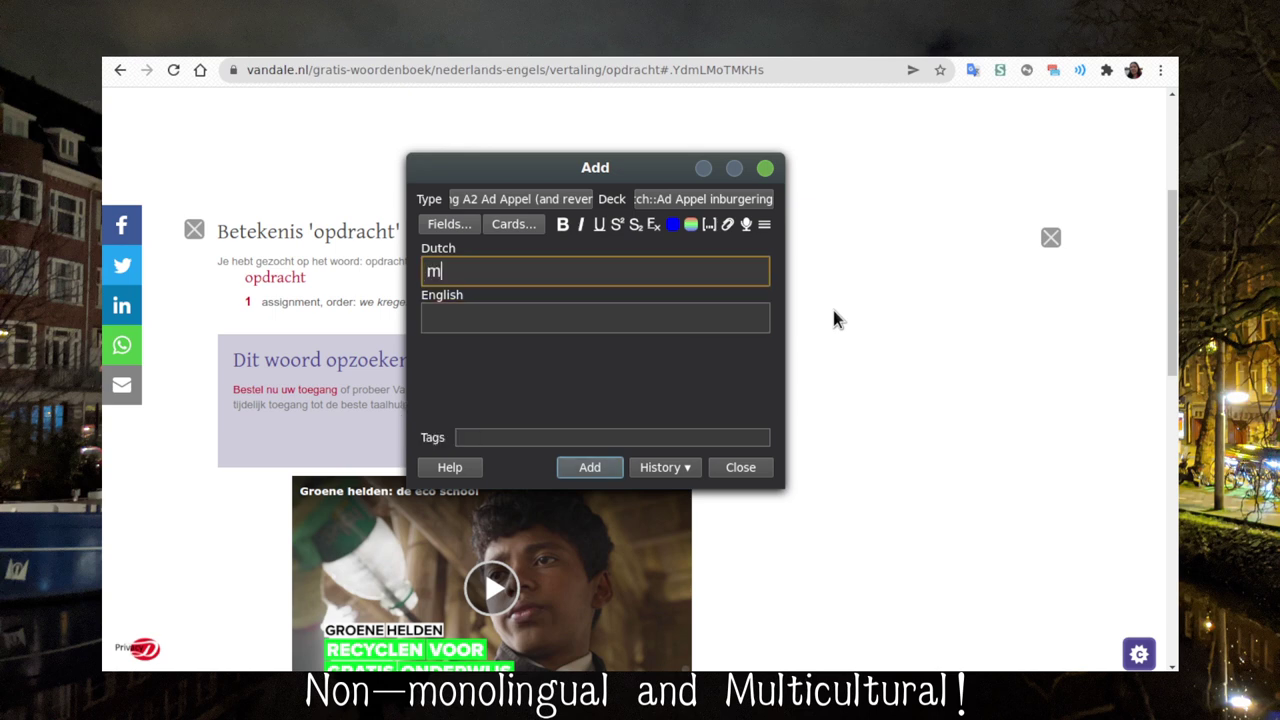
key("Tab")
type("to mak")
key("BackSpace")
key("BackSpace")
key("BackSpace")
key("BackSpace")
key("BackSpace")
key("BackSpace")
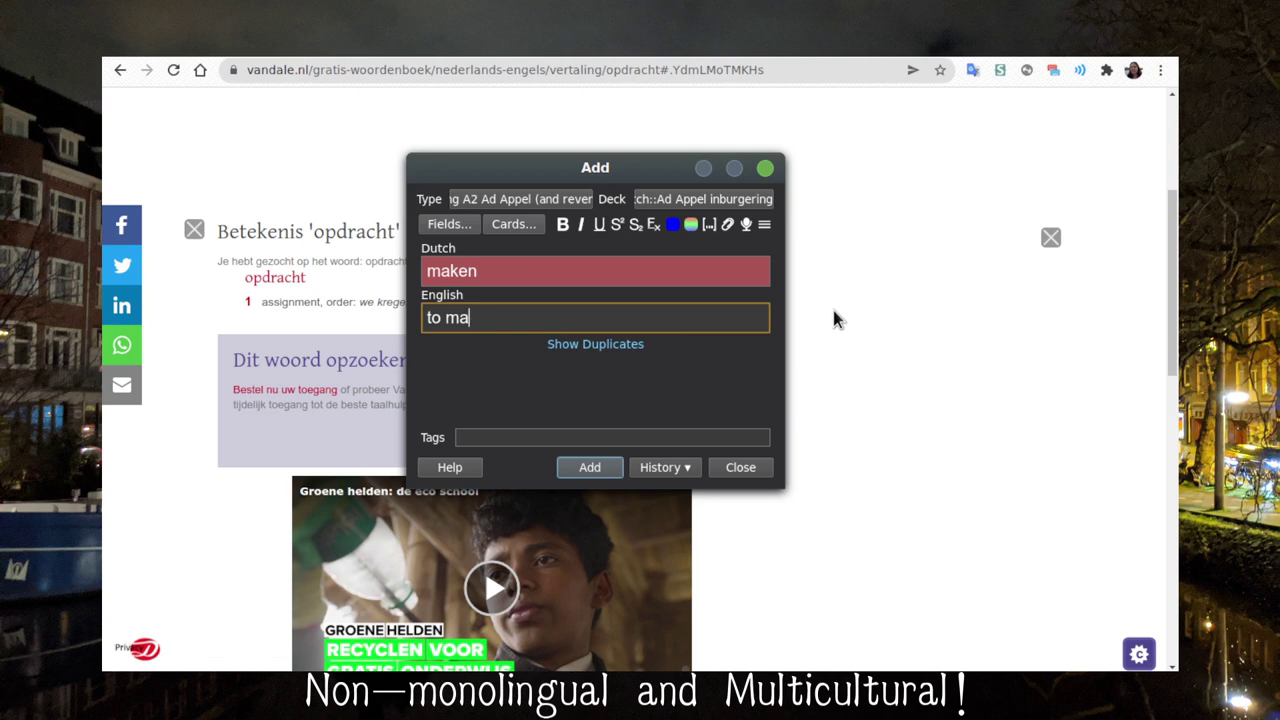
left_click(599, 349)
left_click(596, 346)
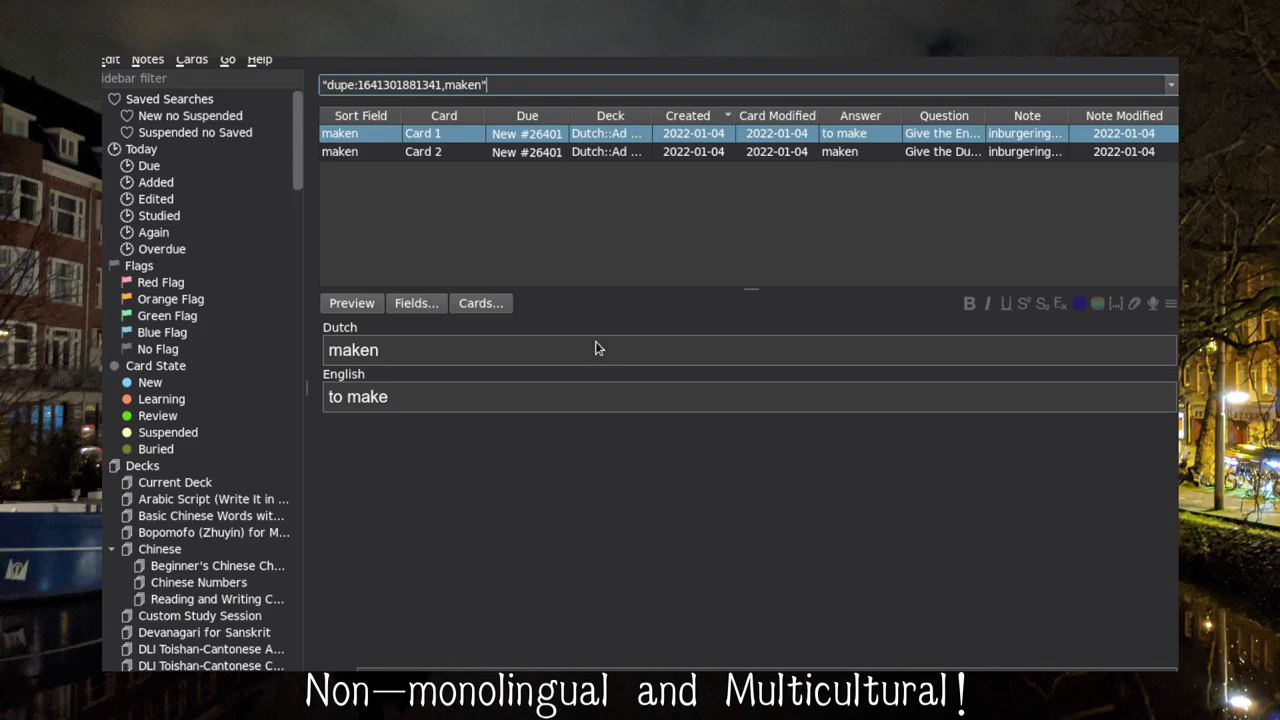
key("Escape")
left_click(643, 280)
key("BackSpace")
key("BackSpace")
key("BackSpace")
key("BackSpace")
key("BackSpace")
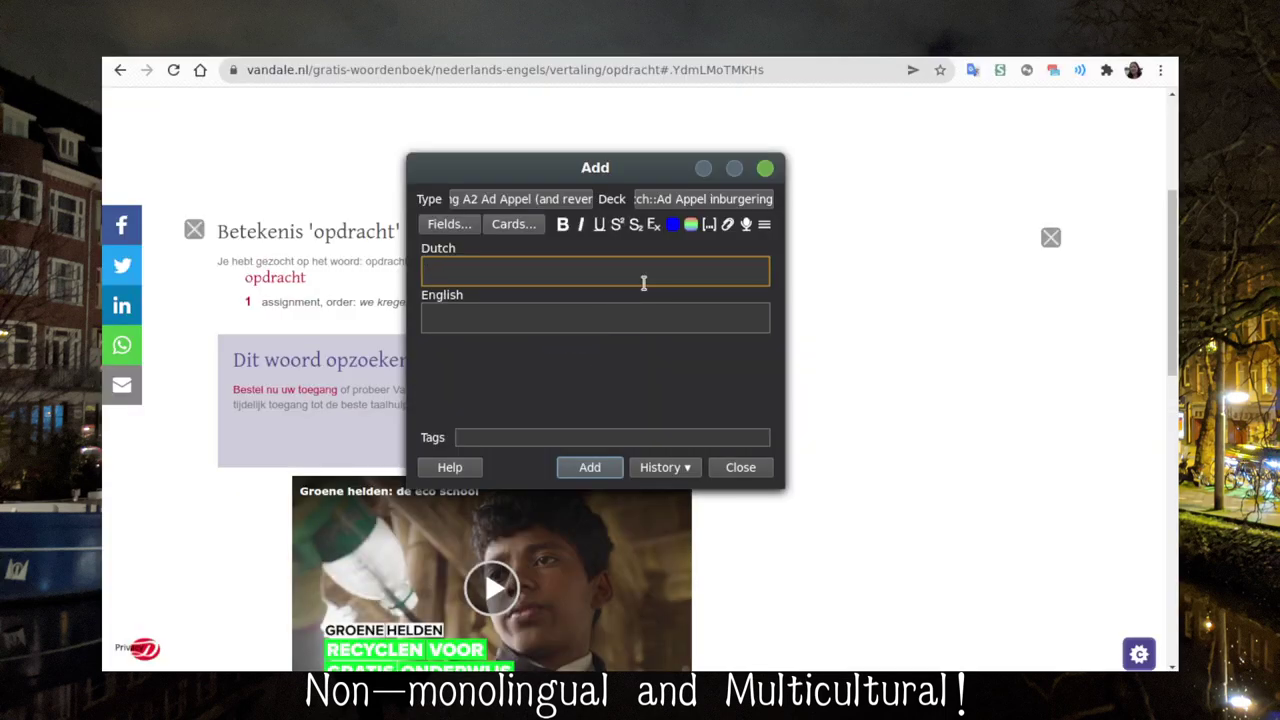
Fill in a note with Dutch "nakijken" and English "to review", checking the verb with the Google Translate extension
type("nakijken")
key("Tab")
type("to review")
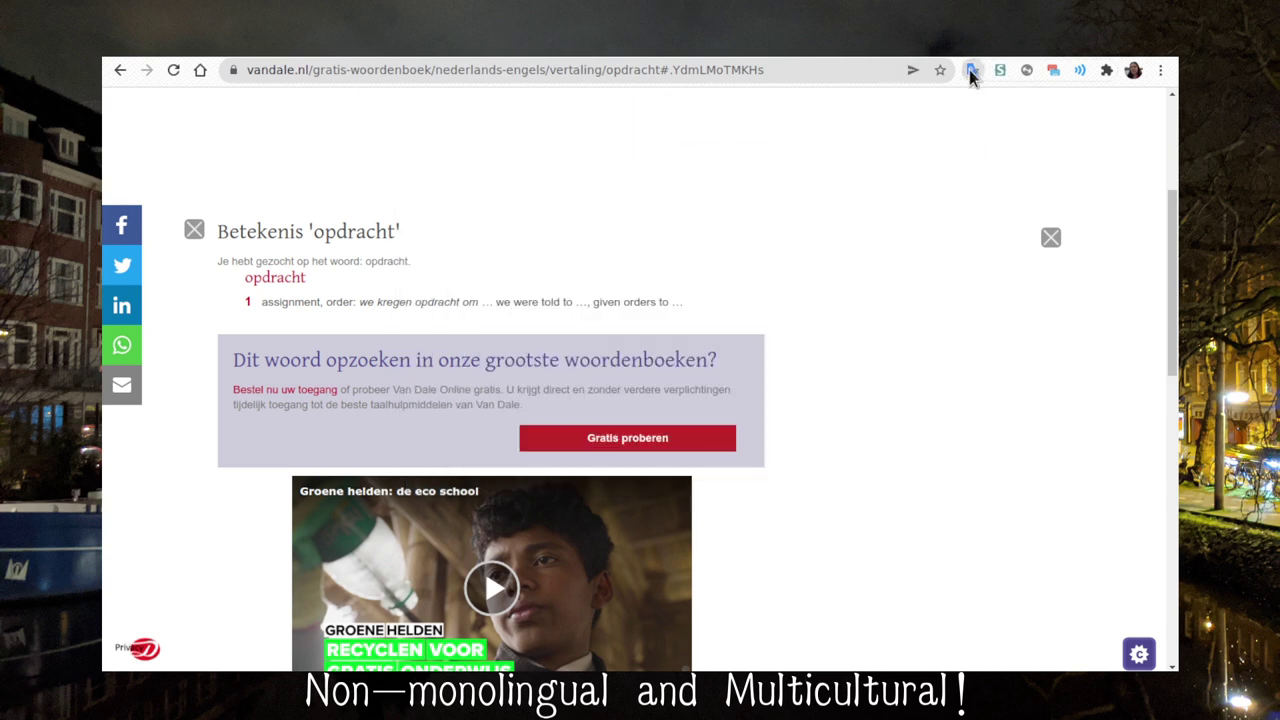
left_click(970, 70)
type("kjk")
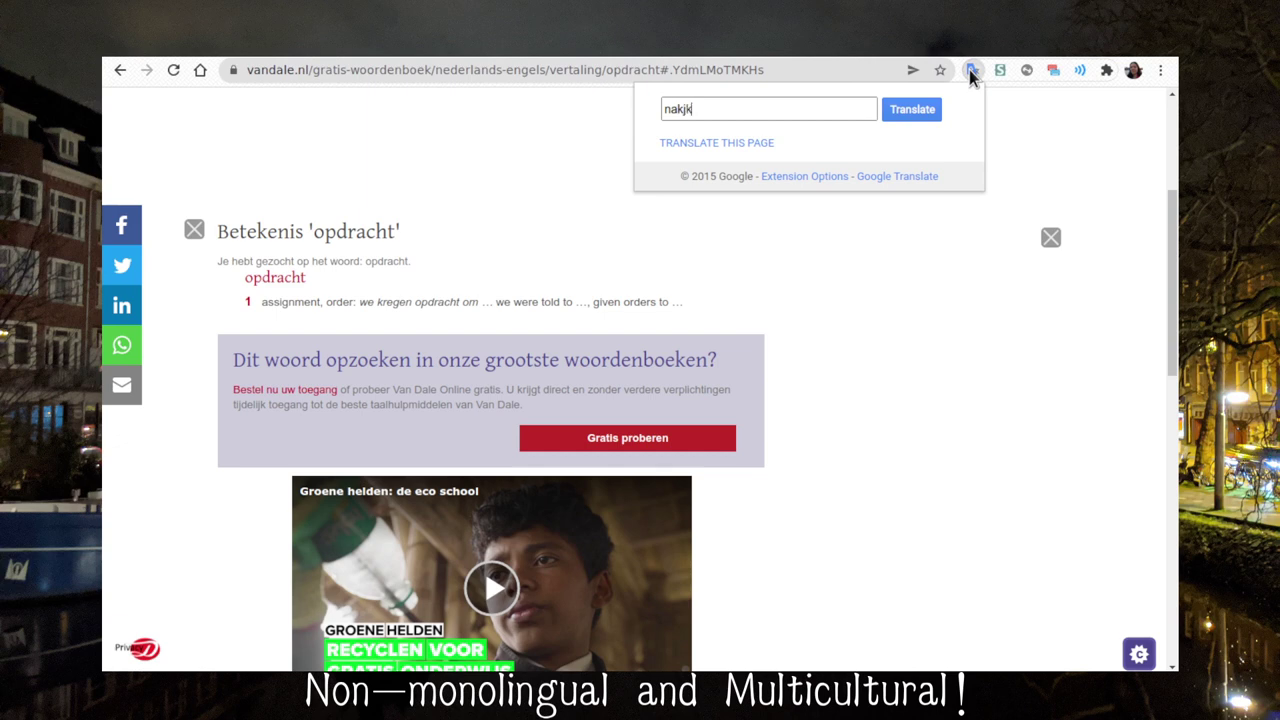
key("BackSpace")
key("BackSpace")
type("ijken")
key("Return")
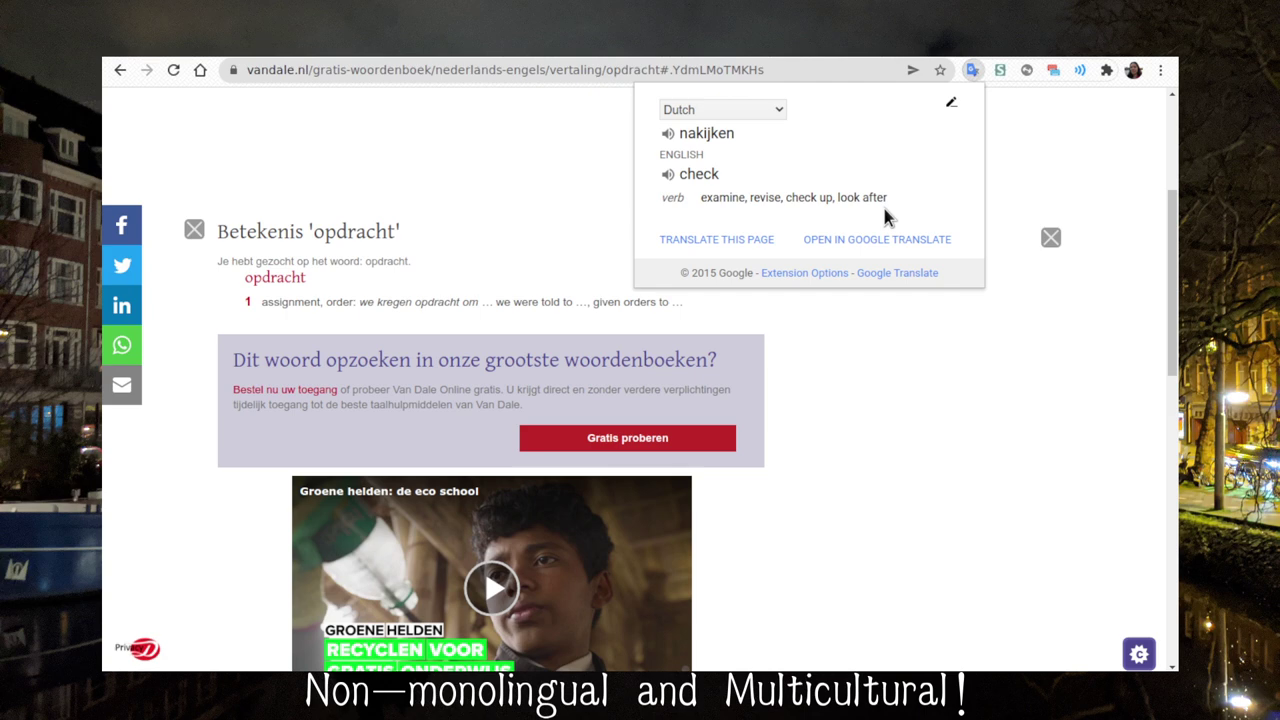
key("alt+Tab")
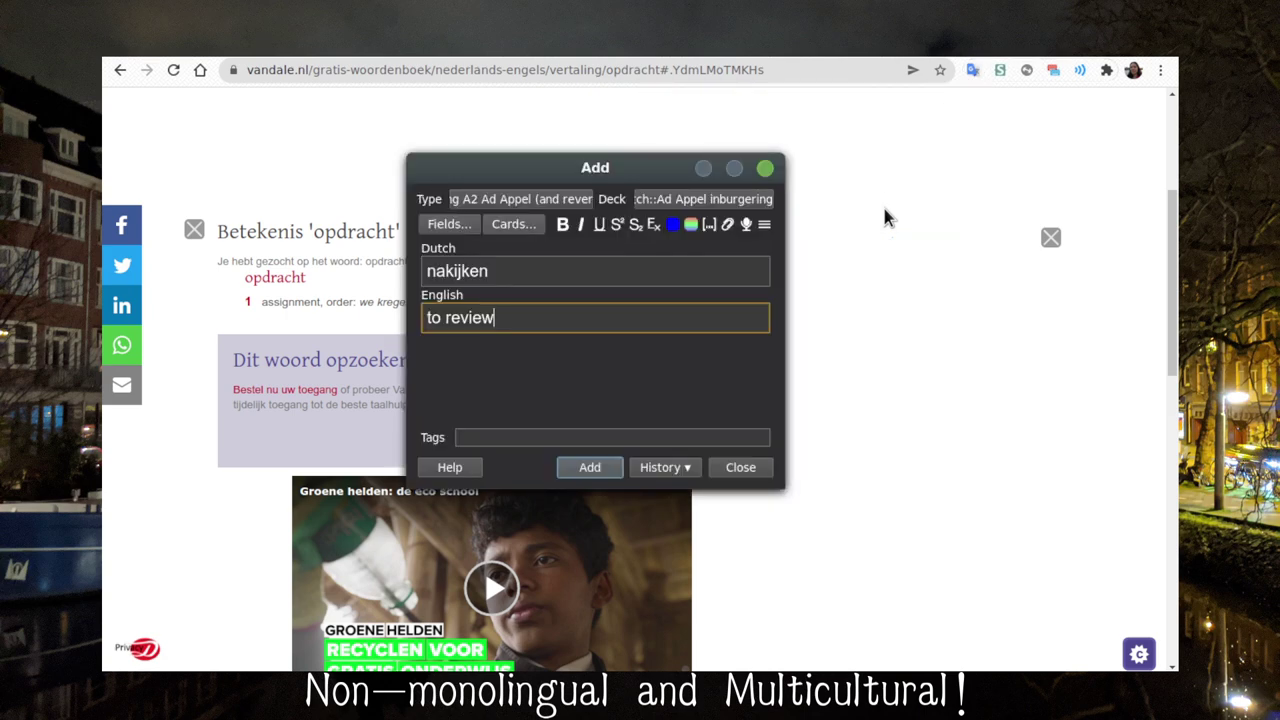
type("/re")
key("BackSpace")
key("BackSpace")
type("rev")
key("BackSpace")
key("BackSpace")
key("BackSpace")
key("BackSpace")
Add the filled-in "nakijken" note to the deck
key("alt+Tab")
key("alt+Tab")
key("ctrl+Return")
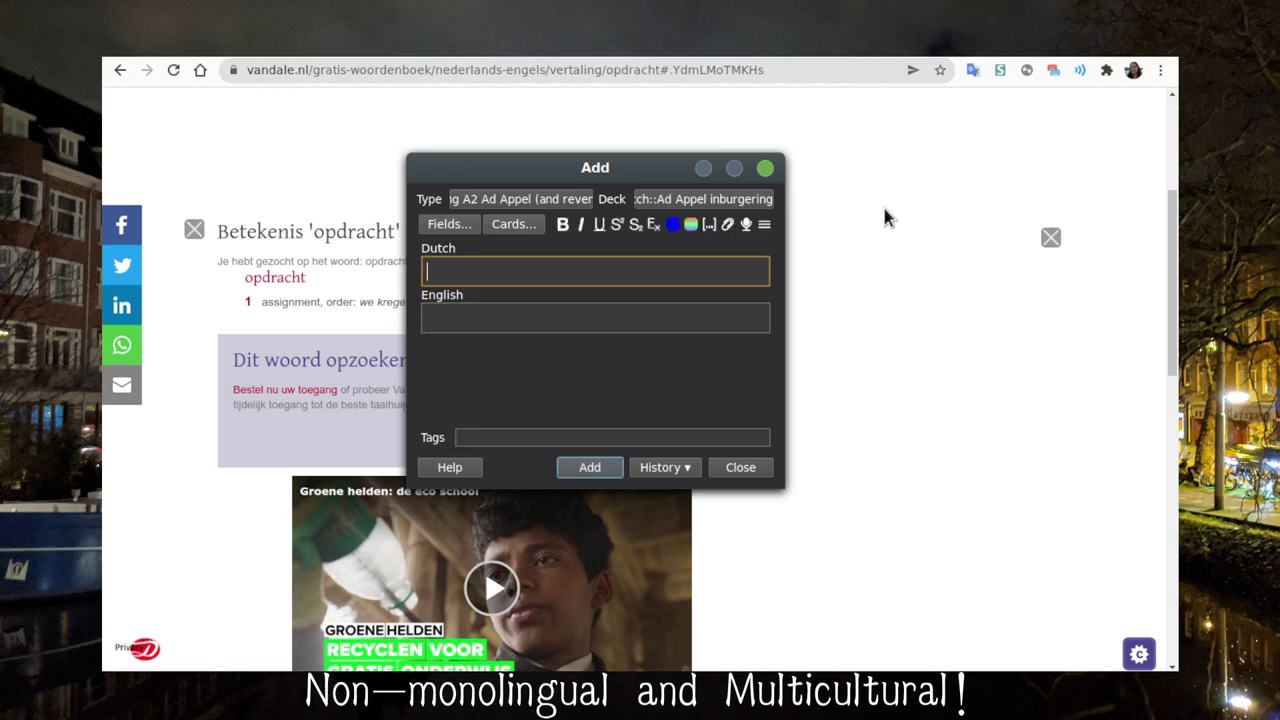
Add a note with "luisteren" as the Dutch text and "to listen" as the English text
type("luisteren")
key("Tab")
type("to listen")
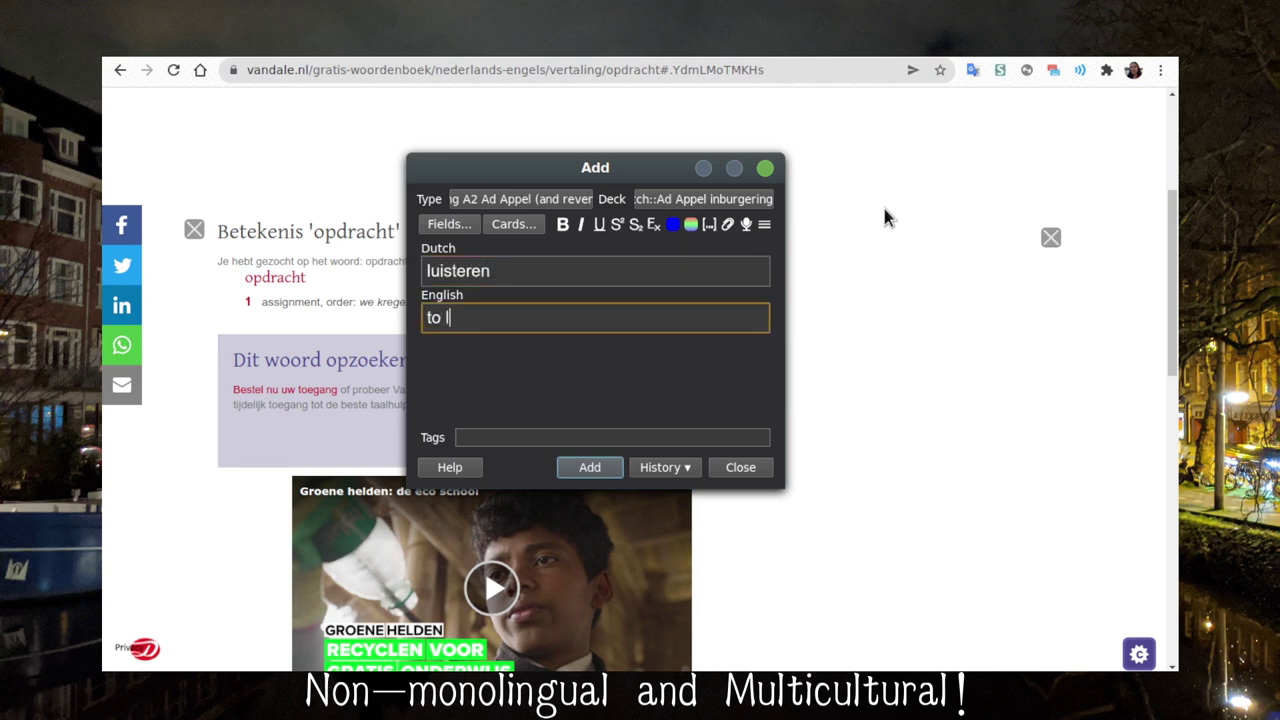
key("ctrl+Return")
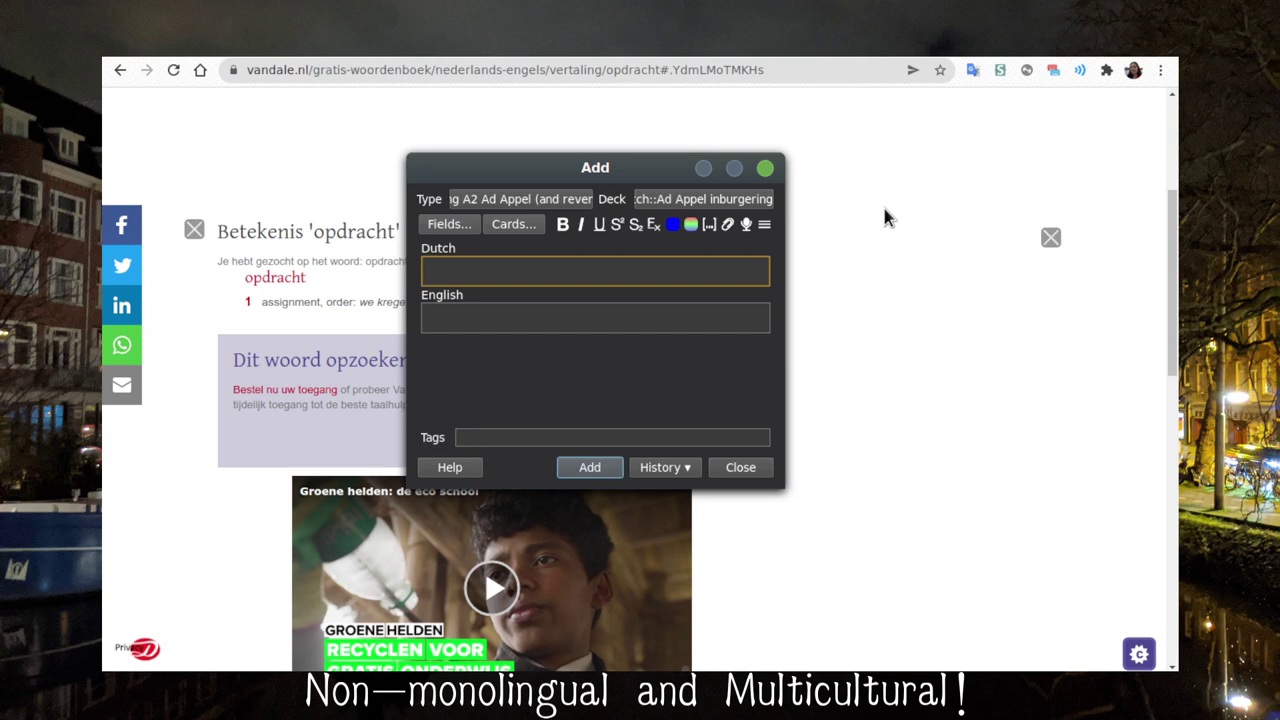
Add a note with "lezen" as the Dutch text and "to read" as the English text
type("lezen")
key("Tab")
type("t")
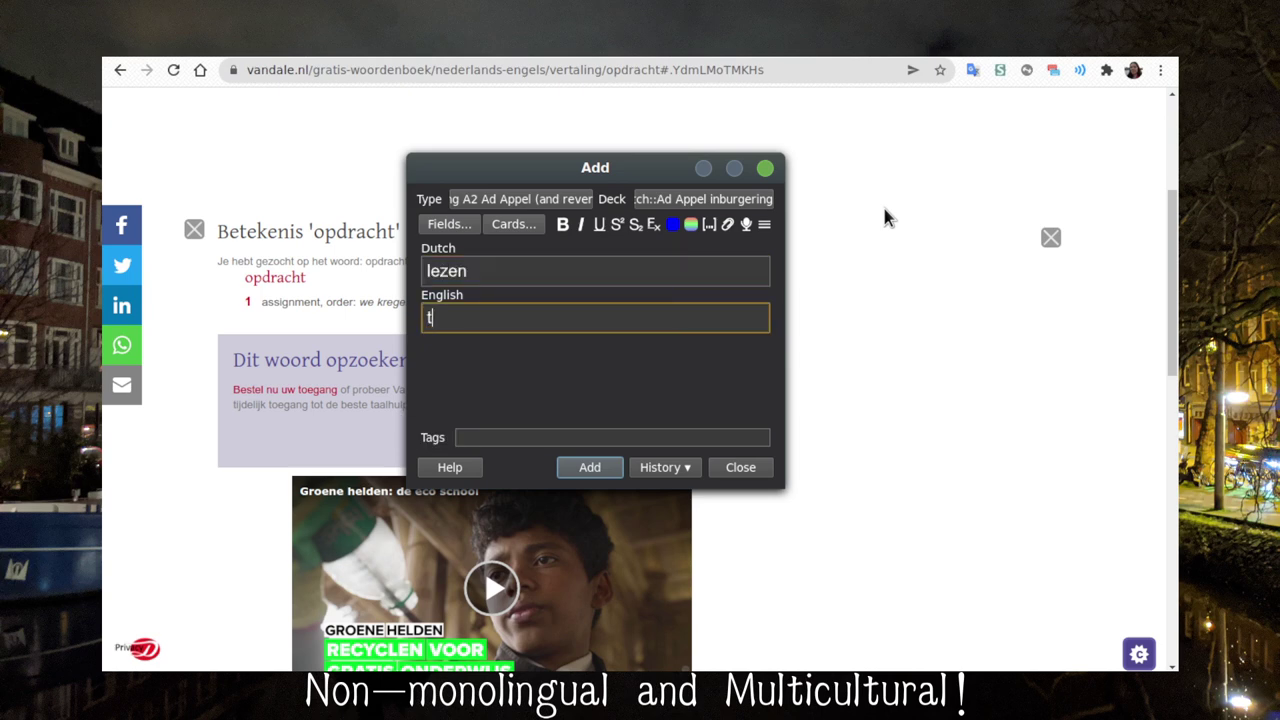
type("o reae")
key("BackSpace")
type("d")
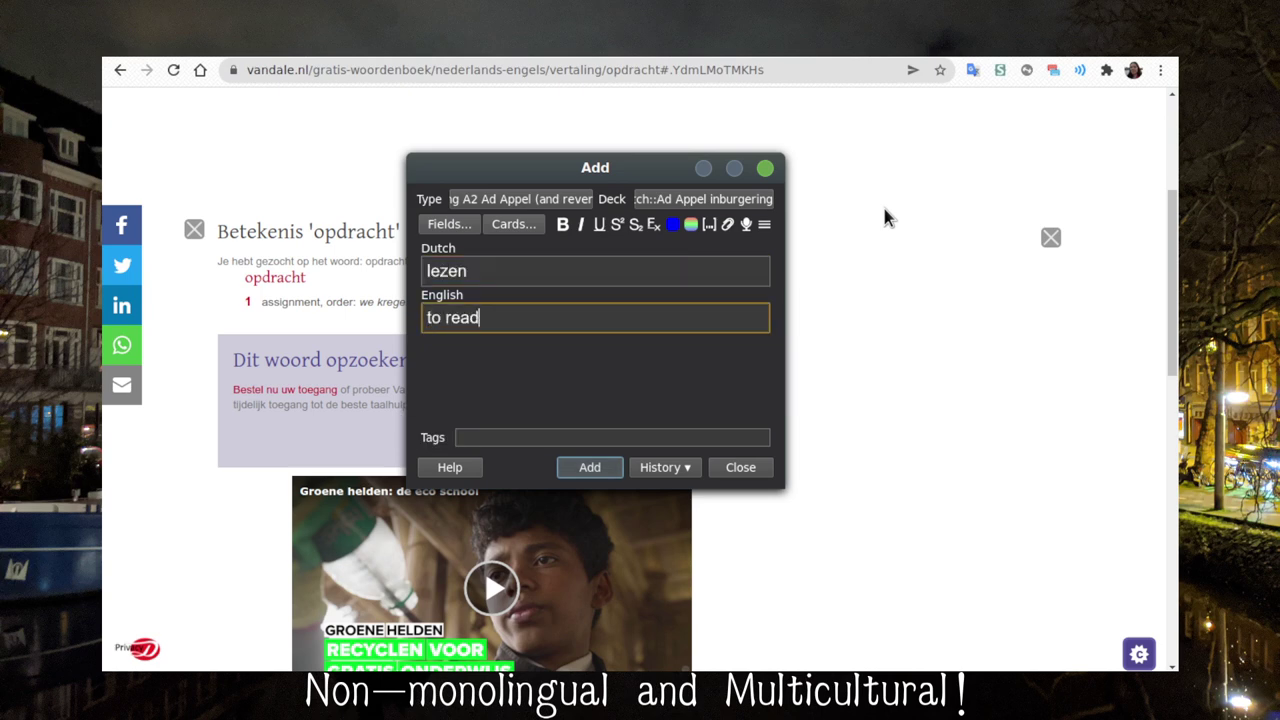
key("ctrl+Return")
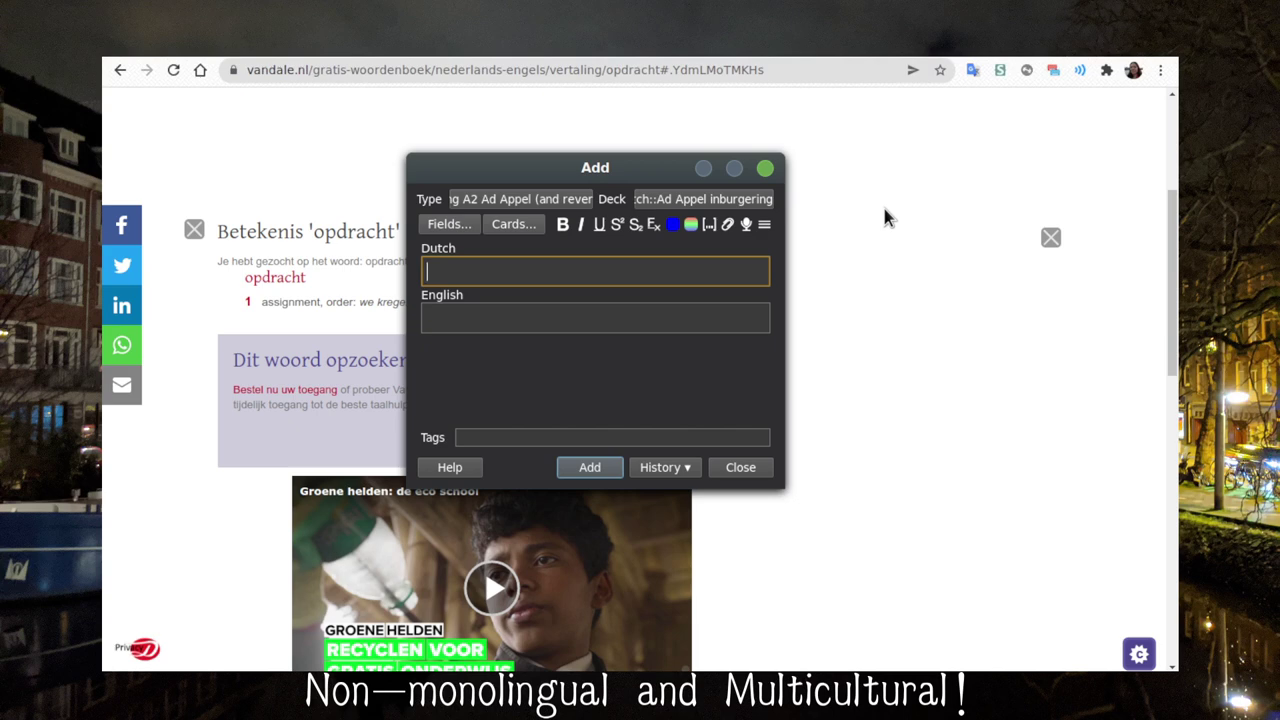
Add a note with "spreken" as the Dutch text and "to speak" as the English text
type("spreken")
key("Tab")
type("to speak")
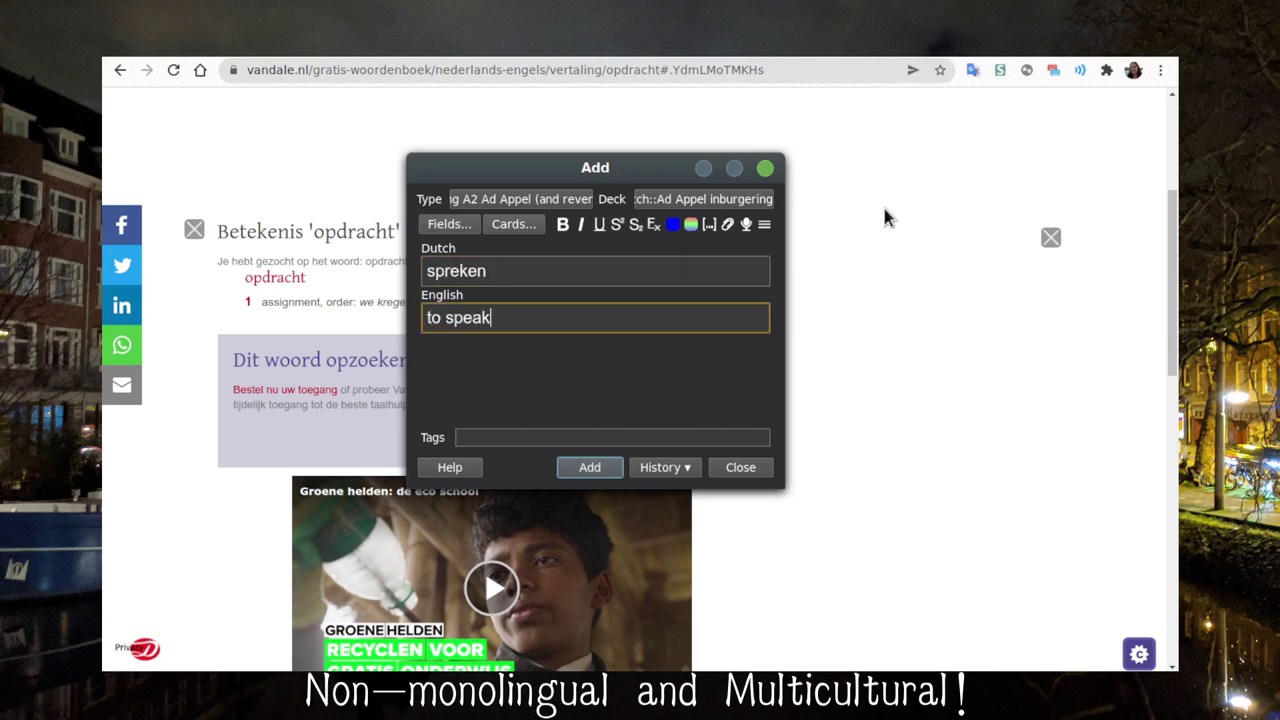
key("ctrl+Return")
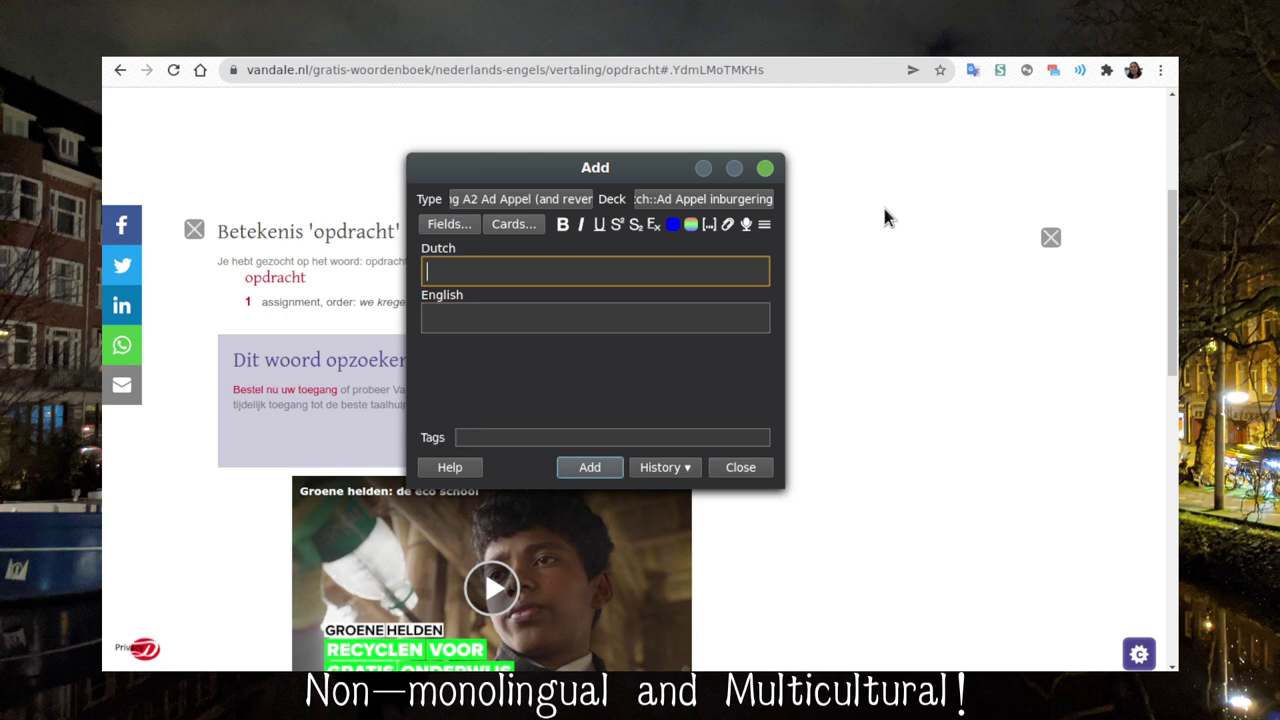
Add a note with "schrijven" as the Dutch text and "to write" as the English text
type("schrijven")
key("Tab")
type("to write")
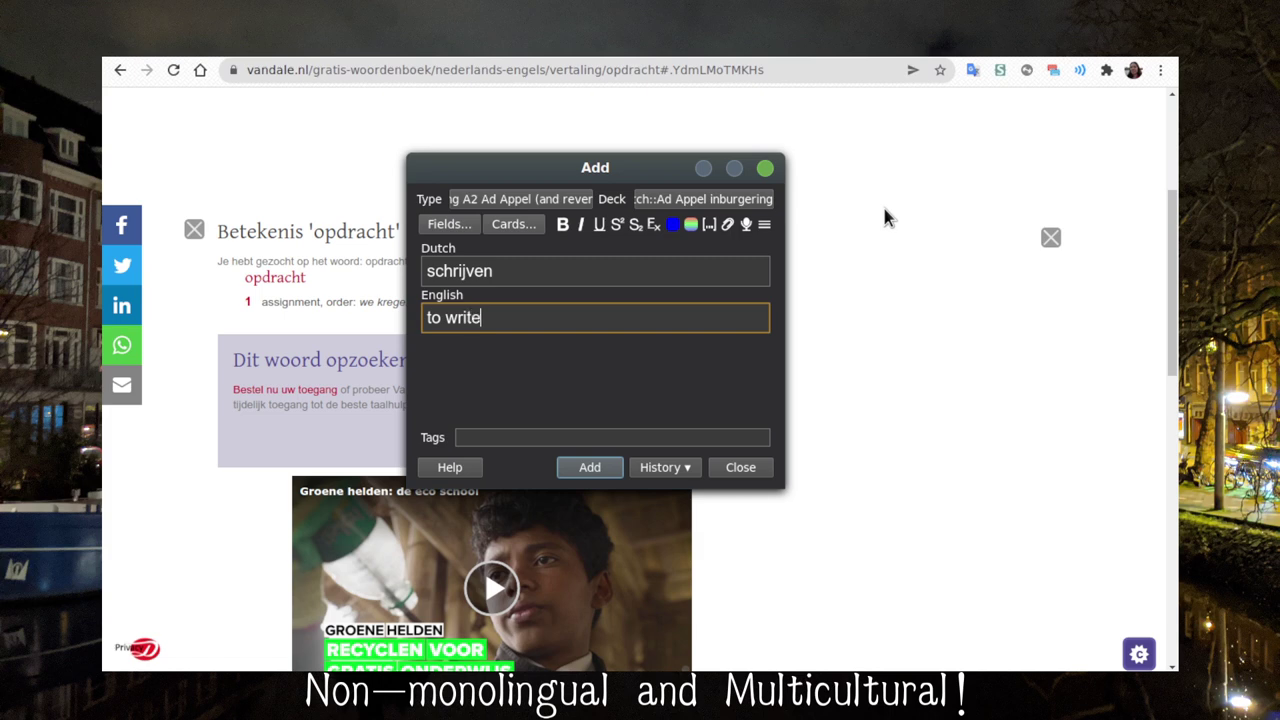
key("ctrl+Return")
Add a note with "staan" as the Dutch text and "to stand" as the English text
type("staan")
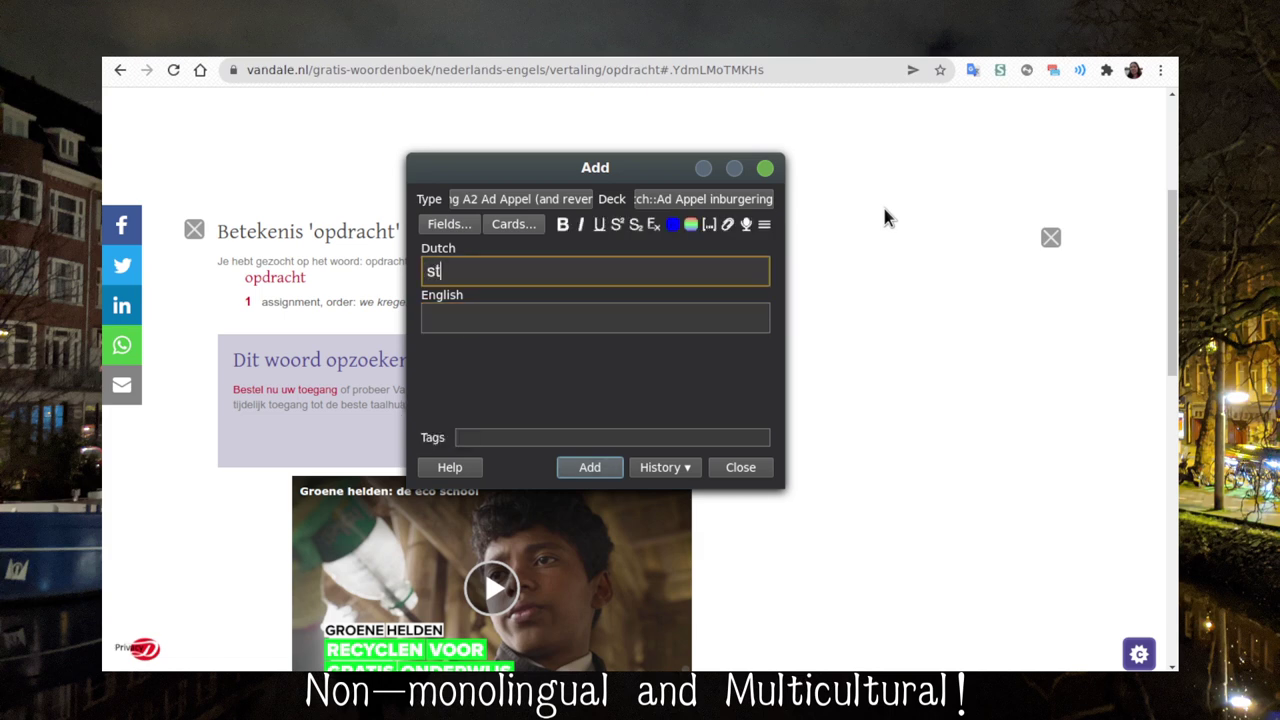
key("Tab")
type("to stand")
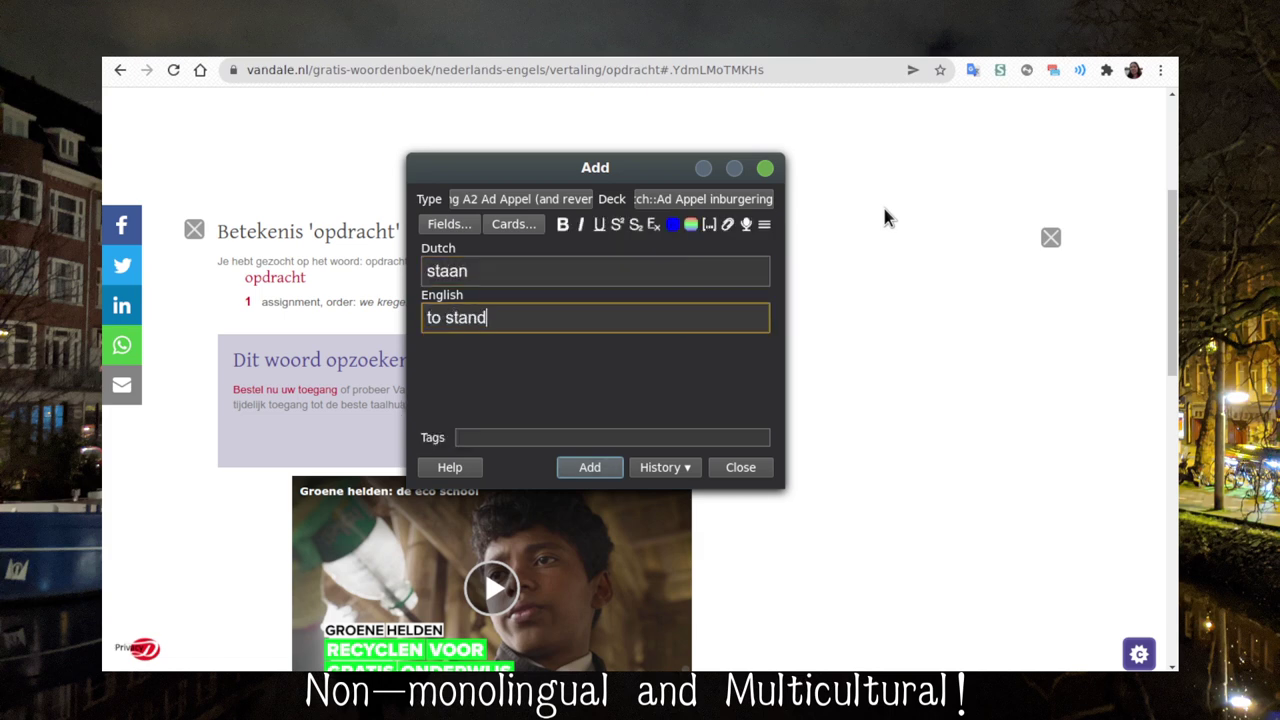
key("ctrl+Return")
Add a note with "zitten" as the Dutch text and "to sit" as the English text
type("zitte")
key("Tab")
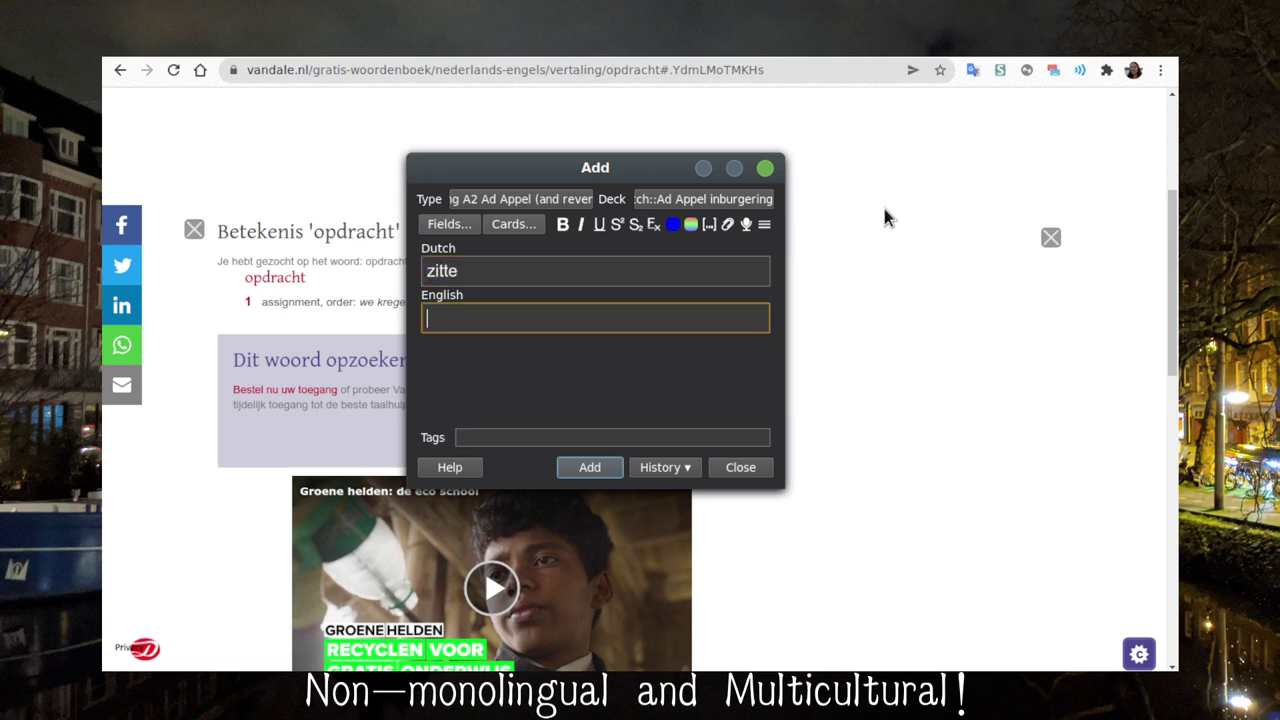
key("shift+Tab")
type("n")
key("Tab")
type("to sit")
key("ctrl+Return")
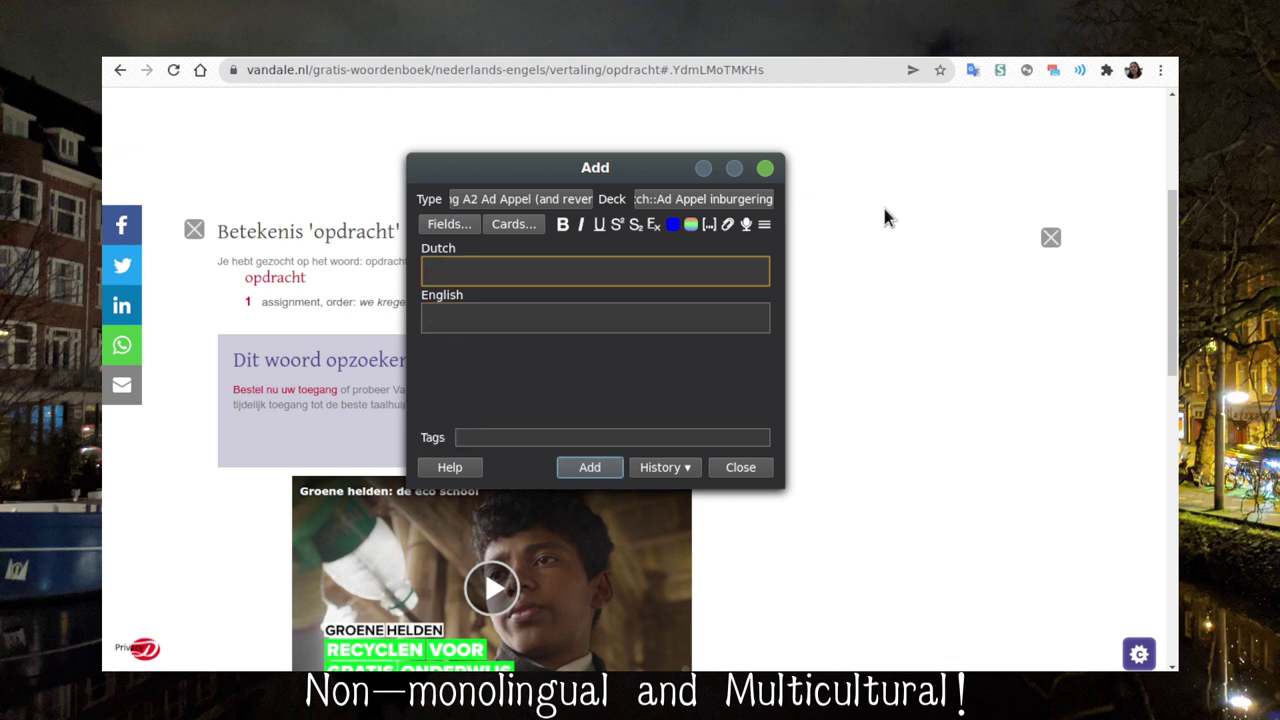
Fill in a note with Dutch "tekenen" and English "to sign", checking the verb with the Google Translate extension
type("tekenen")
key("Tab")
type("to sign")
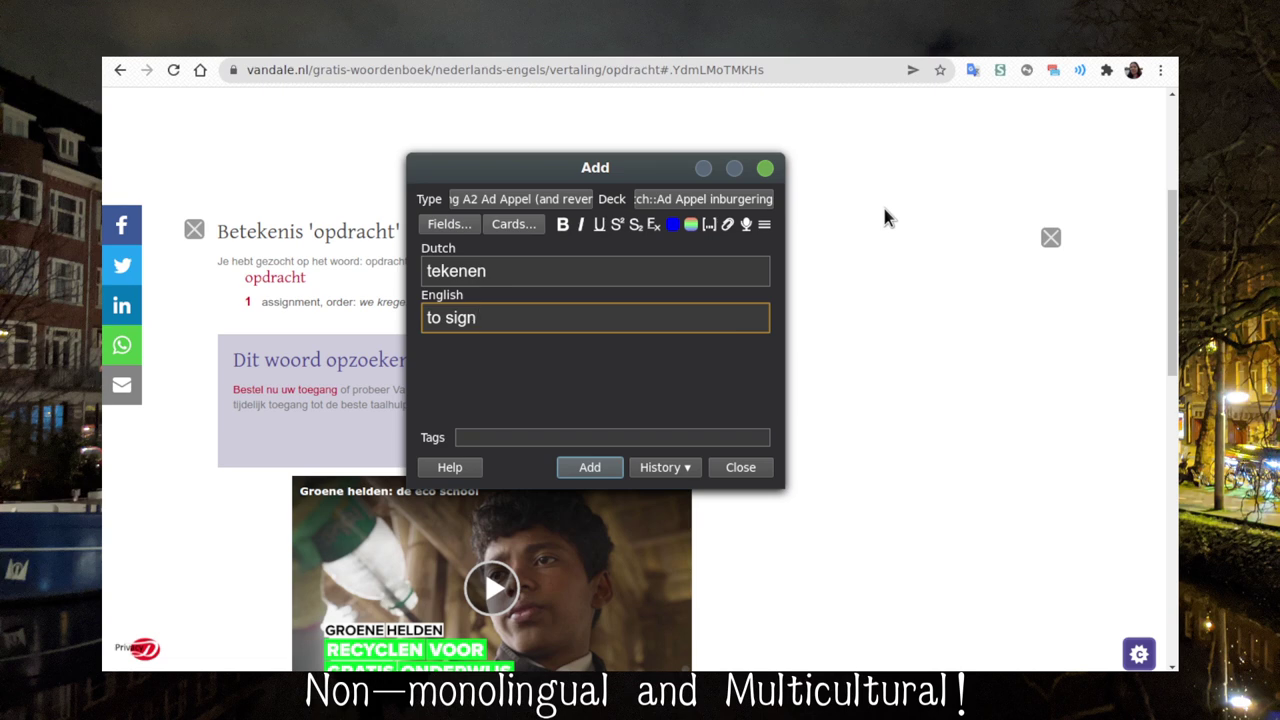
left_click(972, 74)
type("tekenen")
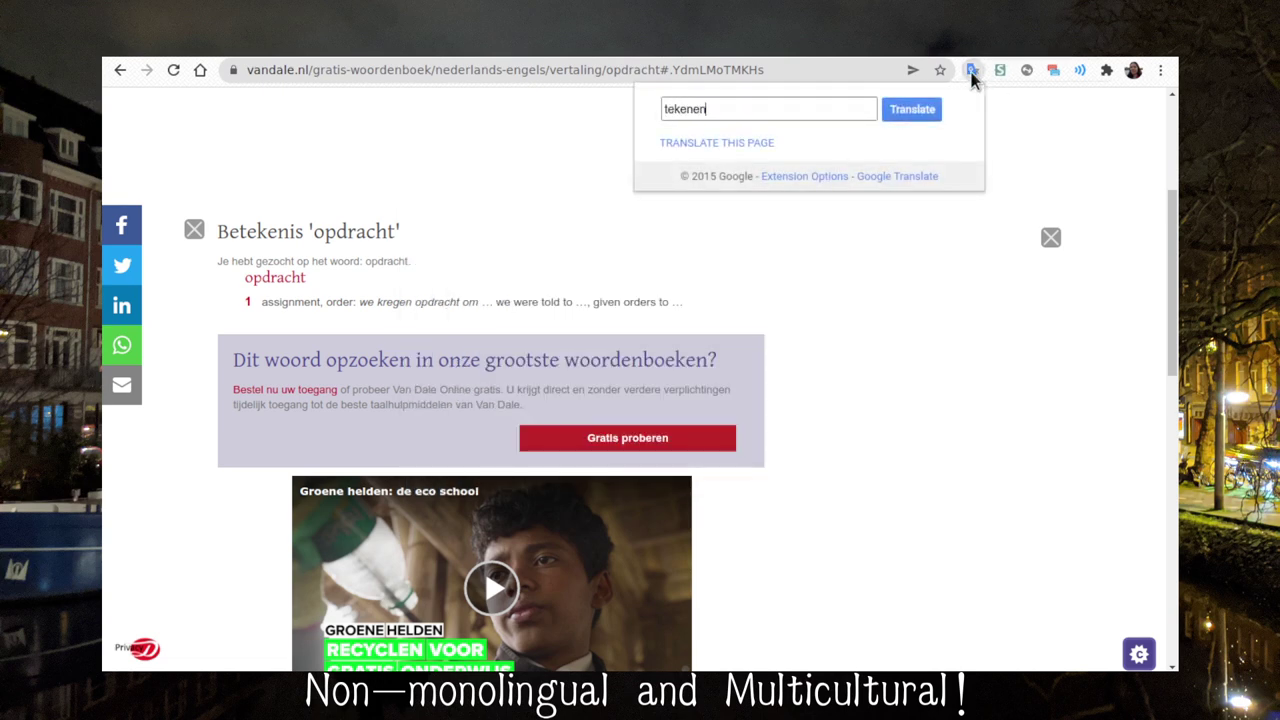
key("Return")
key("alt+Tab")
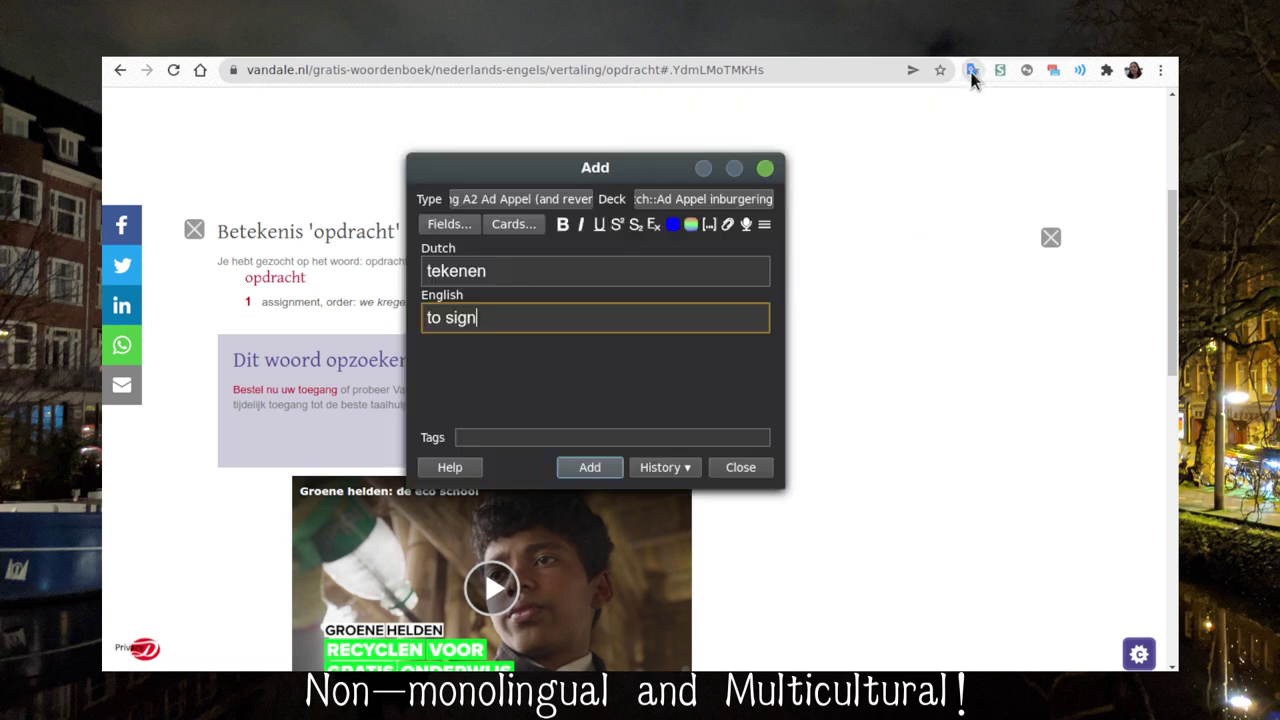
Extend the English text of the "tekenen" note to "to sign, draw" and add the note
type("/opdra")
key("BackSpace")
key("BackSpace")
key("BackSpace")
key("BackSpace")
type(", dre")
key("BackSpace")
type("aw")
key("ctrl+Return")
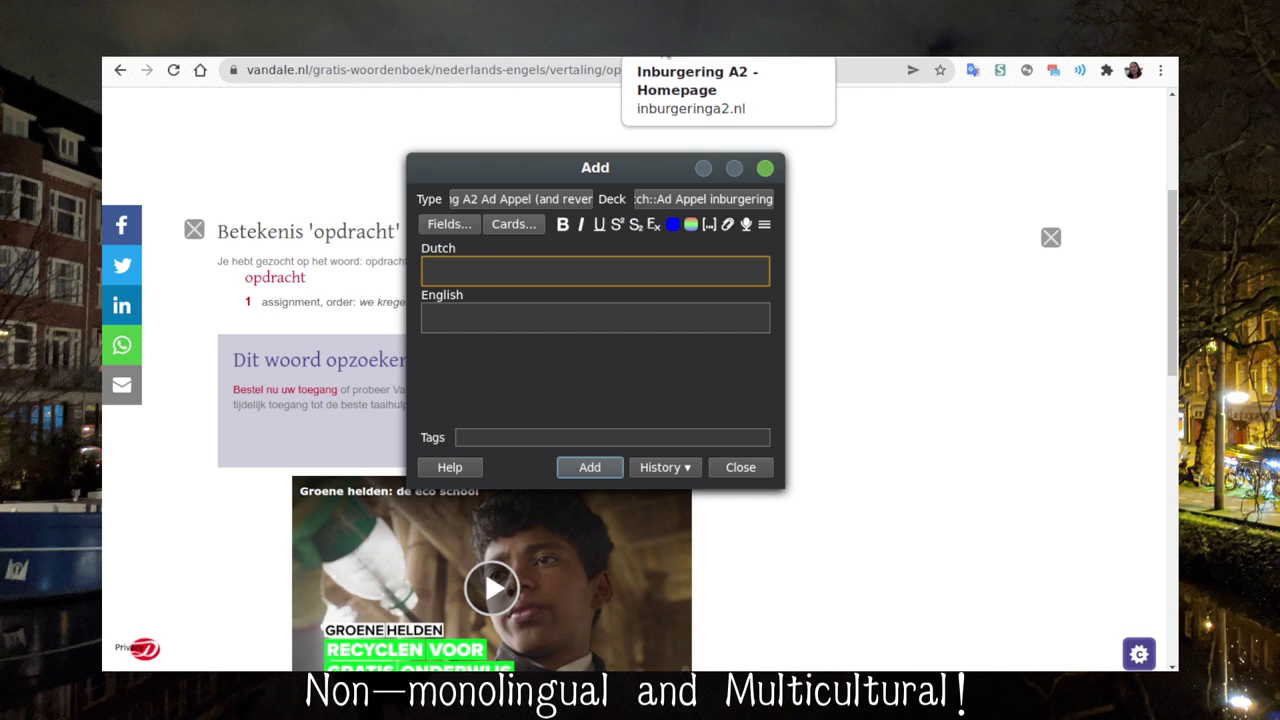
Switch the browser to the inburgeringa2.nl homepage and review the history of recently added notes in Anki
left_click(668, 52)
key("alt+Tab")
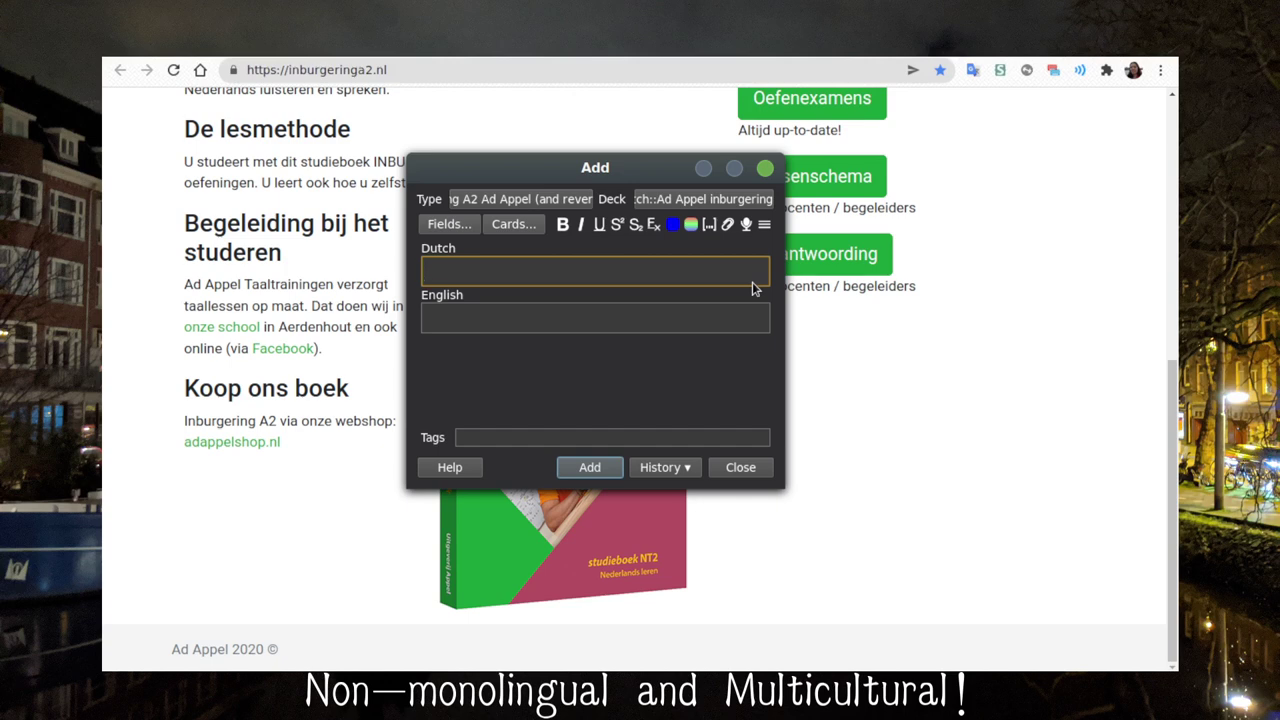
left_click(674, 467)
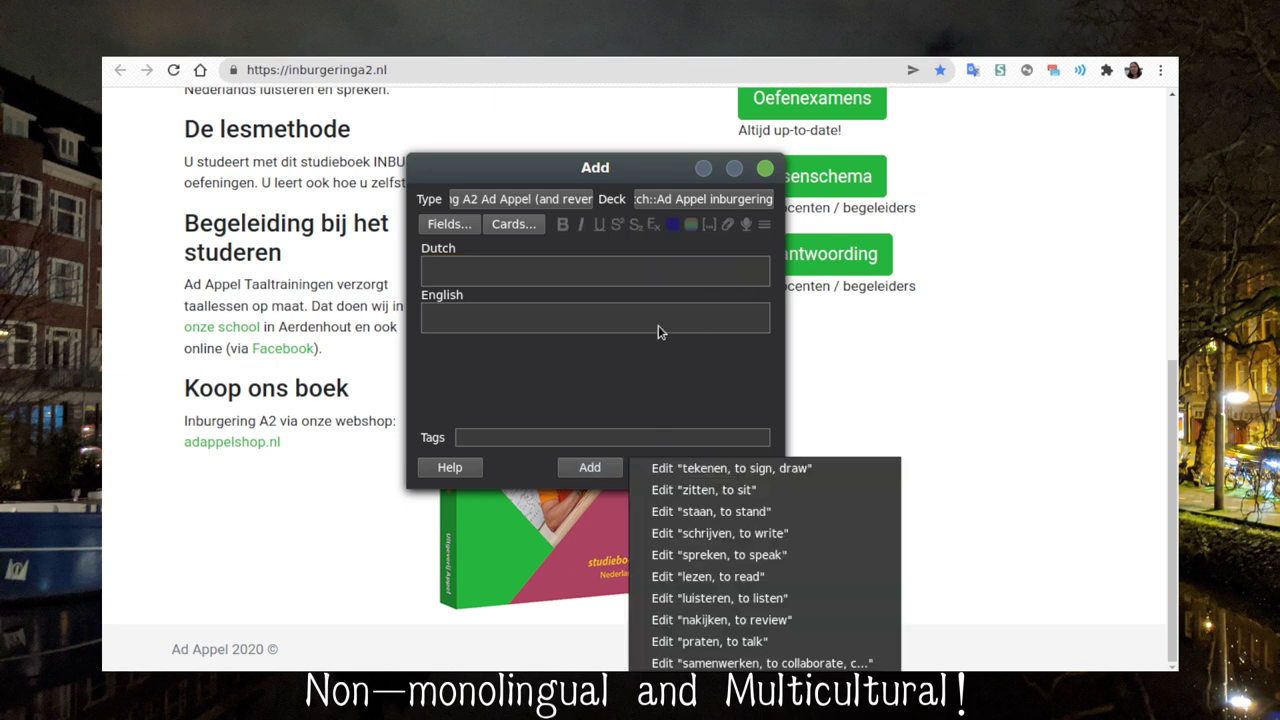
left_click(651, 270)
left_click(651, 270)
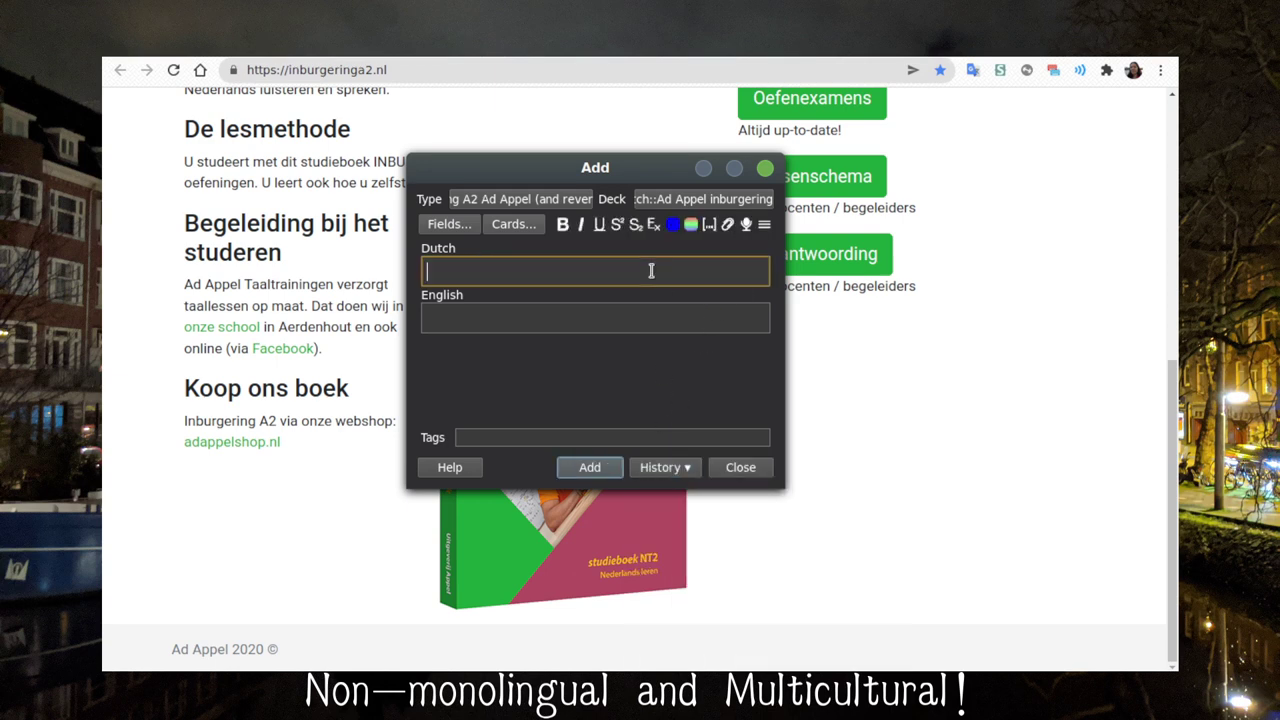
Fill in a note with "afwezig" as the Dutch text and "absent" as the English text
type("afwezig")
key("Tab")
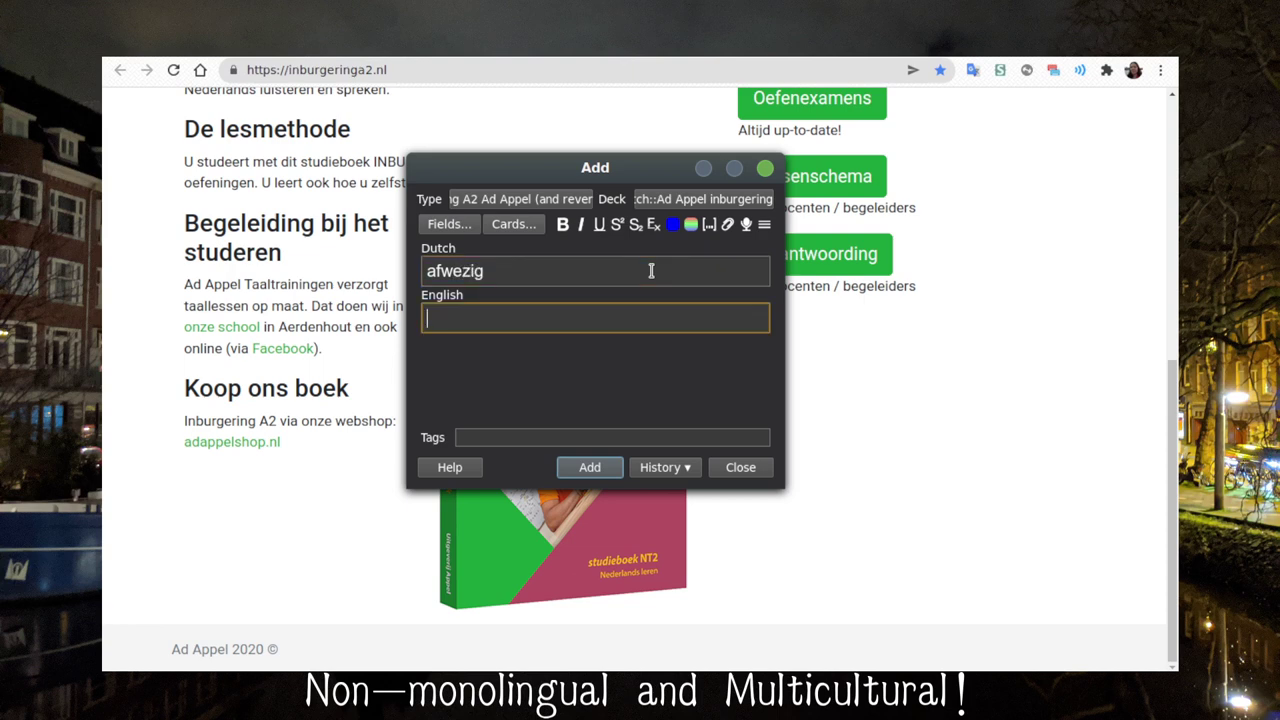
type("to be")
key("BackSpace")
key("BackSpace")
key("BackSpace")
key("BackSpace")
key("BackSpace")
key("BackSpace")
type("absent")
Check "afwezig" with the Google Translate extension and add the filled-in note to the deck
left_click(972, 70)
type("afwe")
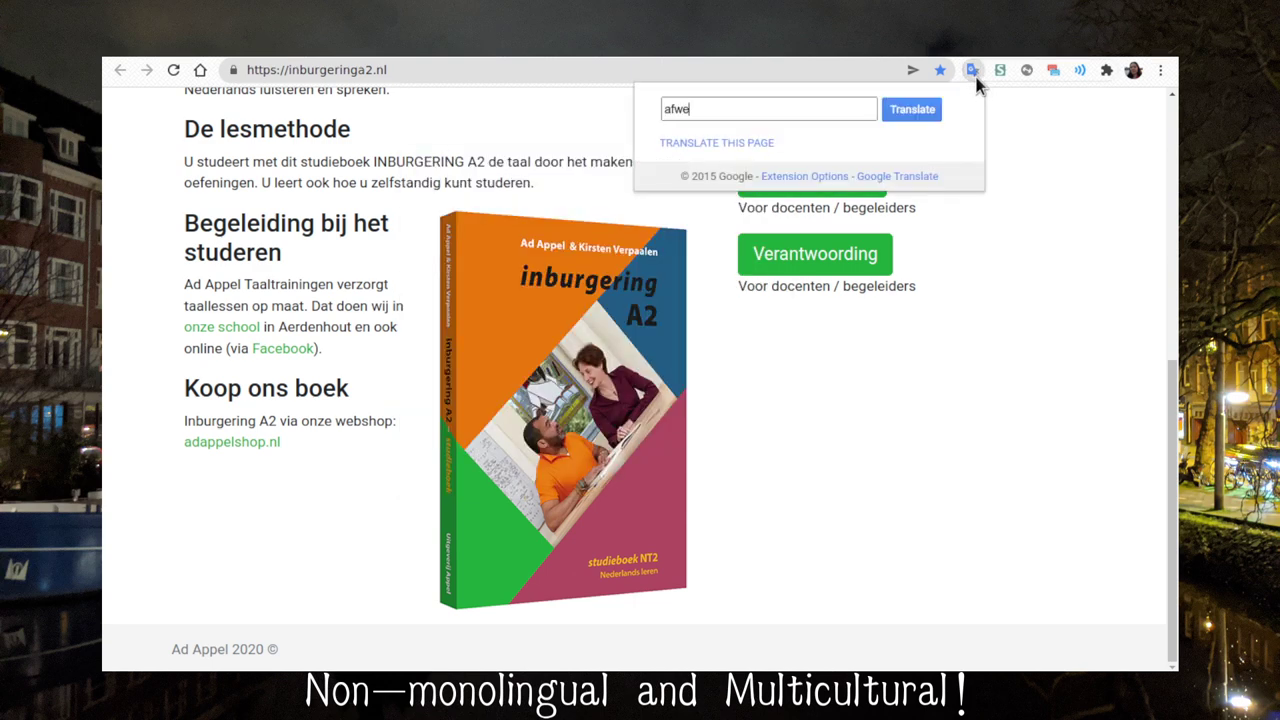
type("zig")
key("Return")
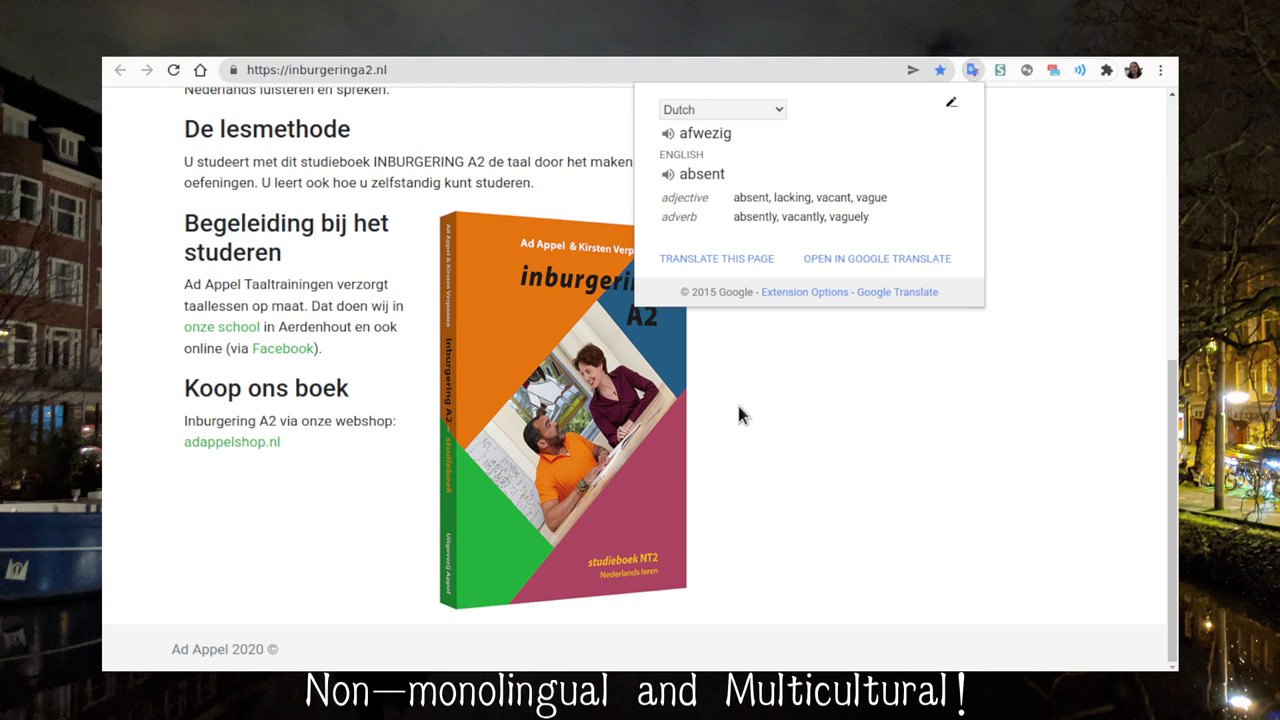
key("alt+Tab")
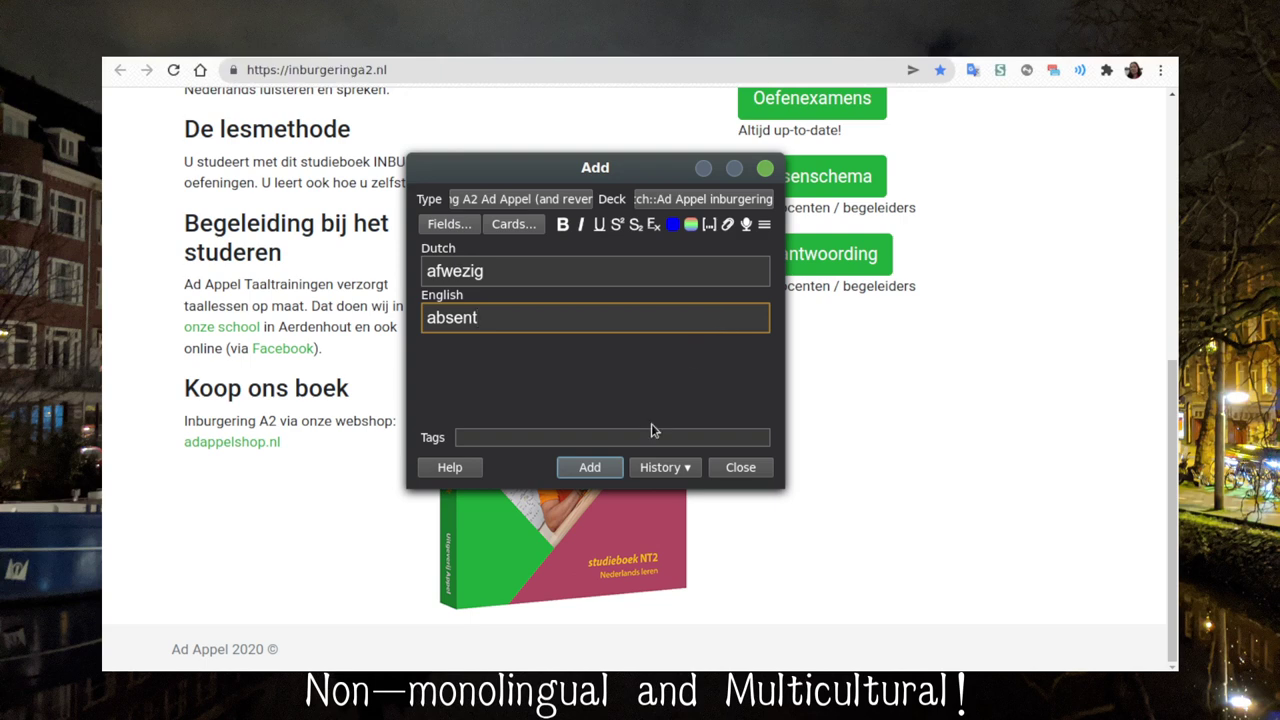
key("ctrl+Return")
Fill in a note with "aanwezig" as the Dutch text and "present, not away" as the English text
type("aanwezig")
key("Tab")
type("present")
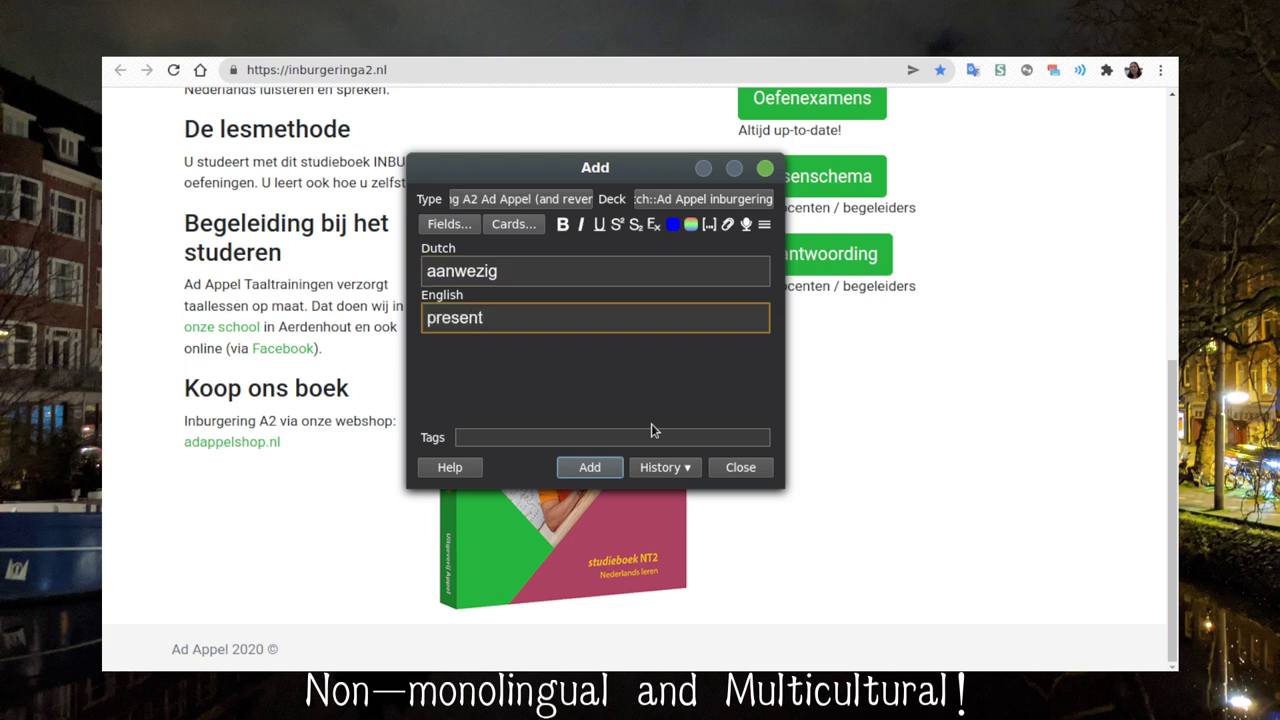
type(", not away")
Change the English text of the saved "afwezig" note to "absent, away" and add the filled-in "aanwezig" note
left_click(655, 471)
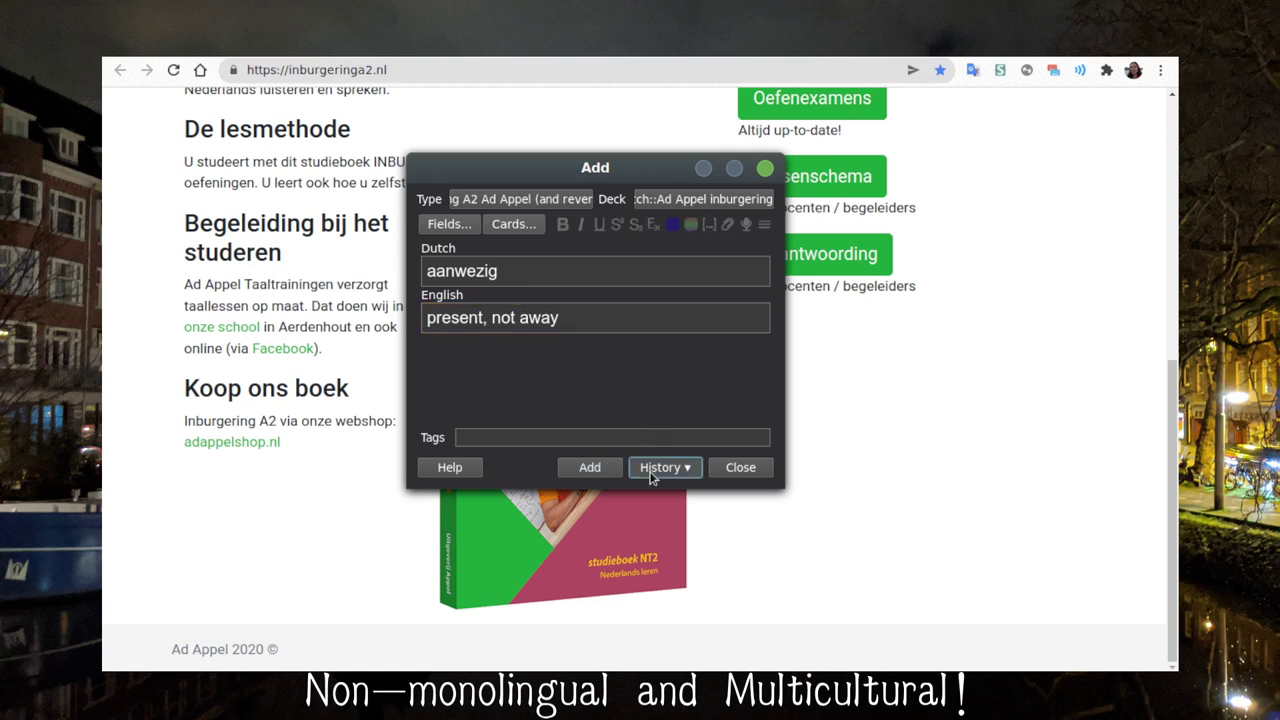
left_click(670, 469)
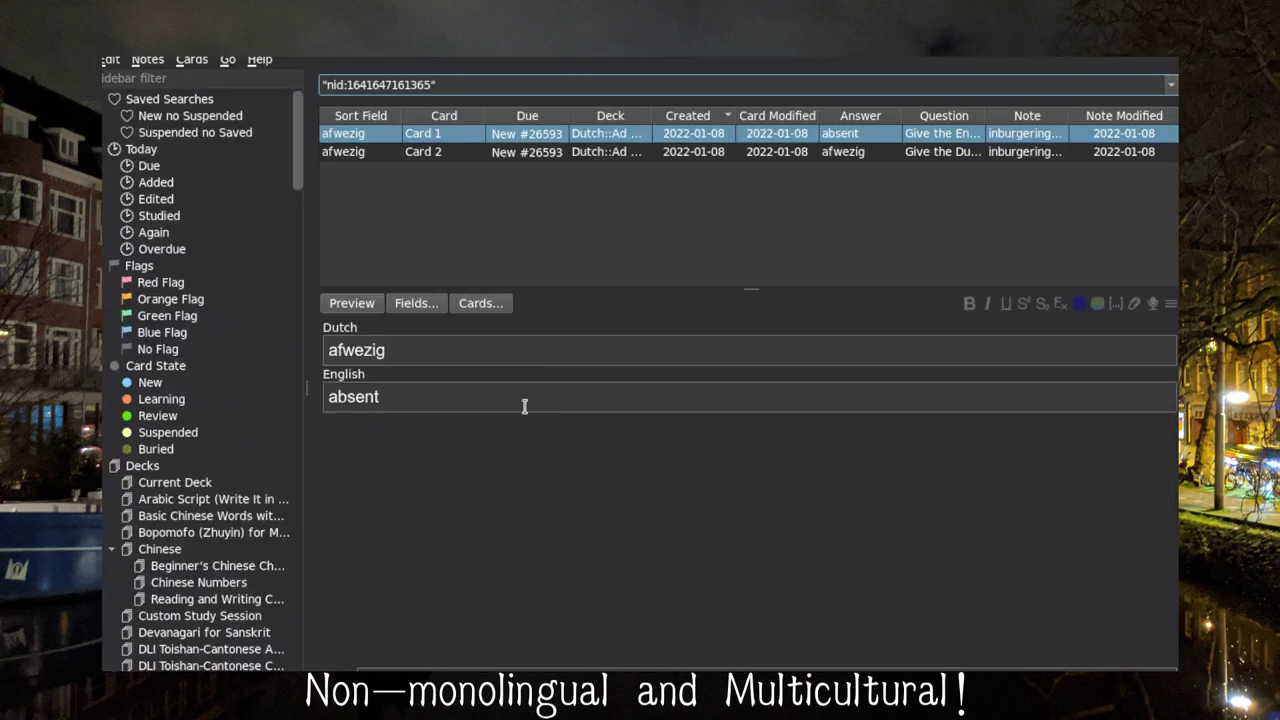
left_click(524, 405)
type(", not away")
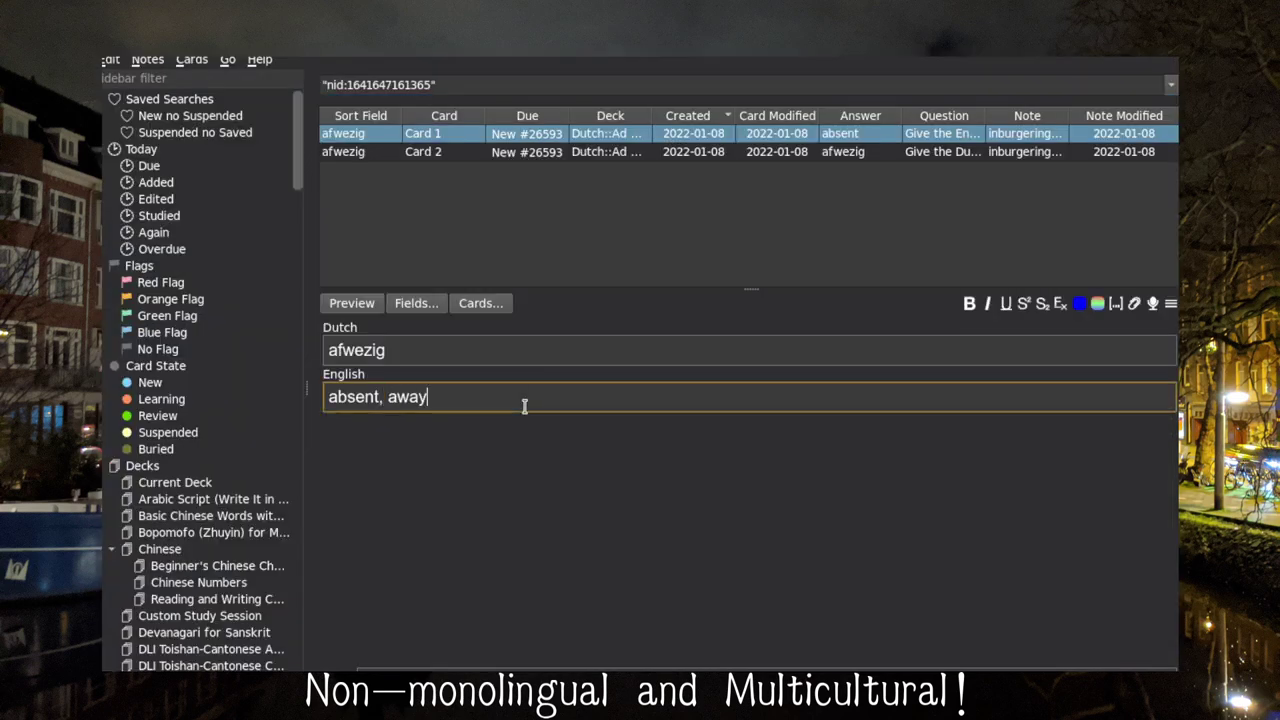
key("Escape")
left_click(587, 468)
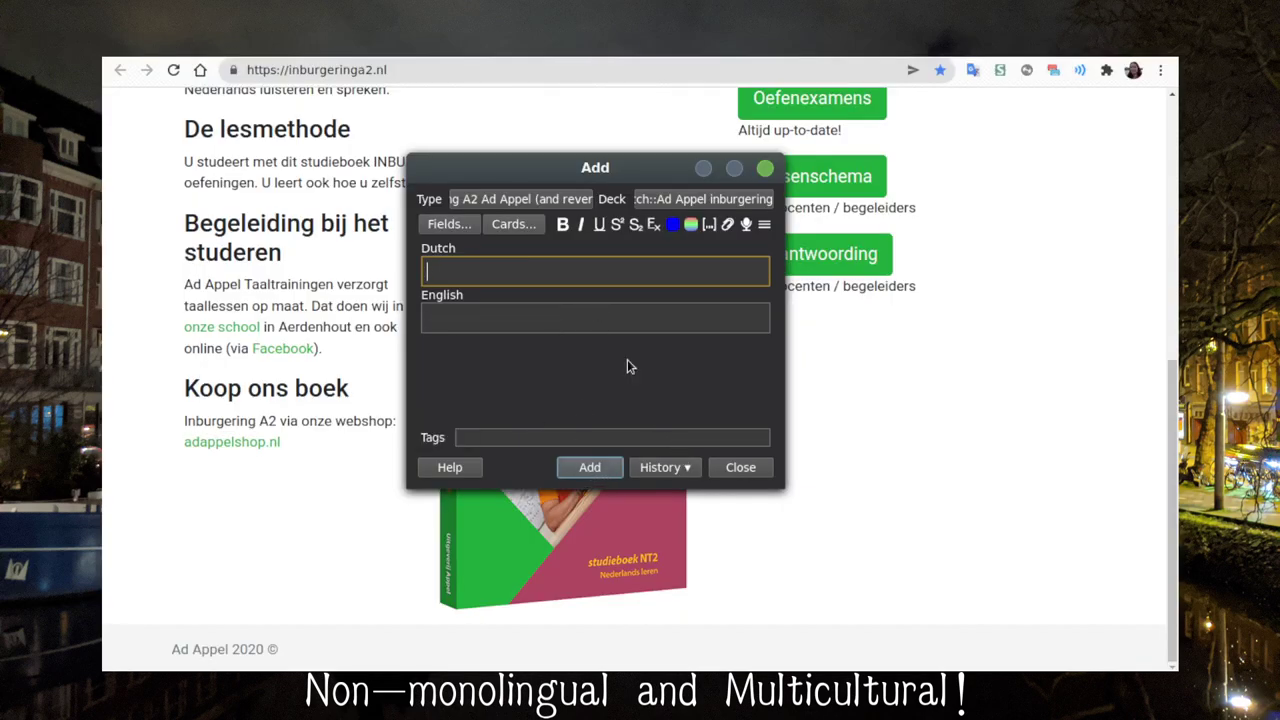
Add a note with "veel" as the Dutch text and "many" as the English text
type("veel")
key("Tab")
type("many")
key("ctrl+Return")
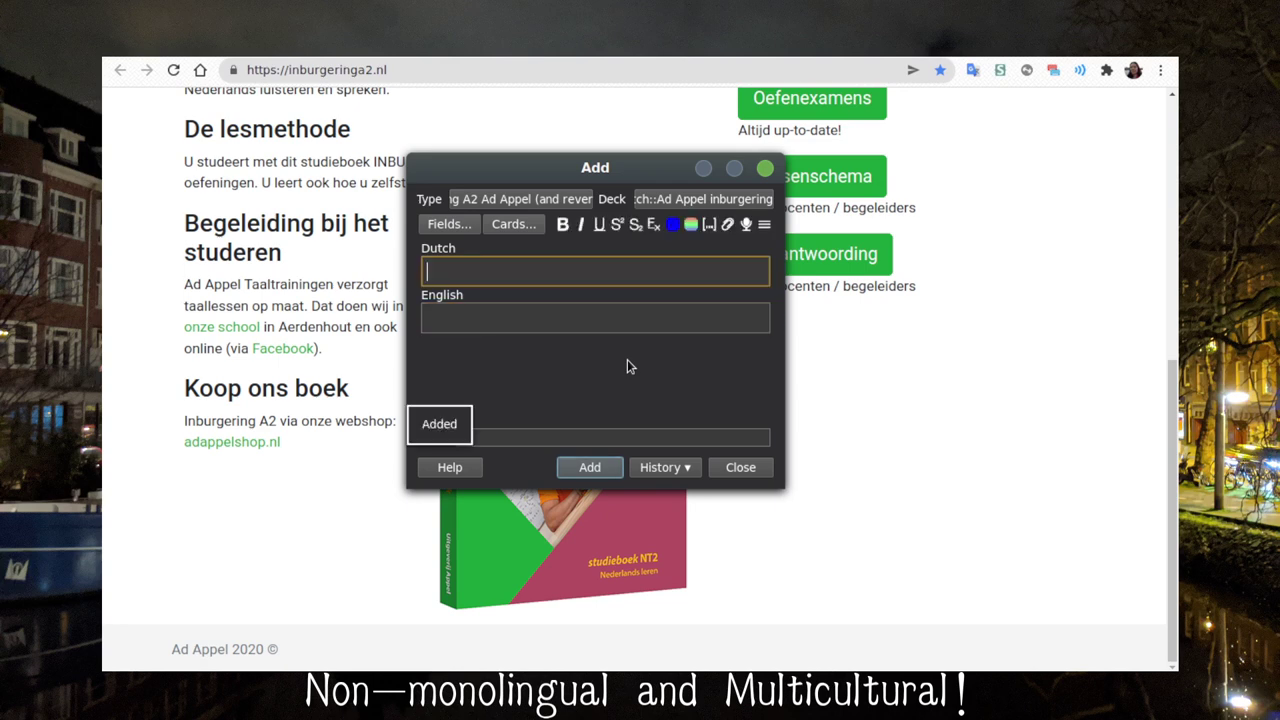
Add a note with "weinig" as the Dutch text and "few, little" as the English text
type("Weinig")
key("Tab")
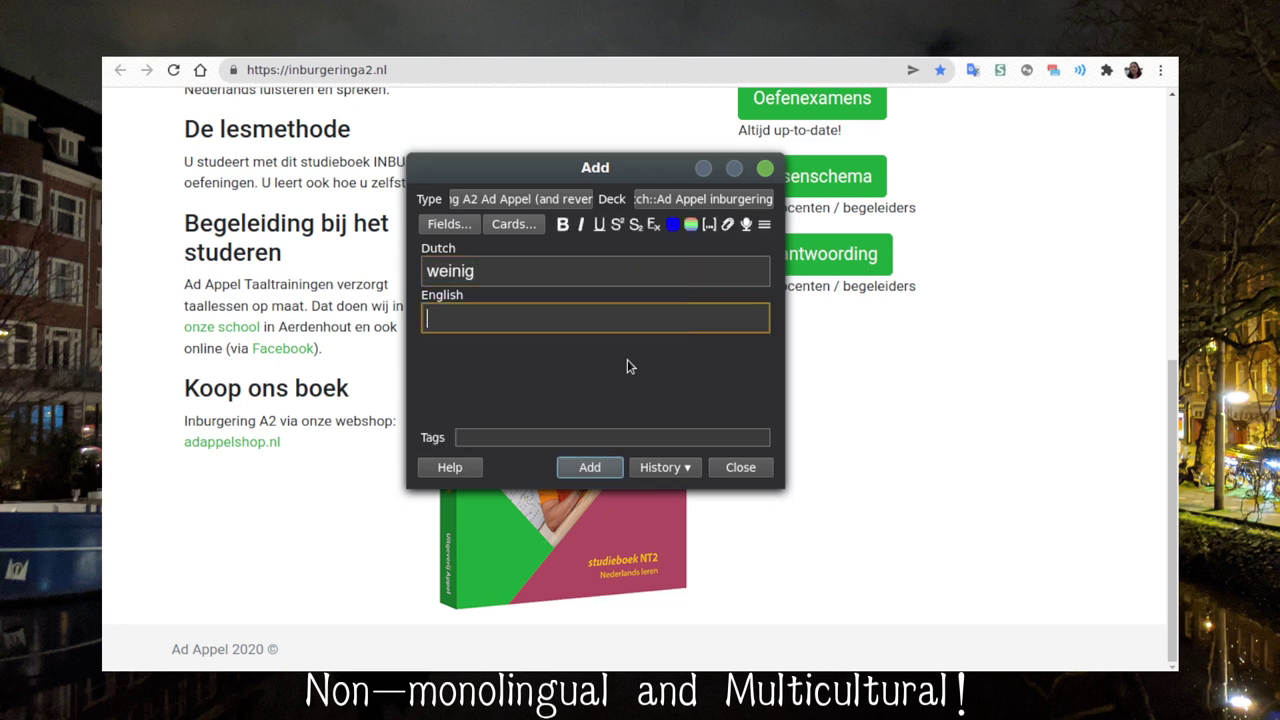
type("few, little")
key("Tab")
key("ctrl+Return")
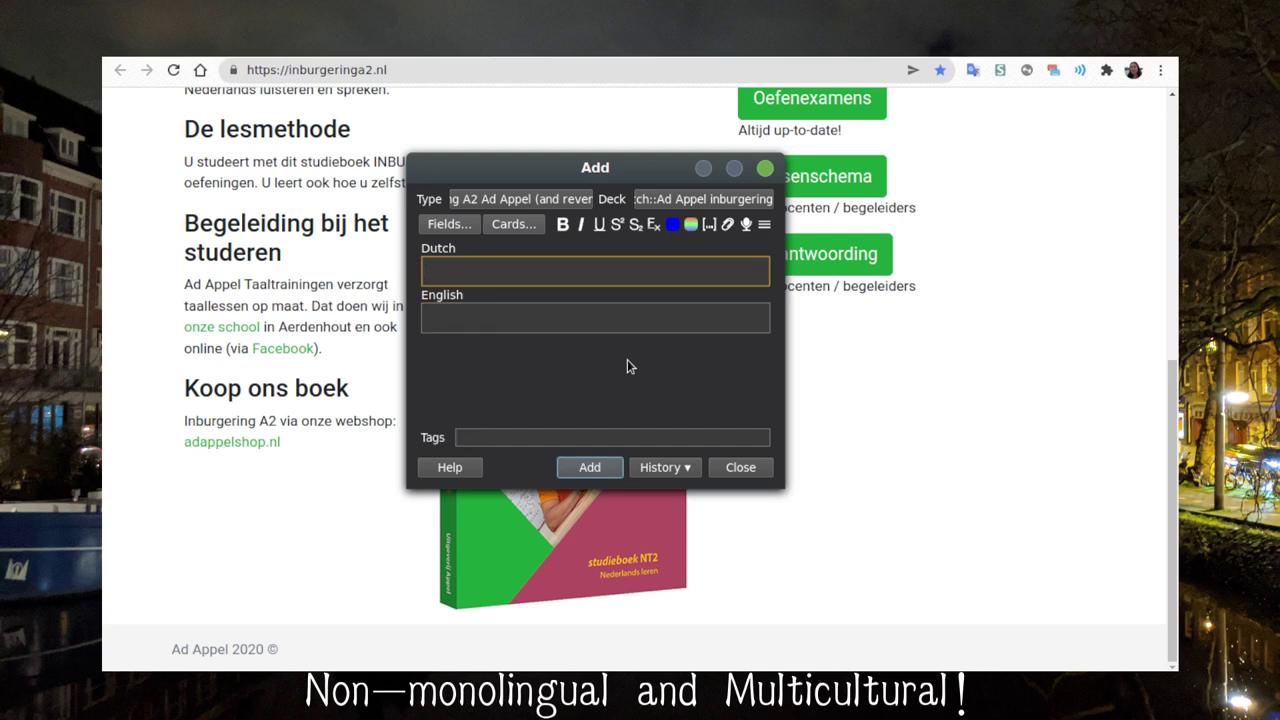
Add a note with "plus" as both the Dutch and the English text
type("plus")
key("Tab")
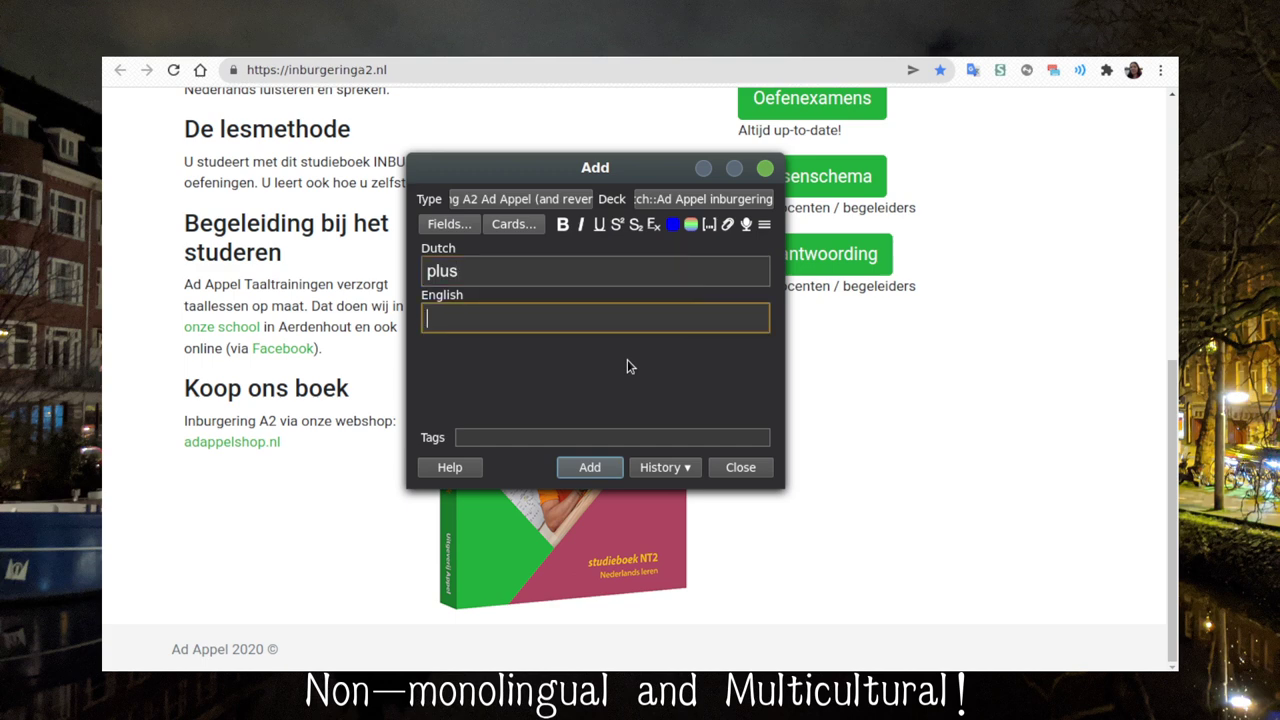
type("plus")
key("ctrl+Return")
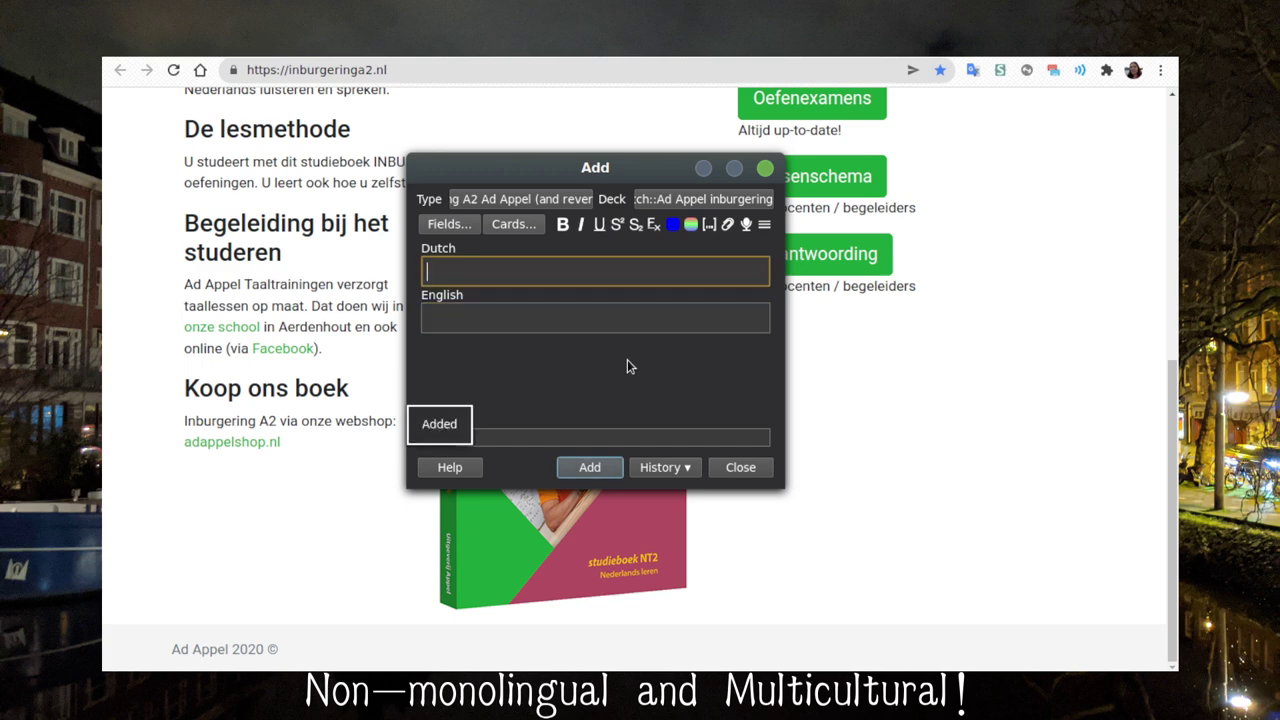
Add a note with "min" as the Dutch text and "minus" as the English text
type("min")
key("Tab")
type("minus")
key("ctrl+Return")
Add a note with "moeilijk" as the Dutch text and "difficult, hard" as the English text
type("moeilijk")
key("Tab")
type("difficult, hard")
key("ctrl+Return")
Add a note with "makkelijk" as the Dutch text and "easy" as the English text
type("makk")
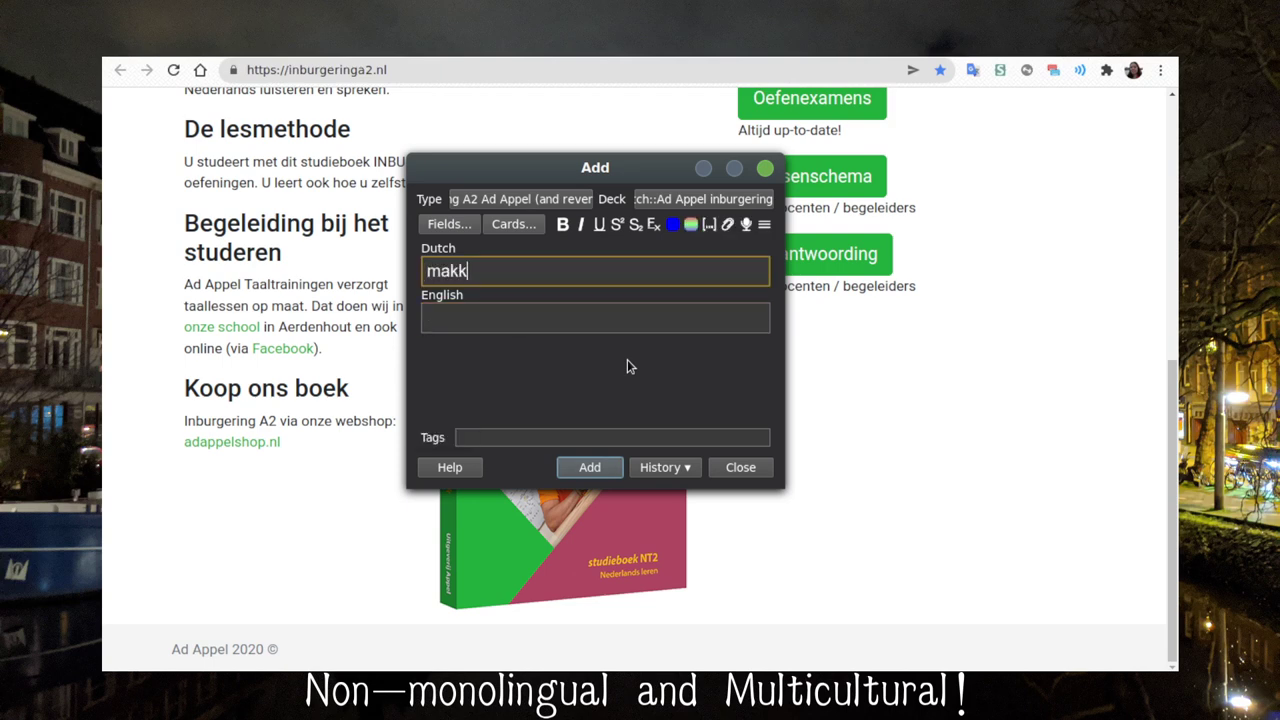
type("elijk")
key("Tab")
type("easy,")
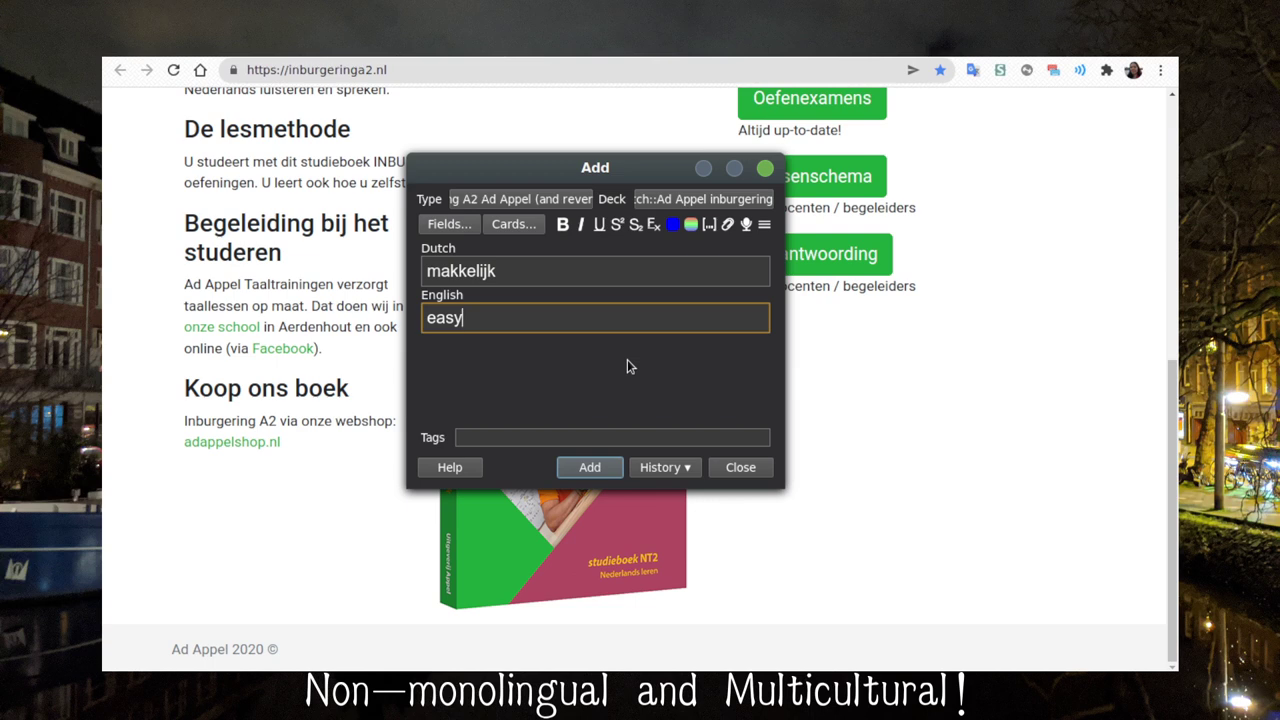
key("ctrl+Return")
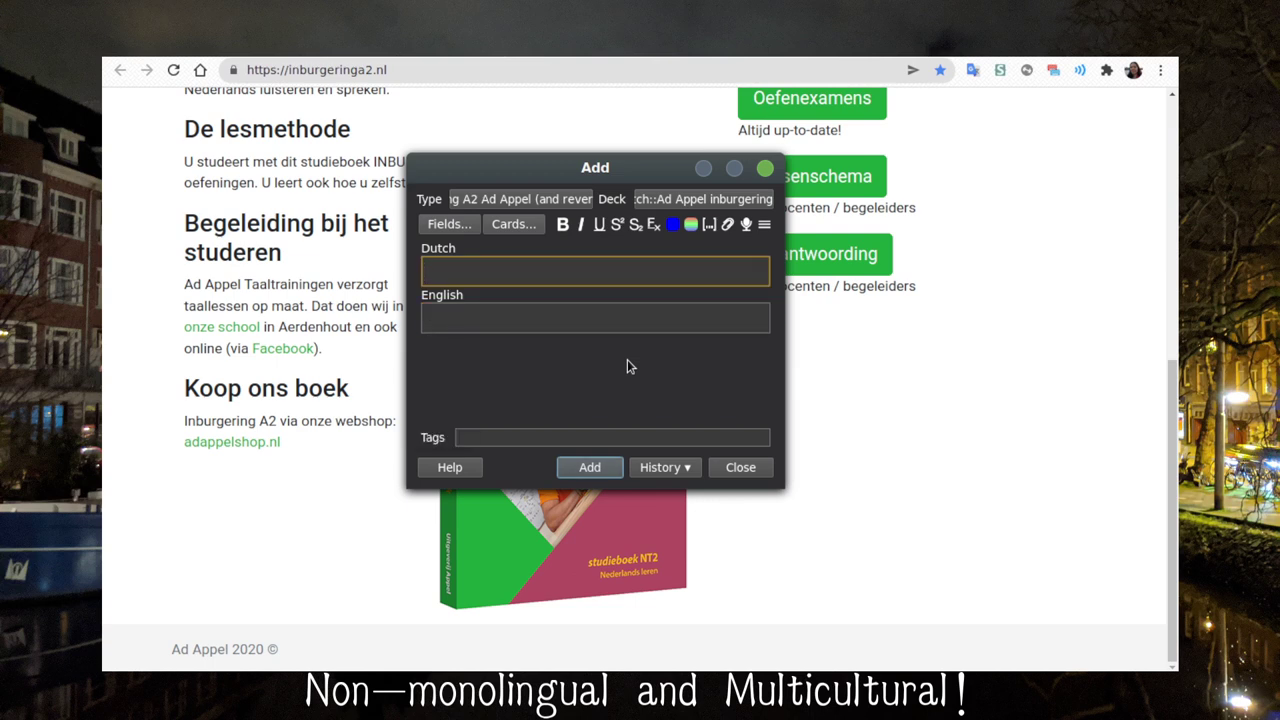
Enter "af" as the Dutch text of a new note and translate it from Dutch in Google Translate
type("af")
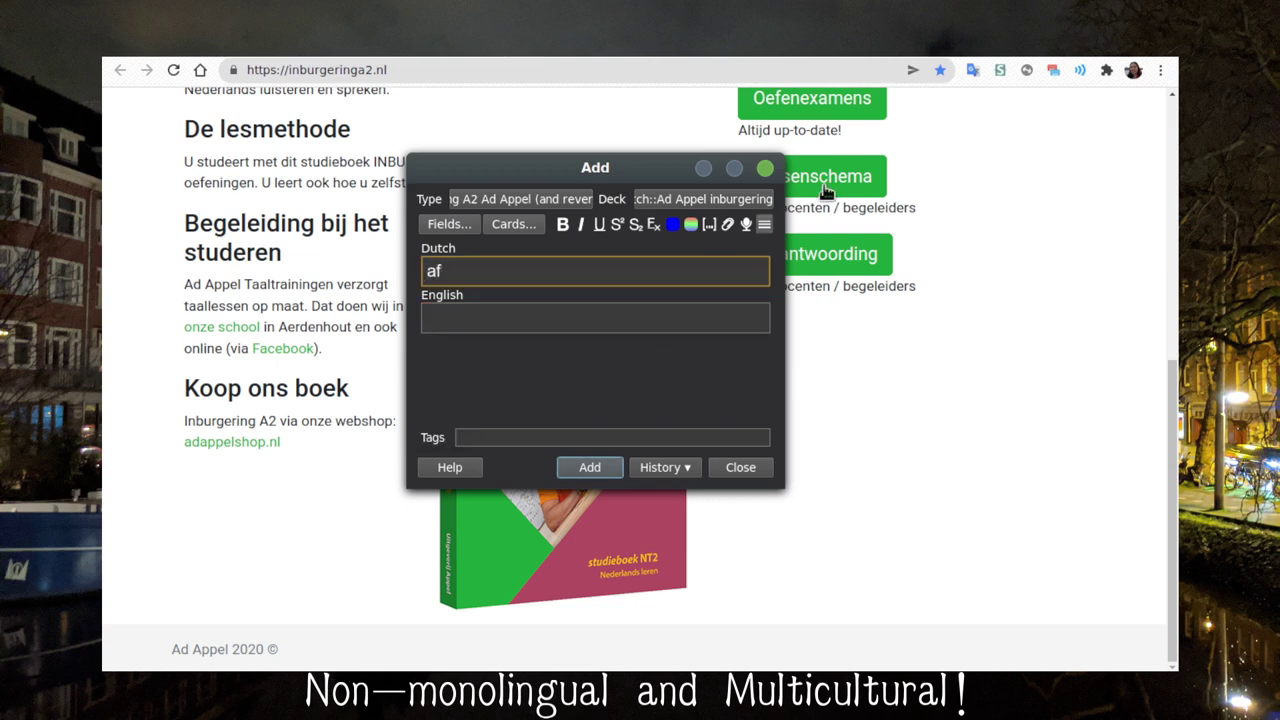
left_click(974, 72)
type("af")
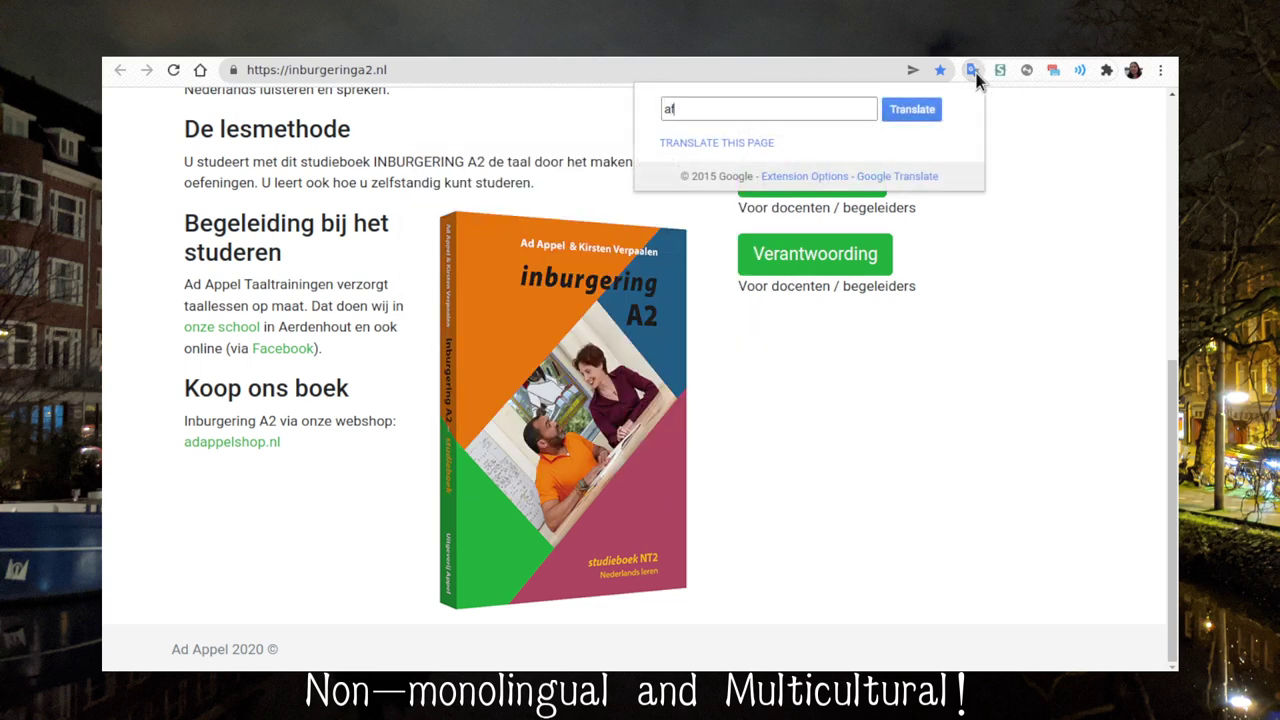
key("Return")
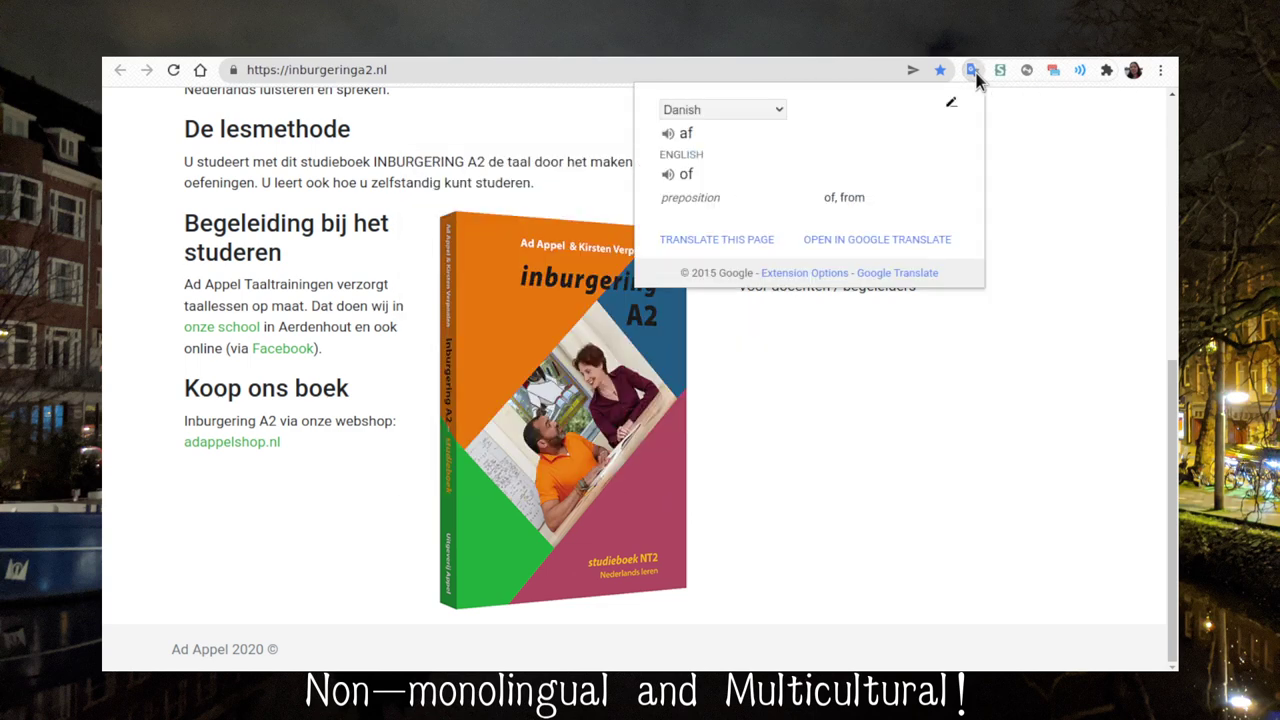
left_click(717, 106)
scroll(730, 343, "down", 3)
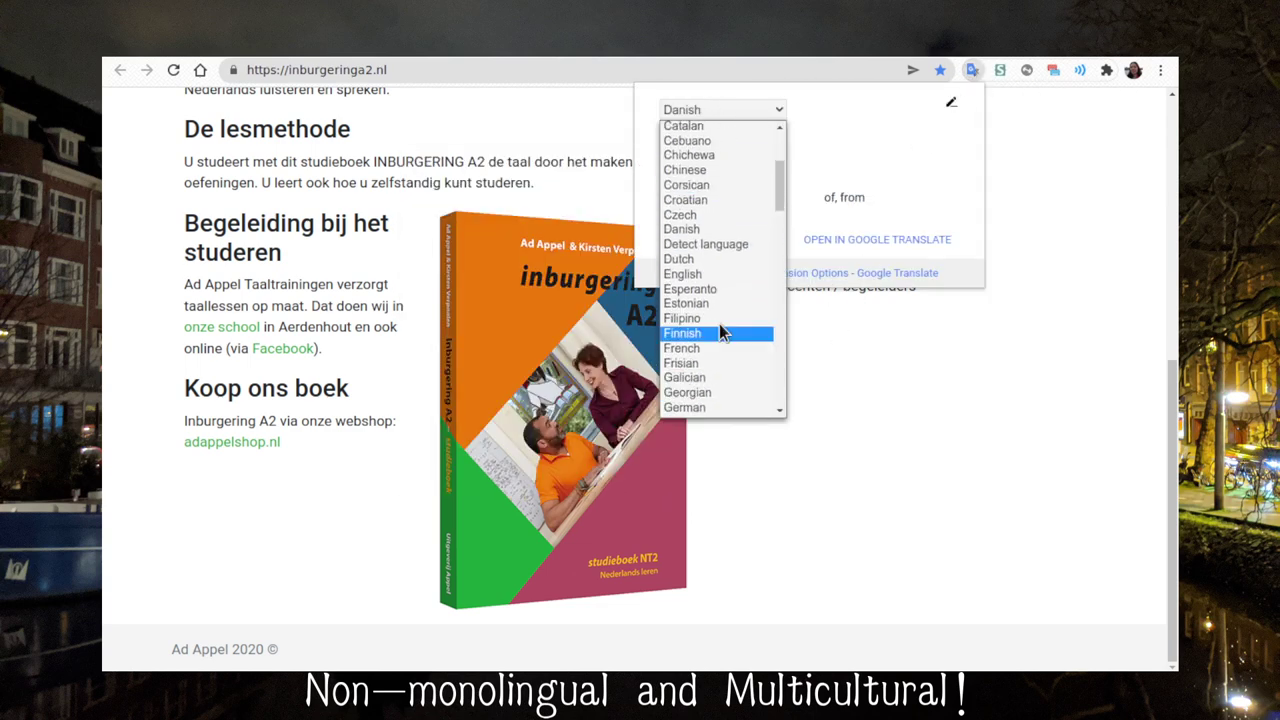
left_click(690, 260)
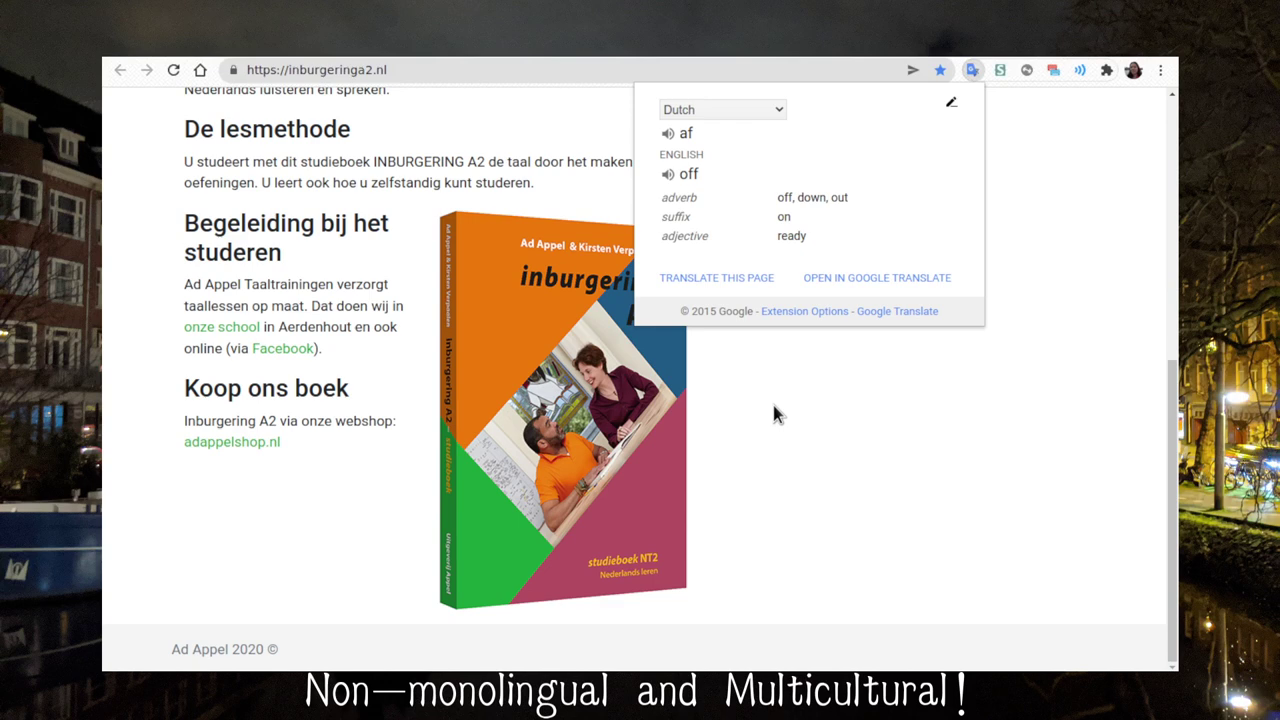
Set the English text of the "af" note to "off" and add the note
key("ctrl+c")
left_click(690, 323)
type("off")
key("ctrl+Return")
Enter "klaar" as the Dutch text and "ready" as the English text, and check "klaar" in Google Translate
type("klaar")
left_click(690, 323)
type("ready")
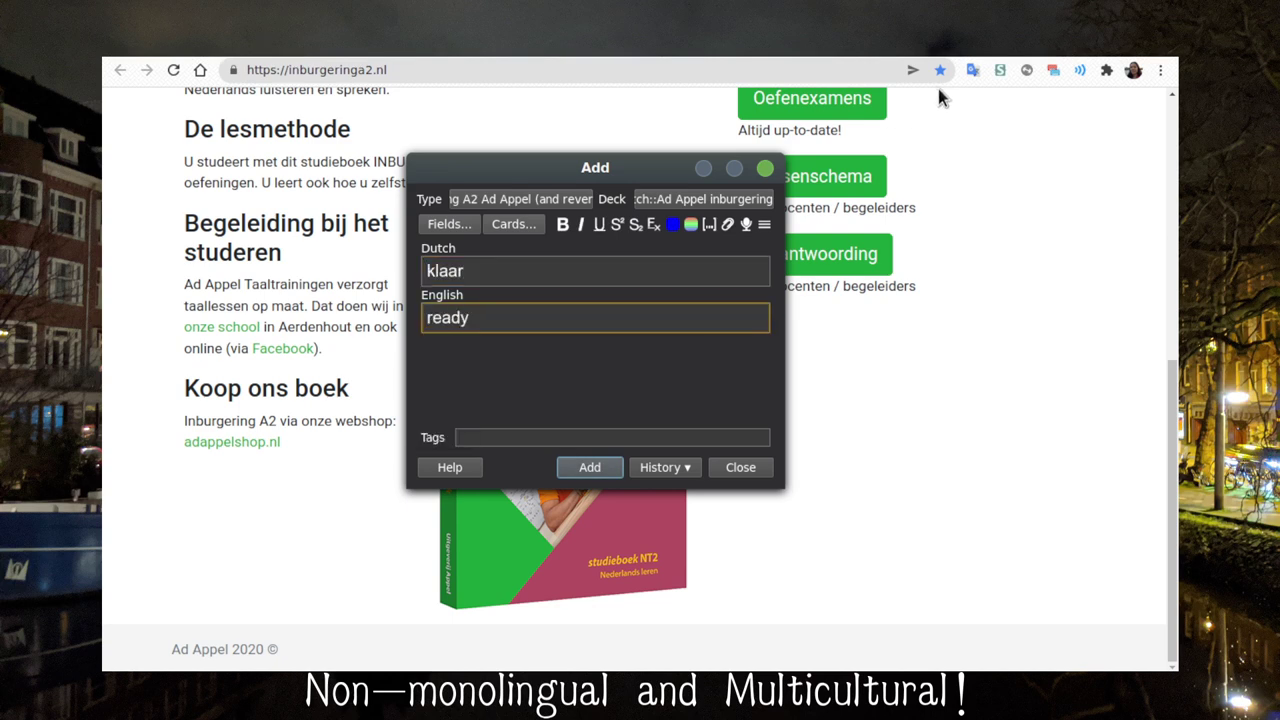
left_click(968, 73)
type("klaar")
key("Return")
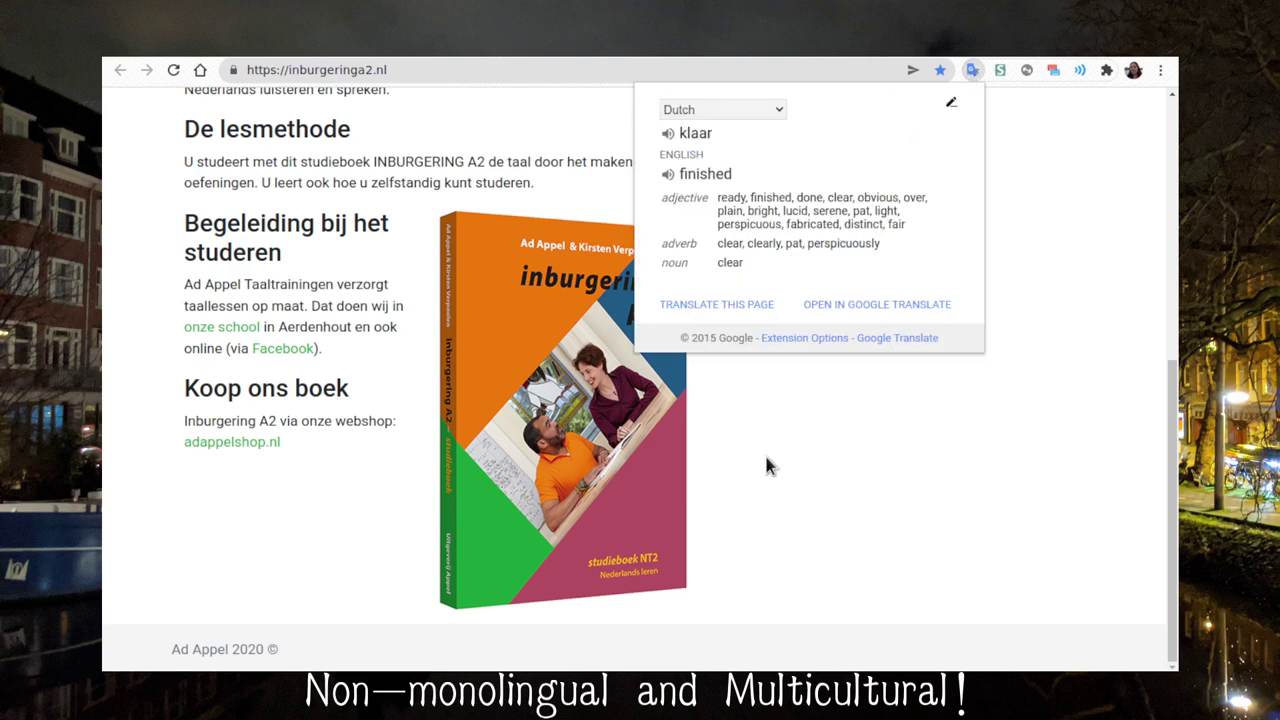
Extend the English text of the "klaar" note to "ready, finished, done" and add the note
key("alt+Tab")
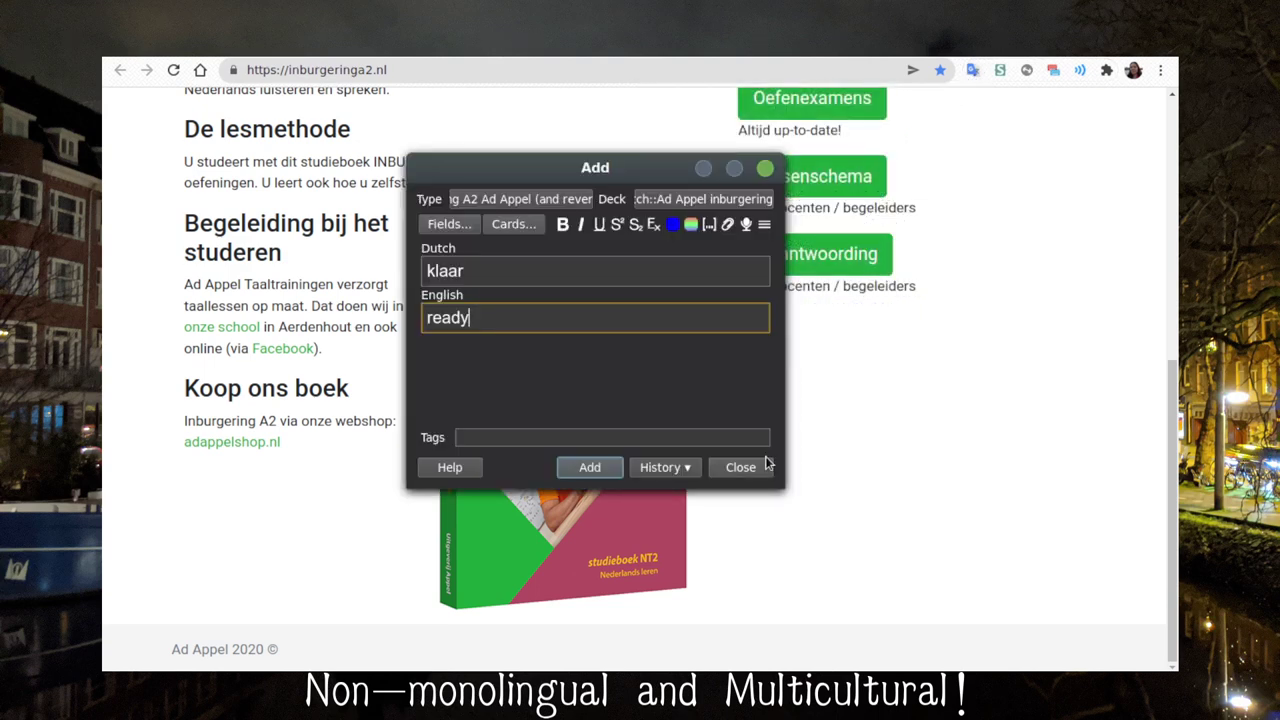
type(", finished, don")
type("e")
key("ctrl+Return")
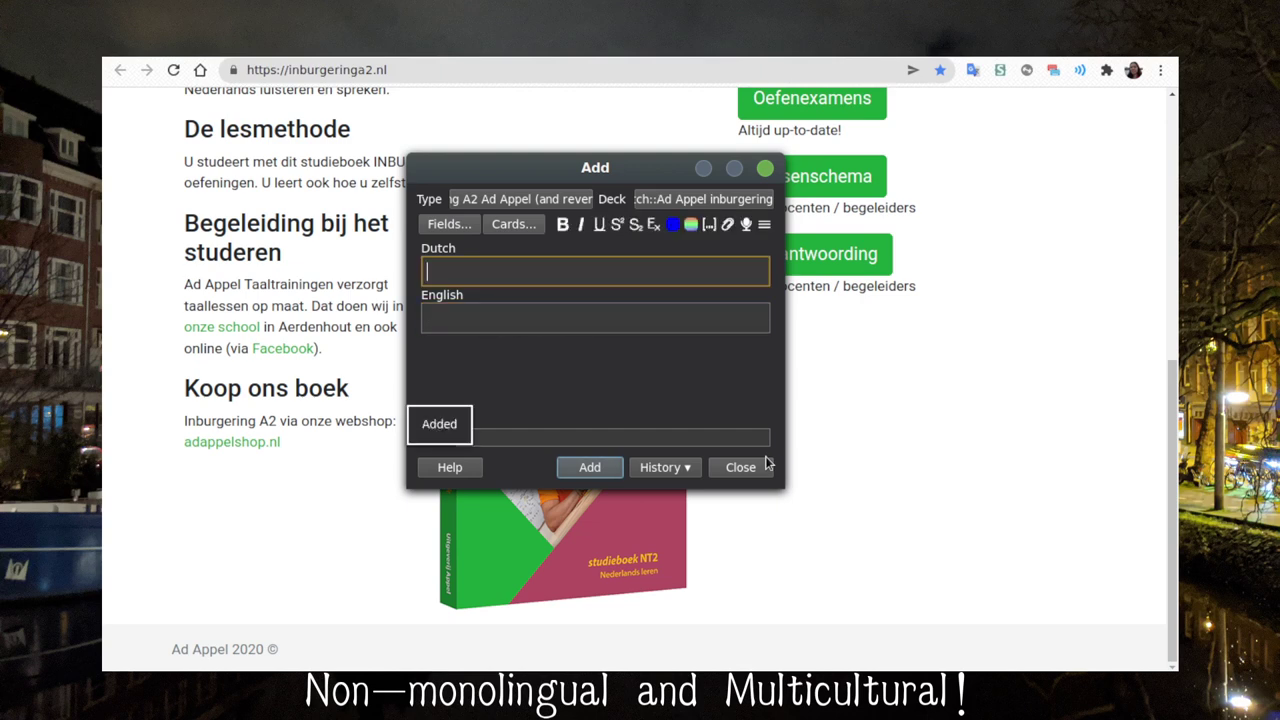
Add a note with "juist" as the Dutch text and "correct" as the English text, checking "juist" in Google Translate
type("juist")
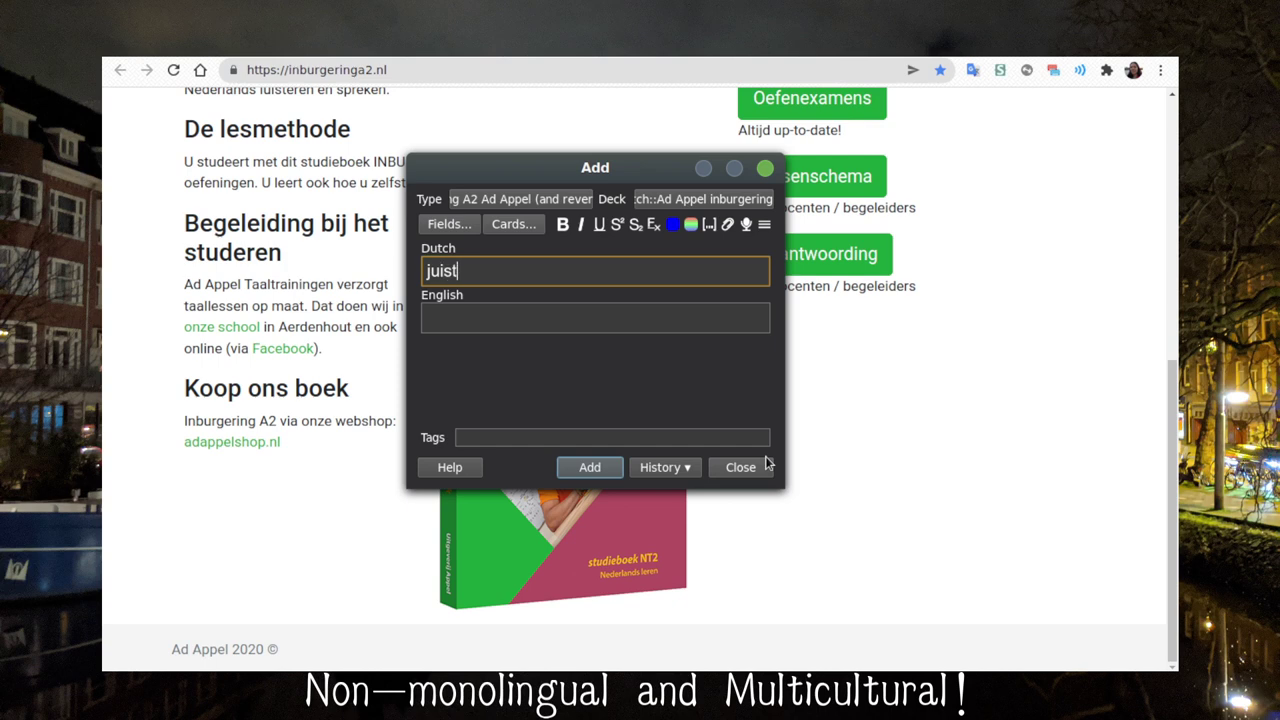
key("Tab")
type("correct")
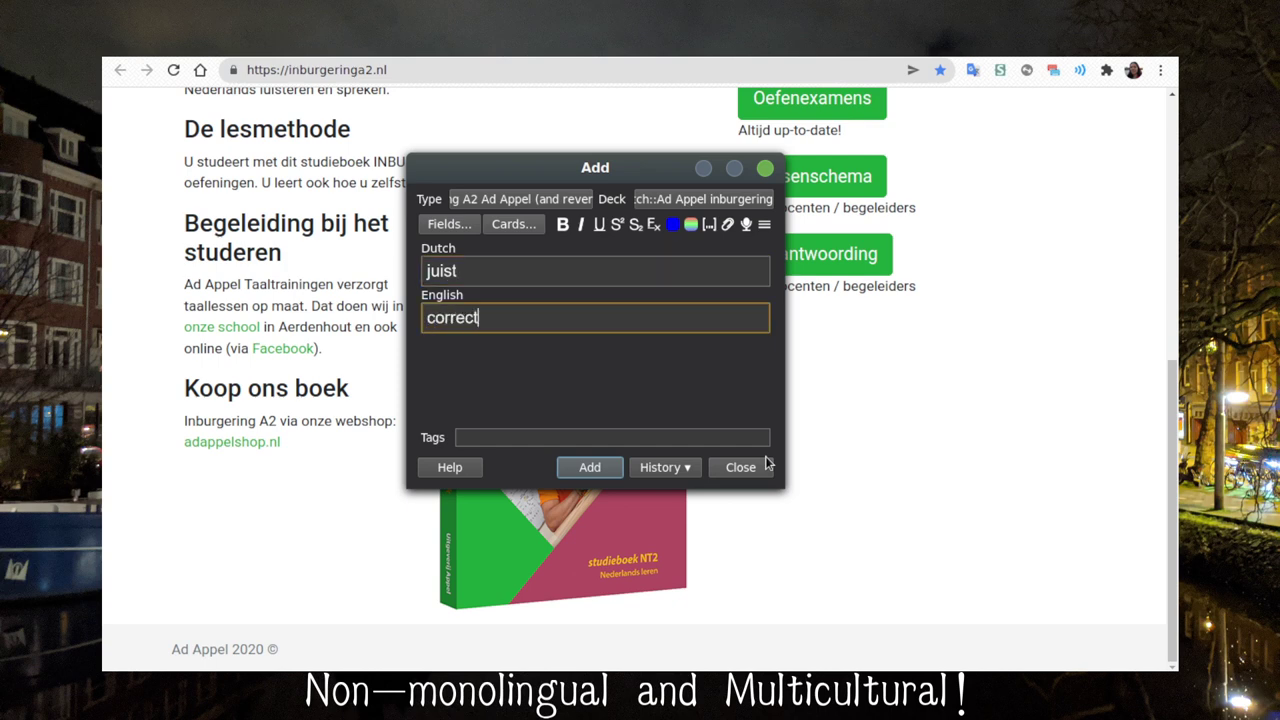
left_click(975, 67)
type("juist")
key("Return")
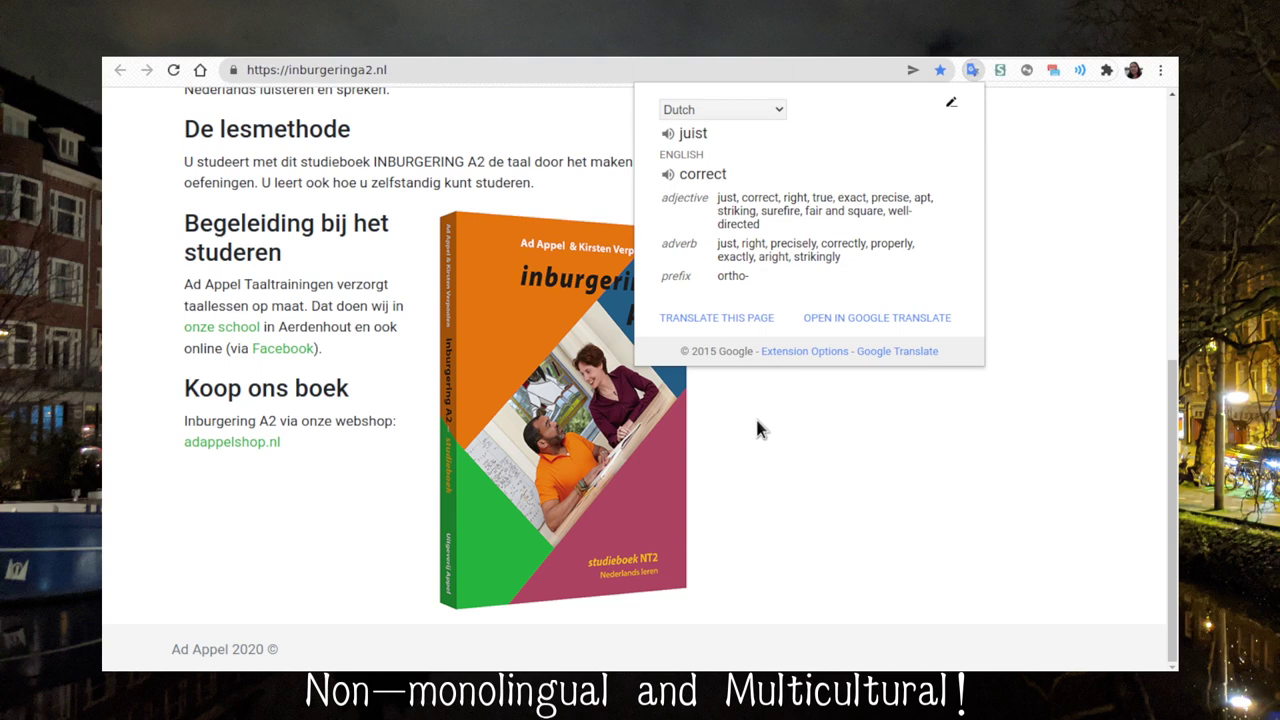
key("alt+Tab")
key("ctrl+Return")
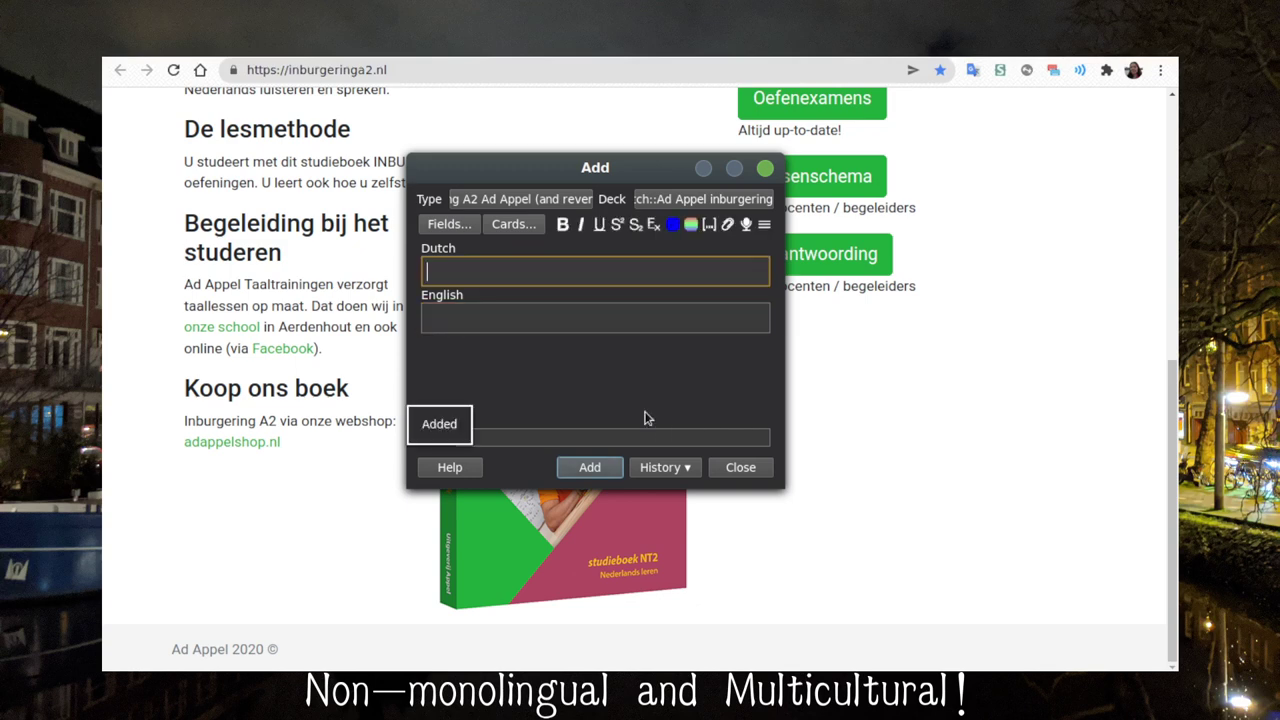
Enter "netjes" as the Dutch text of a new note and look the word up in Google Translate
type("netjes")
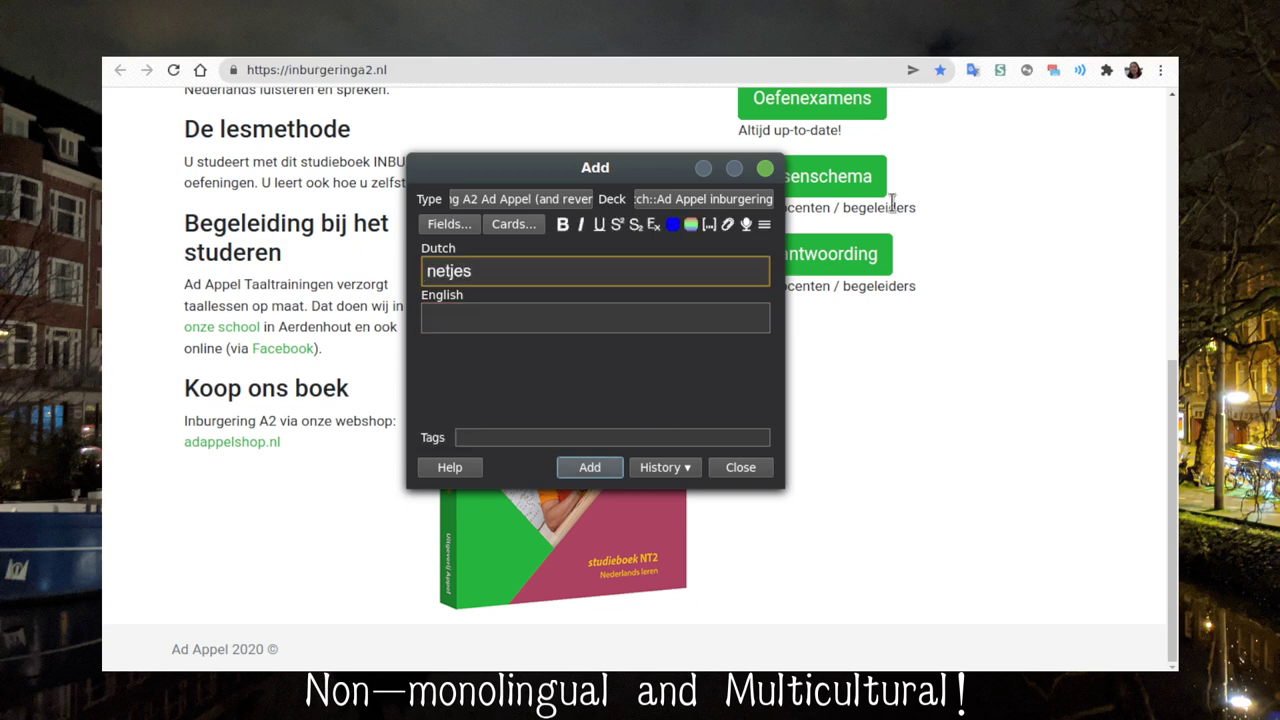
left_click(972, 69)
type("netjes")
key("Return")
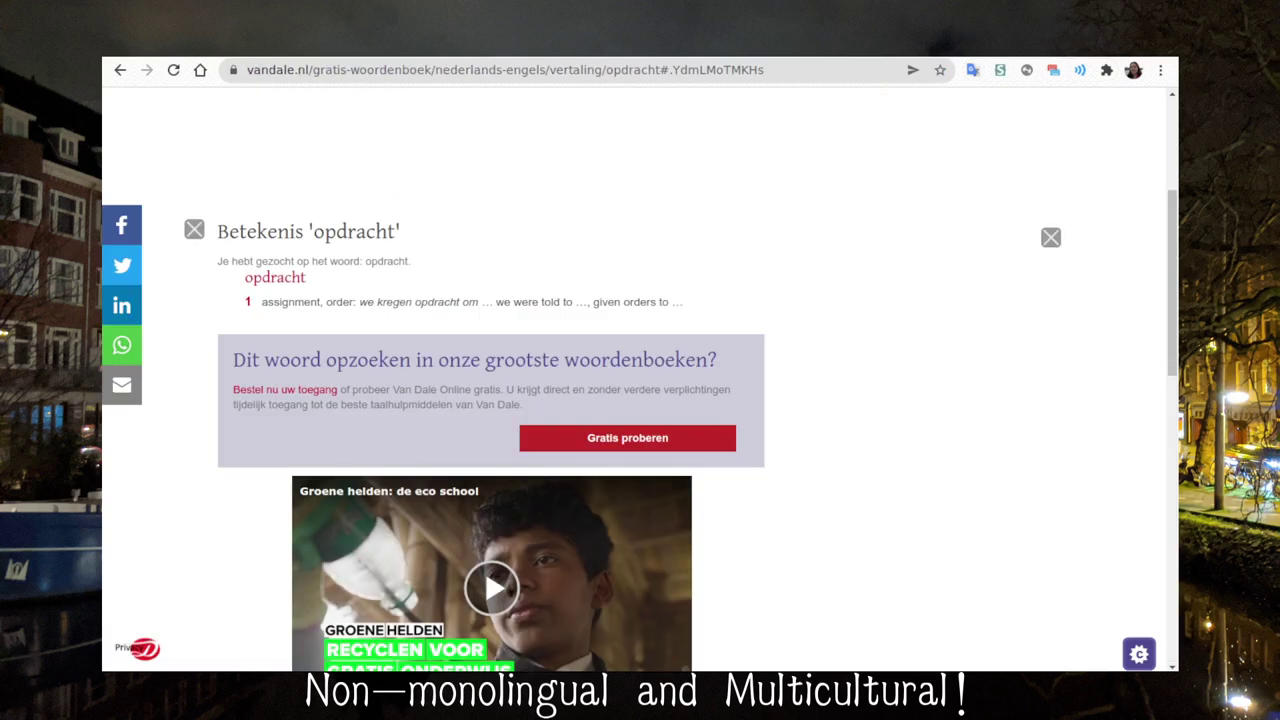
Look up "netjes" in the Van Dale Dutch–English dictionary and examine its entry
scroll(500, 250, "up", 3)
left_click(588, 228)
type("netjes")
key("Return")
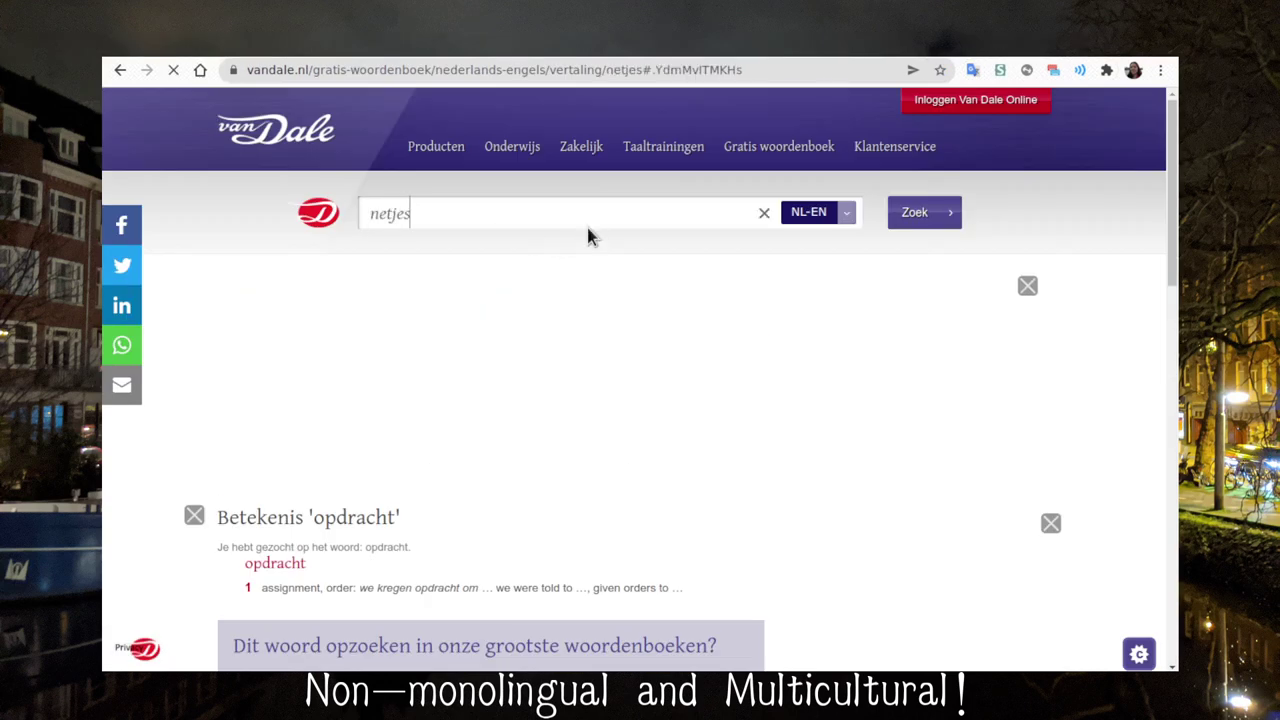
scroll(549, 392, "down", 5)
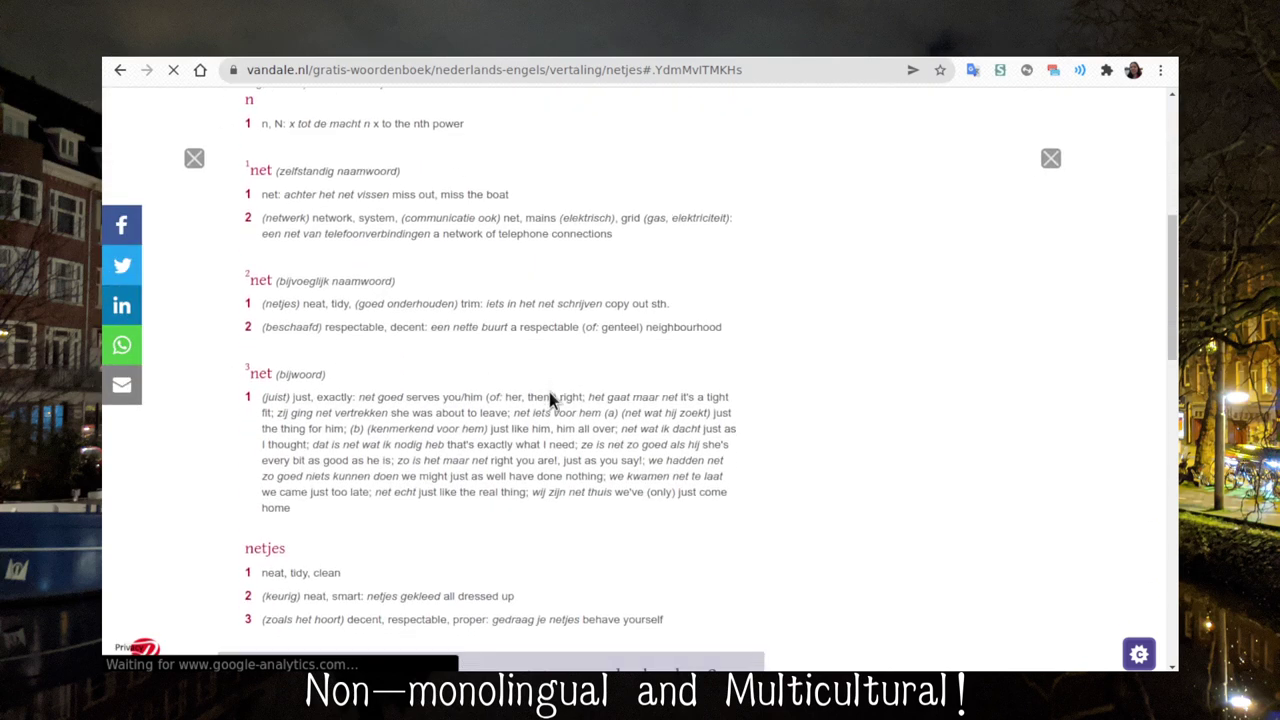
Add an Anki note with "netjes" as the Dutch side and "decent, proper; tidy, clean" as the English side
scroll(549, 397, "down", 3)
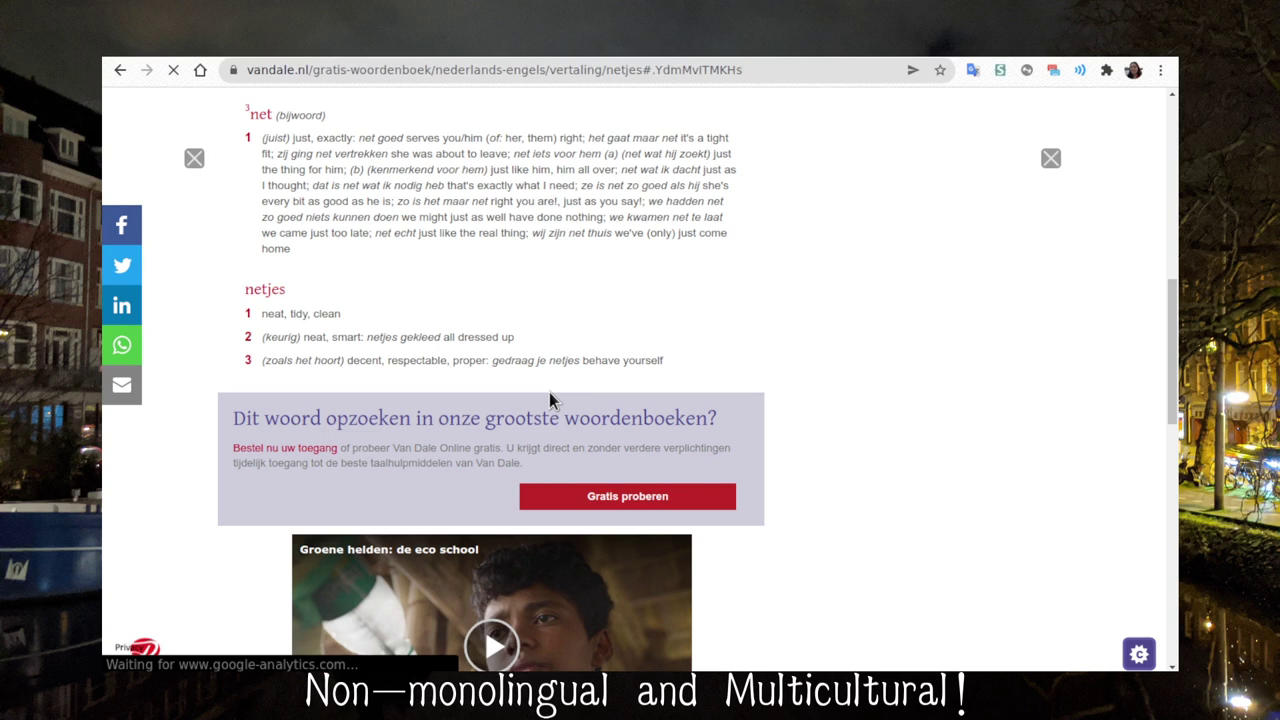
key("ctrl+shift+a")
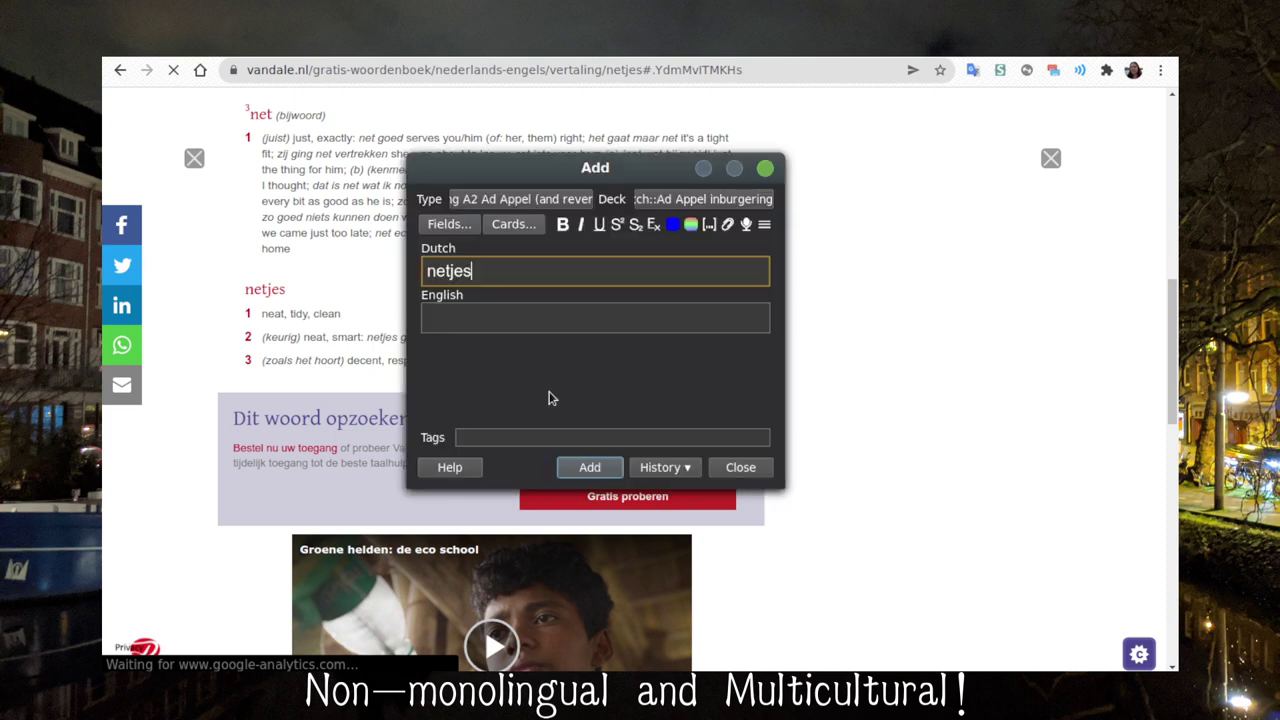
key("Tab")
type("decent,")
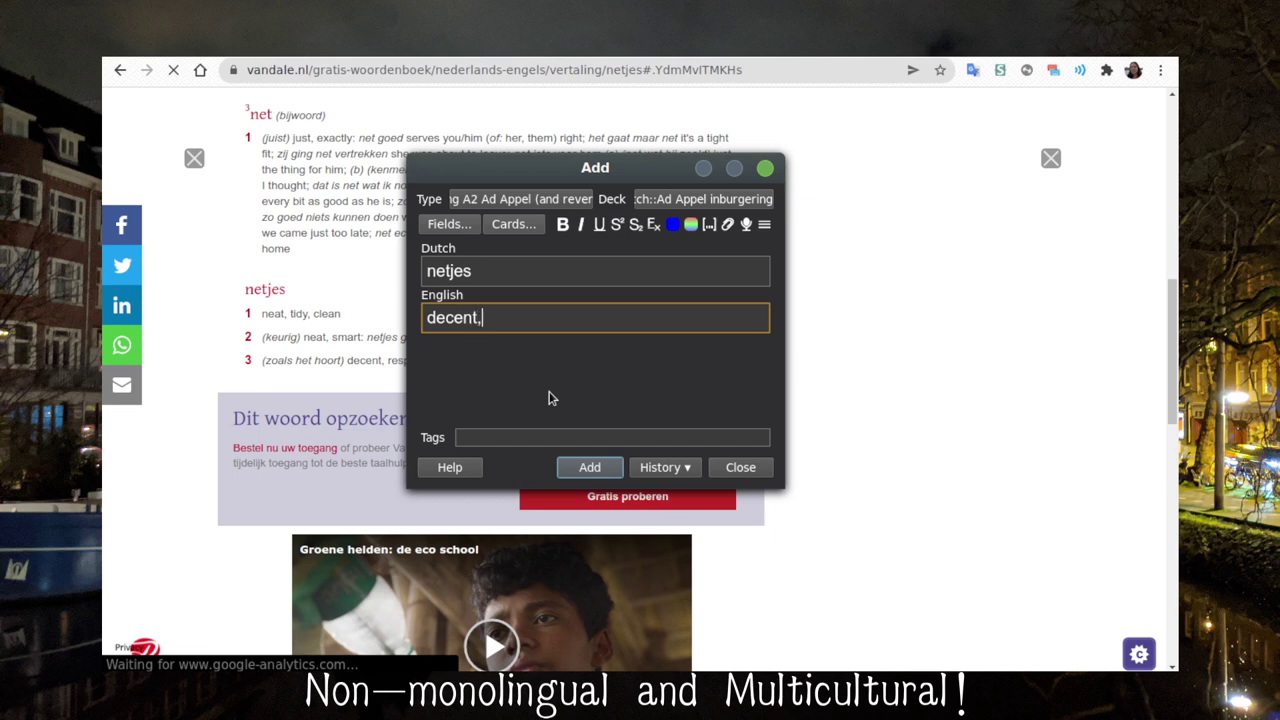
type(" proper; tidy, clean")
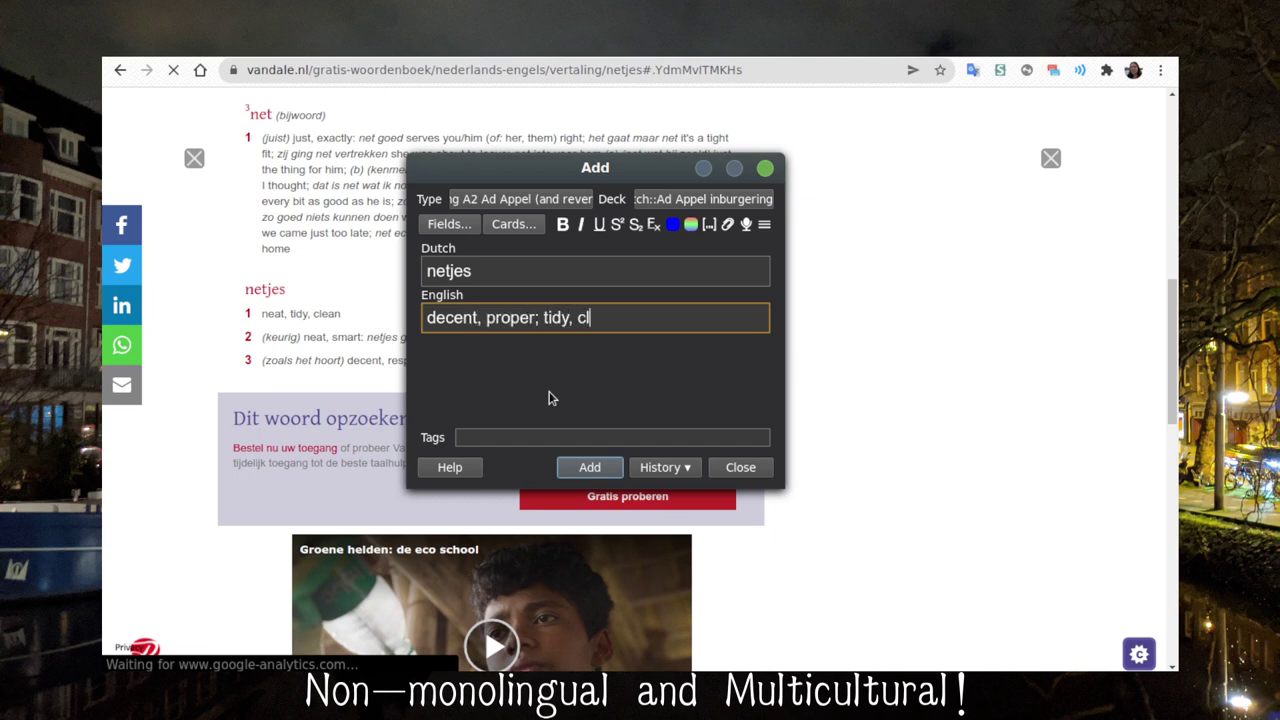
key("ctrl+Return")
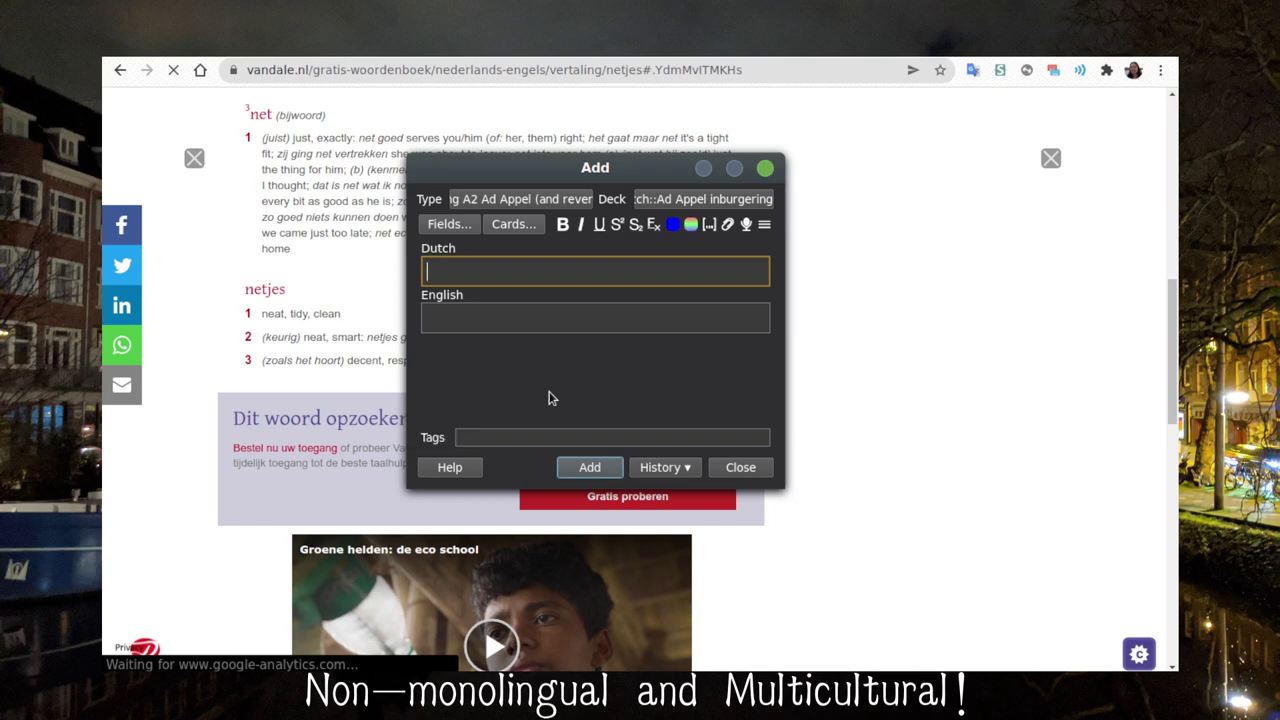
left_click(741, 467)
Switch to the main Anki window, sync the collection and check the Ad Appel inburgering A2 deck's overview
key("alt+Tab")
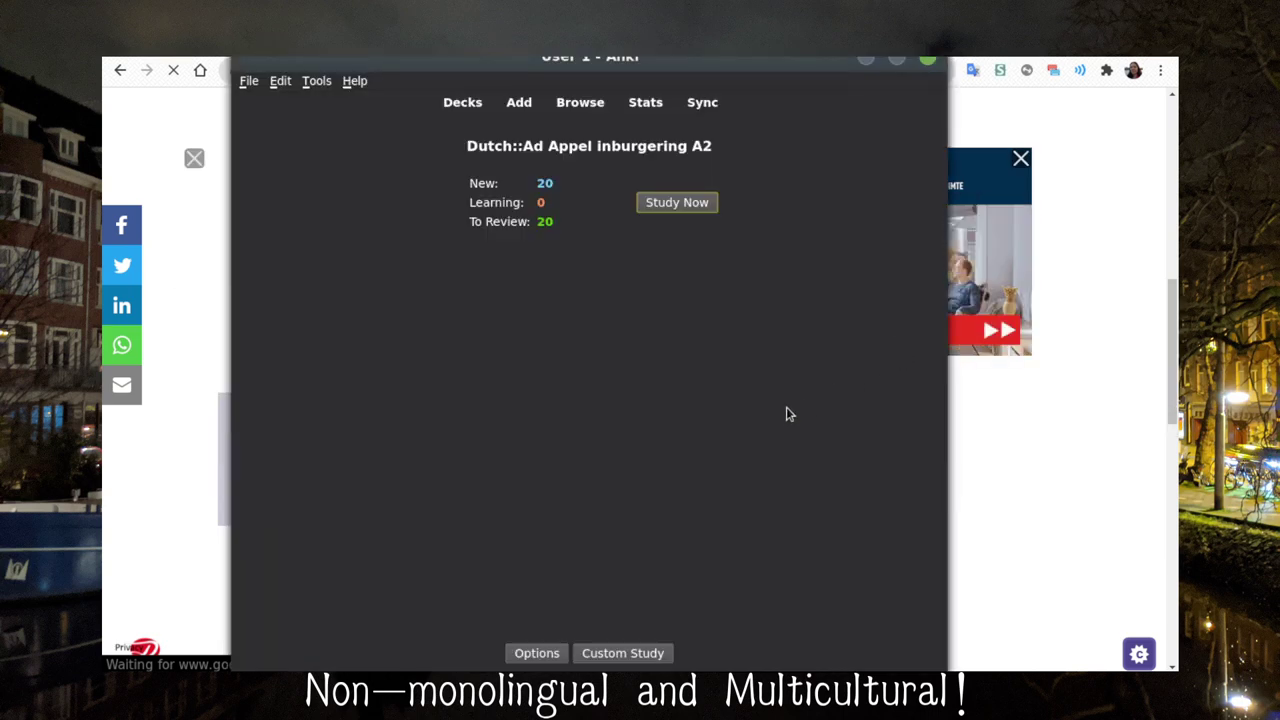
key("d")
key("y")
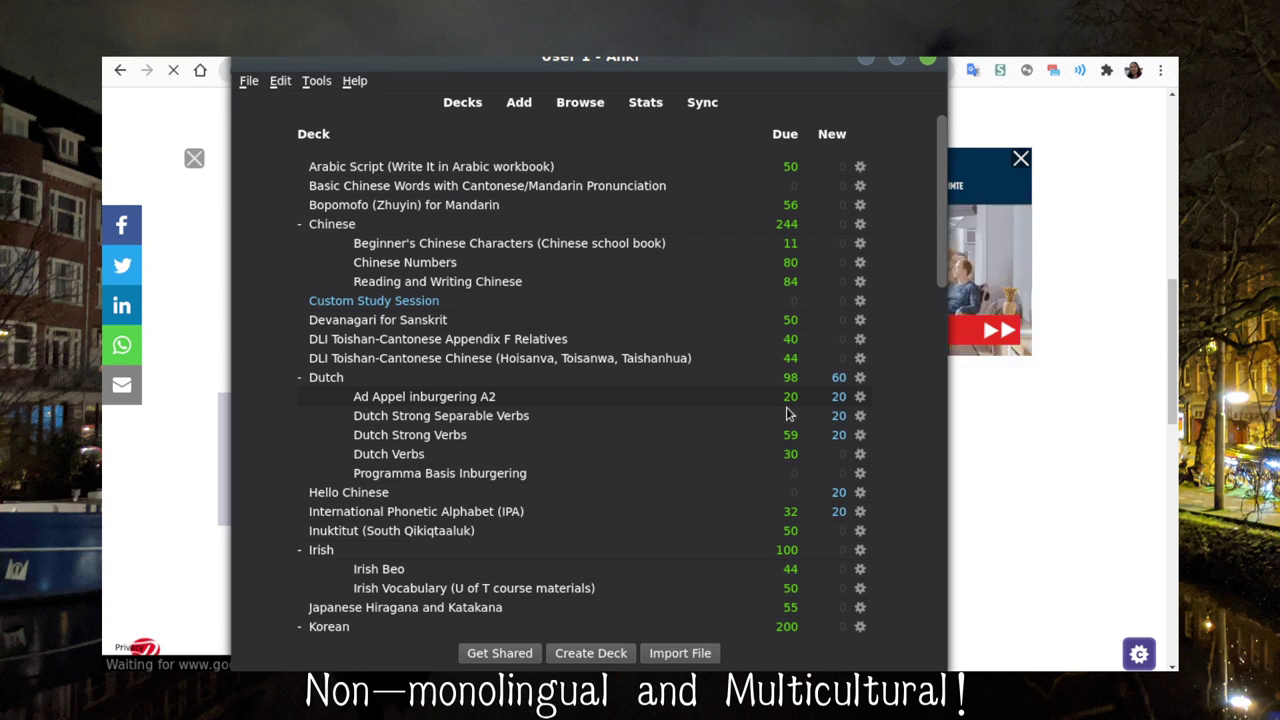
left_click(443, 398)
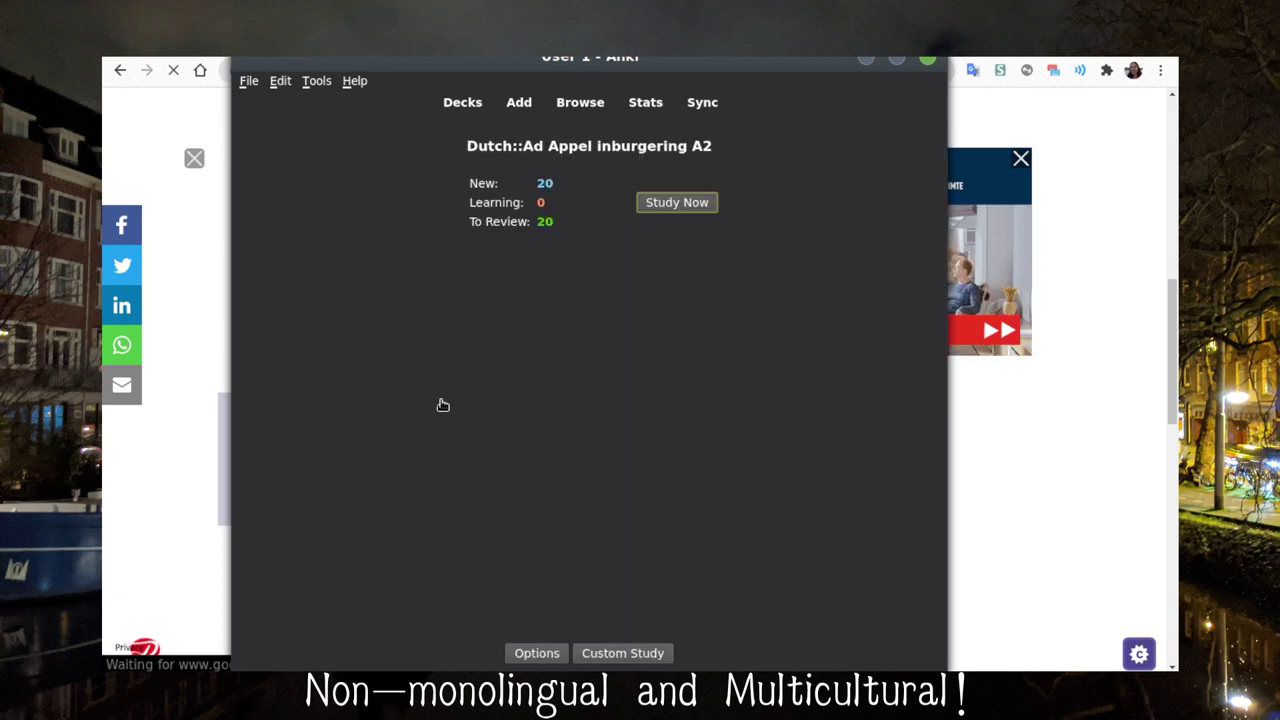
key("d")
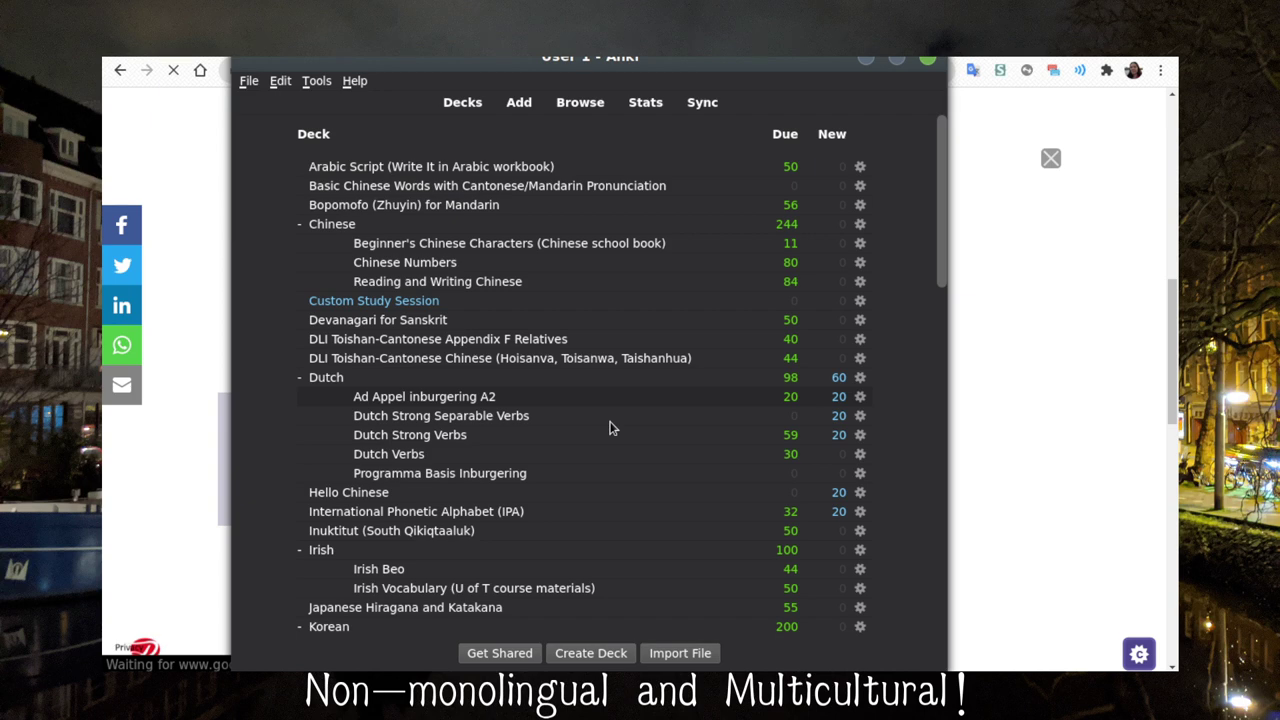
Switch to the lesson document in Google Docs and add the line "B - Leesvaardigheid" on the page below "les 2"
key("alt+Tab")
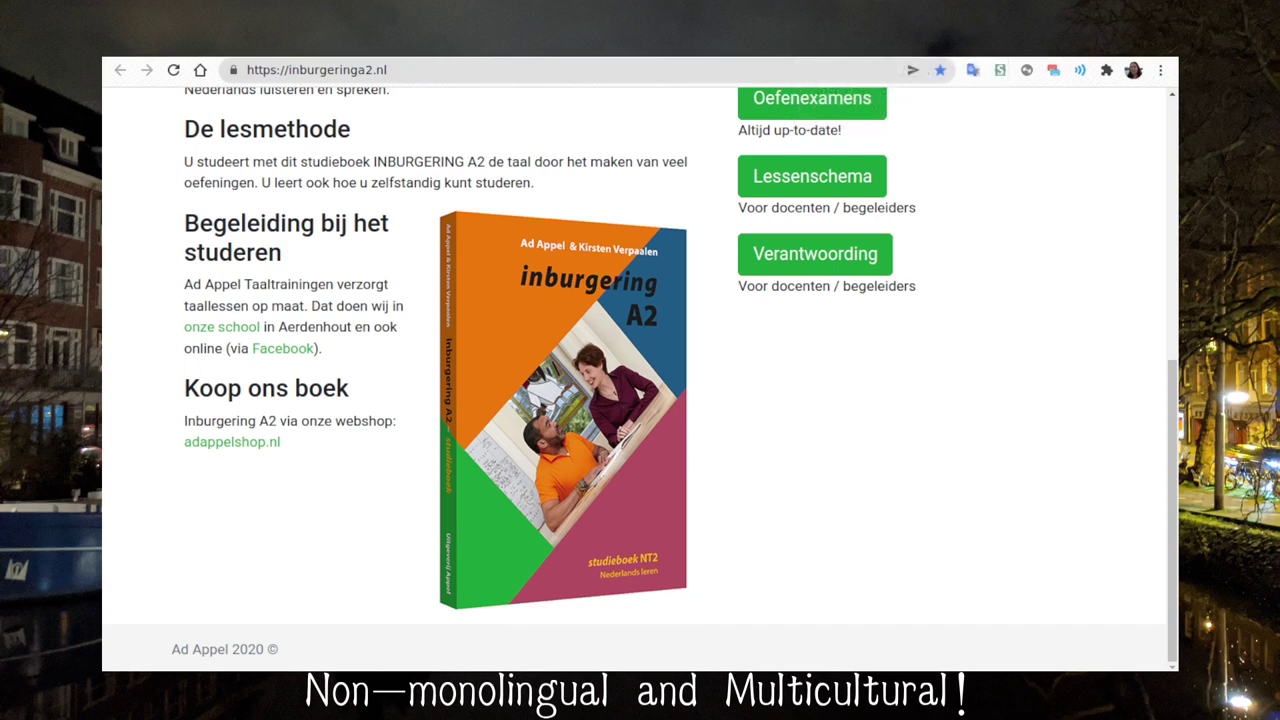
key("ctrl+Tab")
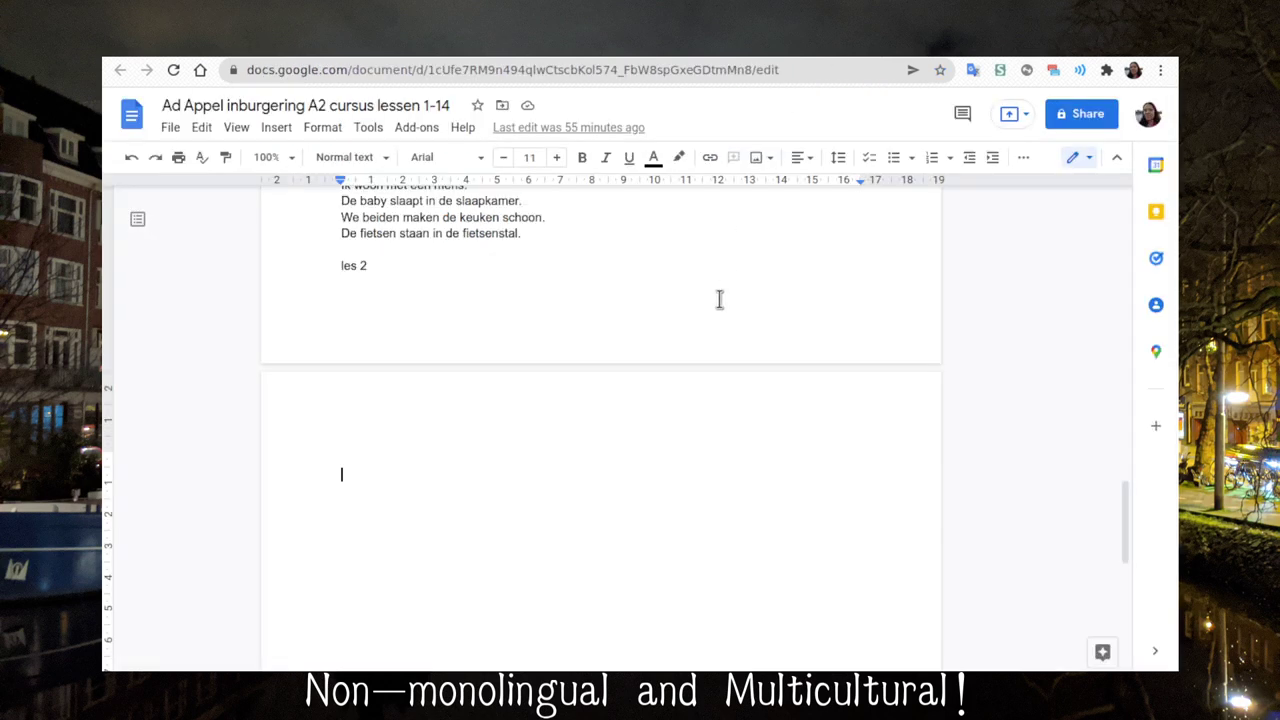
type("B - Lee")
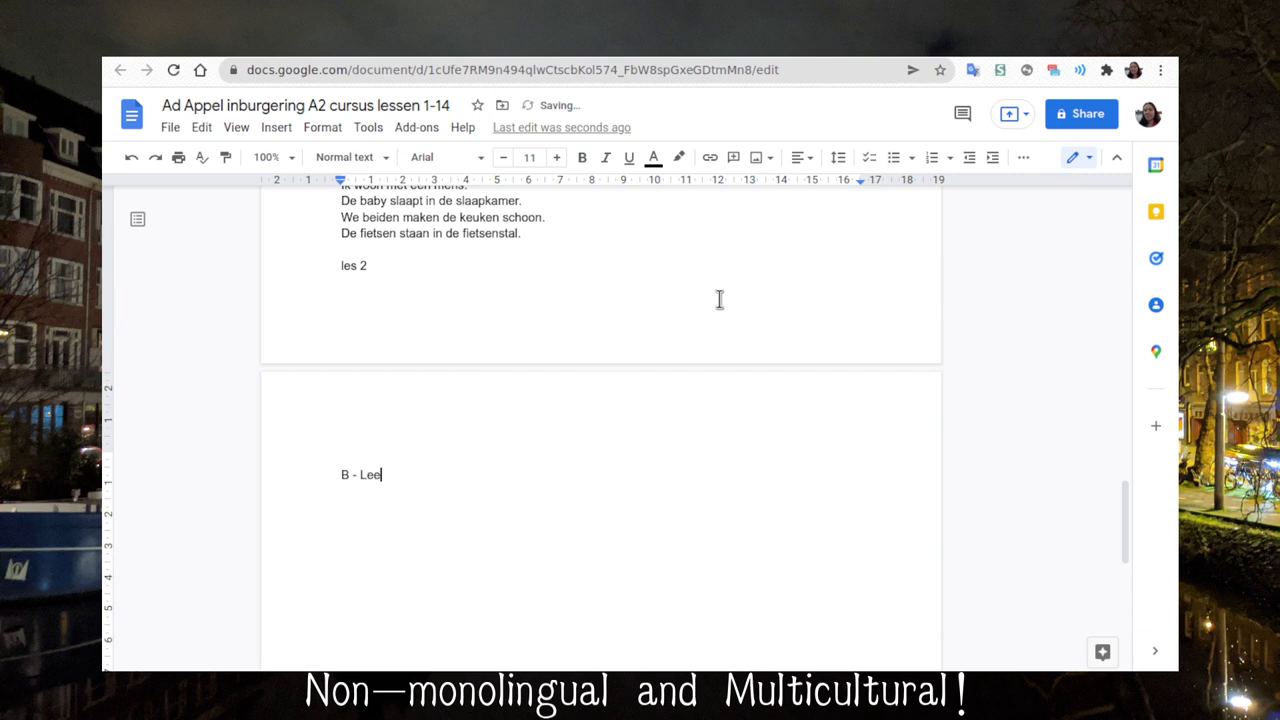
type("svaardigheid")
key("Return")
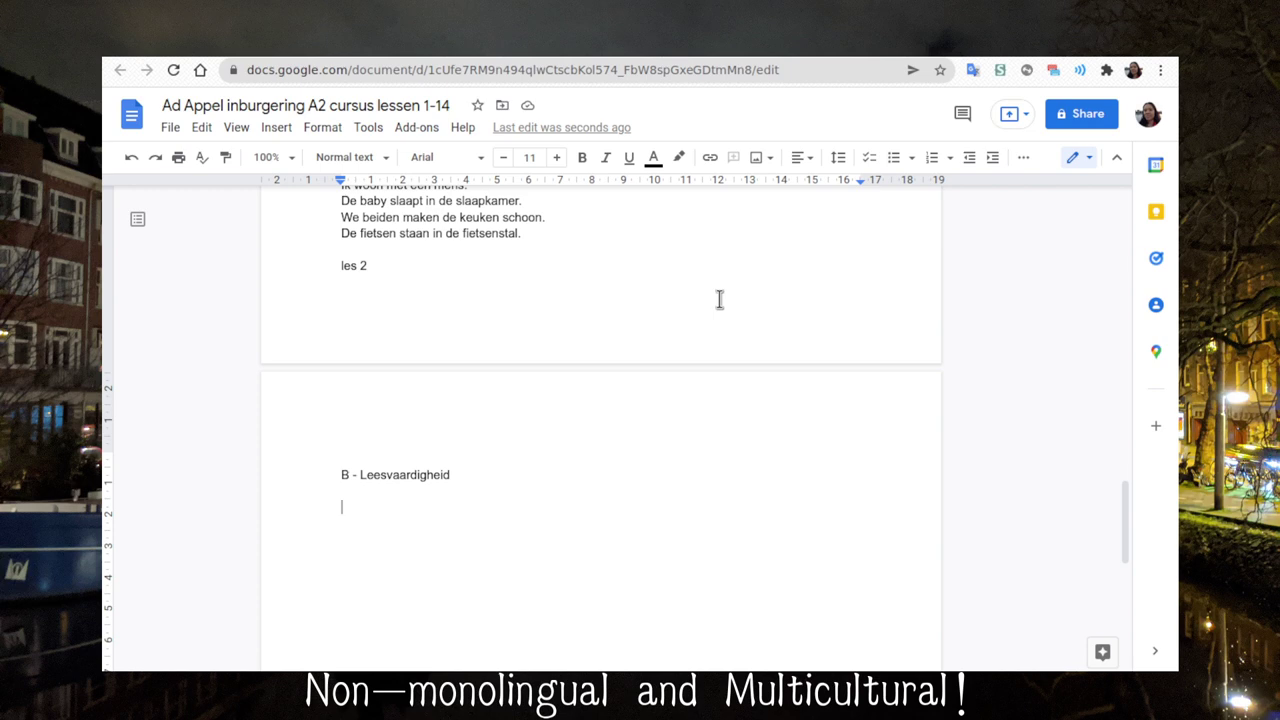
key("ctrl+Tab")
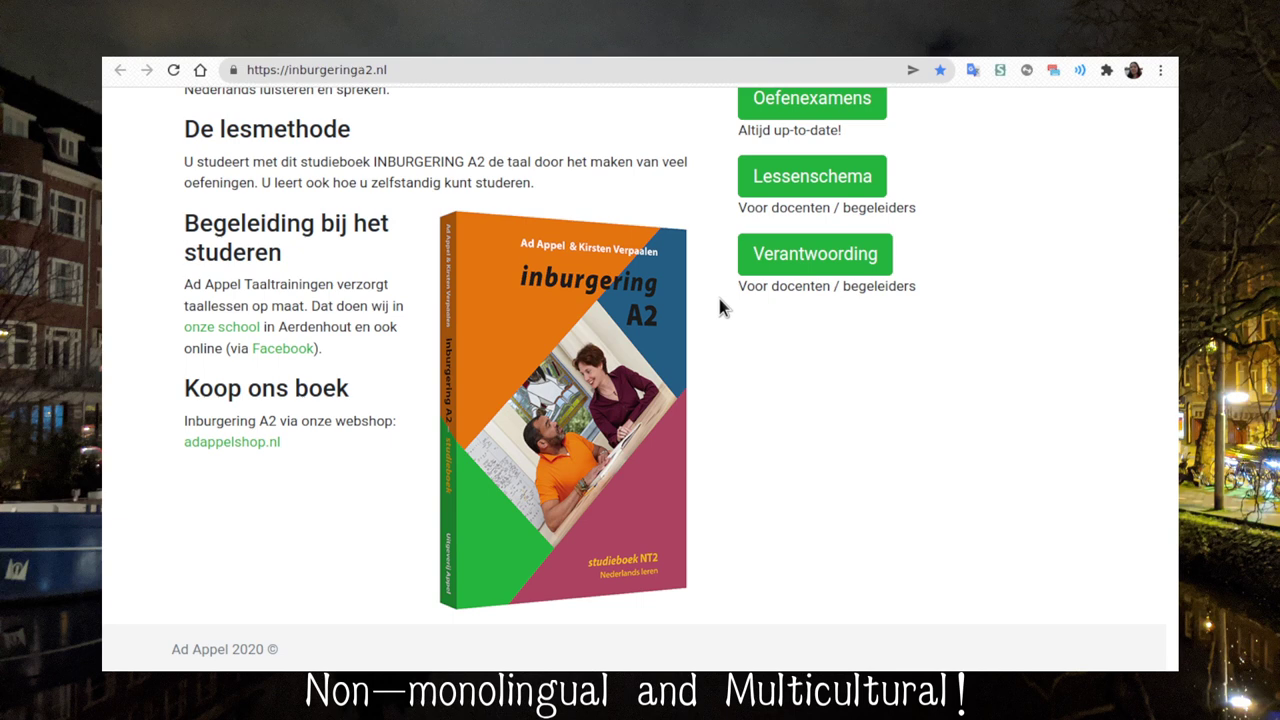
scroll(722, 307, "up", 4)
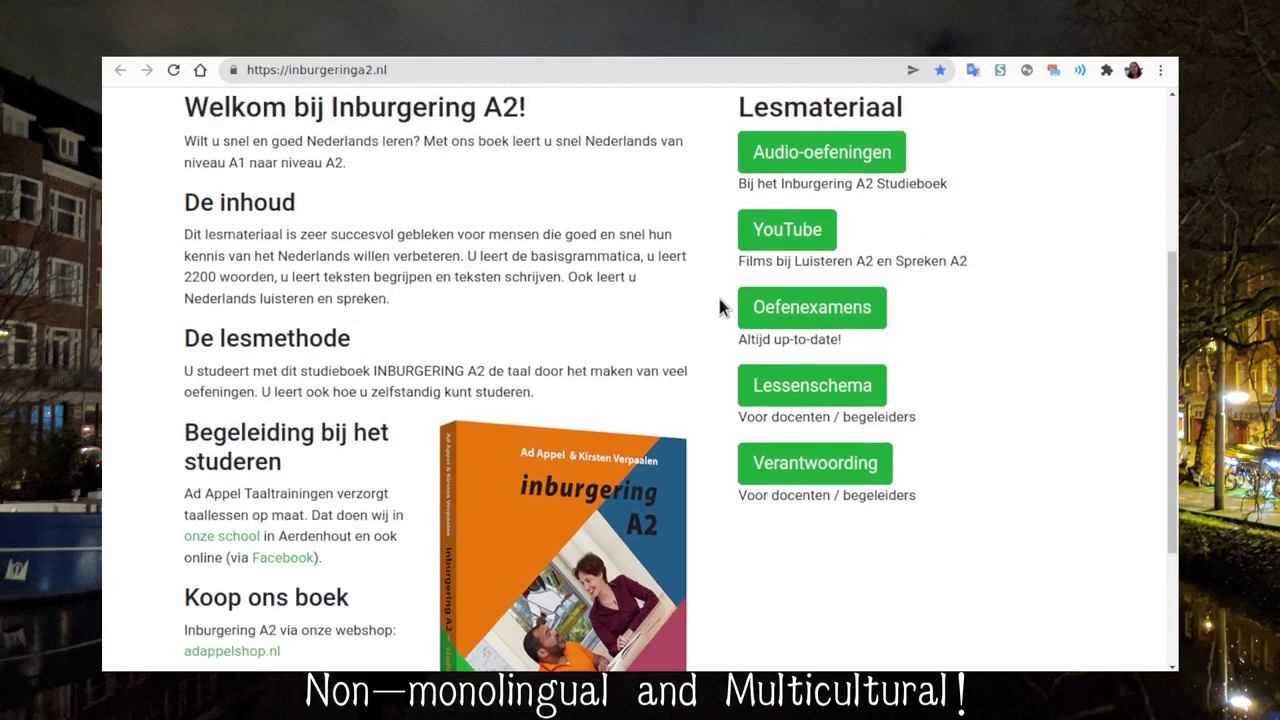
scroll(722, 307, "down", 4)
Return to the lesson document and enter the answers "B-C-B" below the Leesvaardigheid line
key("alt+Tab")
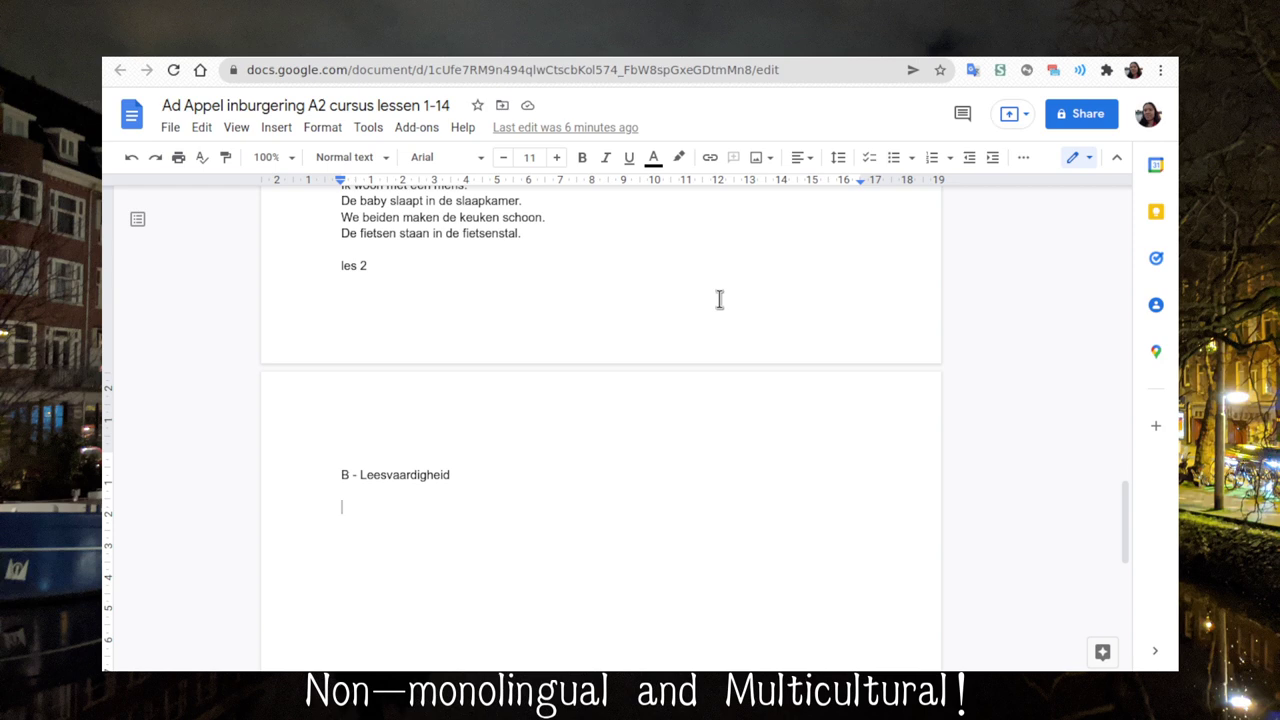
type("B-")
type("C-")
type("B")
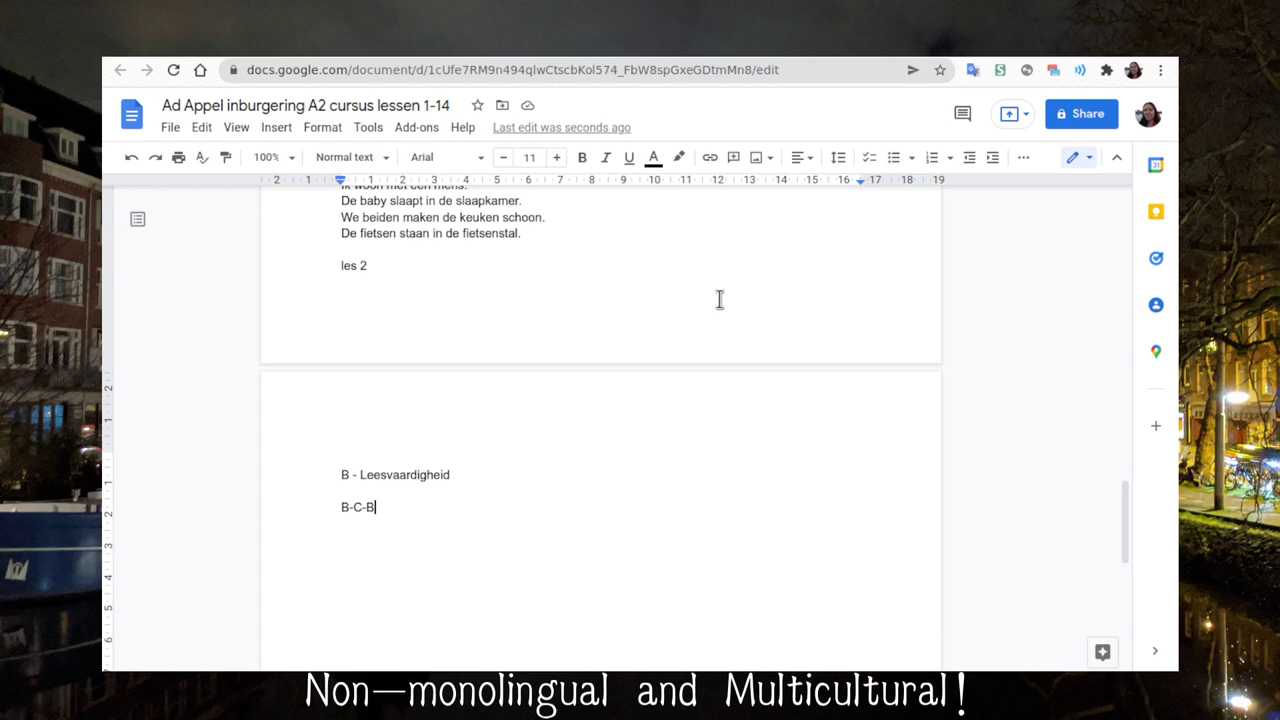
Look up the English translation of "werkweek" with the Google Translate extension
left_click(971, 72)
type("werkweek")
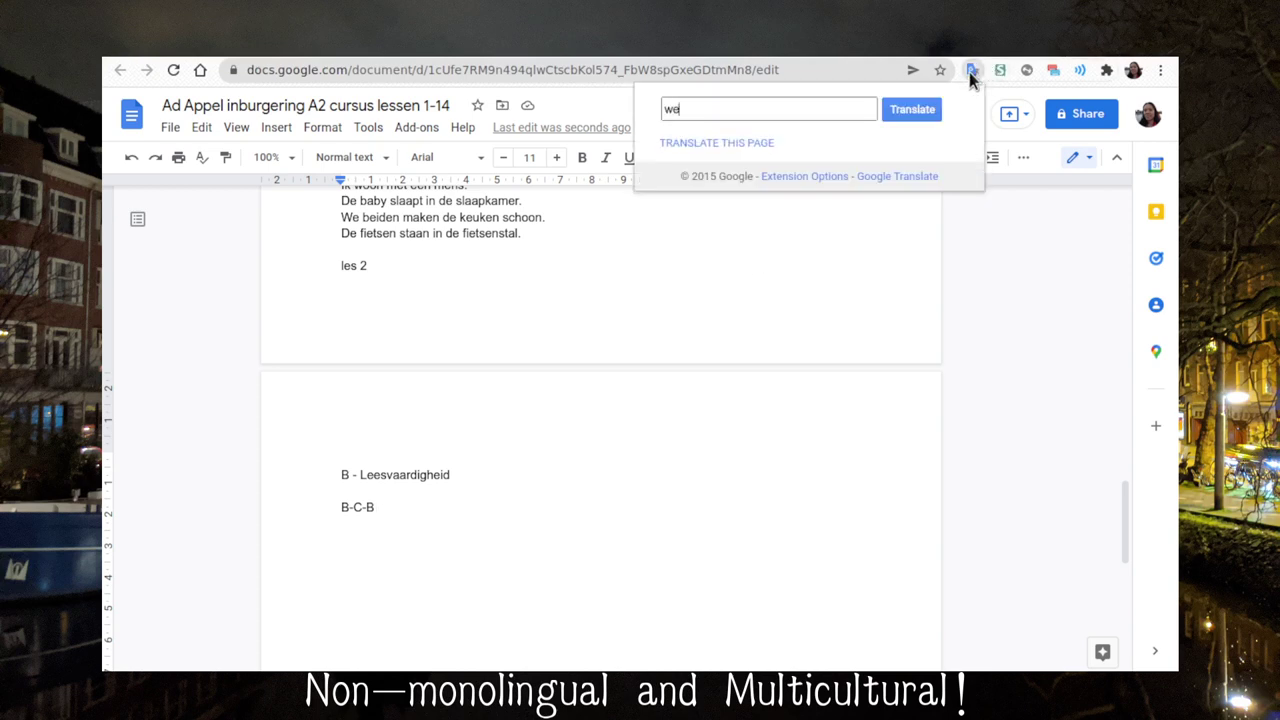
key("Return")
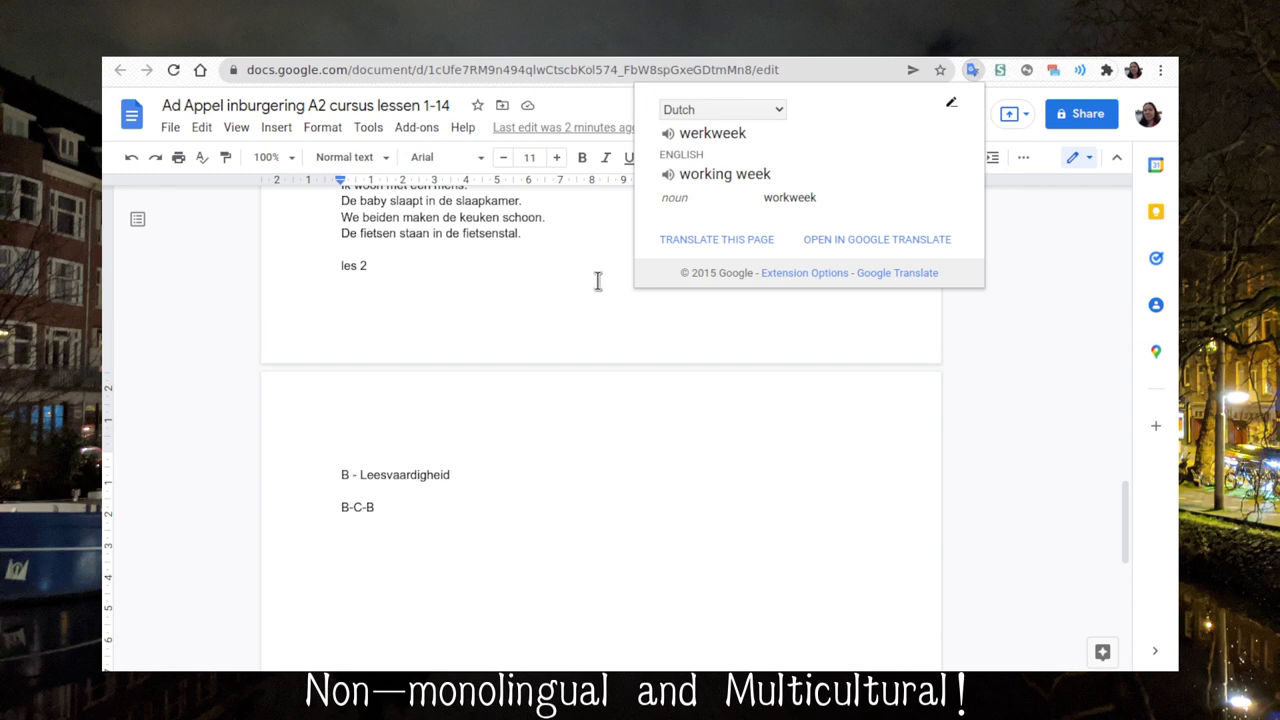
Translate "oktober" in the Google Translate extension with Dutch as the source language
left_click(951, 104)
type("oktober")
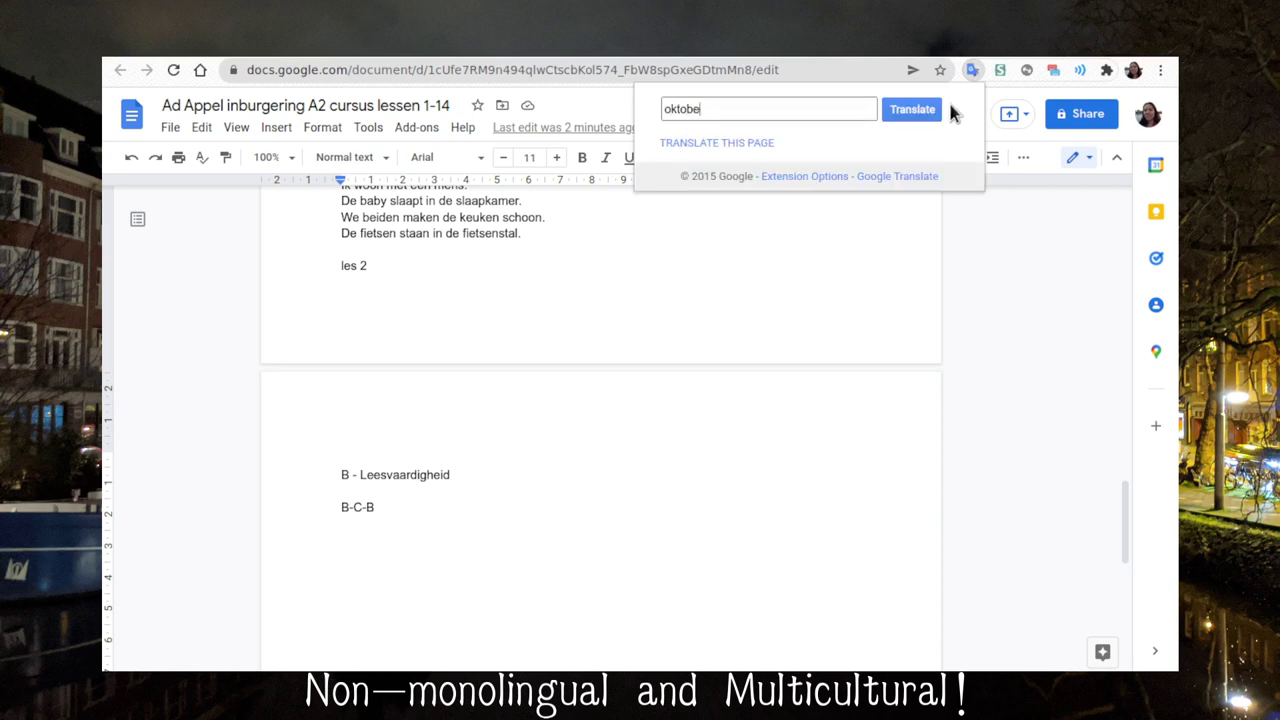
key("Return")
left_click(692, 111)
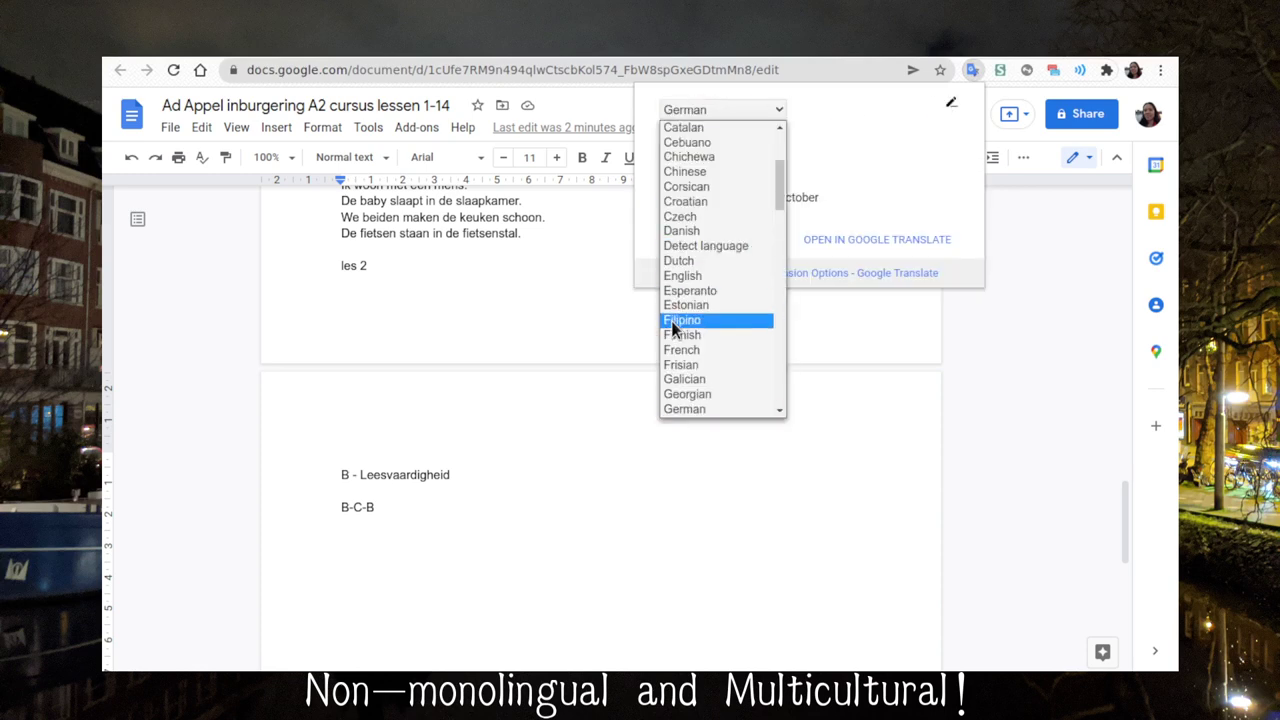
left_click(680, 260)
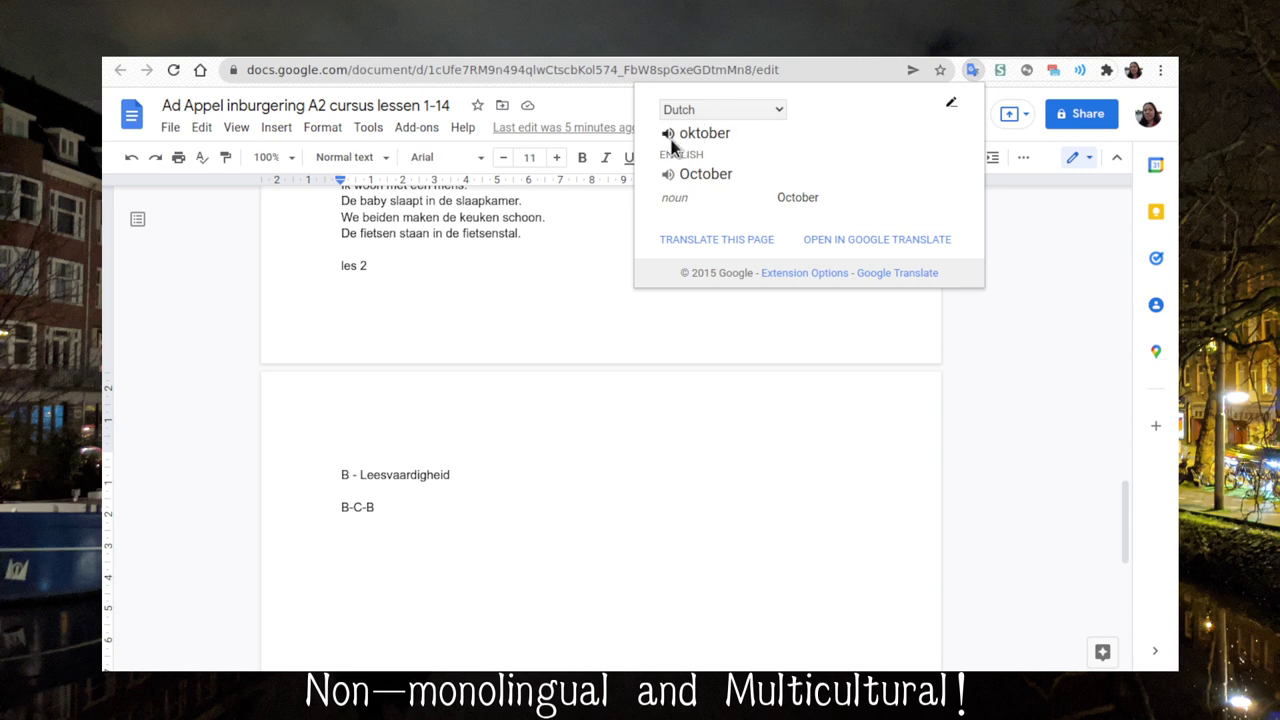
Translate "alcohol" in the Google Translate extension with Dutch as the source language
left_click(951, 104)
type("alohol")
key("BackSpace")
key("BackSpace")
key("BackSpace")
key("BackSpace")
type("cohol")
key("Return")
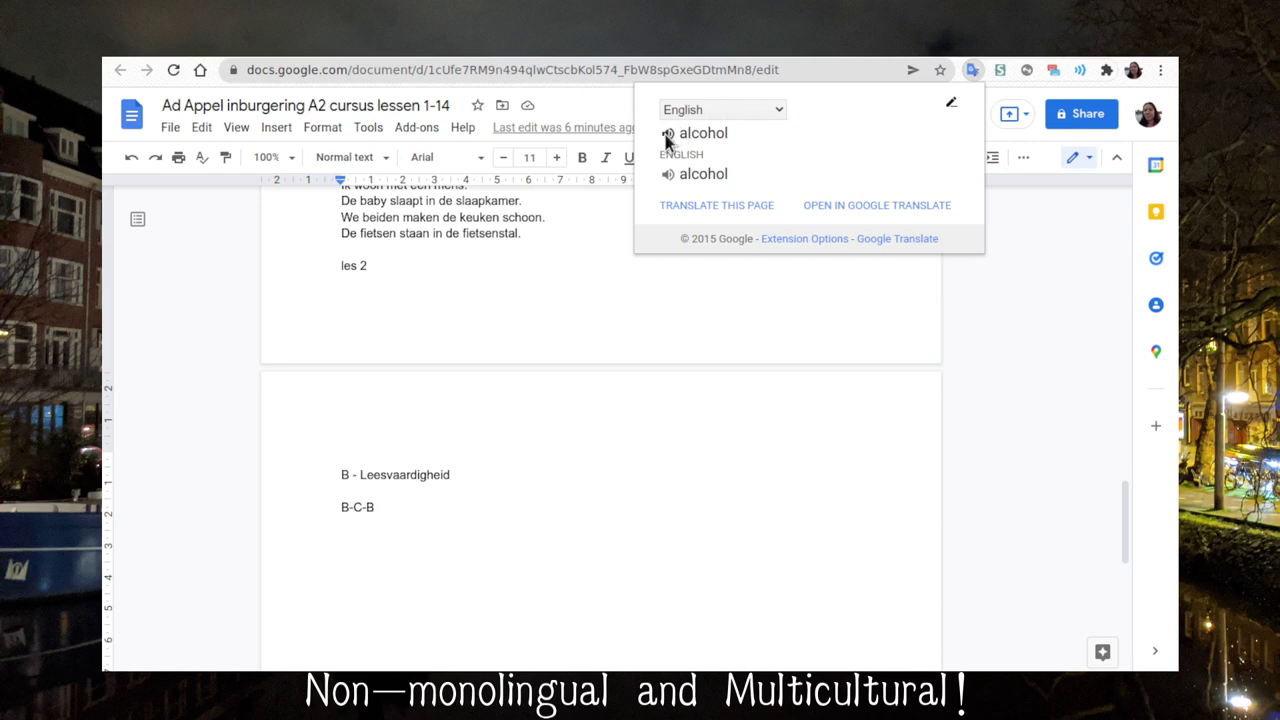
left_click(720, 110)
left_click(686, 392)
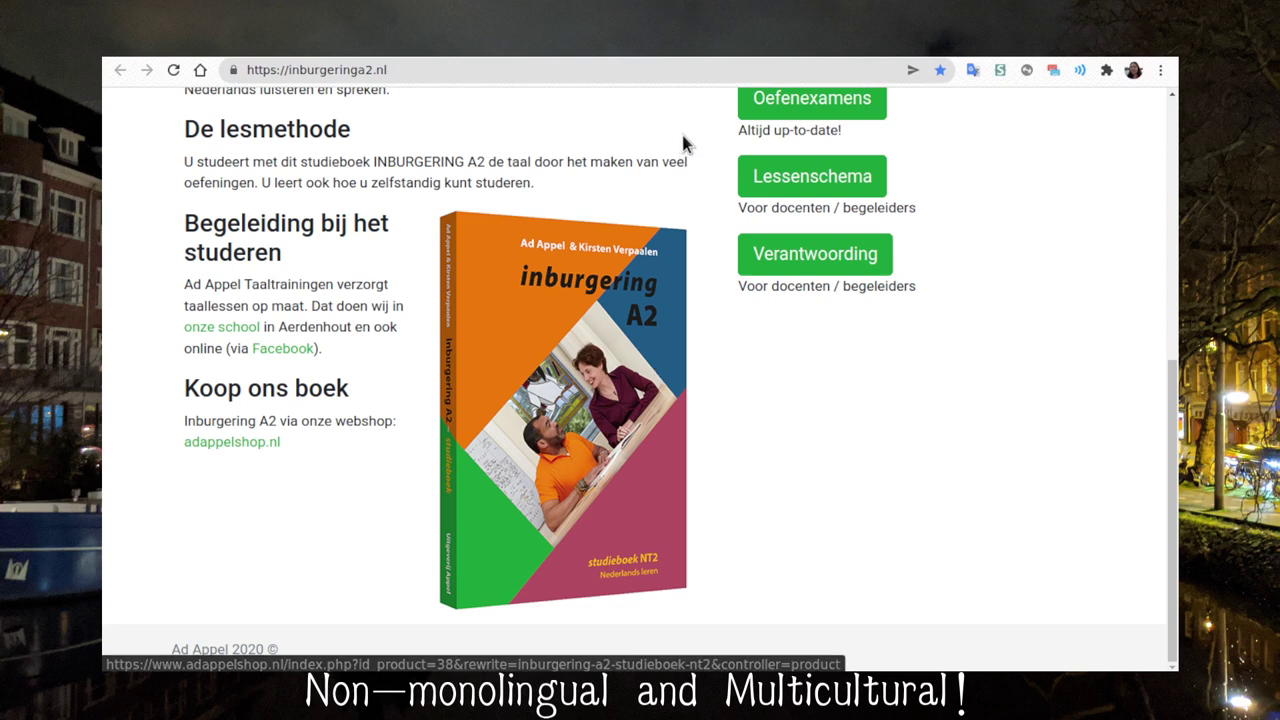
Look up "h.j." in the Google Translate extension with Dutch as the source language
left_click(970, 70)
type("h.j.")
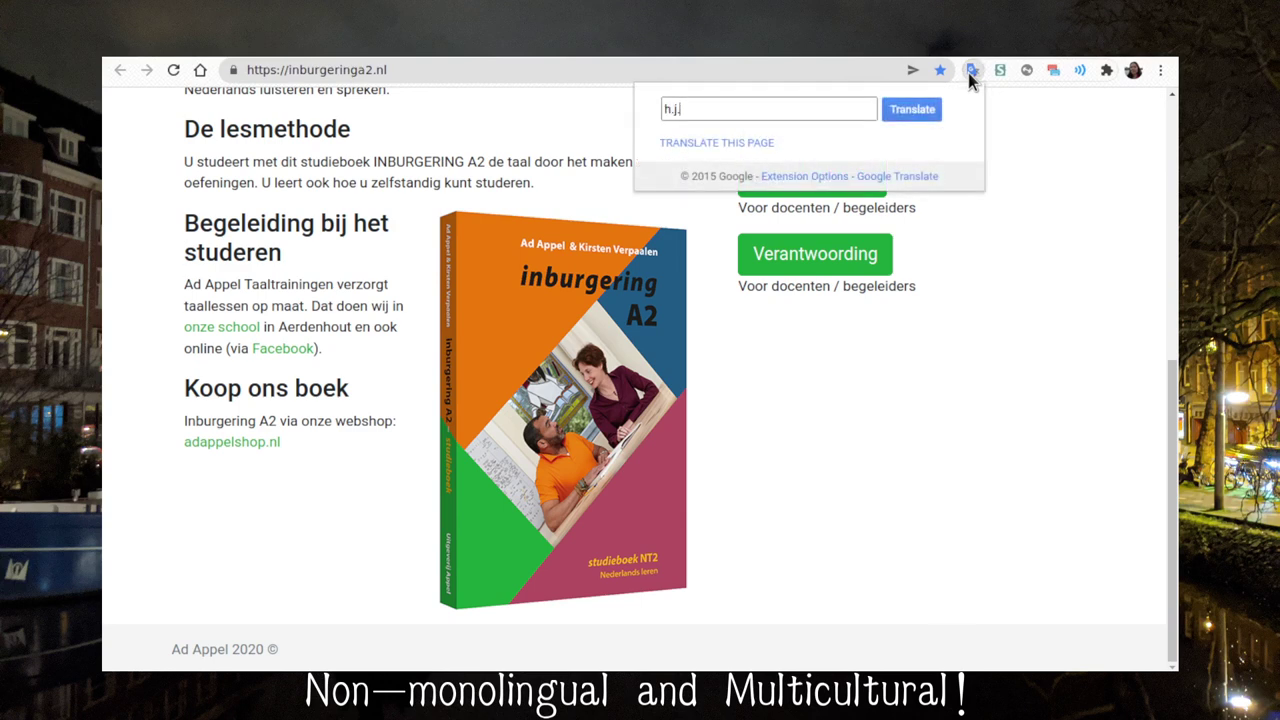
key("Return")
left_click(705, 108)
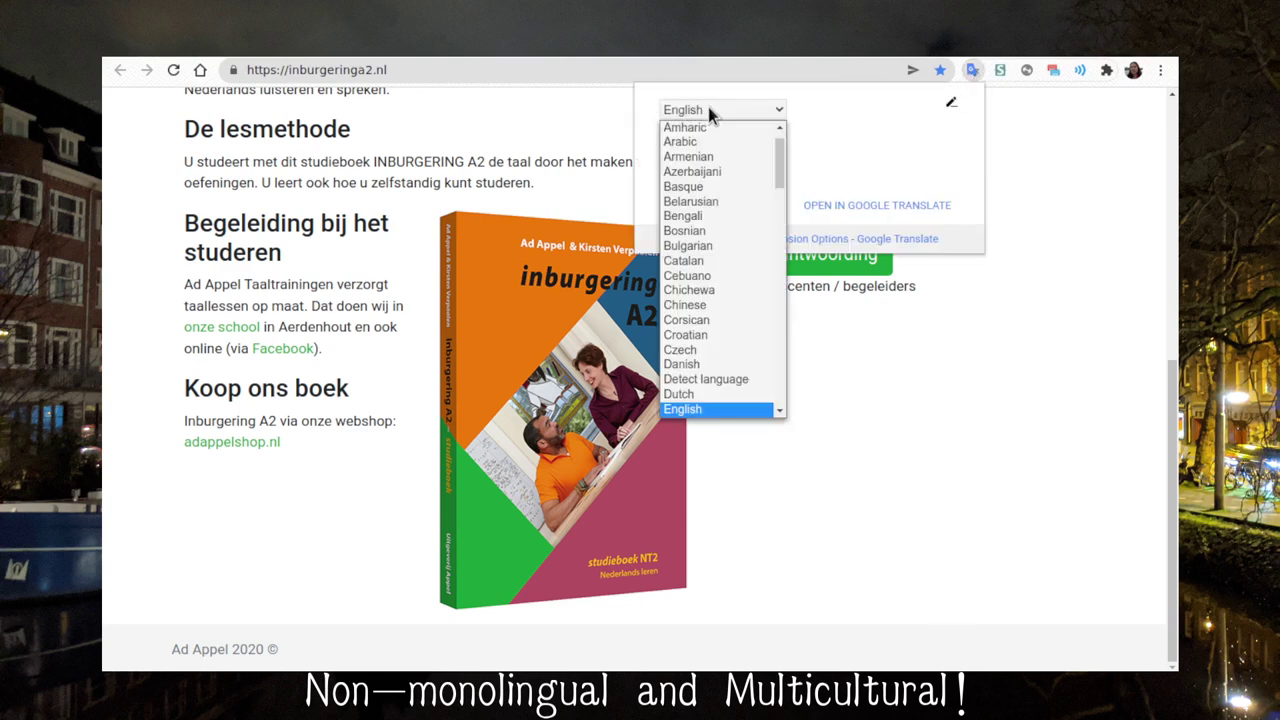
left_click(680, 398)
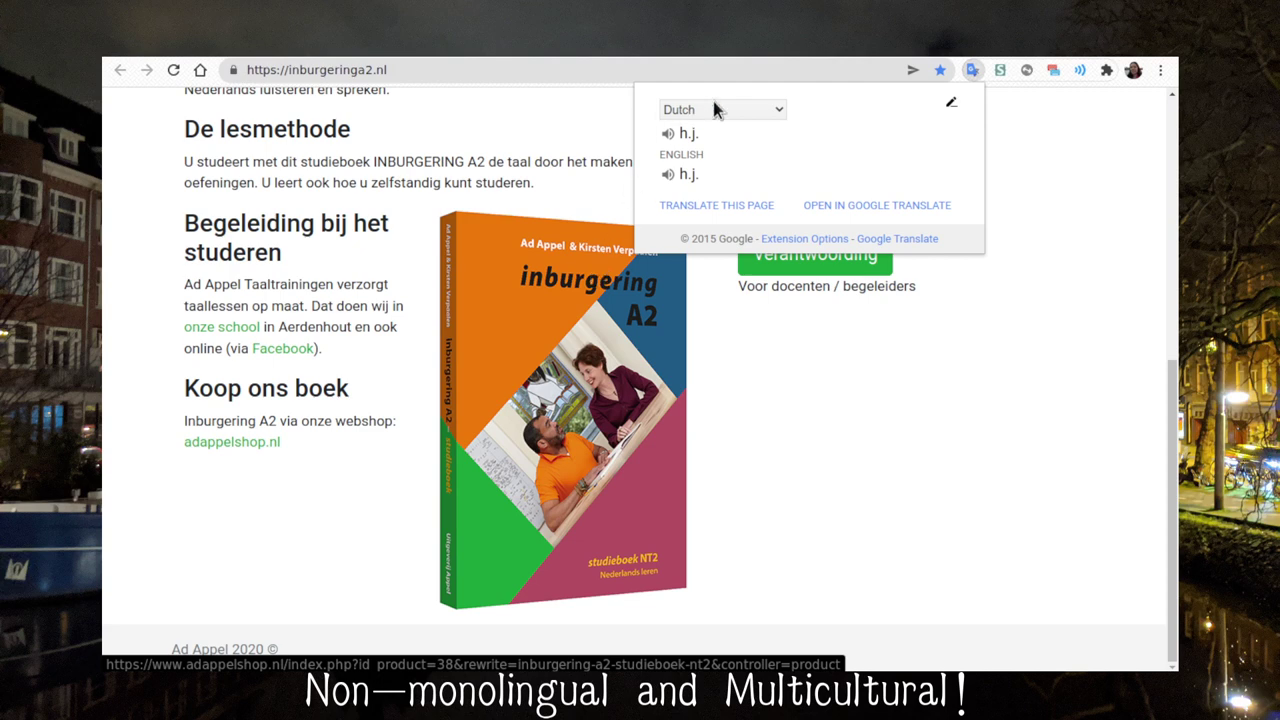
Look up "coordinator" in the Google Translate extension
left_click(951, 103)
type("co")
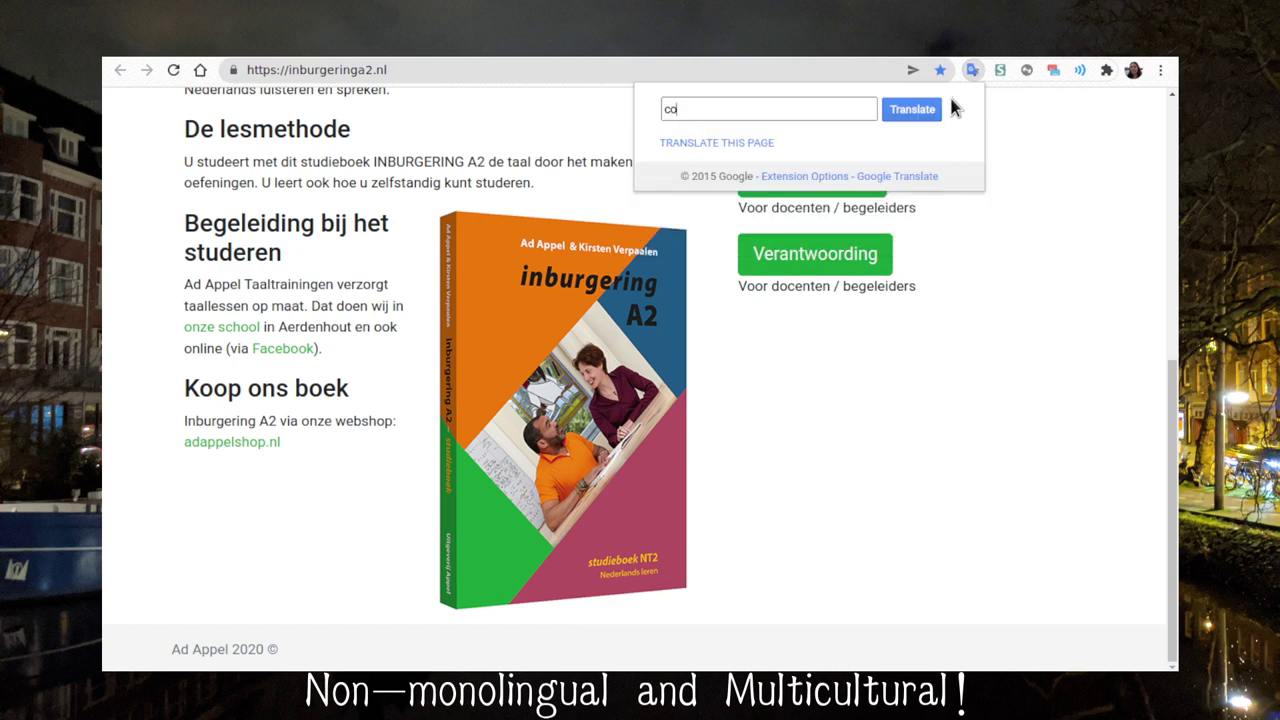
type("ordinator")
key("Return")
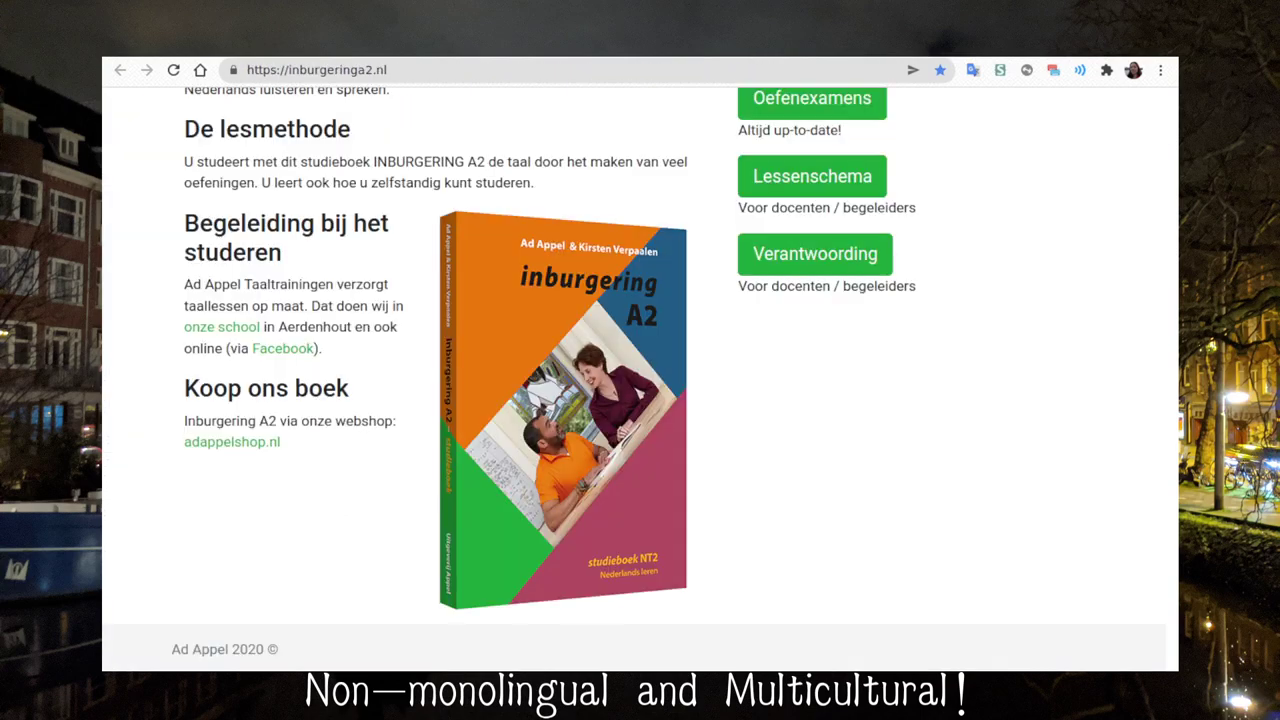
Open vandale.nl in a new browser tab and look up the meaning of "gum" in the Dutch dictionary
key("ctrl+t")
type("vandale.nl")
key("Return")
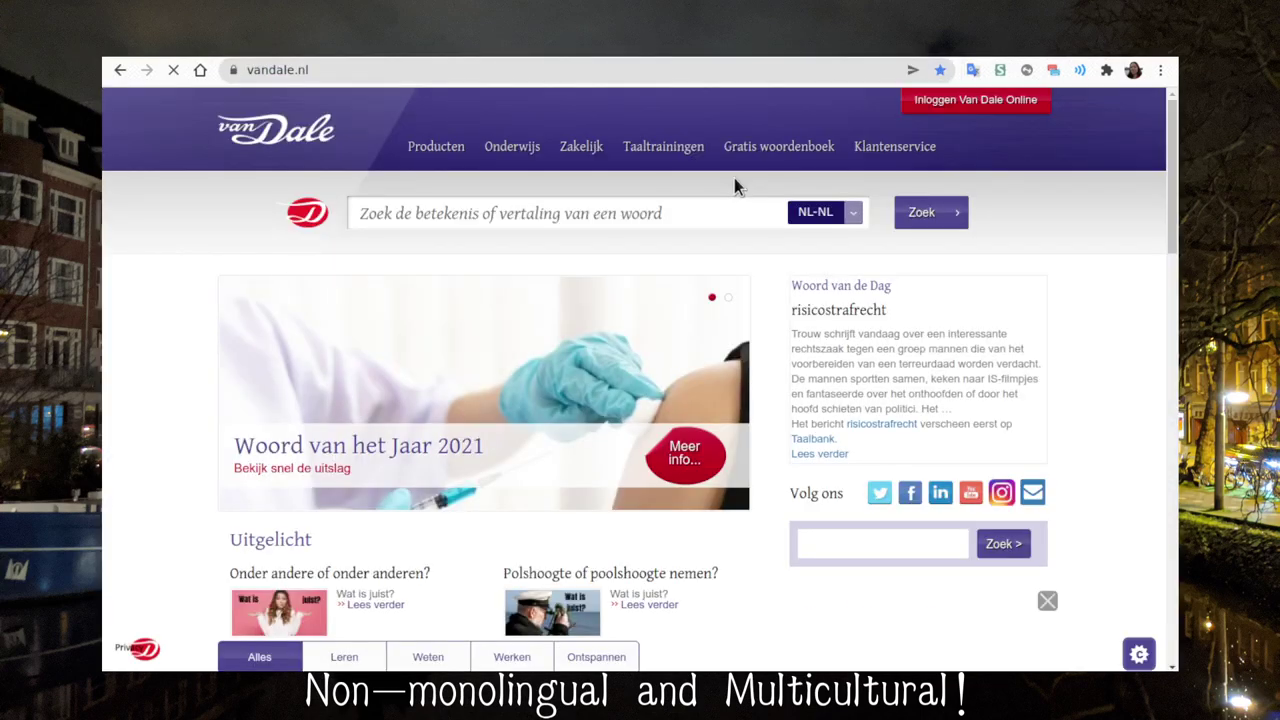
left_click(665, 210)
type("gum")
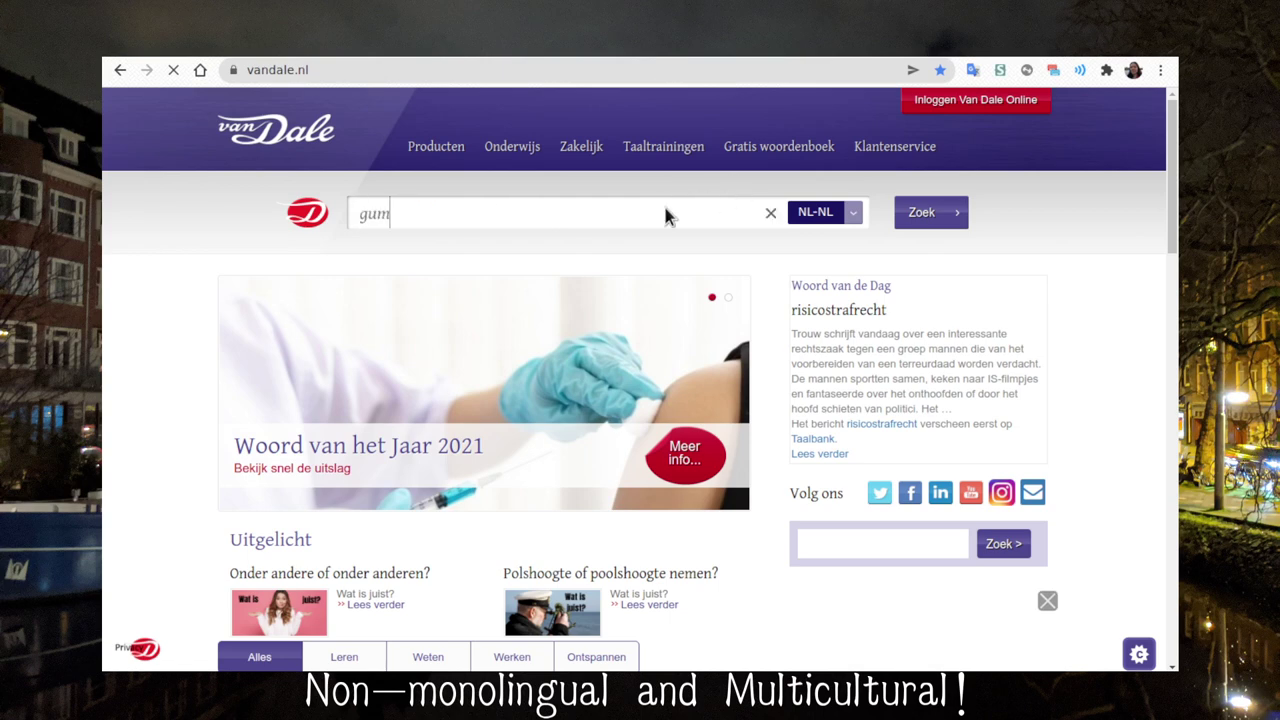
key("Return")
scroll(576, 350, "down", 1)
scroll(575, 350, "down", 1)
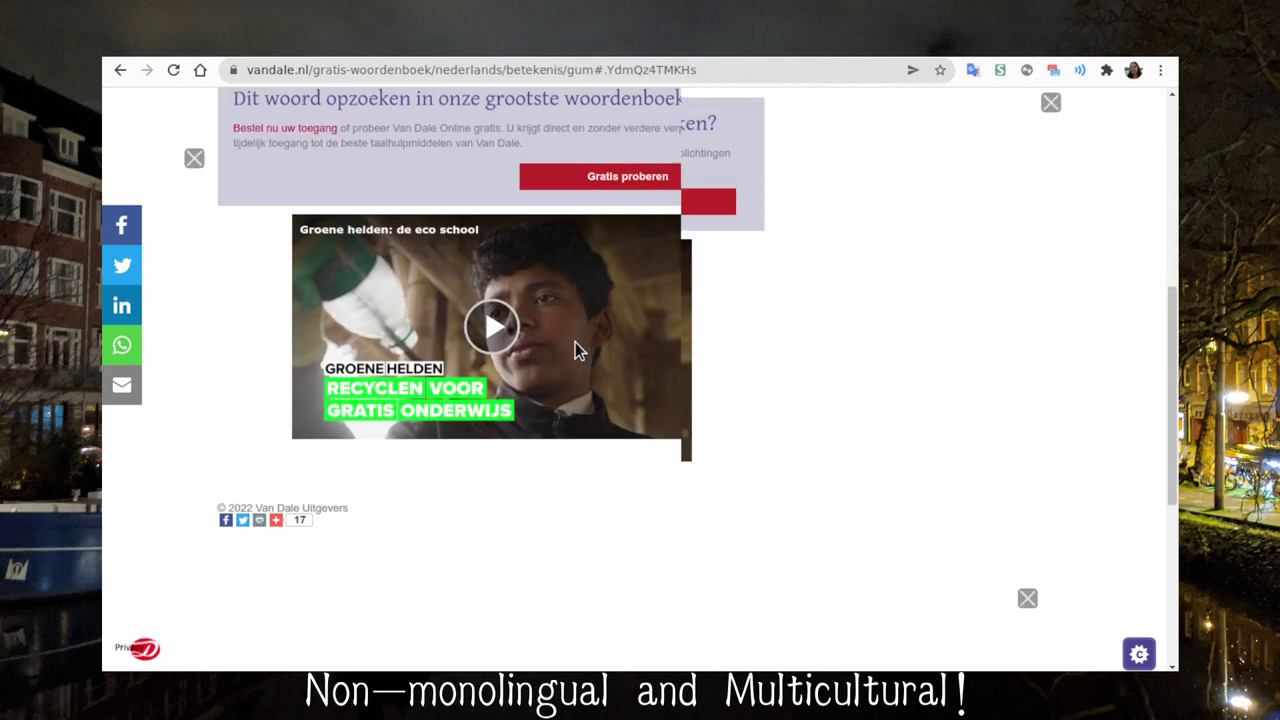
Switch to Anki and start a new note with "de/het gum" as Dutch and "the gum" as English
key("alt+Tab")
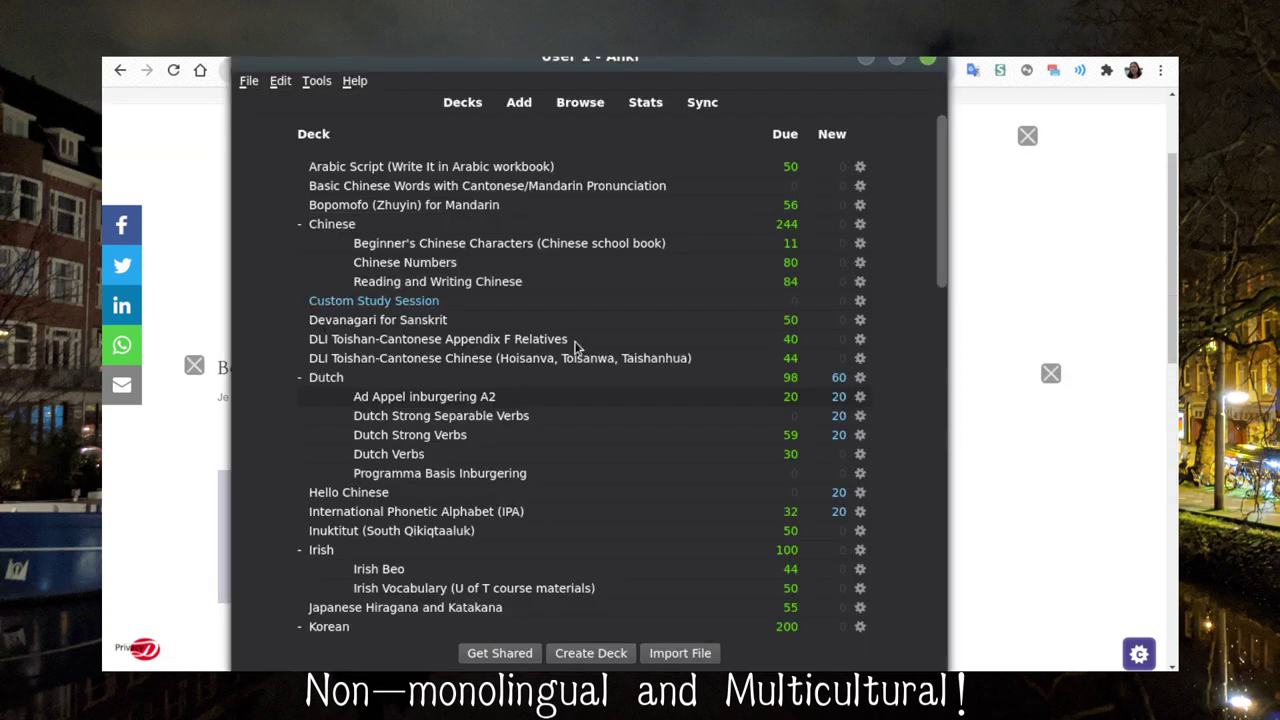
type("ade/ht")
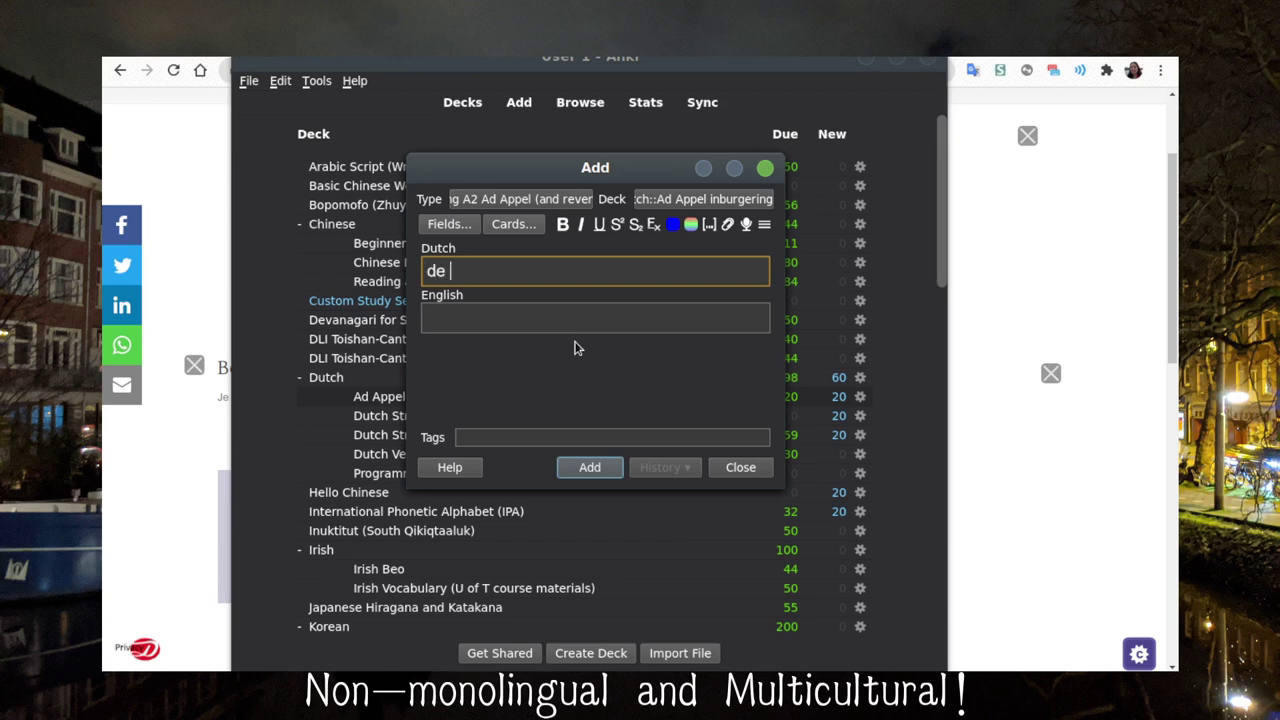
key("BackSpace")
key("BackSpace")
type("et gum")
key("Tab")
type("the gum")
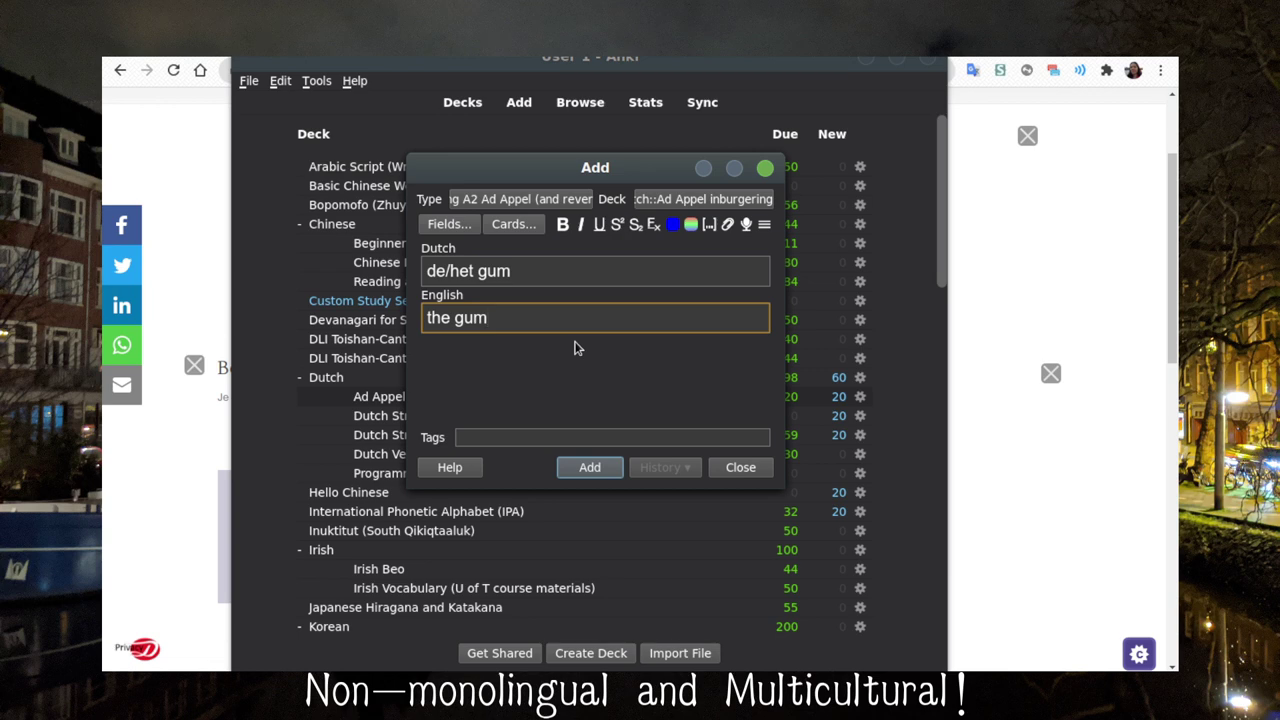
Recheck the Van Dale entry for "gum", then change the Anki note's English text to "the eraser" and add the note
key("alt+Tab")
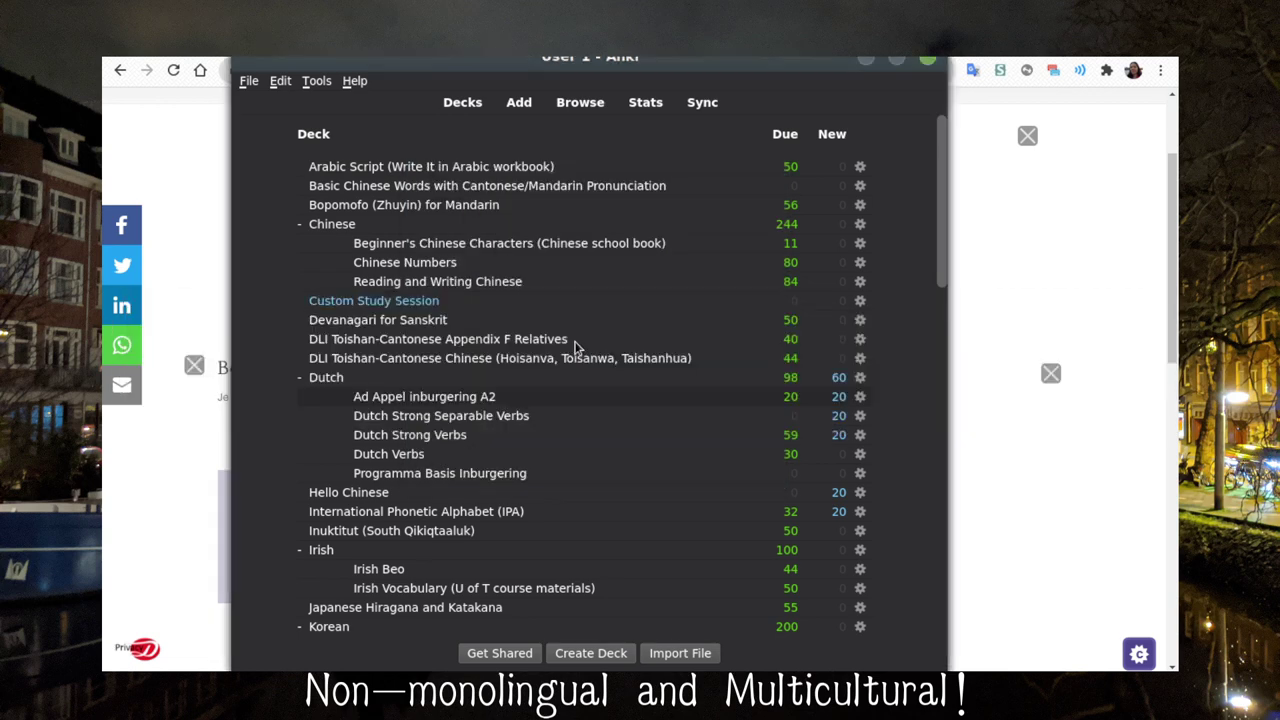
left_click(975, 271)
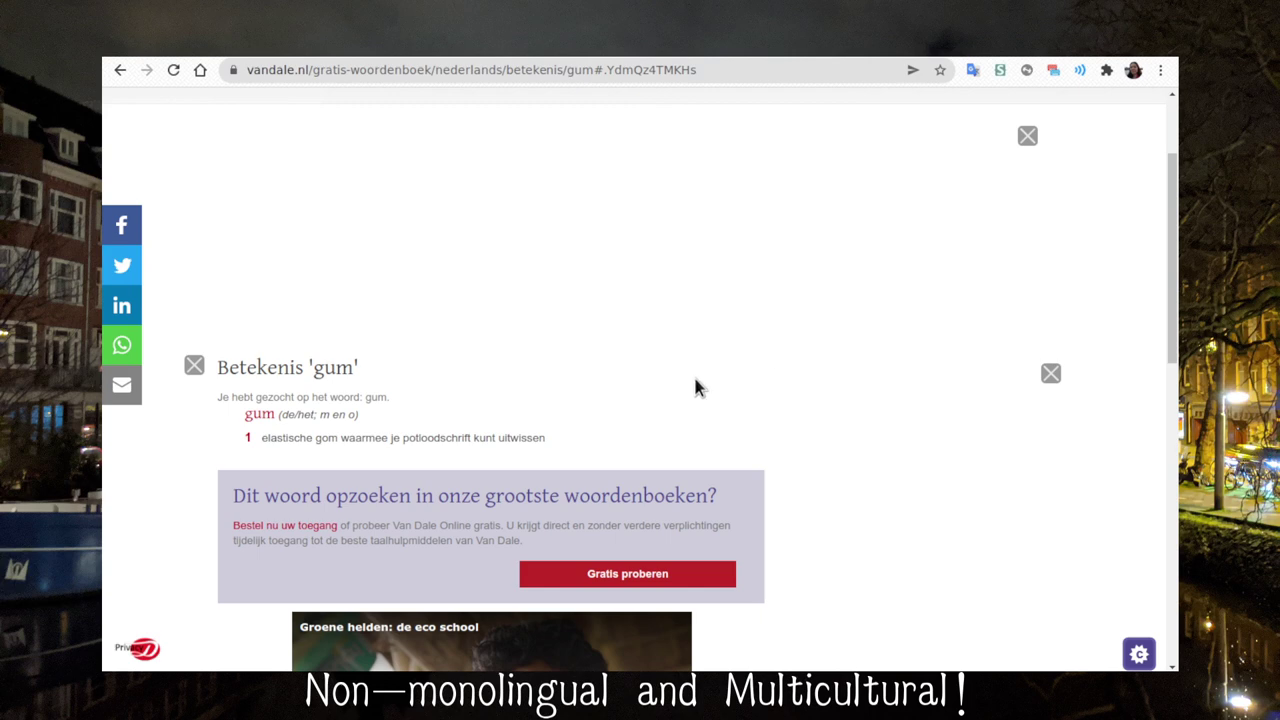
key("alt+Tab")
key("alt+Tab")
key("alt+Tab")
key("alt+Tab")
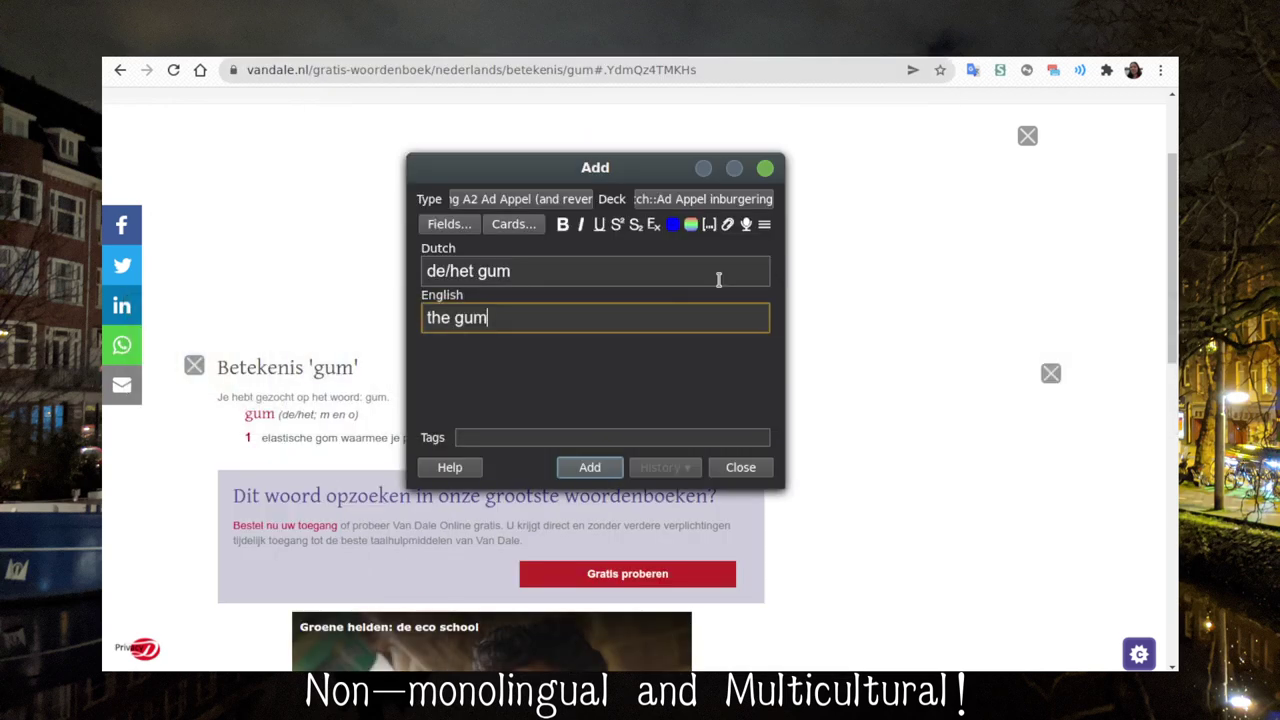
triple_click(549, 310)
type("the eraser")
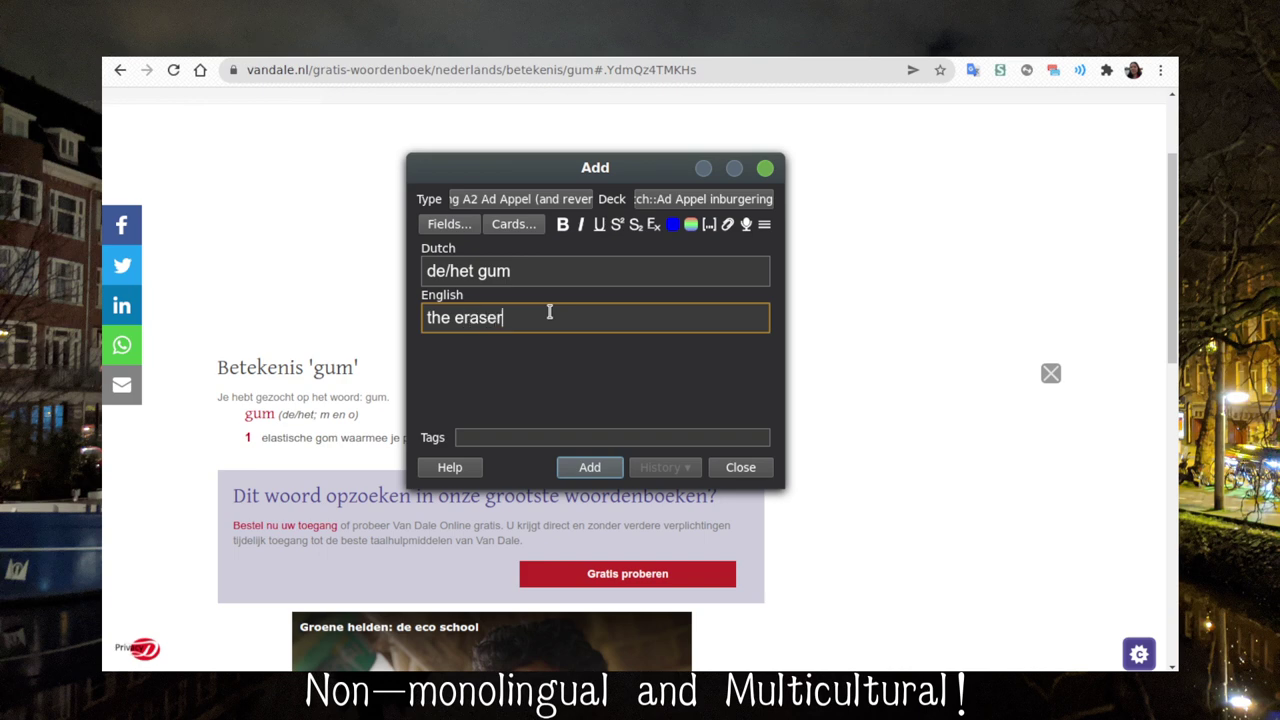
key("ctrl+Return")
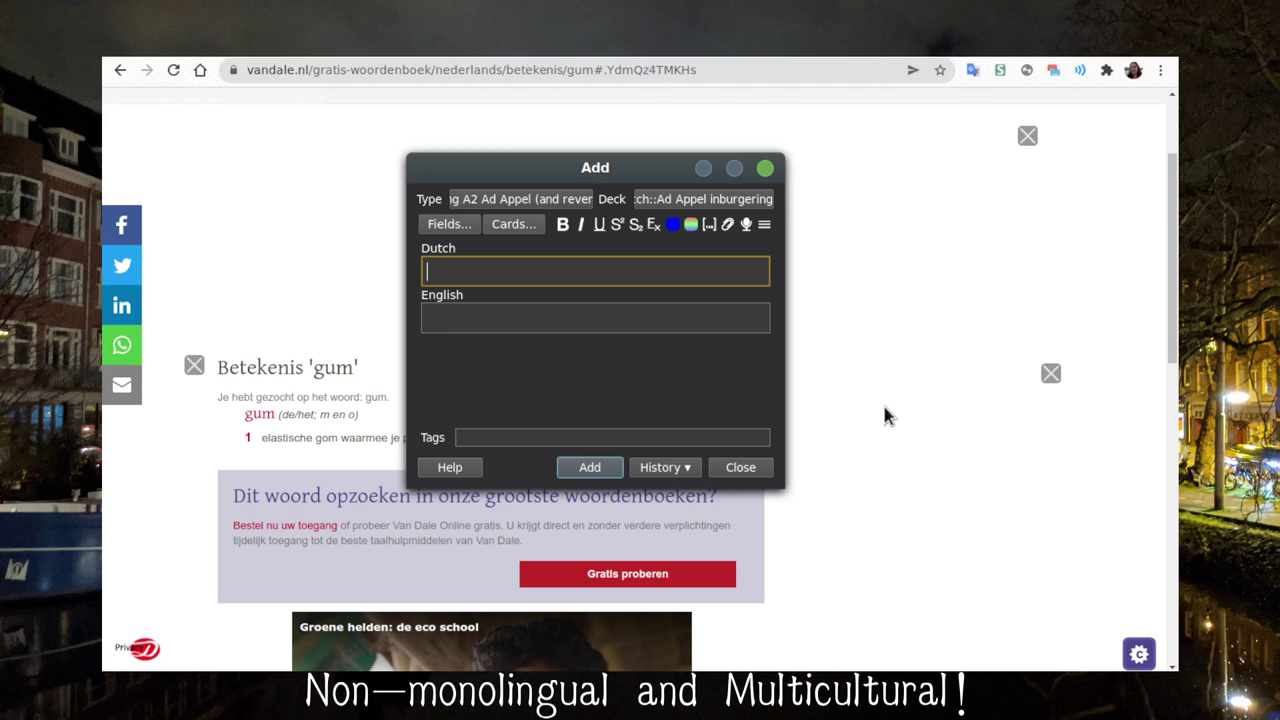
Enter "vertellen" as the Dutch text of a new Anki note and look it up in Chrome's Google Translate extension
type("vertellen")
left_click(970, 70)
left_click(970, 70)
type("vertellen")
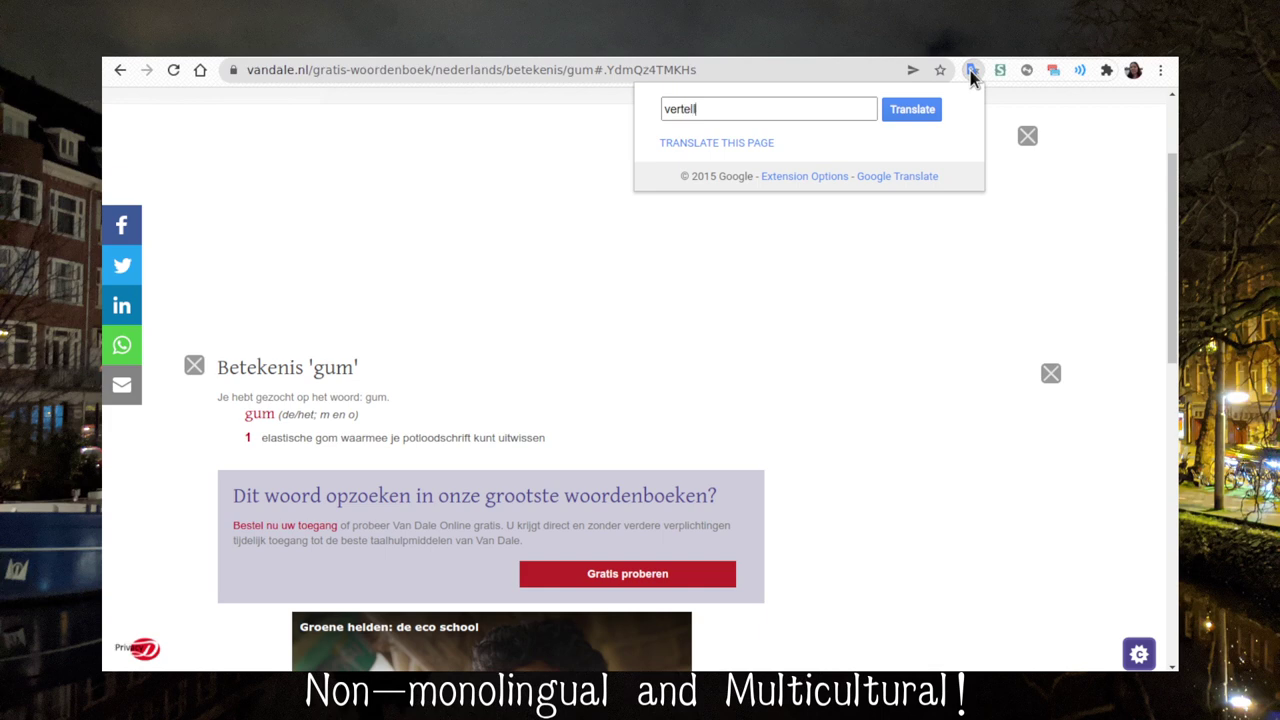
key("Return")
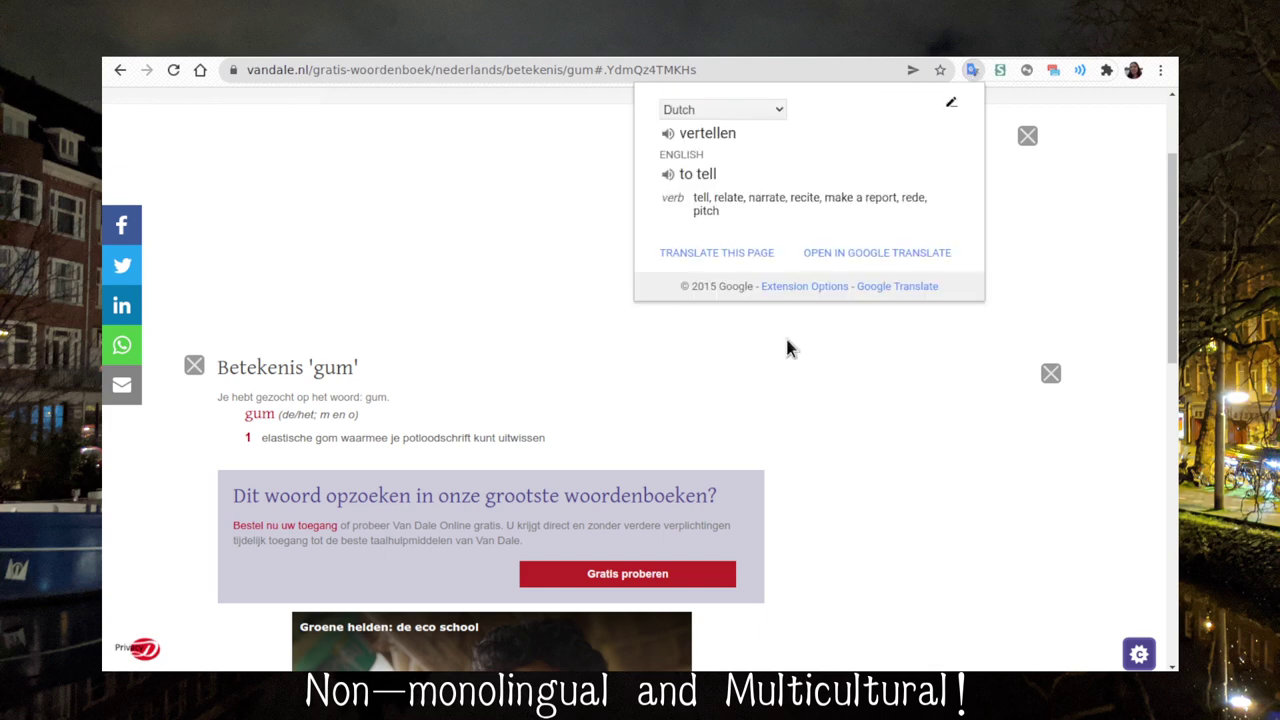
Return to Anki and enter "to narrate, tell" as the English text for "vertellen"
key("alt+Tab")
key("Tab")
type("to na")
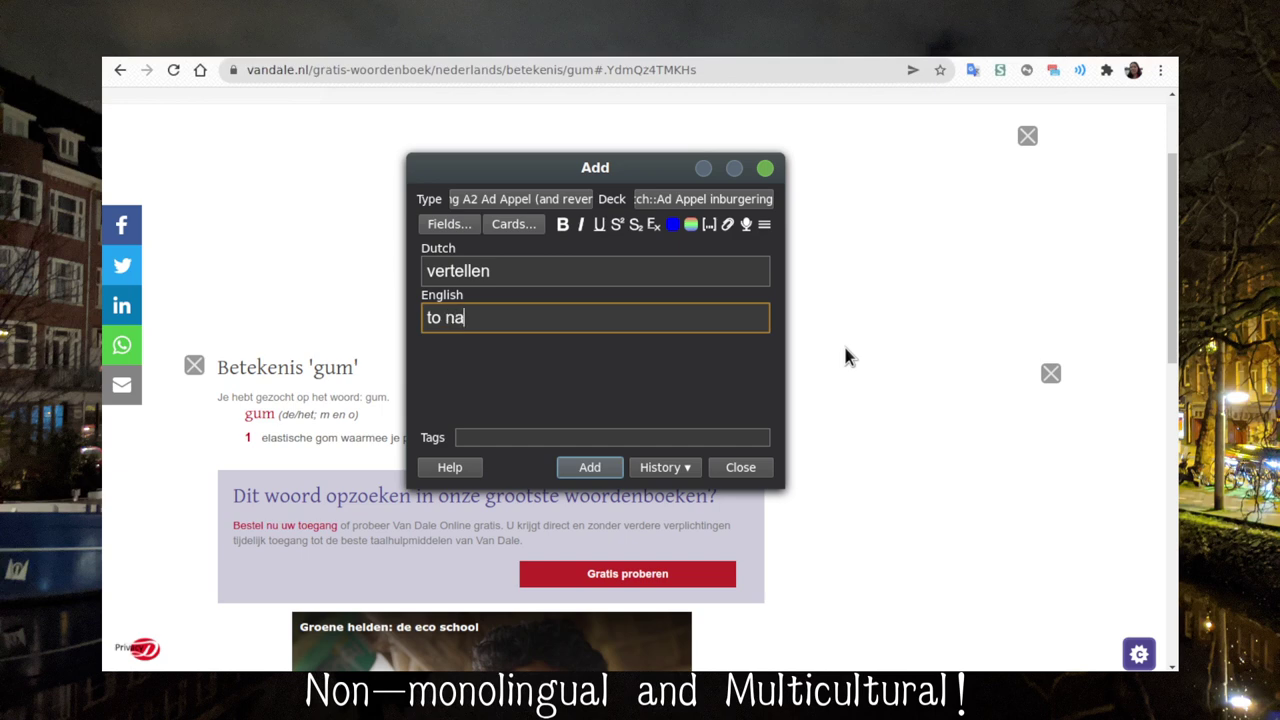
type("rrate, tell")
Switch to the browser and check "vertellen" again in the Google Translate extension
key("alt+Tab")
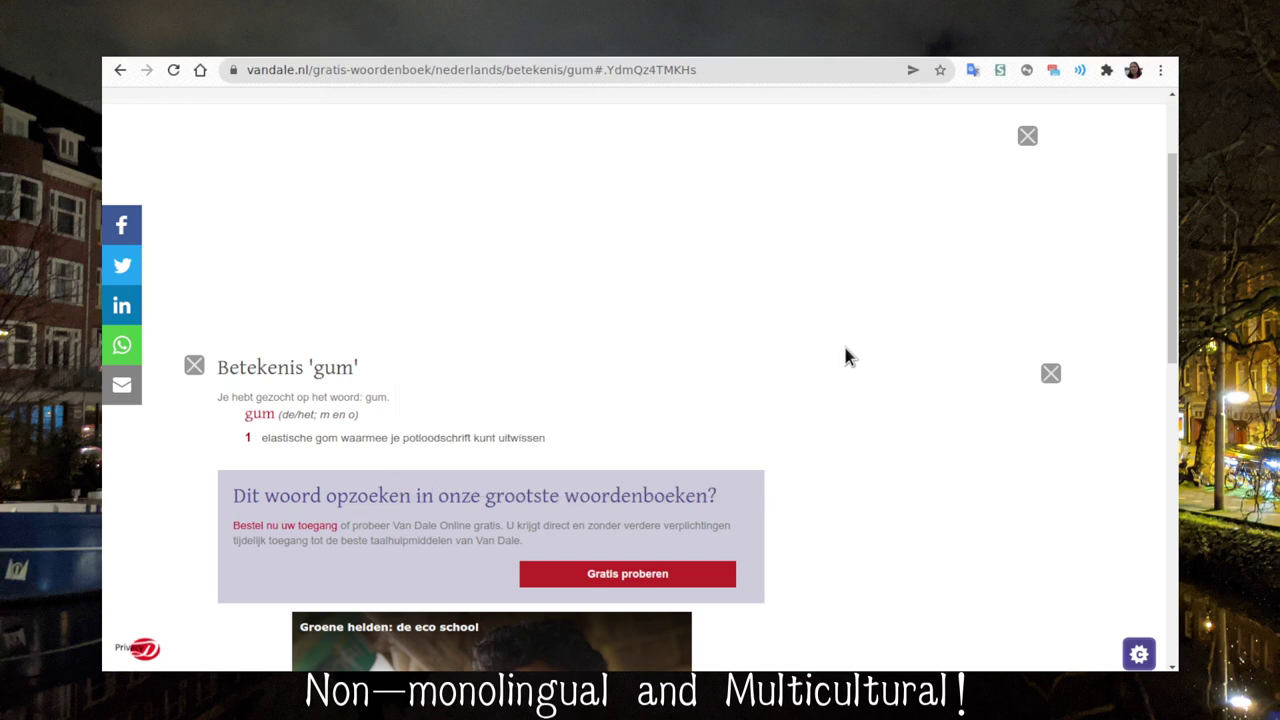
left_click(972, 72)
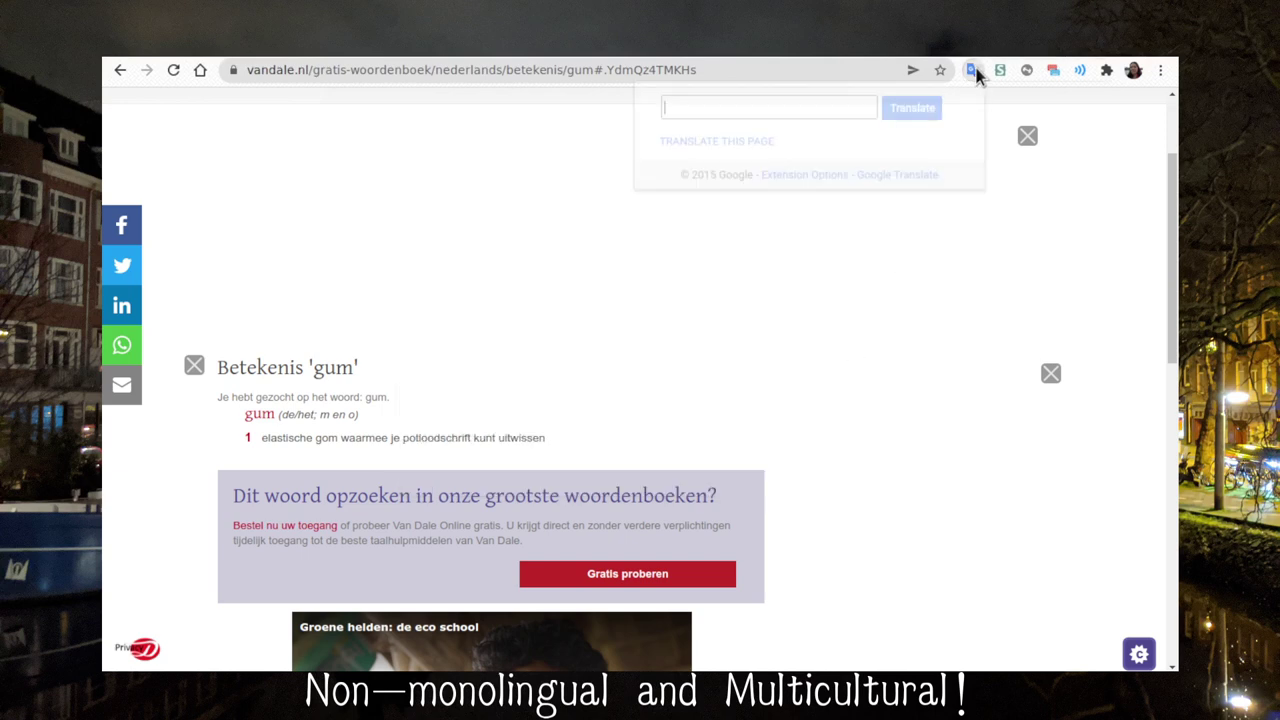
type("vertellen")
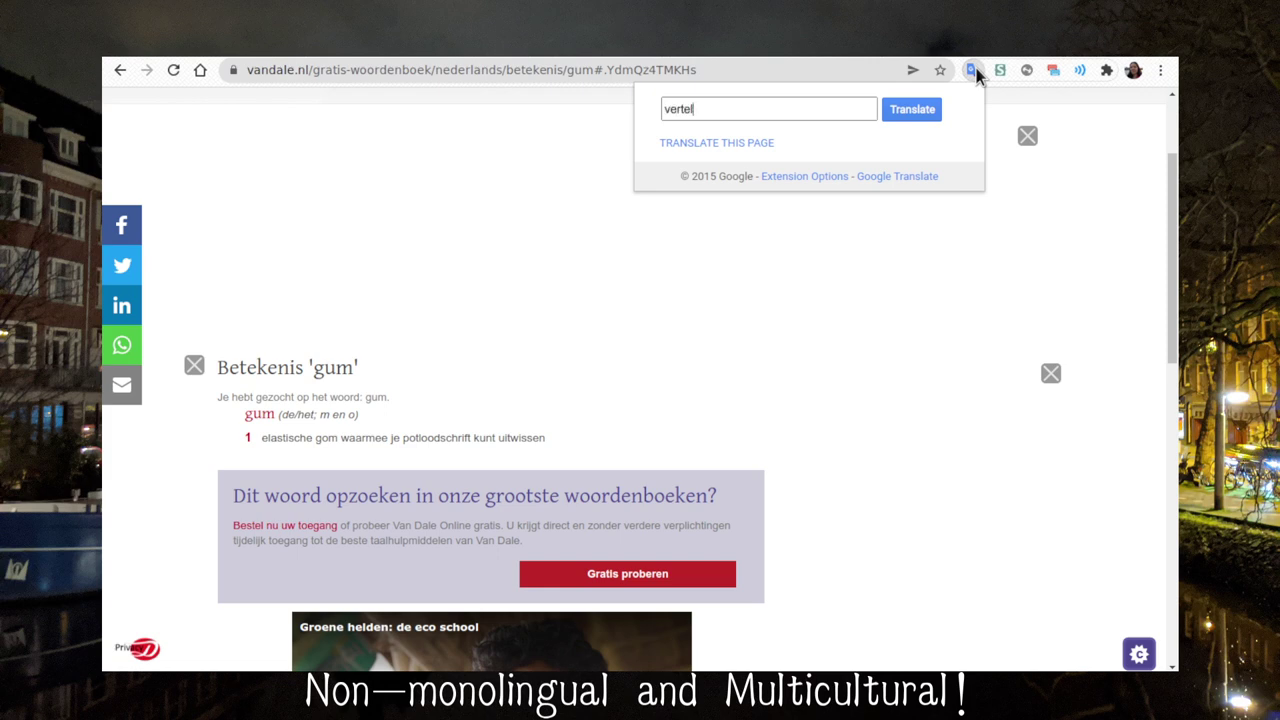
key("Return")
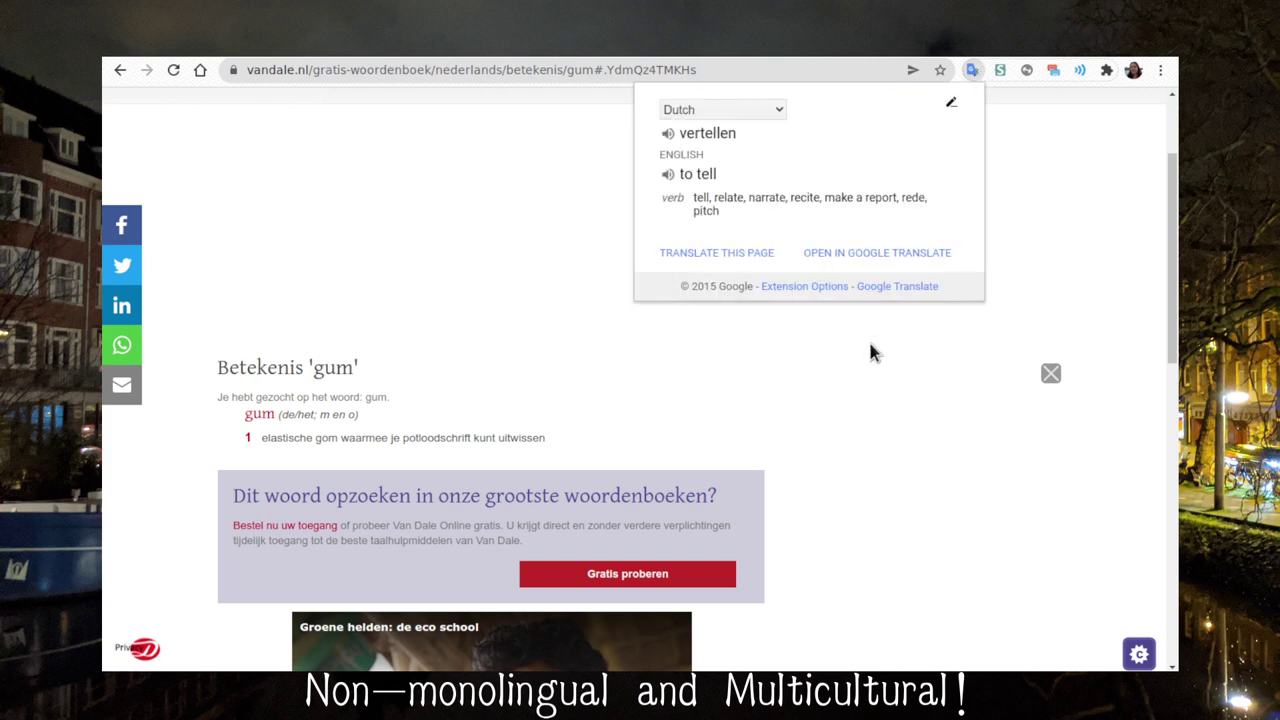
Change the English text for "vertellen" in Anki to "to narrate, recite" and add the note
key("alt+Tab")
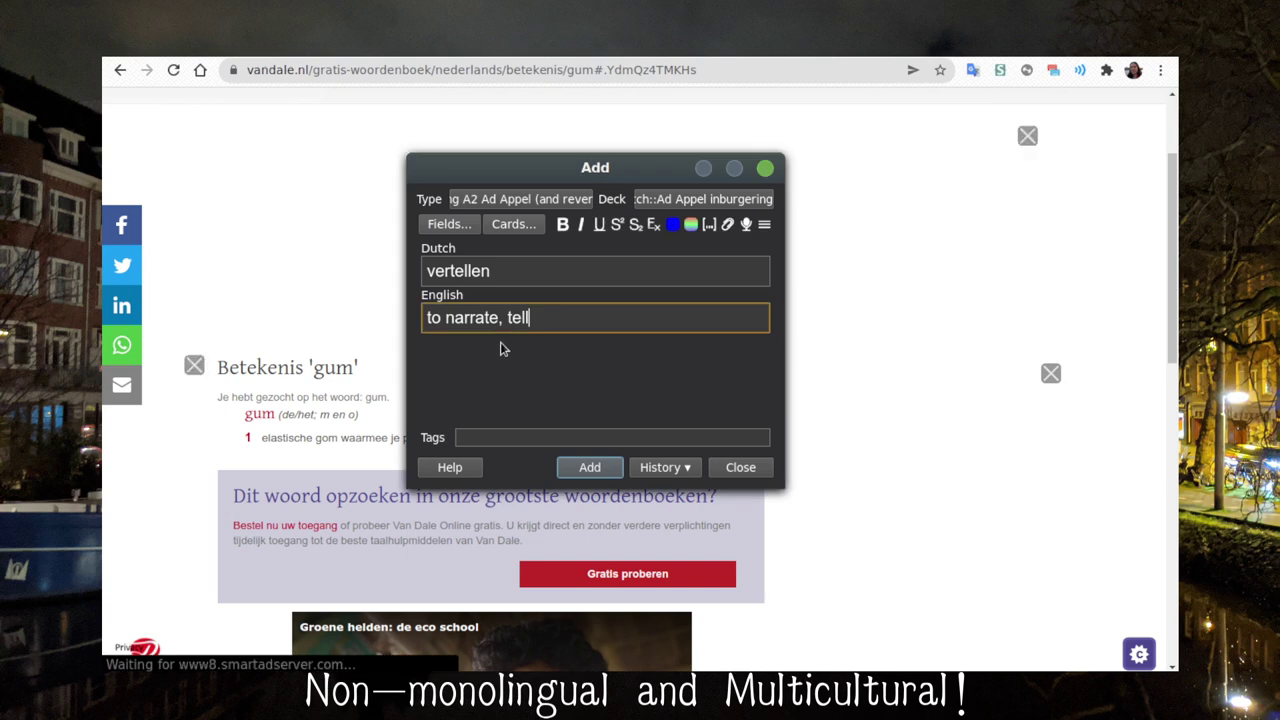
key("BackSpace")
key("BackSpace")
key("BackSpace")
key("BackSpace")
type("re")
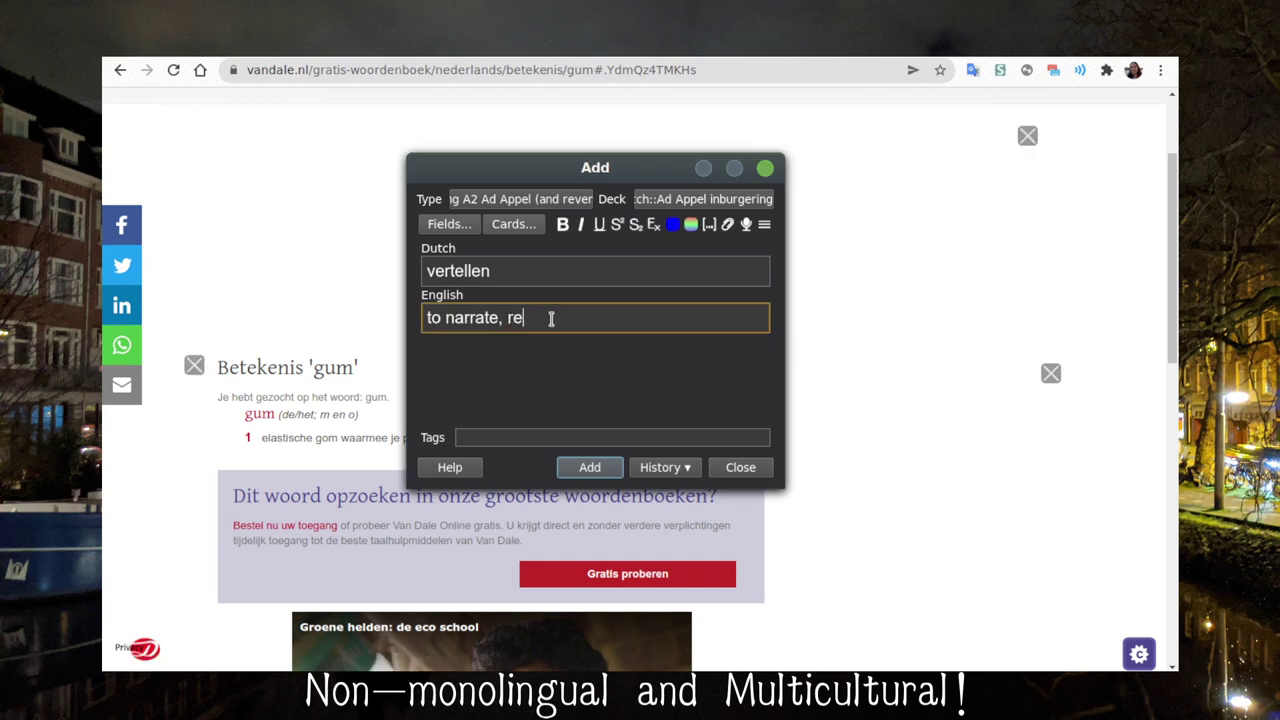
type("cite")
key("ctrl+Return")
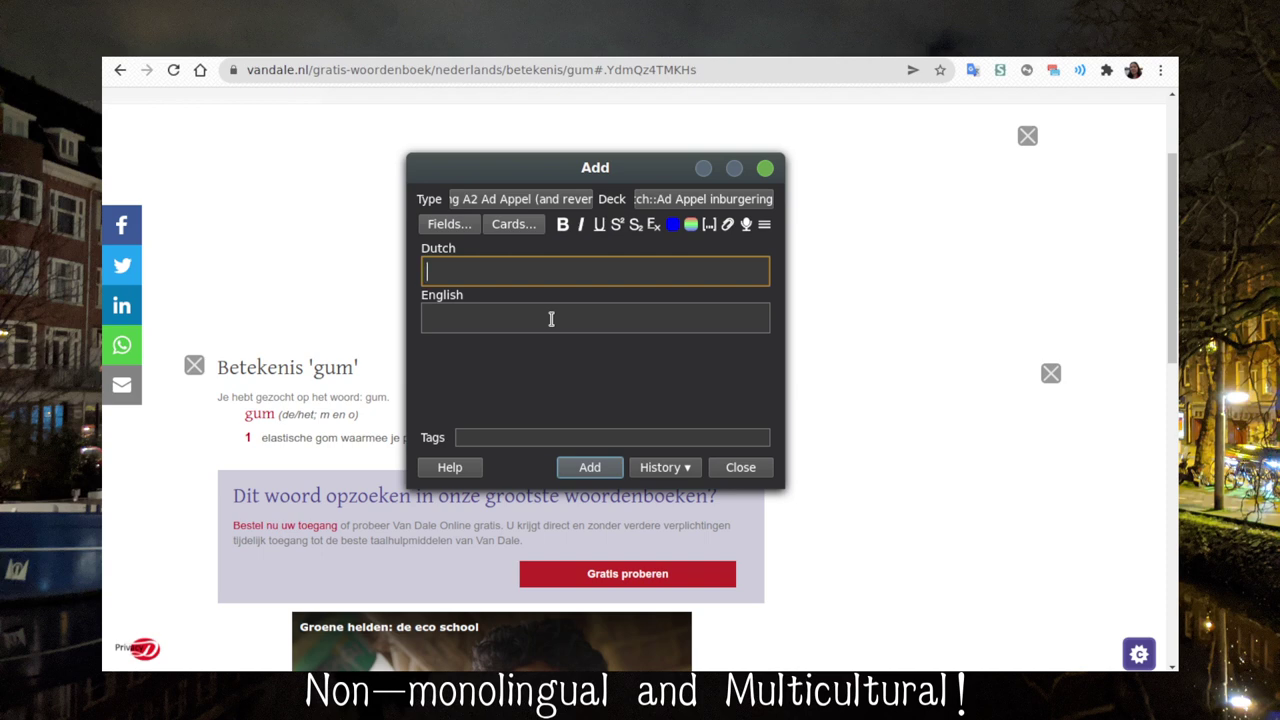
Enter "vreselijk" as the Dutch text of a new Anki note and look the word up in the Google Translate extension
type("vreselijk")
left_click(972, 70)
type("vreselijk")
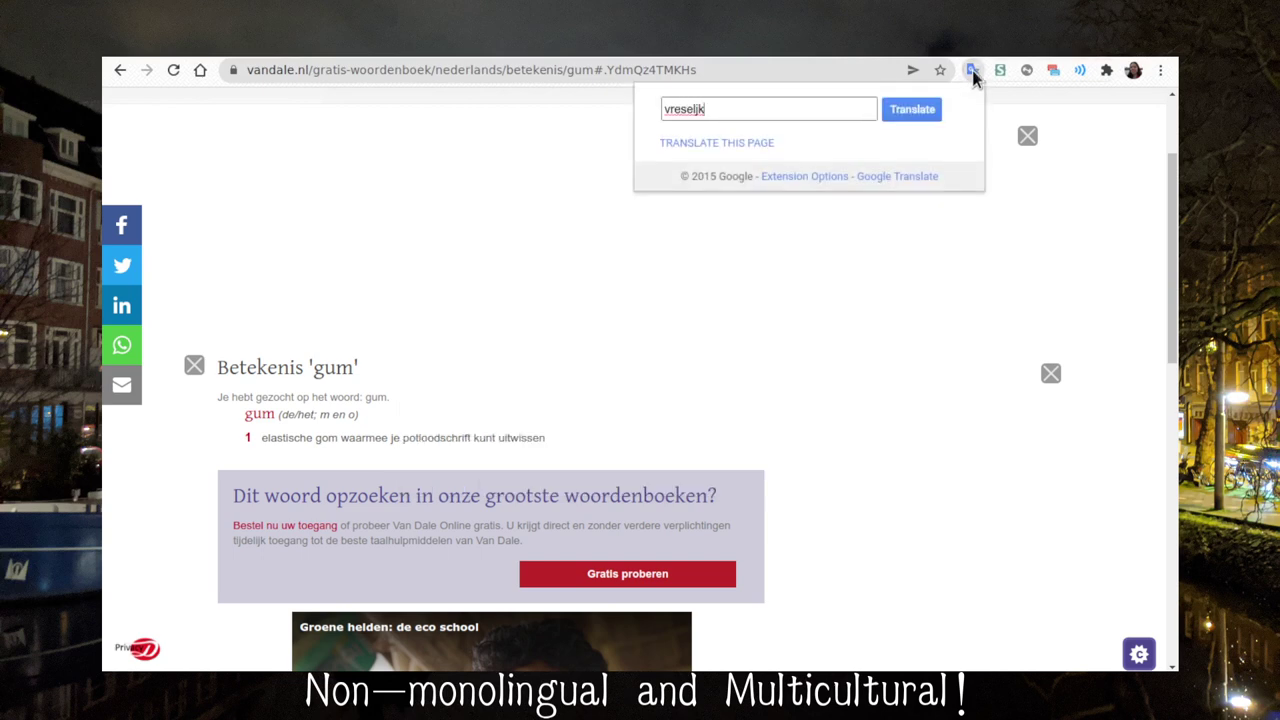
key("Return")
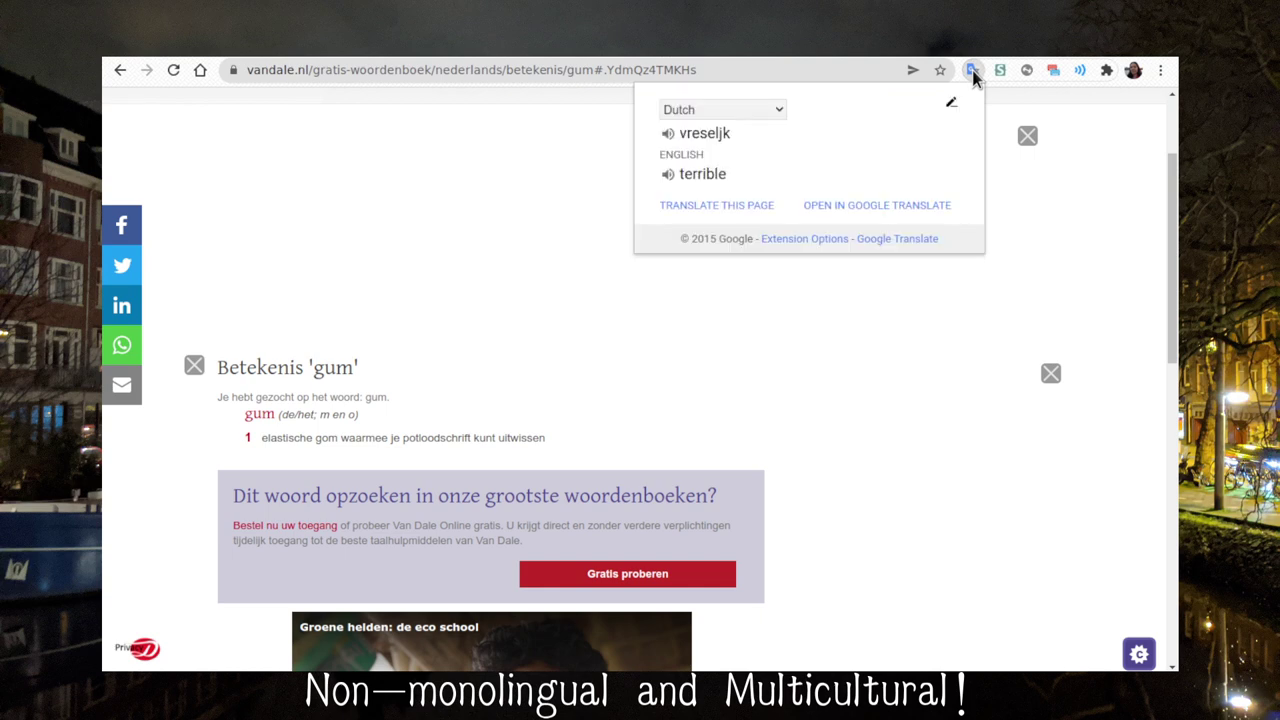
Look up the meaning of "vreselijk" in the Van Dale dictionary
scroll(582, 323, "up", 2)
left_click(494, 212)
type("ver")
type("selijk")
key("Return")
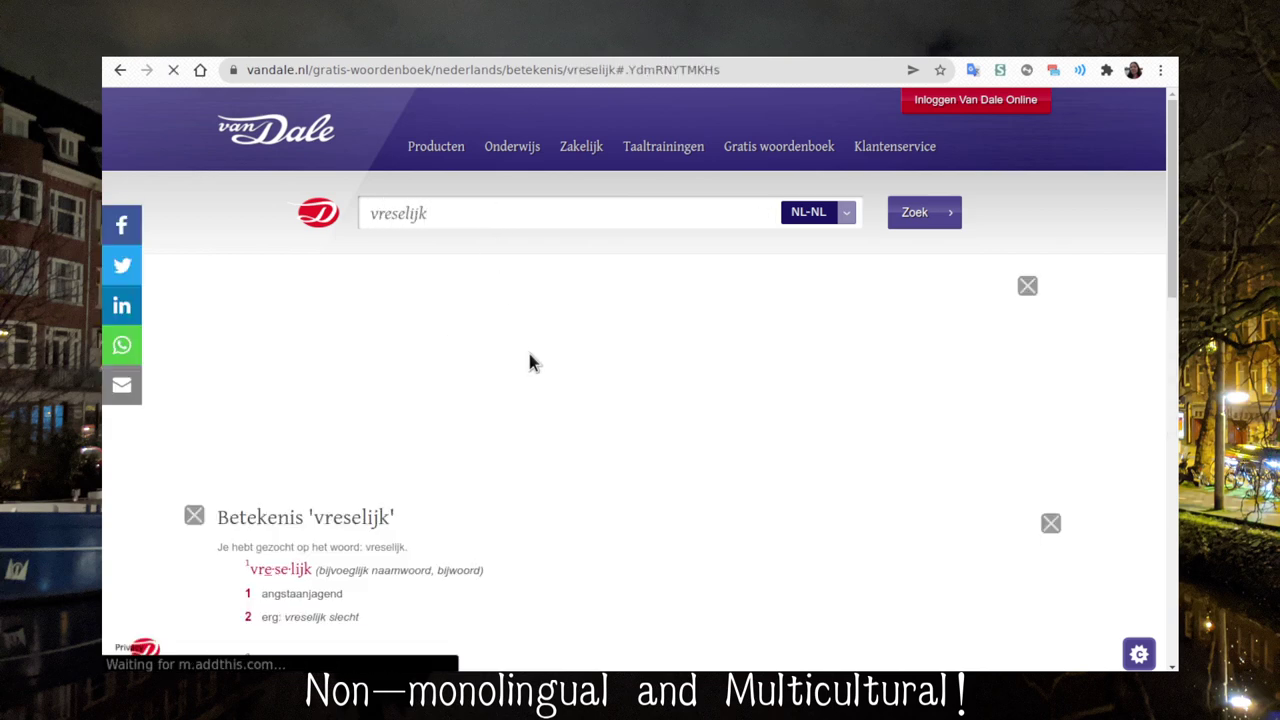
scroll(530, 363, "down", 3)
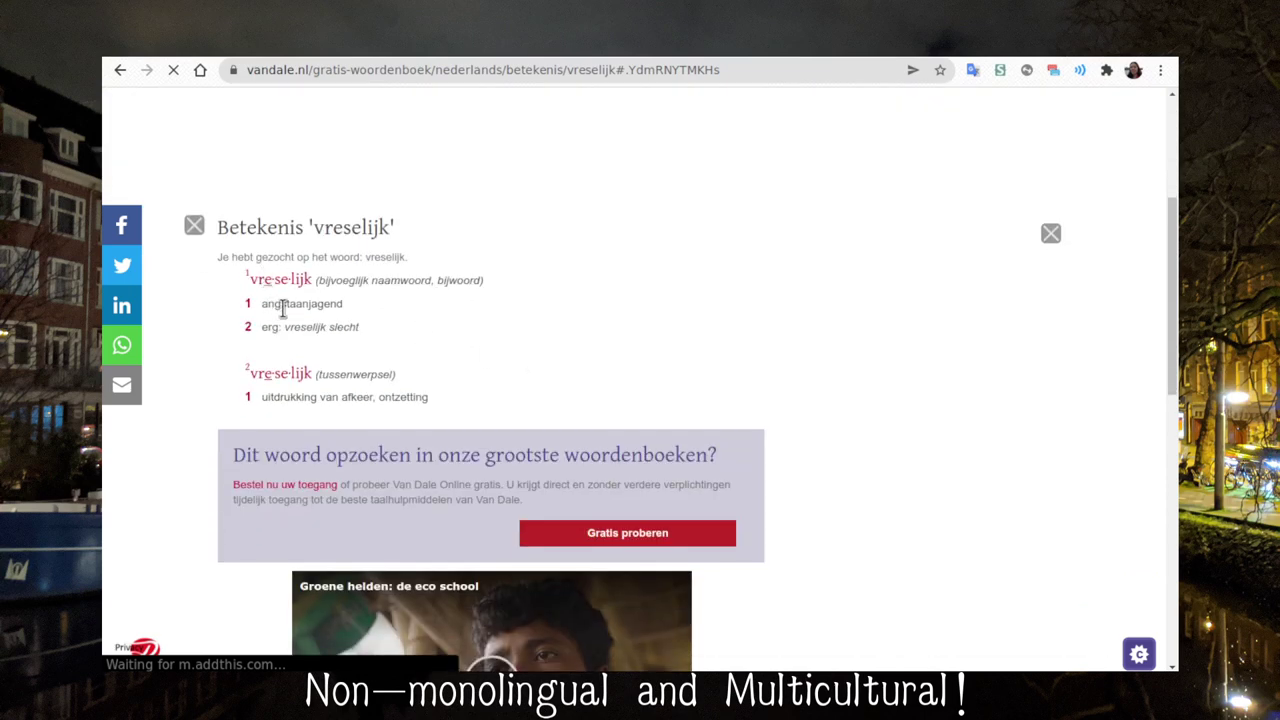
Translate the definition word "angstaanjagend" on the Van Dale page and select the word "erg"
double_click(307, 303)
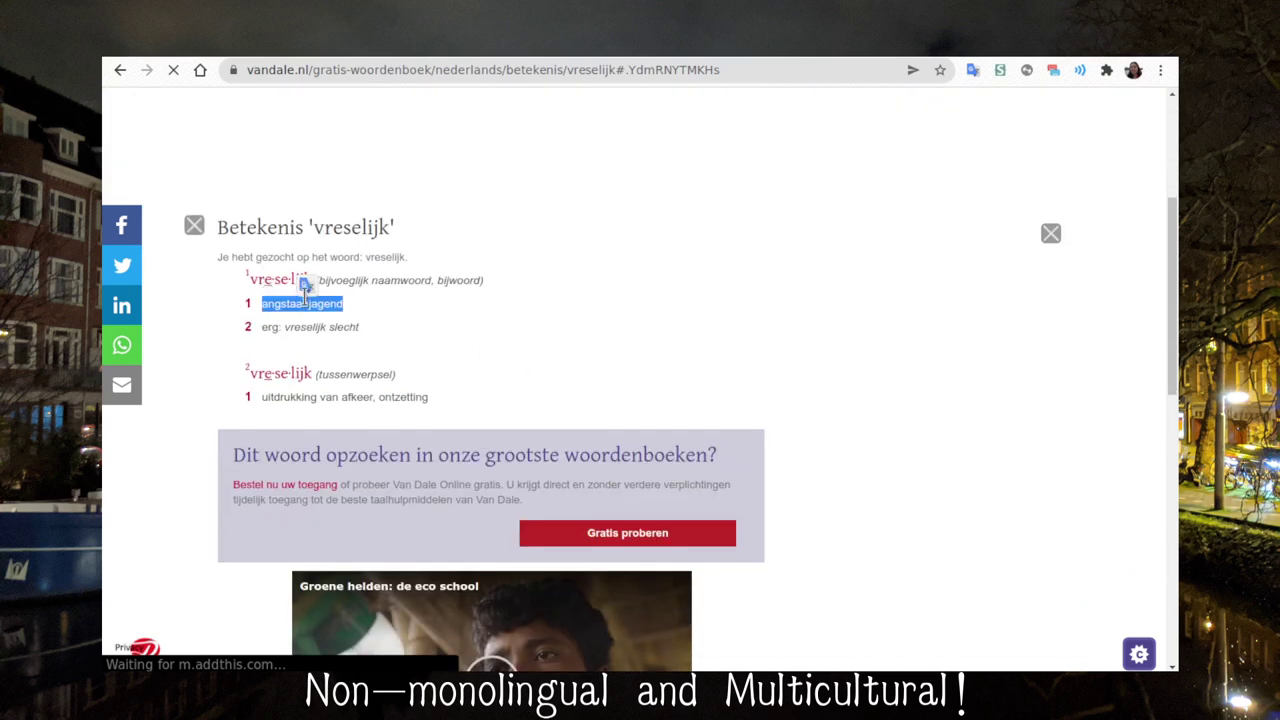
left_click(443, 337)
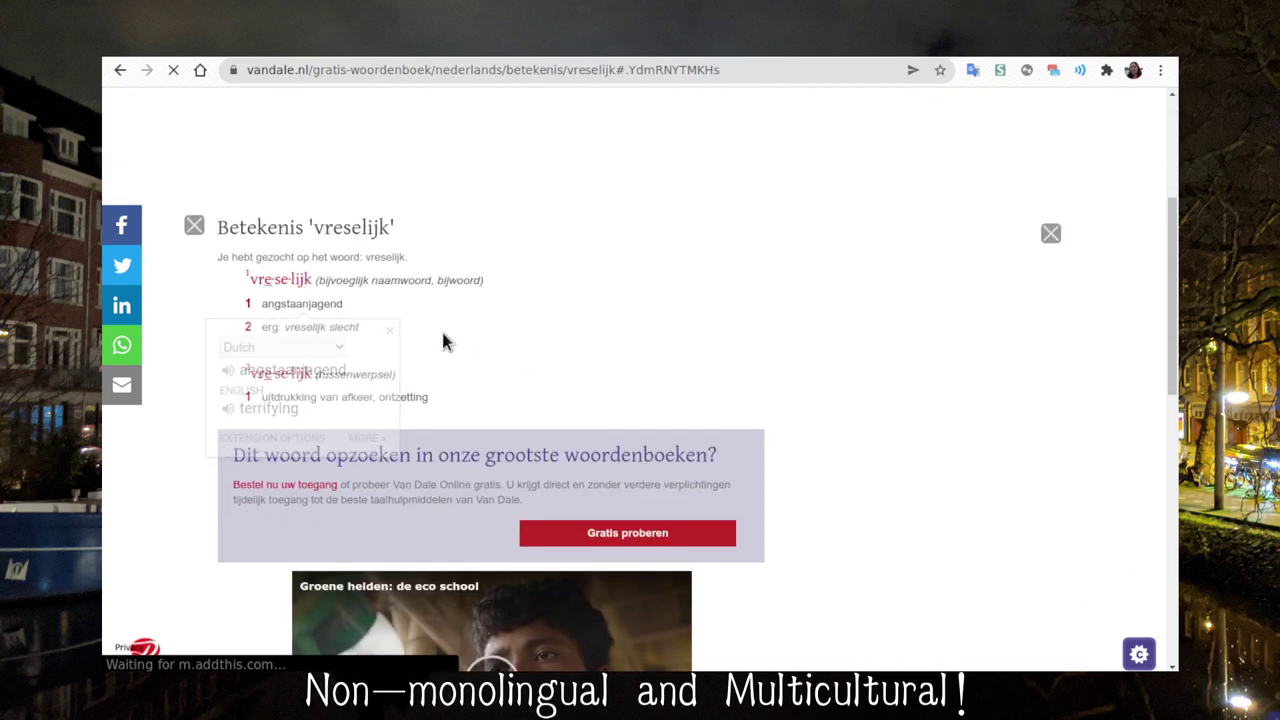
double_click(270, 327)
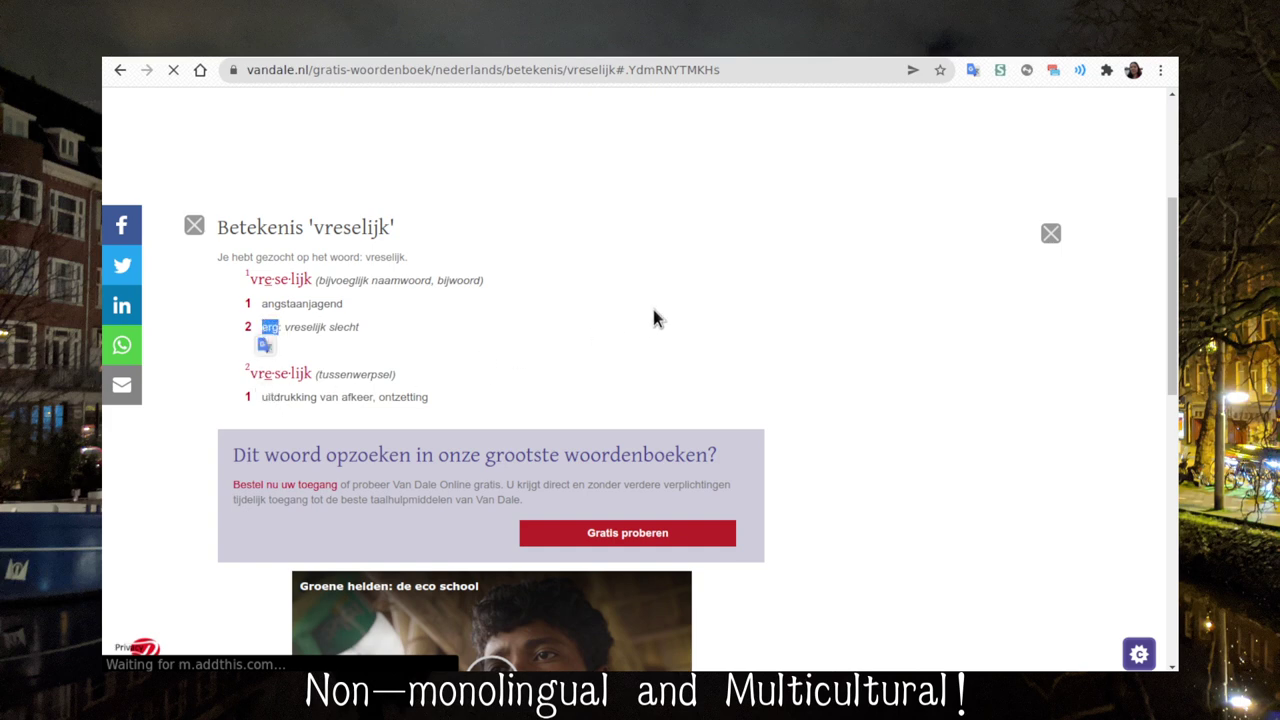
Return to the Anki note for "vreselijk", enter "terrifying" as its English text and add the note
scroll(655, 318, "up", 2)
key("ctrl+shift+a")
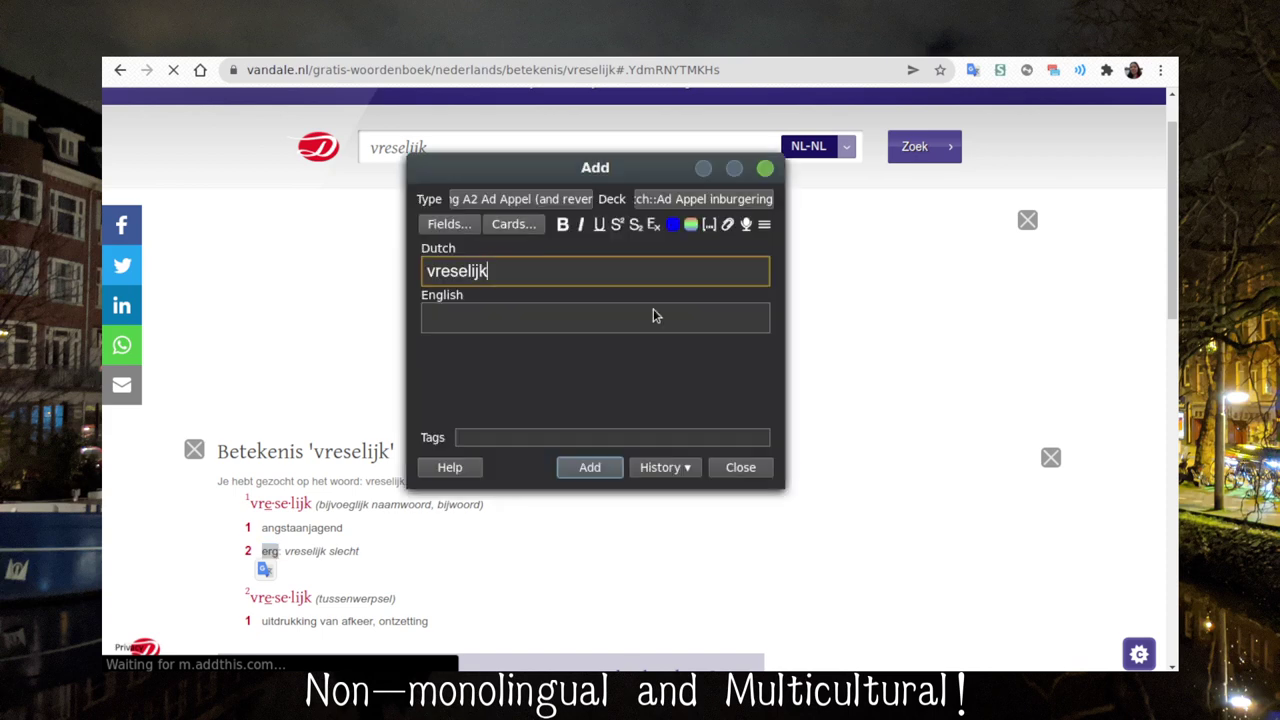
left_click(653, 316)
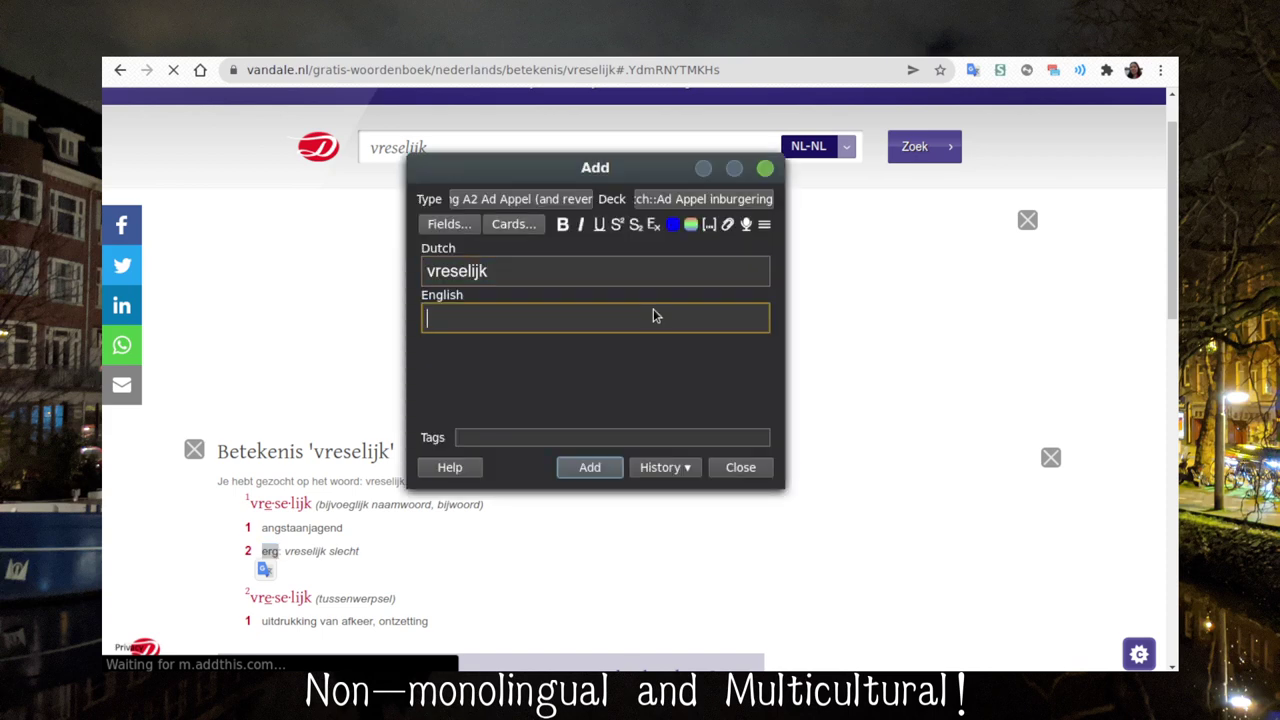
type("terrifying")
key("ctrl+Return")
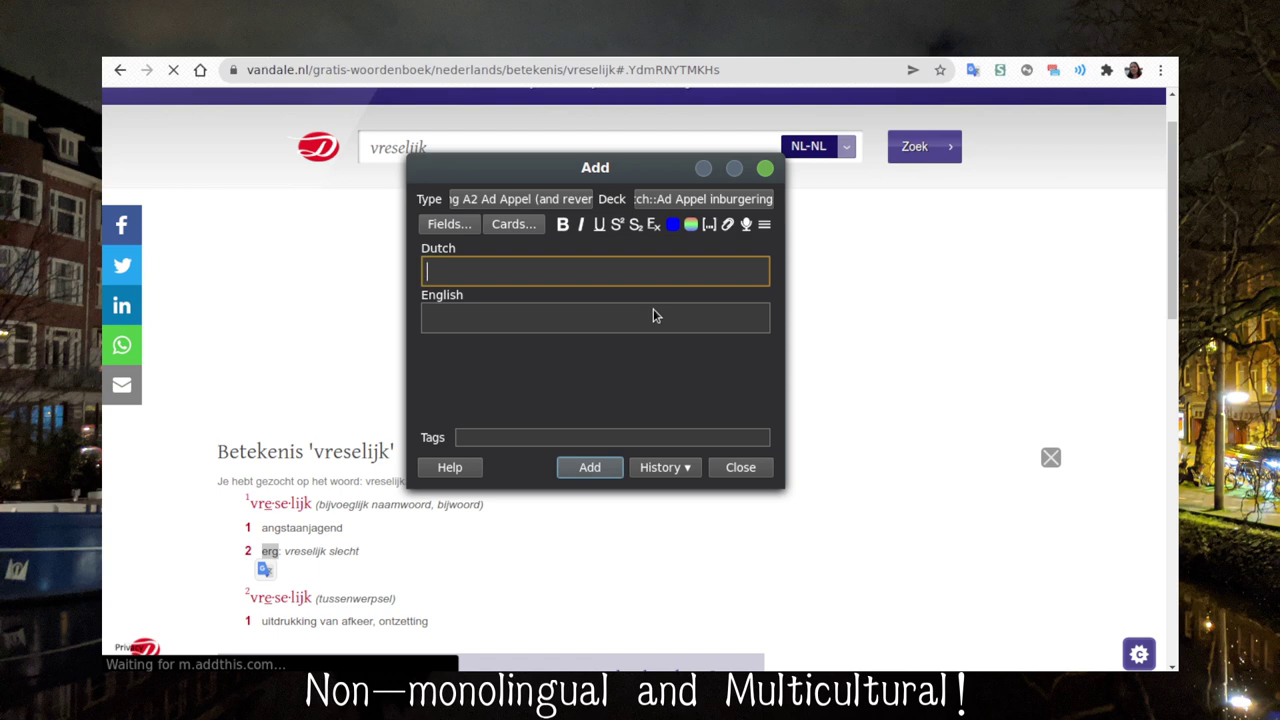
Start a new note with "lastig" as Dutch and "bothersome," as the first English meaning
type("lastig")
key("Tab")
type("bothersome,")
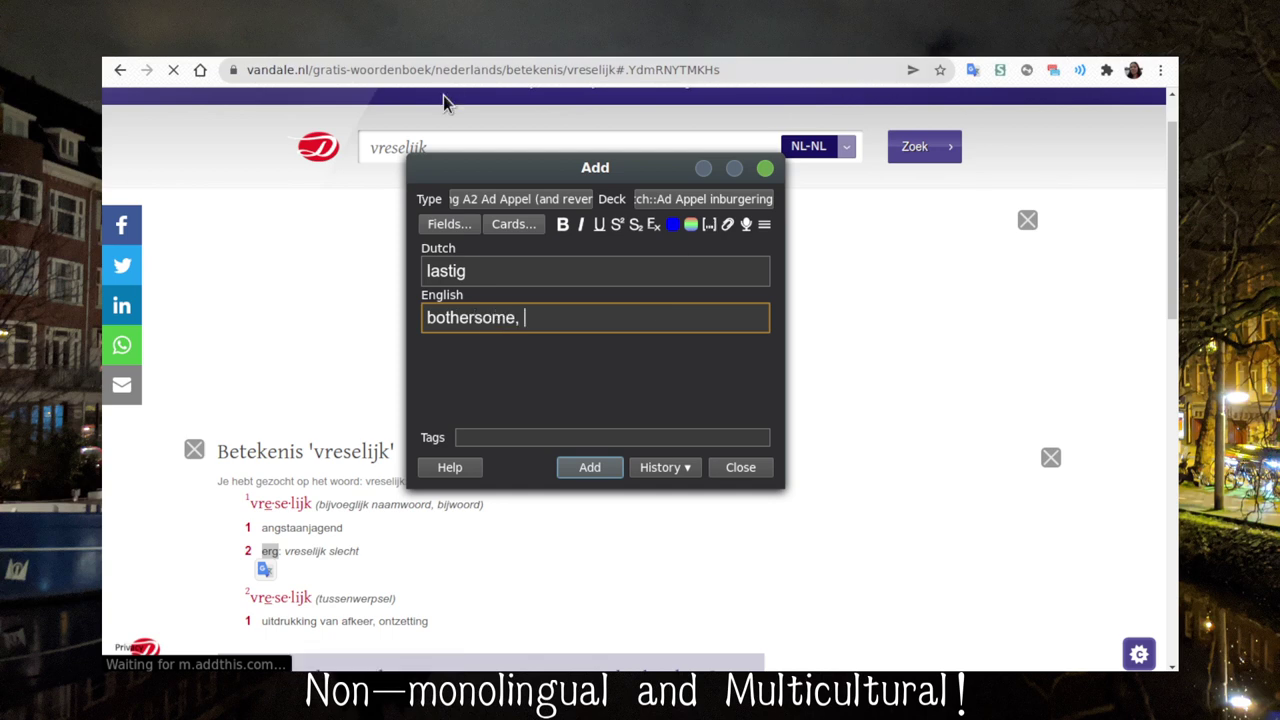
Switch to the browser and look up the meaning of "lastig" in the Van Dale dictionary
left_click(394, 147)
type("lsti")
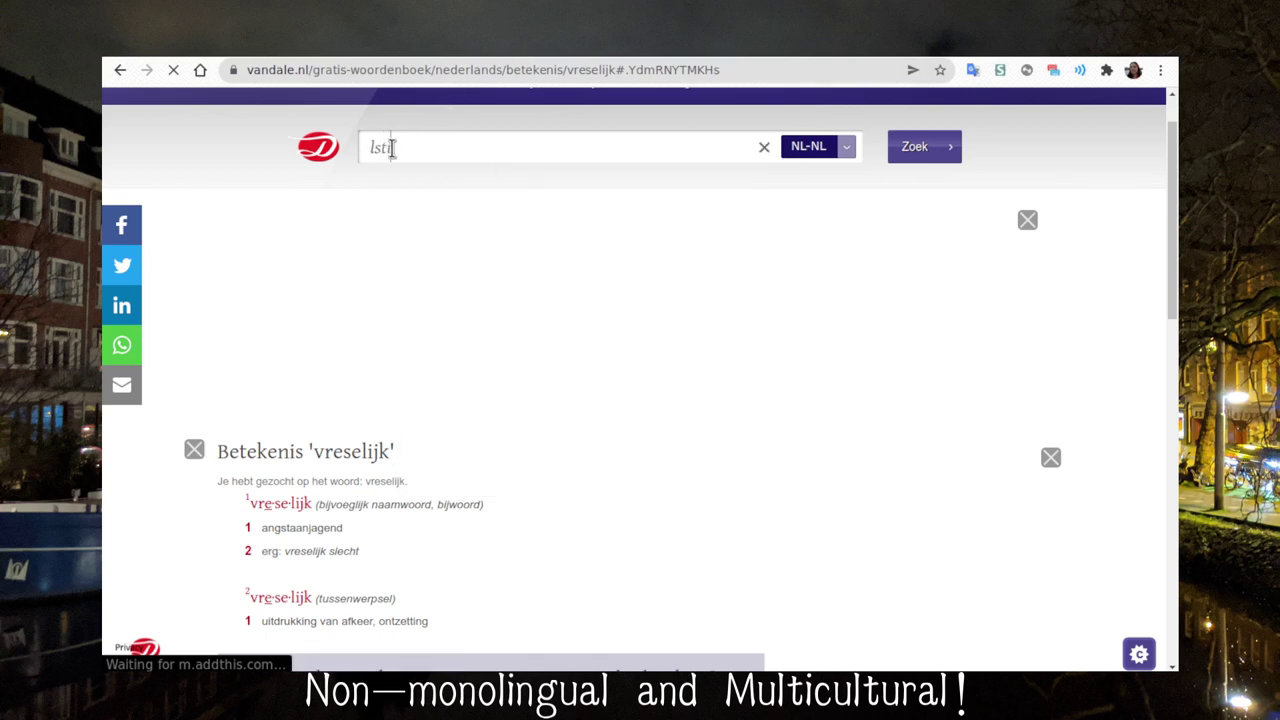
type("stig")
key("Return")
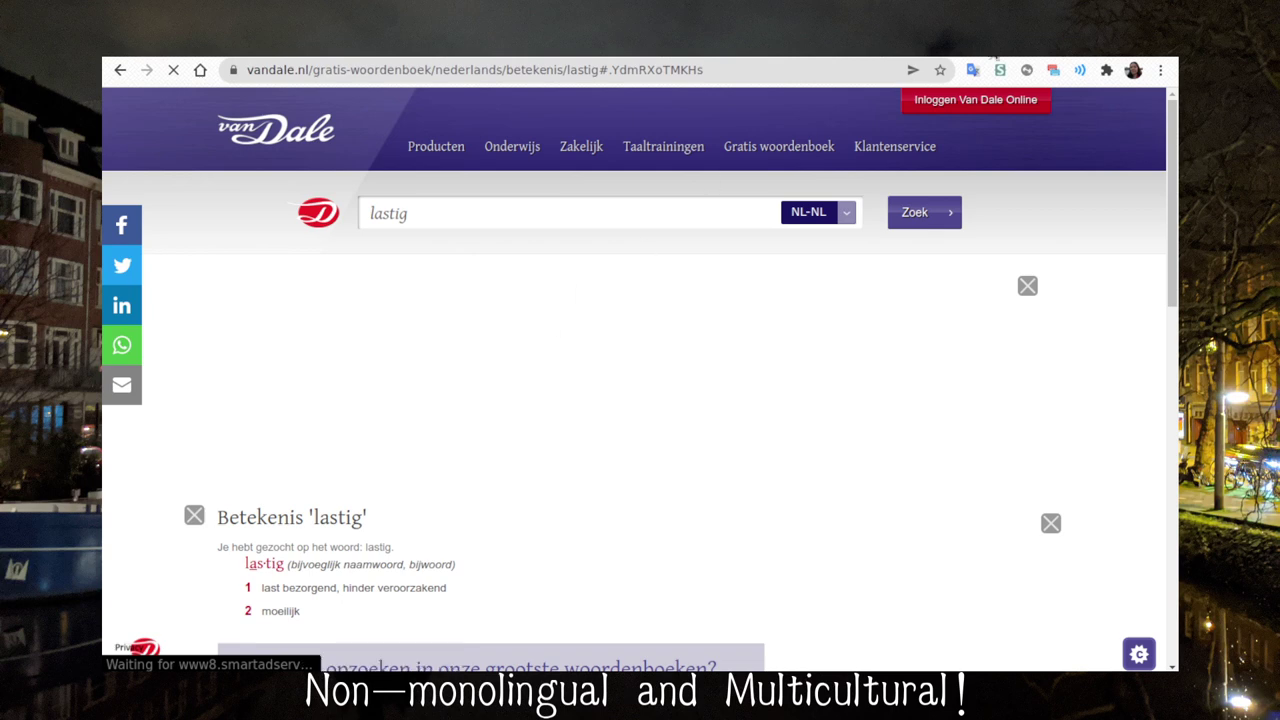
Translate "lastig" in the Google Translate extension
left_click(971, 70)
type("lastig")
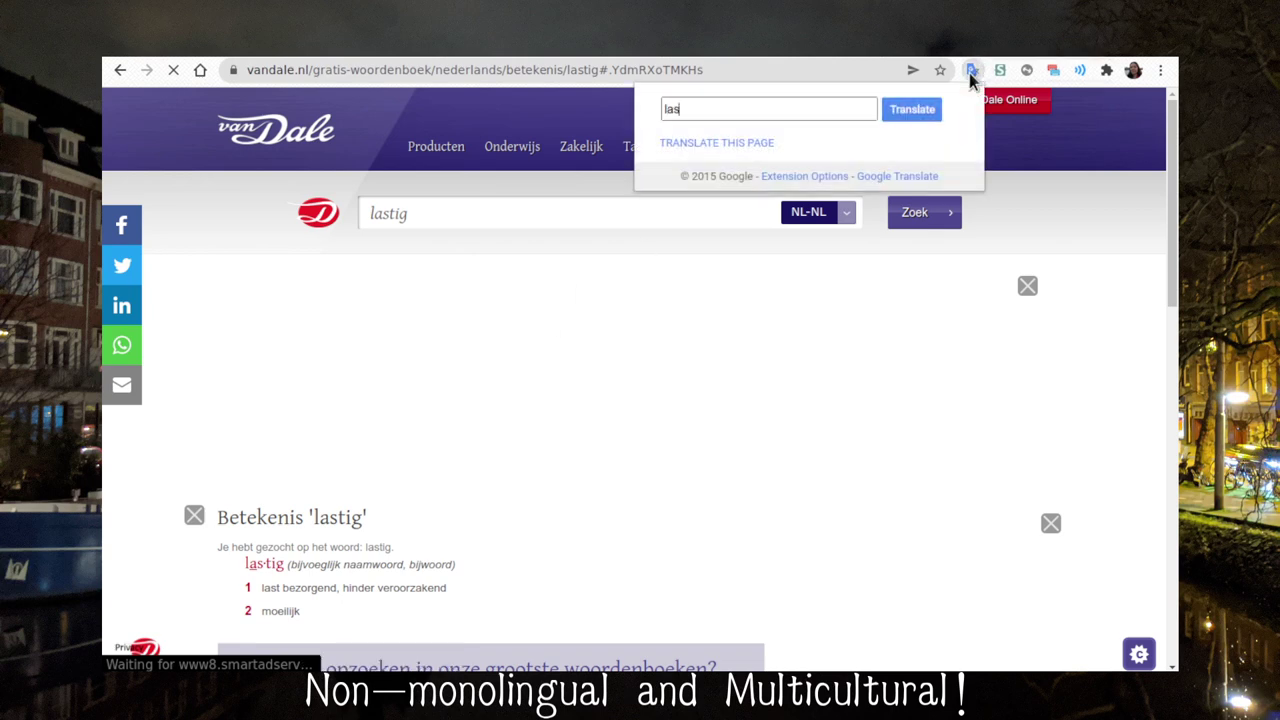
key("Return")
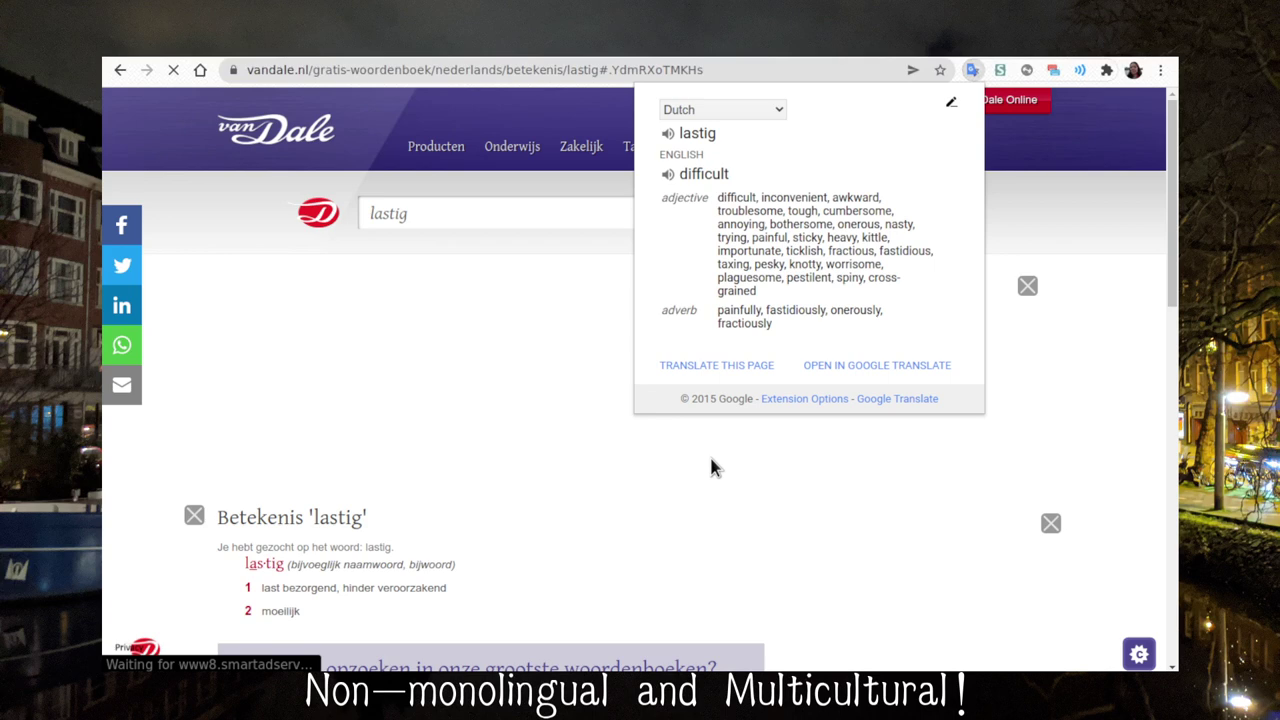
Return to Anki, append "onerous" to the English meanings of "lastig" and add the note
key("ctrl+shift+a")
type("onerous")
key("ctrl+Return")
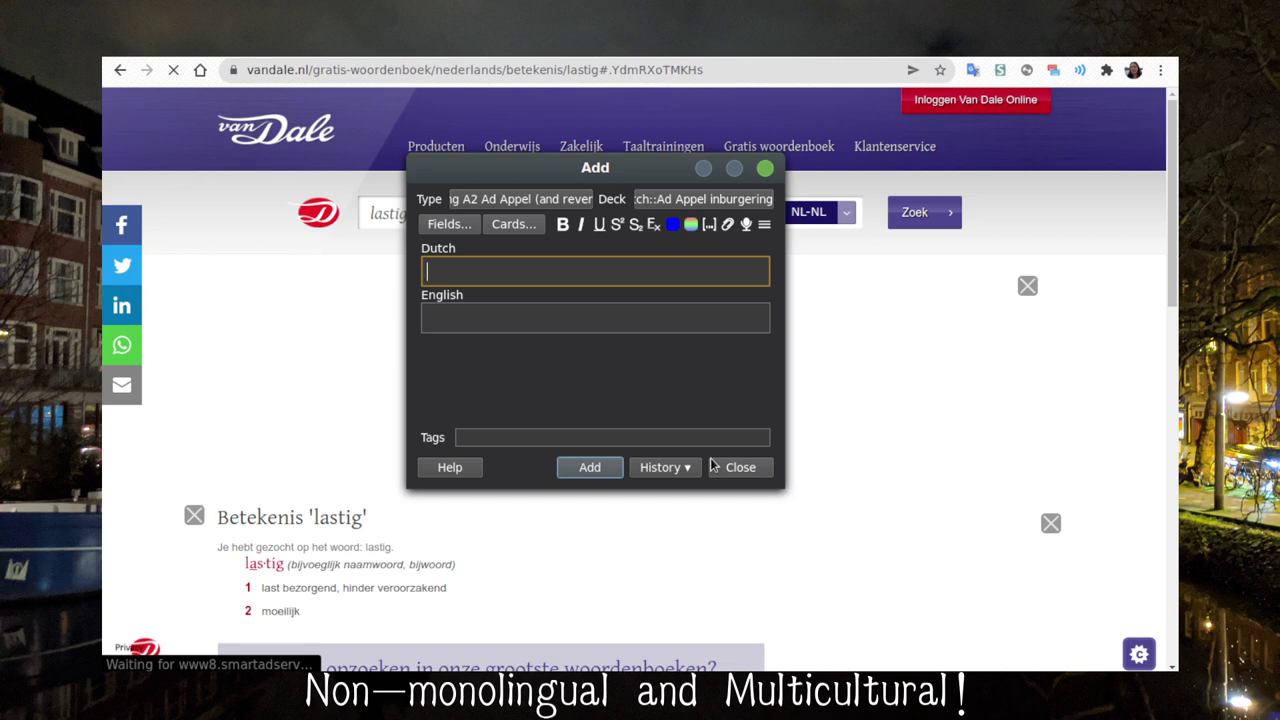
Fill in a new note with "begrijpen" as Dutch and "to understand" as English
type("begrijpen")
key("Tab")
type("to understand")
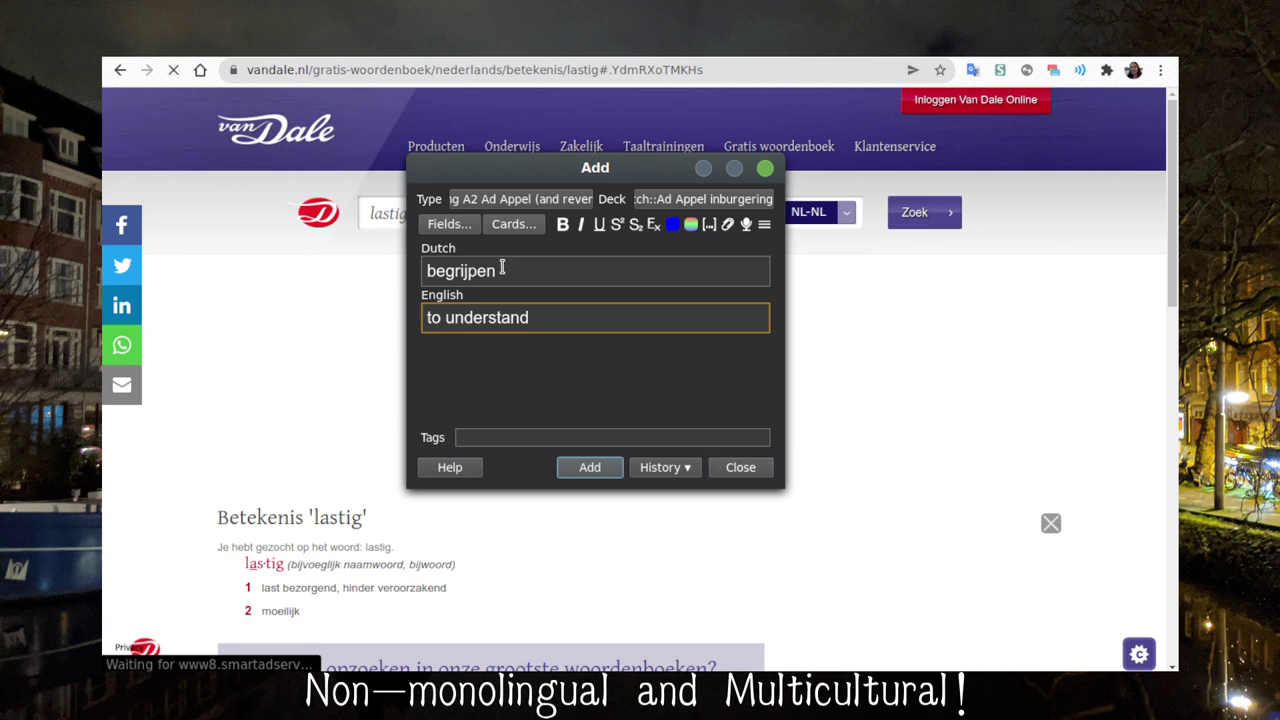
Switch to the browser and look up the meaning of "begrijpen" in the Van Dale dictionary
left_click(397, 219)
type("begrijpen")
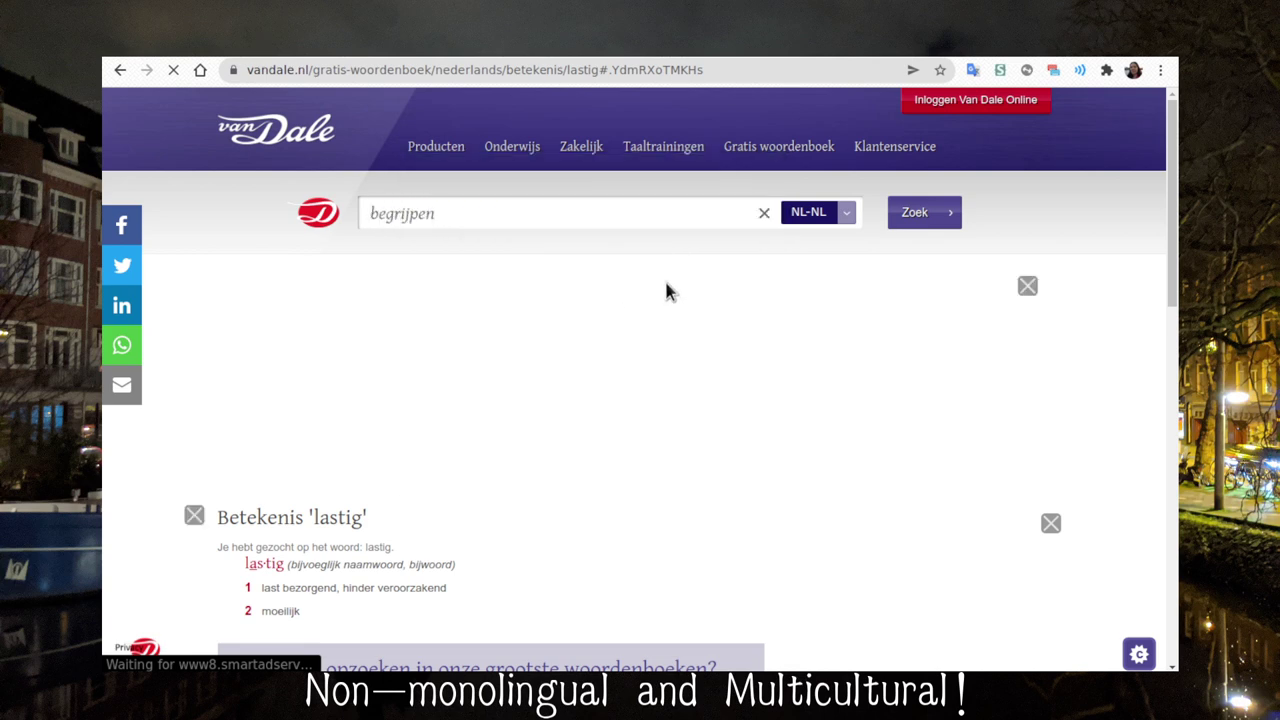
key("Return")
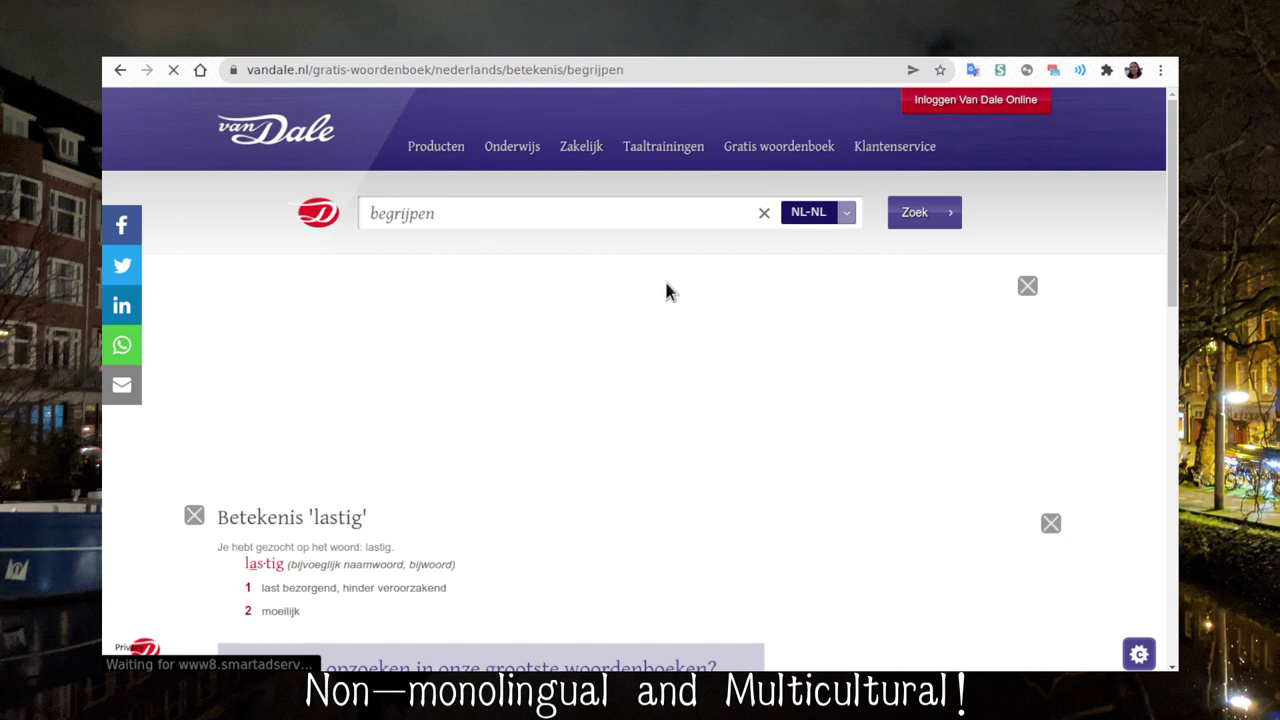
scroll(654, 367, "down", 2)
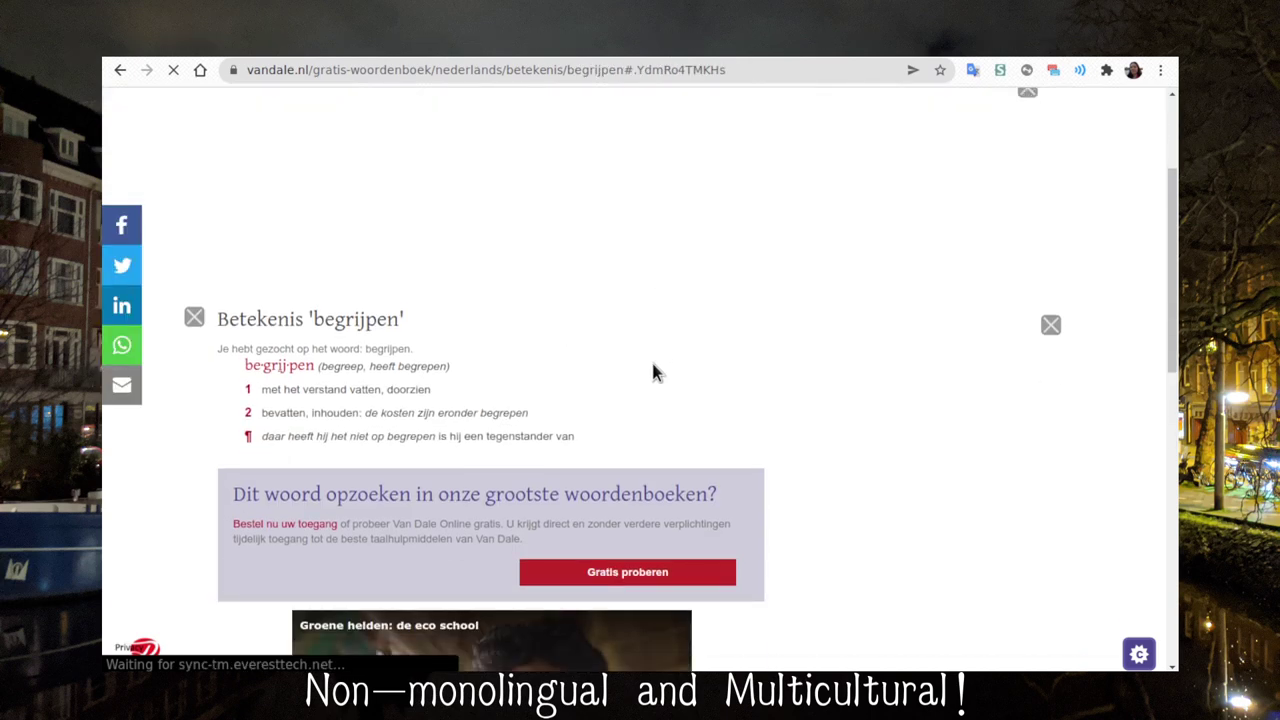
scroll(651, 371, "up", 1)
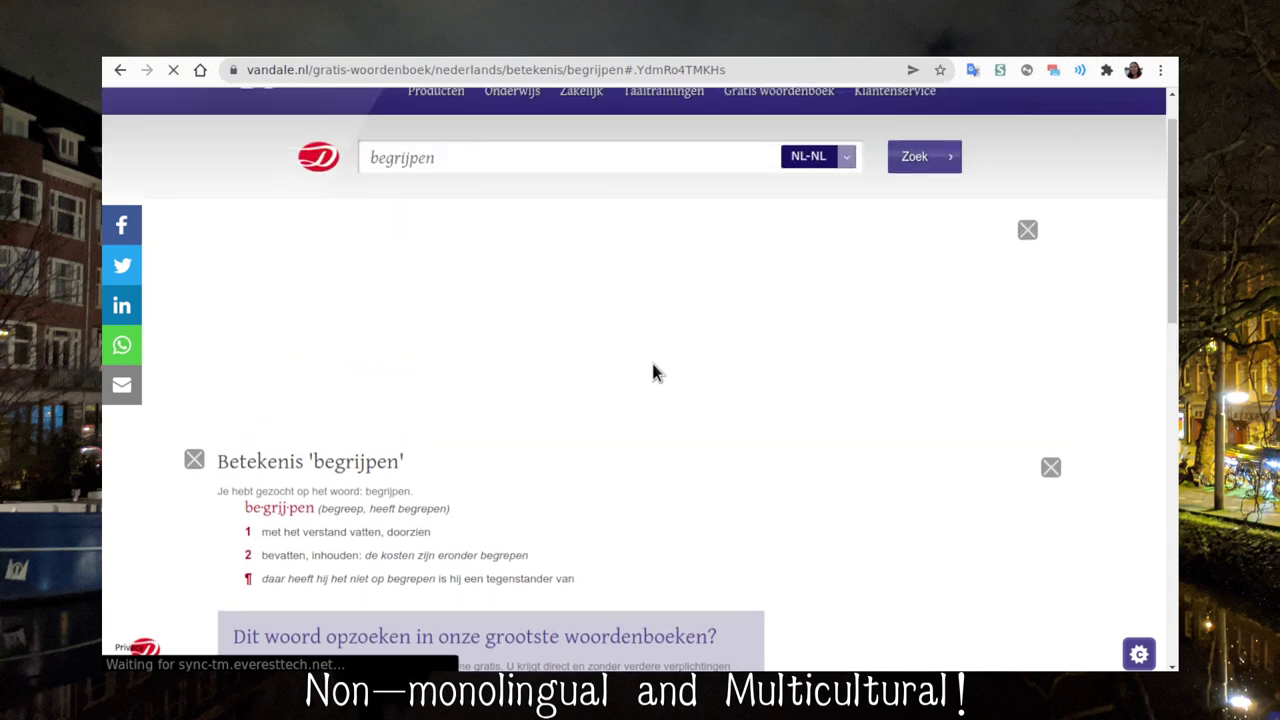
Translate "begrijpen" in the Google Translate extension
left_click(971, 72)
type("begri")
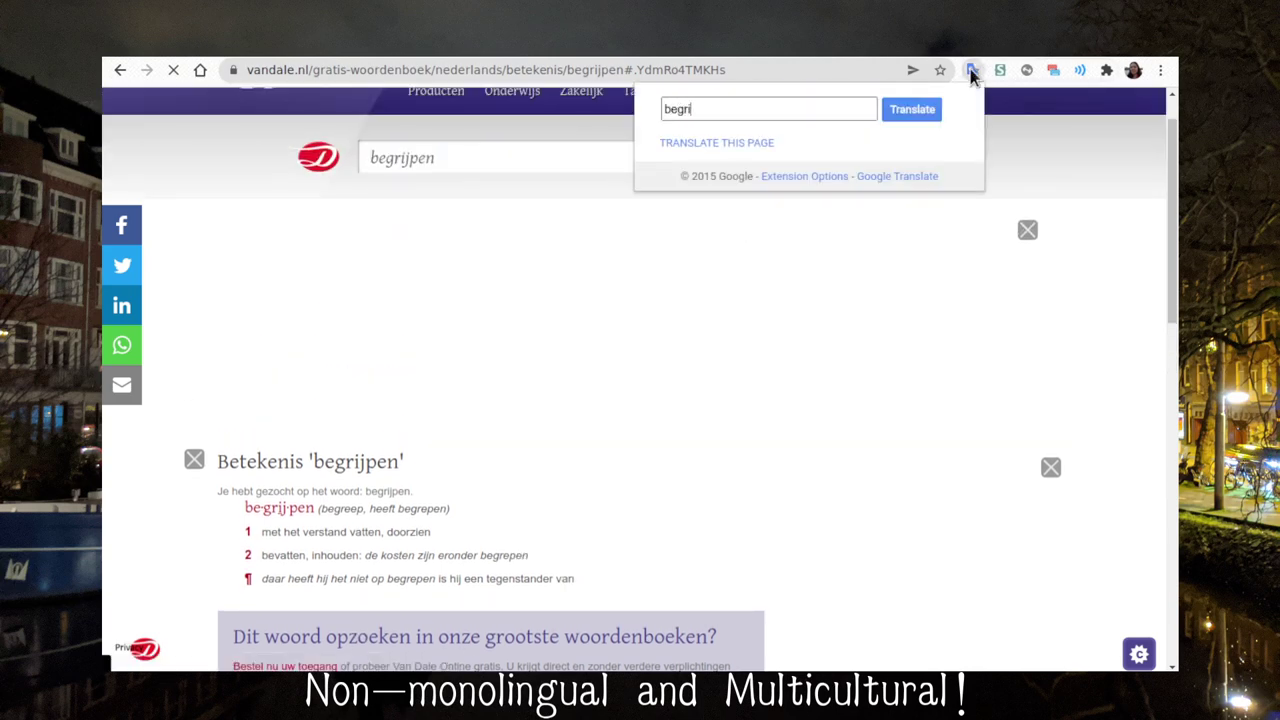
type("ppen")
key("Return")
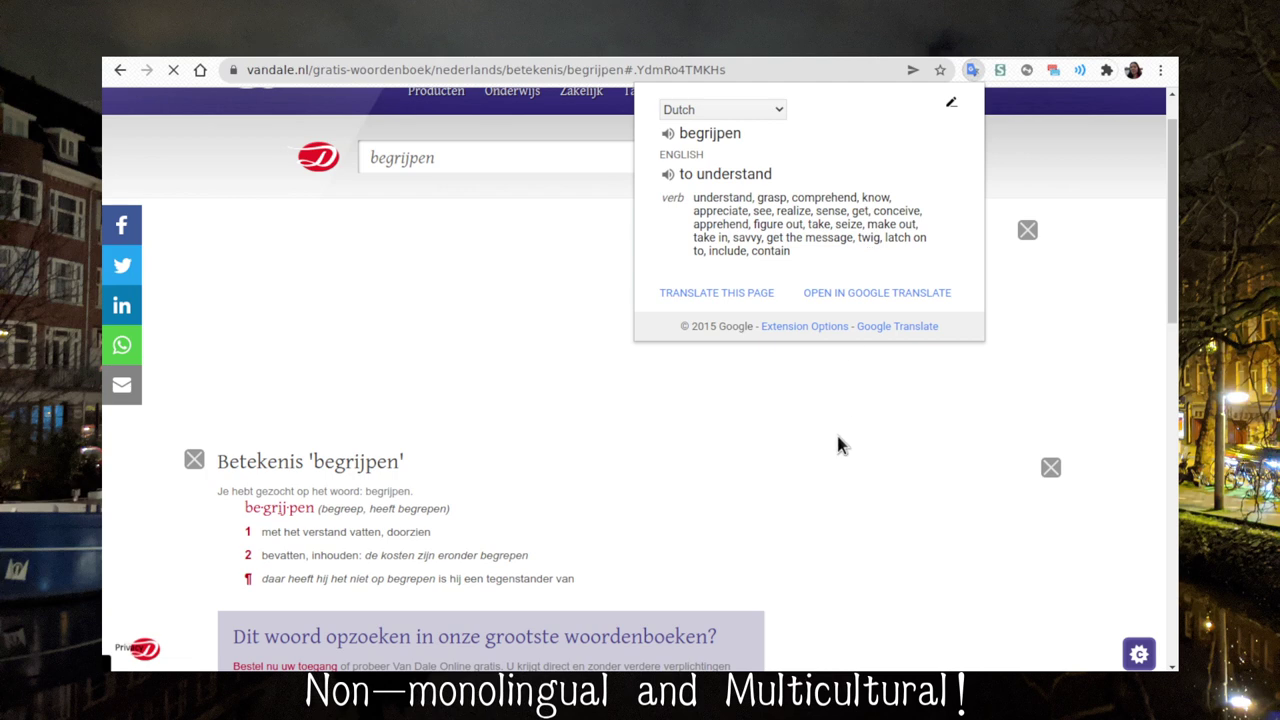
Return to Anki, append "comprehend" to the English meanings of "begrijpen" and add the note
key("ctrl+shift+a")
type("comprehend")
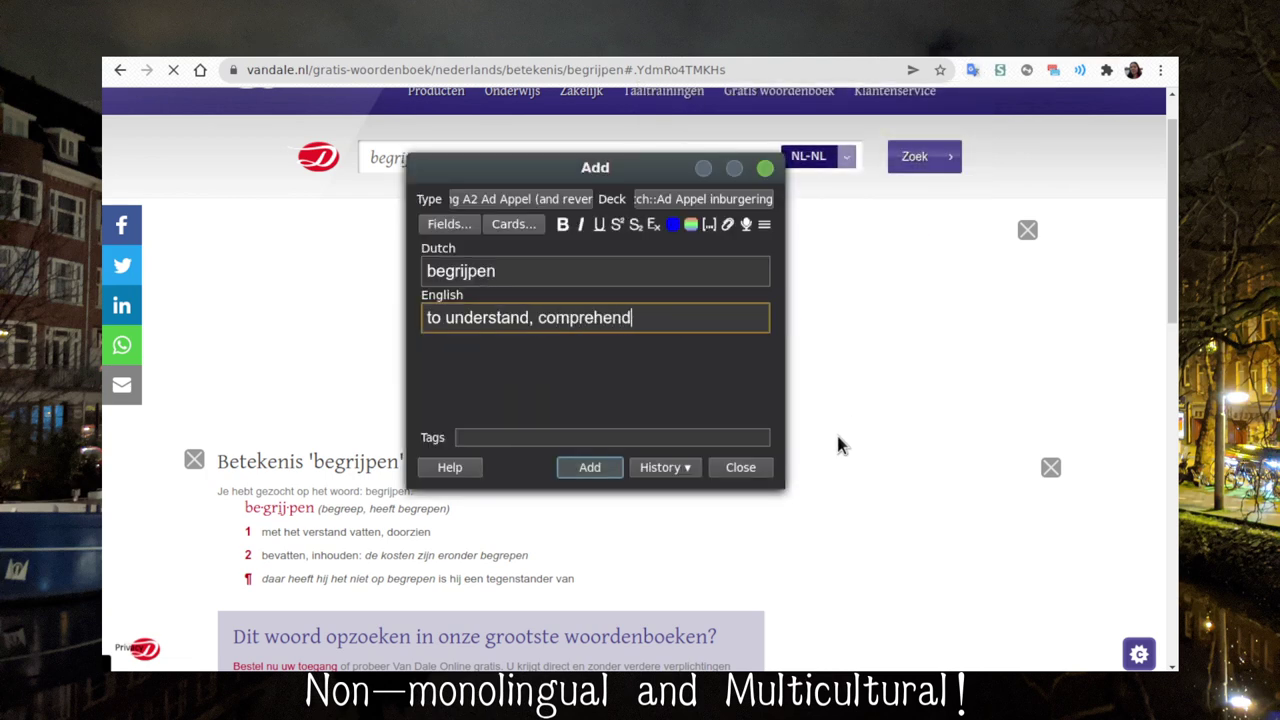
key("ctrl+Return")
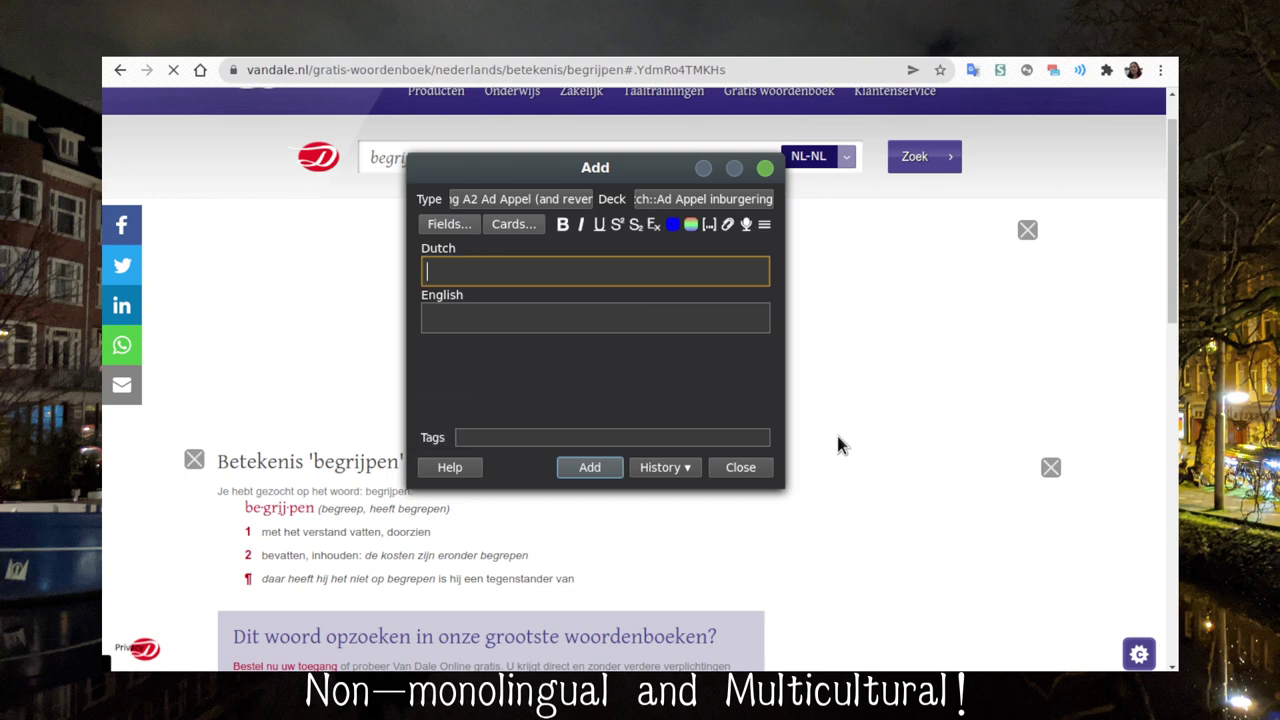
Fill in a new note with "miauwen" as Dutch and "to meow" as English
type("miauwen")
key("Tab")
type("to meow")
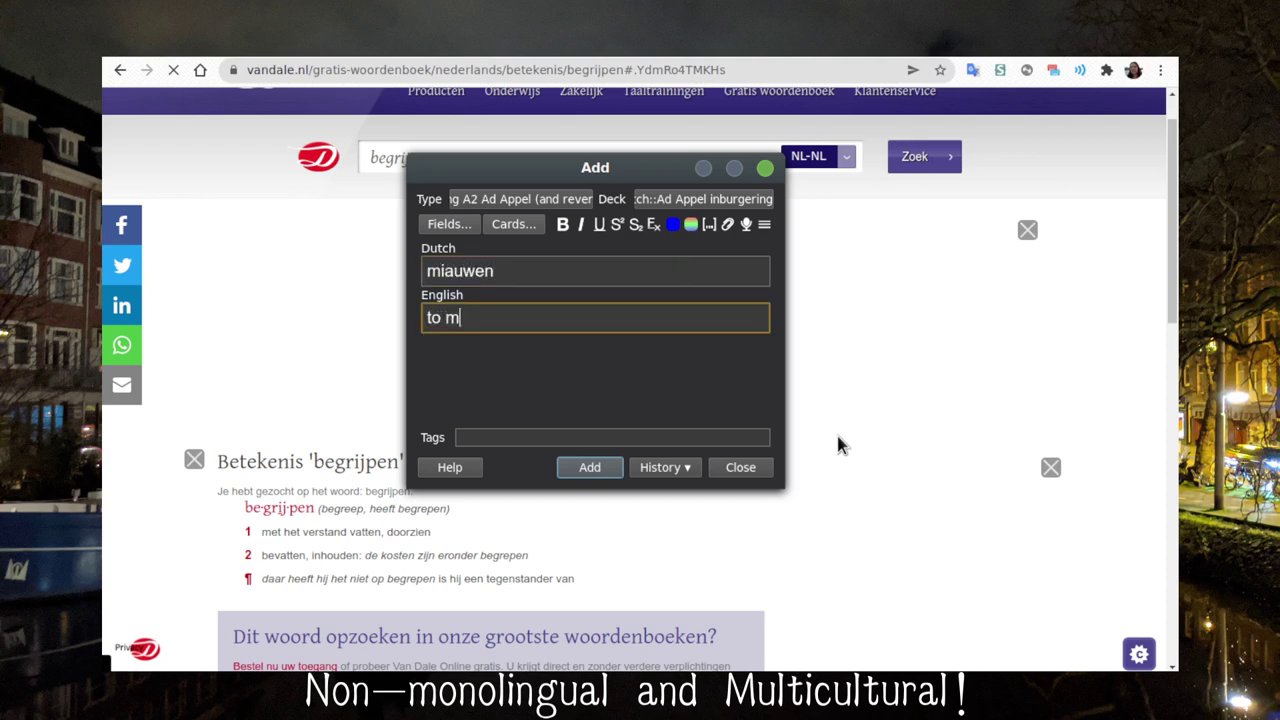
Check "miauwen" in the browser's Google Translate extension, and return to Anki to add the note
left_click(970, 70)
type("miauw")
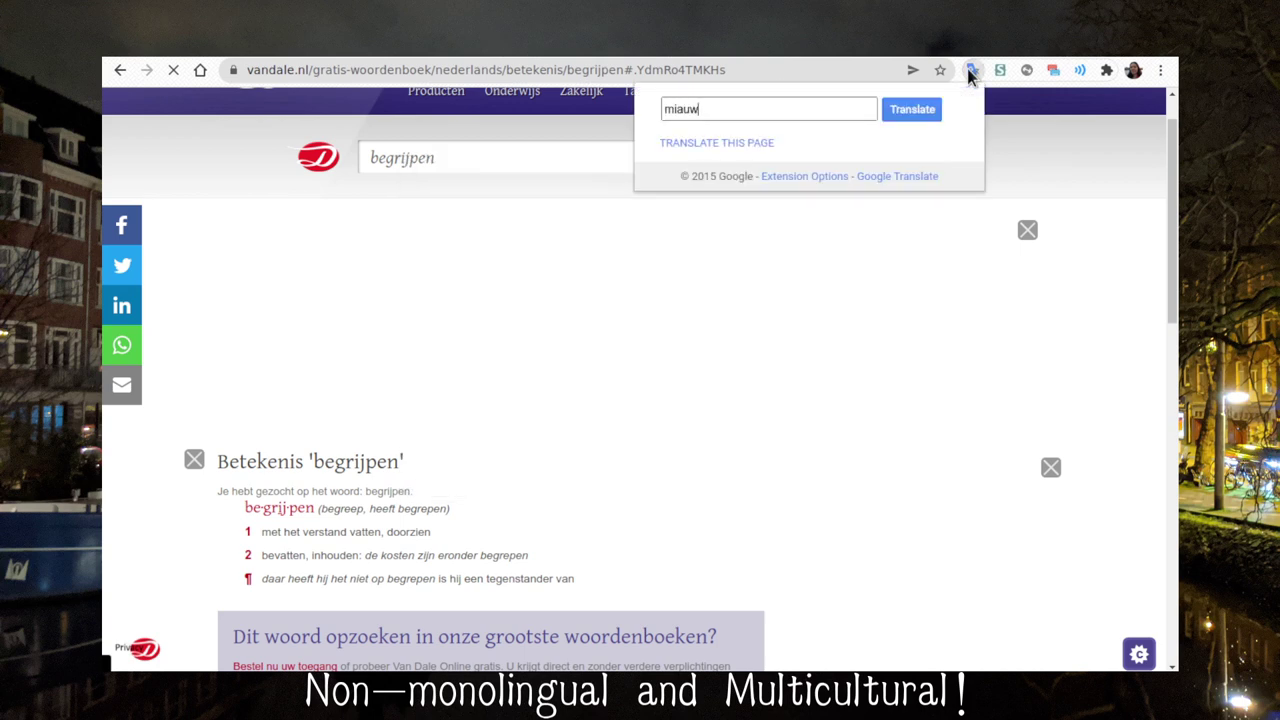
type("en")
key("Return")
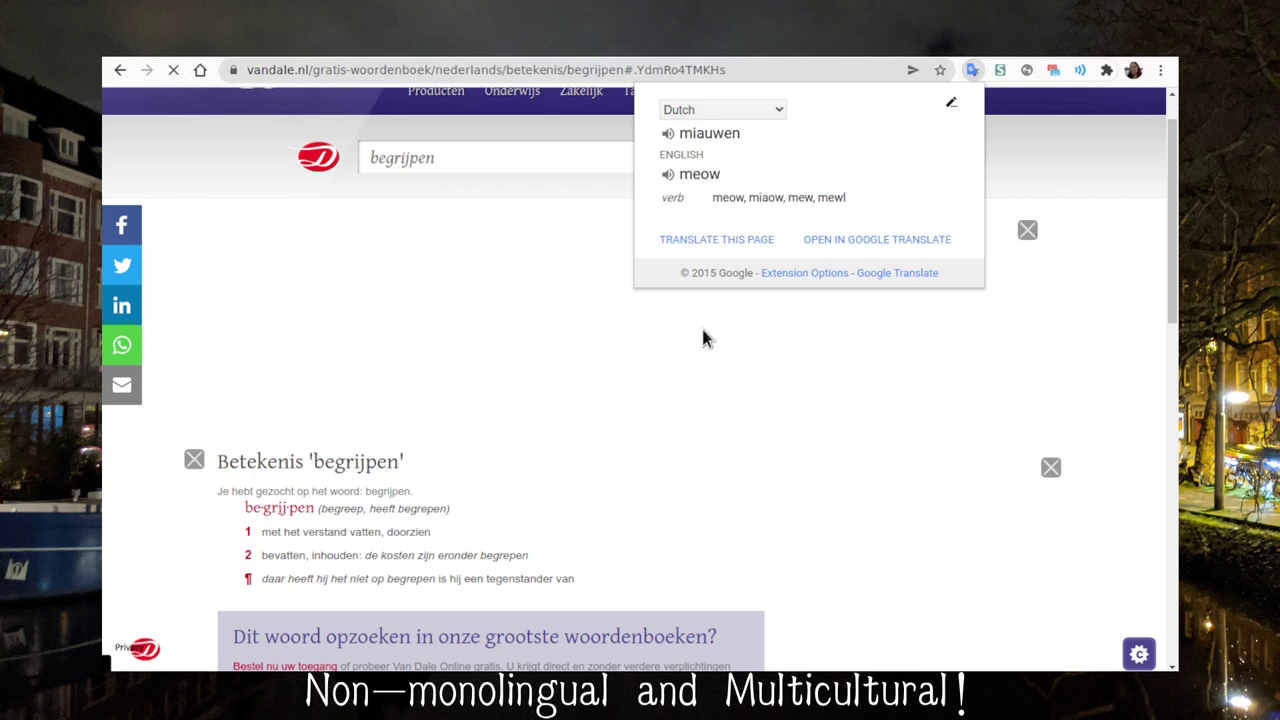
key("ctrl+shift+a")
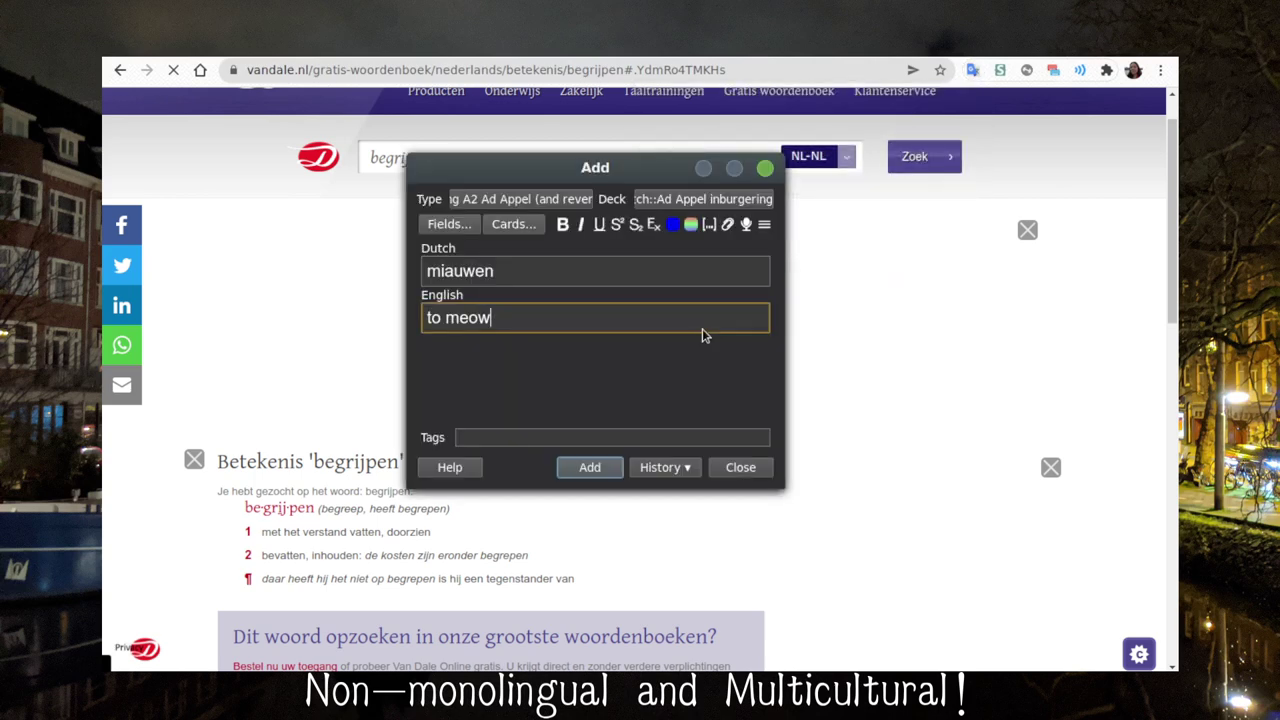
left_click(589, 467)
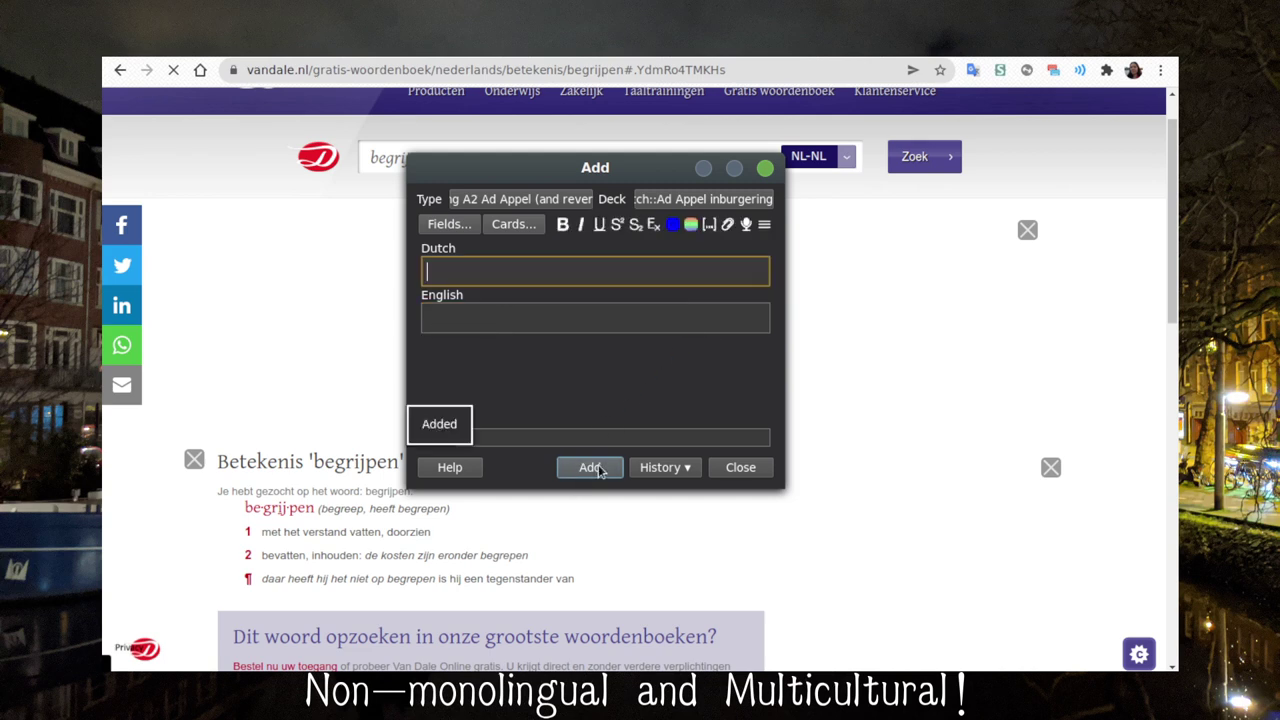
Enter "jammer" as the Dutch word of a new note and translate it from Dutch in the browser's Google Translate extension
type("jammer")
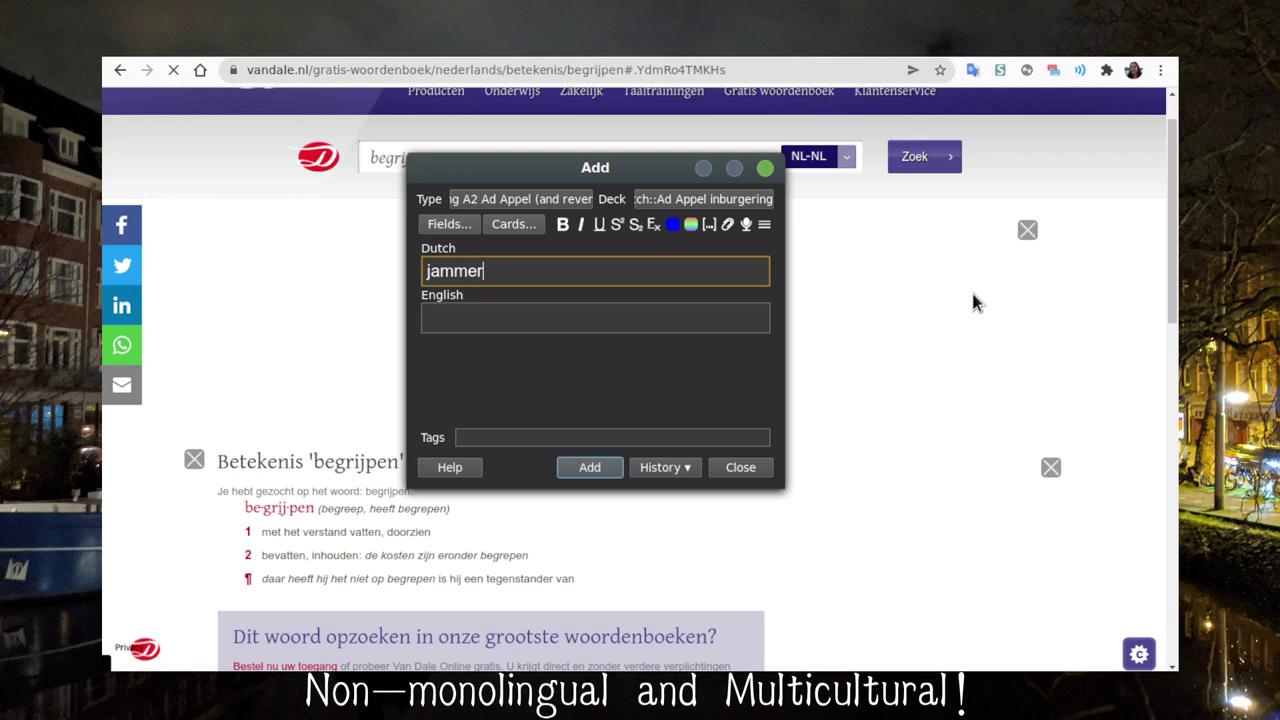
left_click(971, 72)
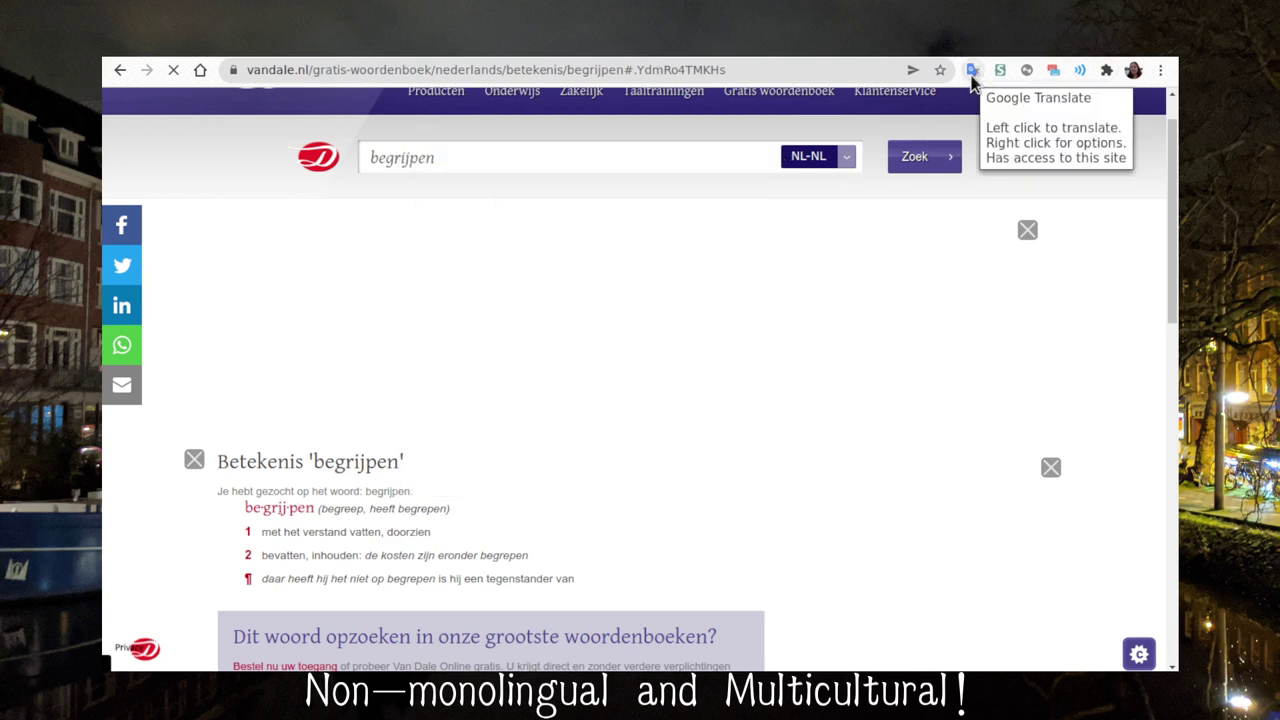
type("jammer")
key("Return")
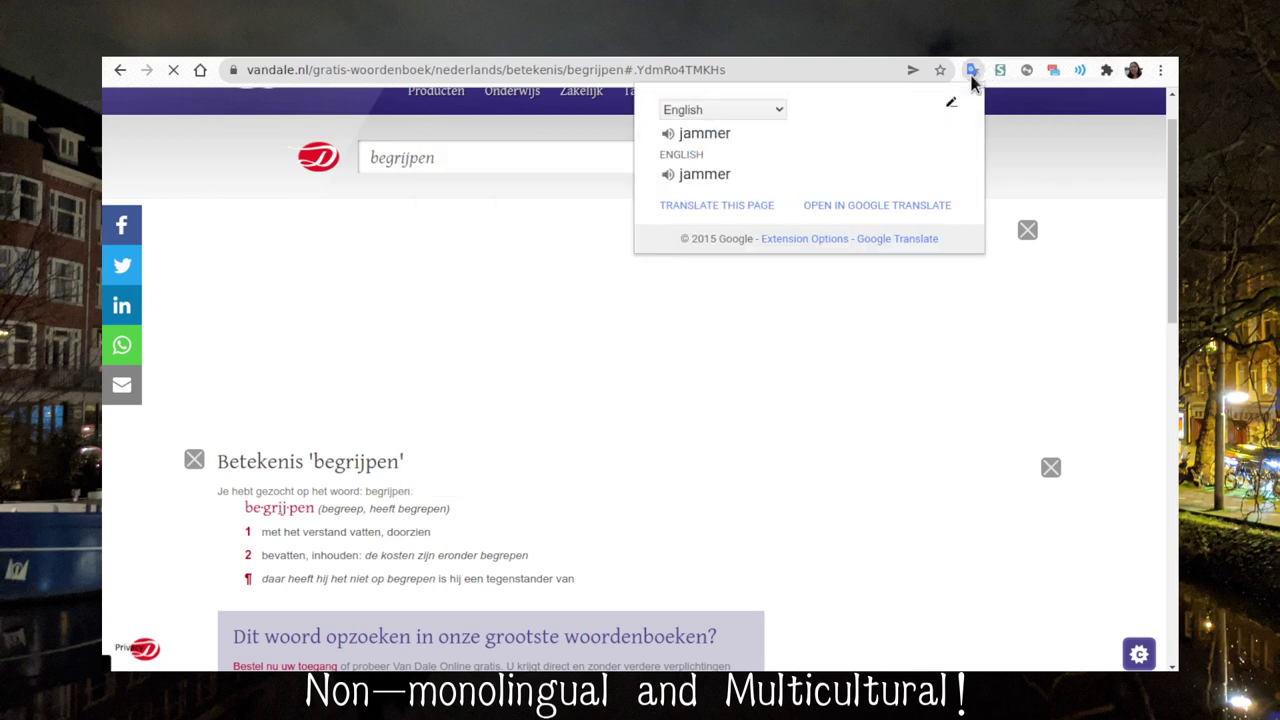
left_click(692, 111)
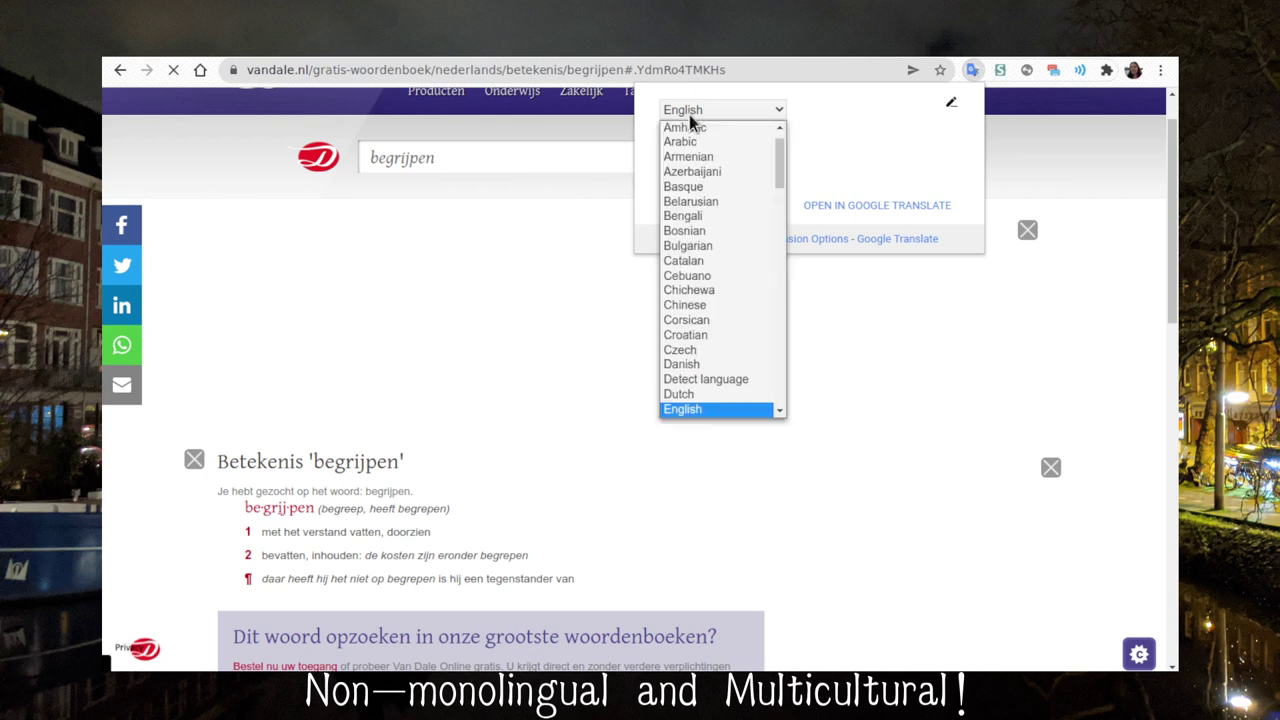
left_click(703, 392)
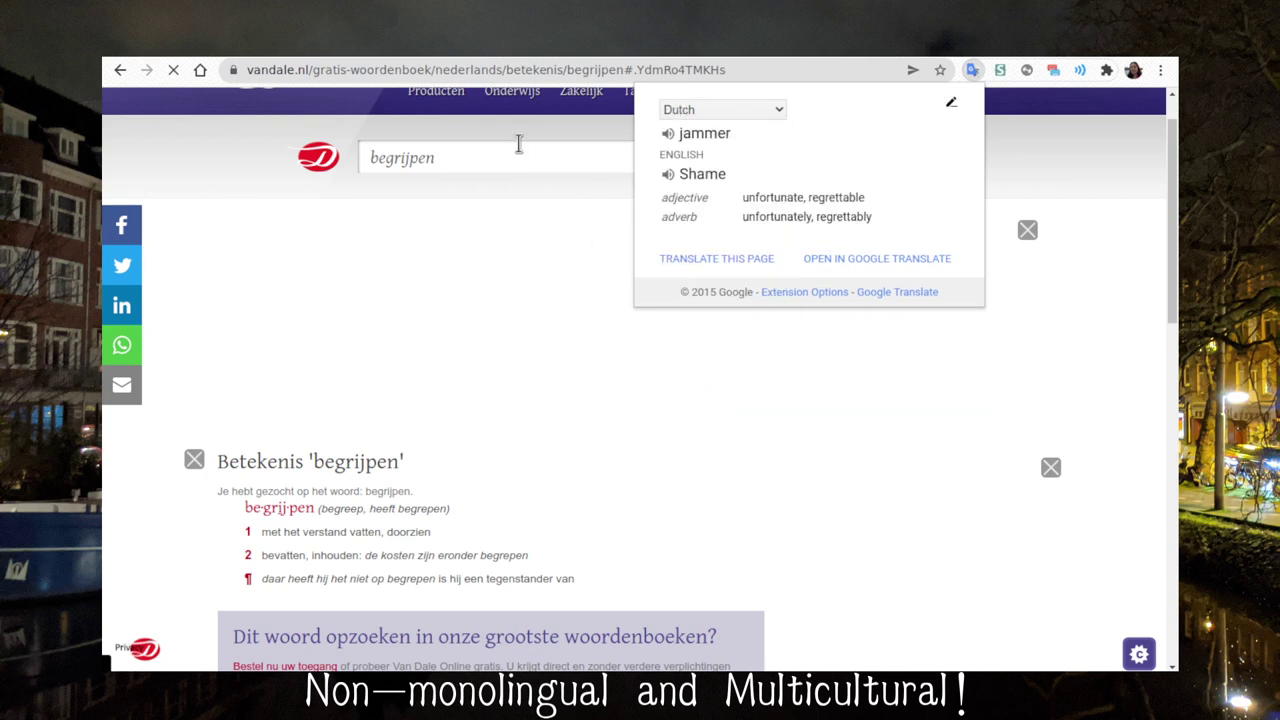
Look up the meaning of "jammer" in the Van Dale dictionary
left_click(509, 162)
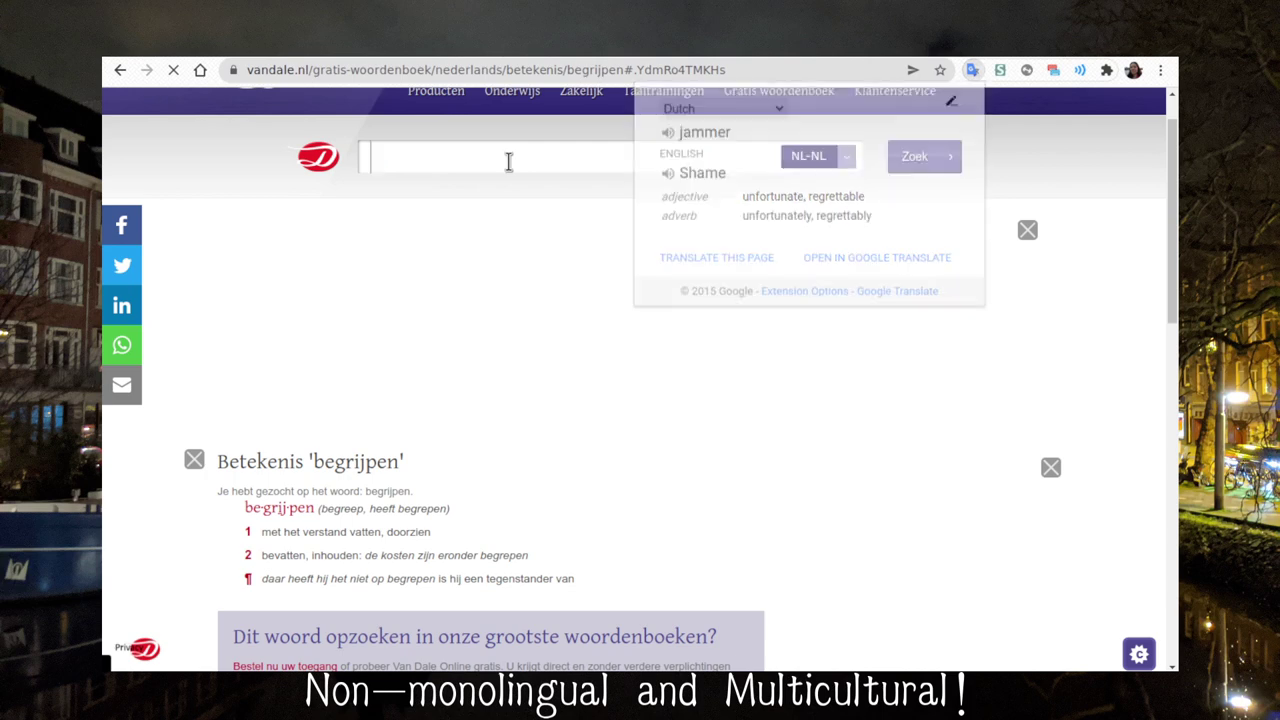
type("jammer")
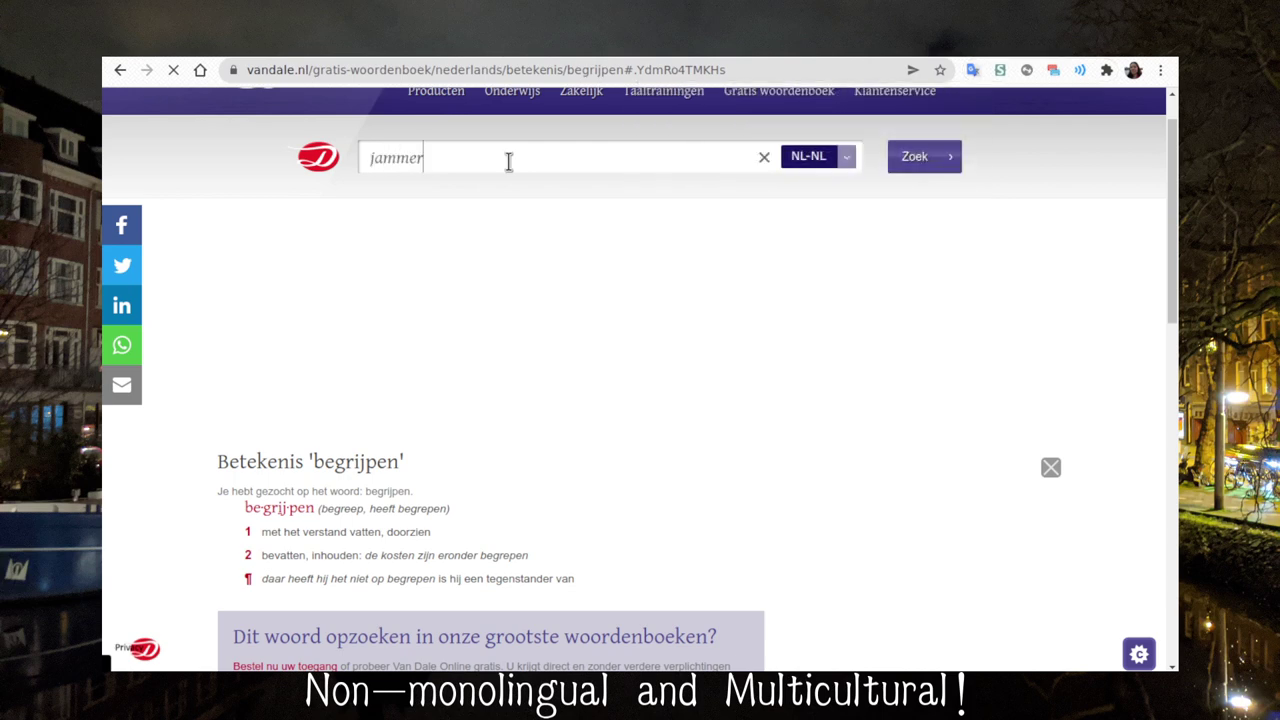
key("Return")
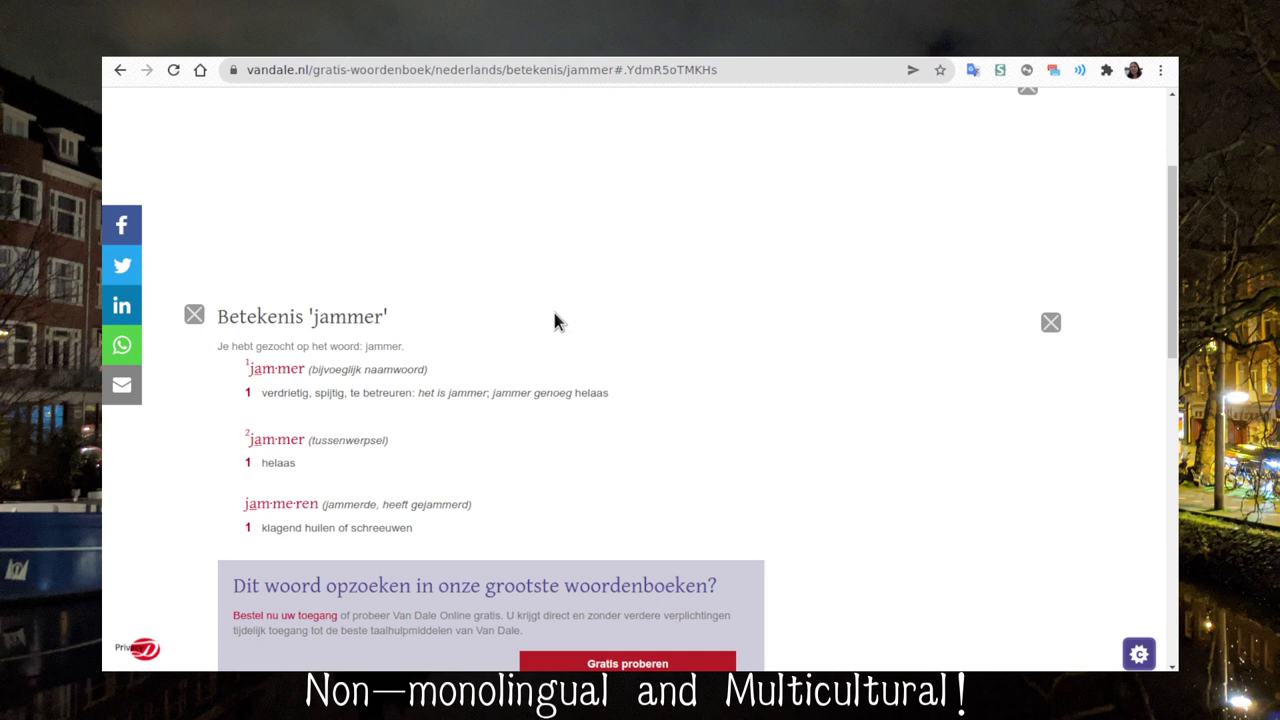
Translate "jammer" once more in the Google Translate extension with Dutch as the source language
key("ctrl+shift+a")
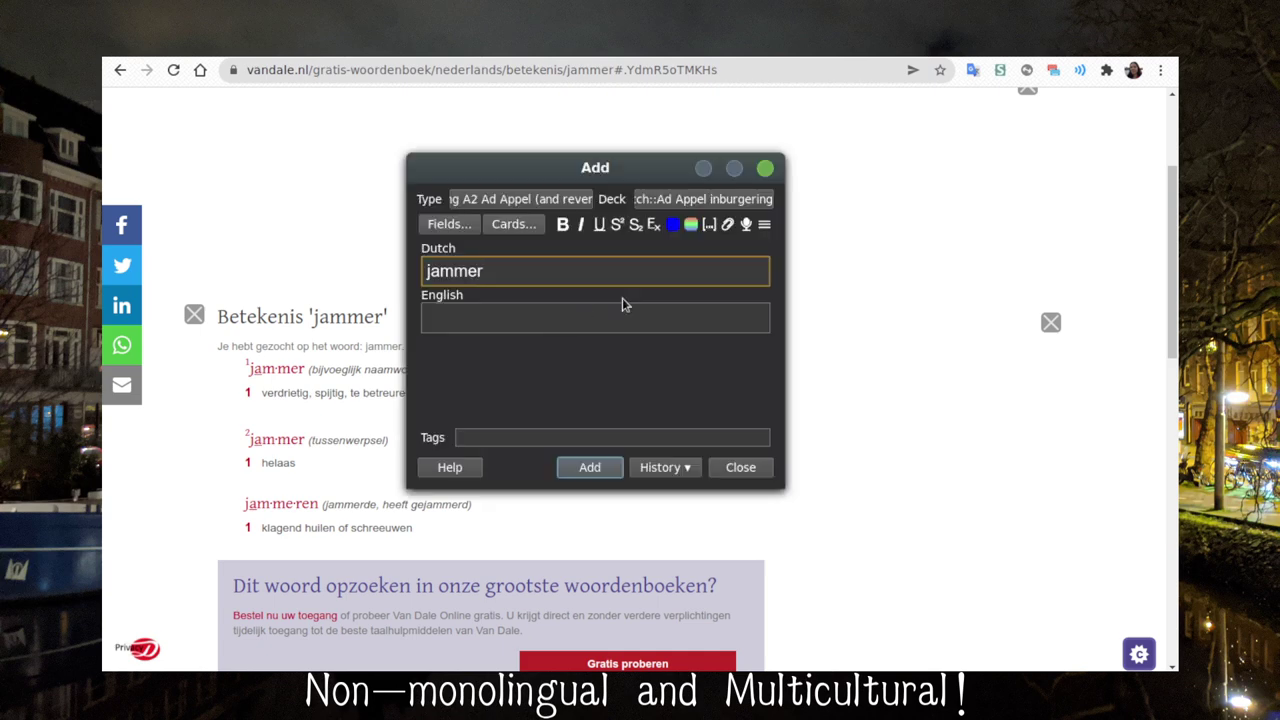
left_click(973, 70)
type("jammer")
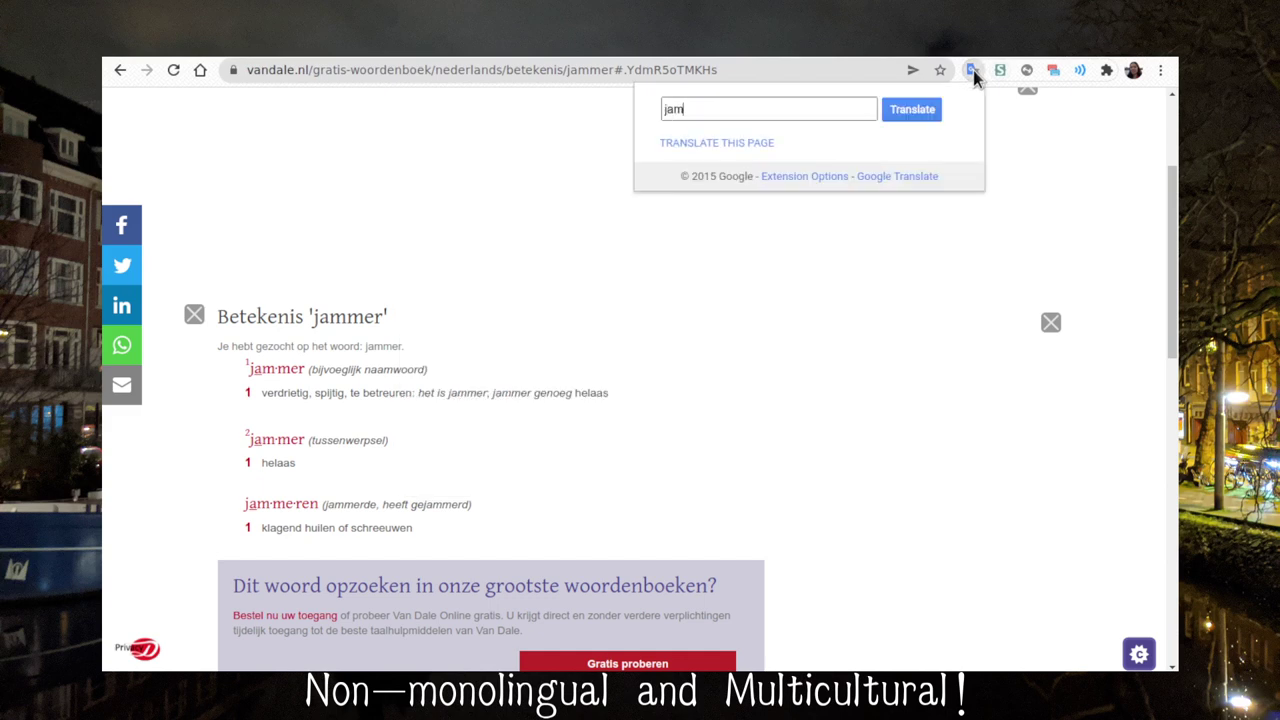
key("Return")
left_click(696, 106)
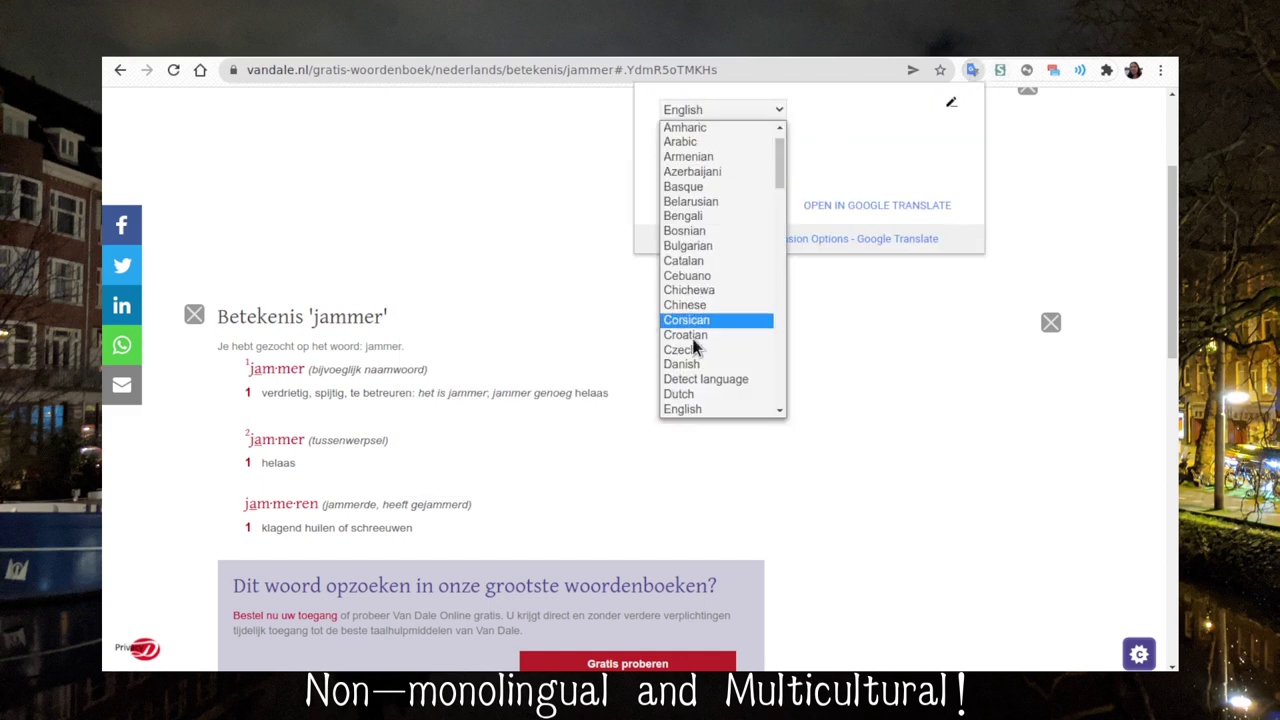
left_click(682, 394)
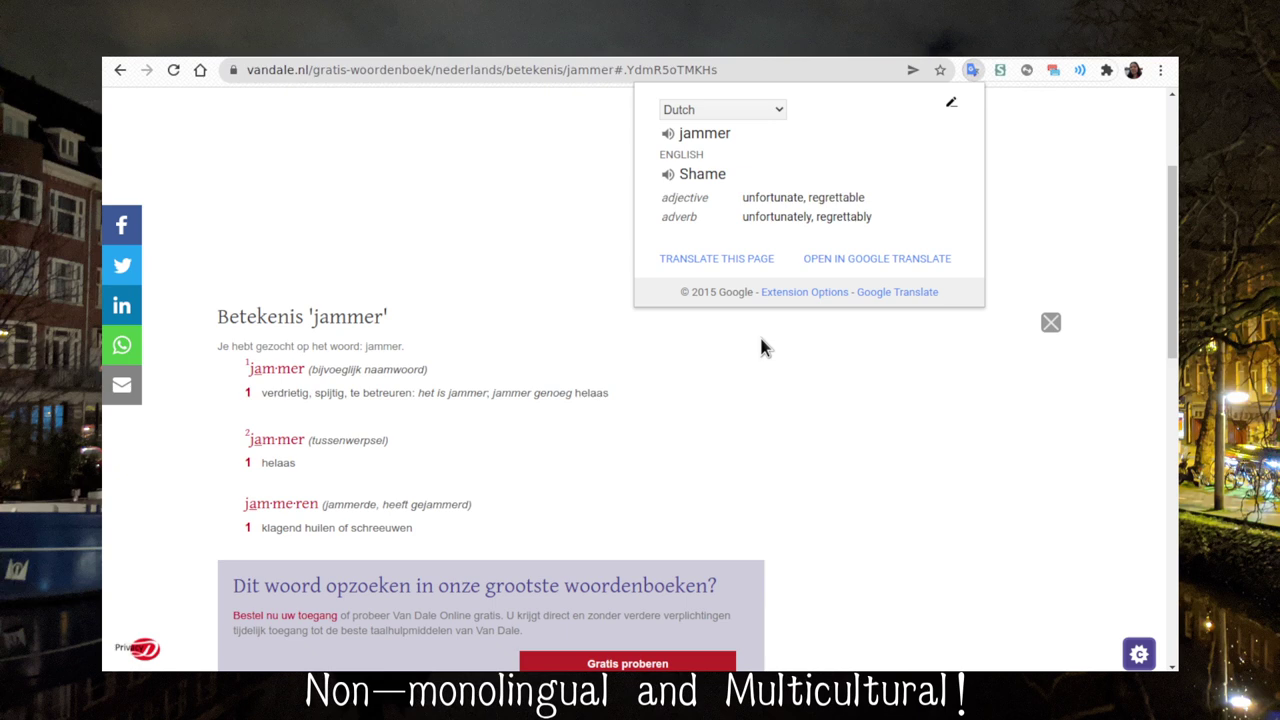
Return to Anki, enter "what a pity/shame" as the English meaning of "jammer" and add the note
key("ctrl+shift+a")
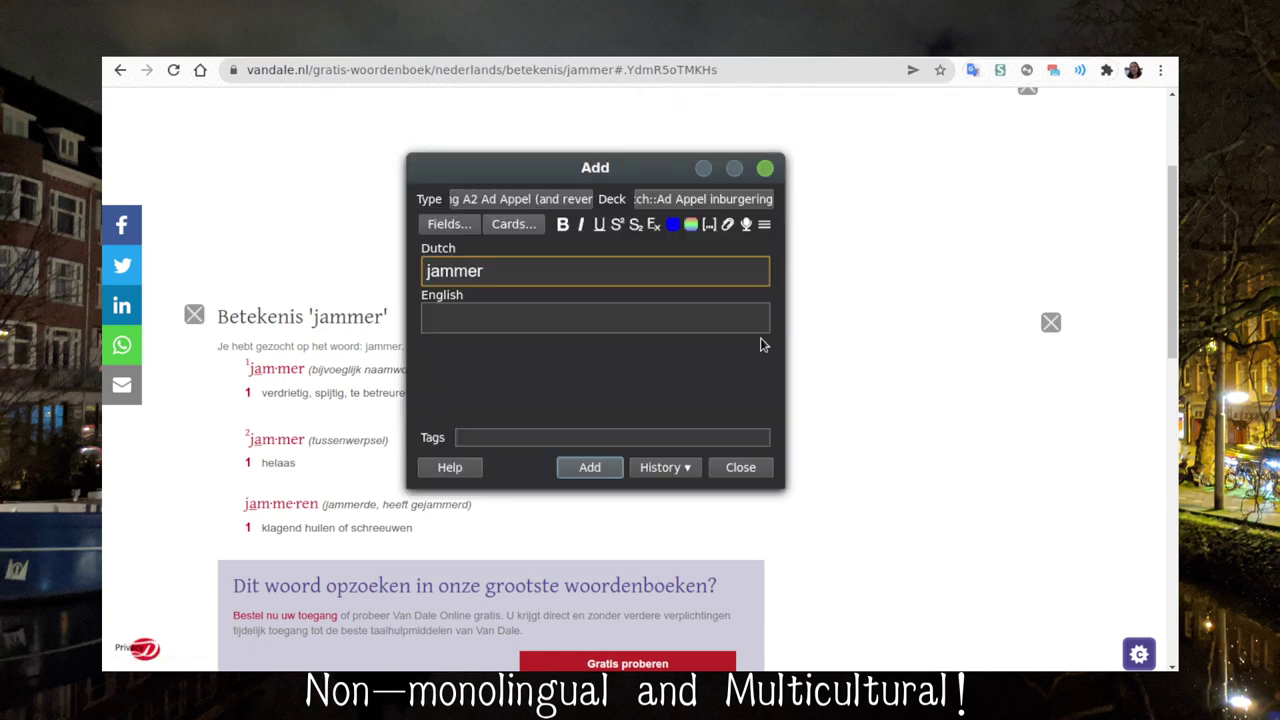
key("Tab")
type("what a p")
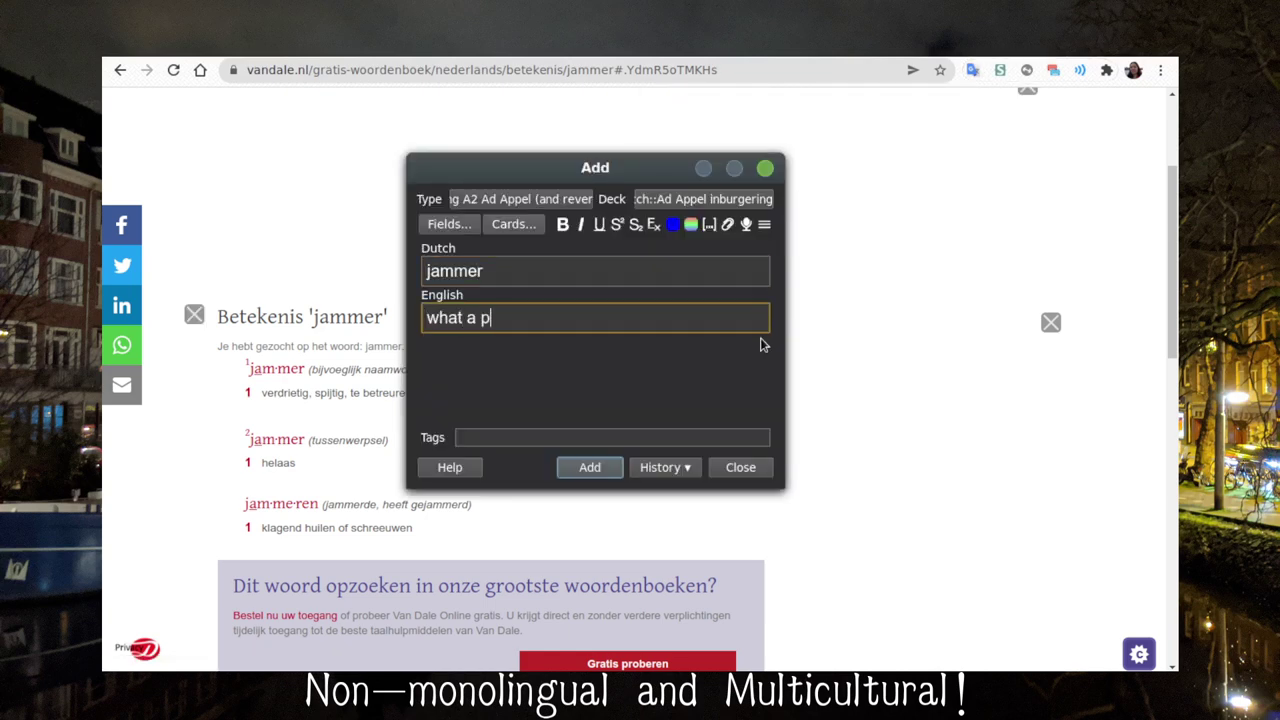
type("ity/shame")
key("alt+Tab")
key("alt+Tab")
key("ctrl+Return")
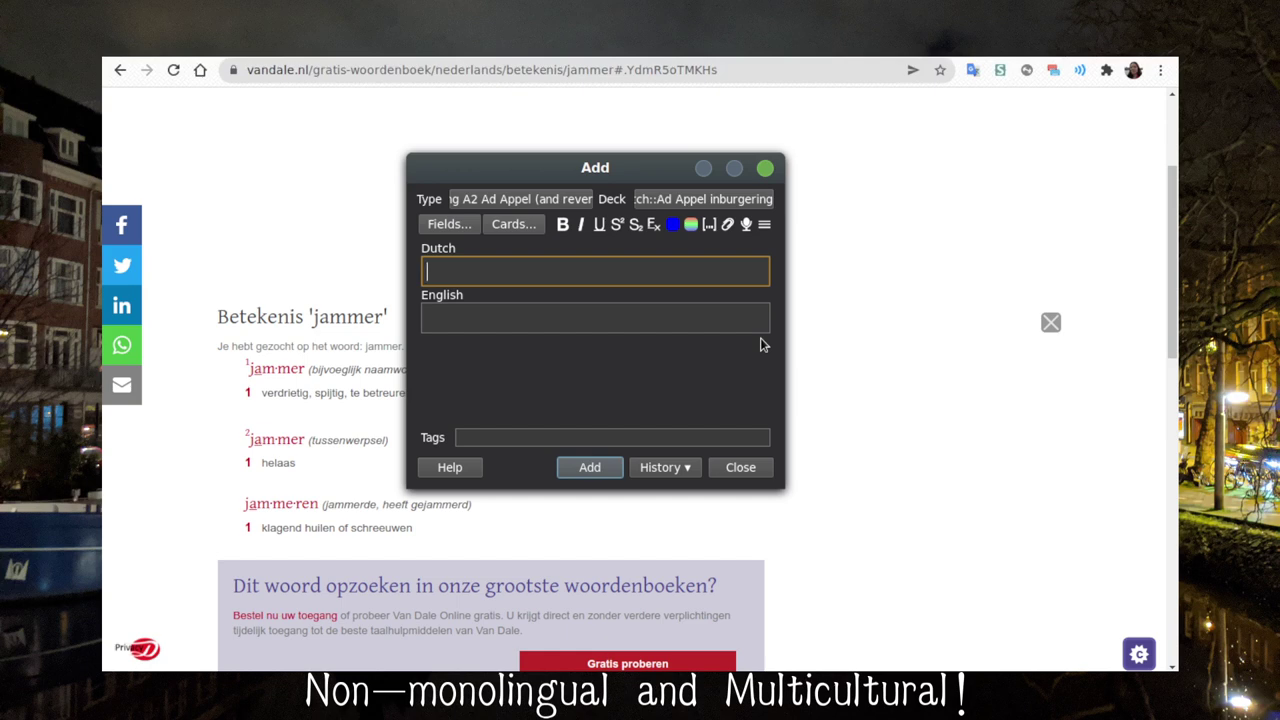
Switch to the browser and look up "organisatie" in the Van Dale dictionary
scroll(913, 139, "up", 2)
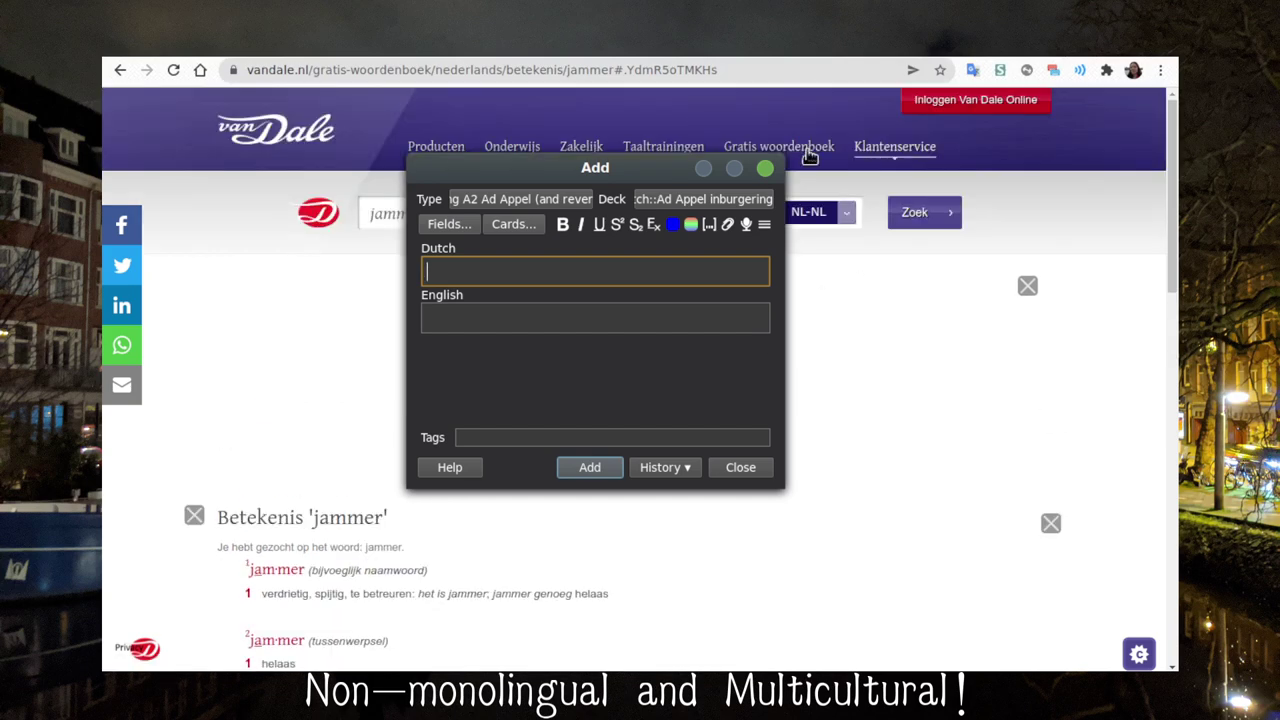
left_click(369, 216)
type("organisatie")
key("Return")
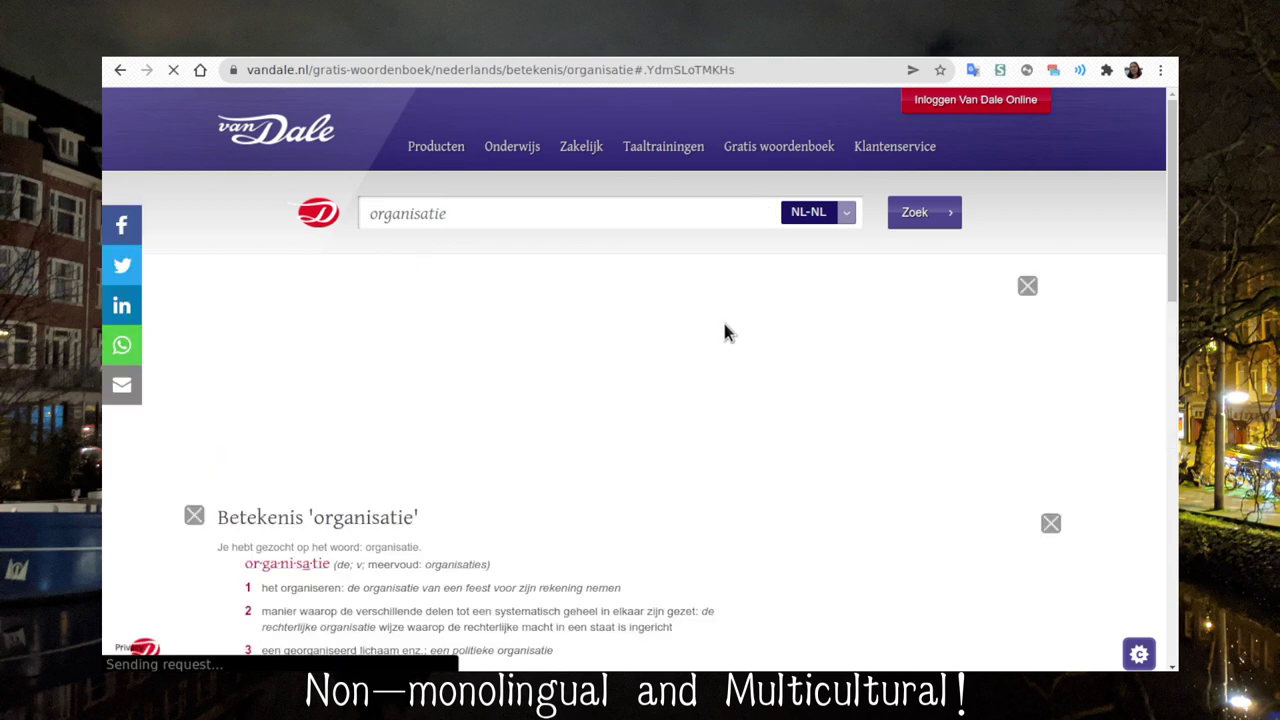
scroll(726, 332, "down", 3)
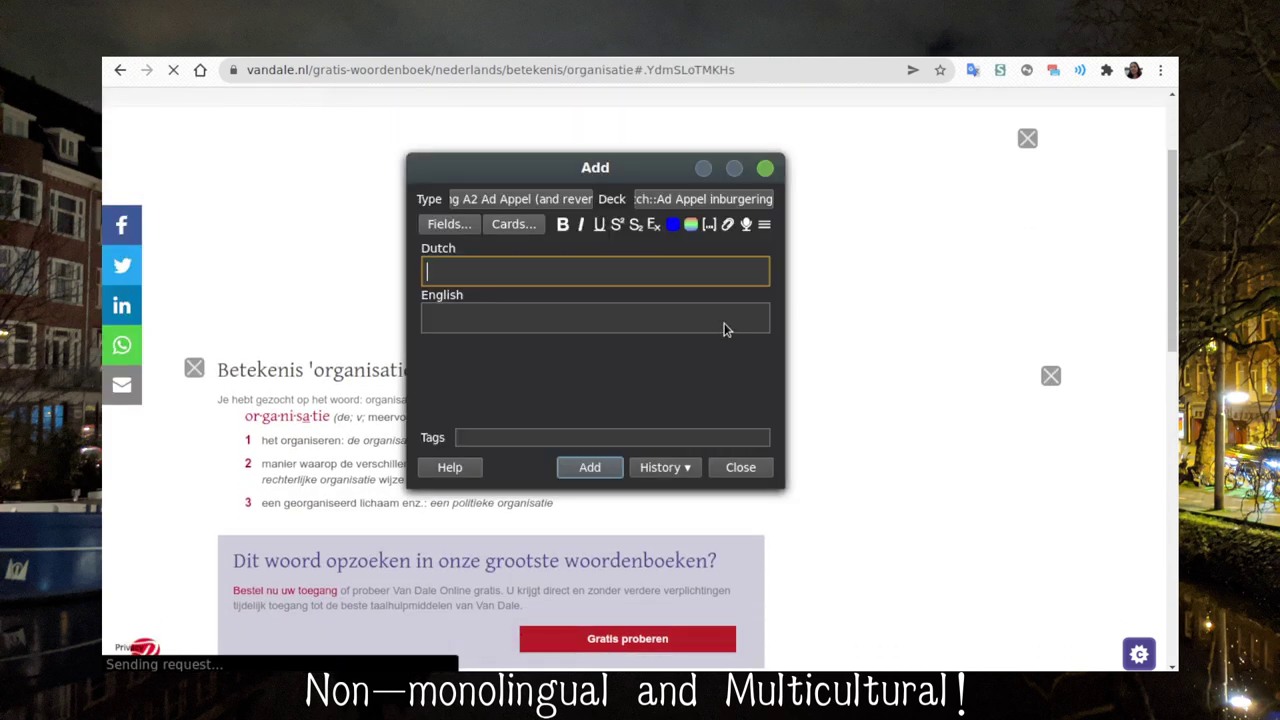
Return to Anki and add a note with "de organisatie" as Dutch and "the organization" as English
key("alt+Tab")
type("de organisatie")
key("Tab")
type("the organiz")
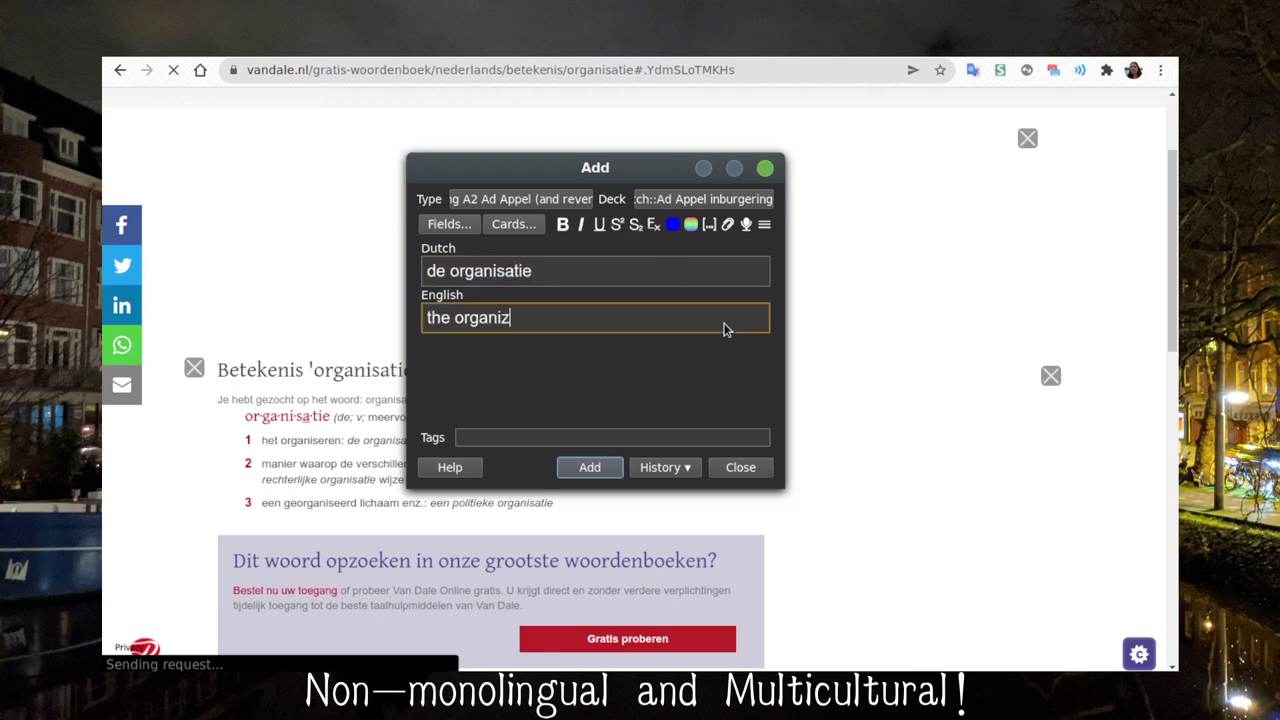
type("ation")
key("ctrl+Return")
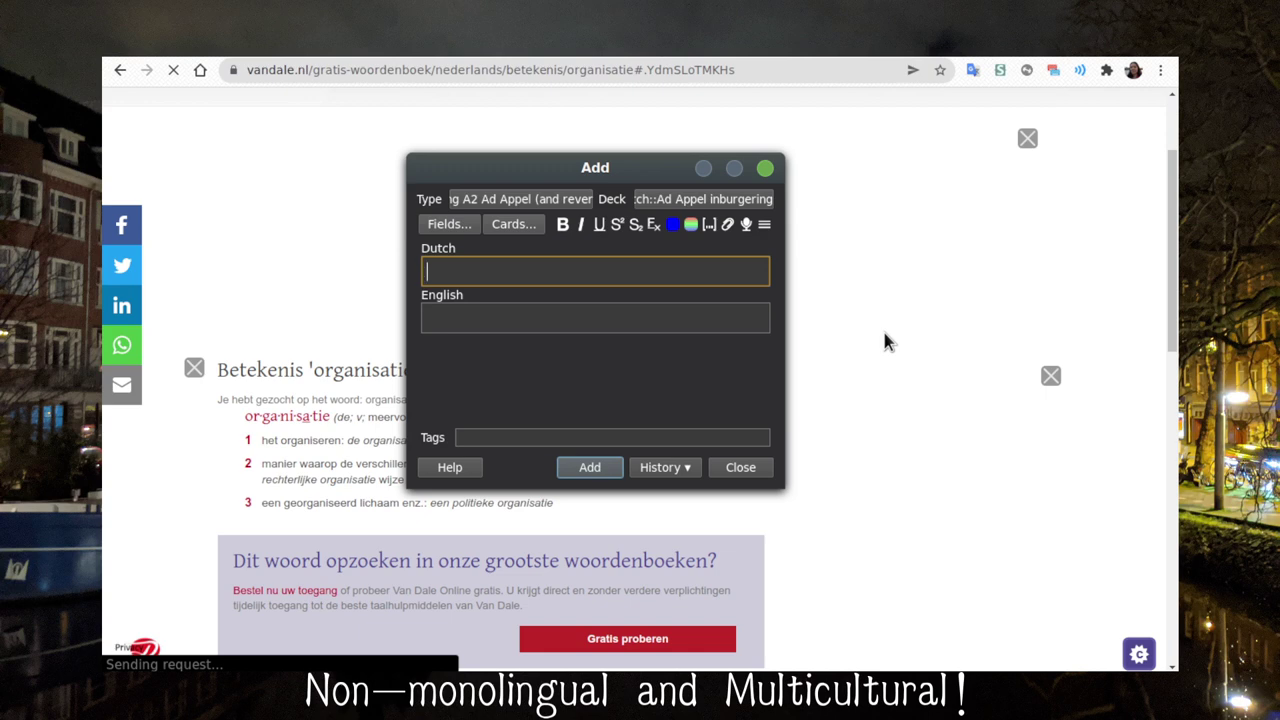
Create a note with "ervaring" as Dutch and "experience" as English, and switch back to the Van Dale search
type("ervaring")
key("Tab")
type("experience")
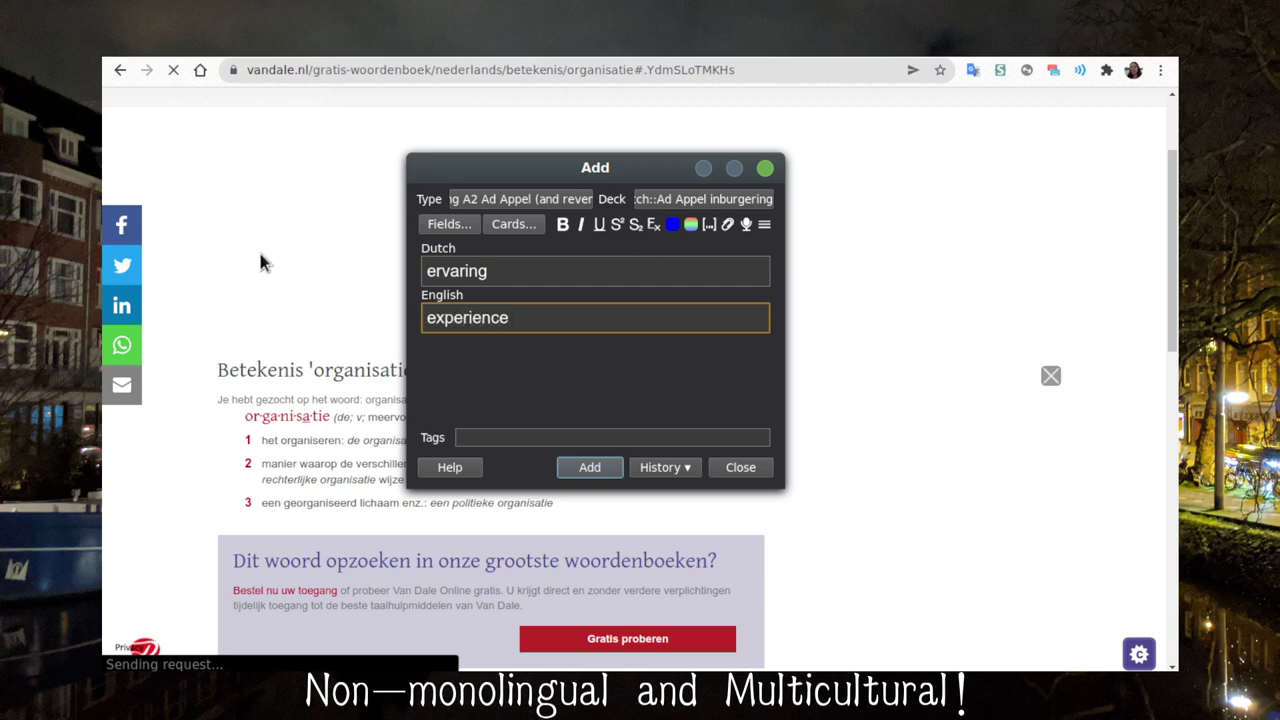
key("ctrl+Return")
scroll(476, 163, "up", 2)
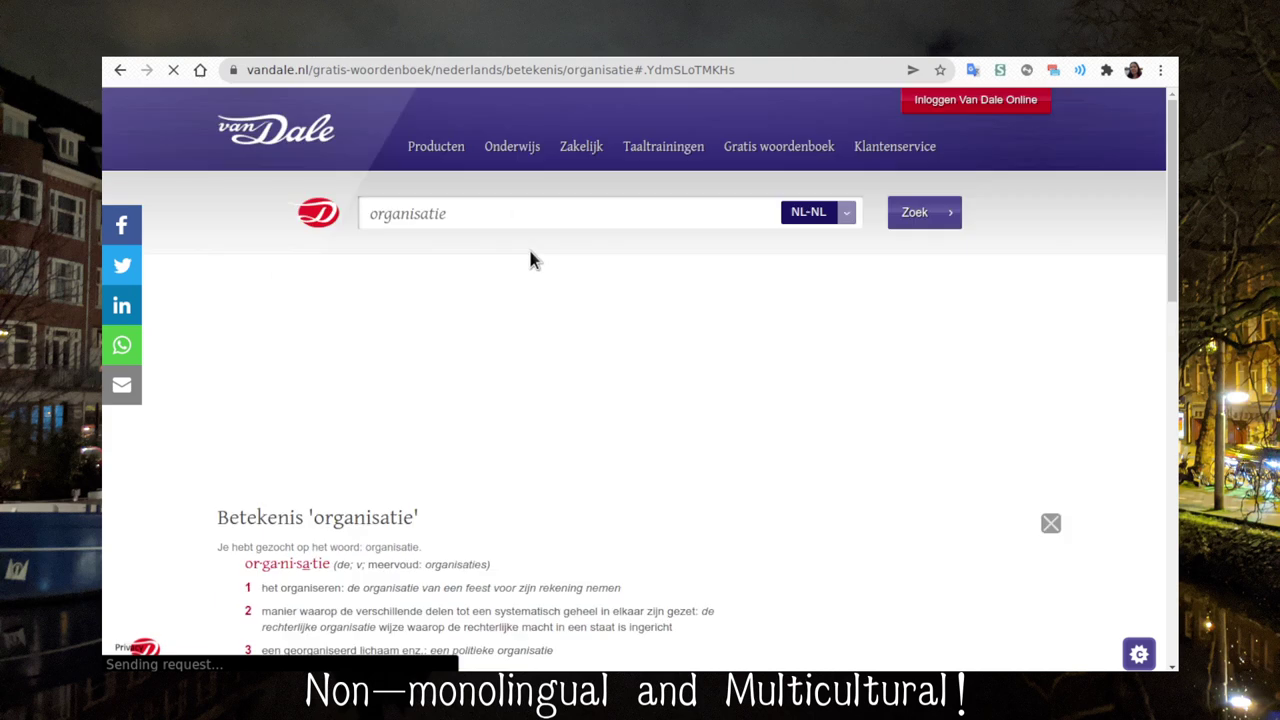
Look up "ervaring" in the Van Dale dictionary and view its article and meanings
double_click(480, 212)
key("BackSpace")
type("ervaring")
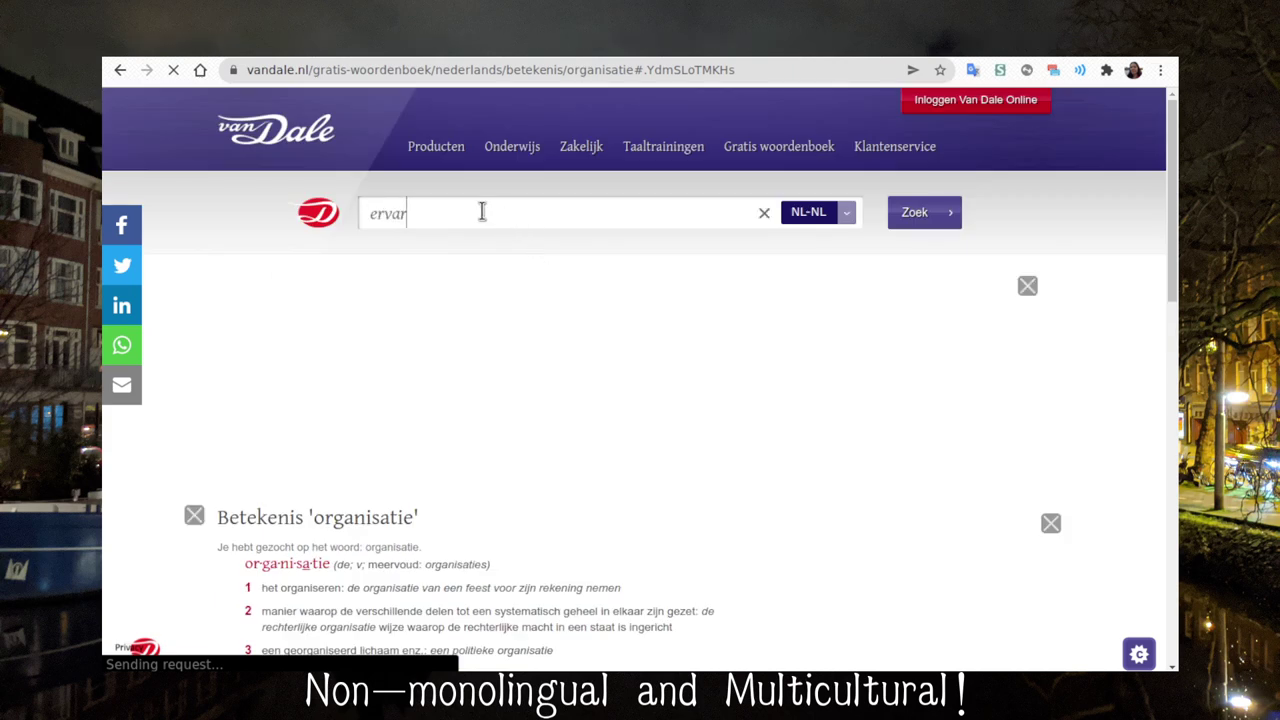
key("Return")
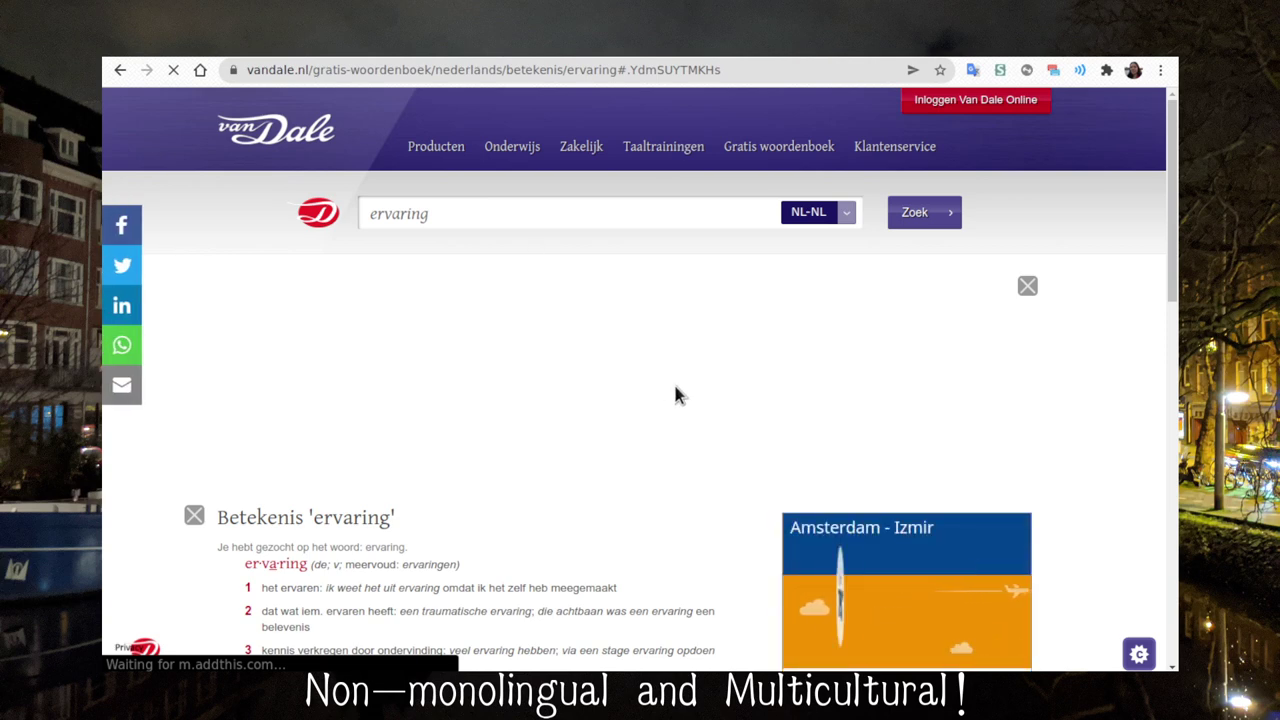
scroll(674, 391, "down", 2)
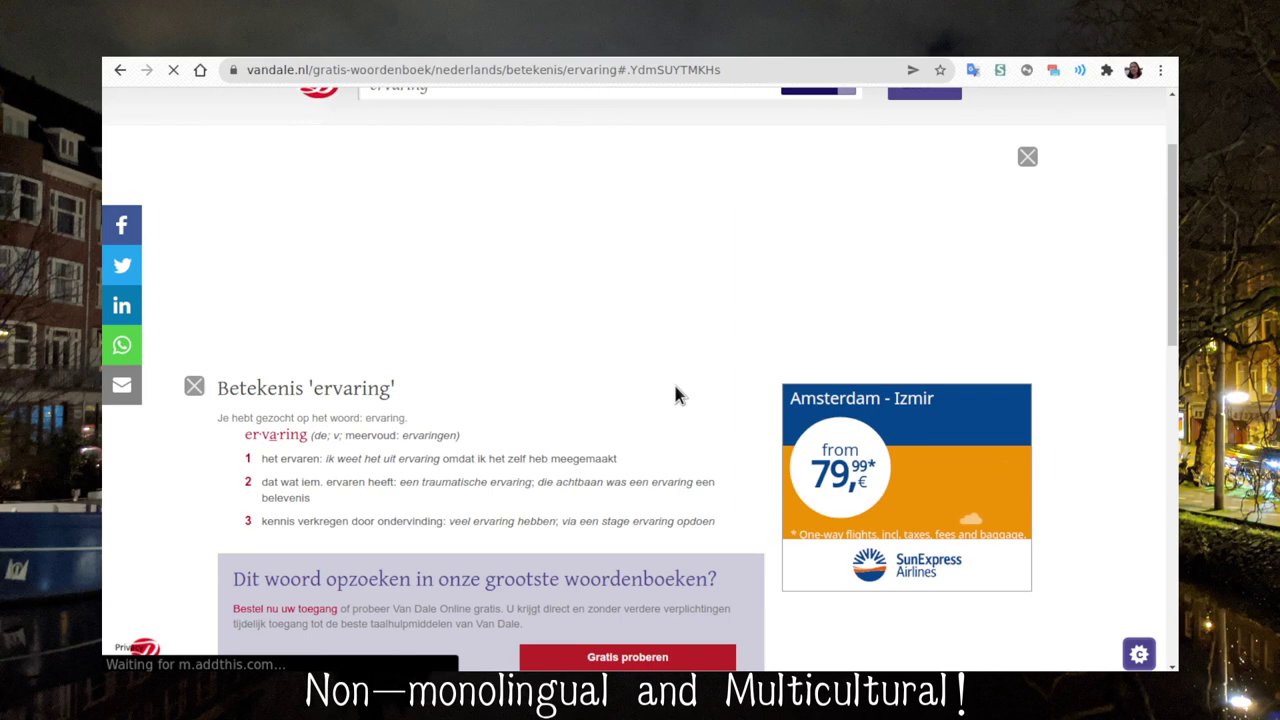
Return to Anki, put "de" before "ervaring" and "the" before "experience", and add the note
key("alt+Tab")
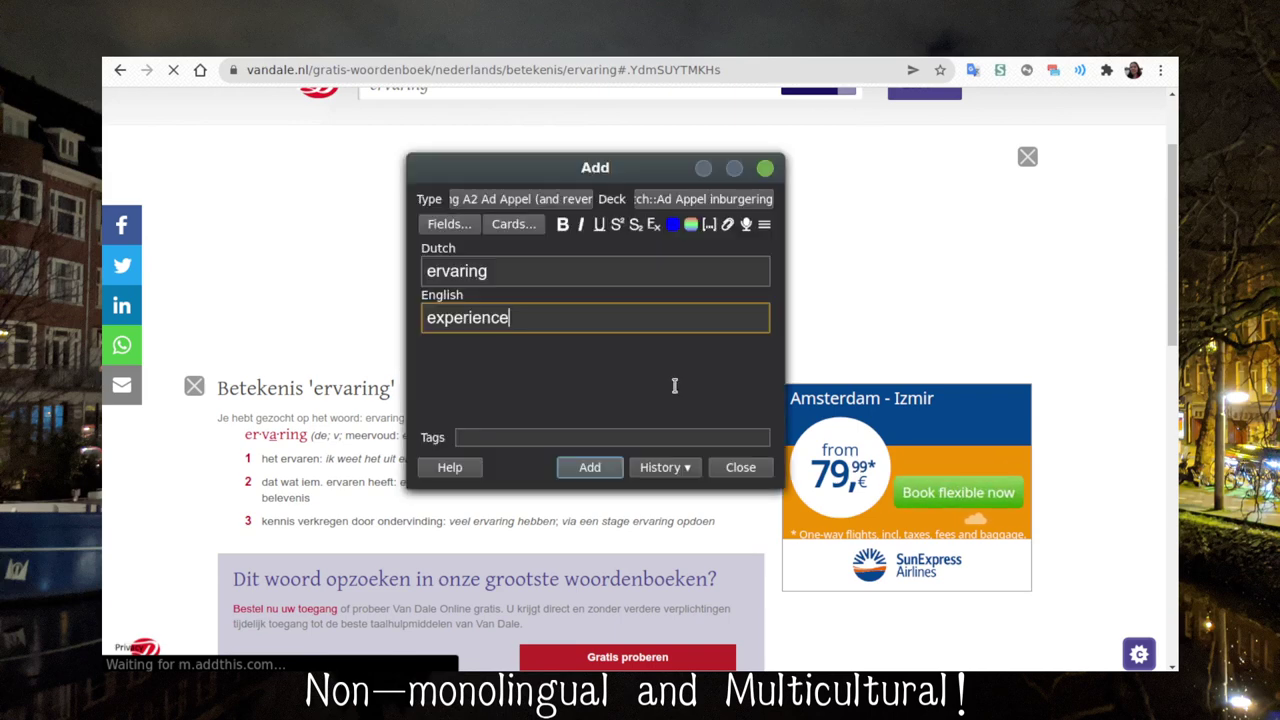
left_click(587, 269)
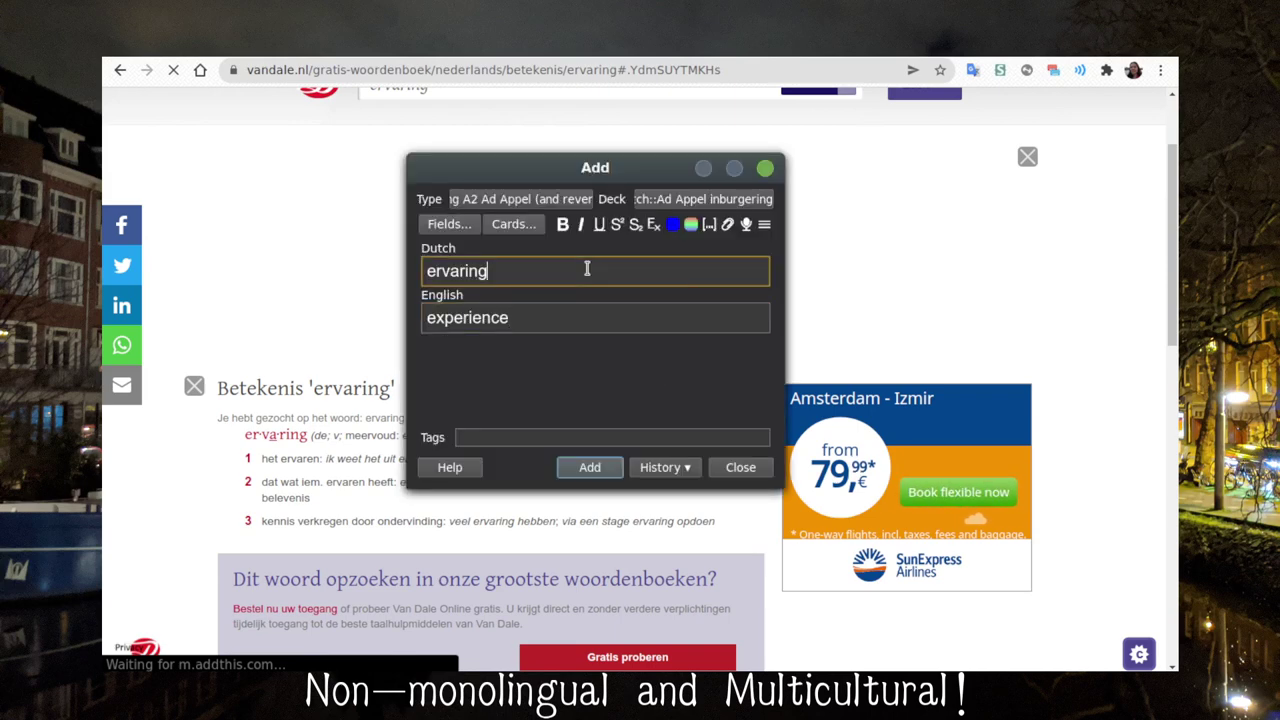
type("de")
key("Tab")
key("Tab")
key("shift+Tab")
type("the")
key("ctrl+Return")
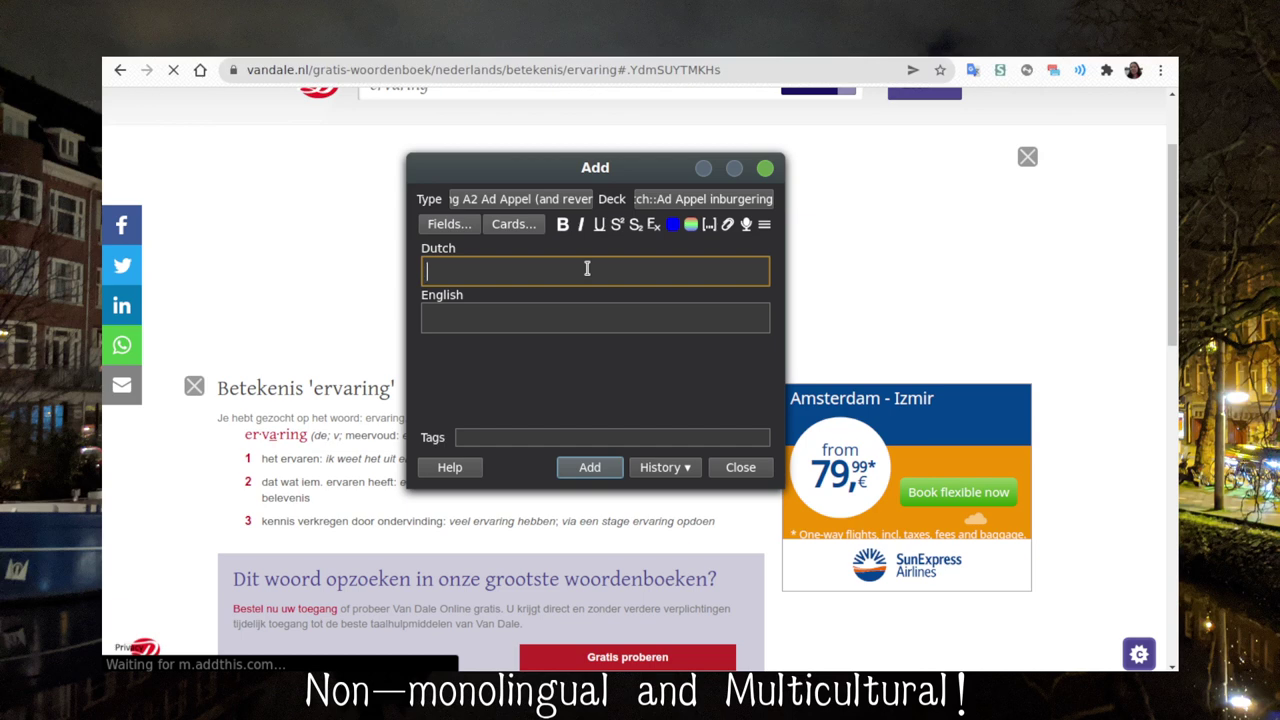
Enter "buitenspelen" as the Dutch word of a new note and translate it with the browser's Google Translate extension
type("buitenspelen")
key("Tab")
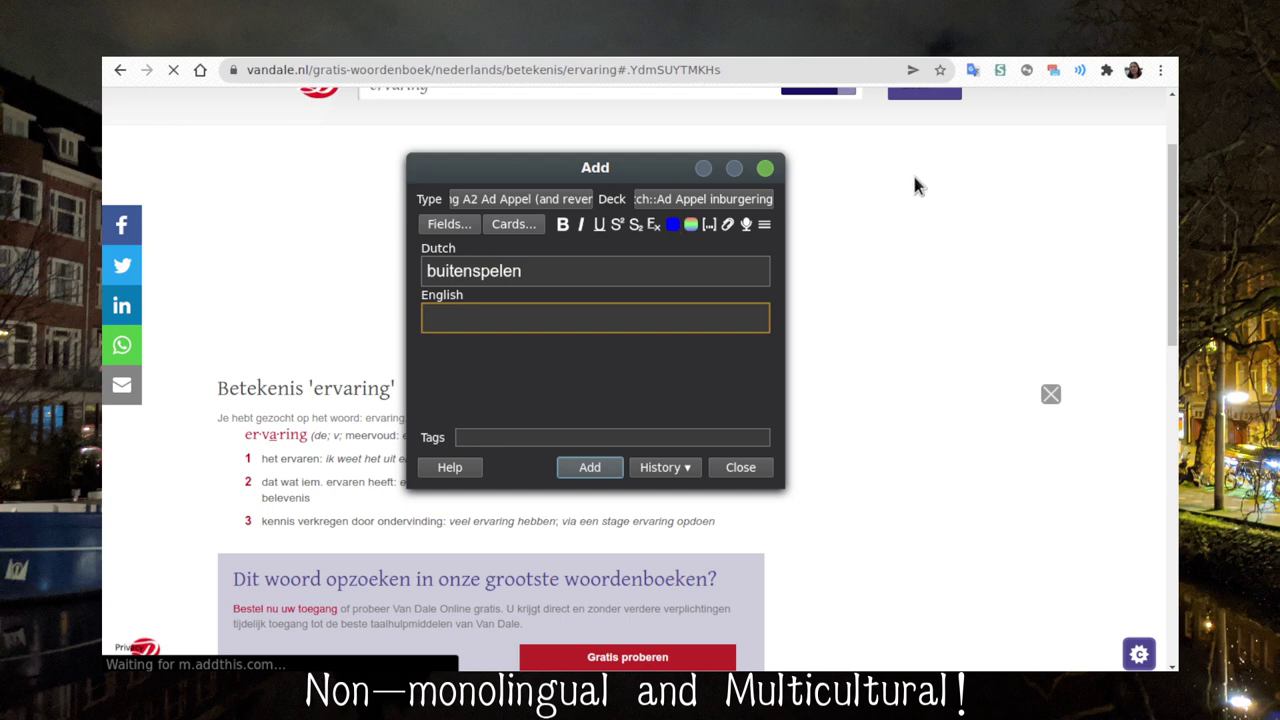
left_click(972, 71)
type("buitenspelen")
key("Return")
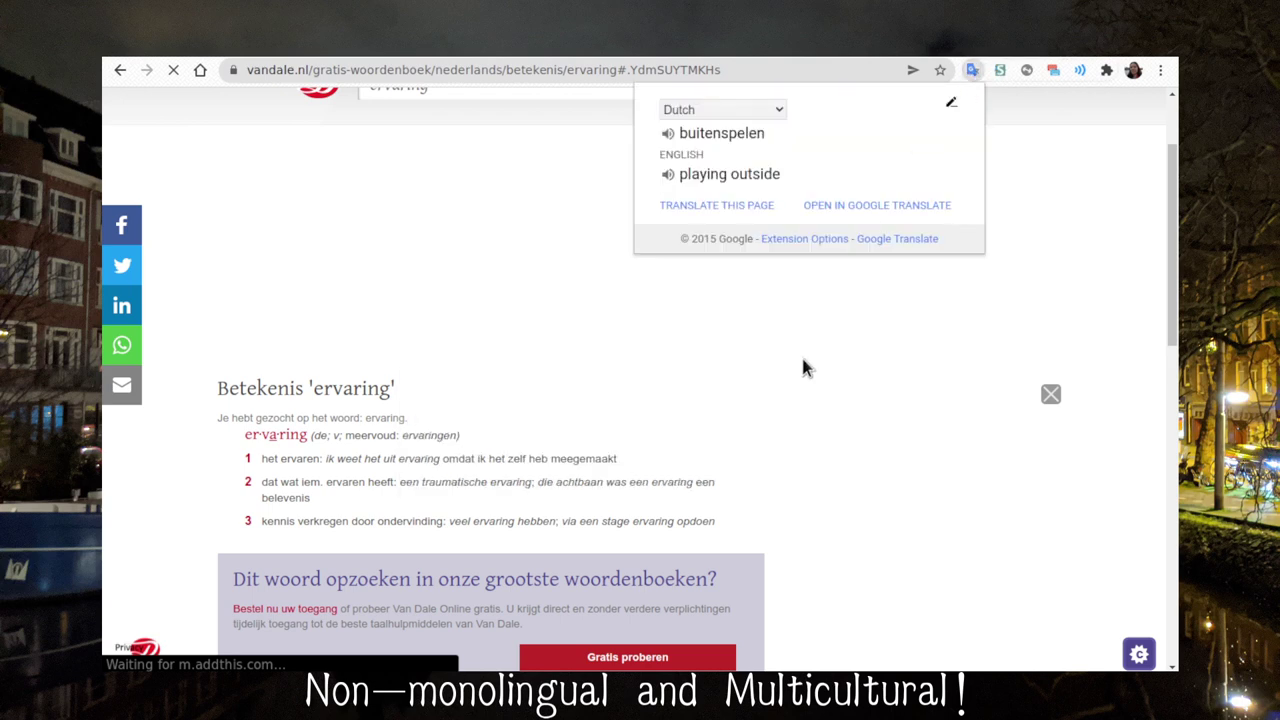
Return to Anki and enter "to play outside" as the English meaning of "buitenspelen"
key("alt+Tab")
type("to play outside")
key("Return")
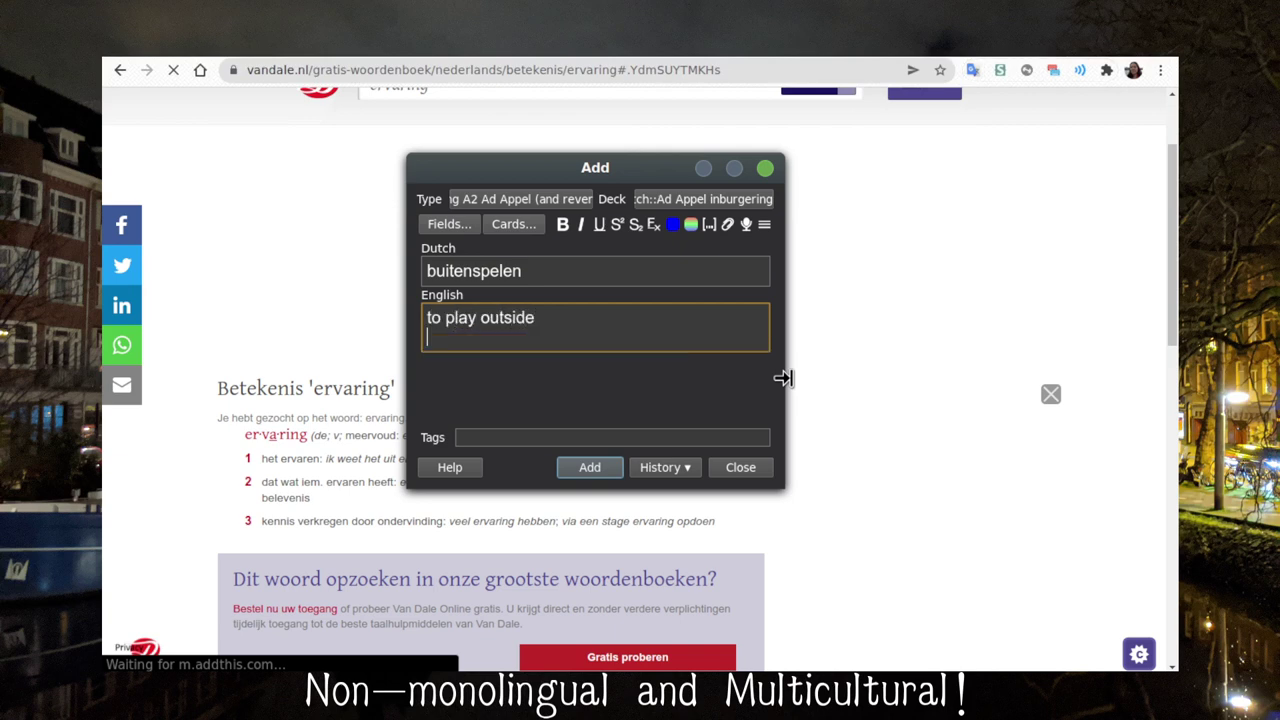
key("BackSpace")
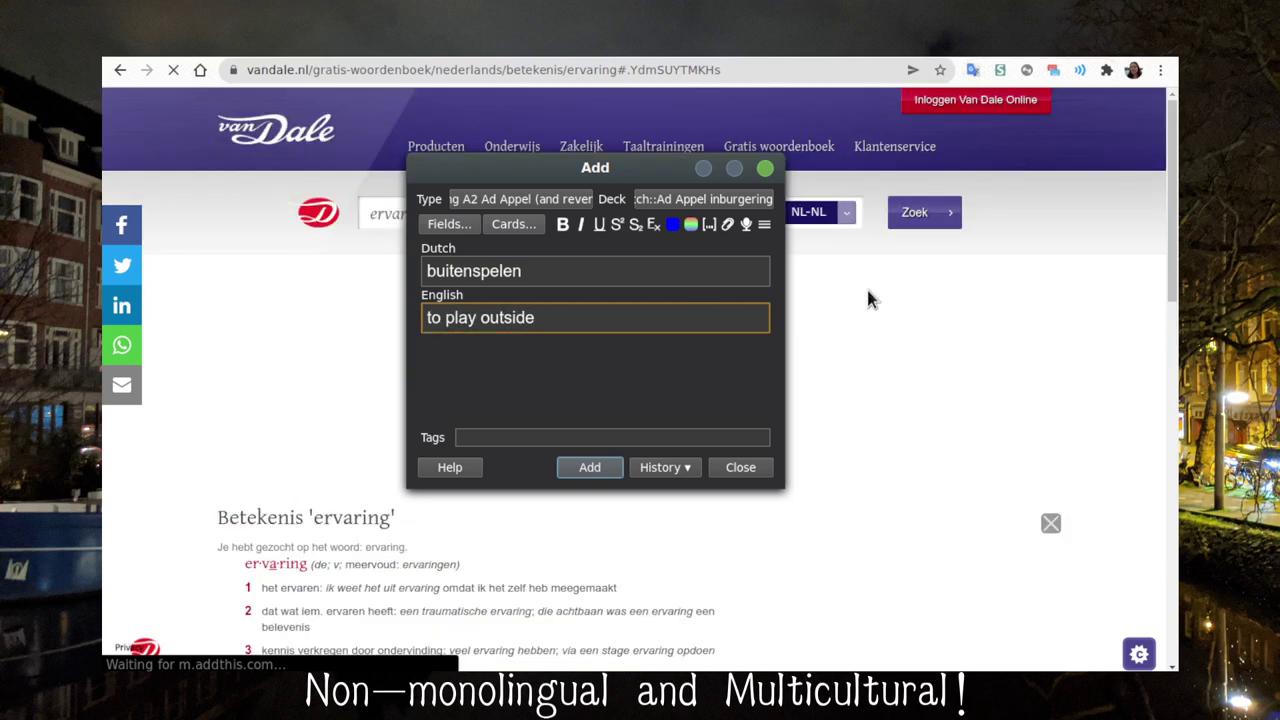
Switch to the browser, look up "buitenspelen" in the Van Dale dictionary and read through the entry
left_click(369, 214)
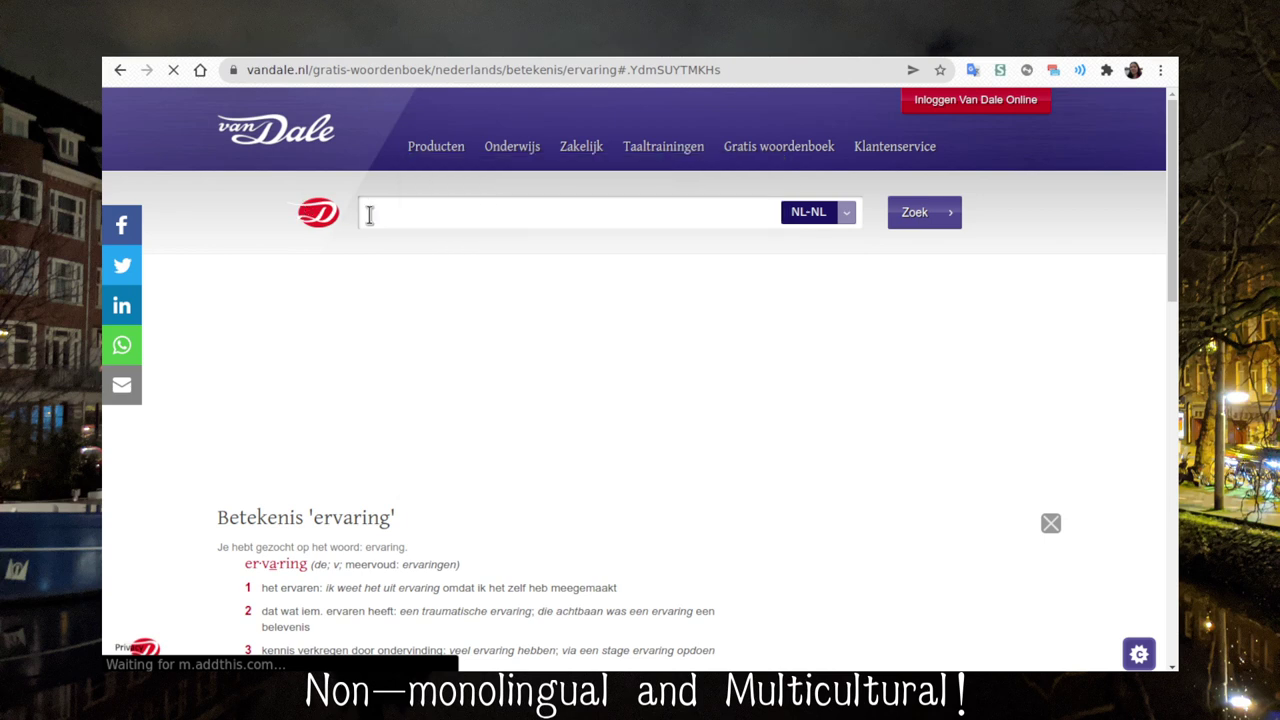
type("buitenspelen")
key("Return")
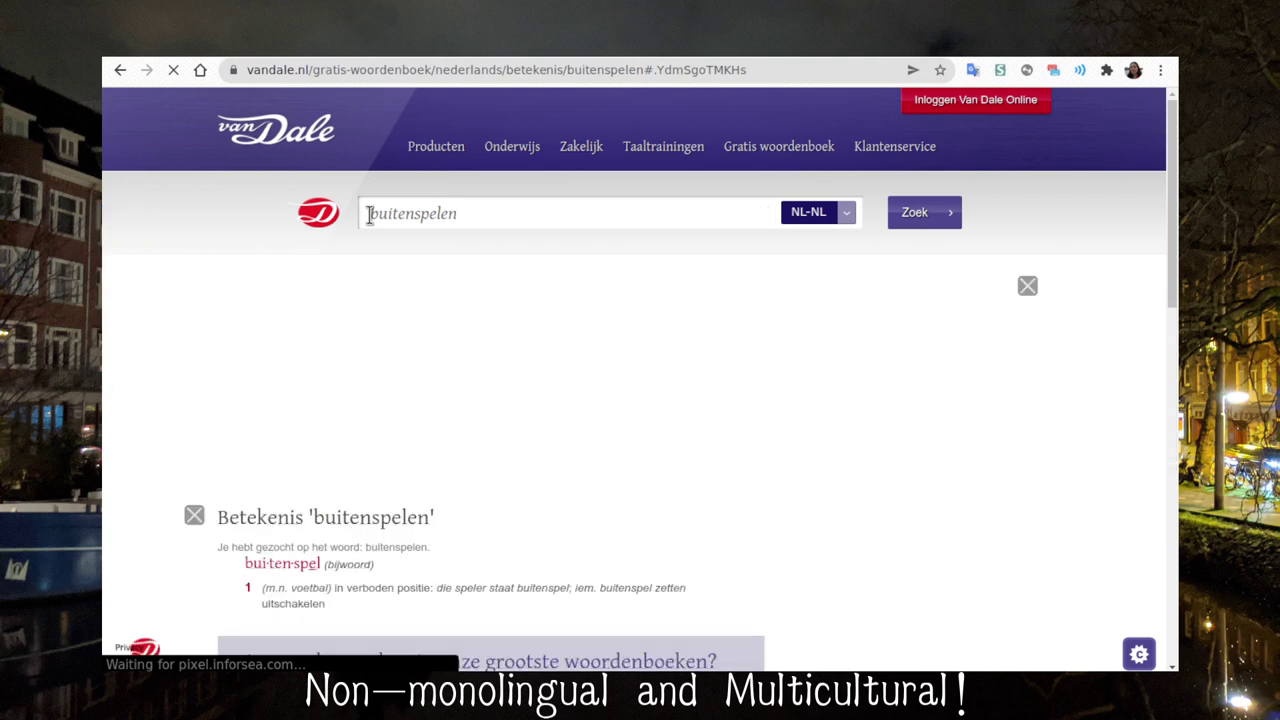
scroll(551, 366, "down", 2)
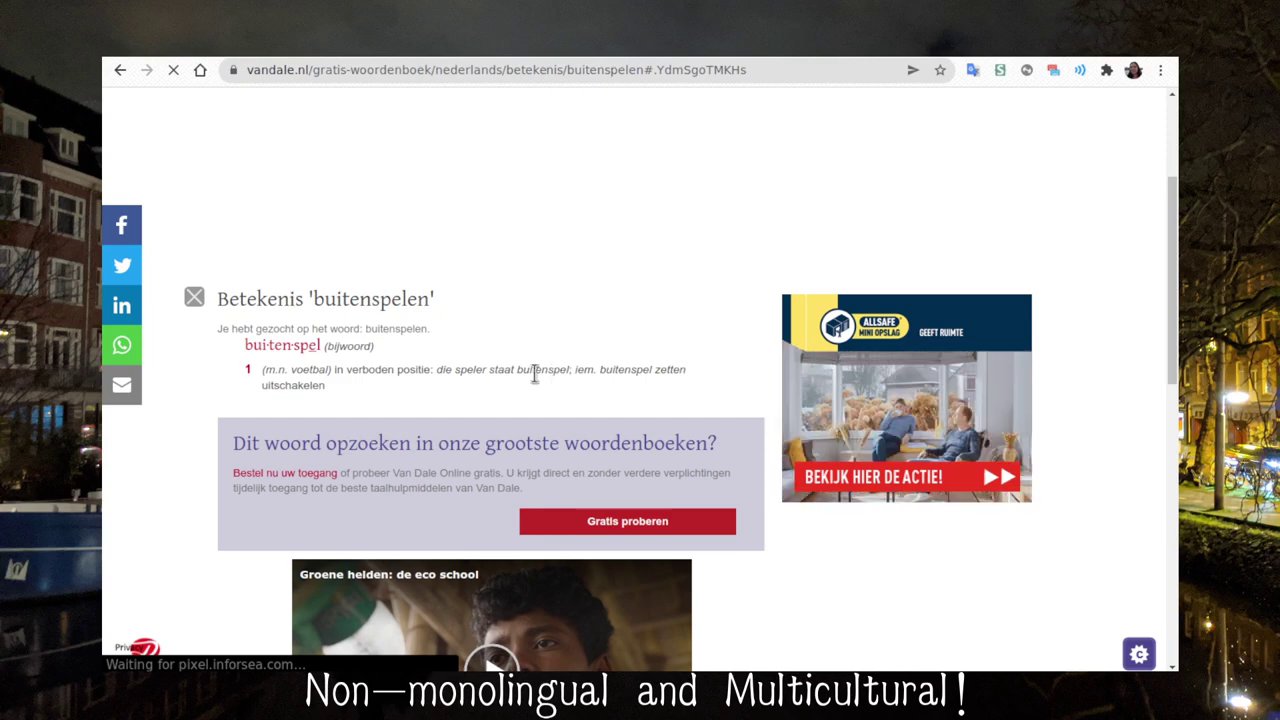
scroll(552, 364, "down", 5)
scroll(472, 407, "up", 6)
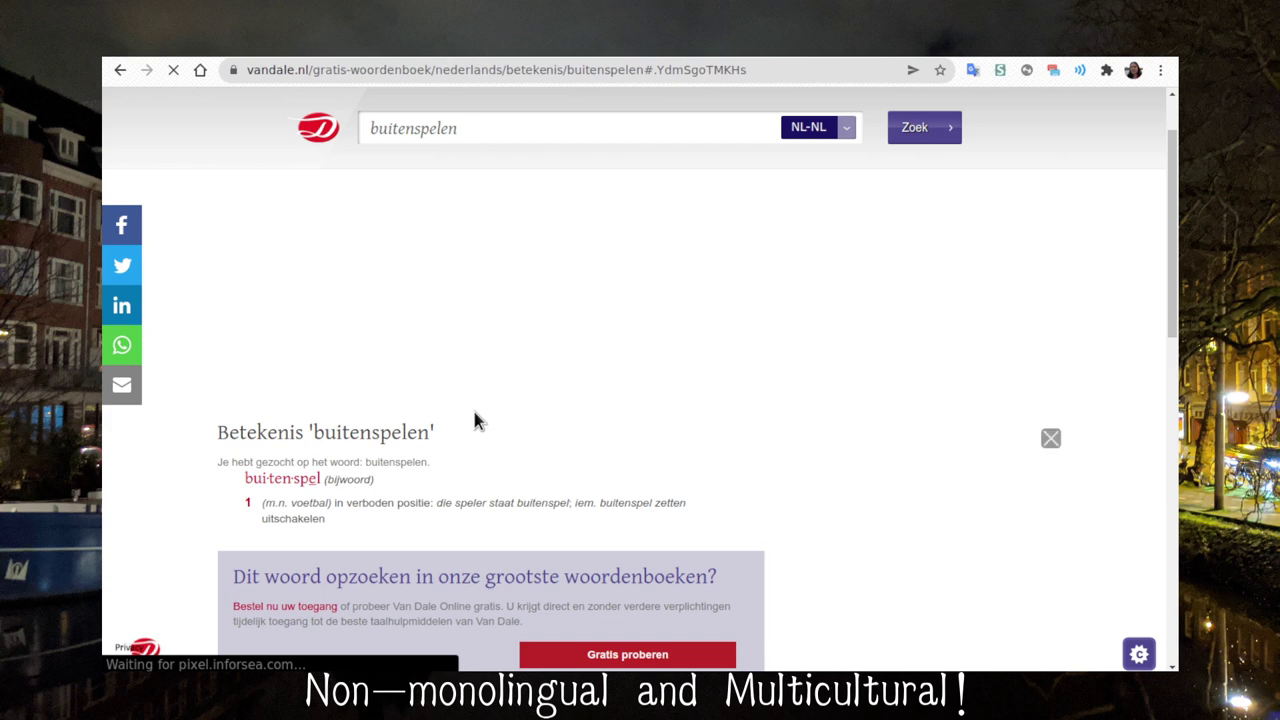
scroll(474, 412, "down", 3)
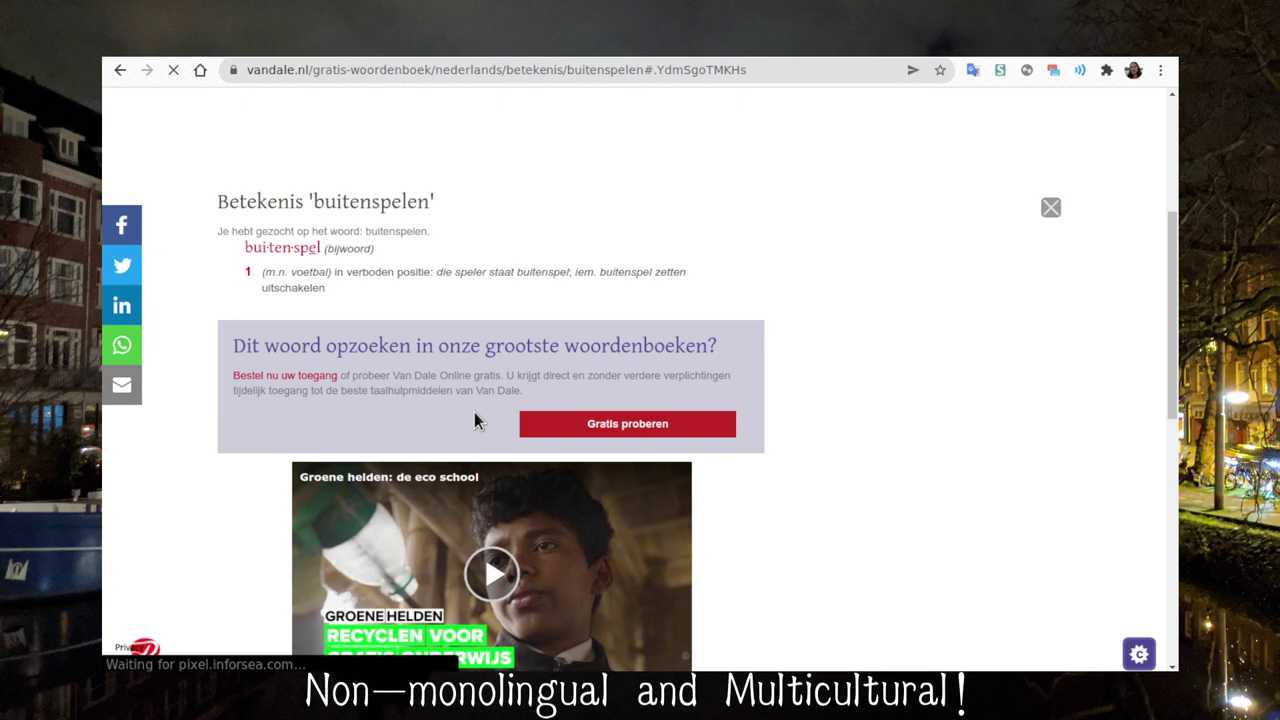
scroll(476, 420, "up", 3)
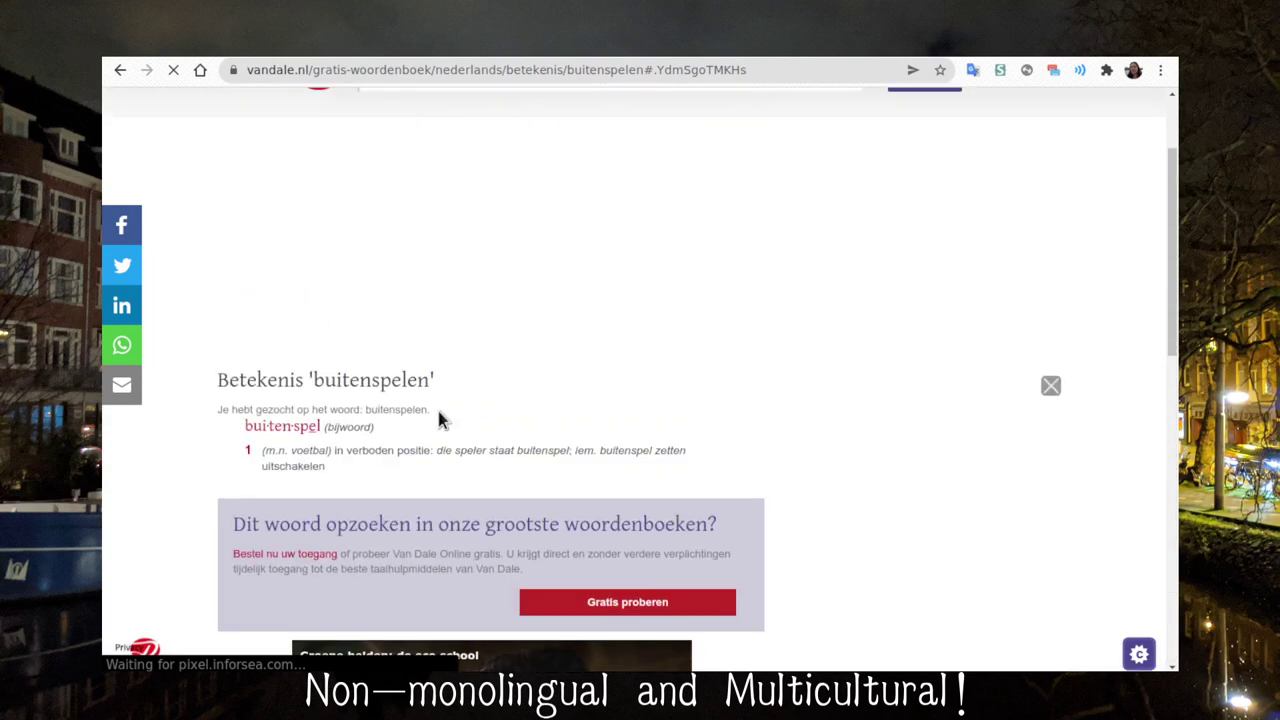
Translate "bijwoord" and "in verboden positie" from the Van Dale entry using the Google Translate pop-up
double_click(351, 426)
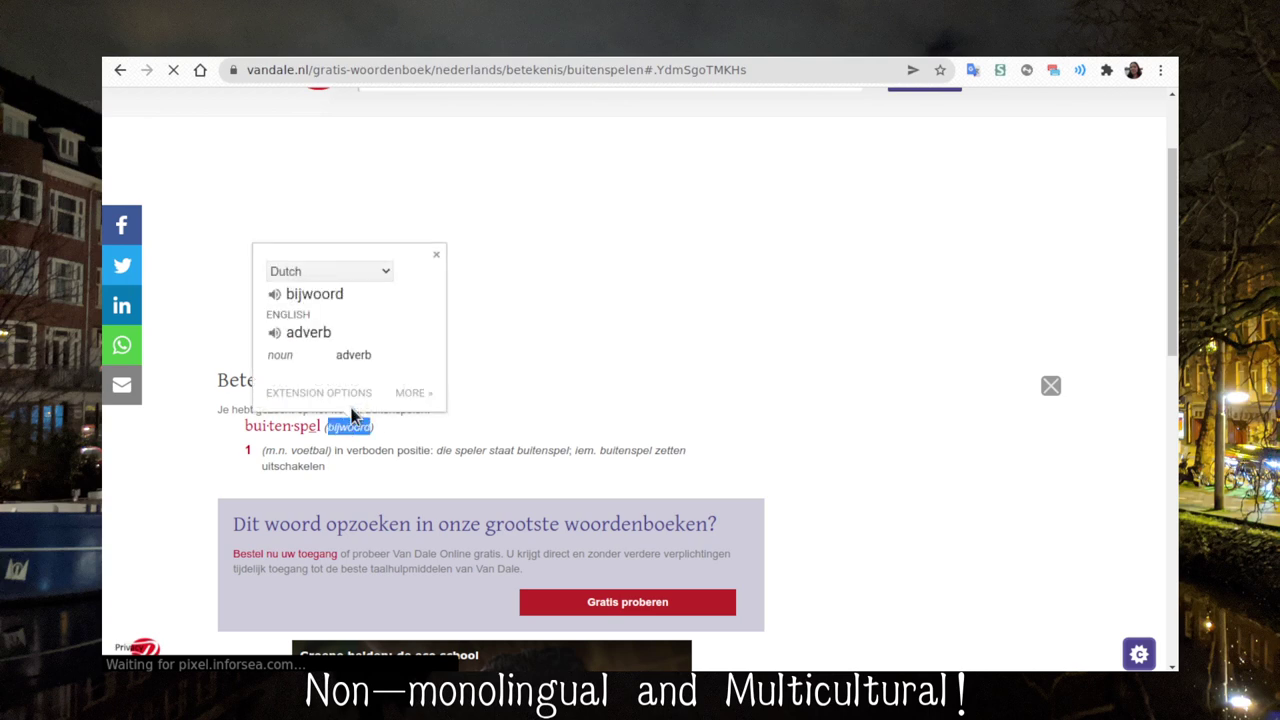
left_click(491, 414)
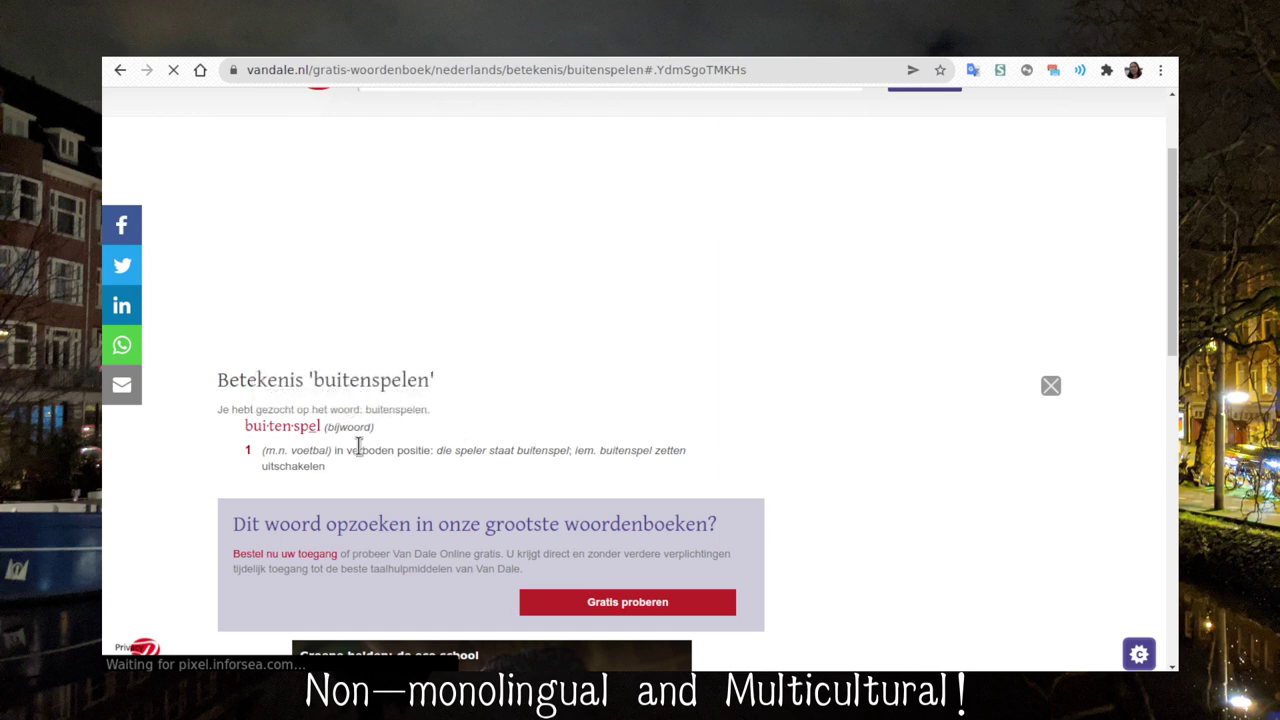
left_click_drag(335, 450, 431, 452)
left_click(430, 432)
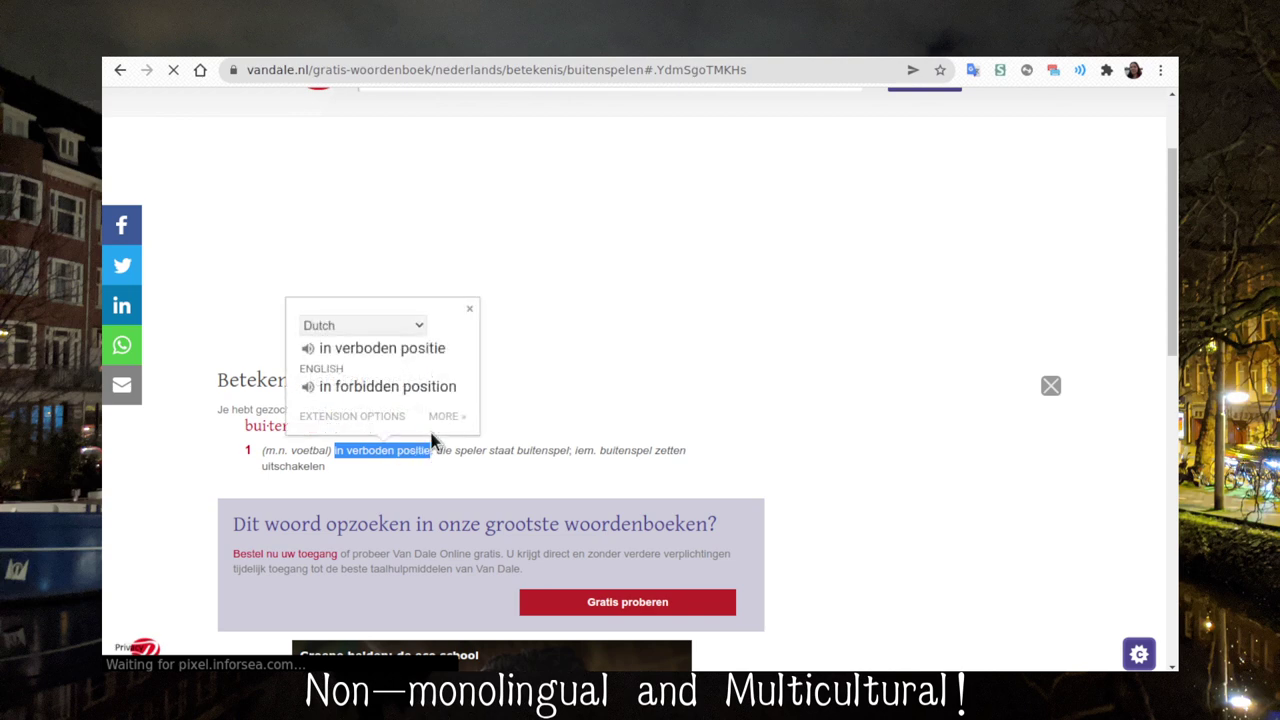
left_click(583, 397)
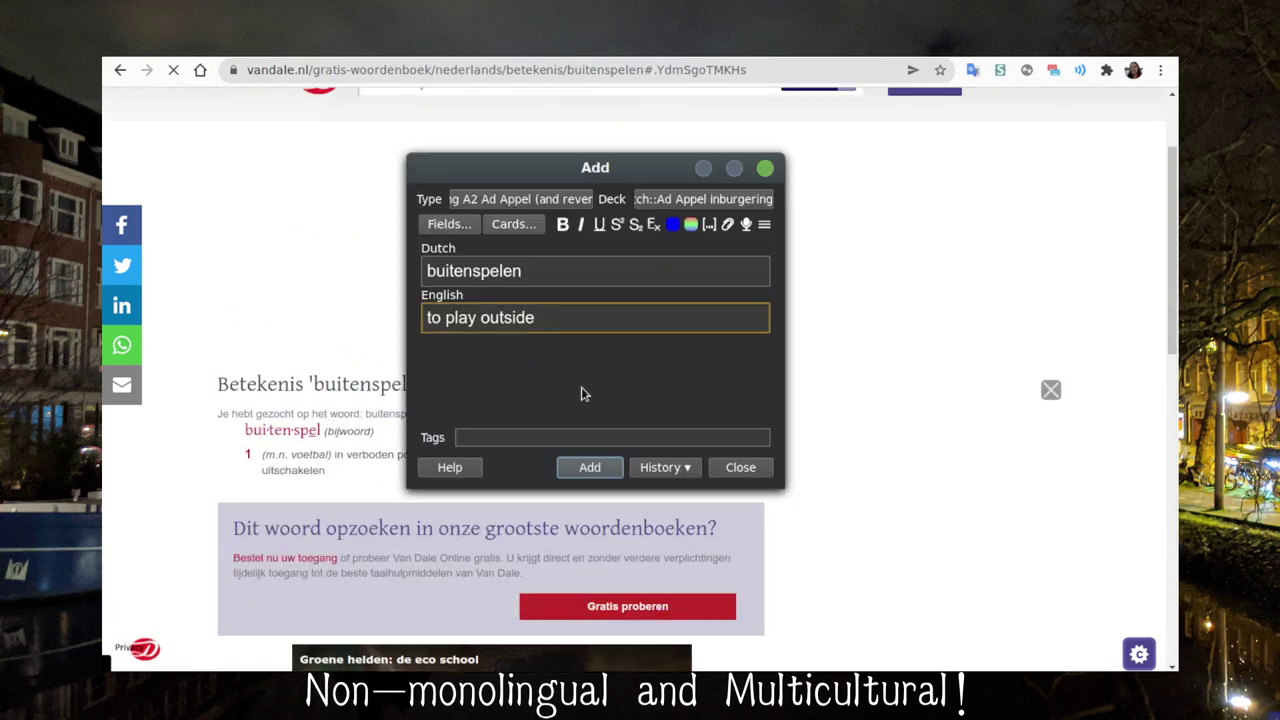
Add the "buitenspelen" note in Anki and enter "begeleiding" as the Dutch word of a new note
key("ctrl+Return")
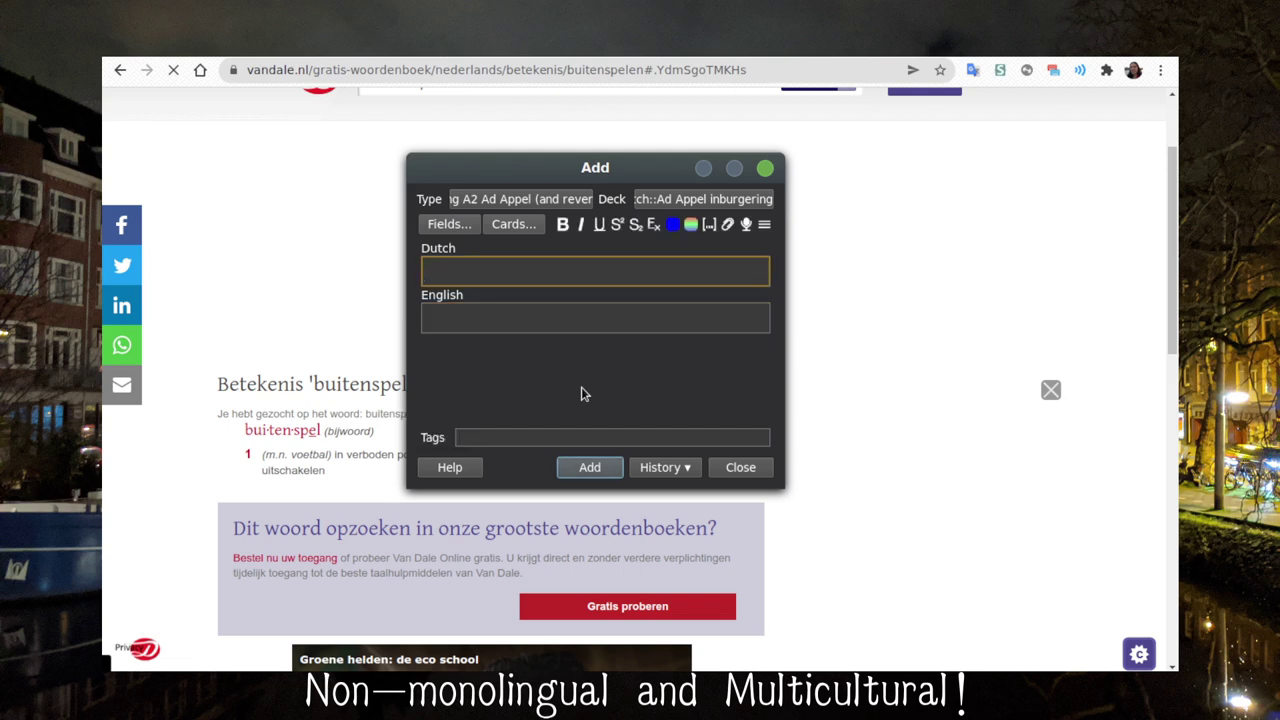
type("begeleiding")
key("Tab")
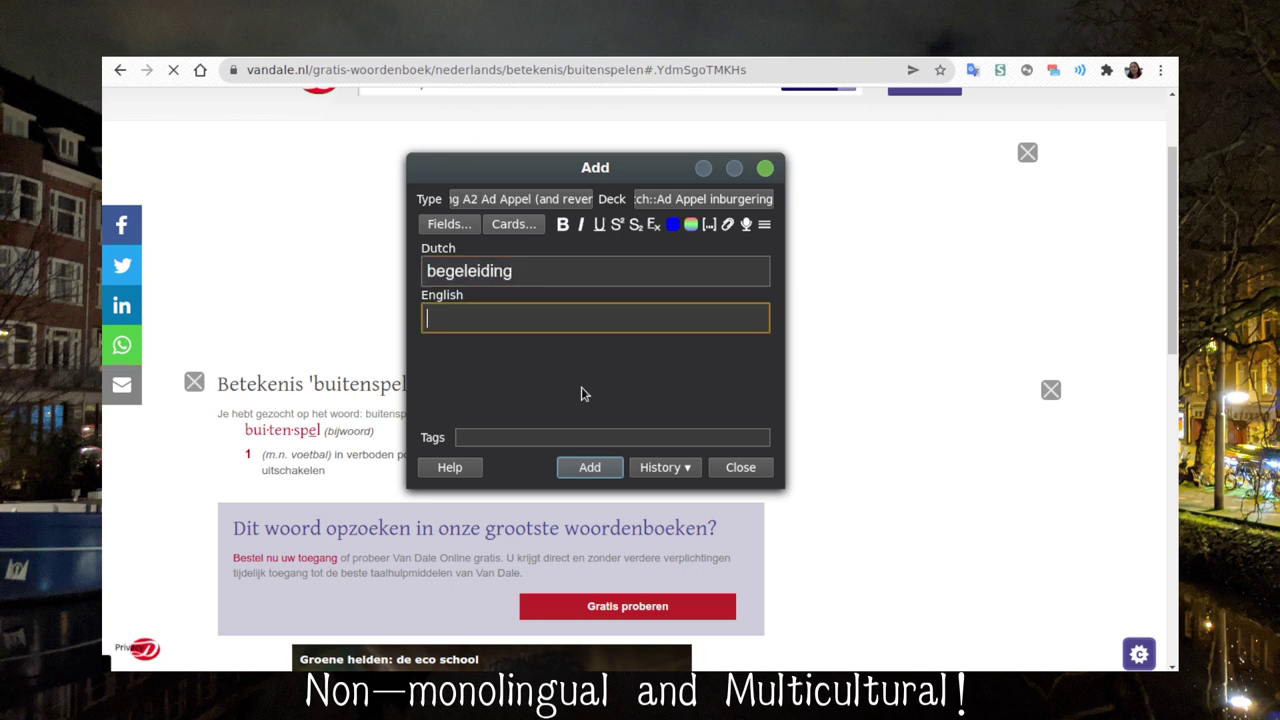
Switch to the browser and look up "begeleiding" in the Van Dale dictionary
key("alt+Tab")
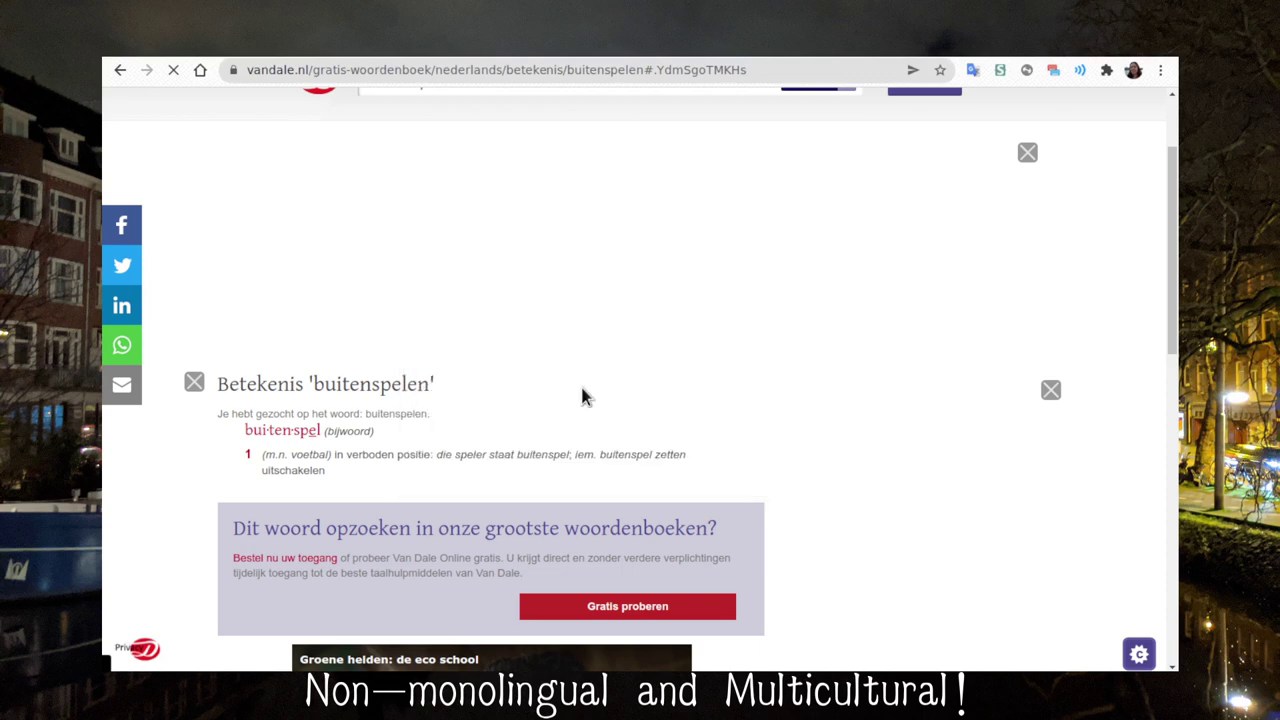
left_click(502, 221)
type("begeleiding")
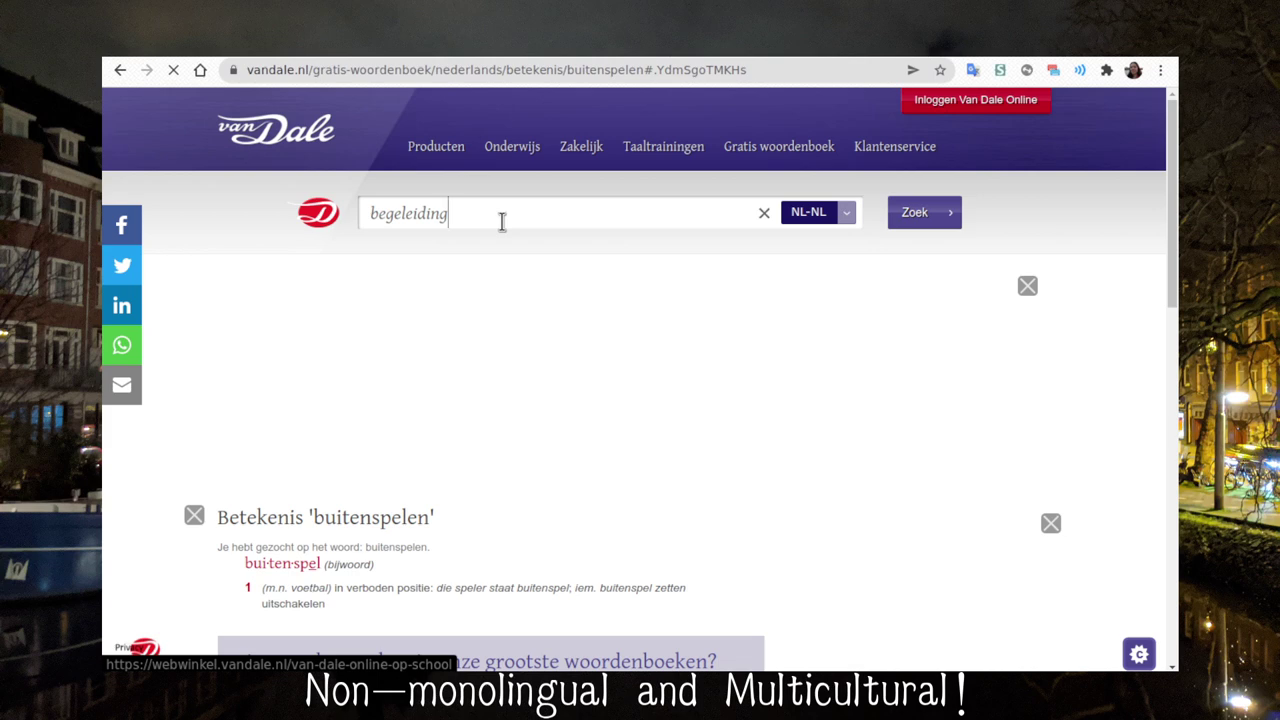
key("Return")
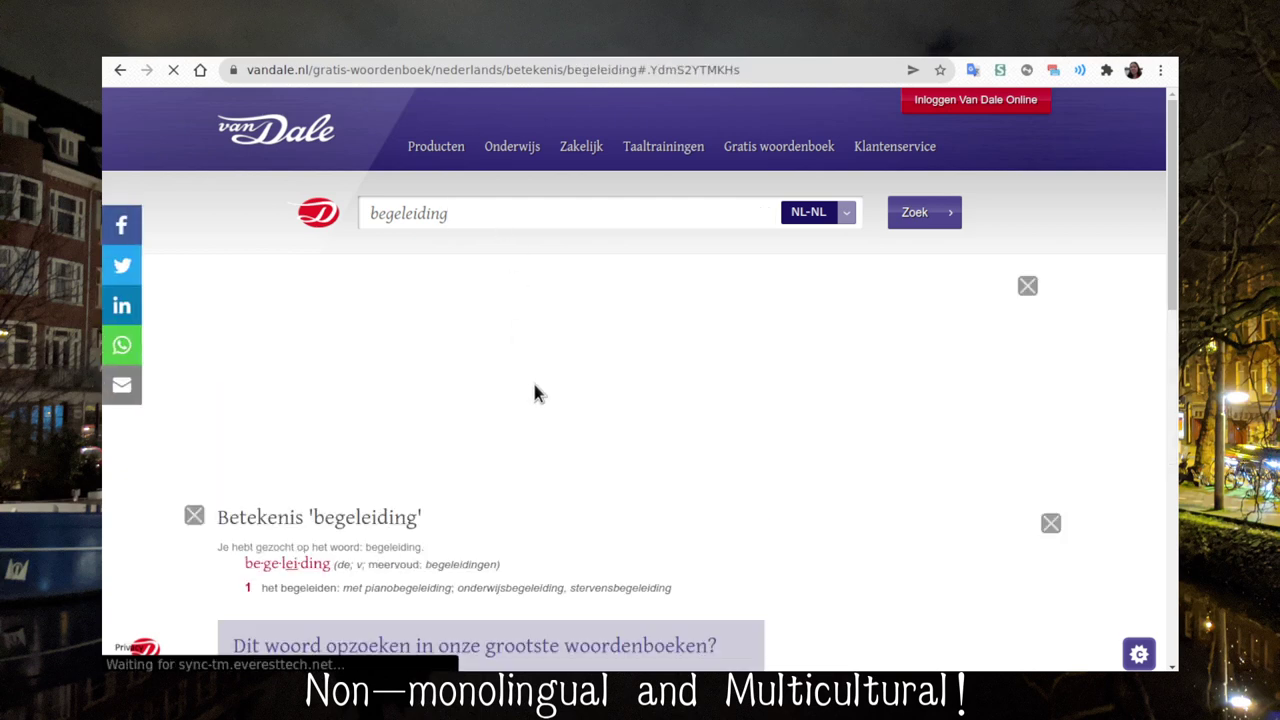
scroll(532, 380, "down", 1)
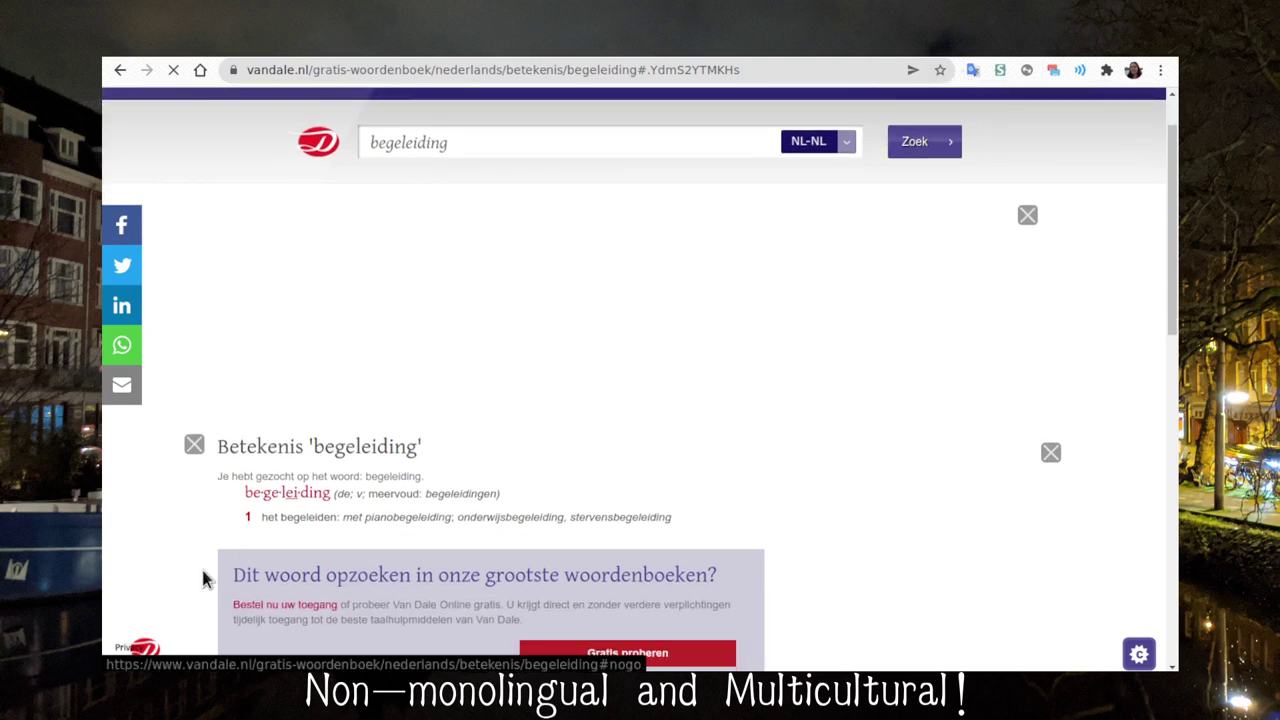
Select "begeleiden" in the definition and look up that verb in the Van Dale dictionary
double_click(300, 517)
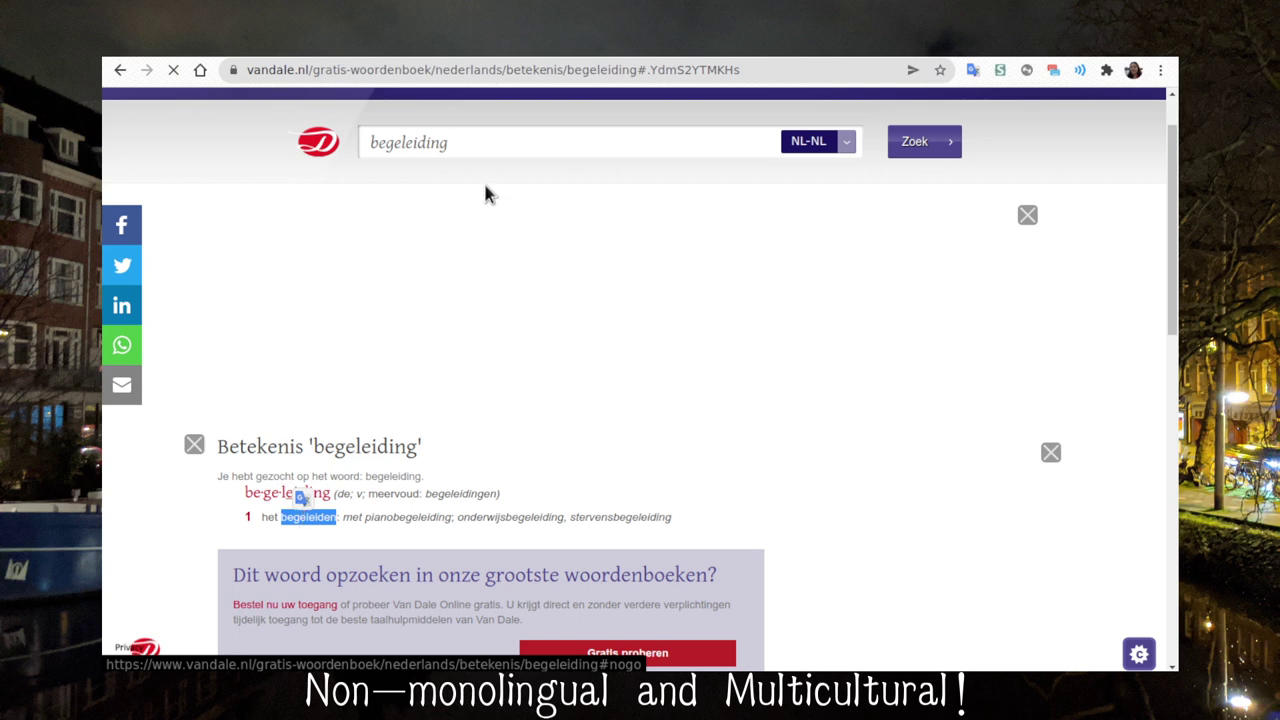
left_click(527, 149)
type("begeleiden")
key("Return")
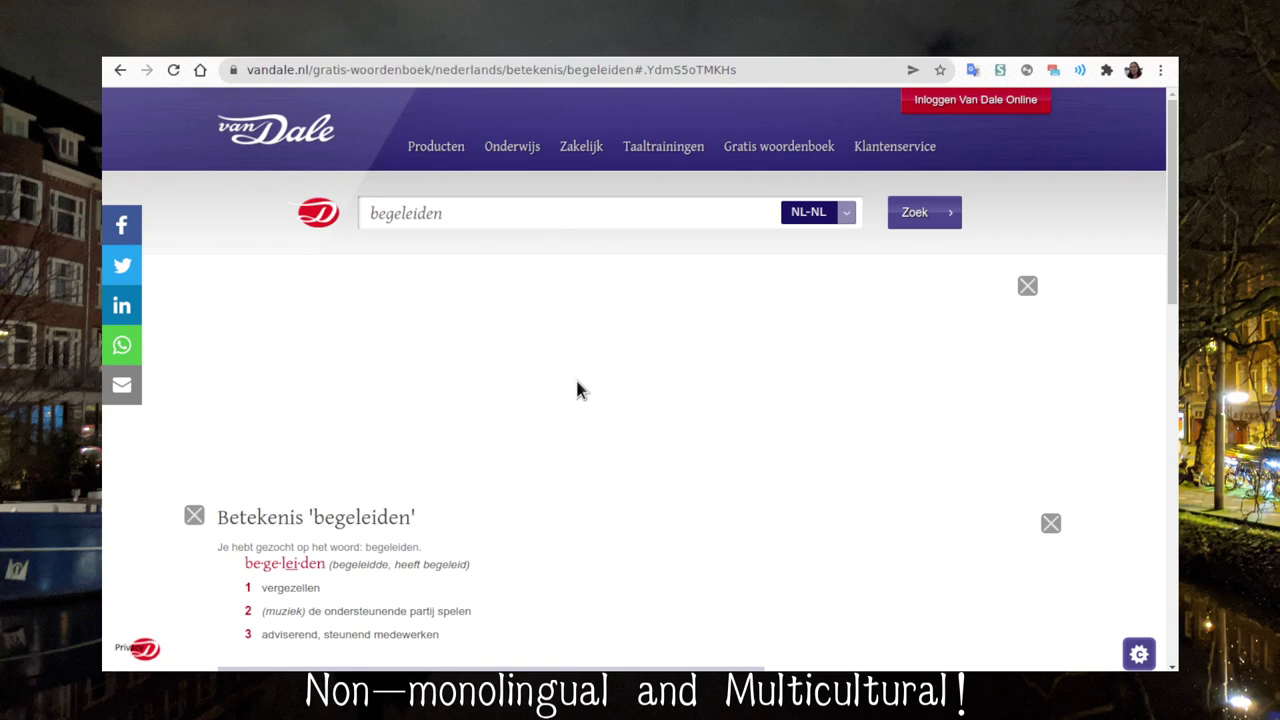
Translate "begeleiding" with the Google Translate extension and review the Van Dale meanings of "begeleiden"
left_click(972, 71)
type("begeleiding")
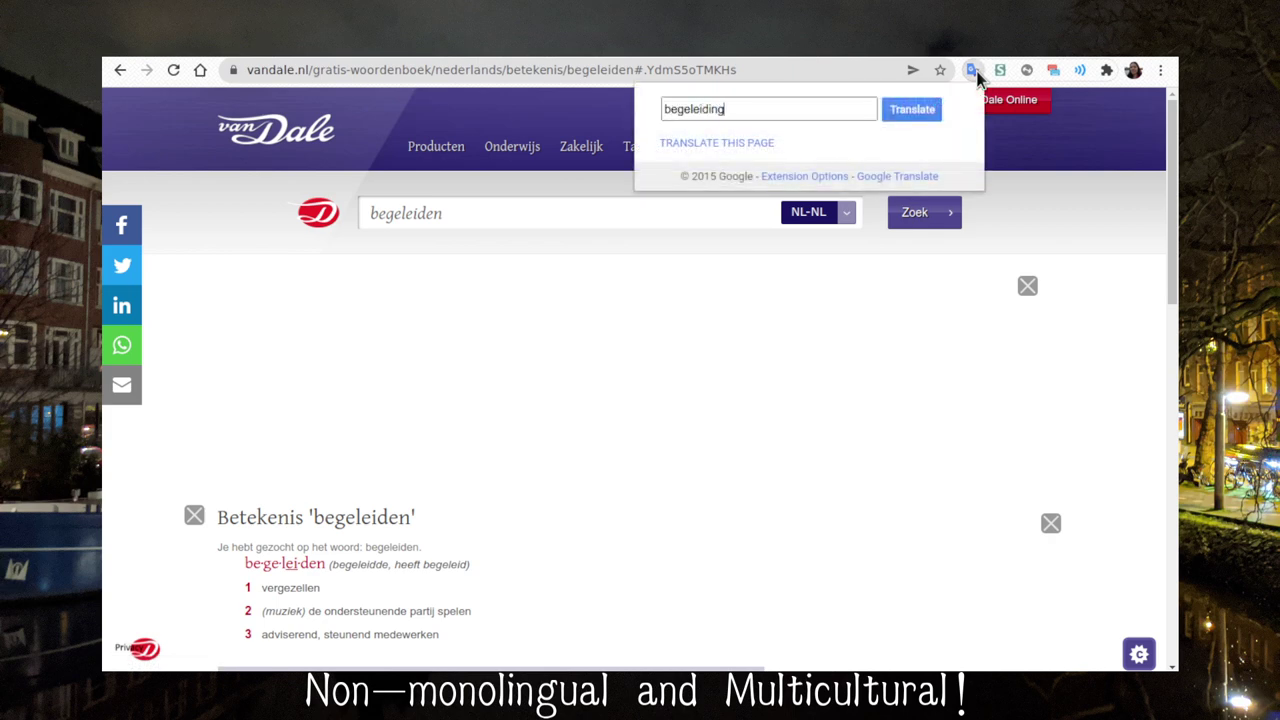
key("Return")
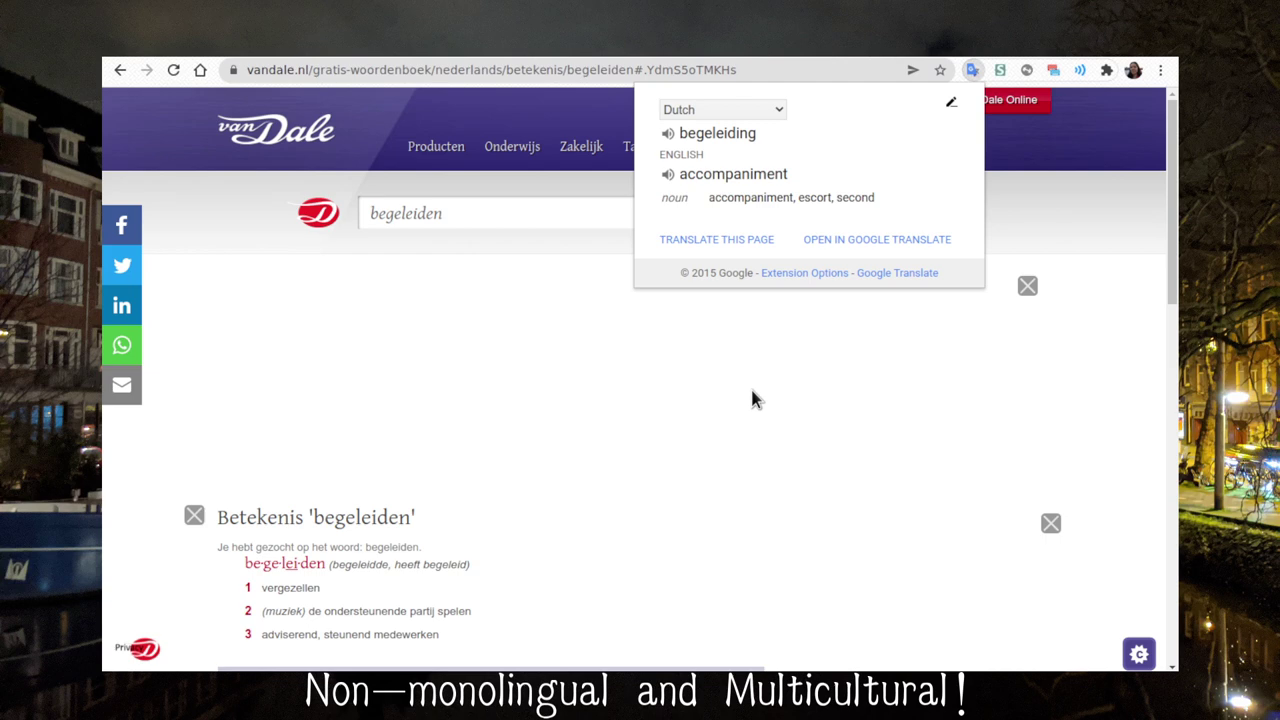
left_click(750, 386)
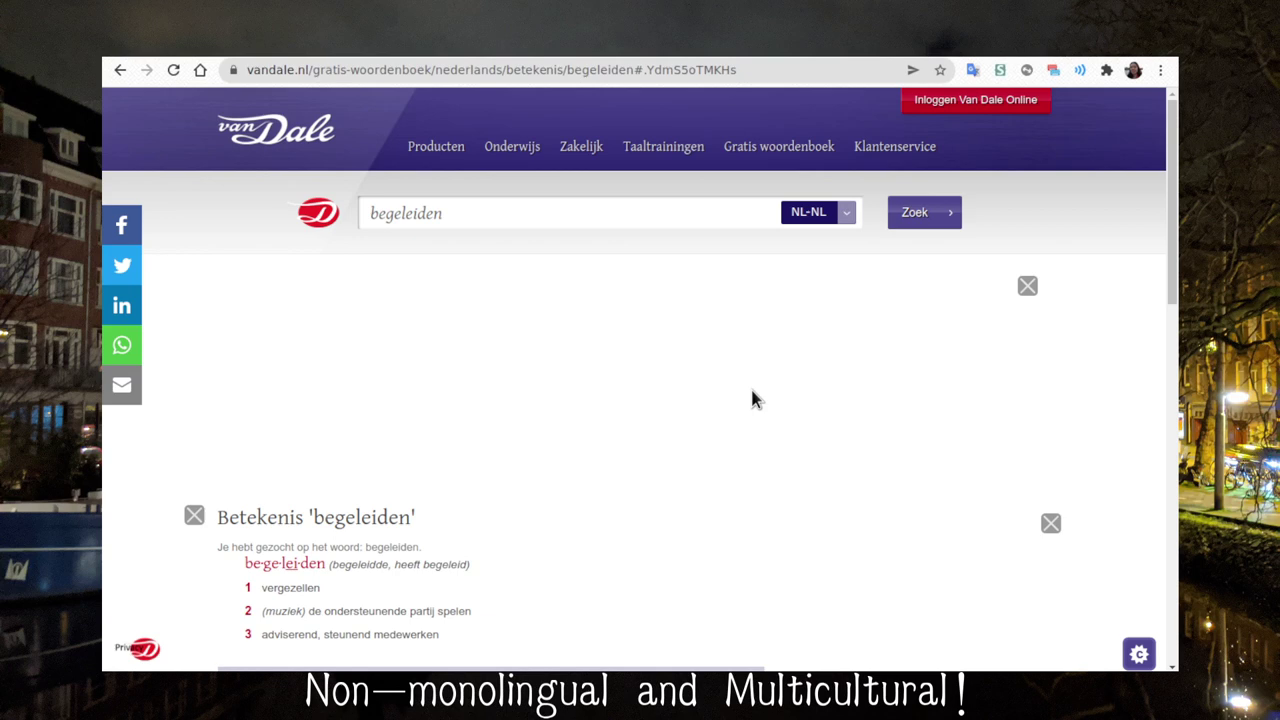
scroll(754, 399, "down", 2)
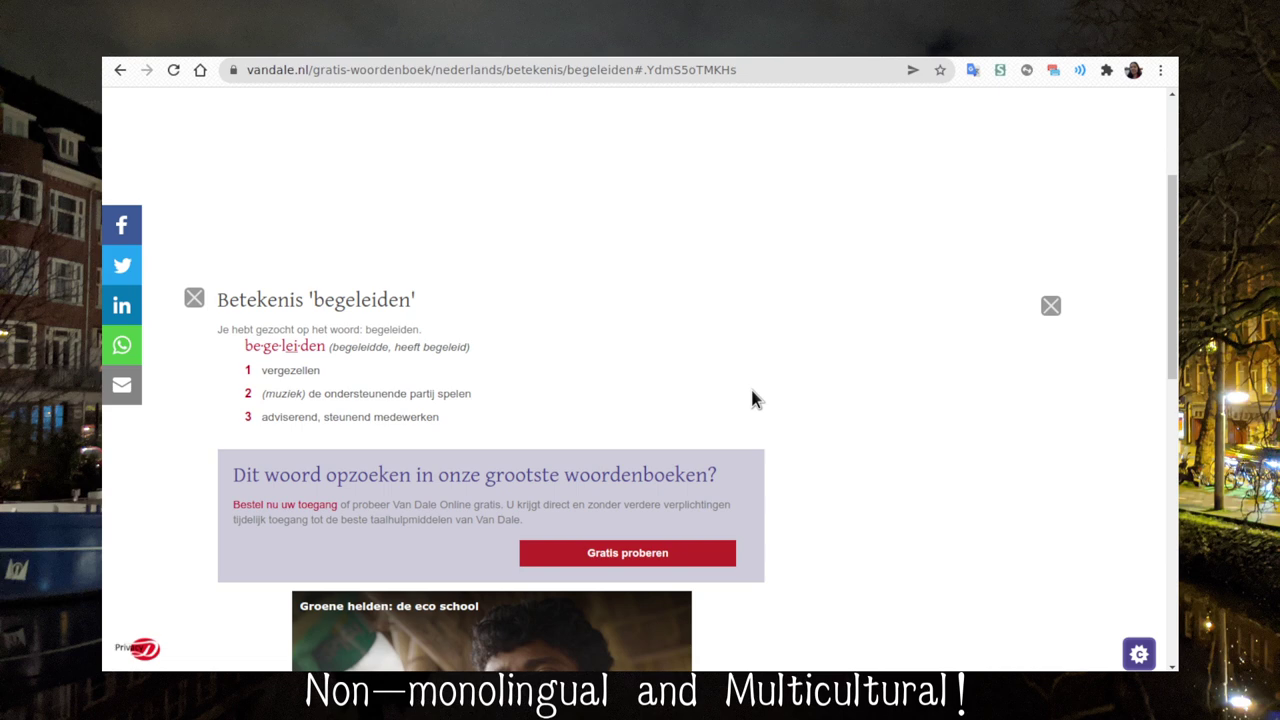
Return to Anki, enter "chaperoning" as the English meaning of "begeleiding" and add the note
key("alt+Tab")
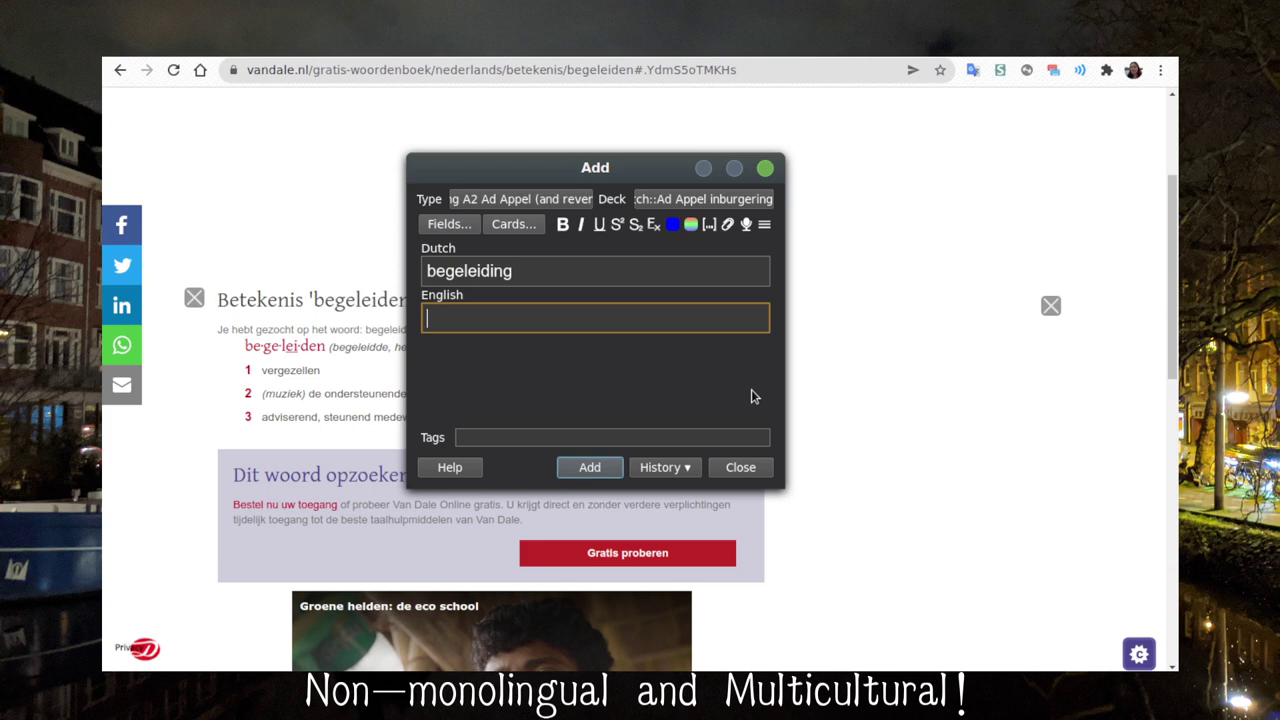
type("chaperoning")
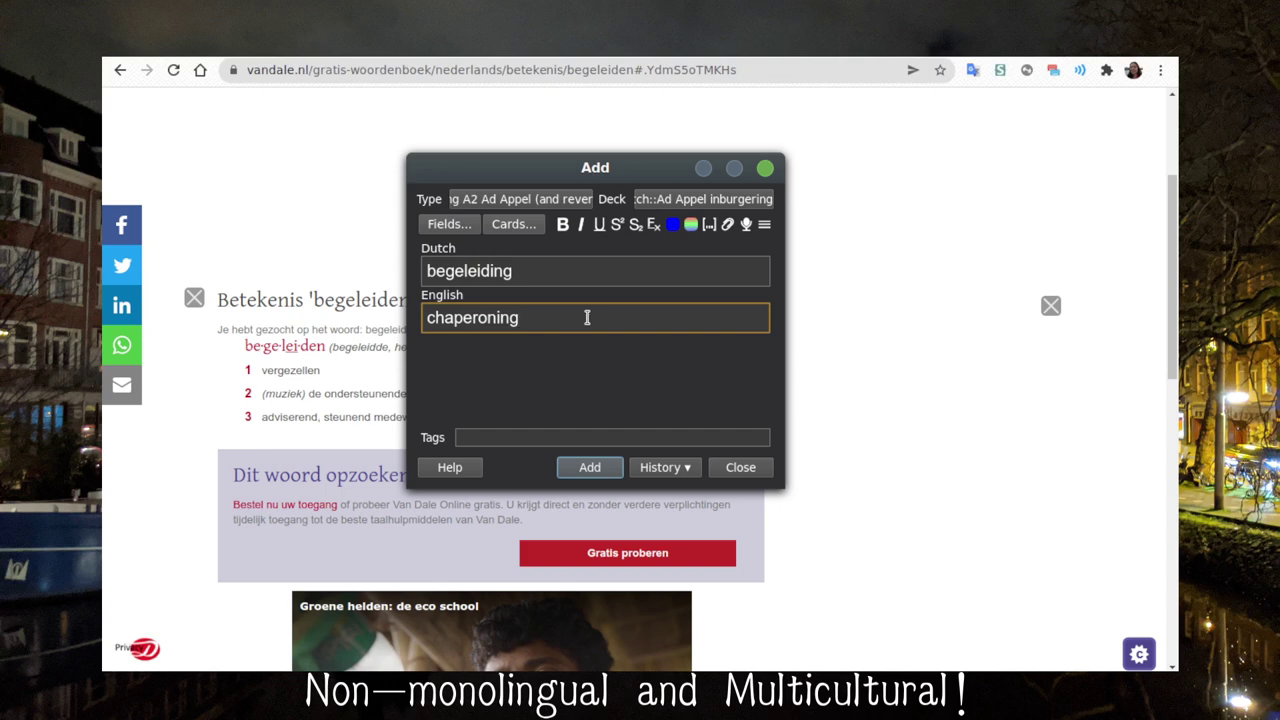
left_click(587, 465)
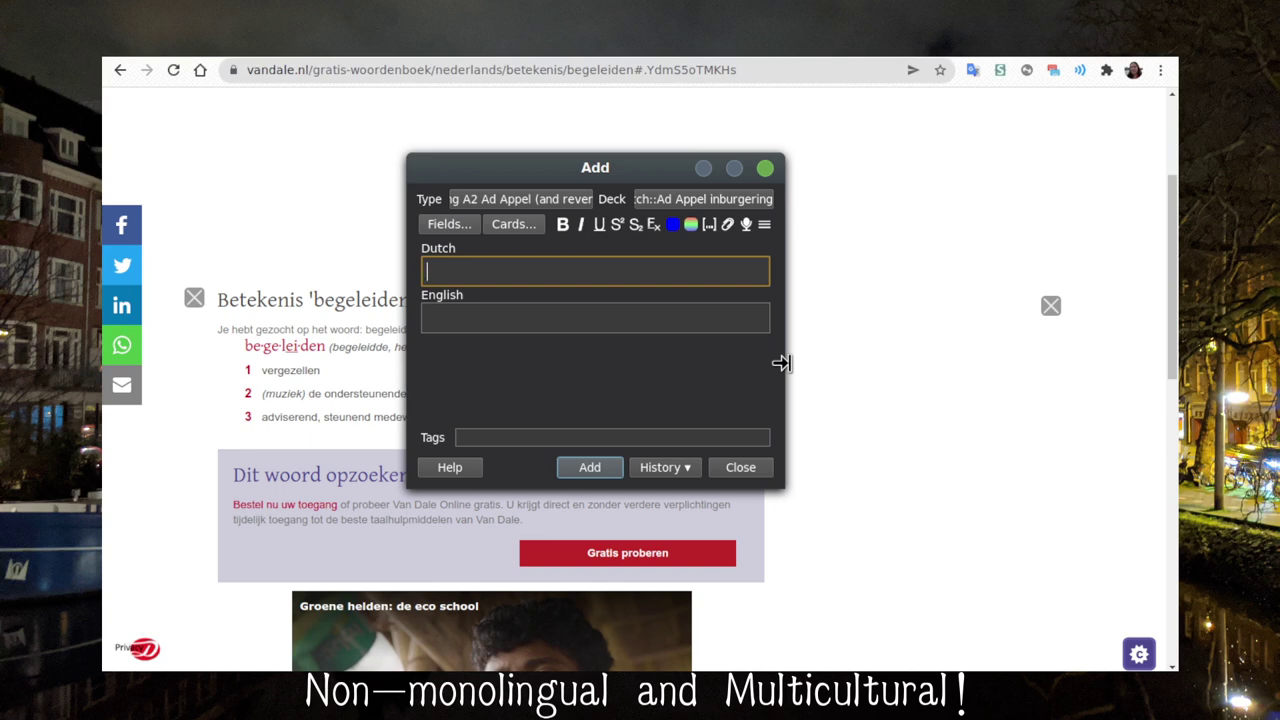
Fill in the new Anki note with "de vrijwilliger" as the Dutch word and "the volunteer" as its English meaning
type("vrijwilligers")
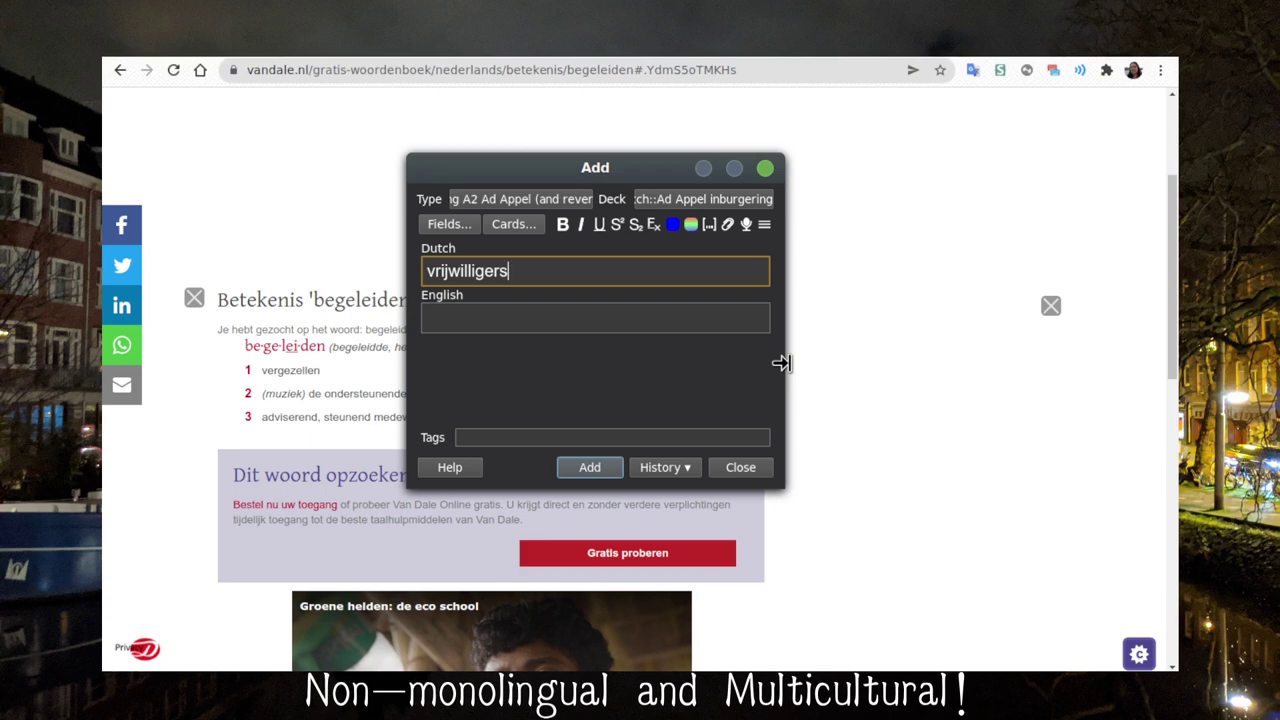
key("Tab")
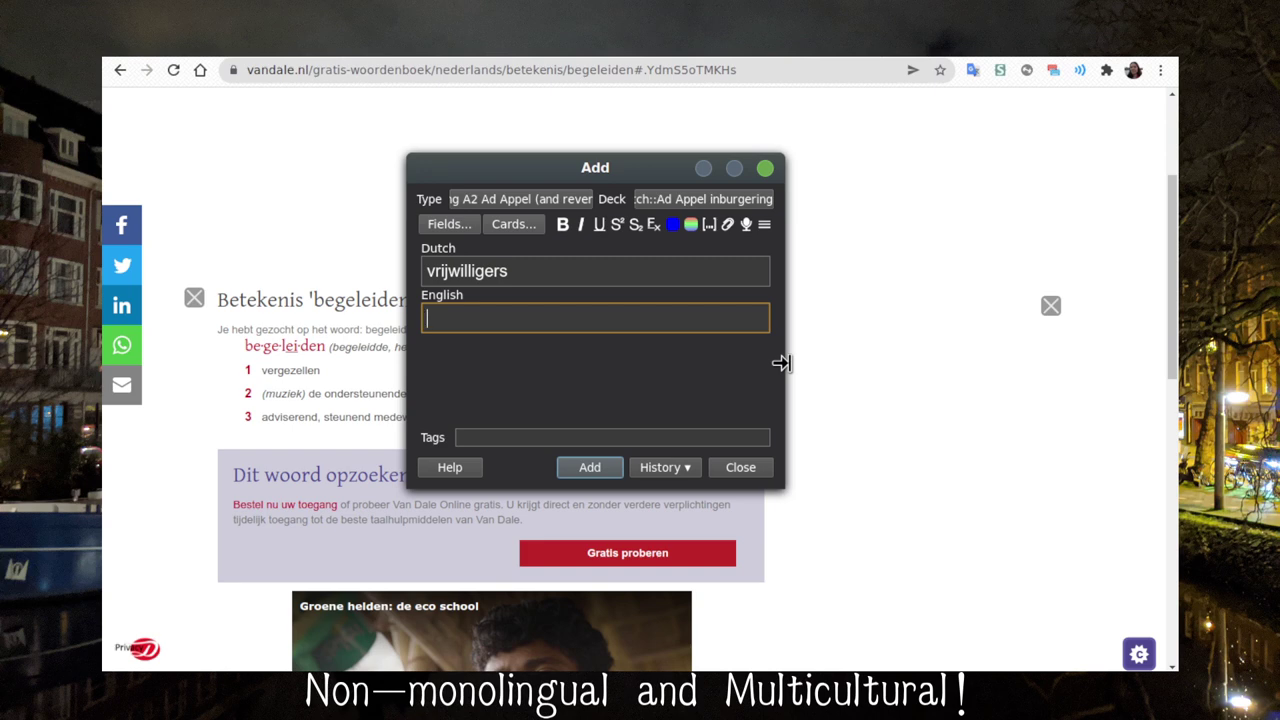
left_click(615, 270)
key("BackSpace")
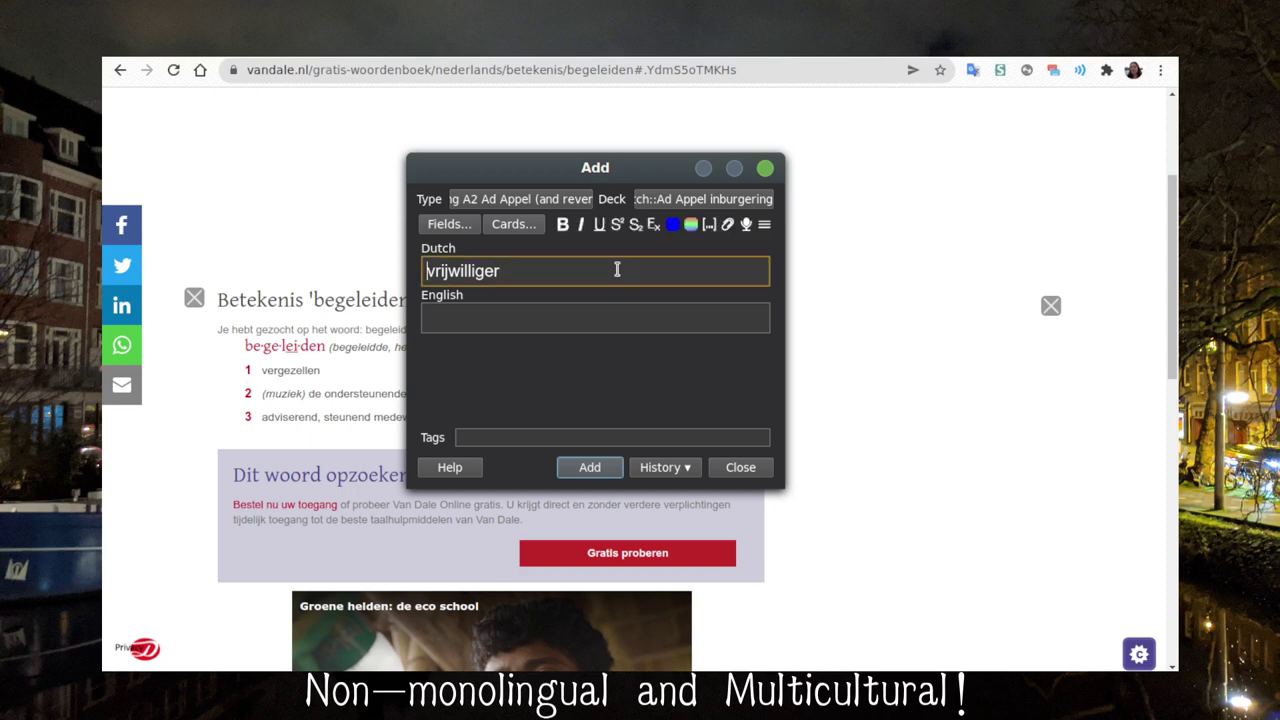
type("de")
key("Tab")
type("thevo")
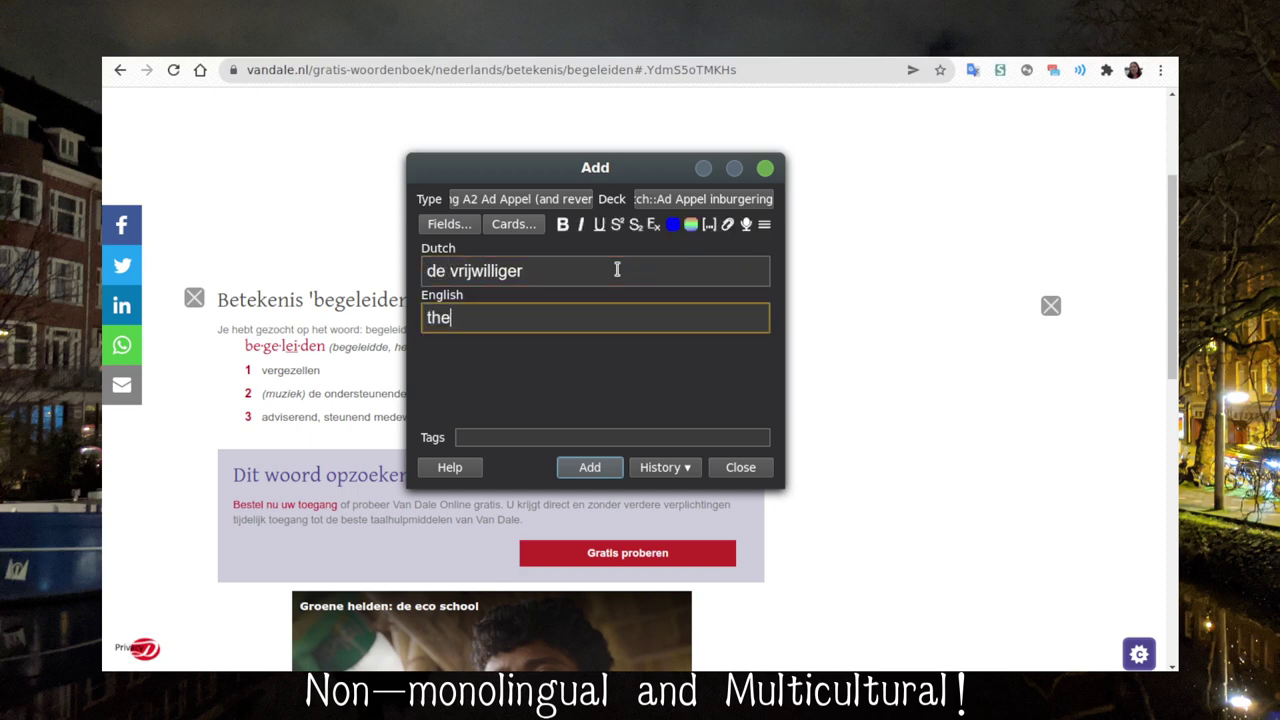
key("BackSpace")
key("BackSpace")
type("volunteer")
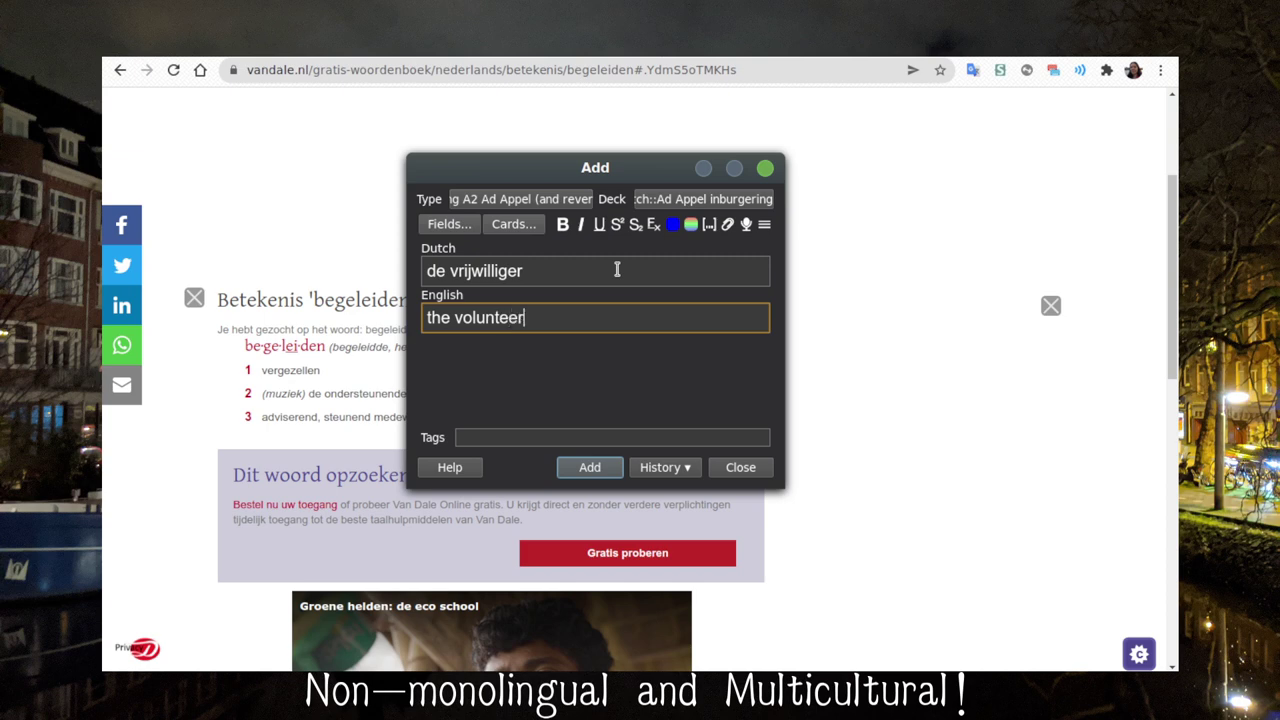
Check "vrijwilliger" with the browser's Google Translate extension, then return to Anki and add the volunteer note
left_click(974, 69)
type("vrijwilliger")
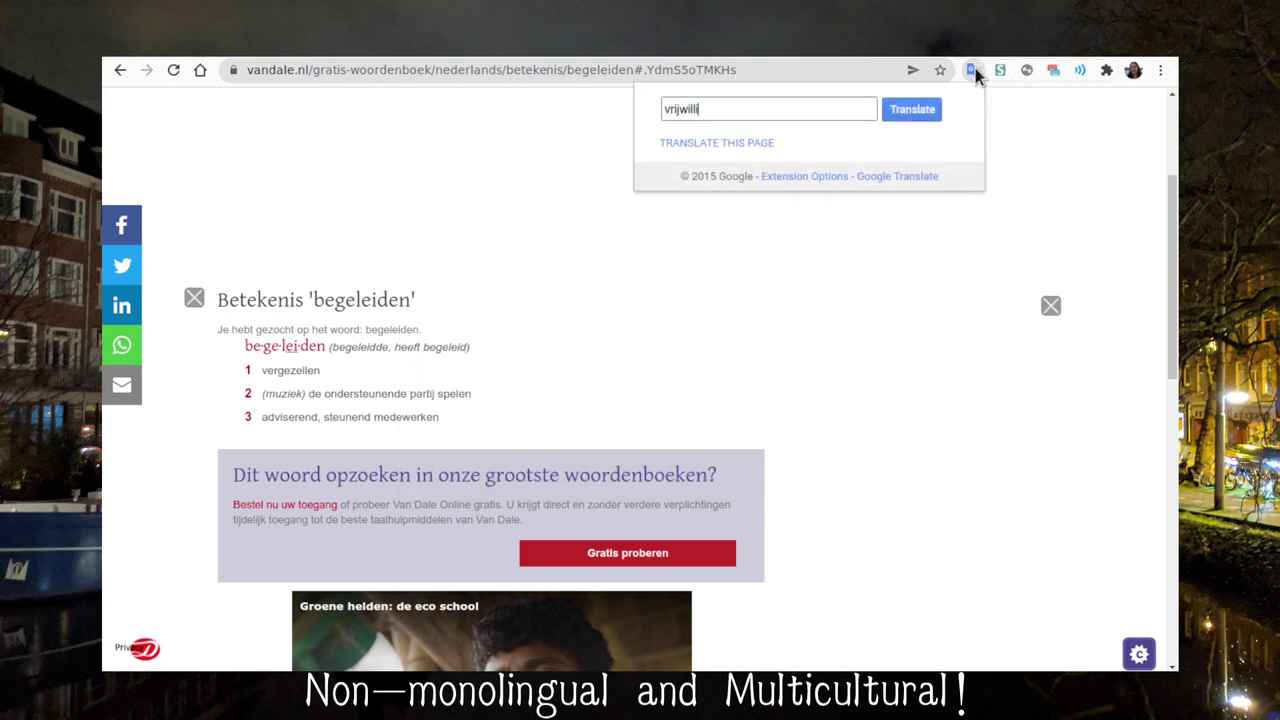
key("Return")
key("alt+Tab")
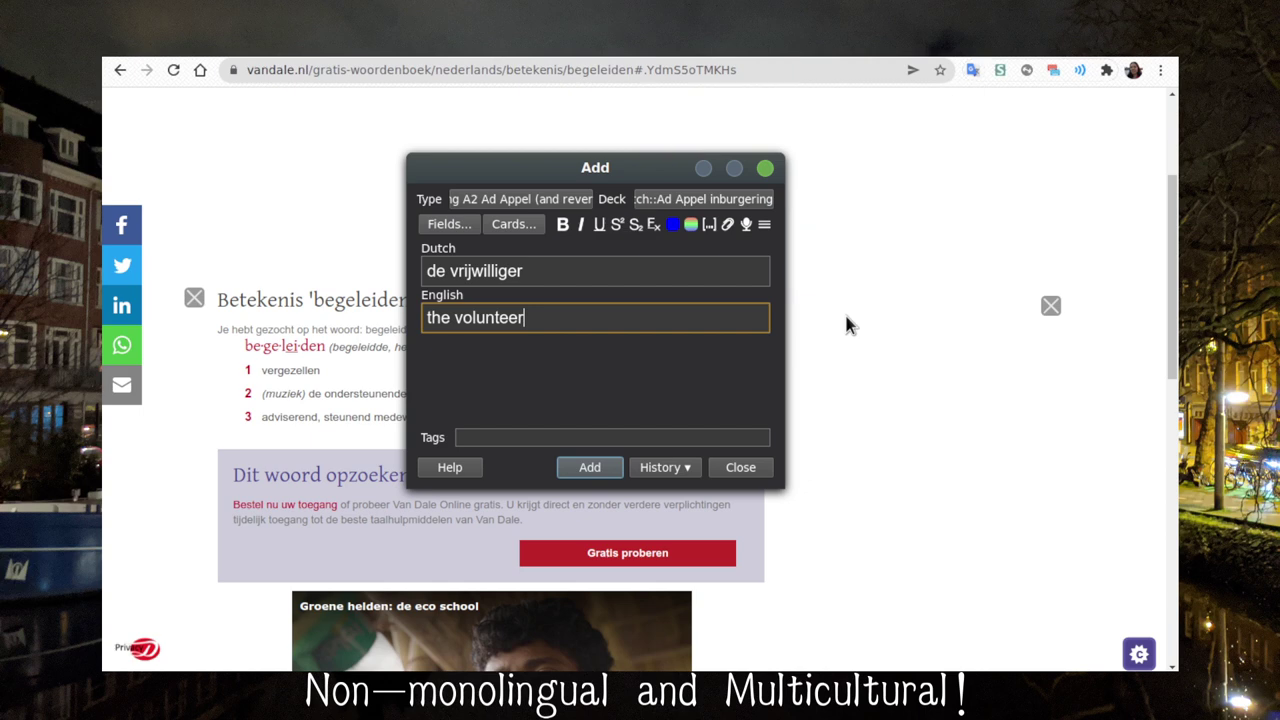
key("ctrl+Return")
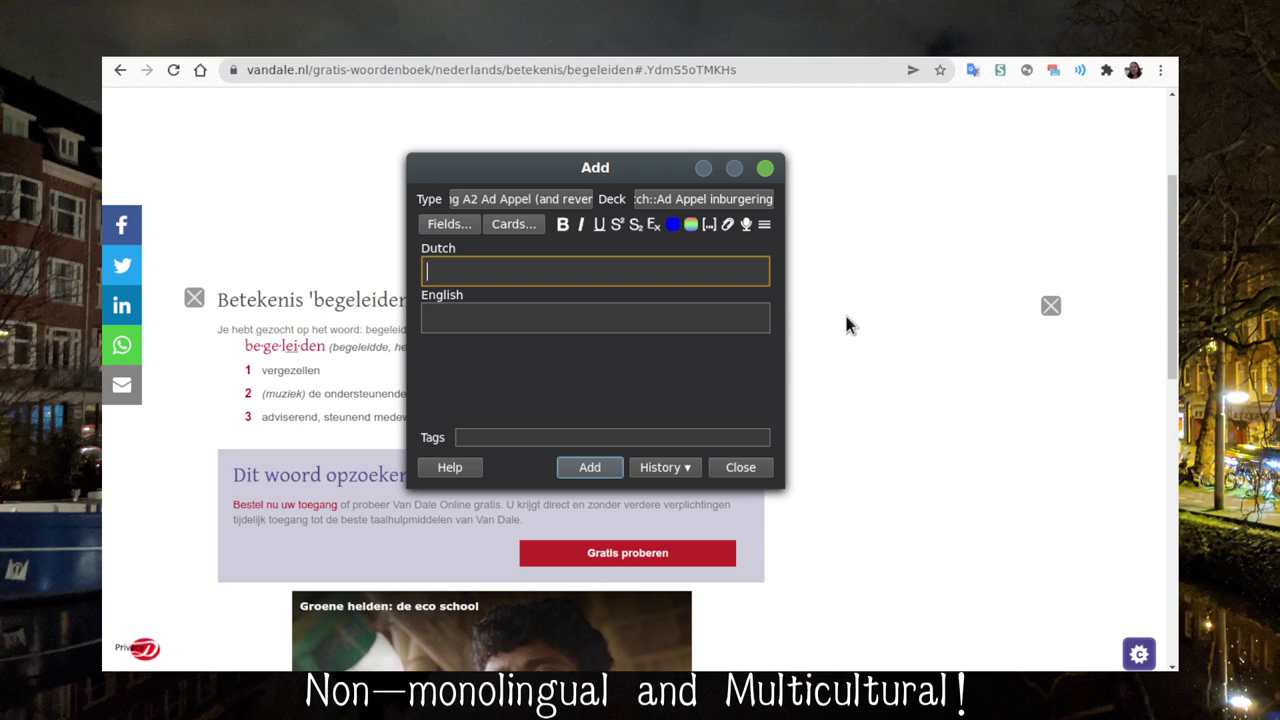
Enter "letten op" as the Dutch term and "to watch out" as the English meaning of the new note
type("letten op")
key("Tab")
type("to ")
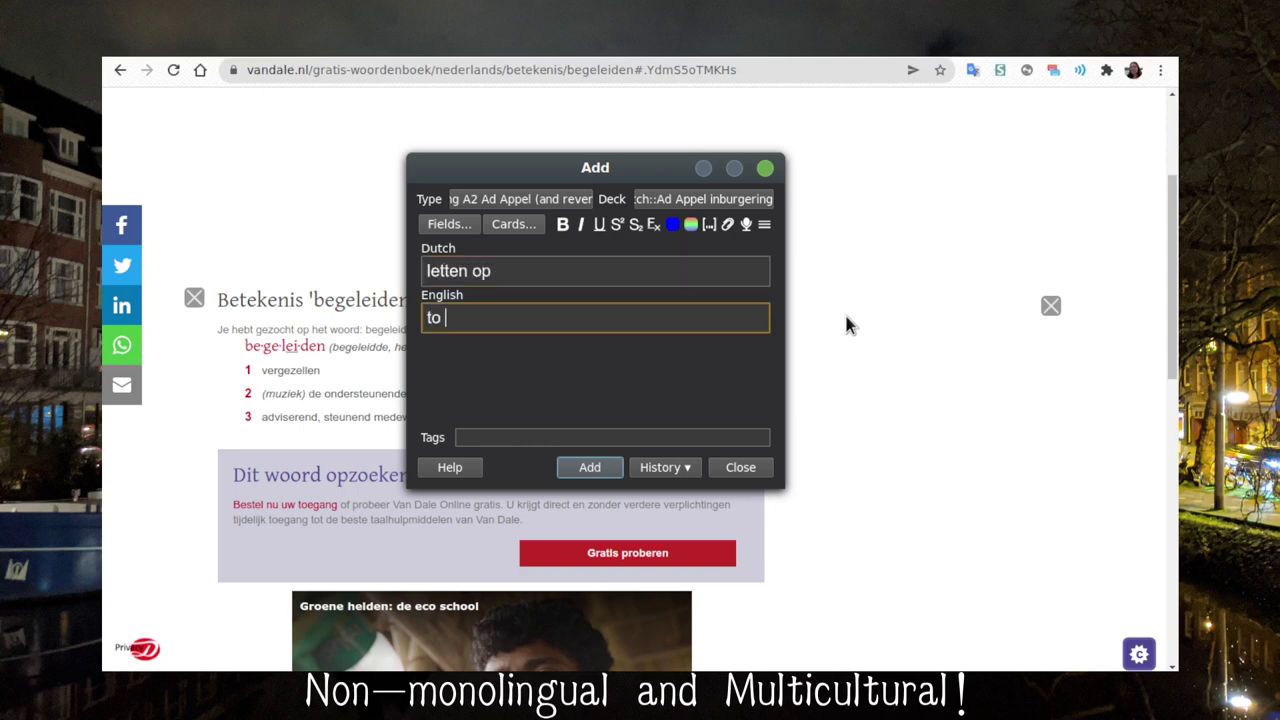
type("watch out!")
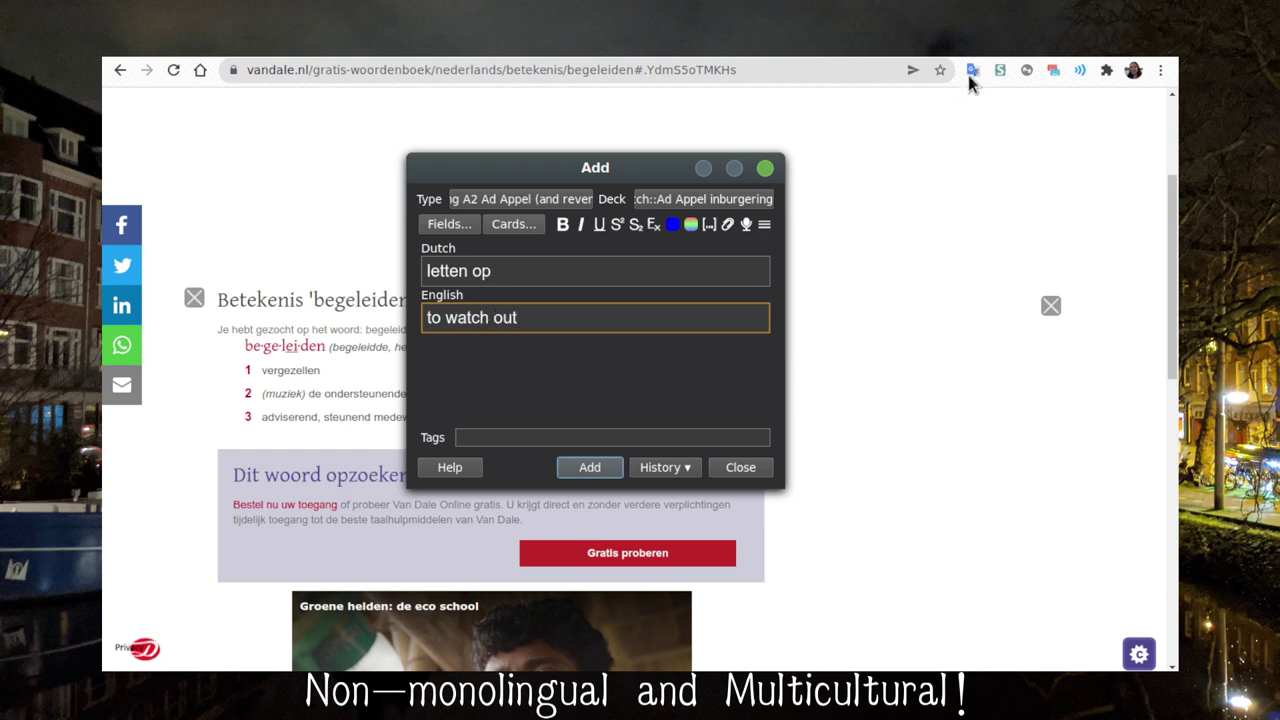
Switch to the browser and translate "letten op" with the Google Translate extension
left_click(972, 72)
type("lette")
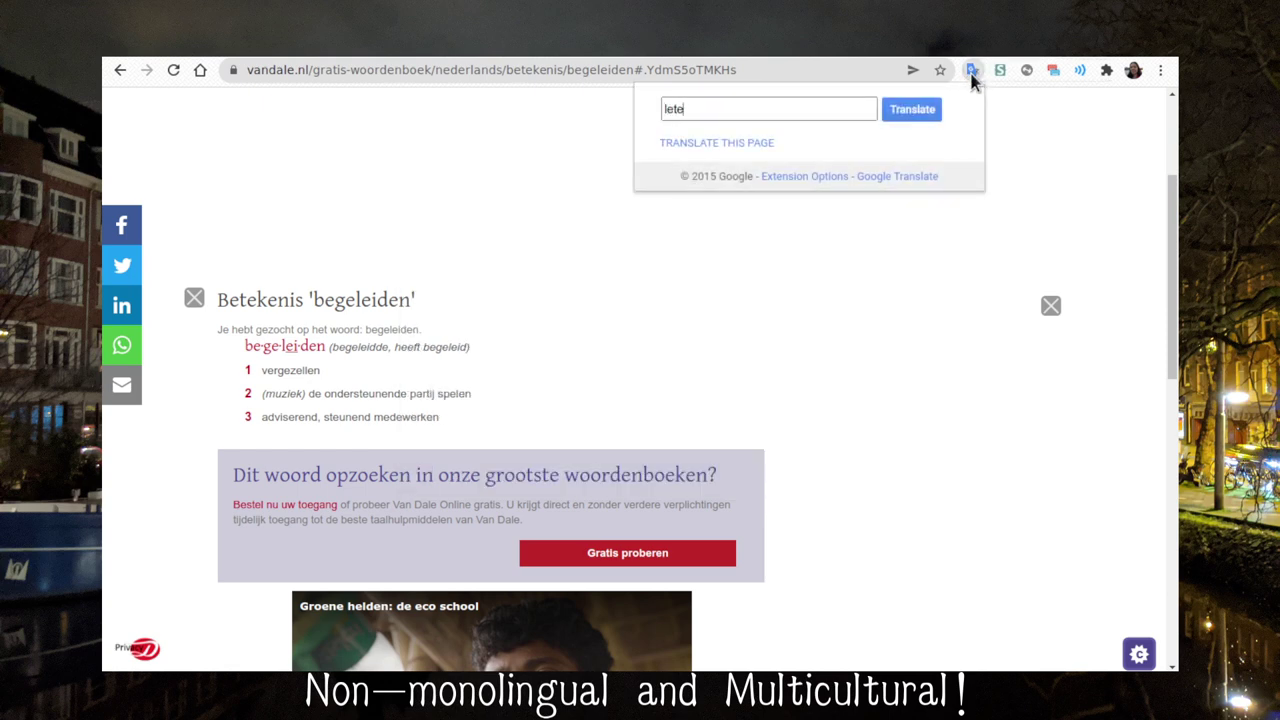
key("BackSpace")
key("BackSpace")
type("ten op")
key("Return")
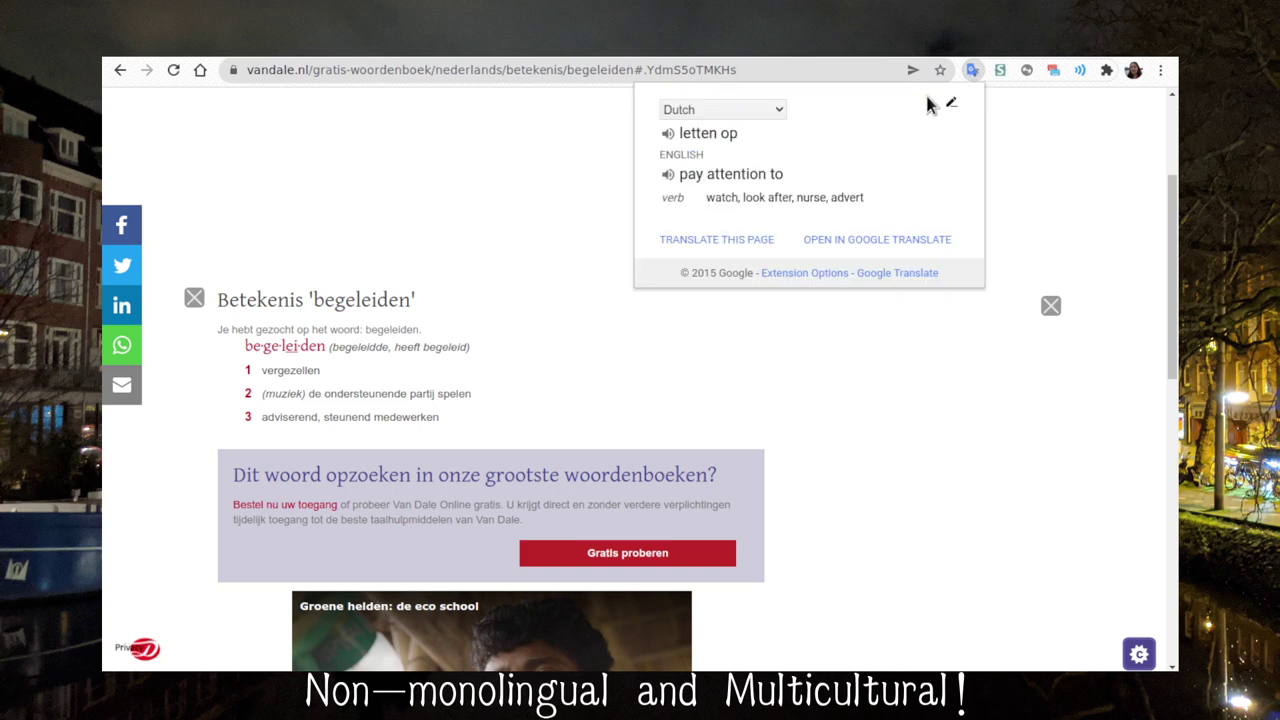
Translate "passen op" with the Google Translate extension and compare it with the translation of "letten op"
left_click(955, 105)
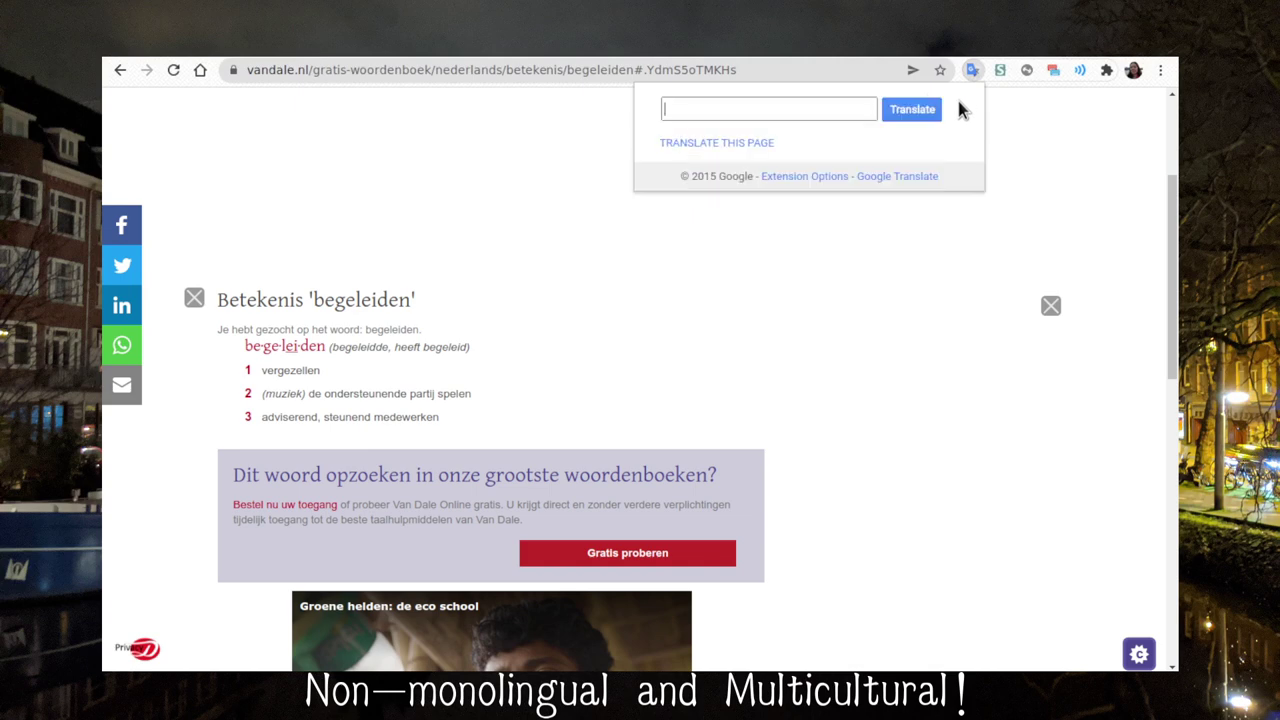
type("passen op")
key("Return")
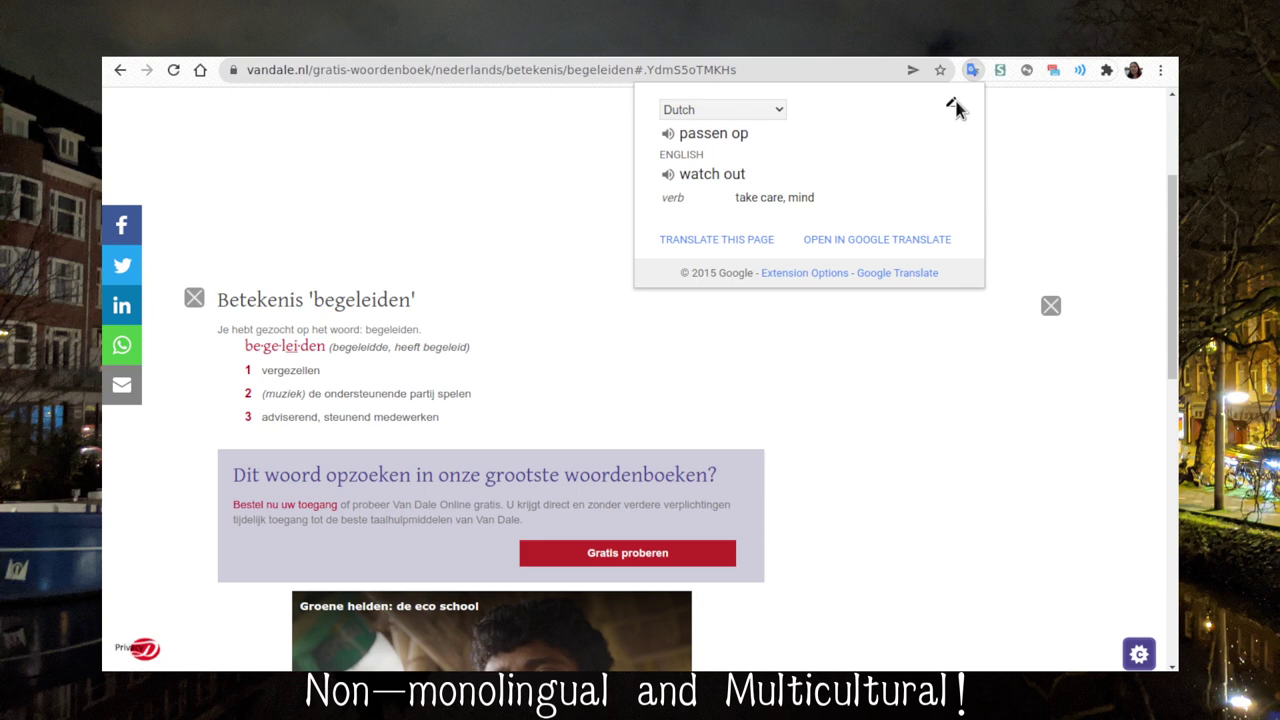
left_click(951, 105)
left_click(819, 111)
type("letten op")
key("Return")
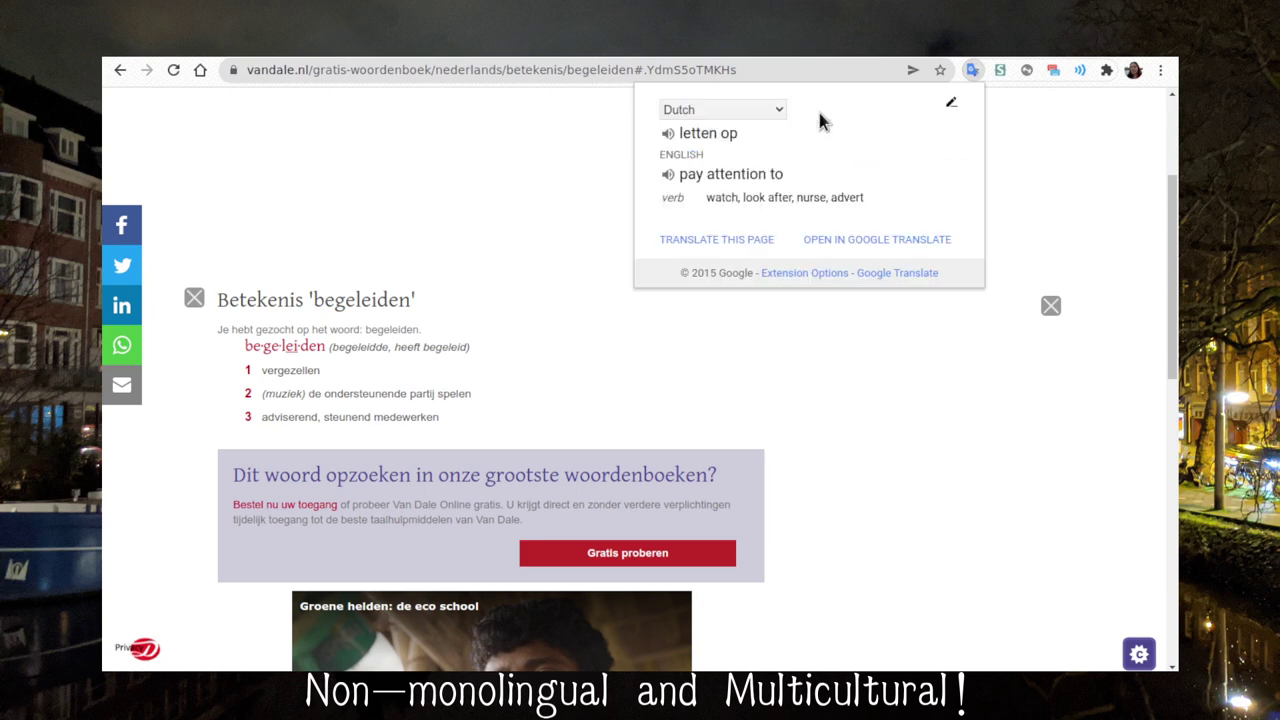
left_click(561, 212)
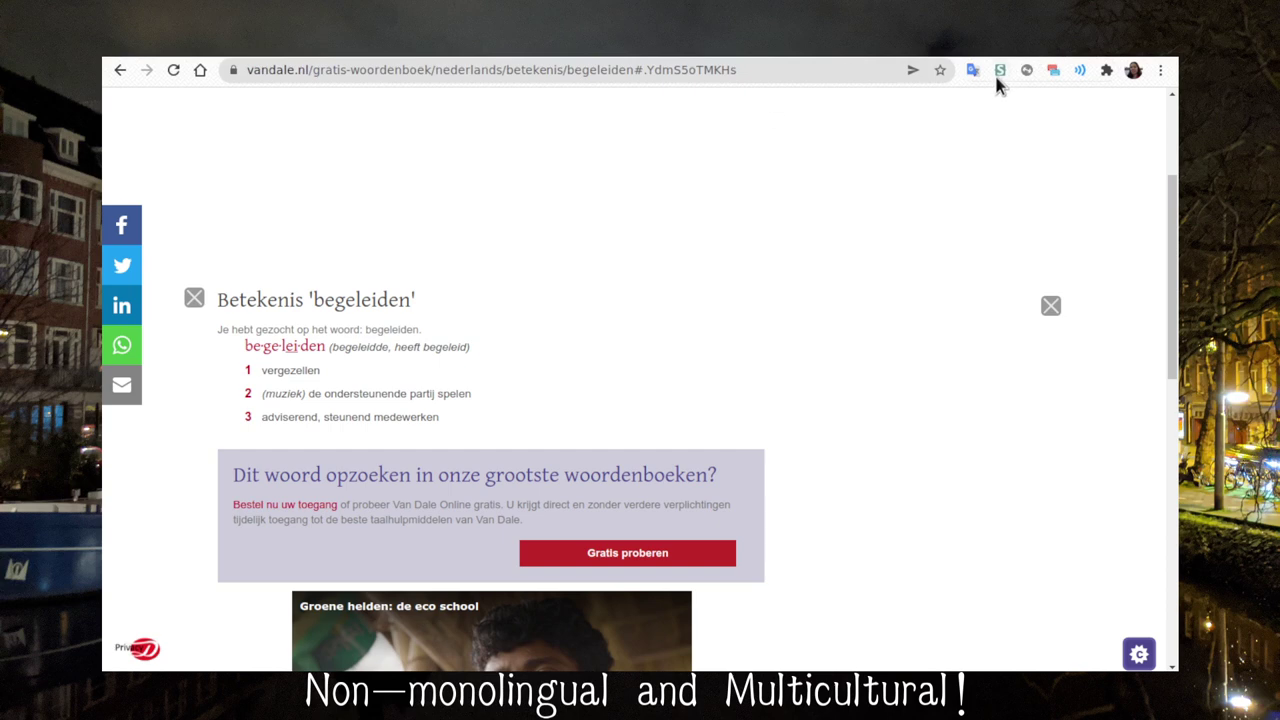
left_click(967, 68)
type("letten op")
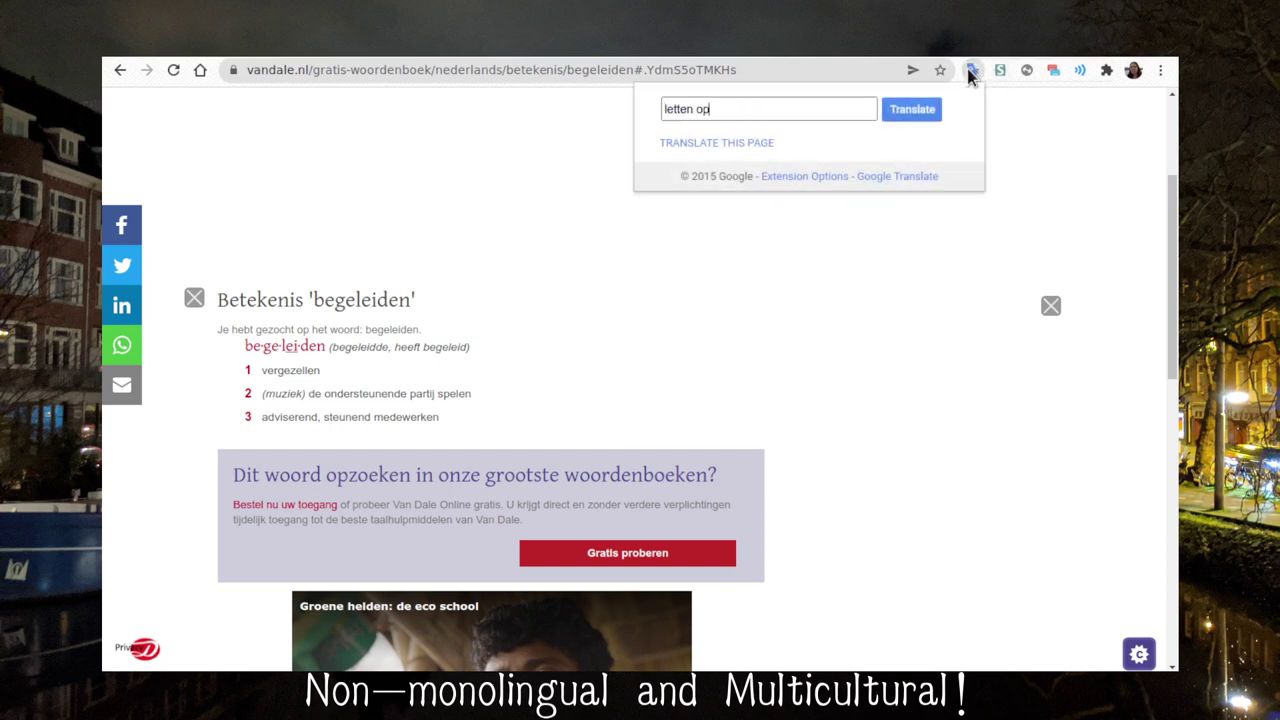
key("Return")
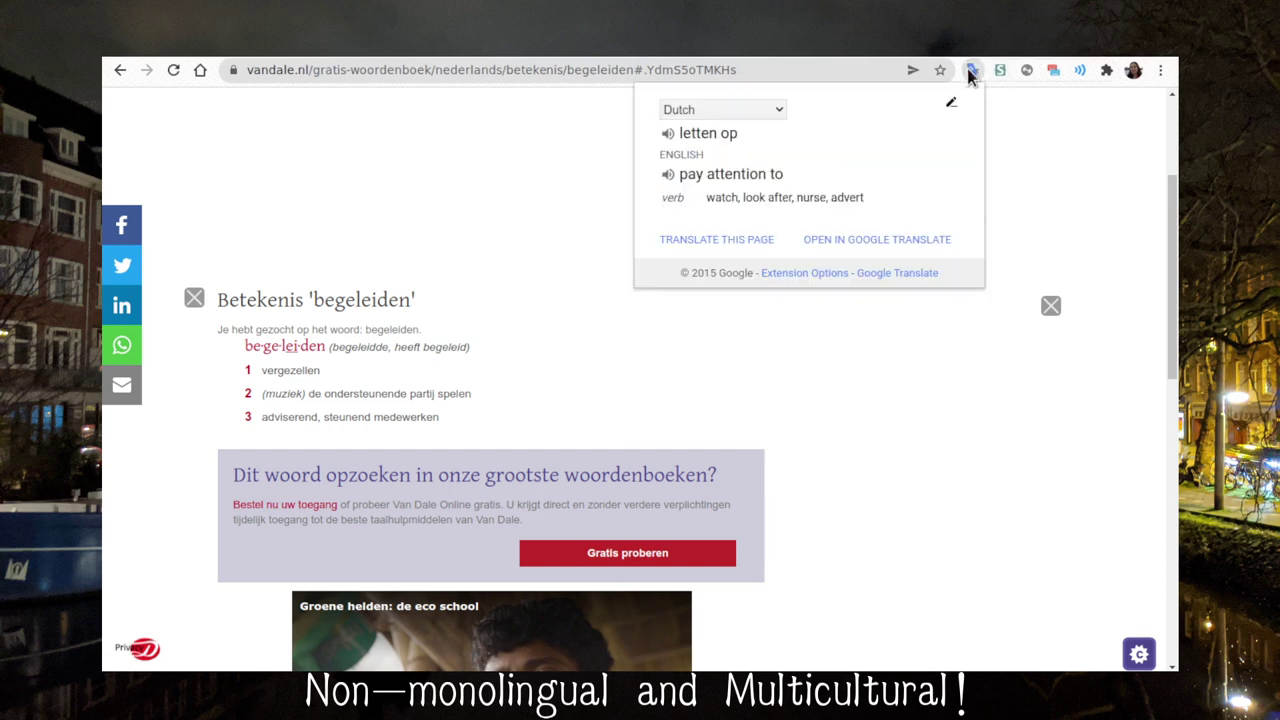
Return to Anki and shorten the English meaning of "letten op" to "to watch"
key("ctrl+shift+a")
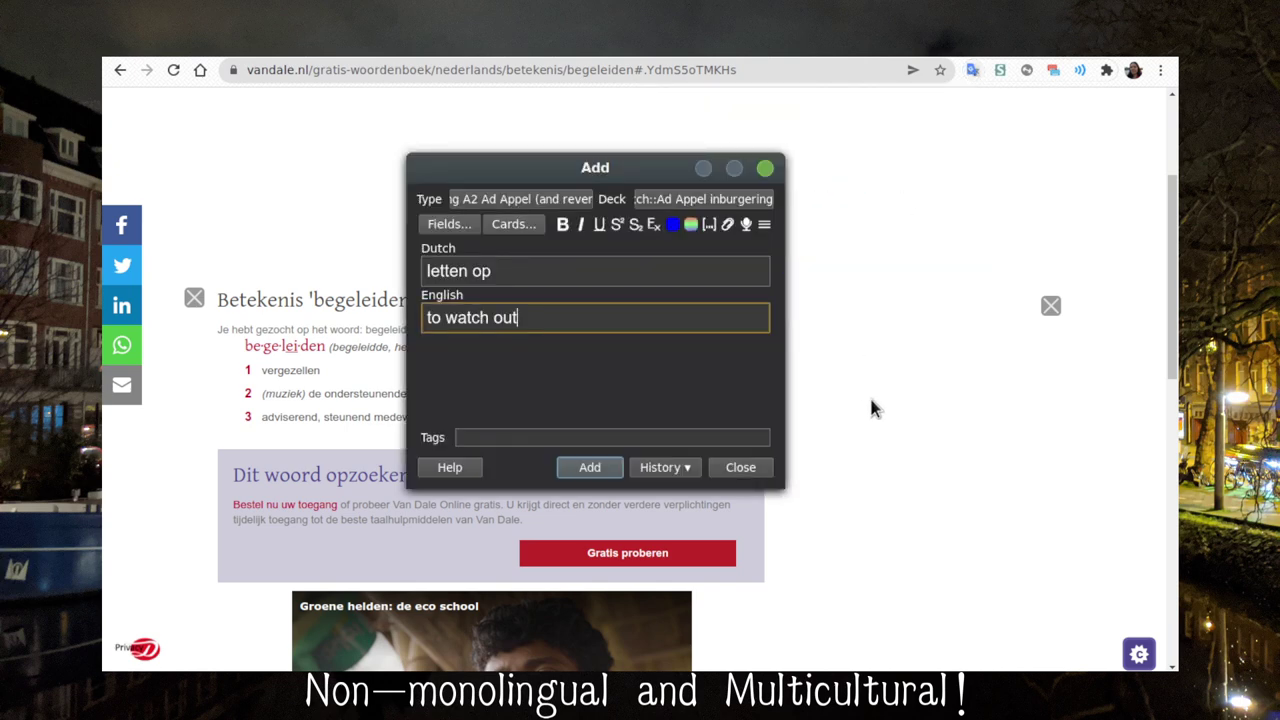
key("BackSpace")
key("BackSpace")
key("BackSpace")
Recheck the English meanings of "letten op" with the browser's Google Translate extension
left_click(972, 70)
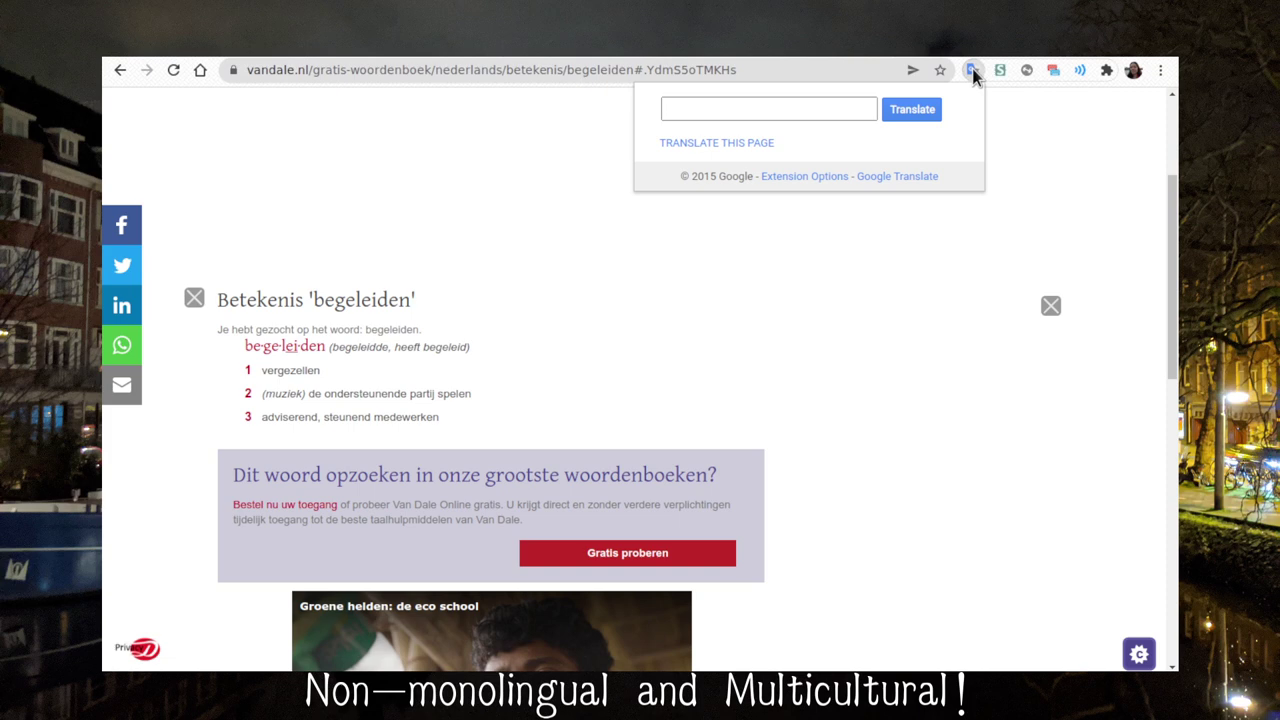
key("alt+Tab")
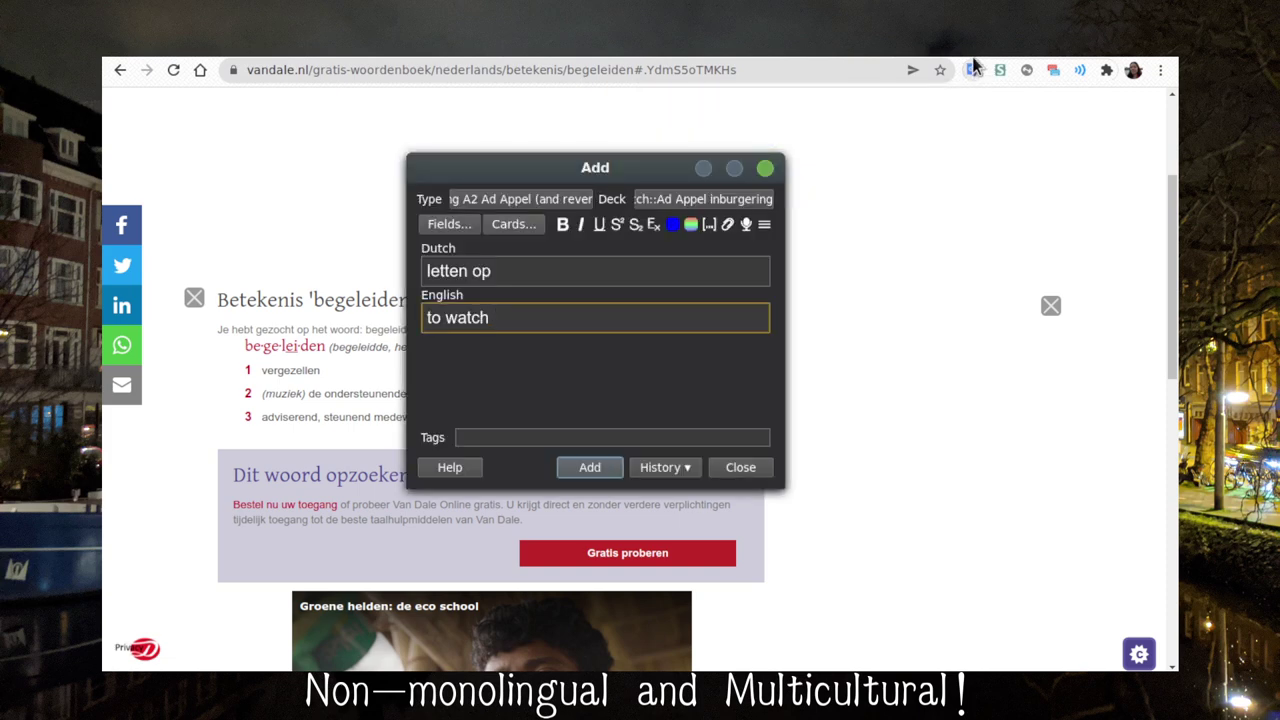
left_click(975, 72)
type("letten op")
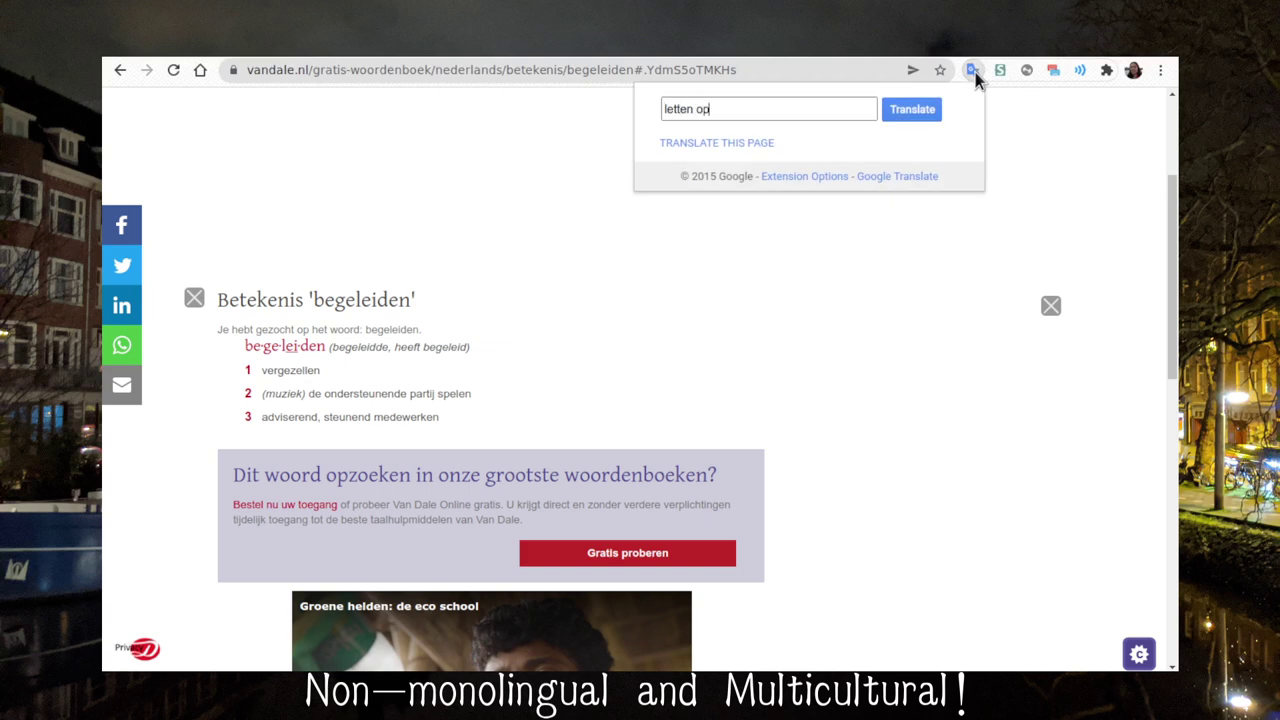
key("Return")
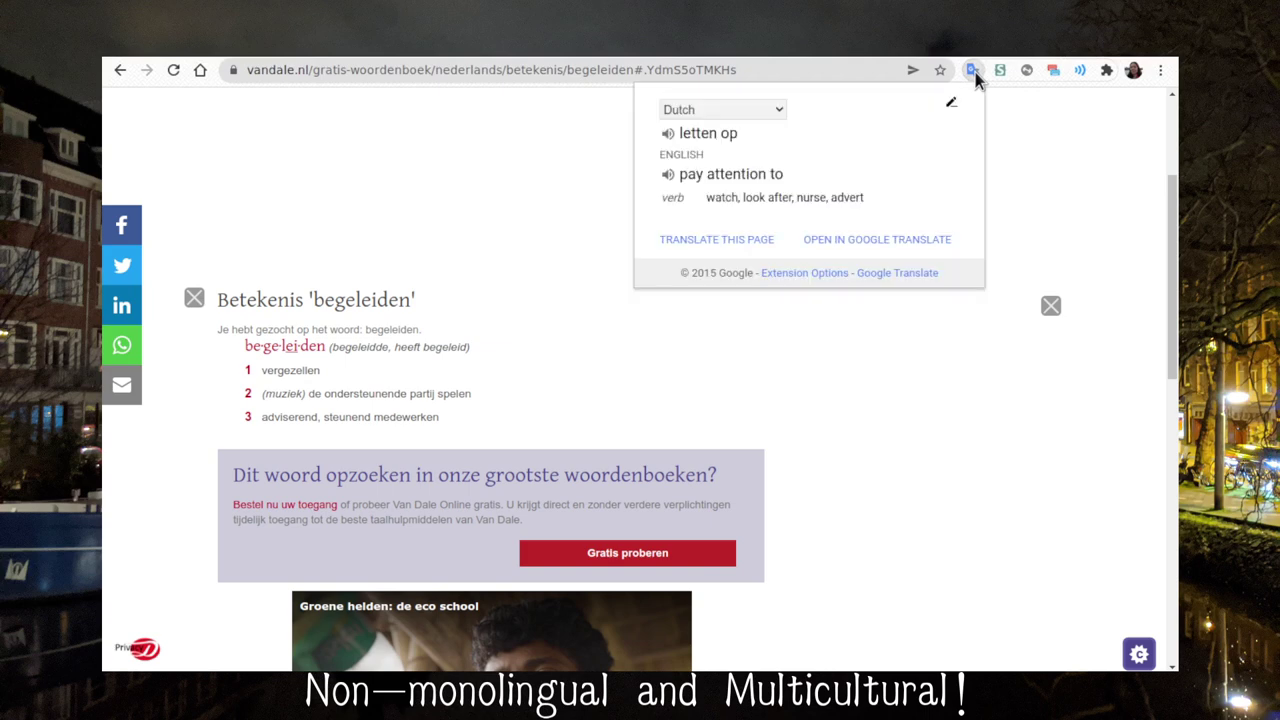
Return to Anki, complete the English meaning as "to watch over, look after" and add the note
key("alt+Tab")
type("over, look after")
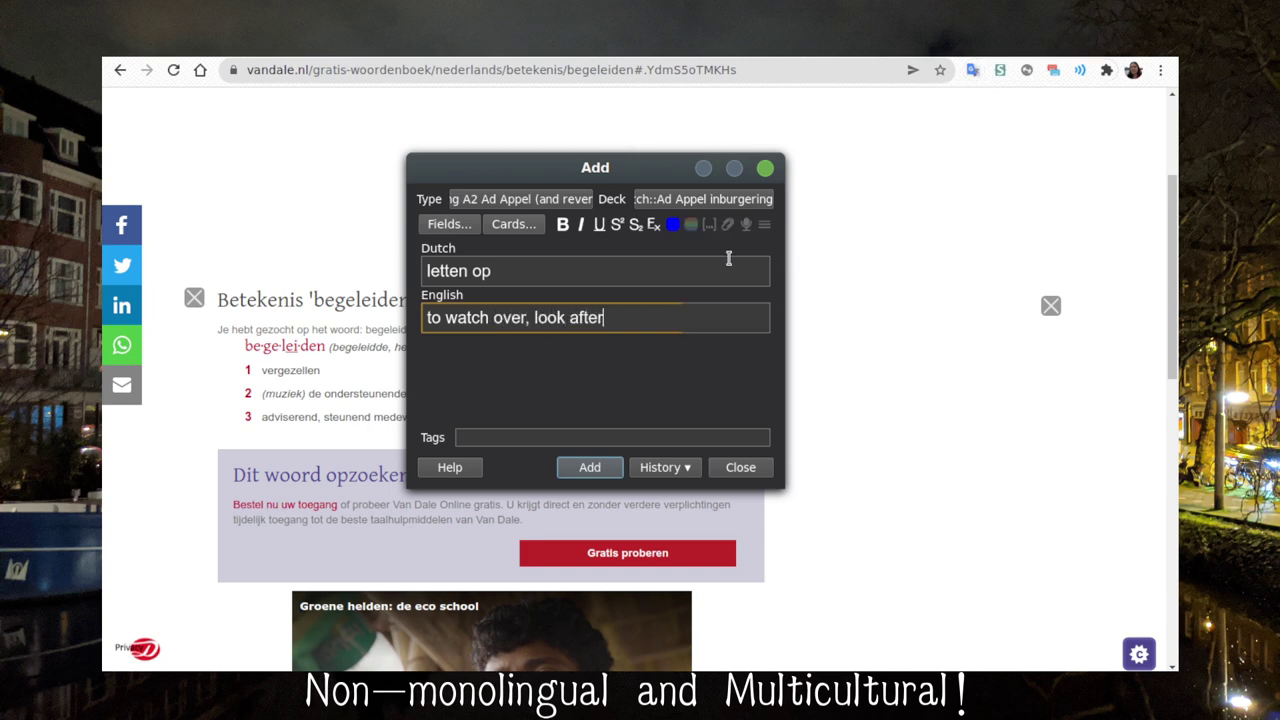
key("ctrl+Return")
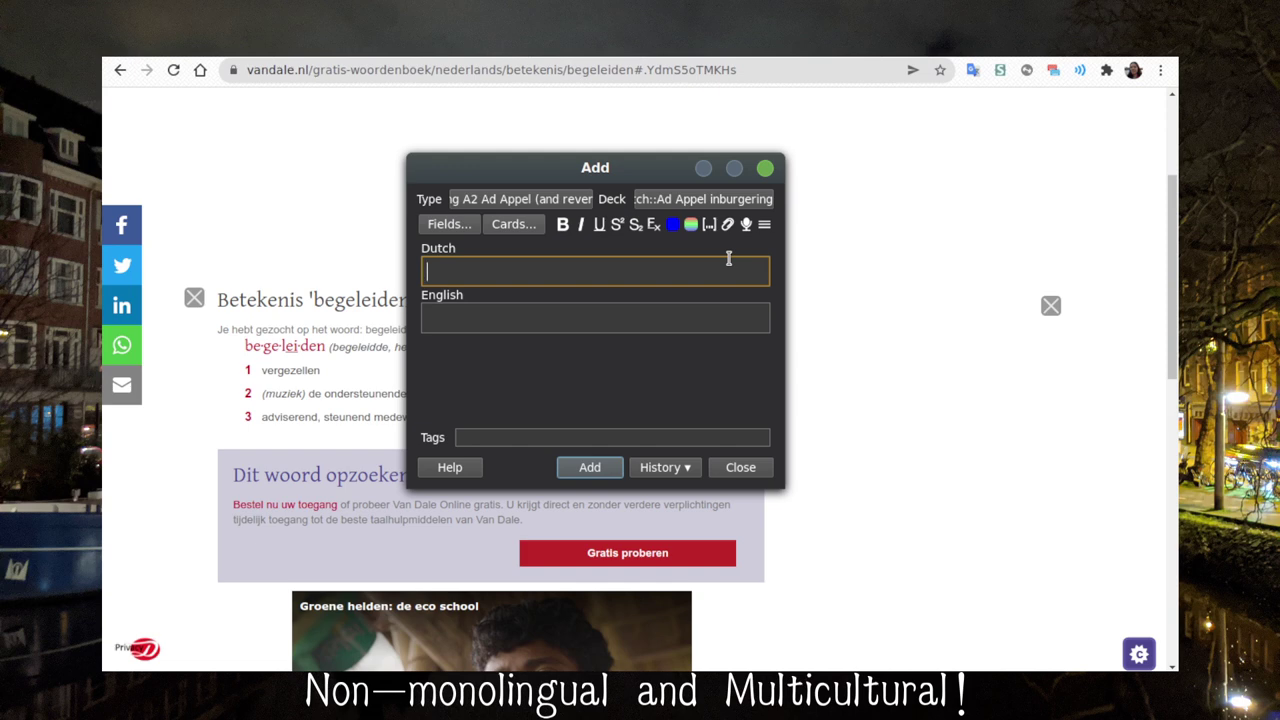
Enter "de laatkomer" as the Dutch word of the new note
type("de laat k")
key("BackSpace")
key("BackSpace")
type("komer")
Switch to the browser and look up "vrijwilliger" in the Van Dale dictionary
left_click(919, 258)
scroll(919, 258, "up", 1)
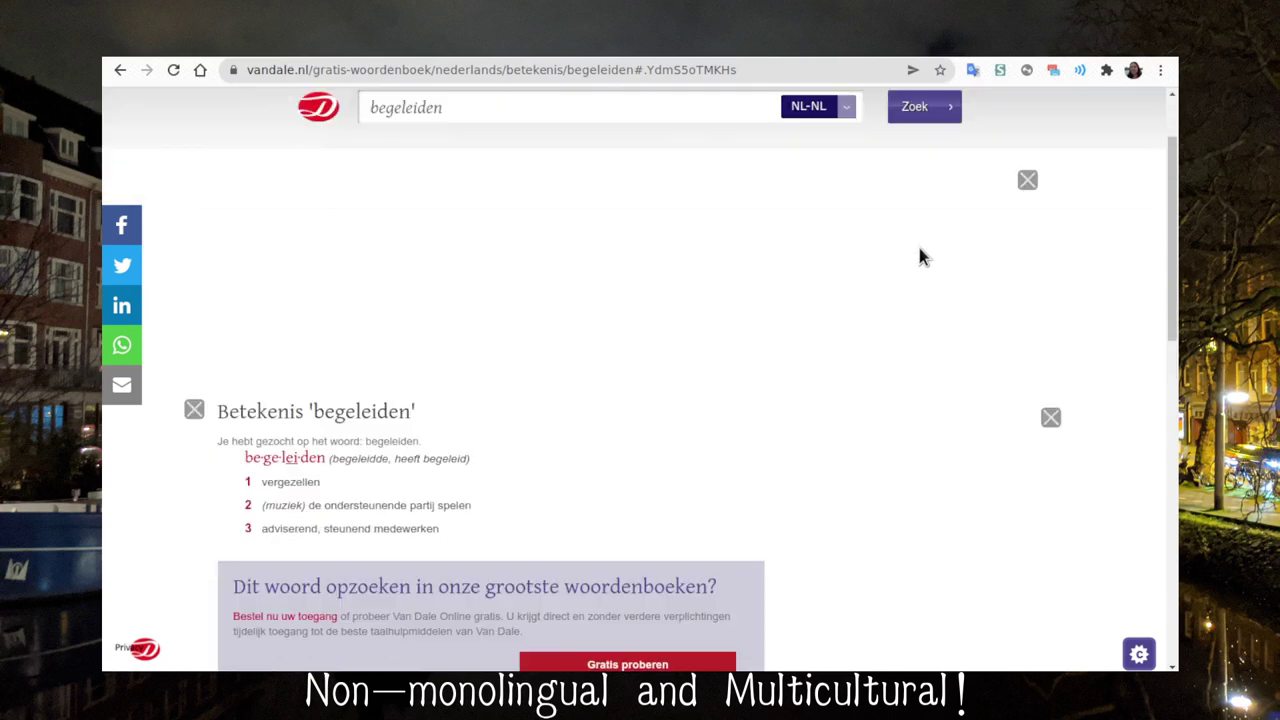
left_click(714, 113)
type("vrij")
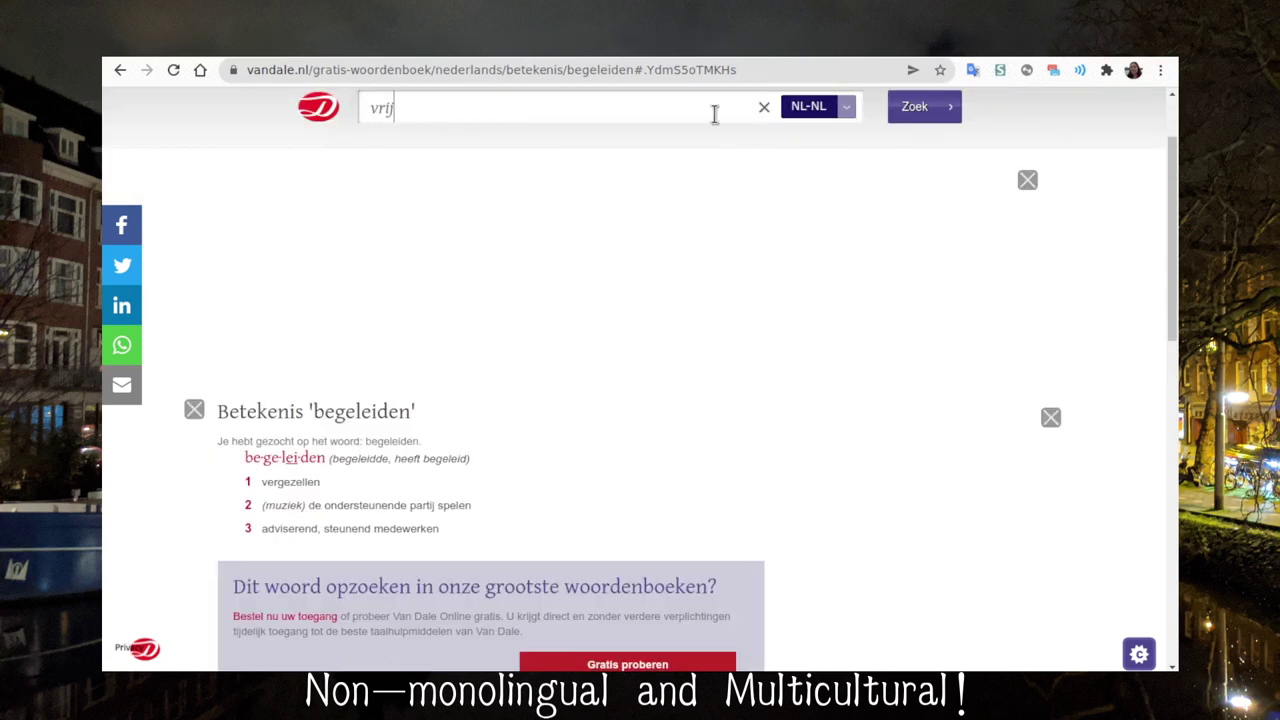
type("williger")
key("Return")
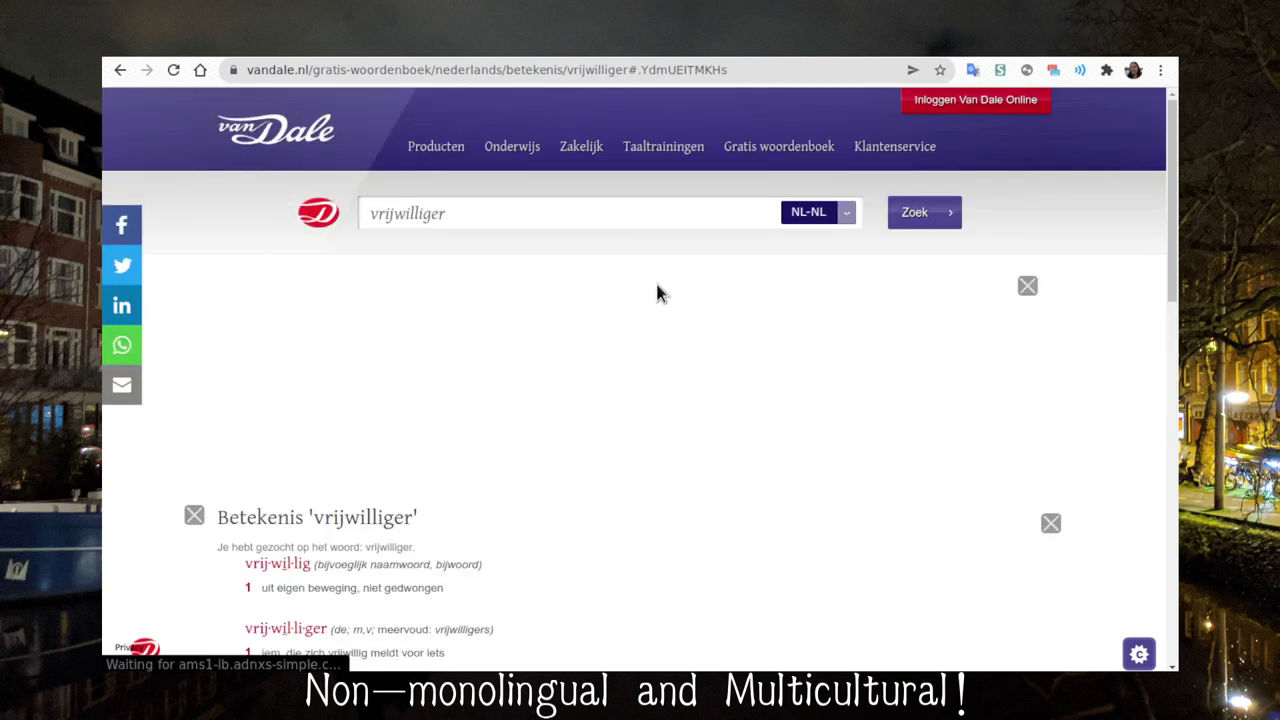
scroll(615, 290, "down", 1)
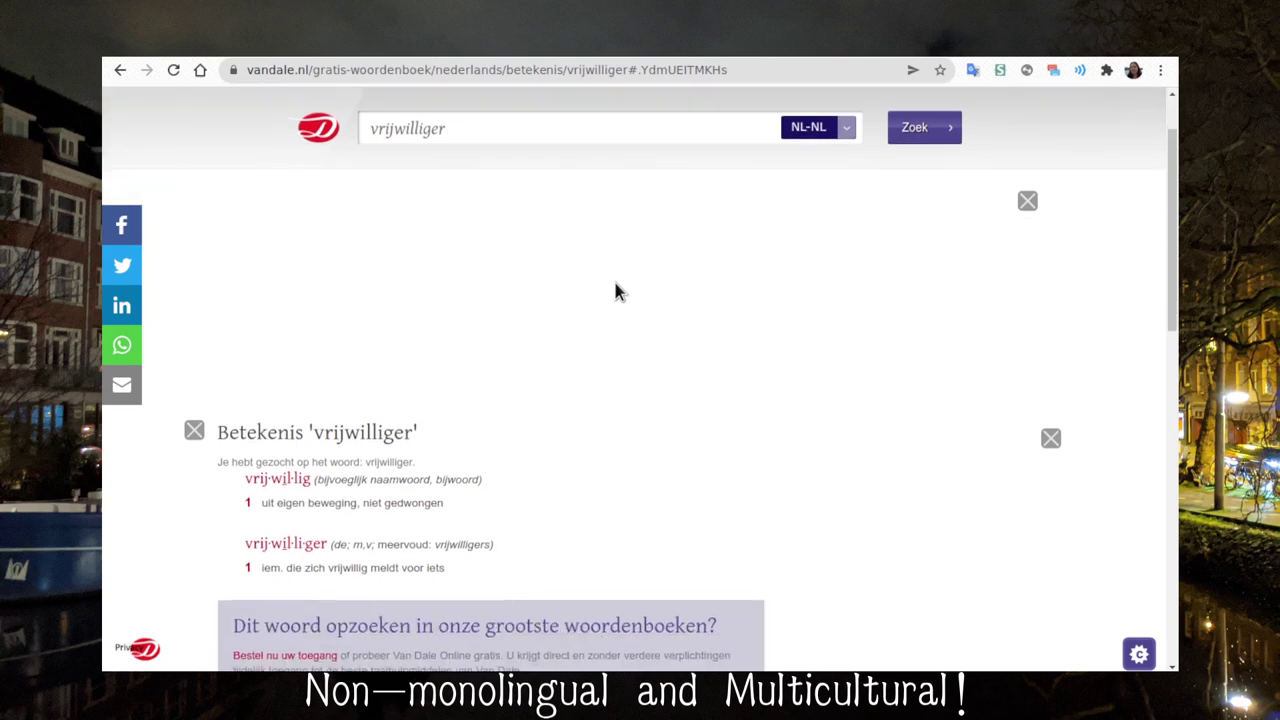
Look up "laatkomer" in the Van Dale dictionary
scroll(614, 288, "up", 1)
left_click(620, 223)
type("laatkomer")
key("Return")
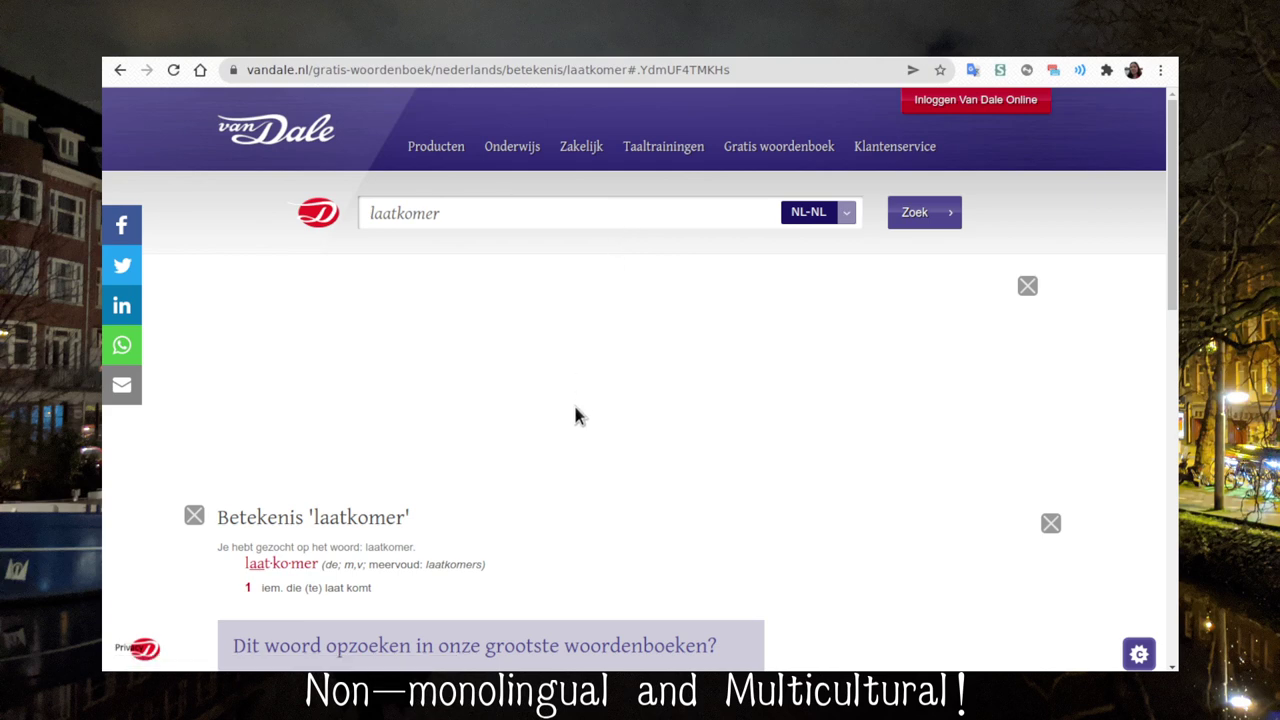
Return to Anki, enter "the latecomer" as the English meaning of "de laatkomer" and add the note
key("alt+Tab")
key("Tab")
type("the latecomer")
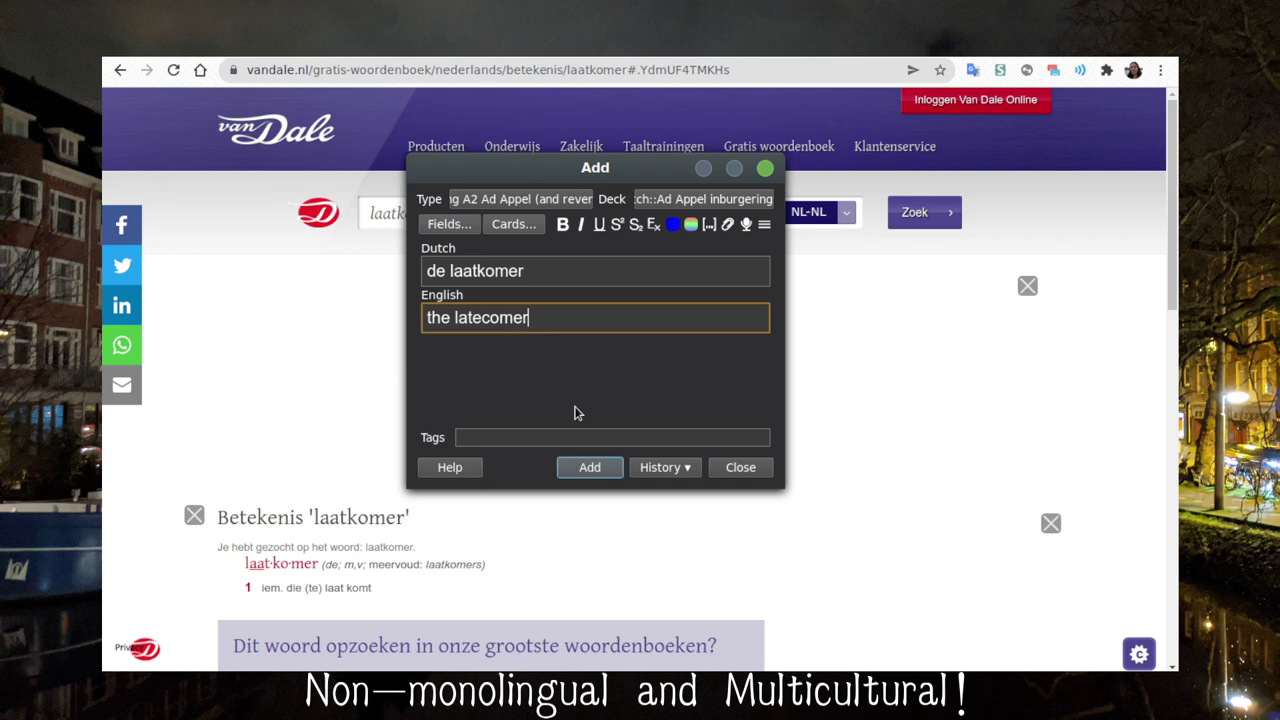
key("ctrl+Return")
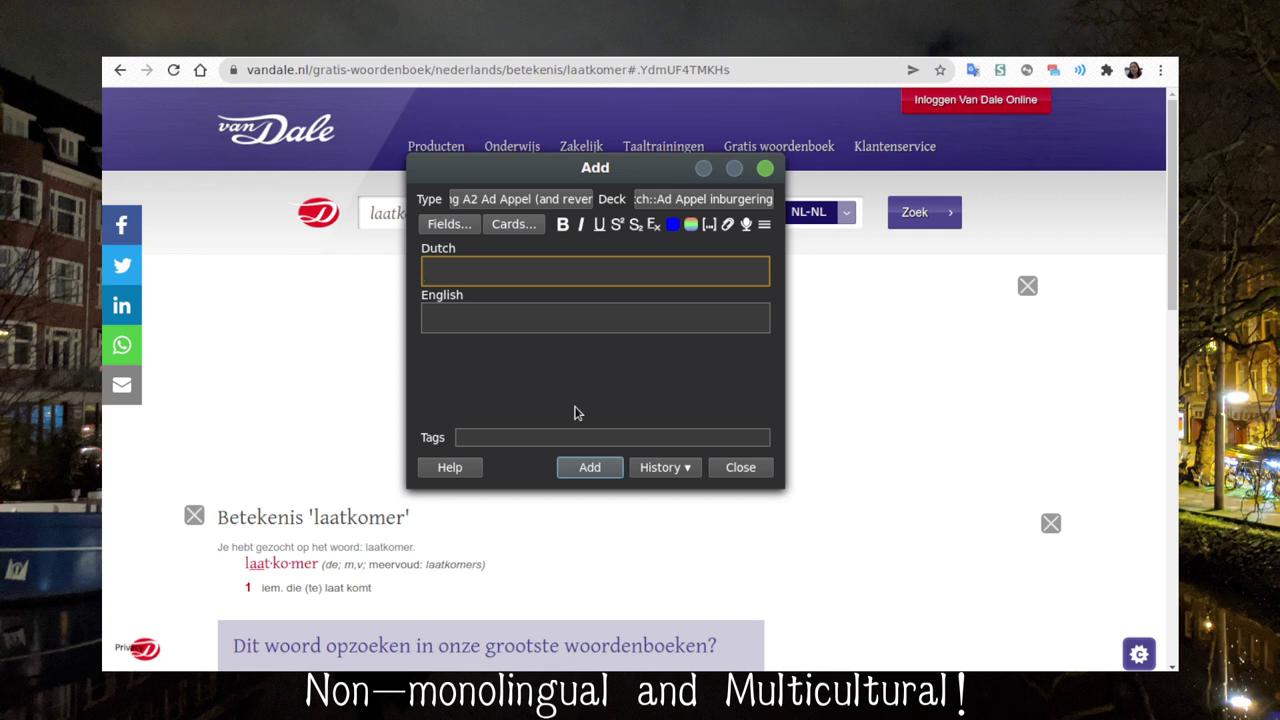
Enter "bijdrage" as the Dutch word of the new note and translate it with the browser's Google Translate extension
type("bijdrage")
key("Tab")
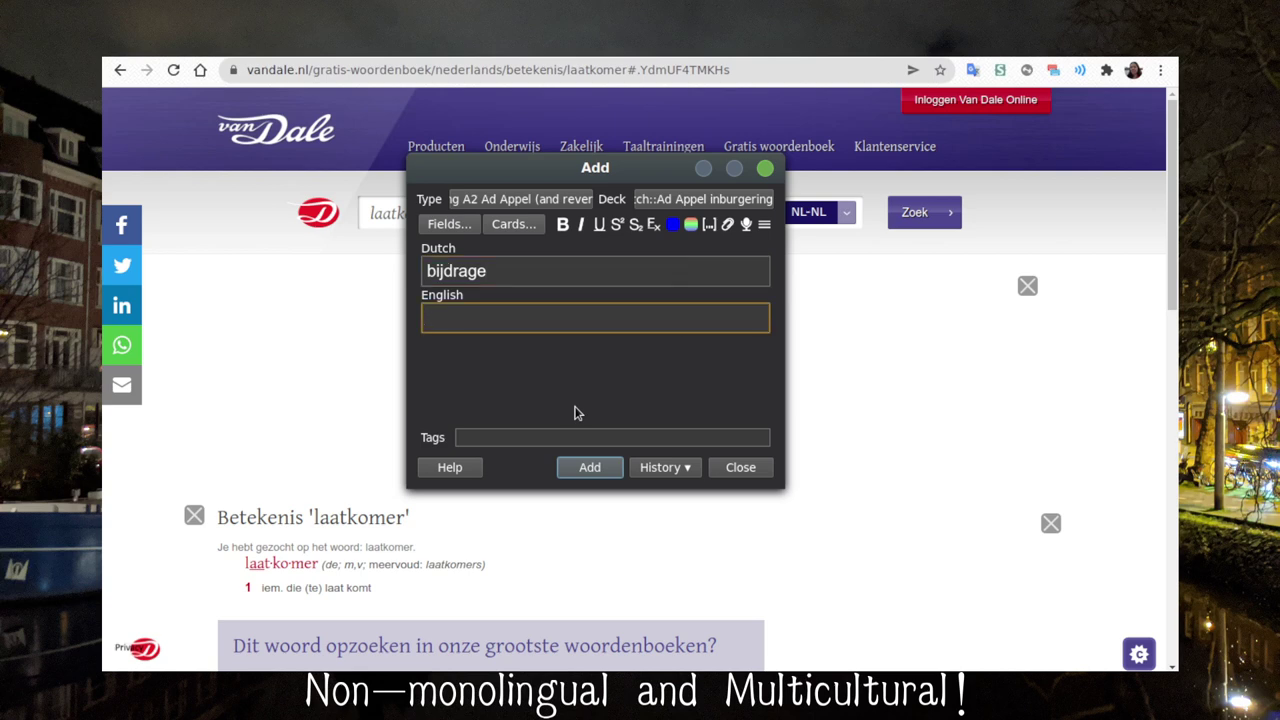
left_click(970, 72)
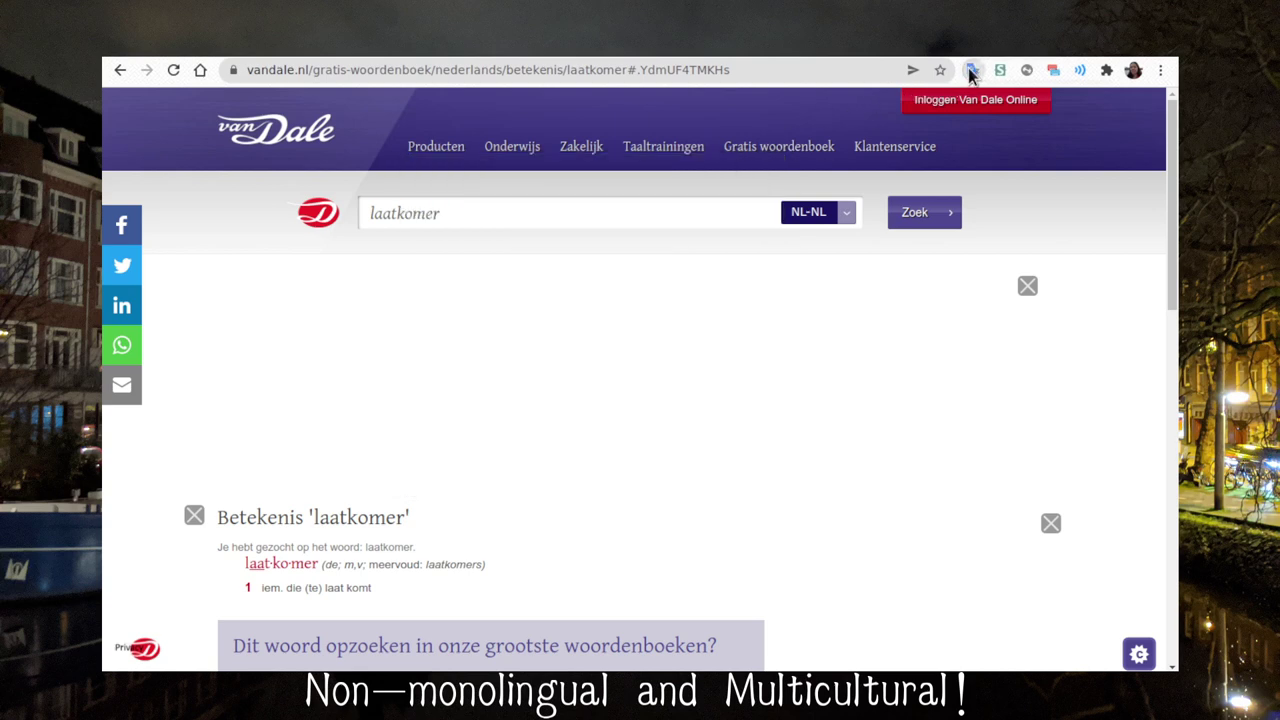
type("bijdrage")
key("Return")
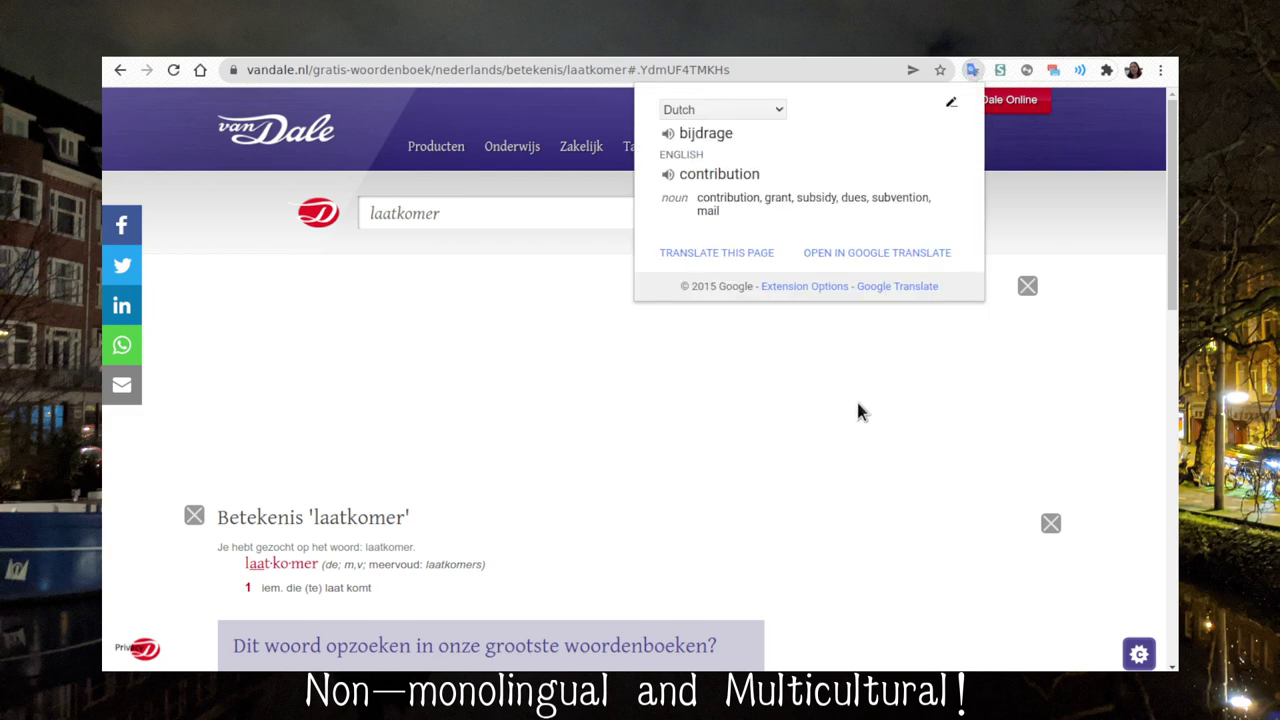
Look up "bijdrage" in the Van Dale Dutch dictionary
key("alt+Tab")
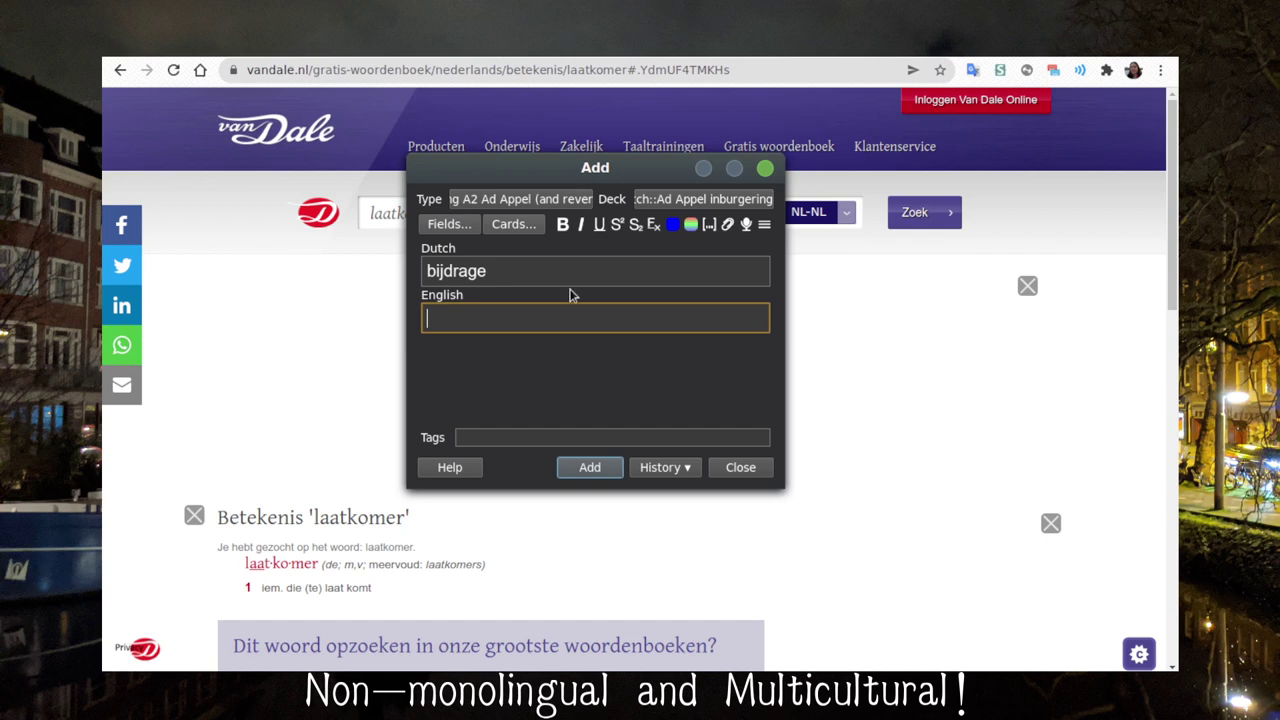
left_click(383, 216)
type("bijdrage")
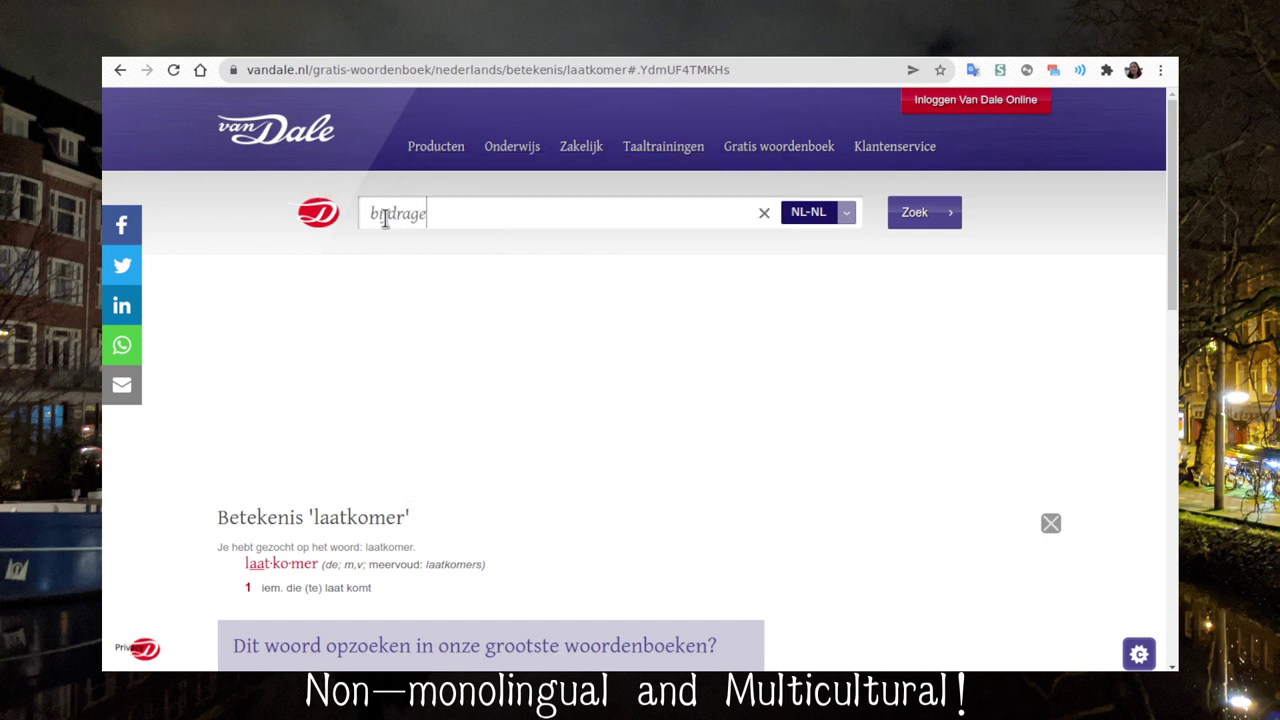
key("Return")
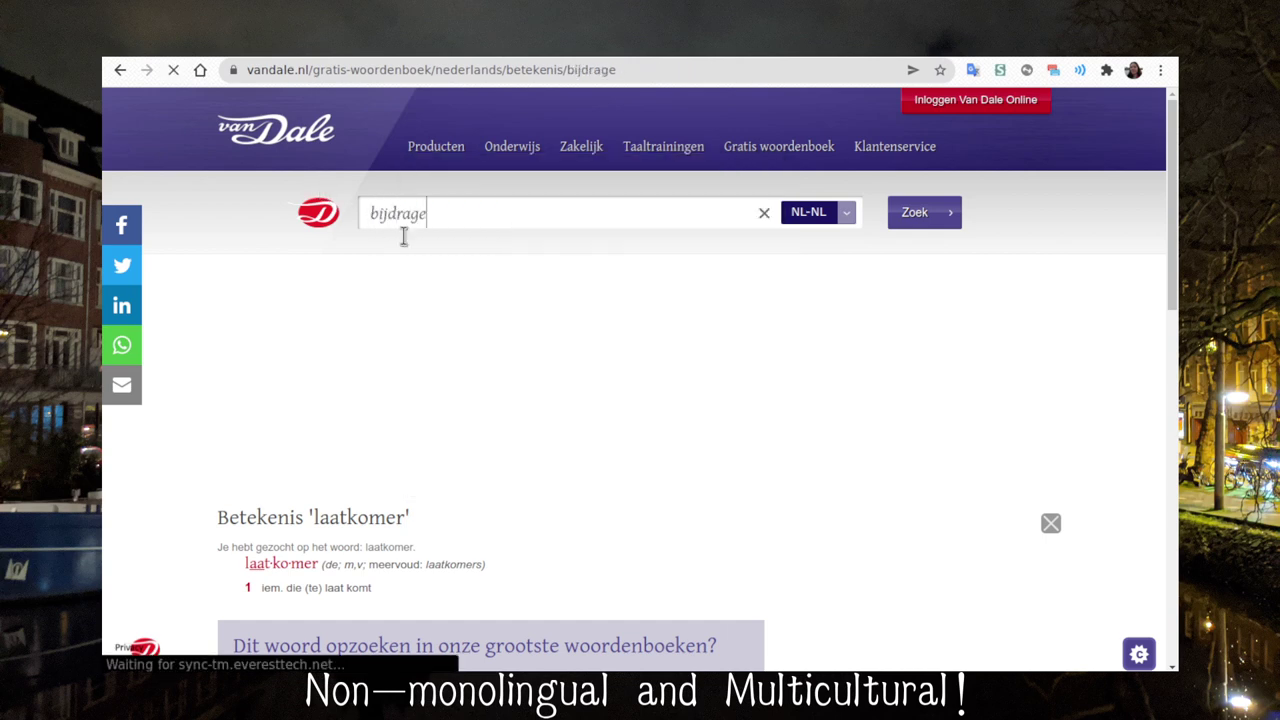
Return to Anki and put the article "de" before "bijdrage" in the note's Dutch word
key("alt+Tab")
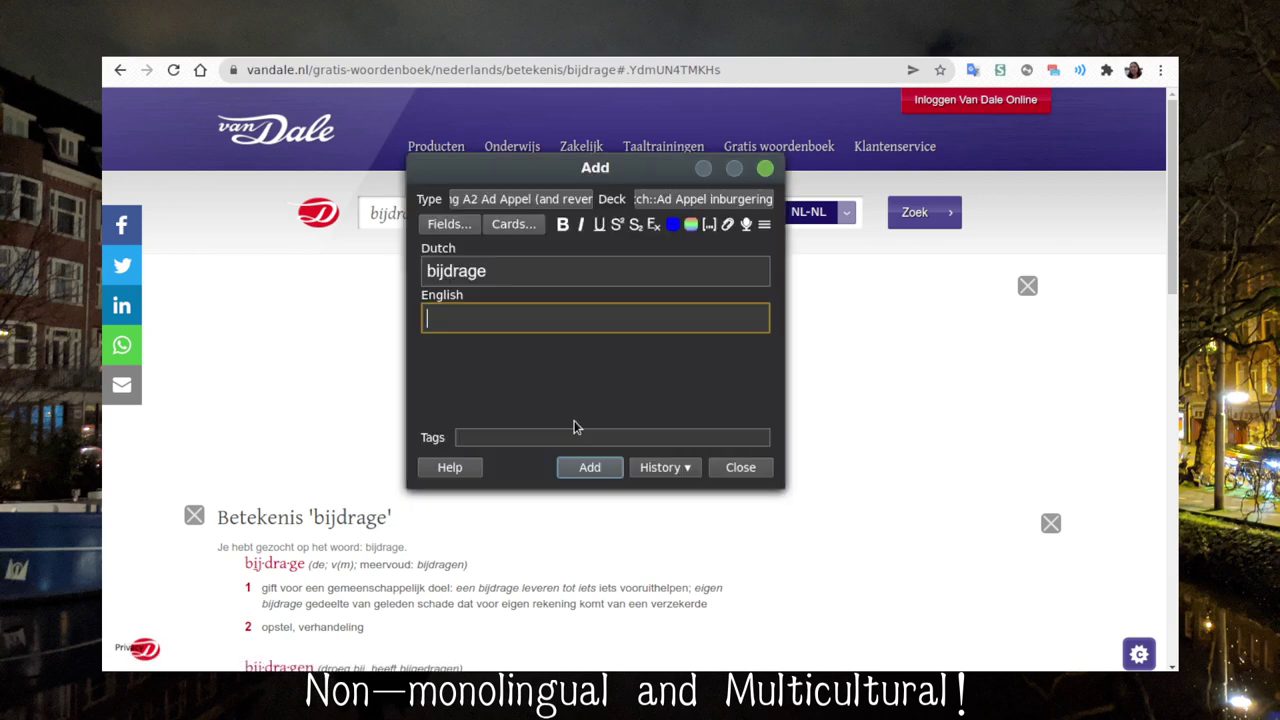
key("shift+Tab")
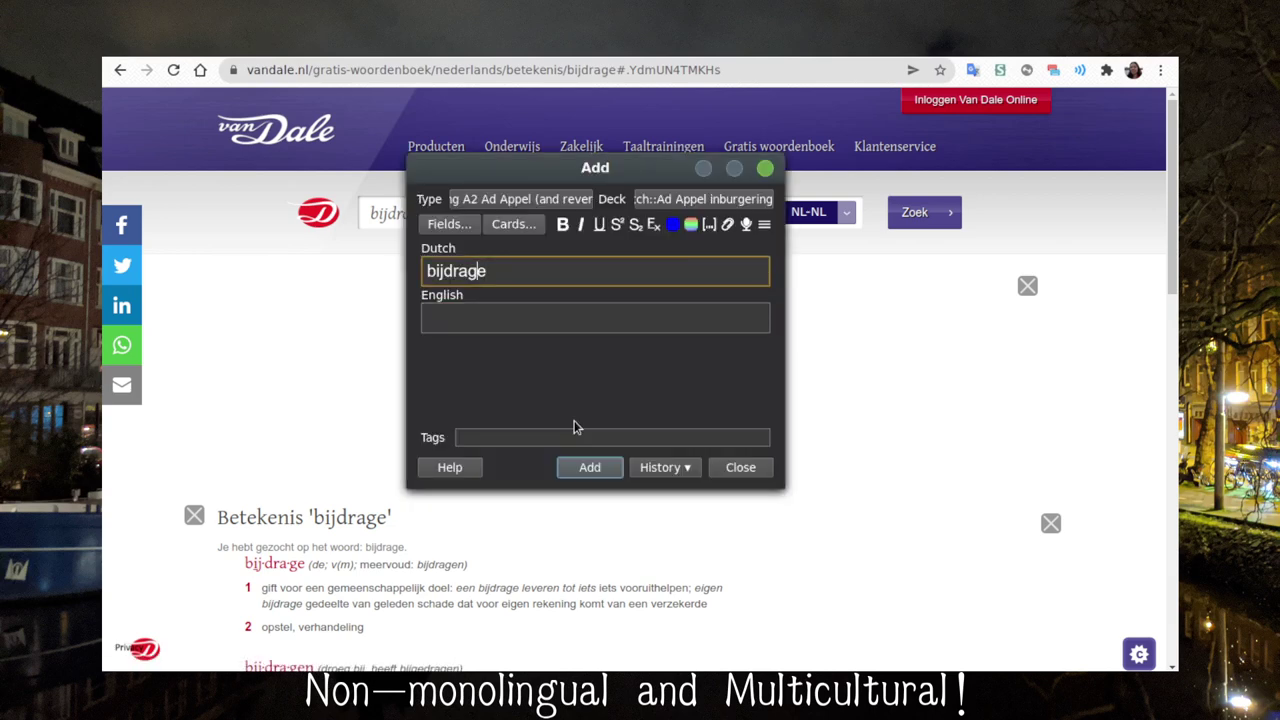
key("Home")
type("de")
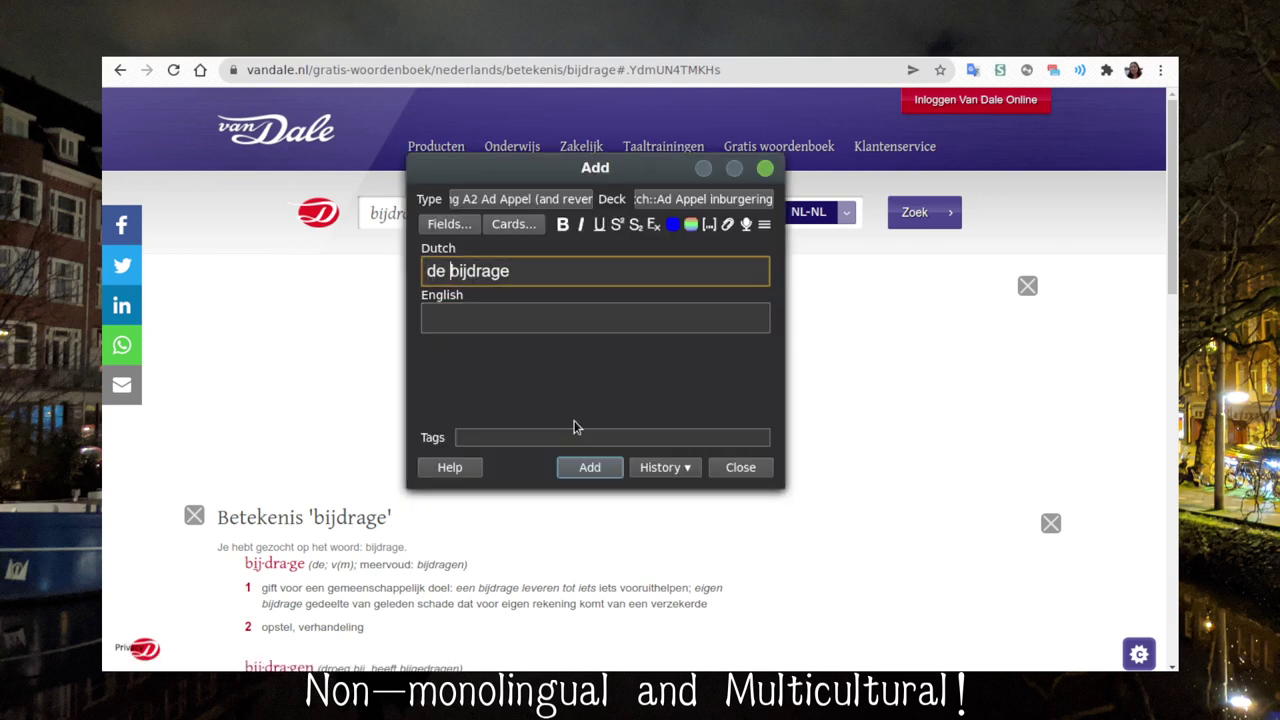
Go back to Van Dale in the browser, read the Dutch entry for "bijdrage" and look the word up in the Dutch–English dictionary
left_click(829, 520)
scroll(829, 520, "down", 2)
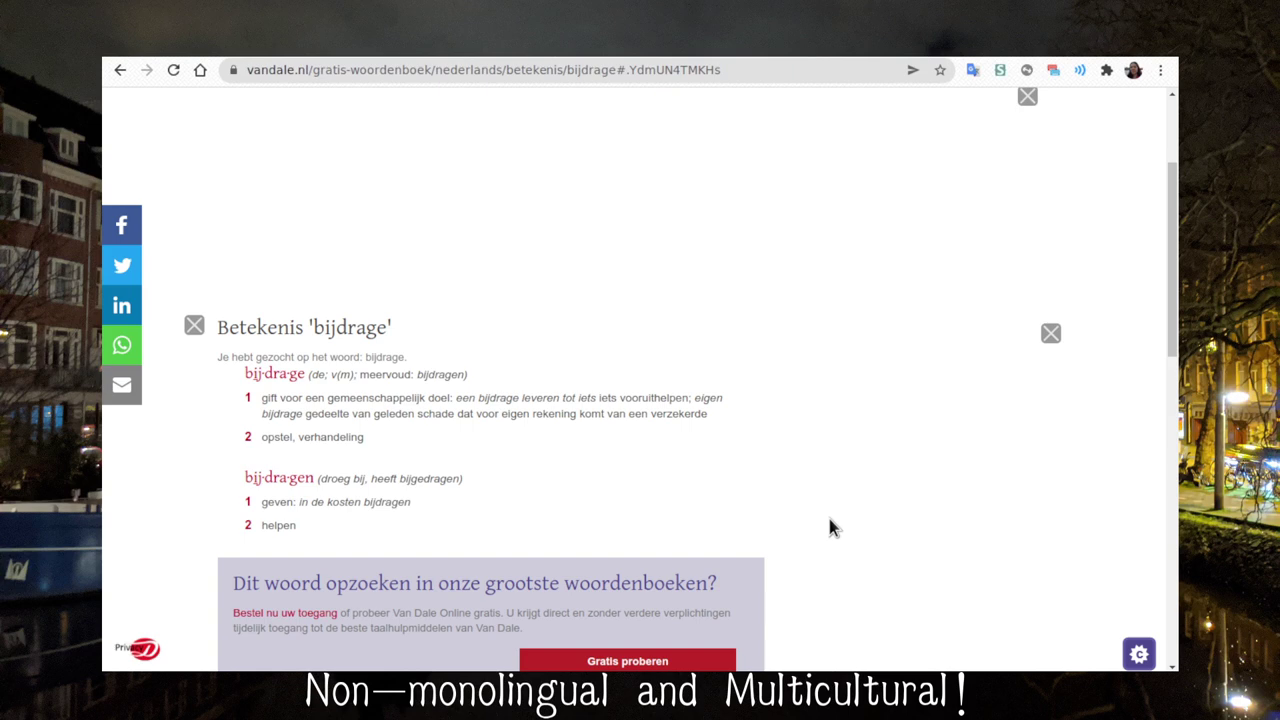
scroll(829, 527, "up", 1)
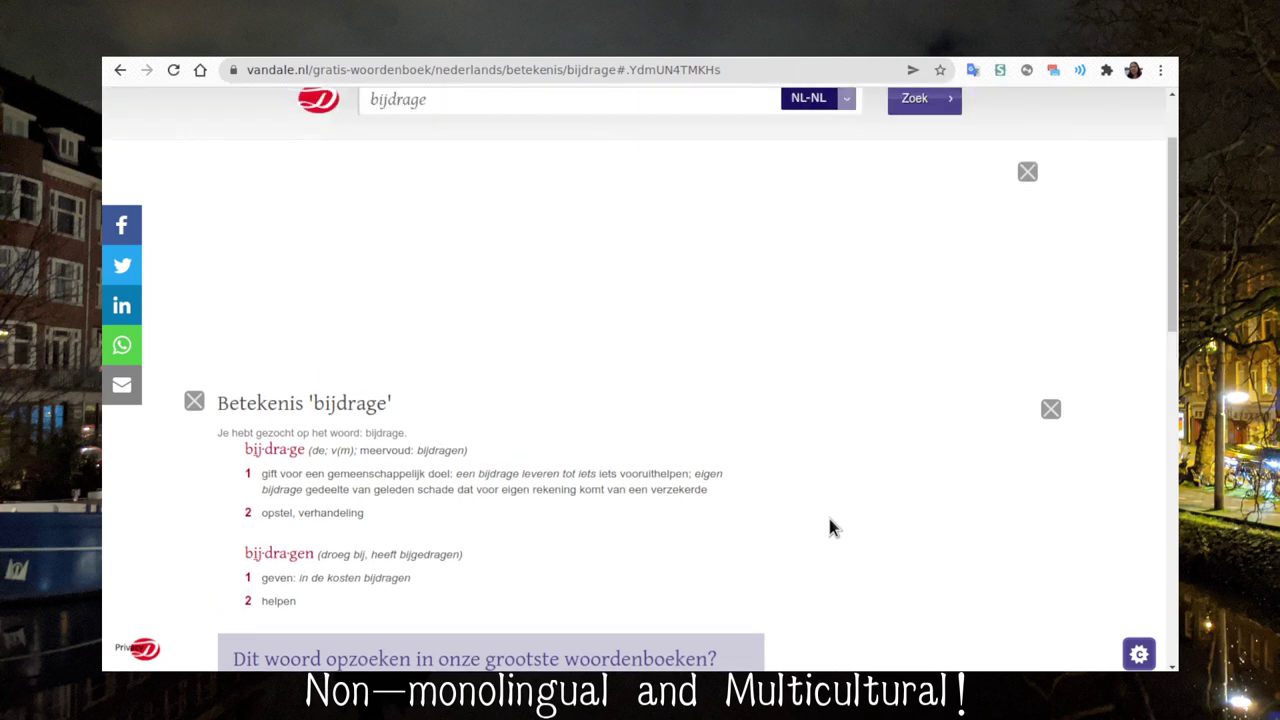
scroll(829, 528, "up", 2)
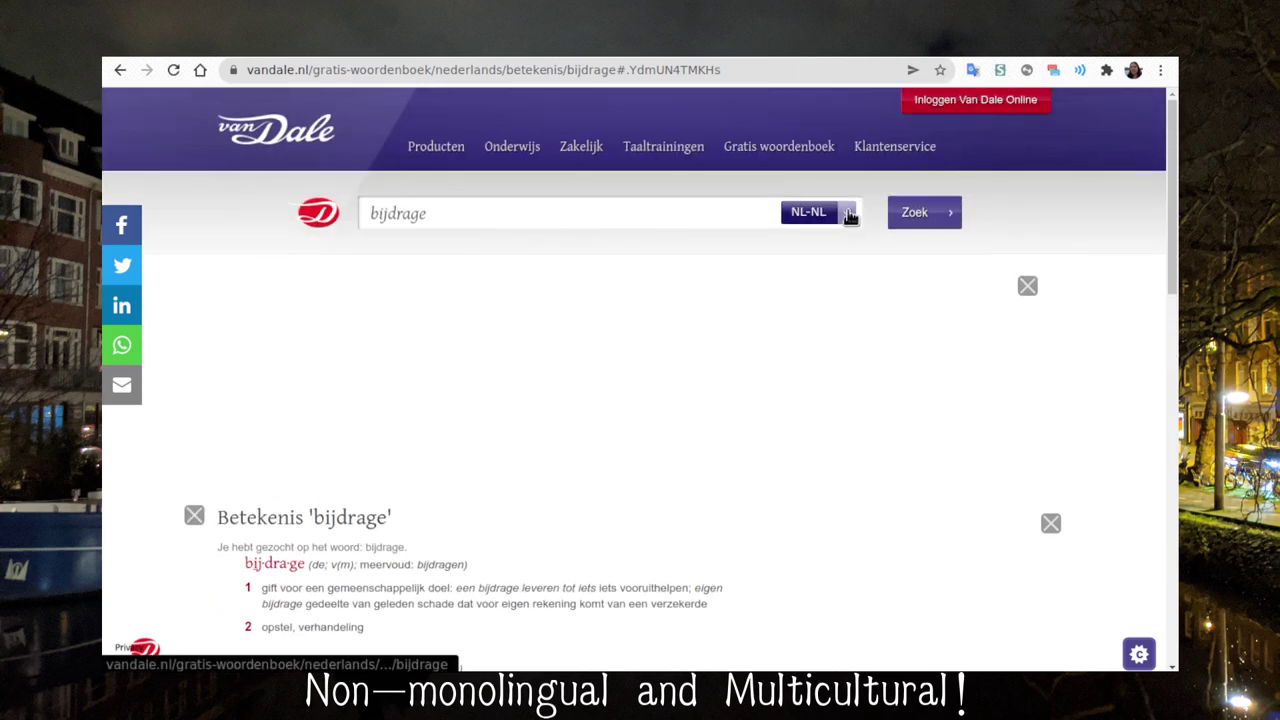
left_click(803, 224)
left_click(748, 239)
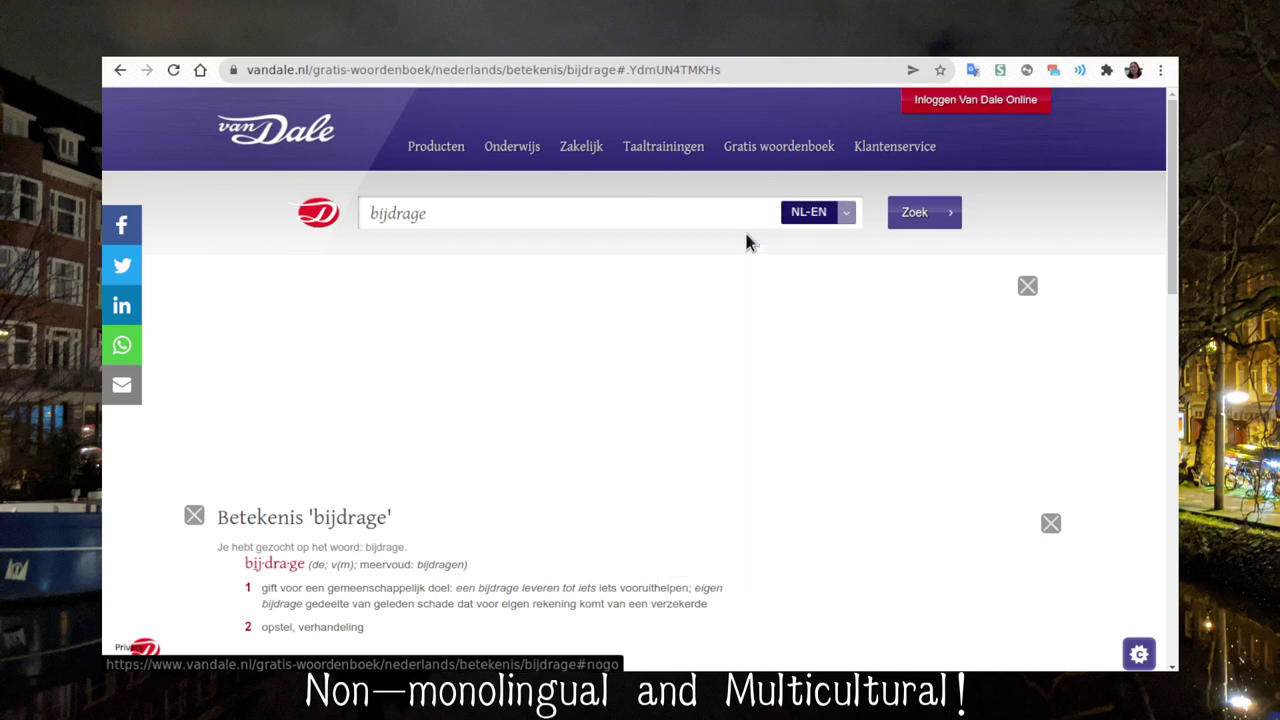
left_click(922, 213)
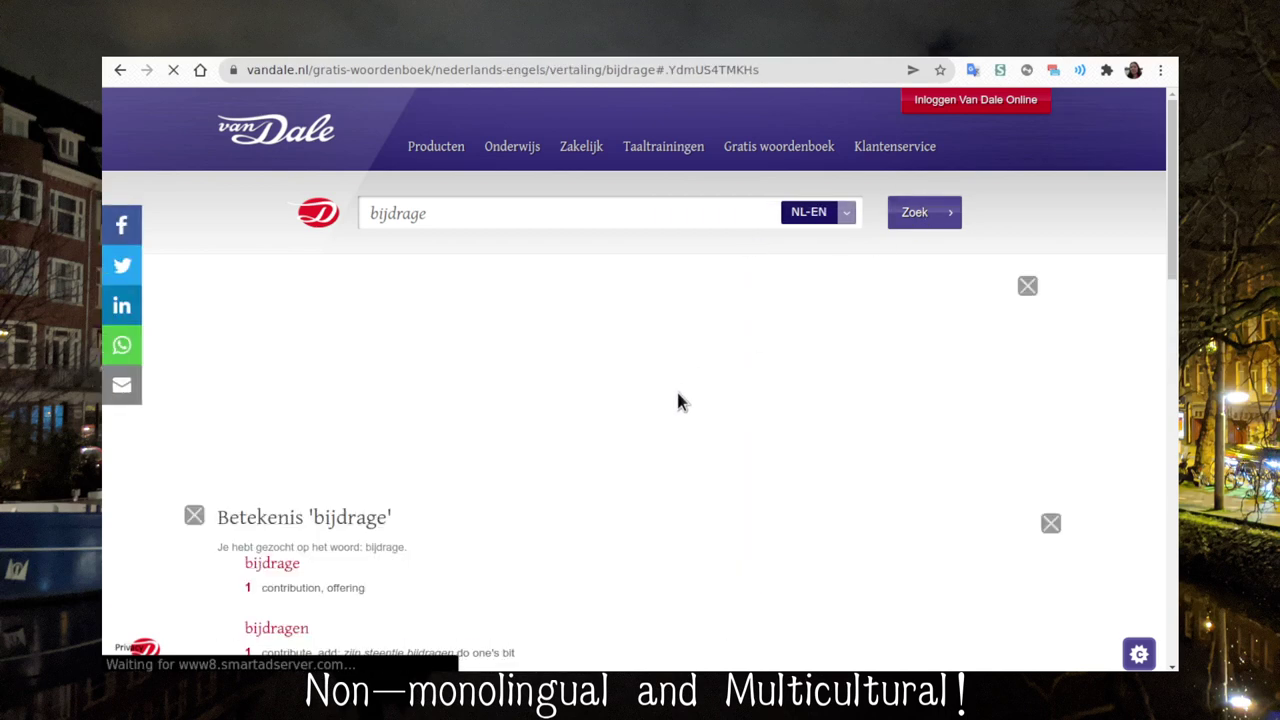
scroll(677, 401, "down", 3)
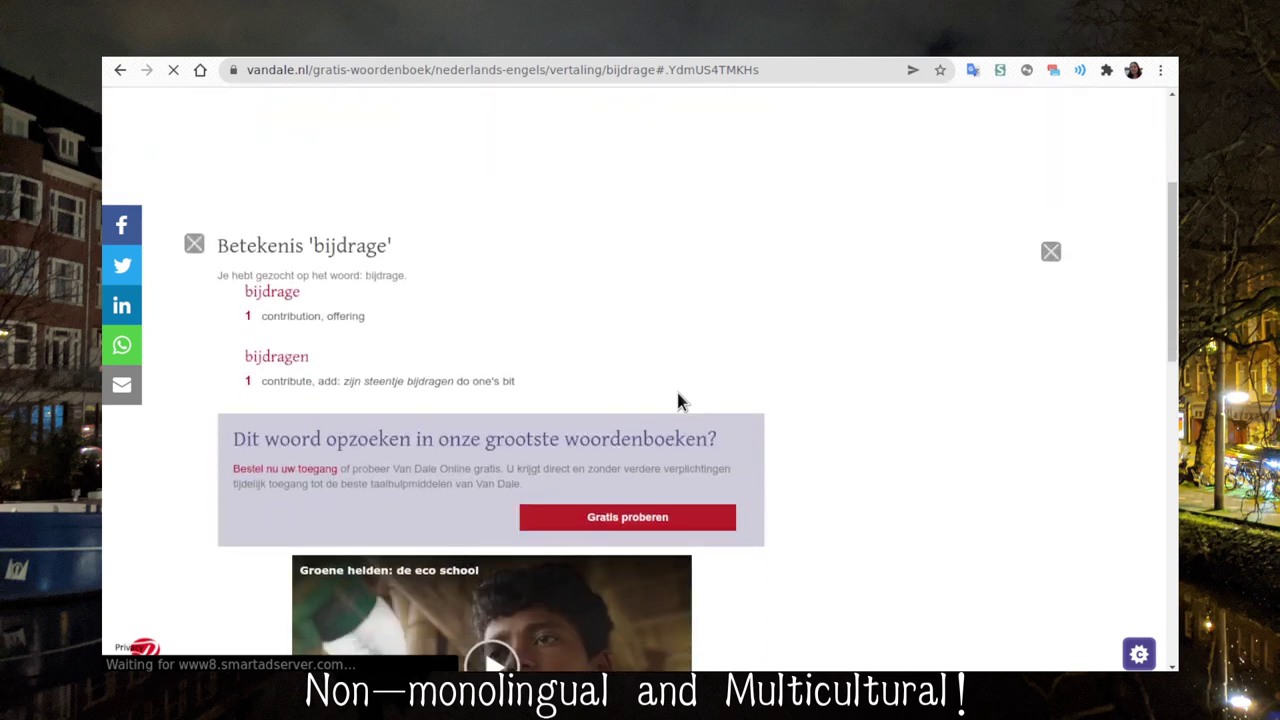
Return to Anki, enter "the contribution, offering" as the English meaning of "de bijdrage" and add the note
key("ctrl+shift+a")
left_click(644, 311)
type("the contribution, offering")
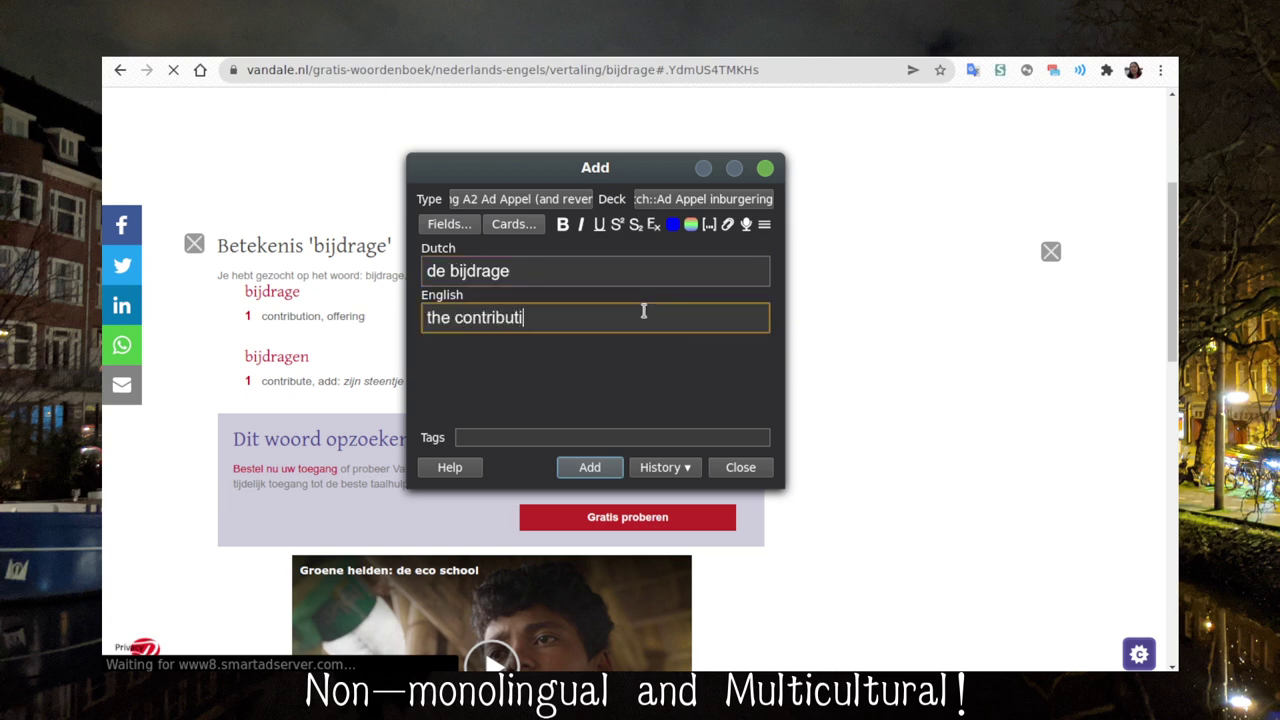
key("ctrl+Return")
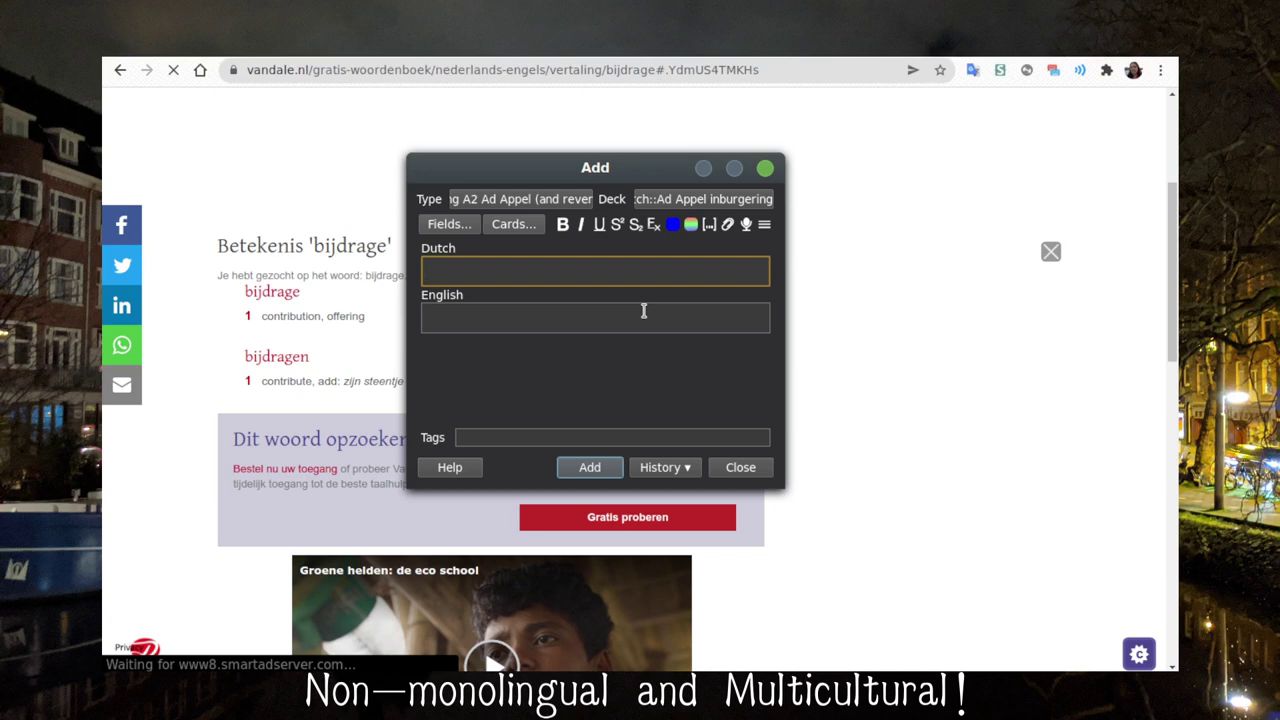
Enter "zakgeld" as the Dutch word of the new note and translate it with the browser's Google Translate extension
type("zakgeld")
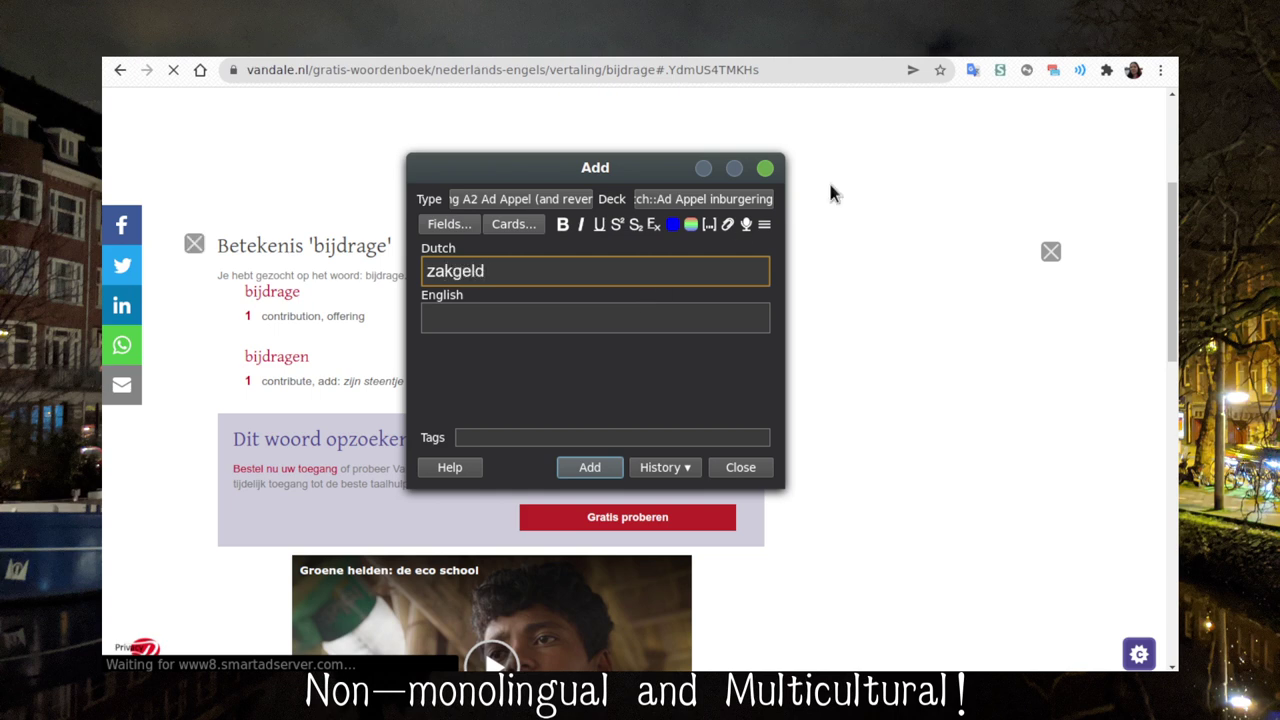
left_click(969, 72)
type("zakgeld")
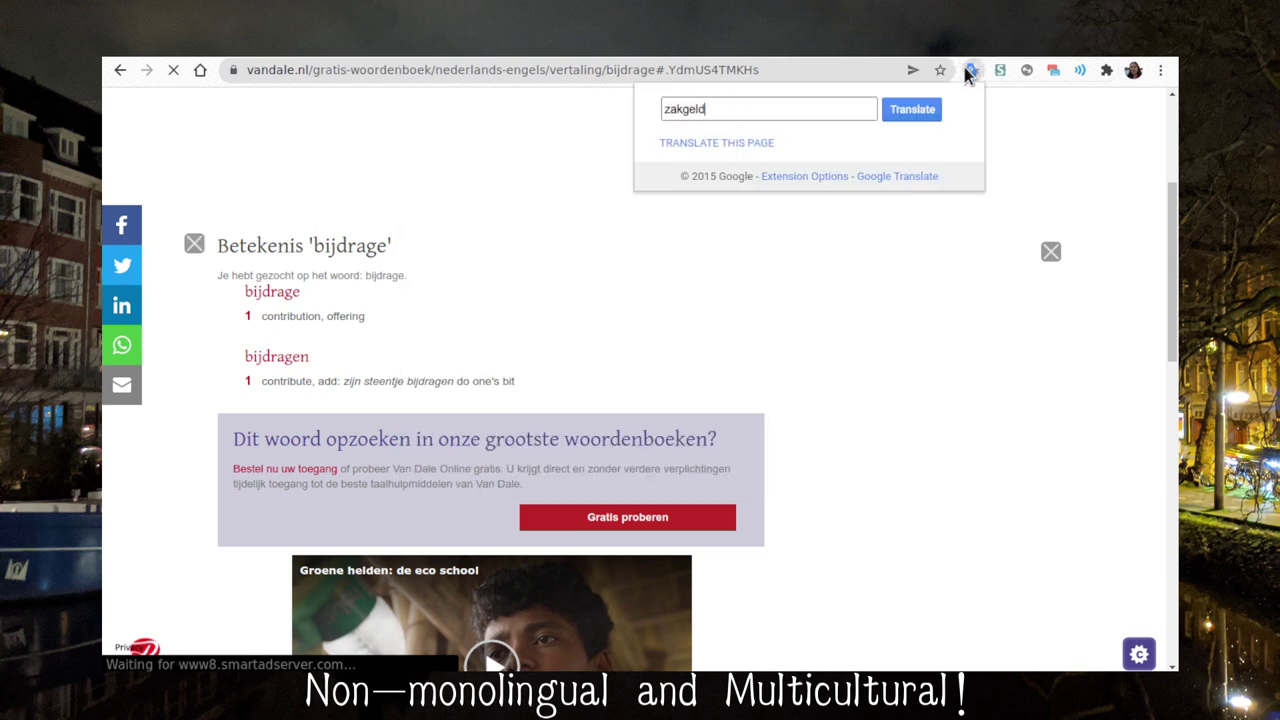
key("Return")
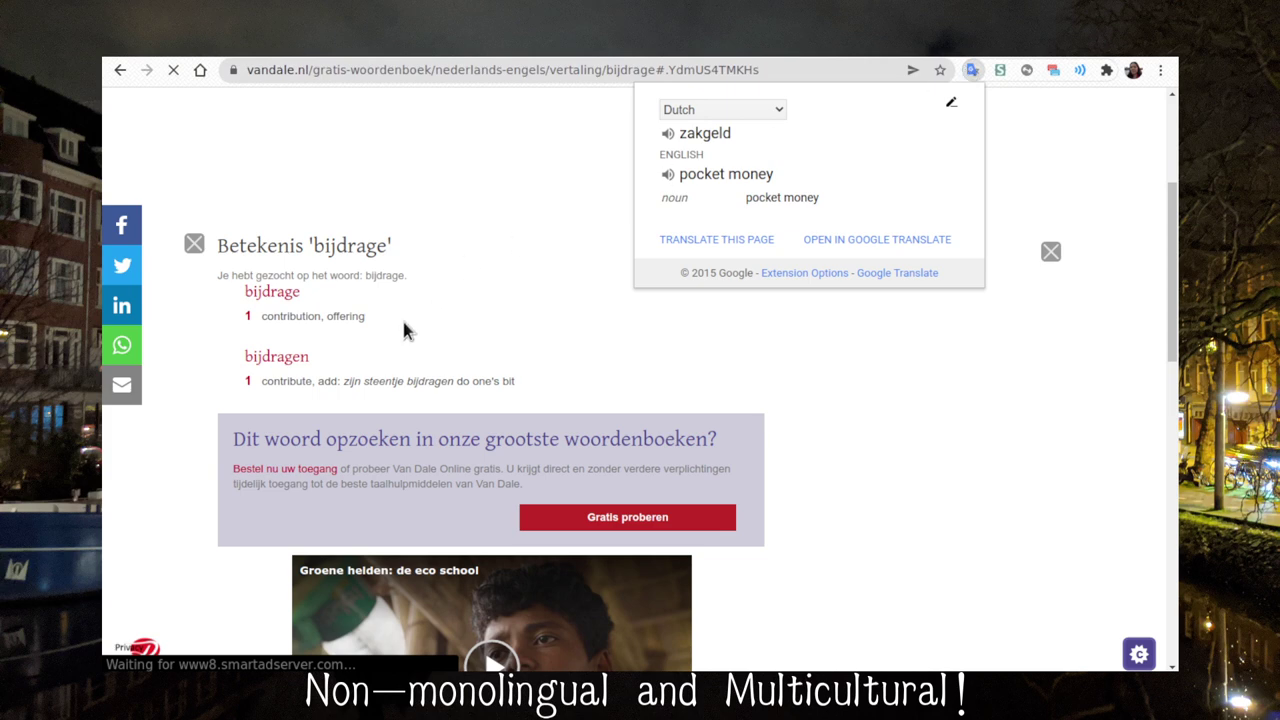
Look up "zakgeld" in Van Dale with the dictionary set back to Dutch only (NL-NL)
left_click(489, 323)
scroll(490, 323, "up", 3)
left_click(481, 211)
type("zakgeld")
left_click(846, 214)
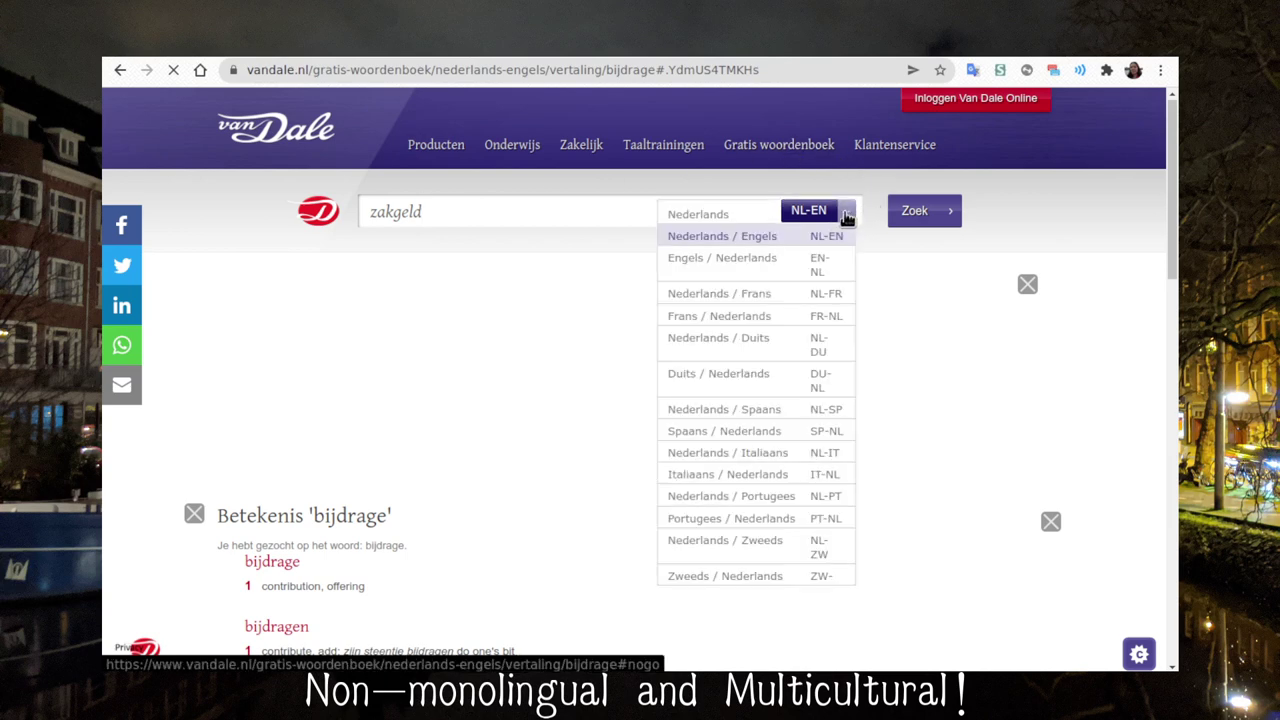
left_click(728, 214)
left_click(920, 214)
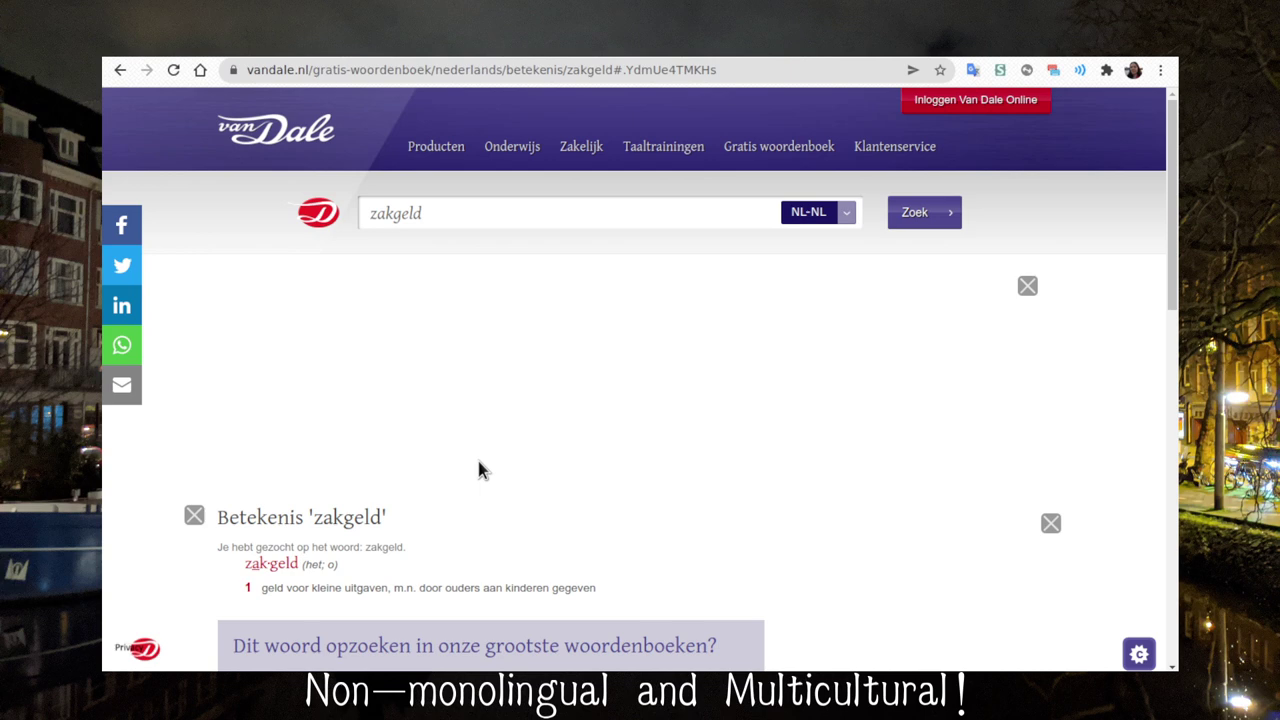
scroll(590, 462, "down", 2)
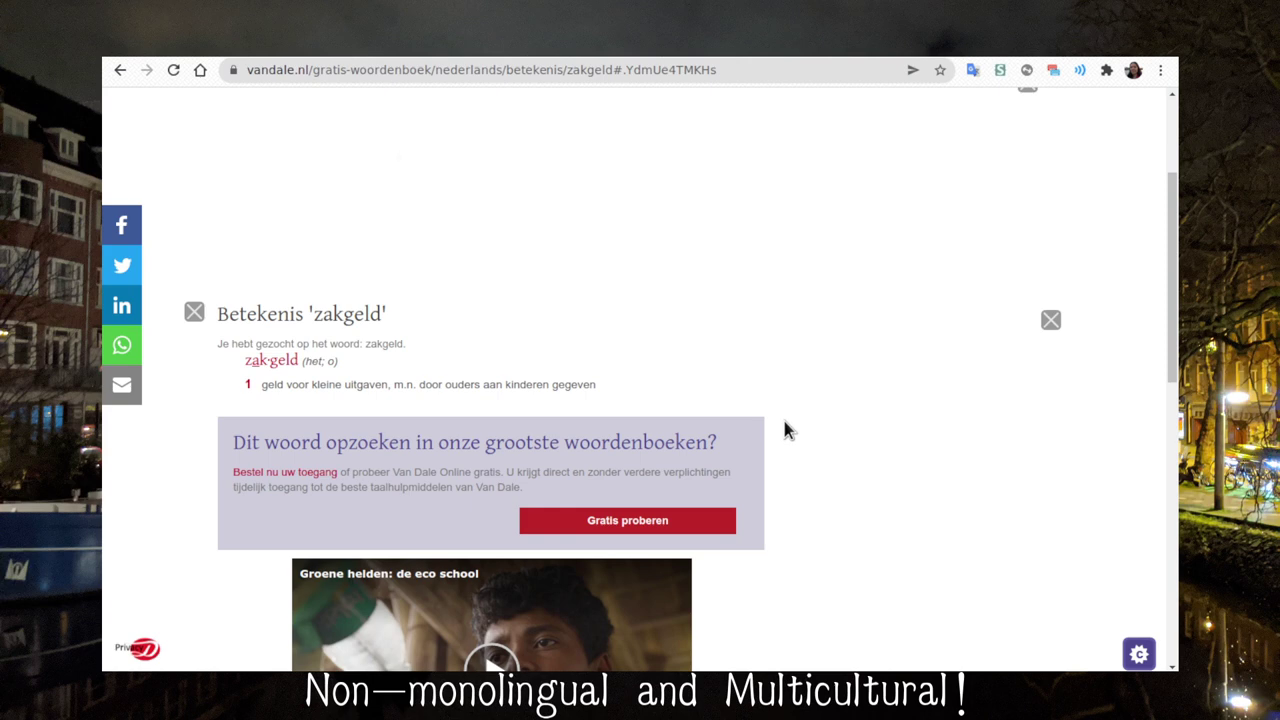
Return to Anki, enter "the pocket money, petty cash" as the English meaning and put "het" before "zakgeld"
key("ctrl+shift+a")
key("Tab")
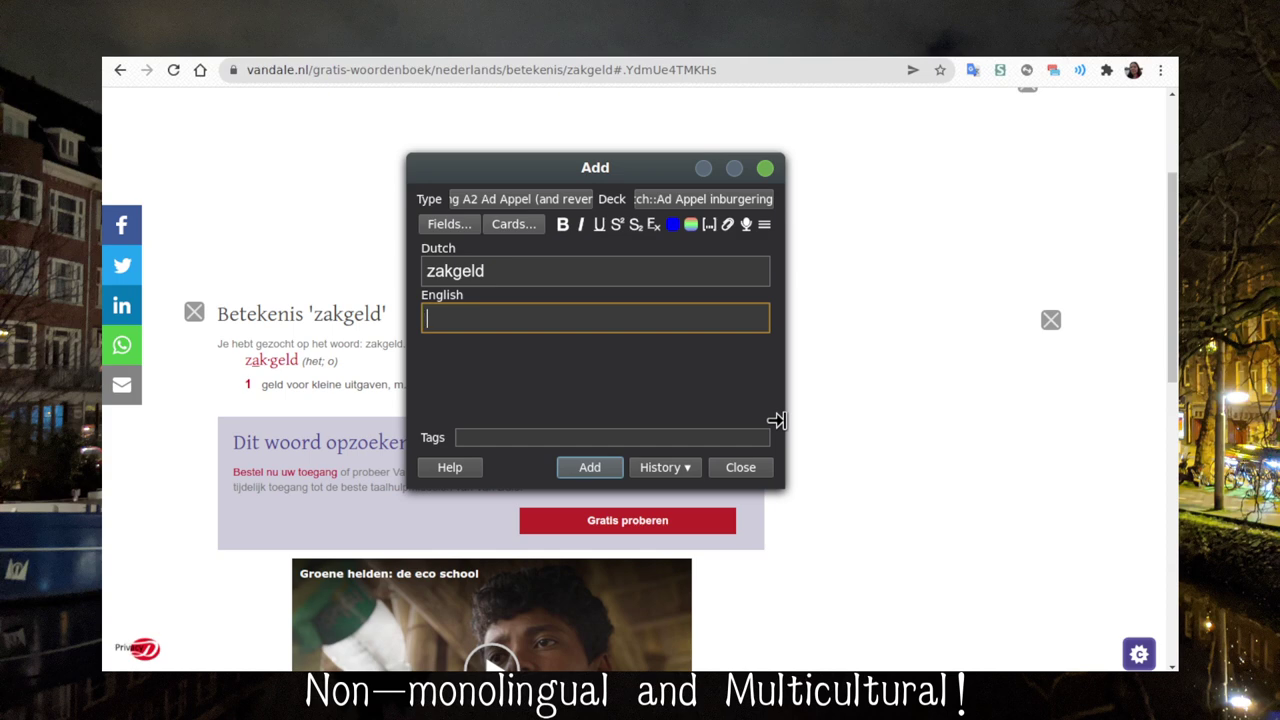
type("pocket money")
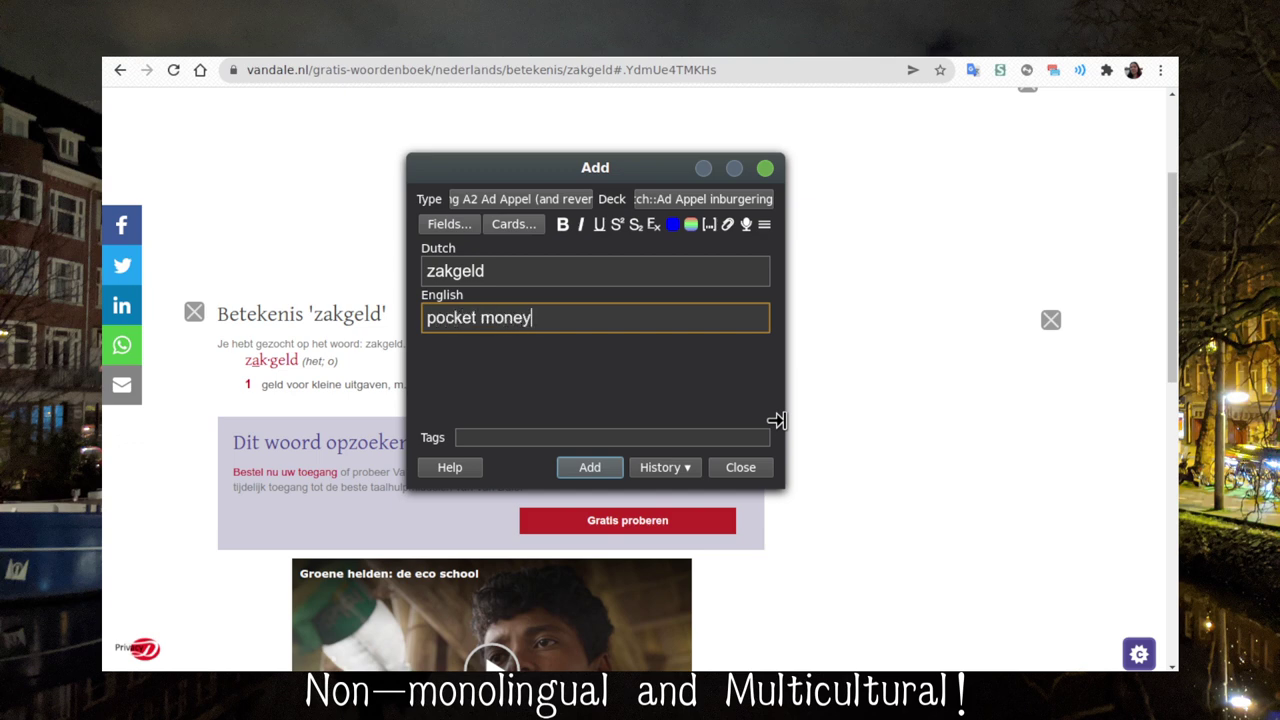
type(", petty cash")
key("ctrl+Left")
key("Home")
type("the")
key("shift+Tab")
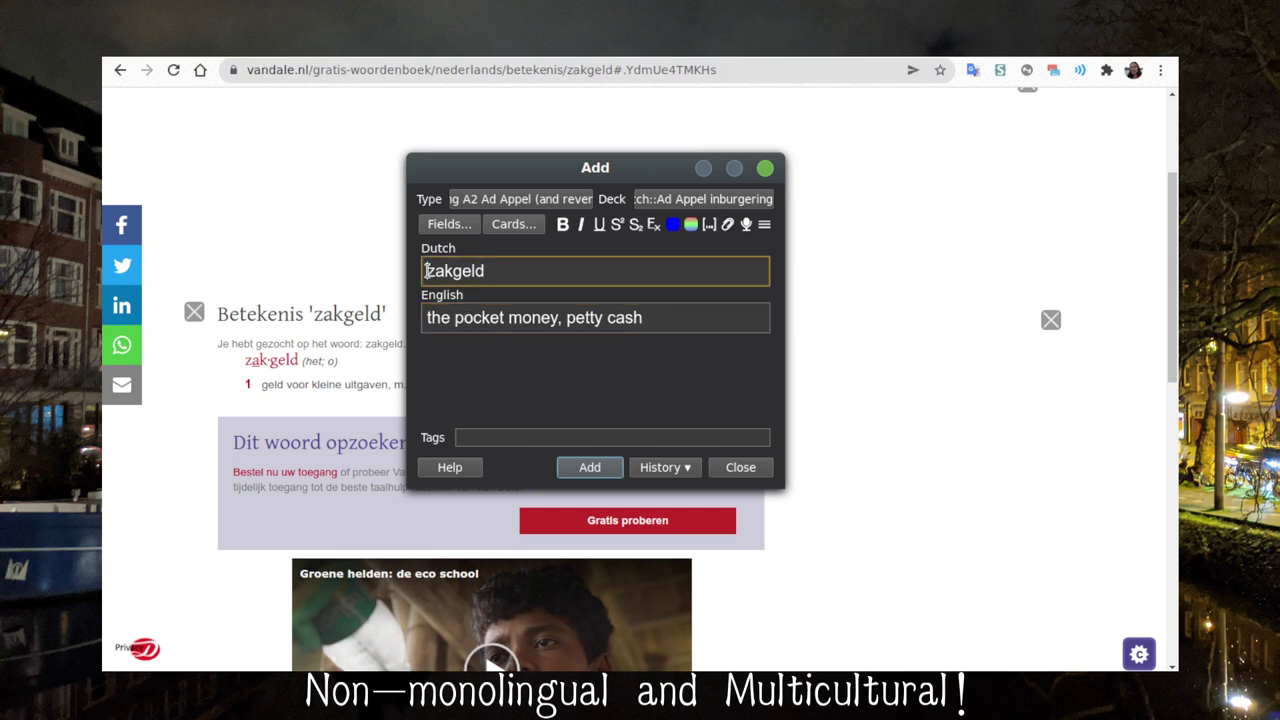
type("de")
key("BackSpace")
key("BackSpace")
type("het")
Switch to the browser and translate "petty cash" into Dutch on the full Google Translate site
left_click(913, 258)
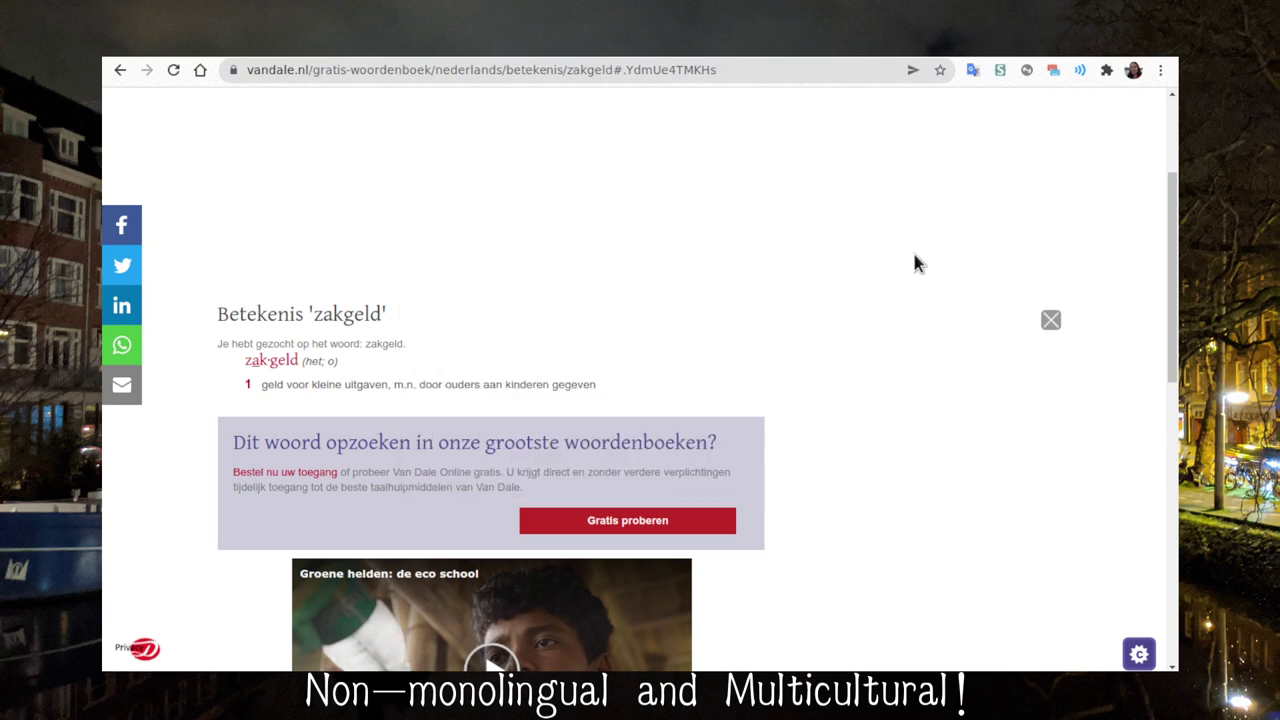
left_click(972, 71)
type("petty cash")
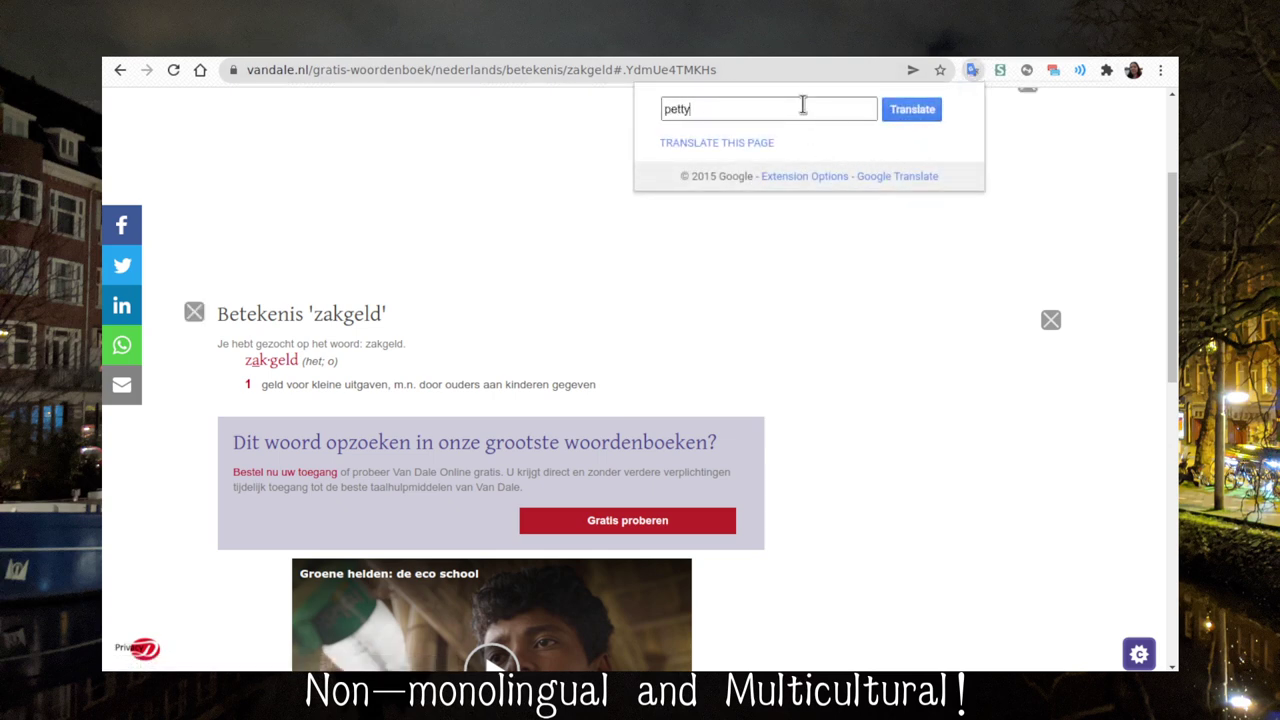
key("Return")
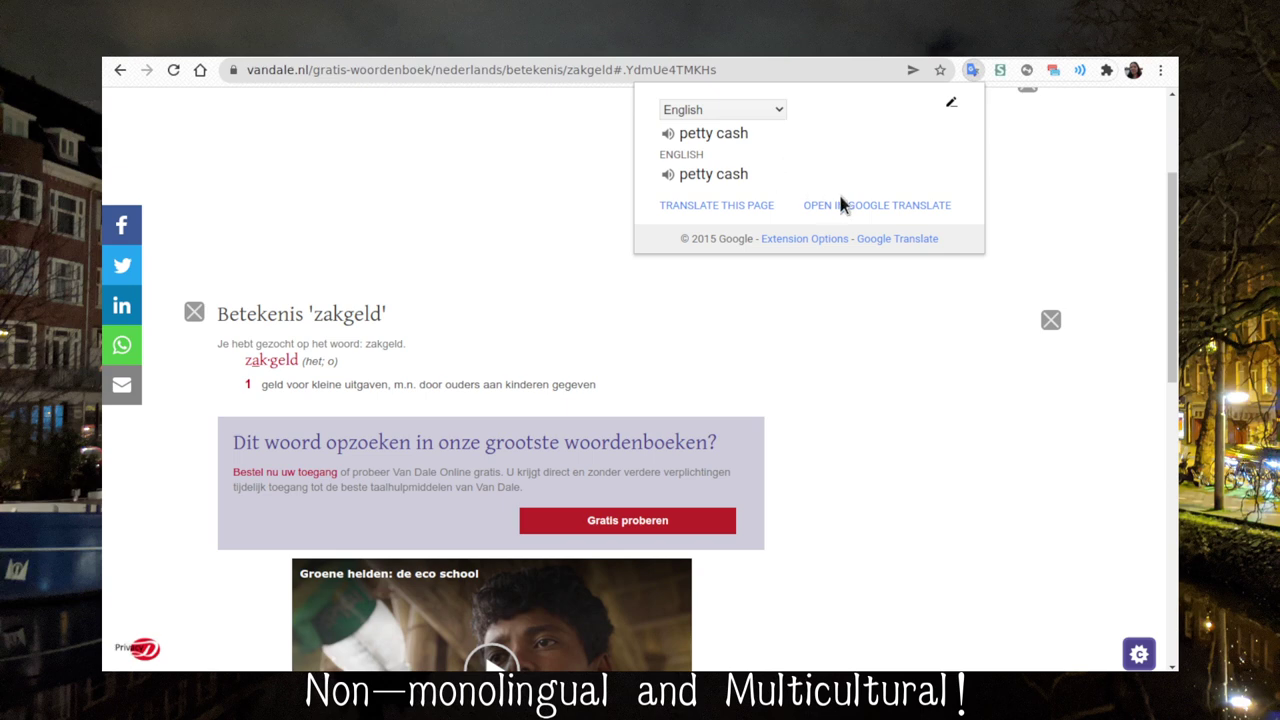
left_click(858, 205)
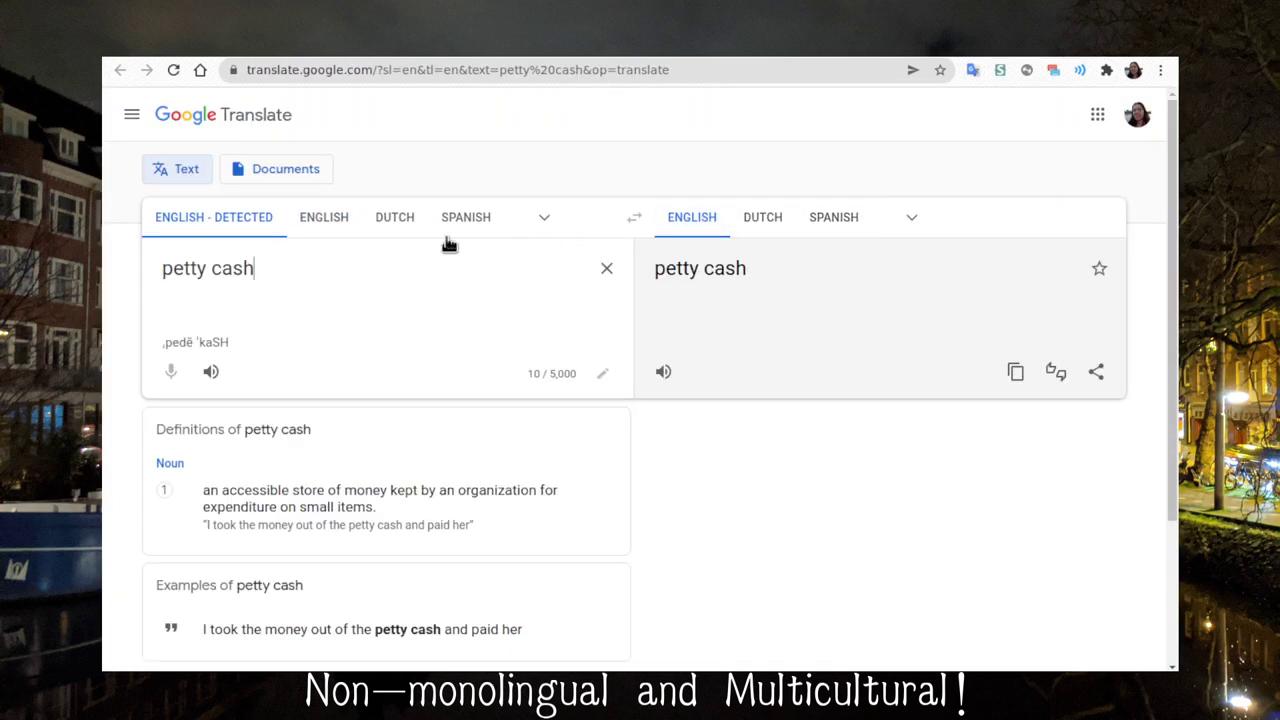
left_click(768, 222)
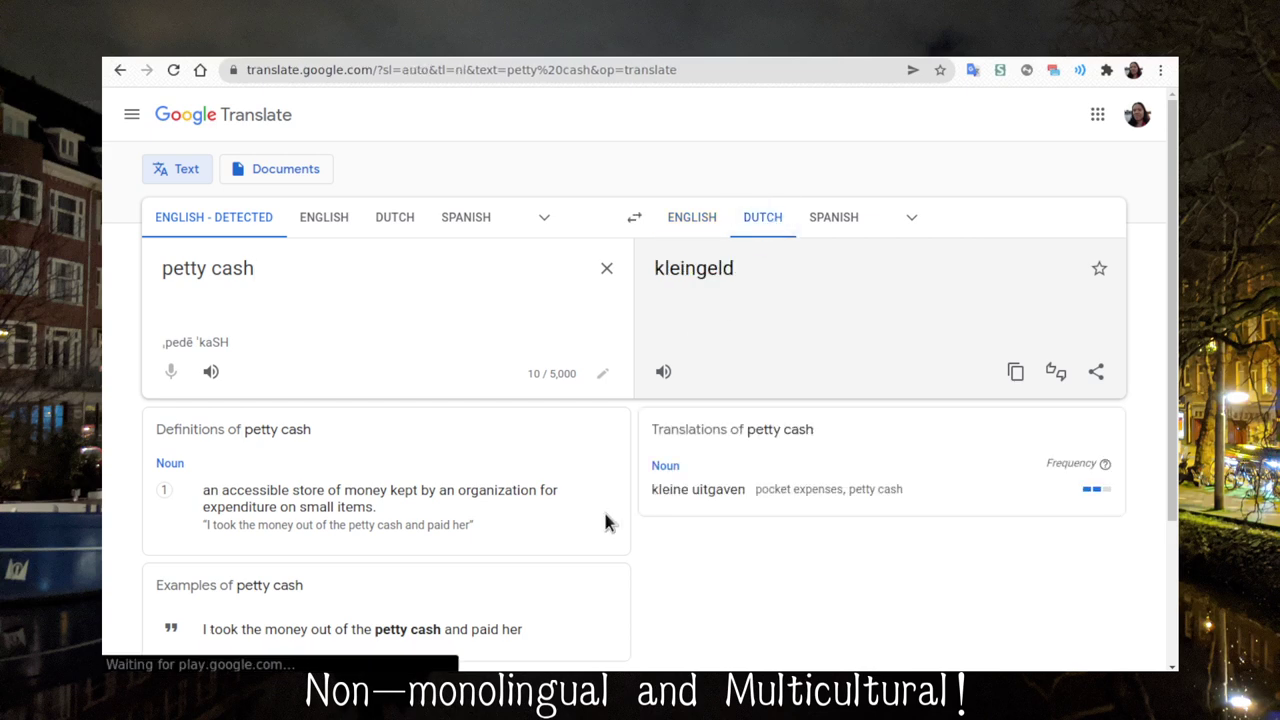
scroll(621, 546, "down", 1)
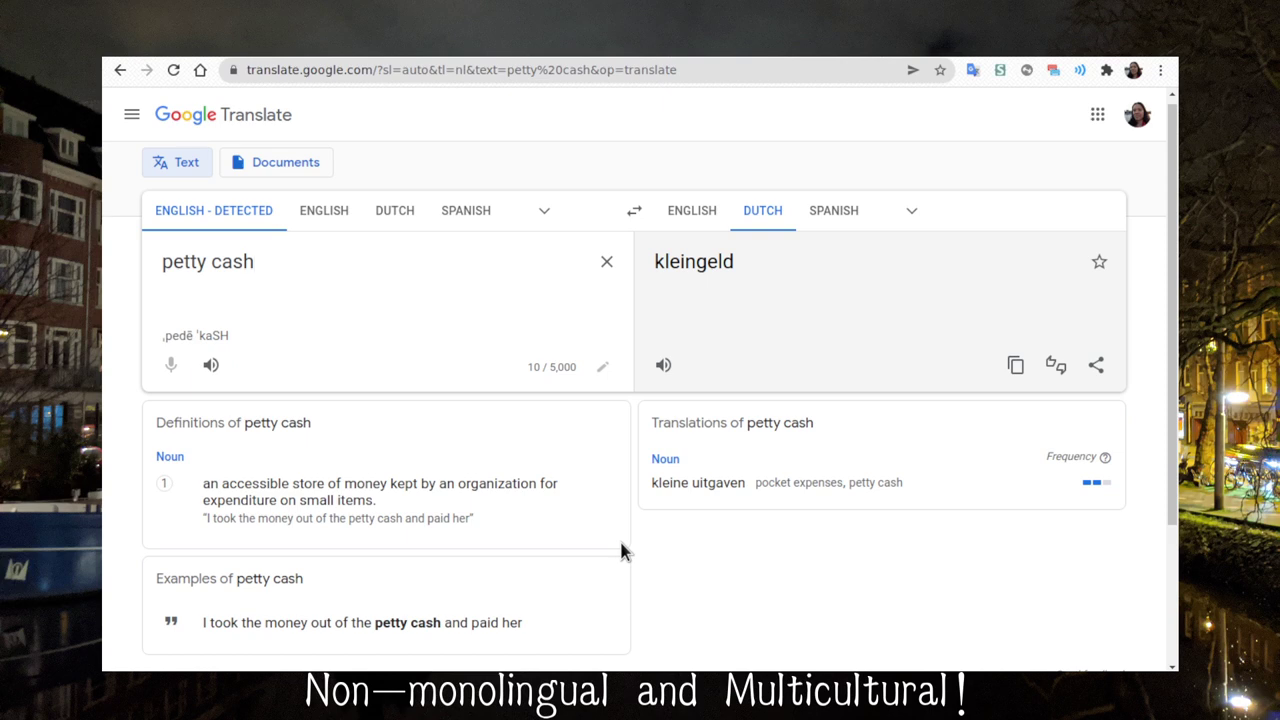
Return to Anki, remove ", petty cash" from the English meaning of "het zakgeld" and add the note
key("alt+Tab")
double_click(666, 318)
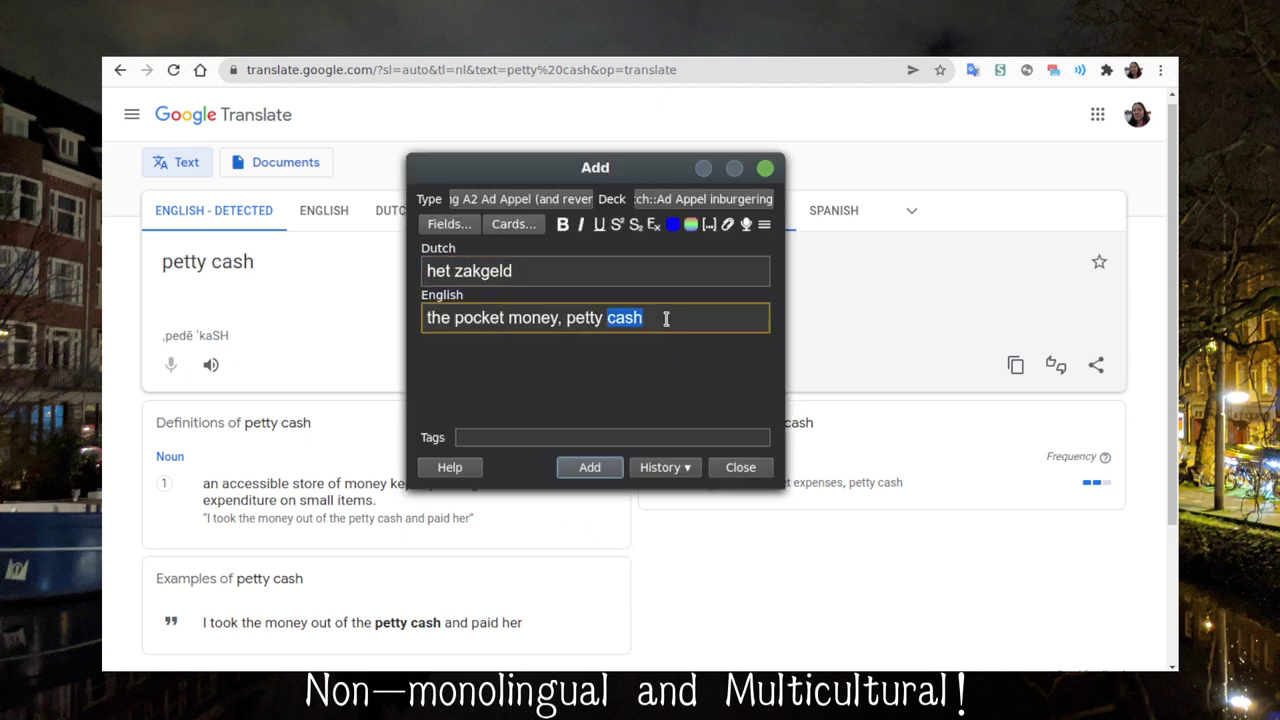
key("BackSpace")
key("BackSpace")
key("BackSpace")
key("BackSpace")
key("BackSpace")
key("BackSpace")
key("BackSpace")
key("BackSpace")
key("BackSpace")
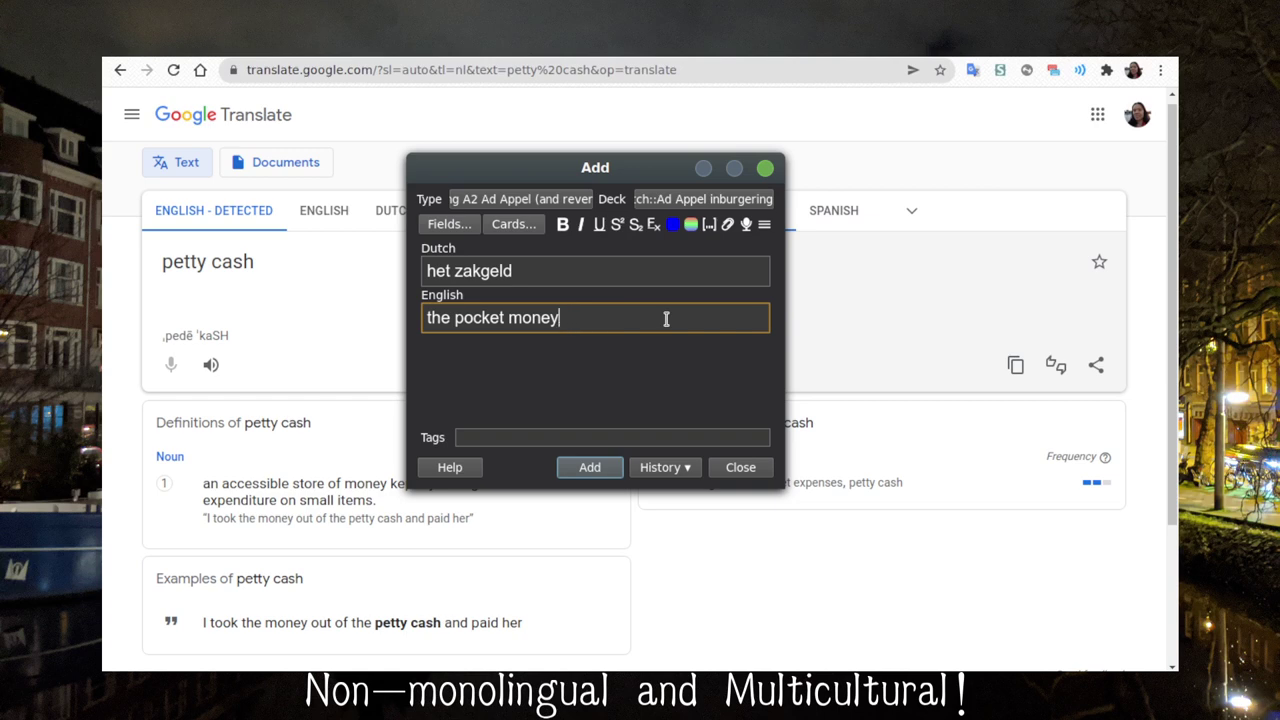
key("ctrl+Return")
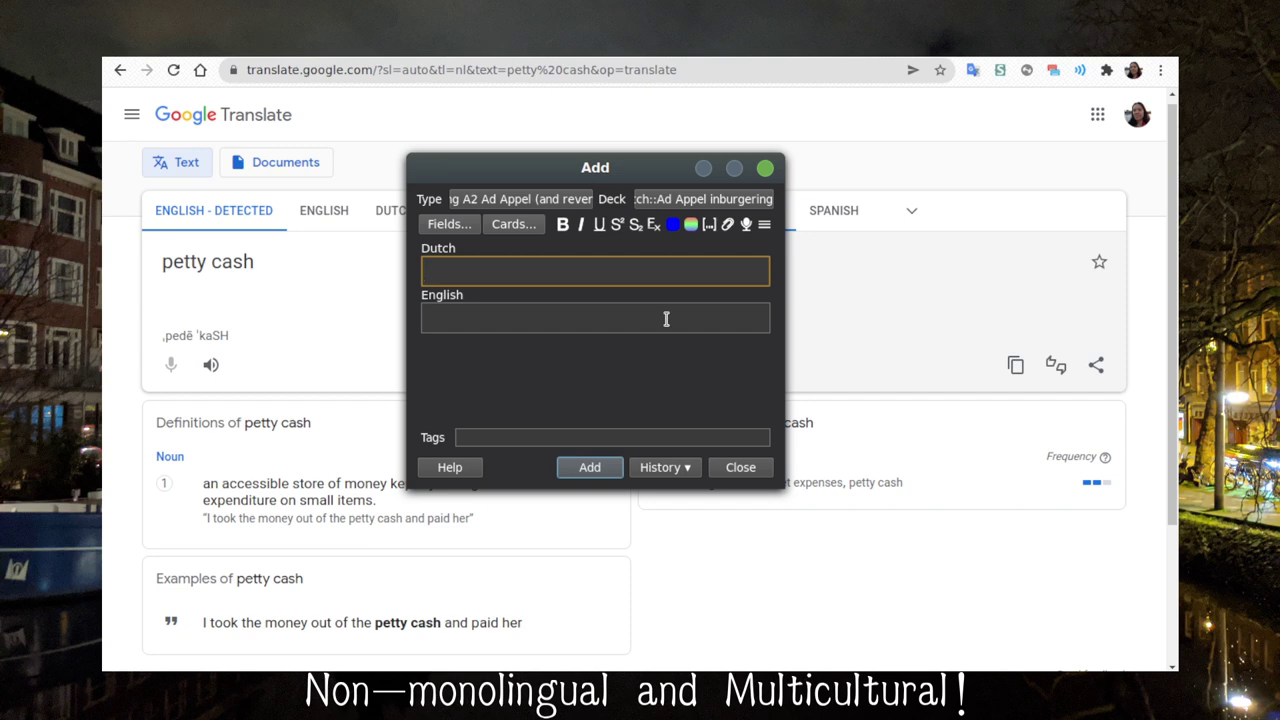
Add a note with "verboden" as the Dutch word and "forbidden" as its English meaning, and close the note entry window
type("verboden")
key("Tab")
type("forbidden")
key("Tab")
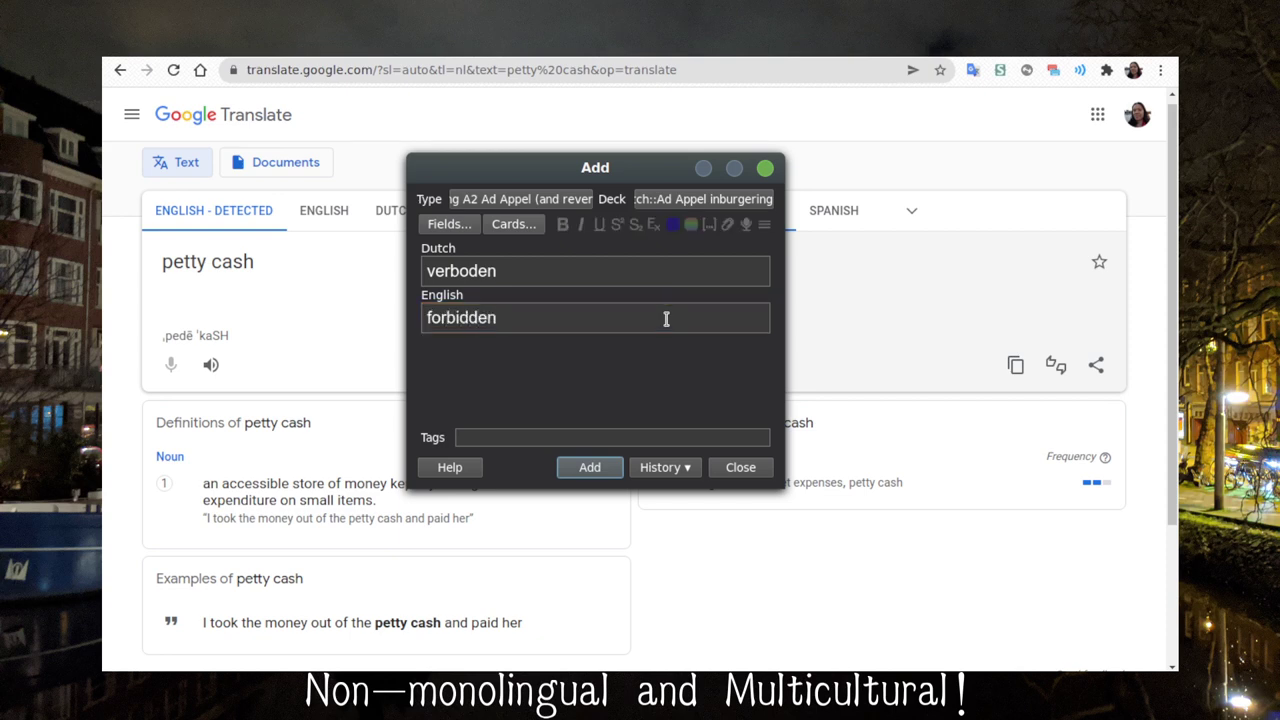
key("ctrl+Return")
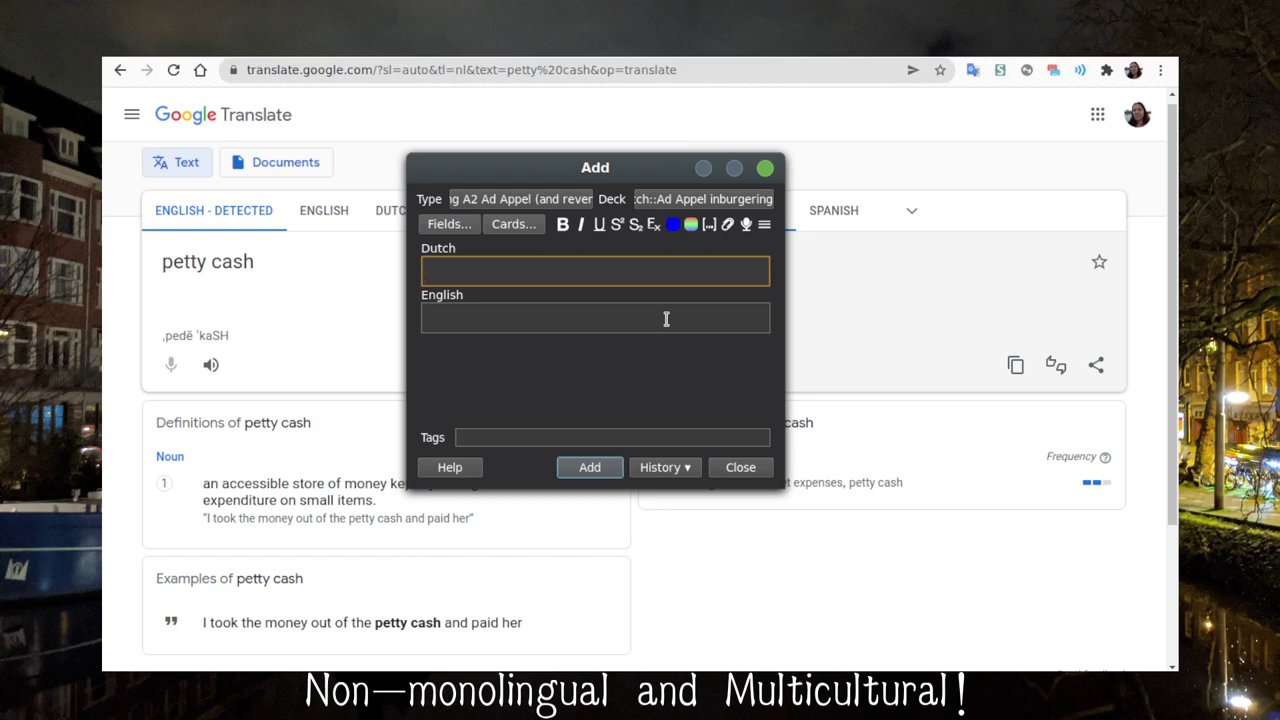
left_click(741, 467)
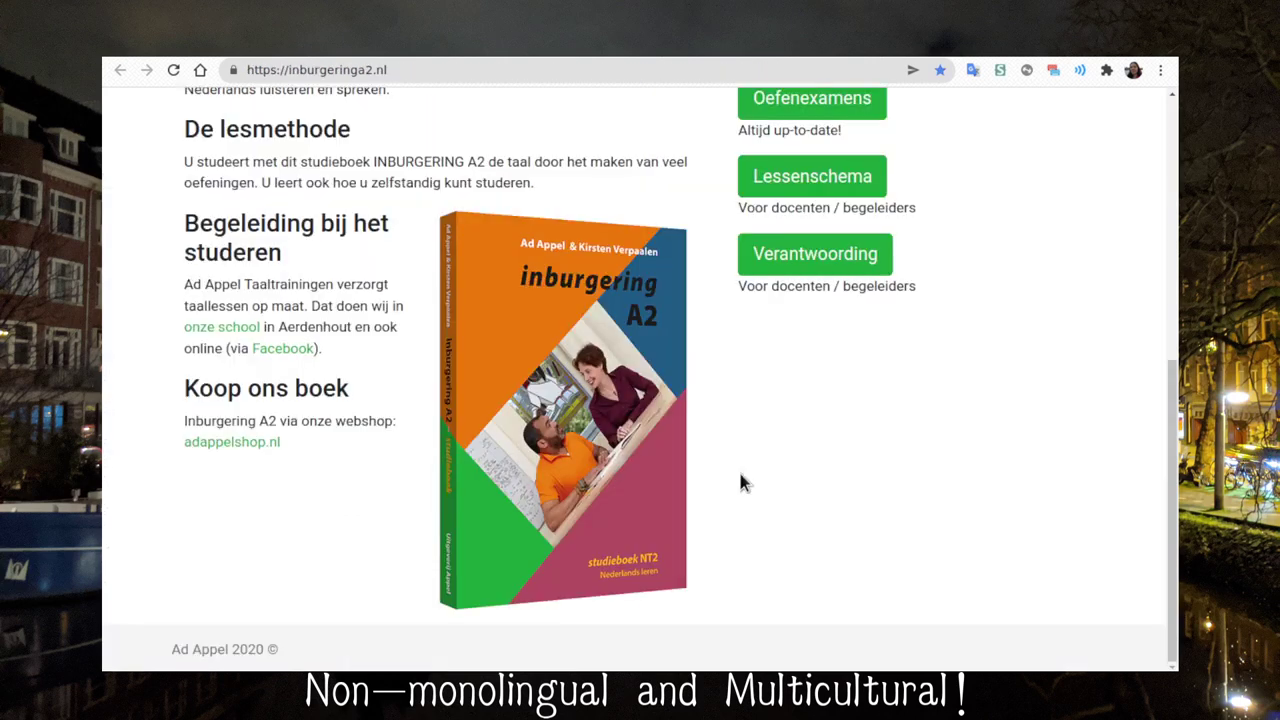
Switch to Anki to sync the collection and return to the course website in the browser
key("alt+Tab")
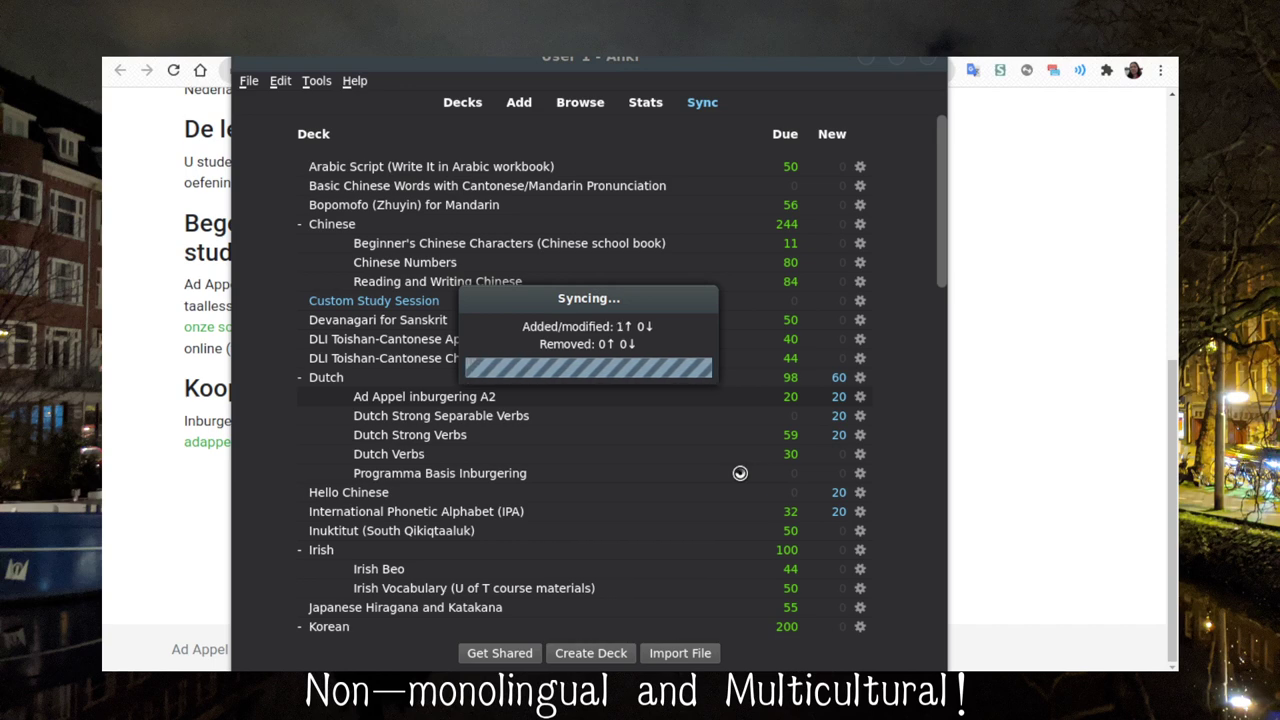
key("alt+Tab")
key("alt+Tab")
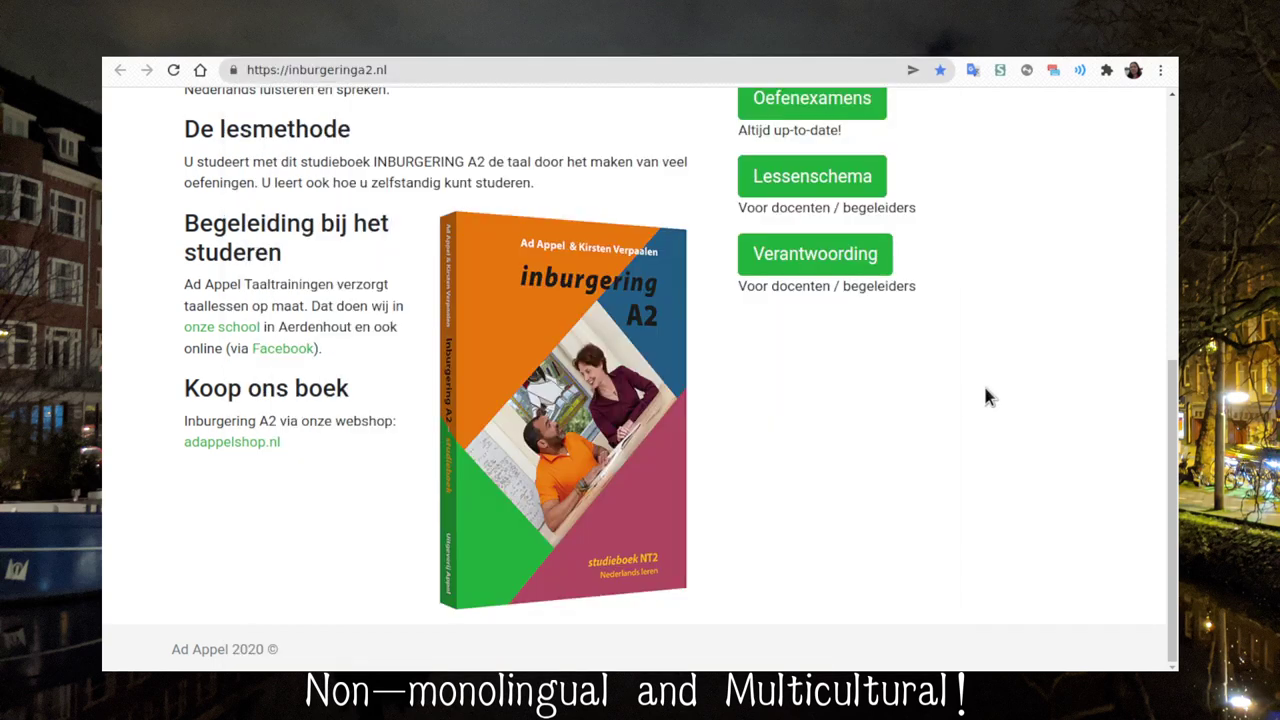
In the Google Docs course document, record the answers "A-D-A" on a new line below "B-C-B" under Leesvaardigheid
key("Return")
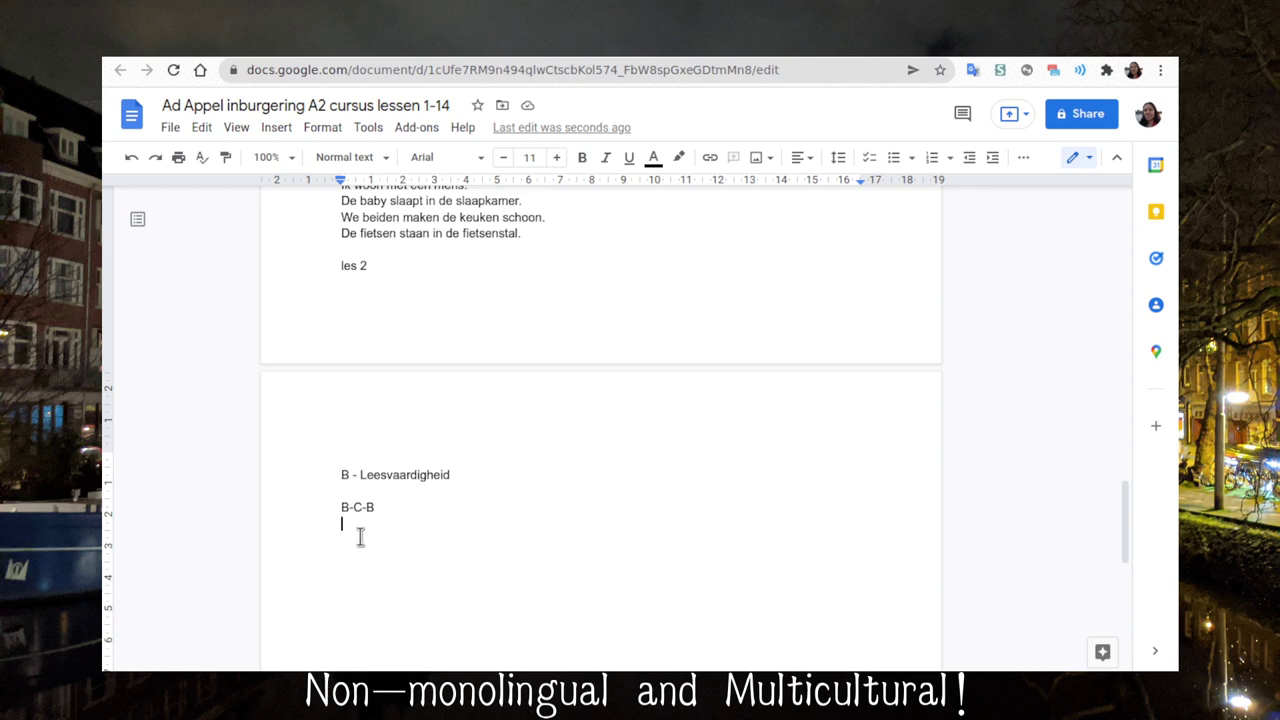
type("A-D-A")
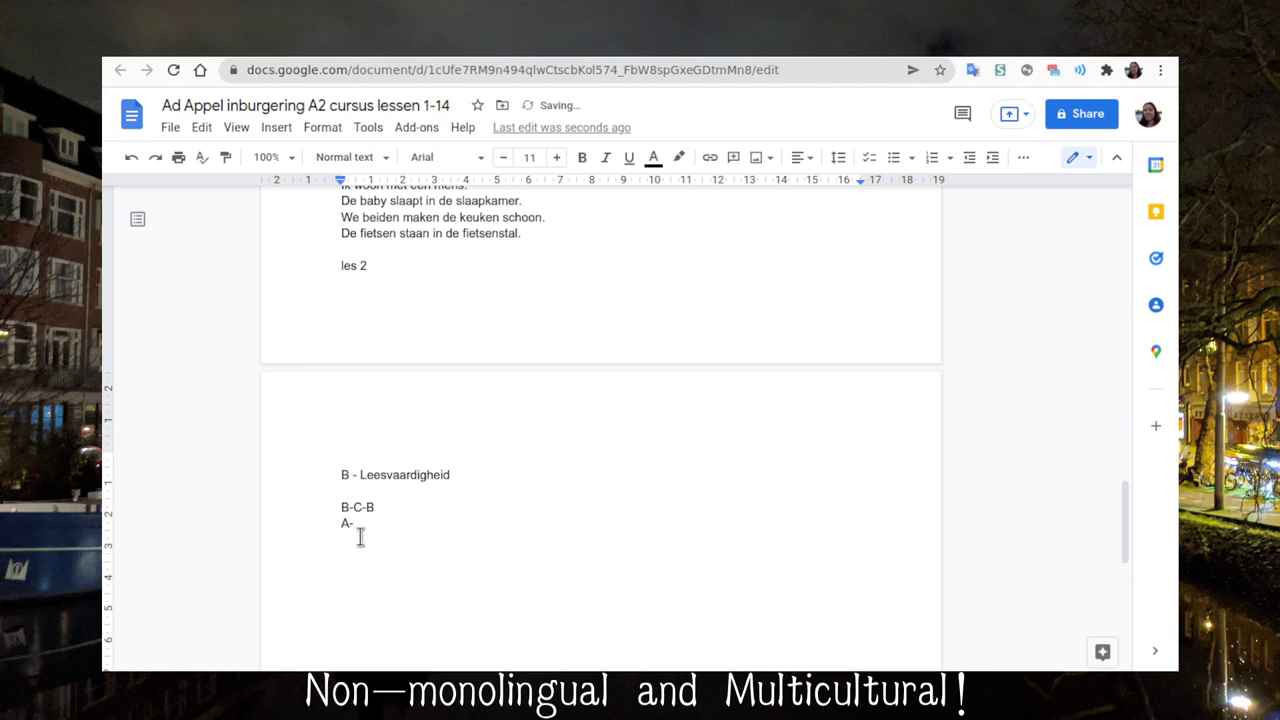
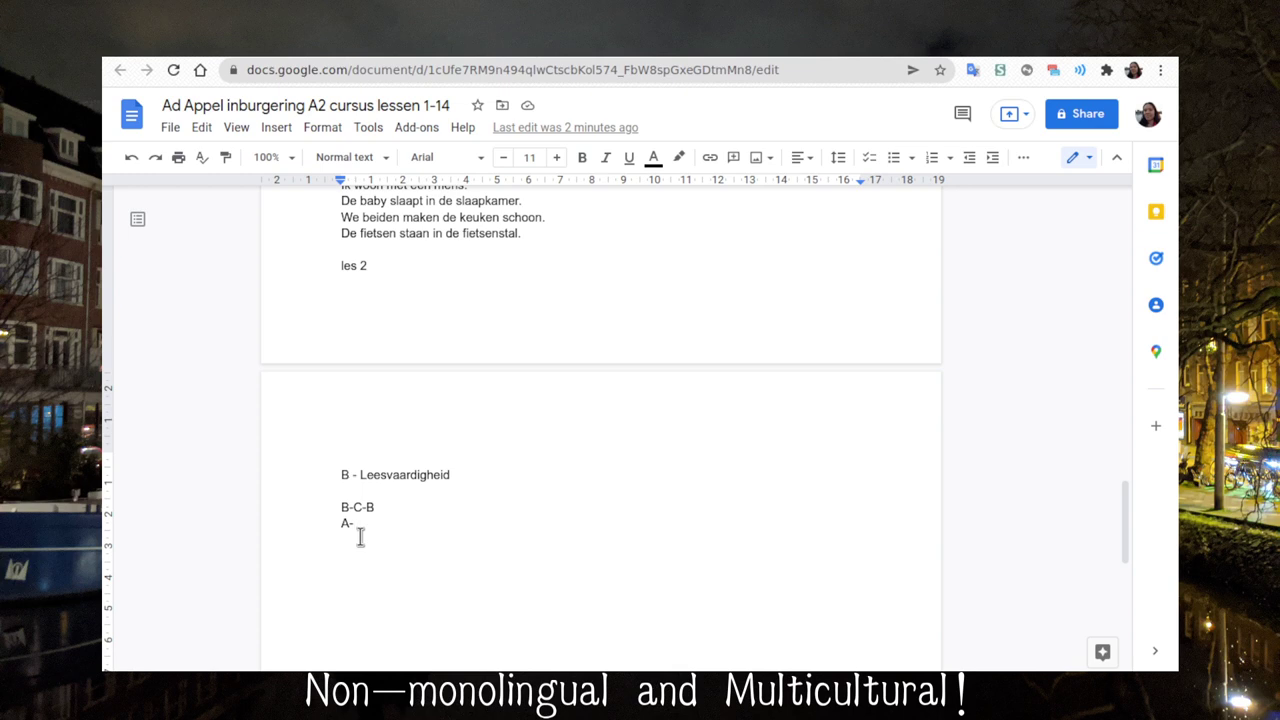
type("D-")
type("A")
key("Return")
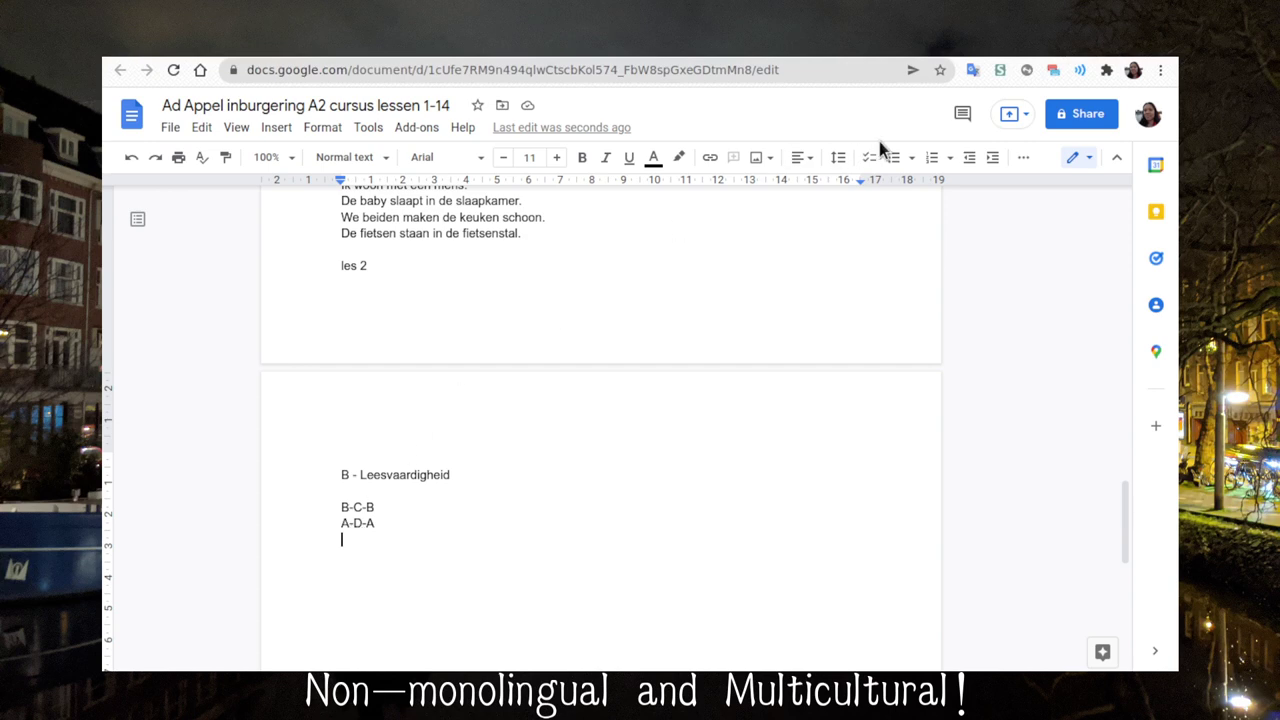
Translate "gymkleding" with the Google Translate extension and return to the empty line below "A-D-A" in the document
left_click(969, 73)
type("gym")
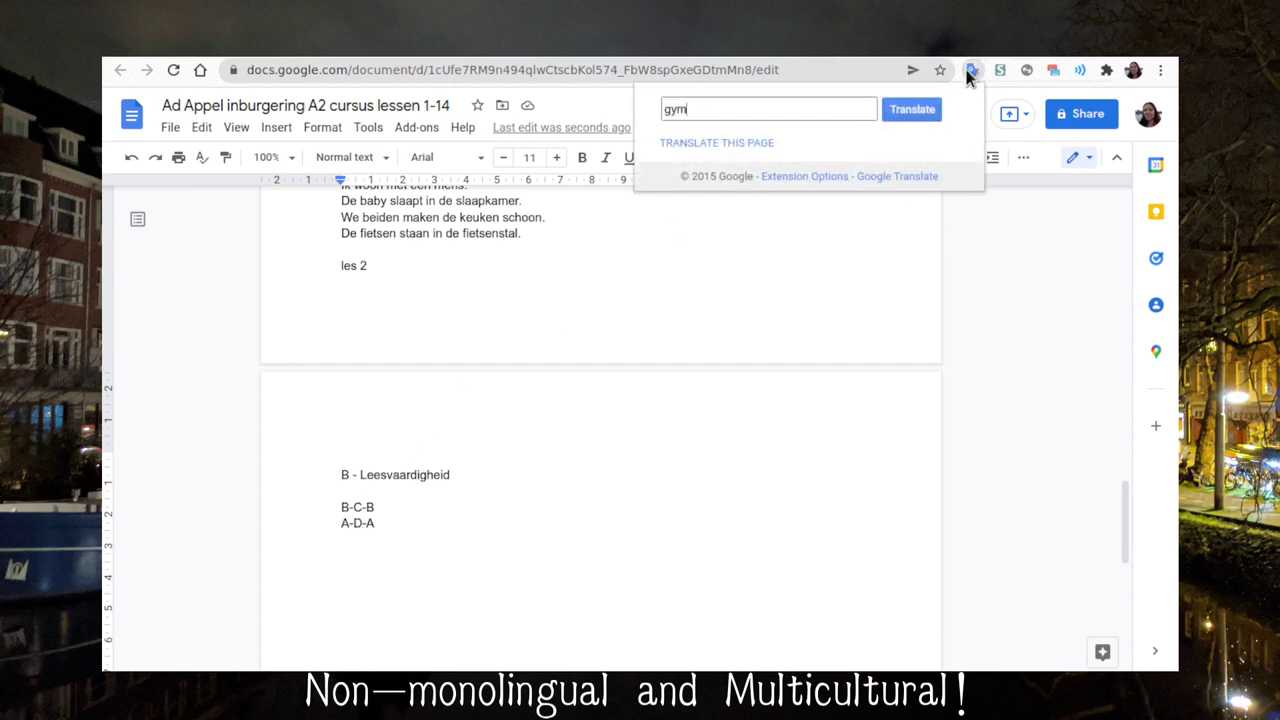
type("kleding")
key("Return")
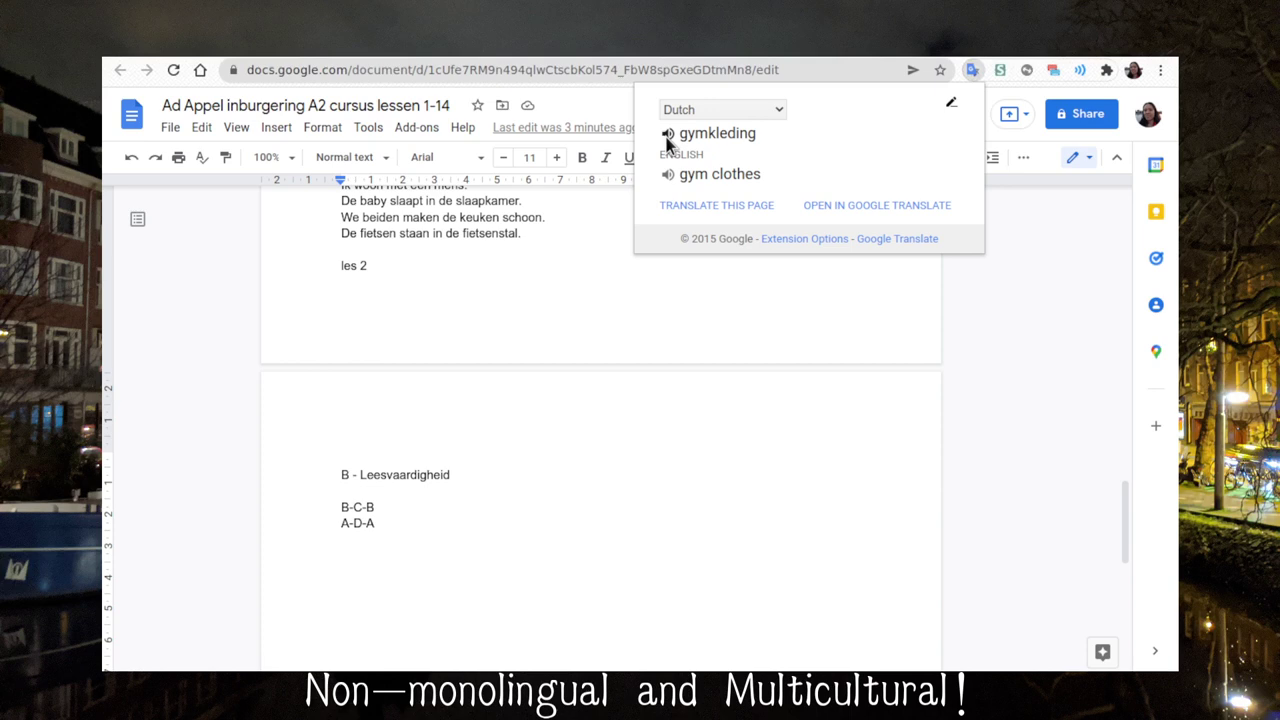
left_click(414, 508)
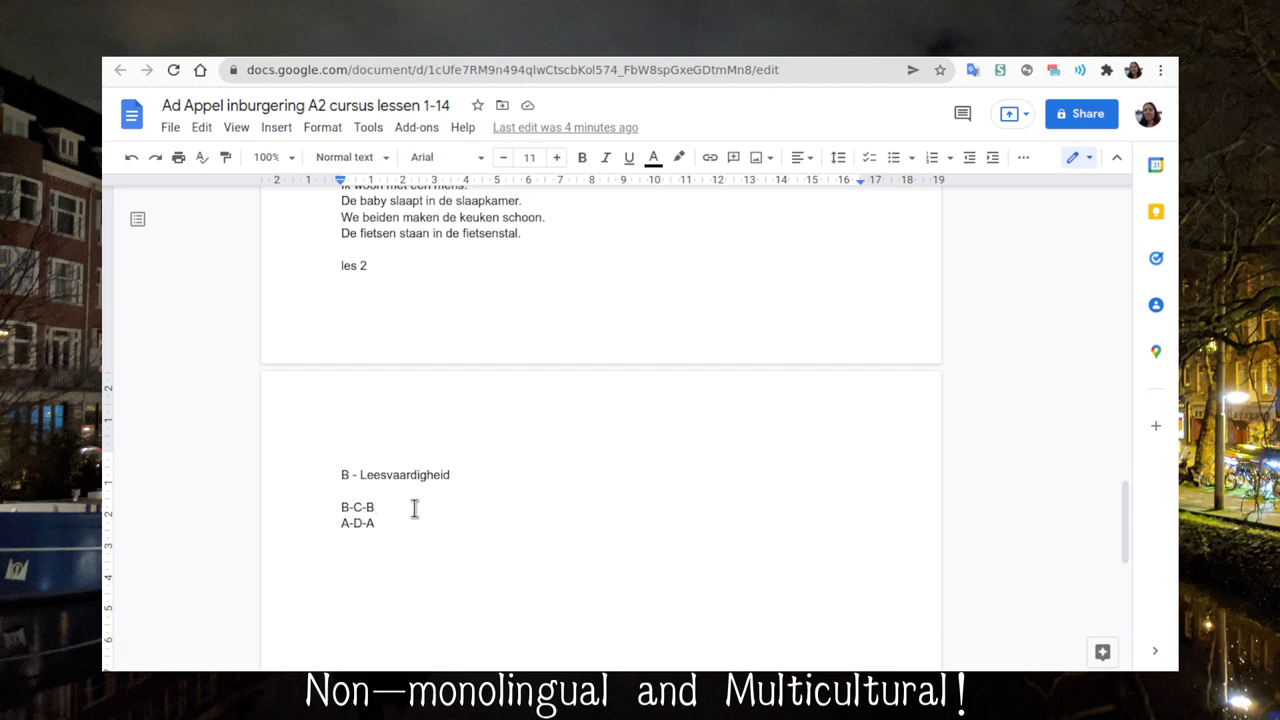
key("Down")
key("Down")
Open a new note entry in Anki and look up "boterham" on vandale.nl in a new browser tab
key("alt+Tab")
key("a")
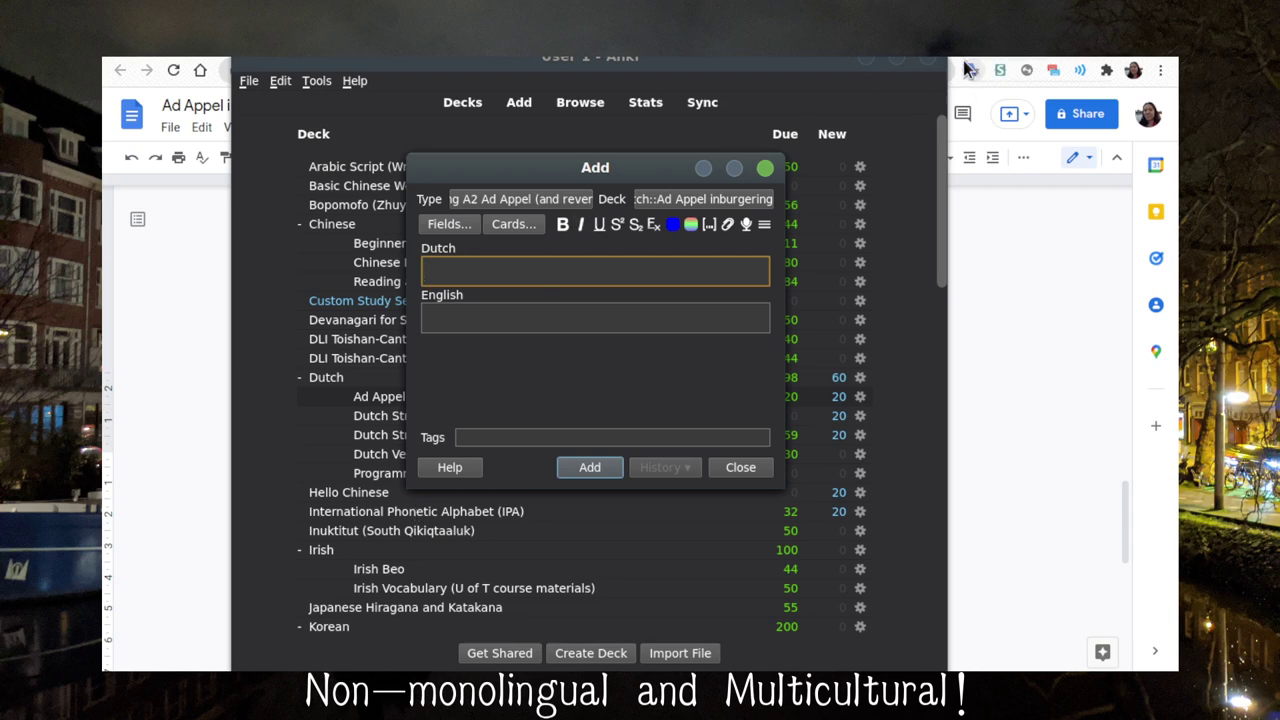
key("alt+Tab")
key("ctrl+t")
type("vandale.nl")
key("Return")
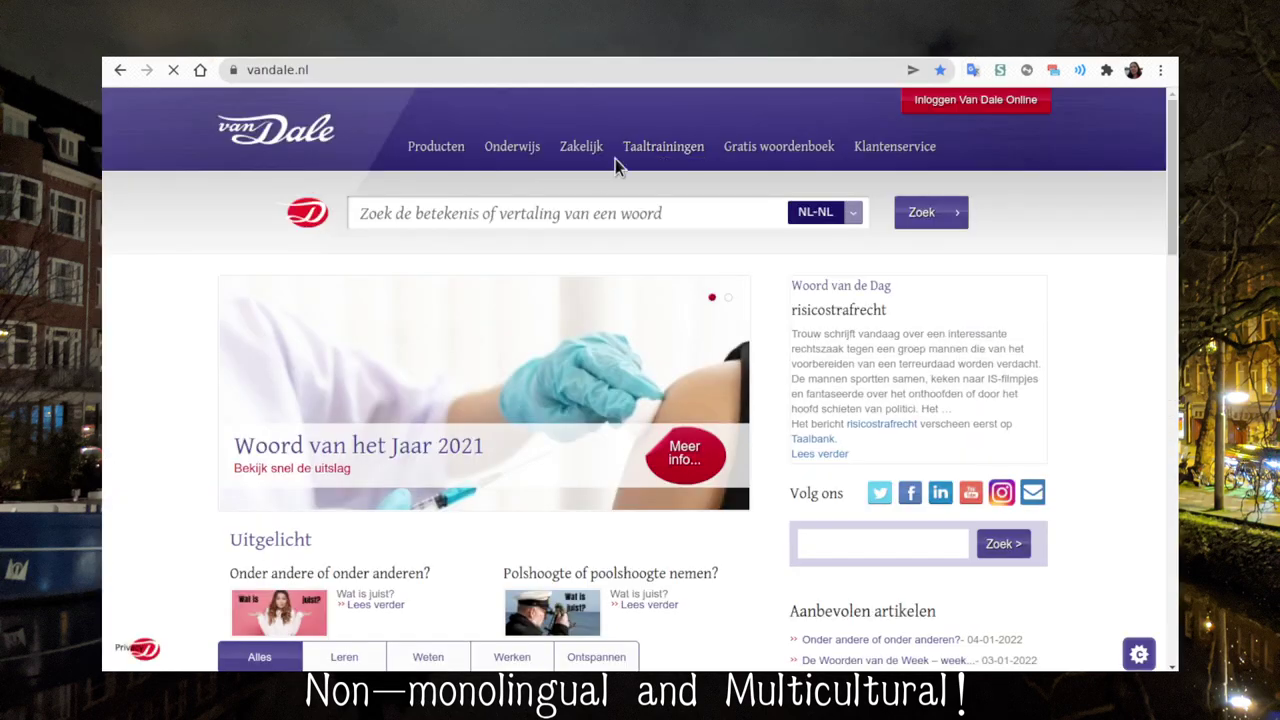
left_click(594, 213)
type("boterham")
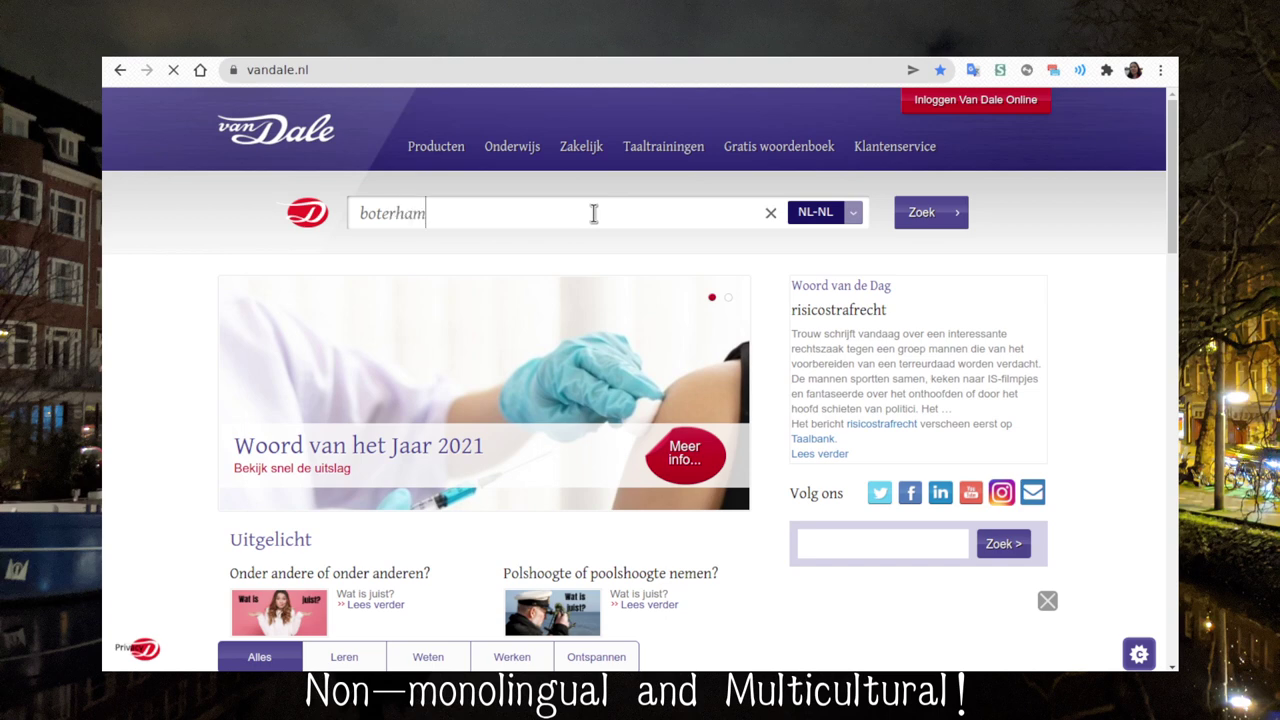
key("Return")
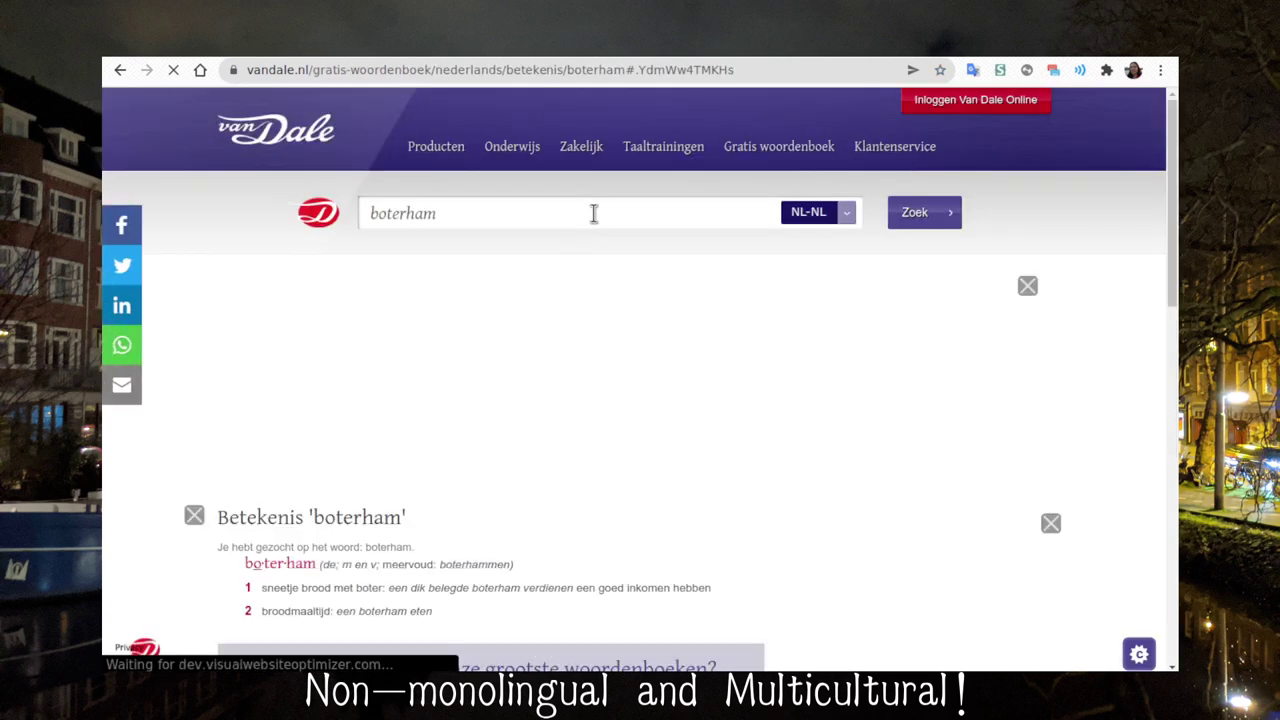
scroll(582, 369, "down", 2)
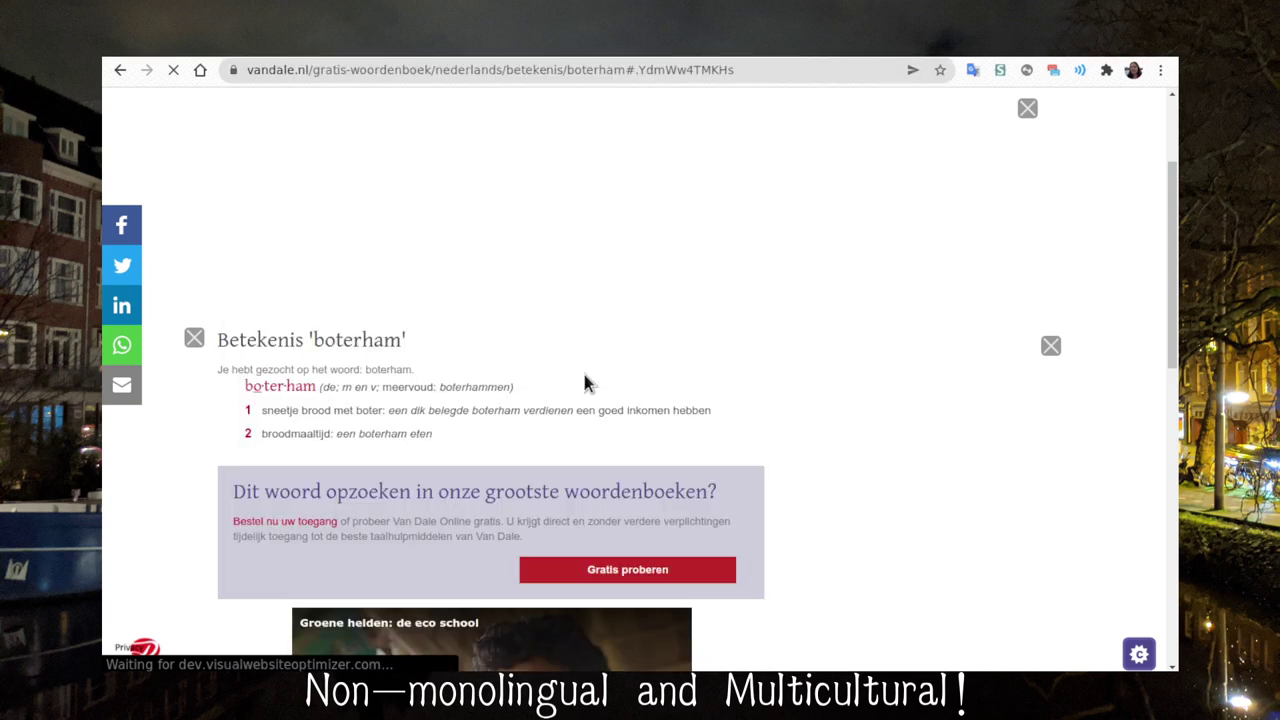
Return to Anki and add a note with "de boterham" as the Dutch word and "the (open-face) sandwich" as its English meaning
key("alt+Tab")
type("de boterham")
key("Tab")
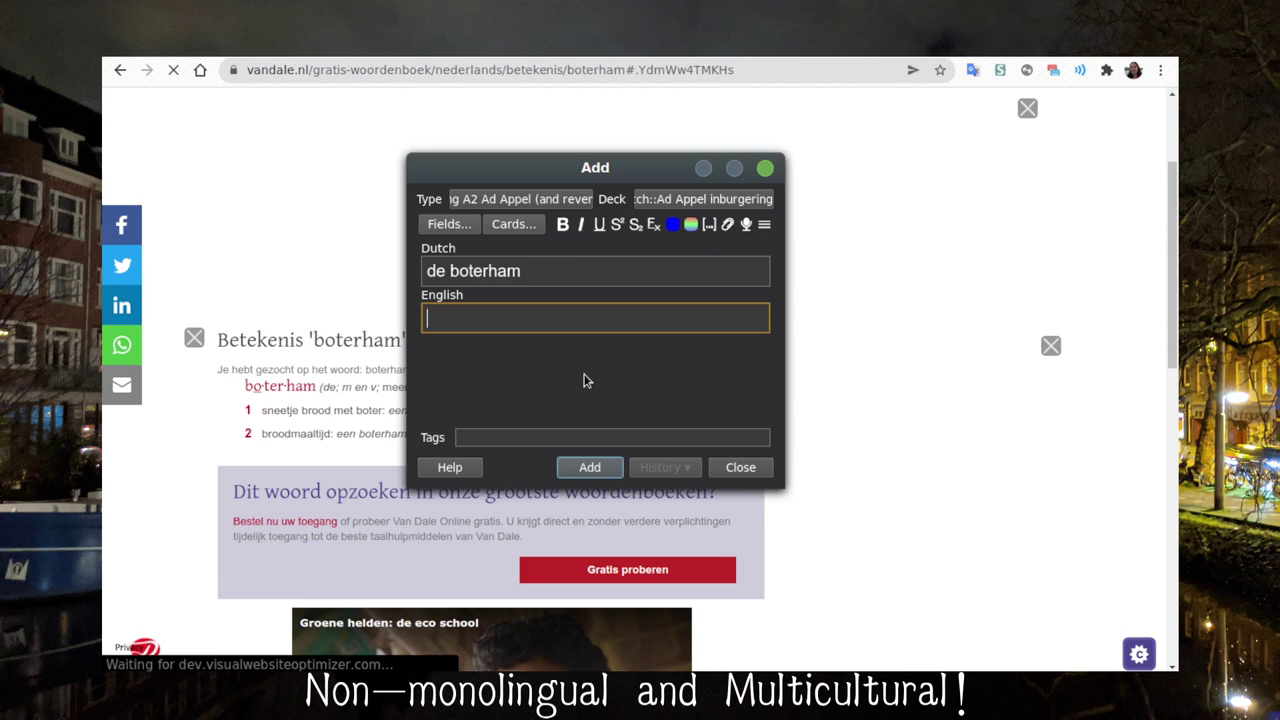
type("the (open-face) sandwich")
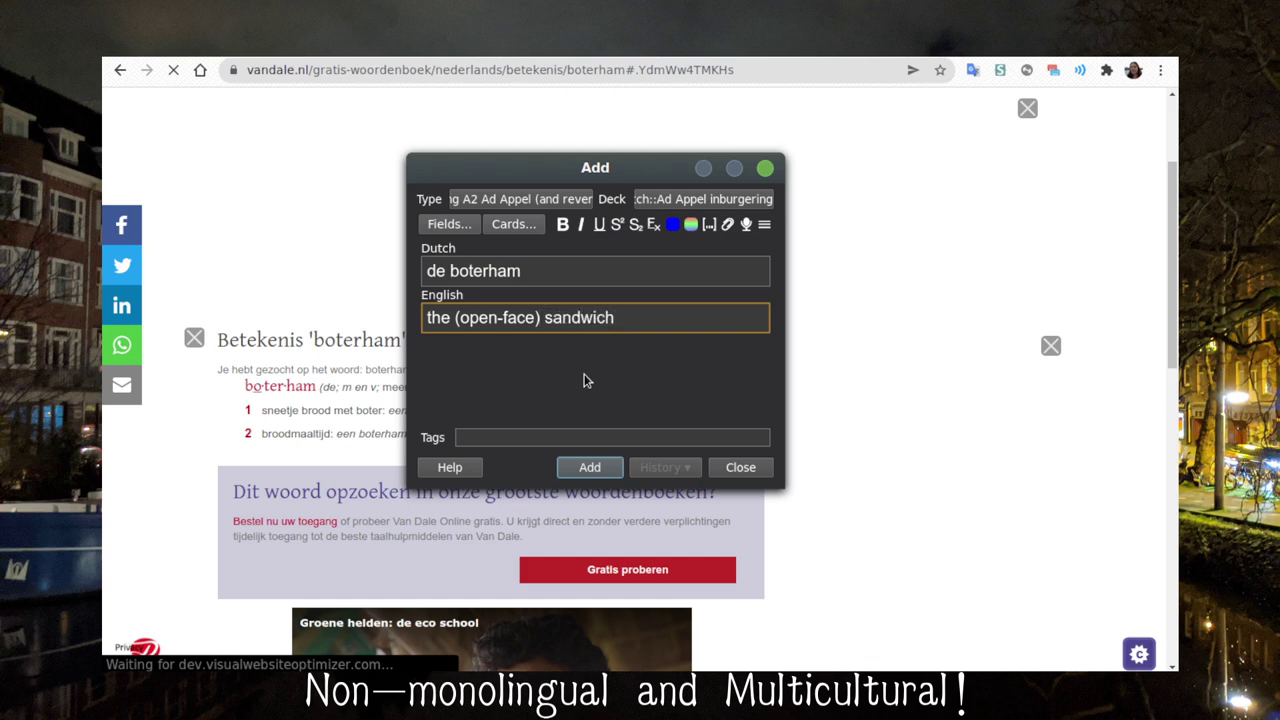
key("ctrl+Return")
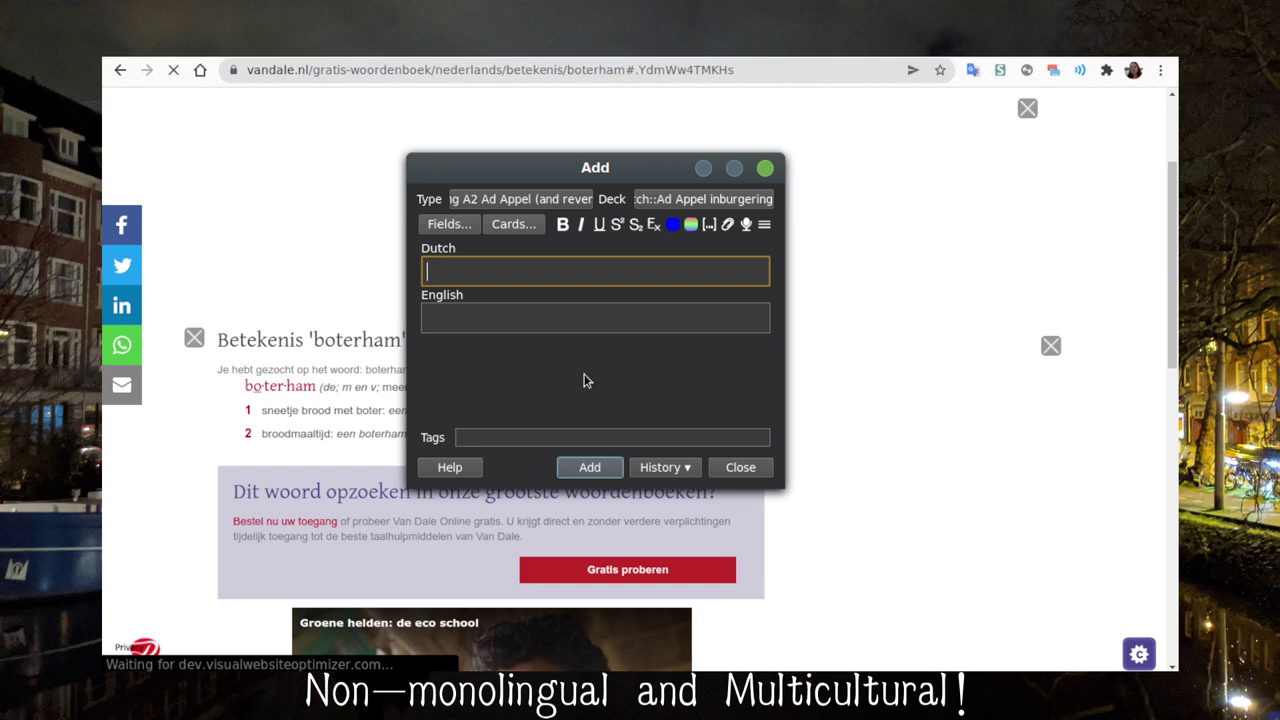
Enter "het kastje" as the Dutch word of a new note and look up "kastje" in Van Dale in the browser
type("het kastje")
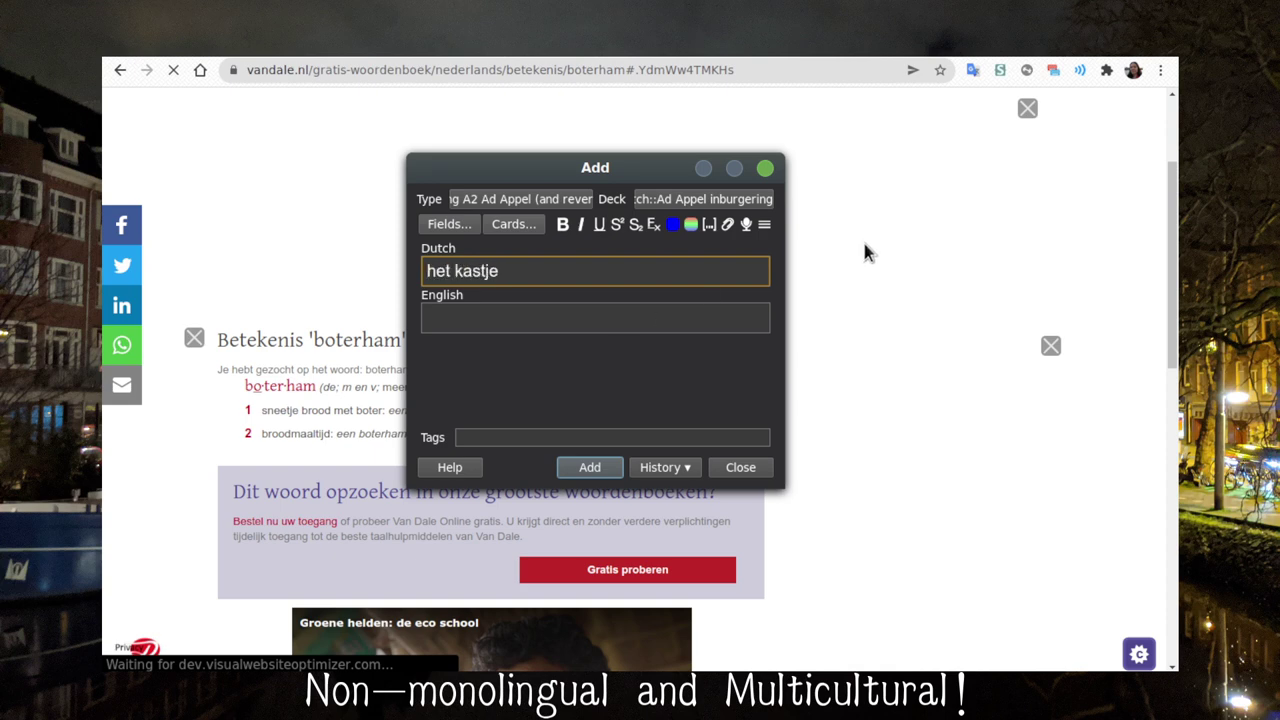
left_click(898, 262)
left_click(618, 213)
type("kastje")
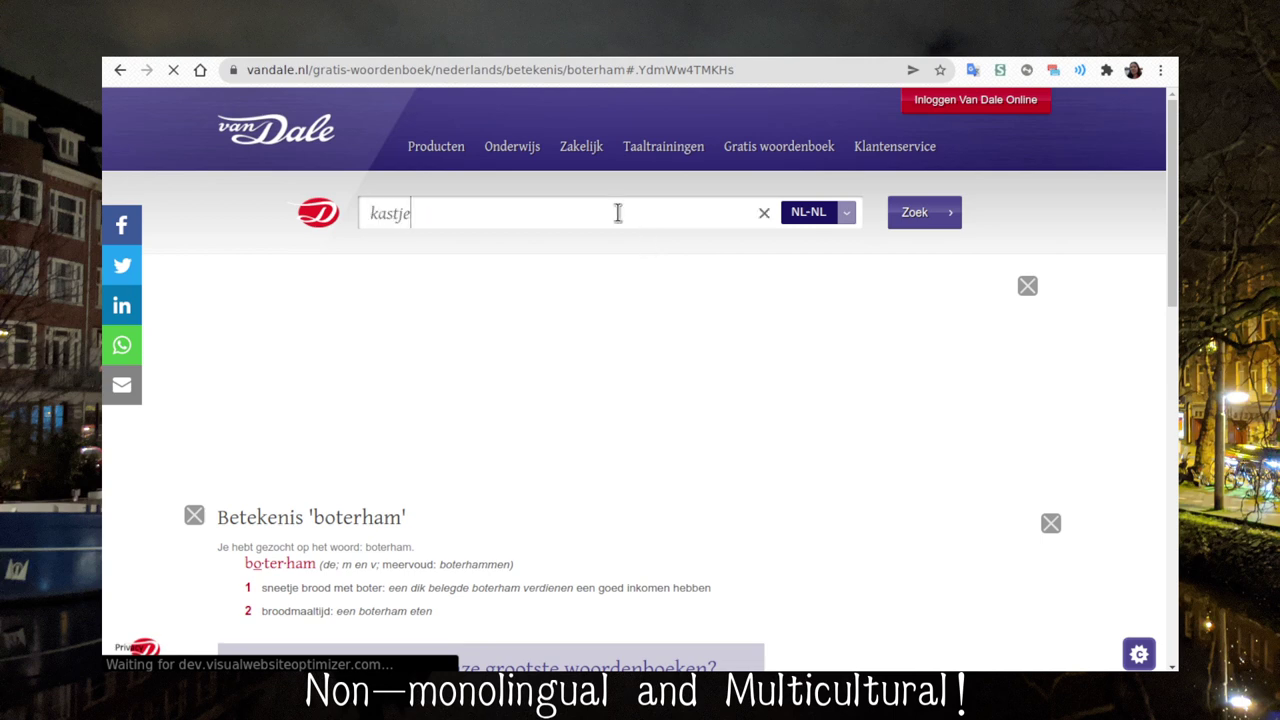
key("Return")
scroll(548, 405, "down", 5)
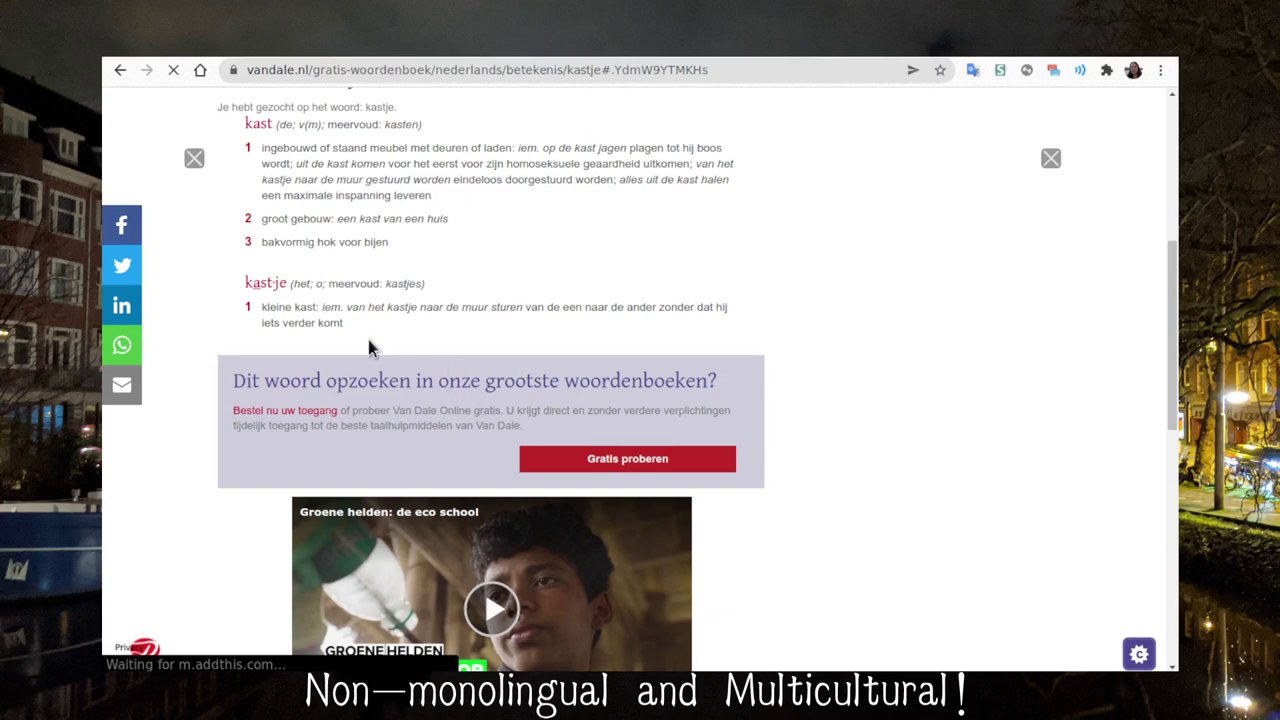
scroll(809, 330, "up", 4)
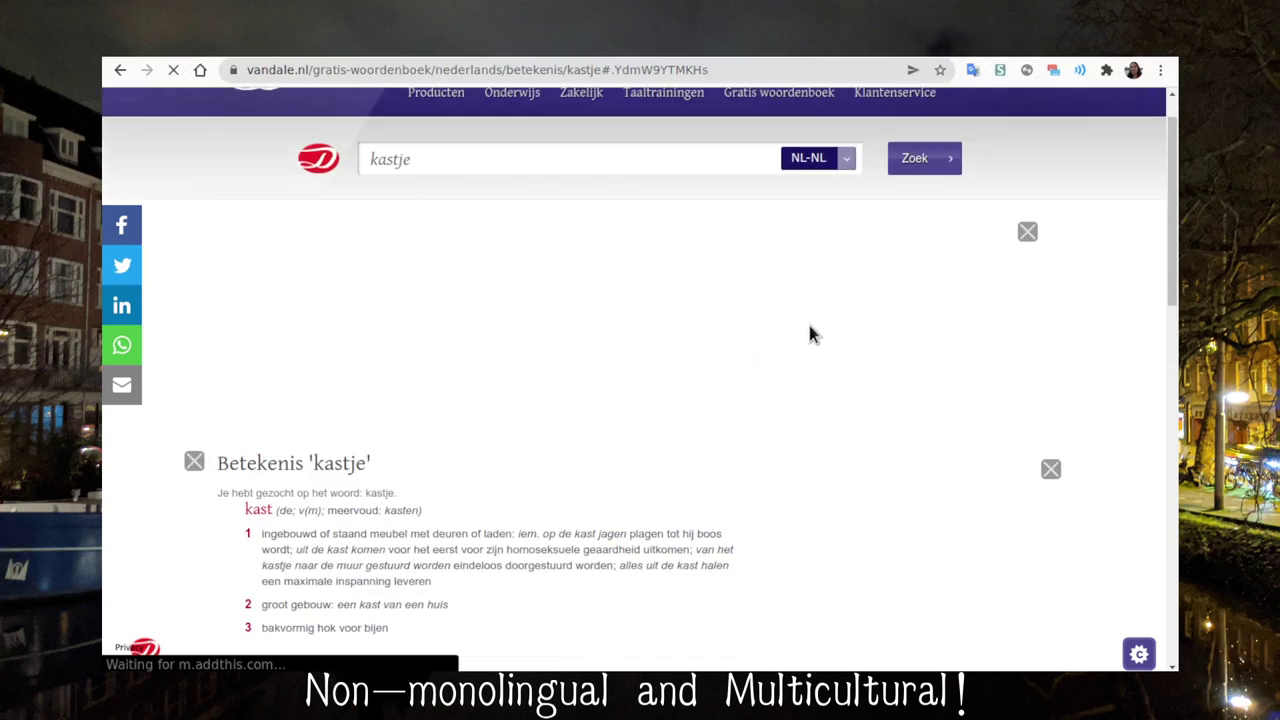
Translate "kastje" from Dutch with the Google Translate extension and open the translation on the full Google Translate site
left_click(971, 72)
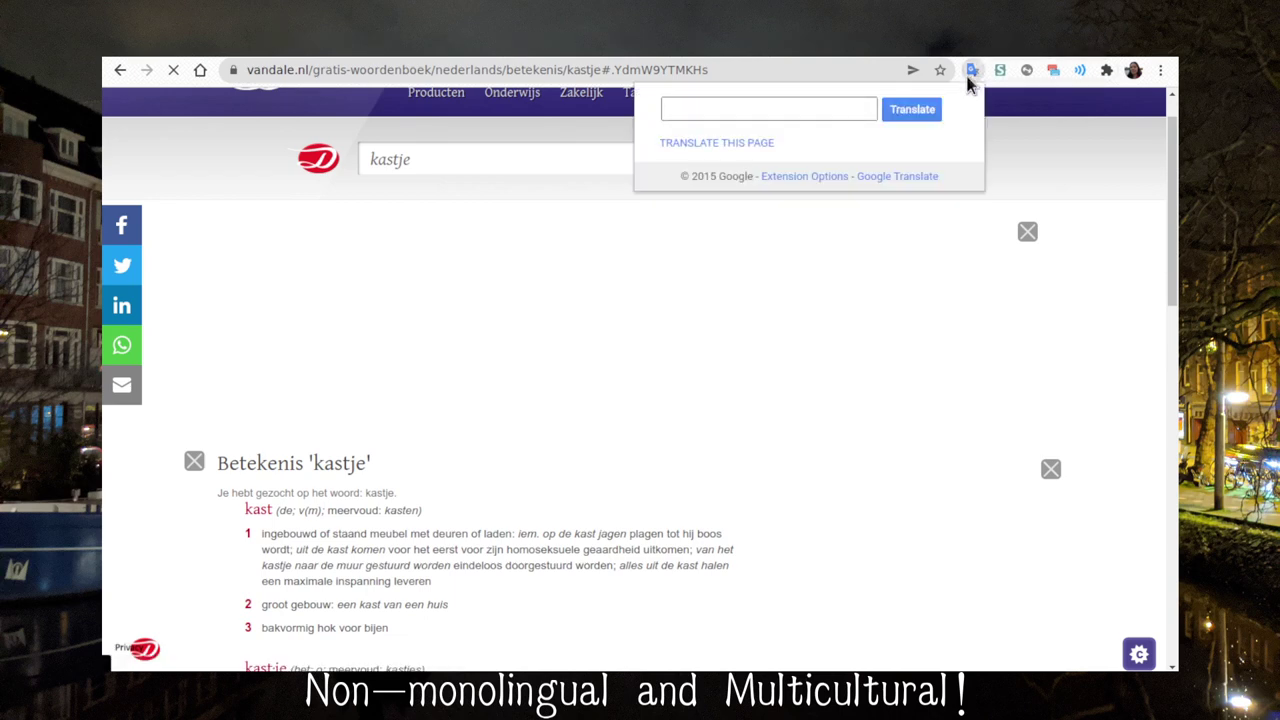
type("kastje")
key("Return")
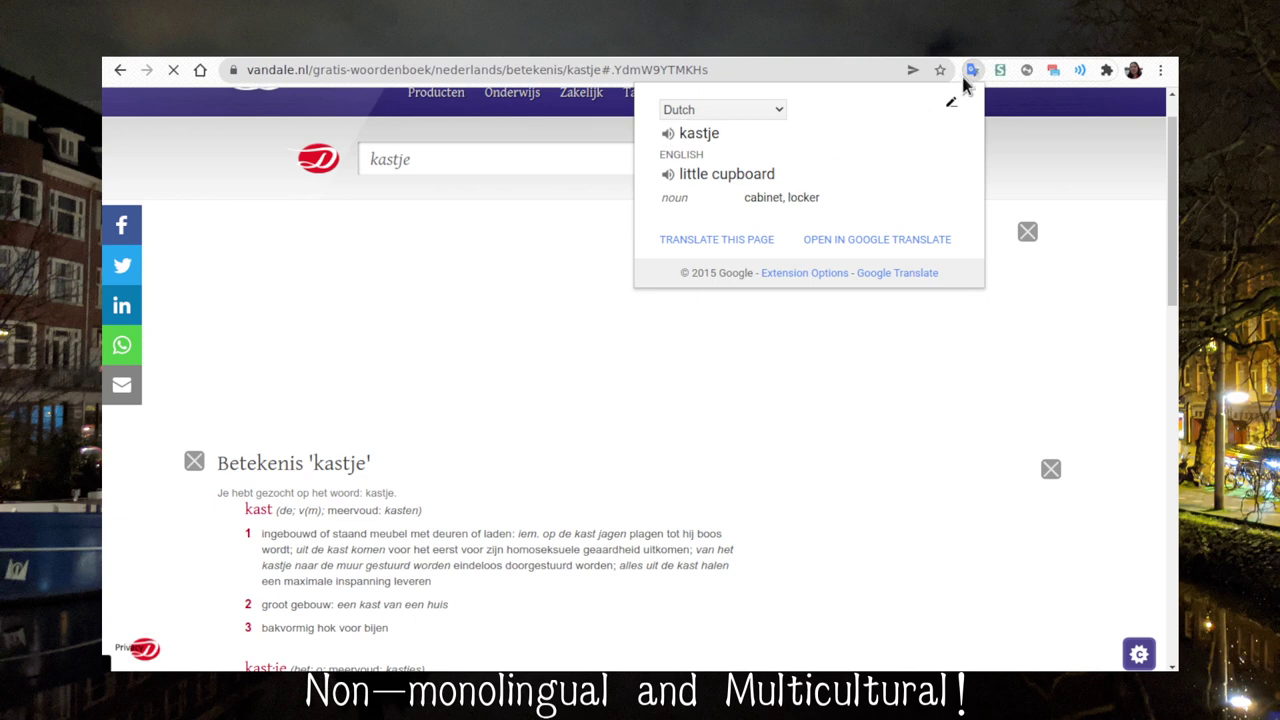
left_click(851, 240)
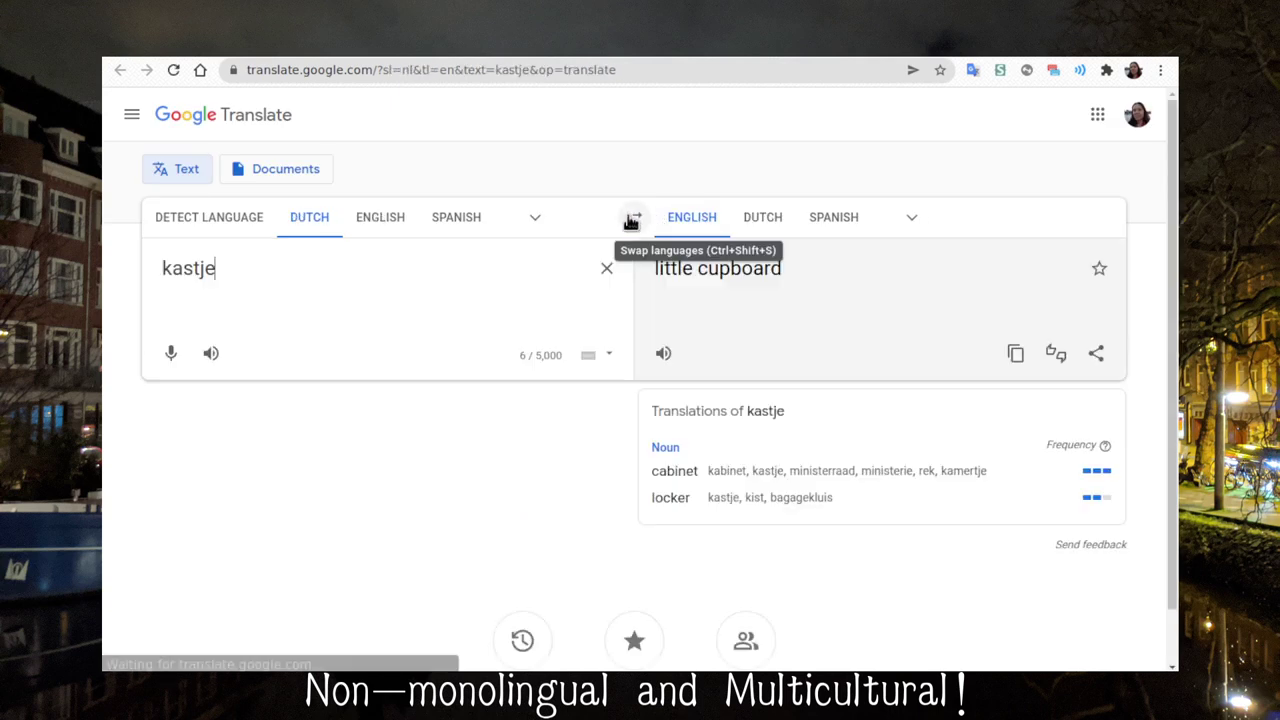
Swap the languages to translate from English into Dutch and replace the source text with "locker"
left_click(633, 220)
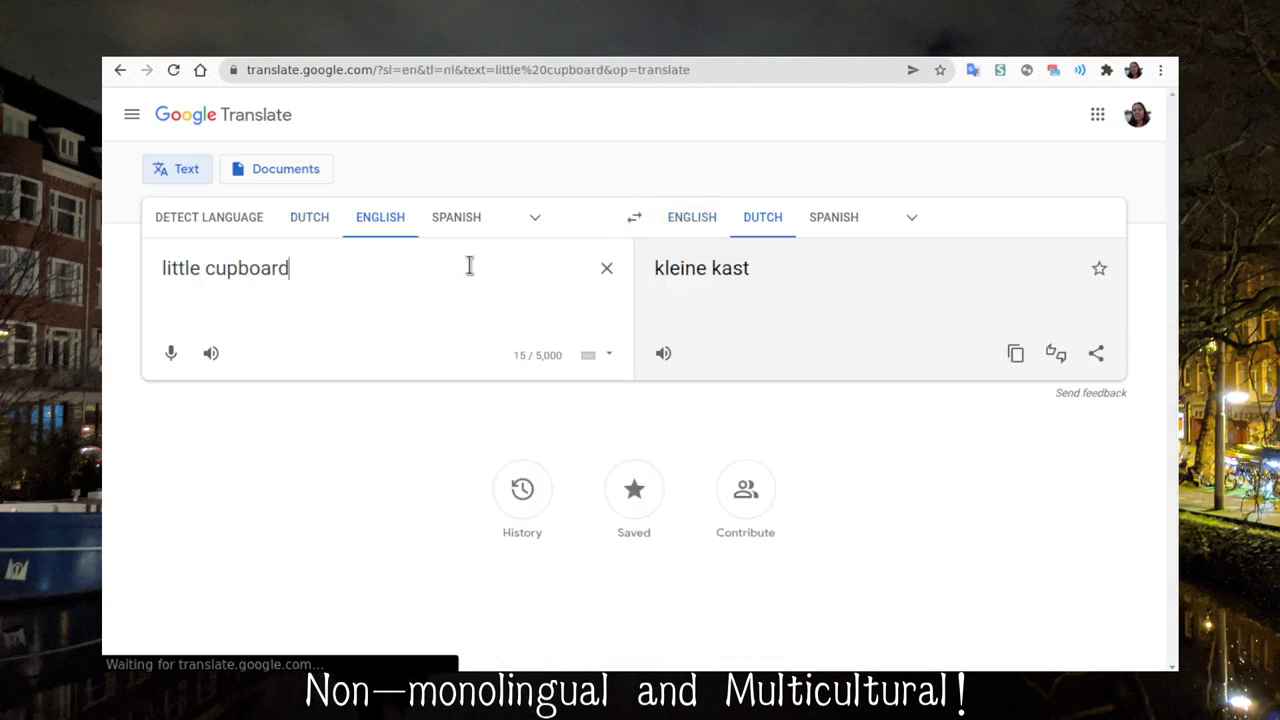
double_click(469, 266)
key("BackSpace")
key("BackSpace")
key("BackSpace")
key("BackSpace")
key("BackSpace")
key("BackSpace")
key("BackSpace")
key("BackSpace")
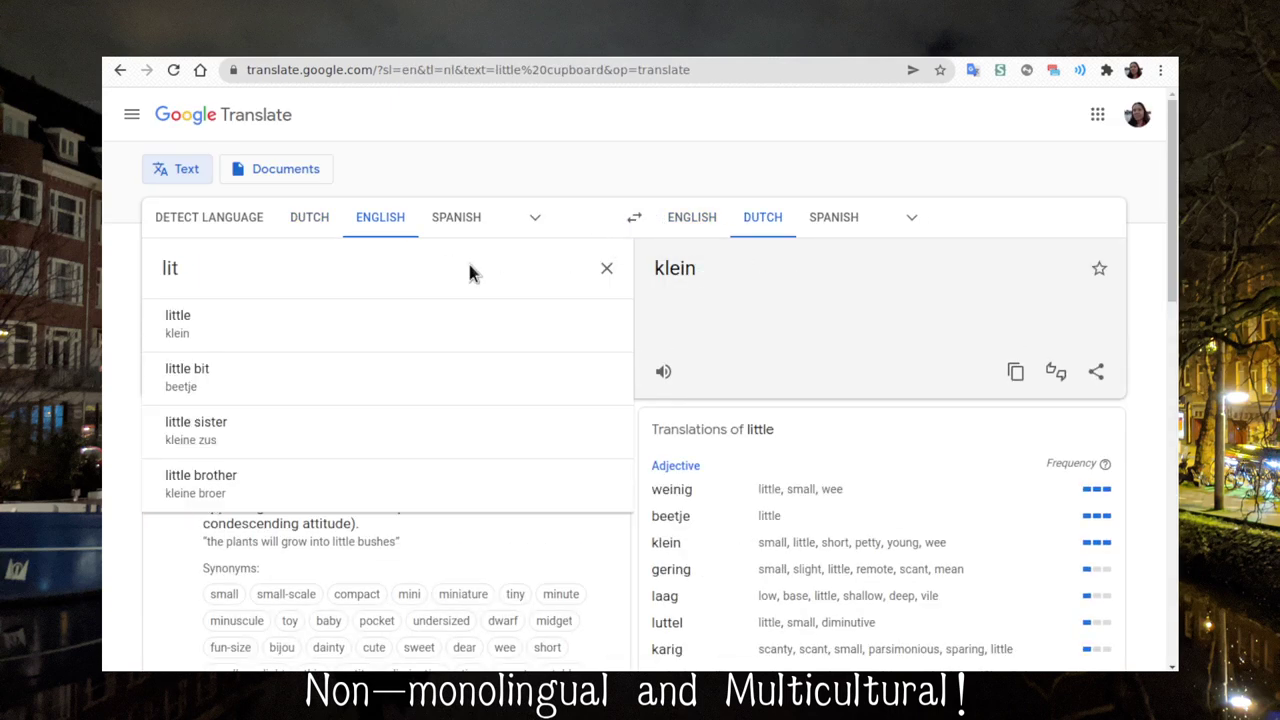
type("locker")
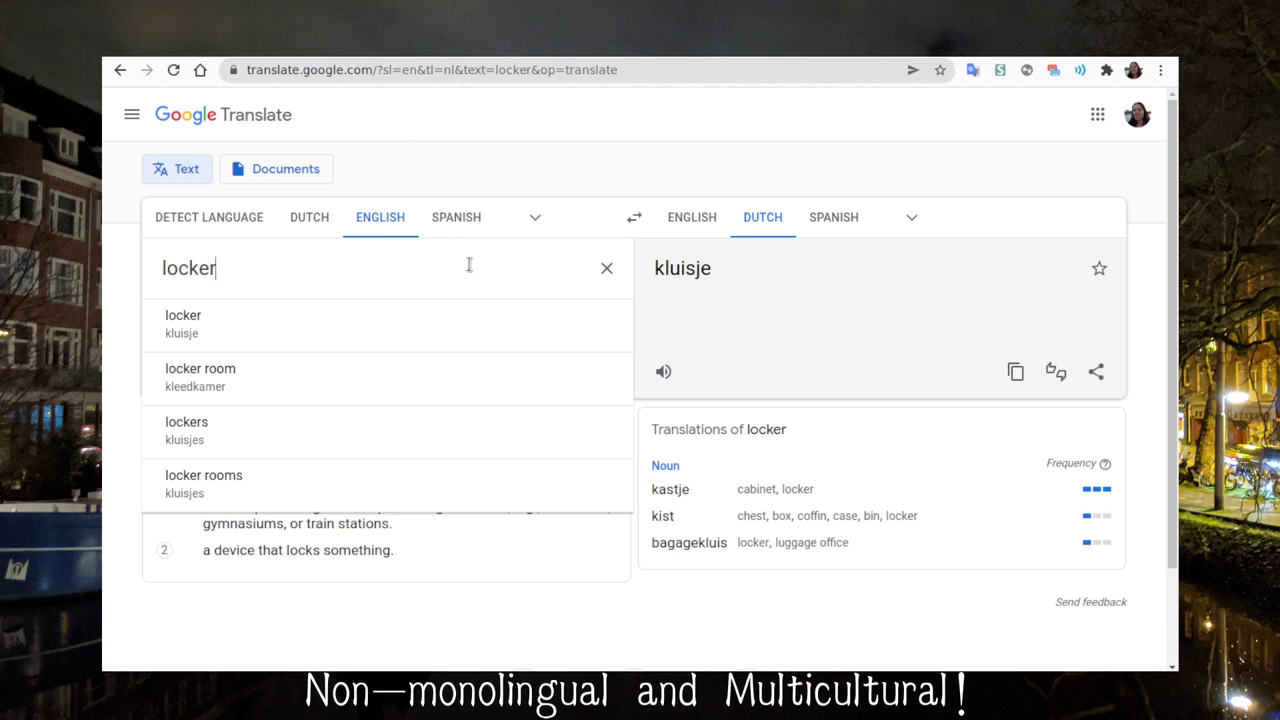
Return to Anki, enter "the locker" as the English meaning of "het kastje" and add the note
key("alt+Tab")
key("alt+Tab")
key("alt+Tab")
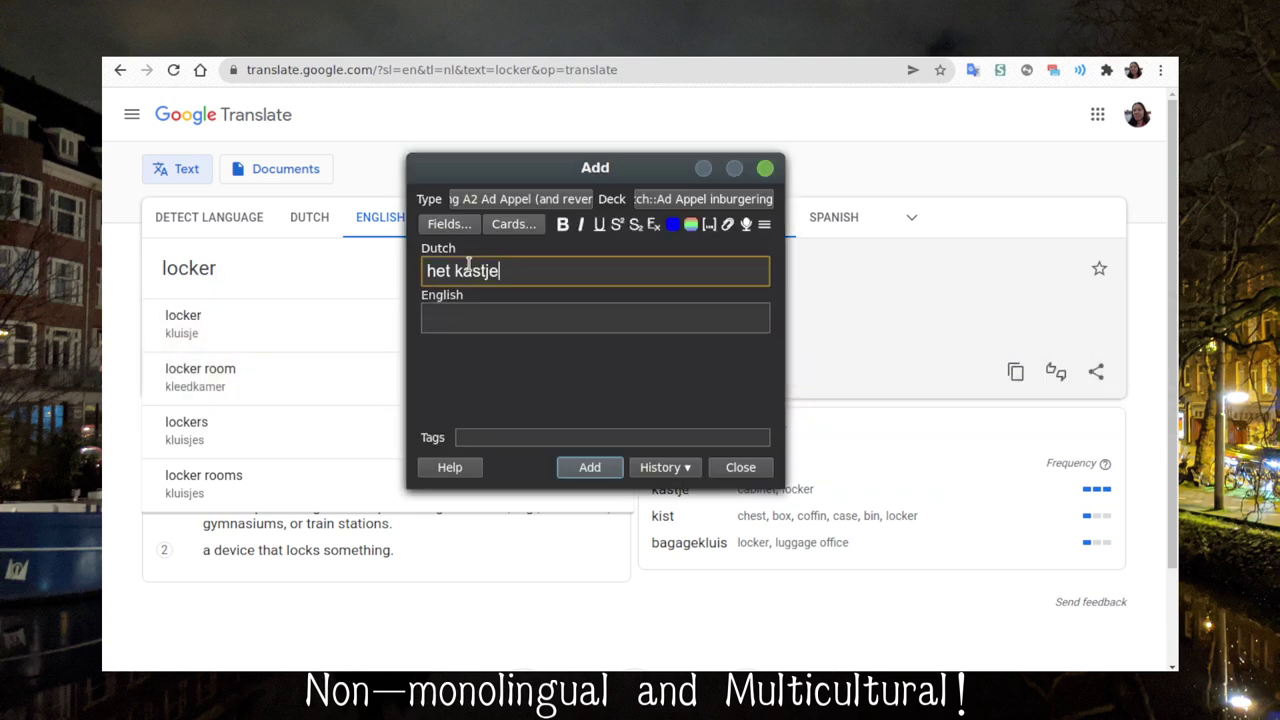
key("Tab")
type("the lock")
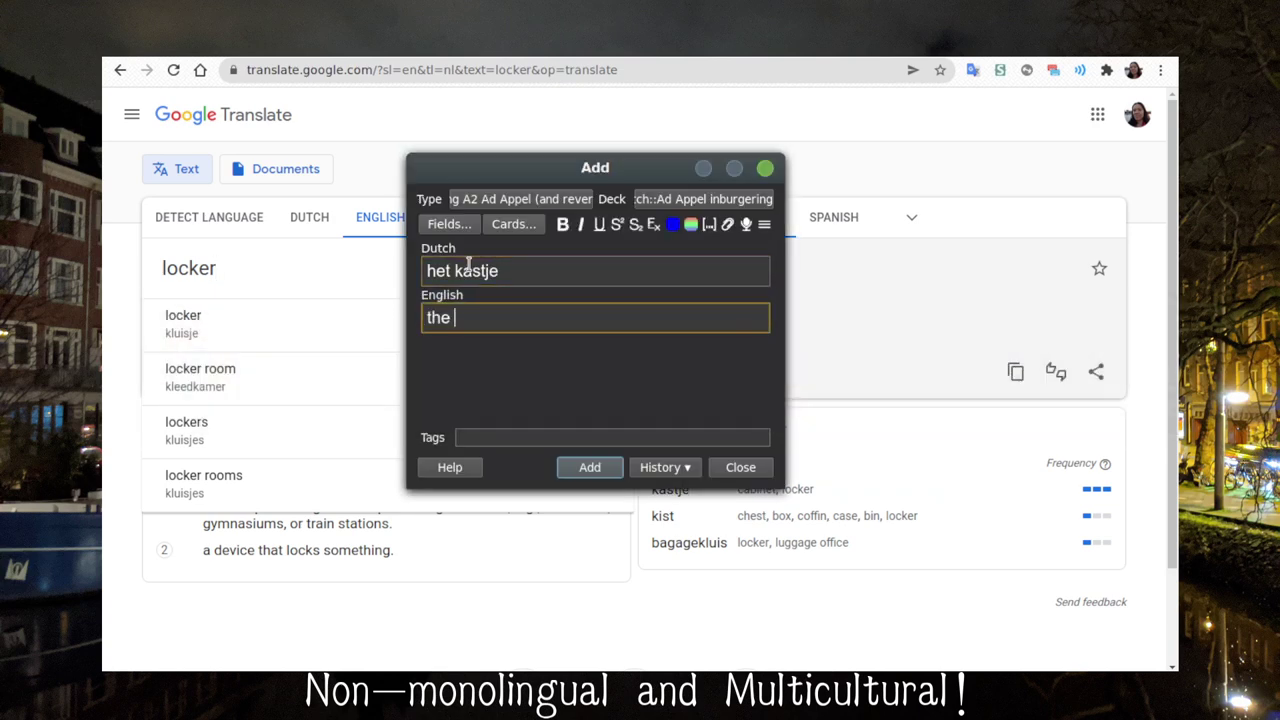
type("er")
key("ctrl+Return")
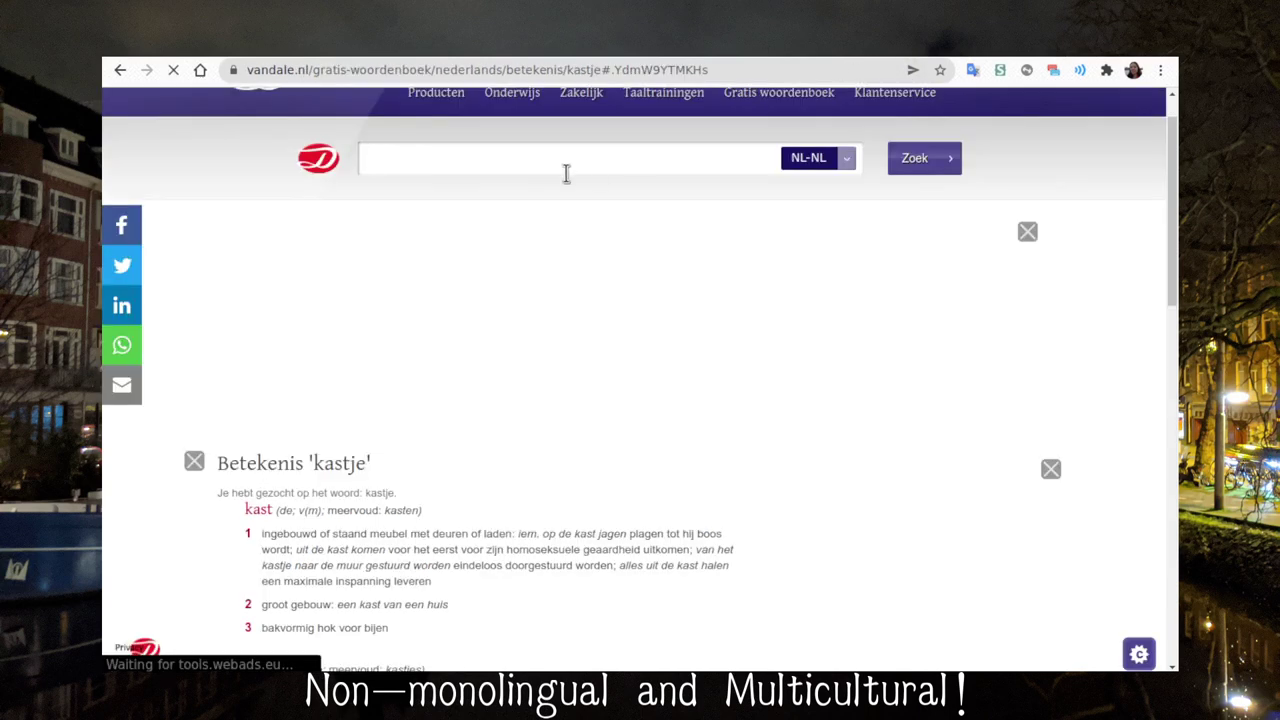
Look up "kleding" in Van Dale and return to the Anki note entry window
type("kleding")
key("Return")
key("alt+Tab")
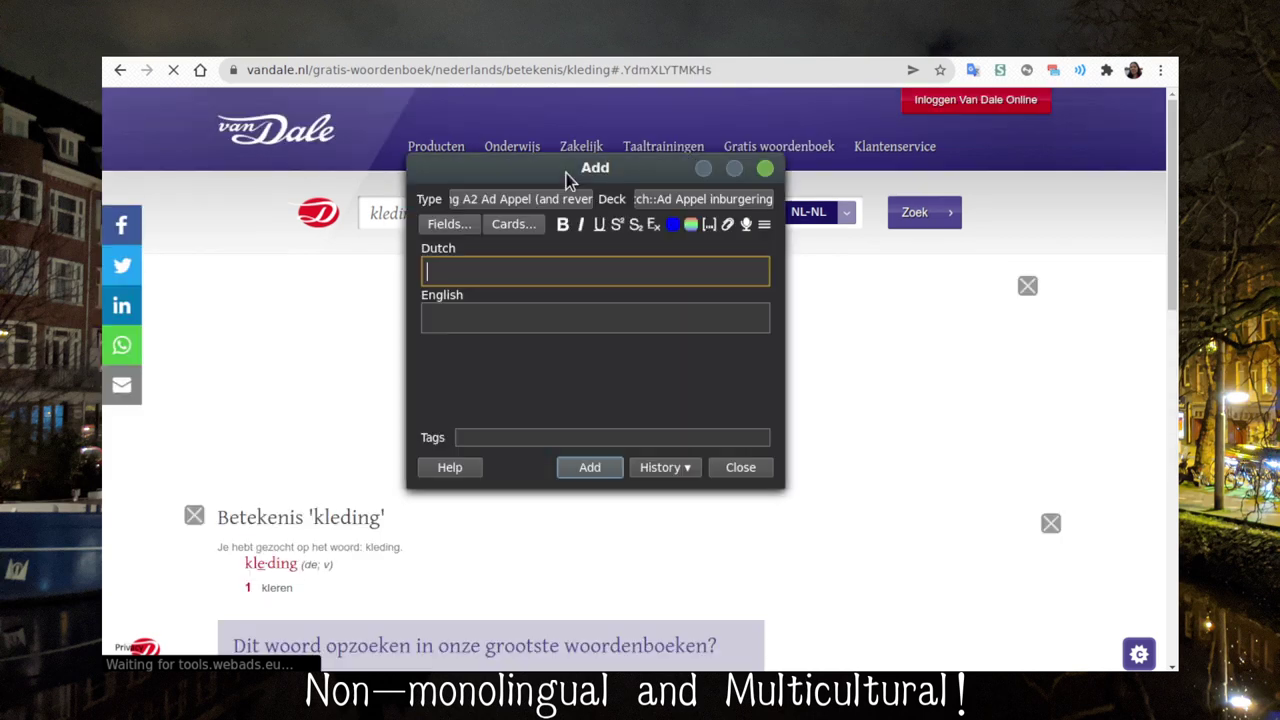
Add a note with "de gymkleding" as the Dutch word and "the gym clothes" as its English meaning
type("de gymkleding")
key("Tab")
type("the ")
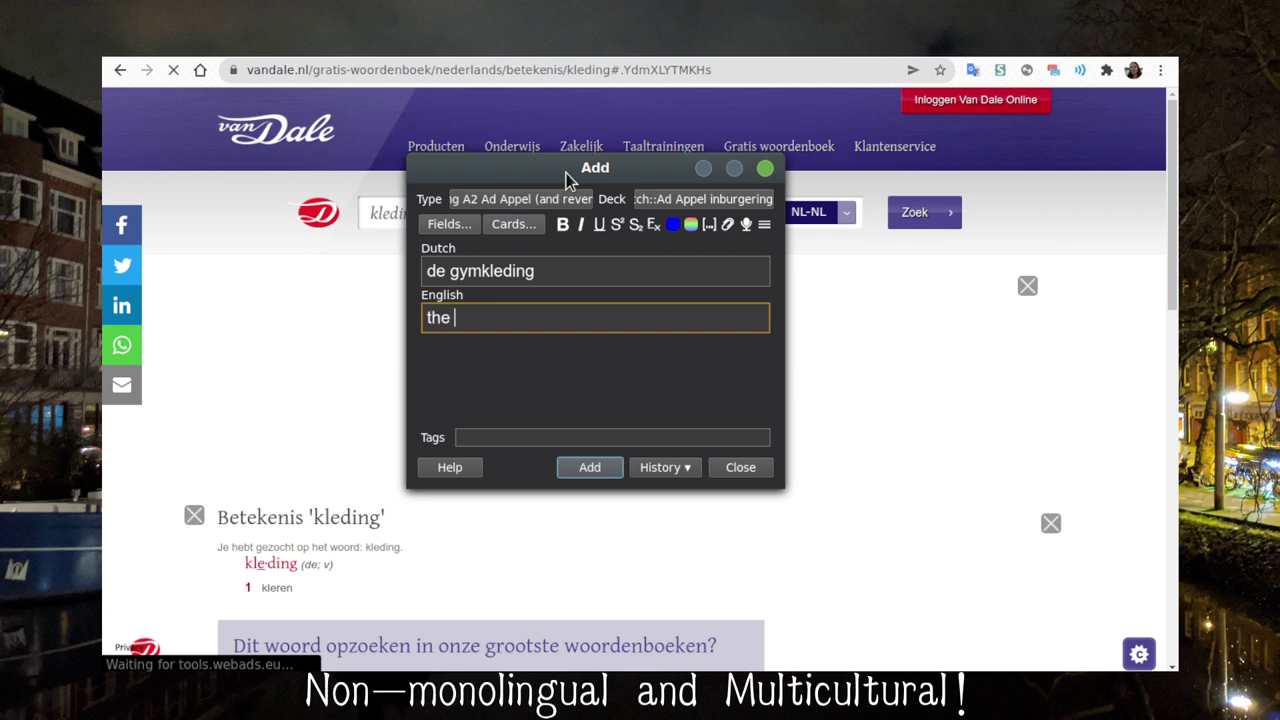
type("gym clothes")
key("ctrl+Return")
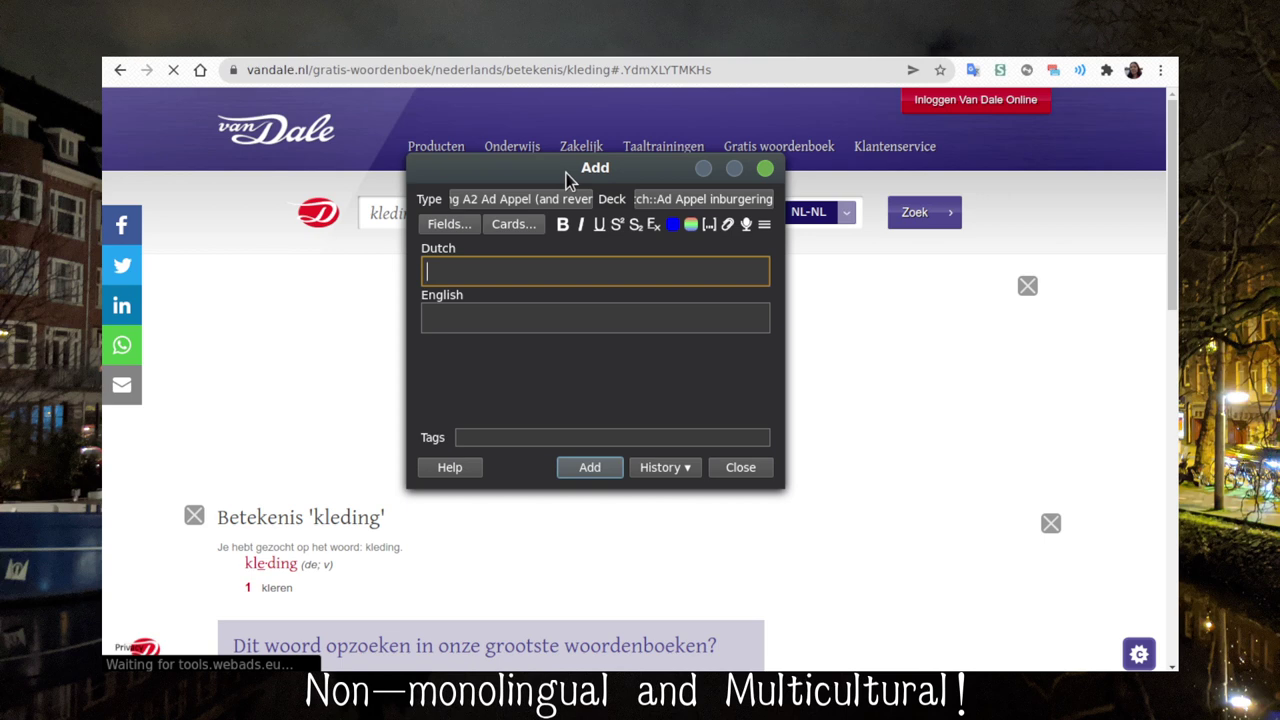
Look up "schoen" in Van Dale and return to the Anki note entry window
key("alt+Tab")
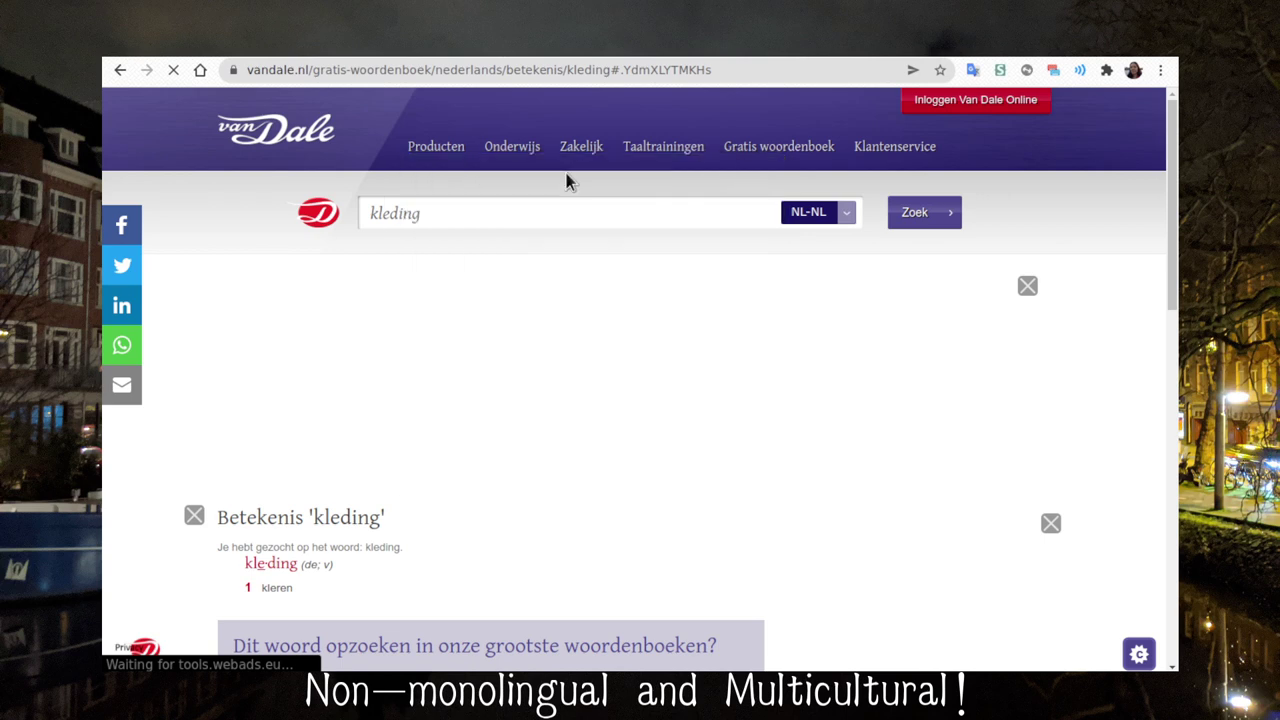
left_click(540, 214)
type("schoen")
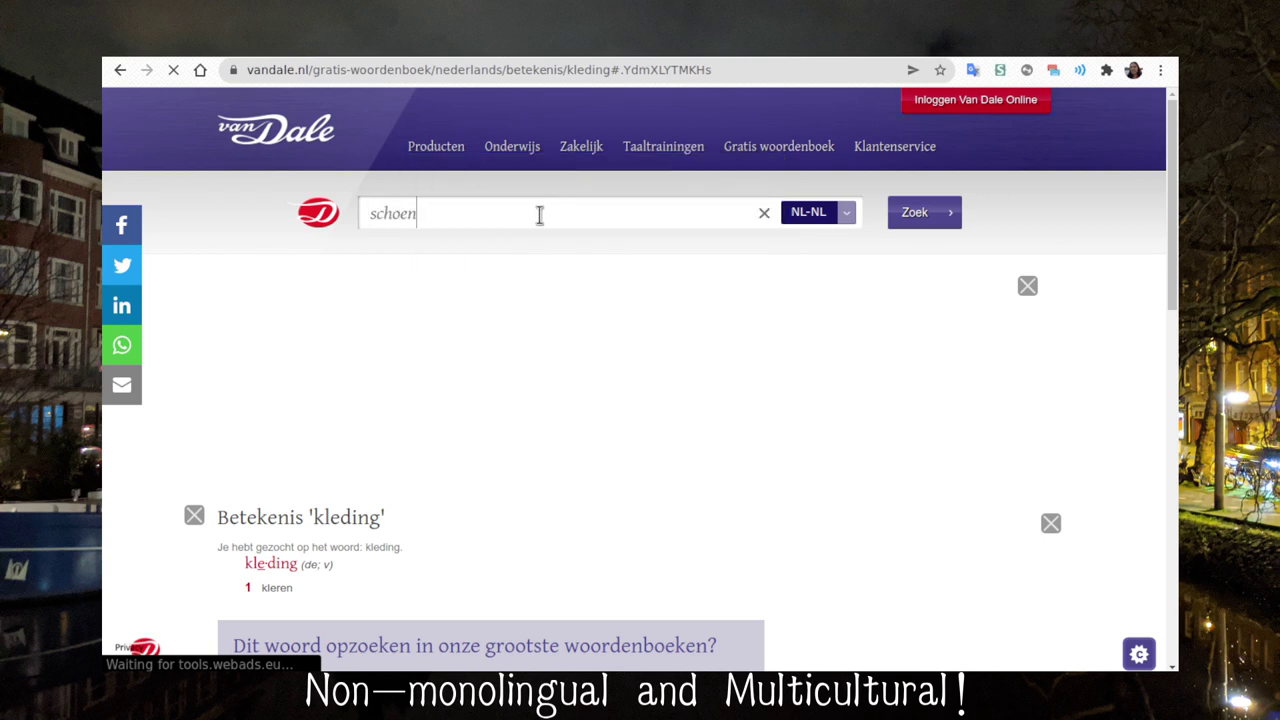
key("Return")
key("alt+Tab")
Add a note with "de gymschoen" as the Dutch word and "the gym shoe" as its English meaning
type("de gym")
key("BackSpace")
type("schoen")
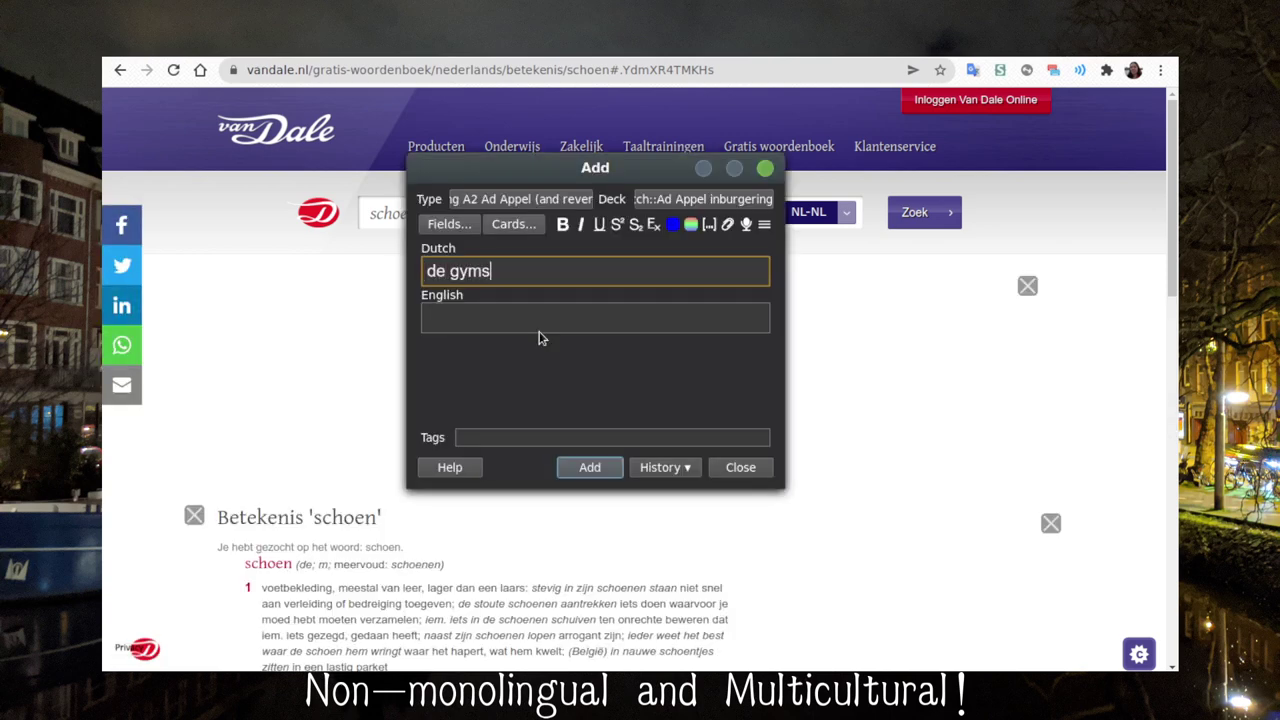
key("Tab")
type("the gym c")
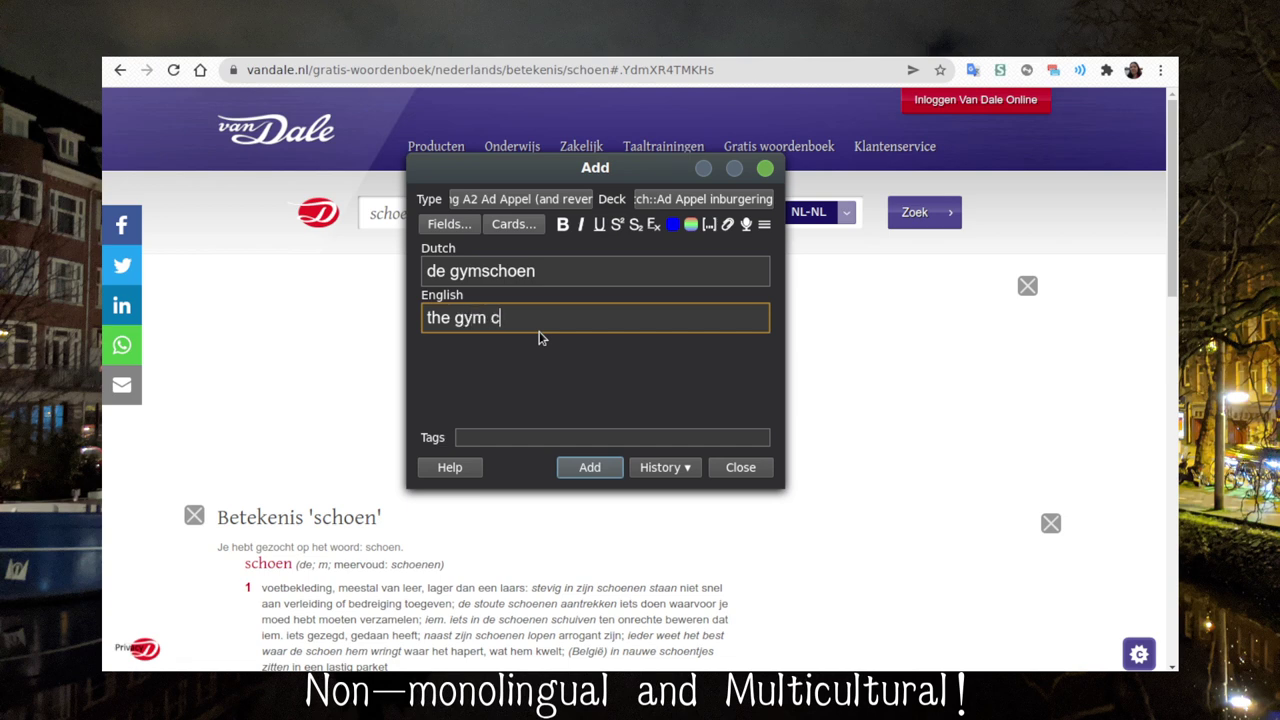
key("BackSpace")
type("shoes")
key("BackSpace")
key("ctrl+Return")
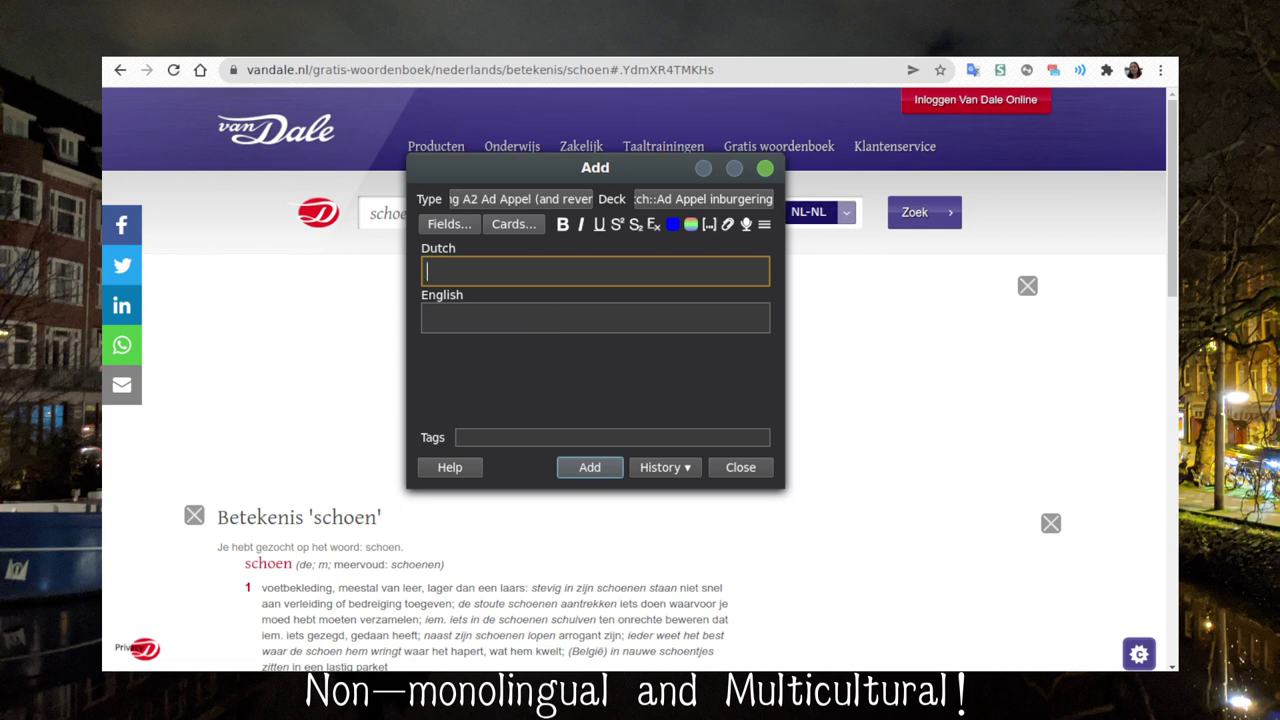
In the browser's Google Translate extension, translate "tienen" with Dutch as the source language, then dismiss the translation popup
left_click(971, 70)
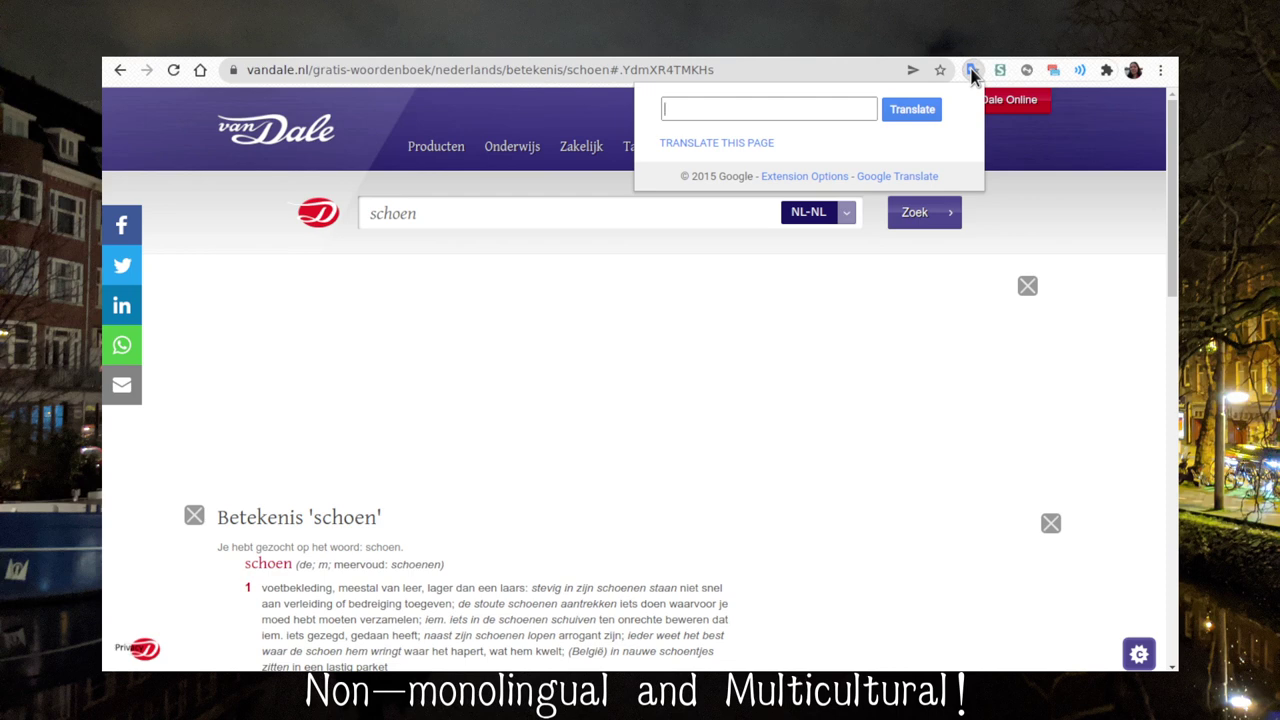
type("tienen")
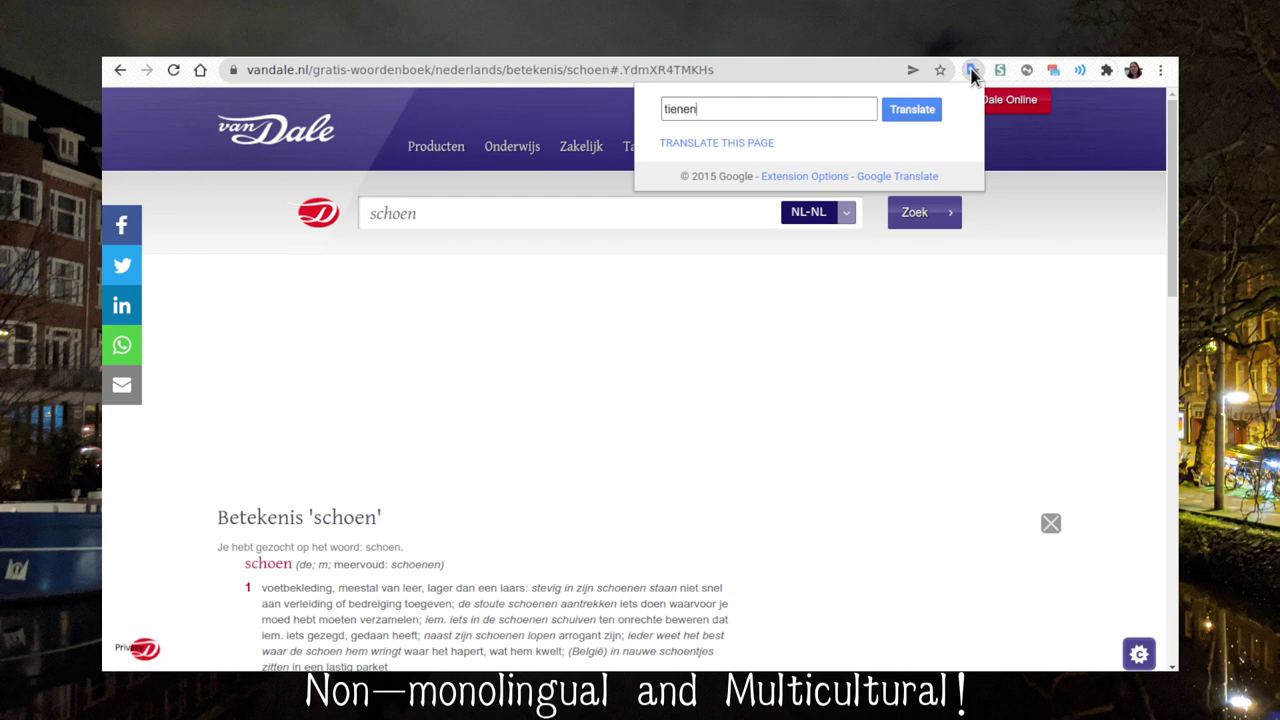
key("Return")
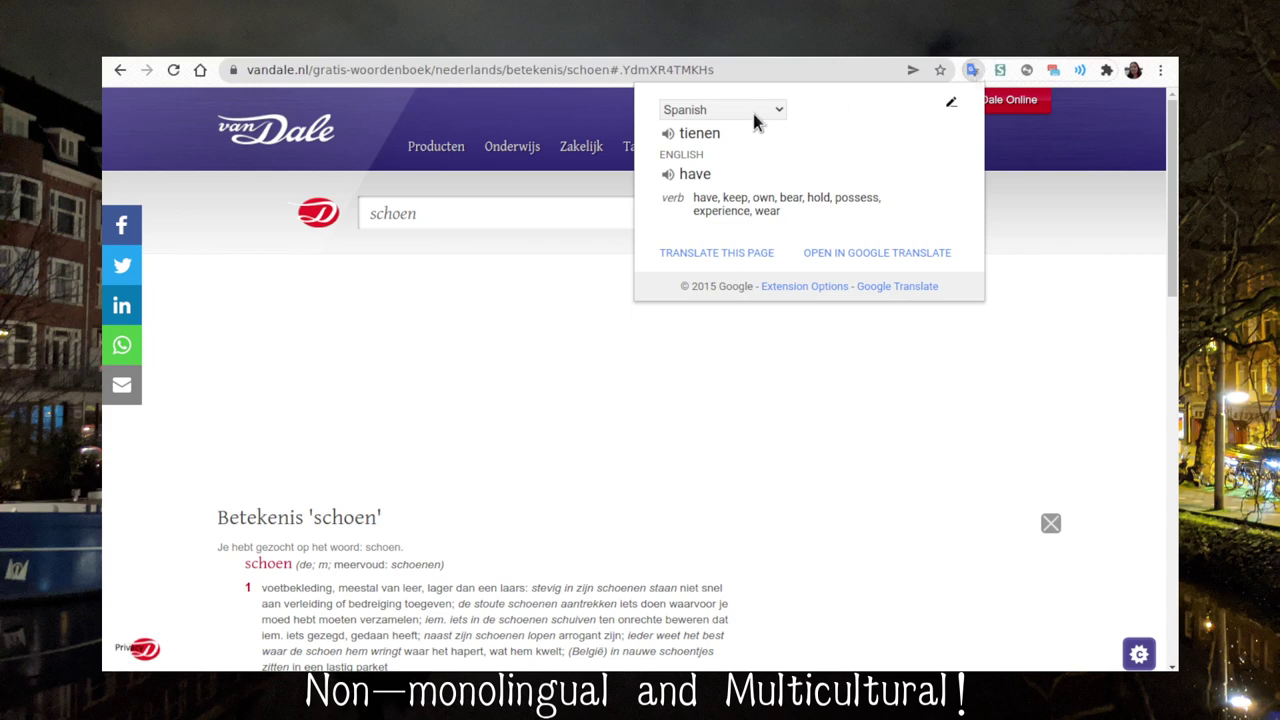
left_click(755, 108)
scroll(712, 343, "up", 5)
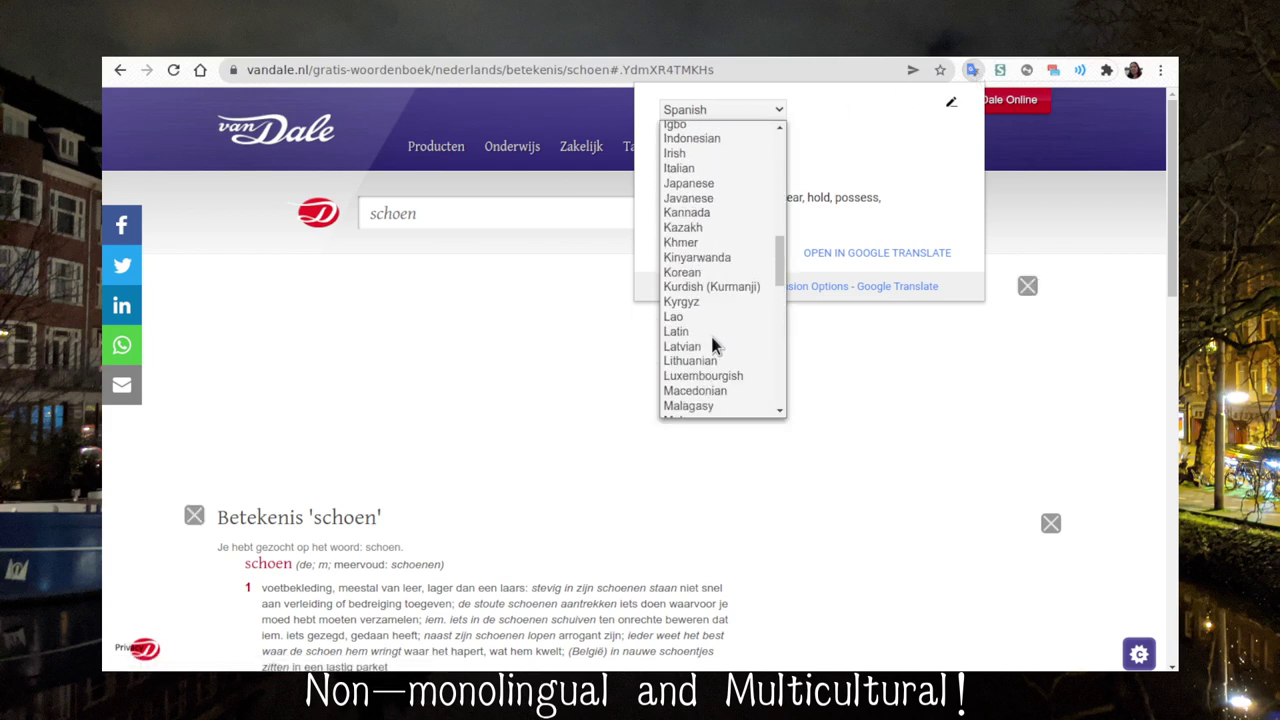
scroll(713, 344, "up", 5)
scroll(713, 344, "up", 5)
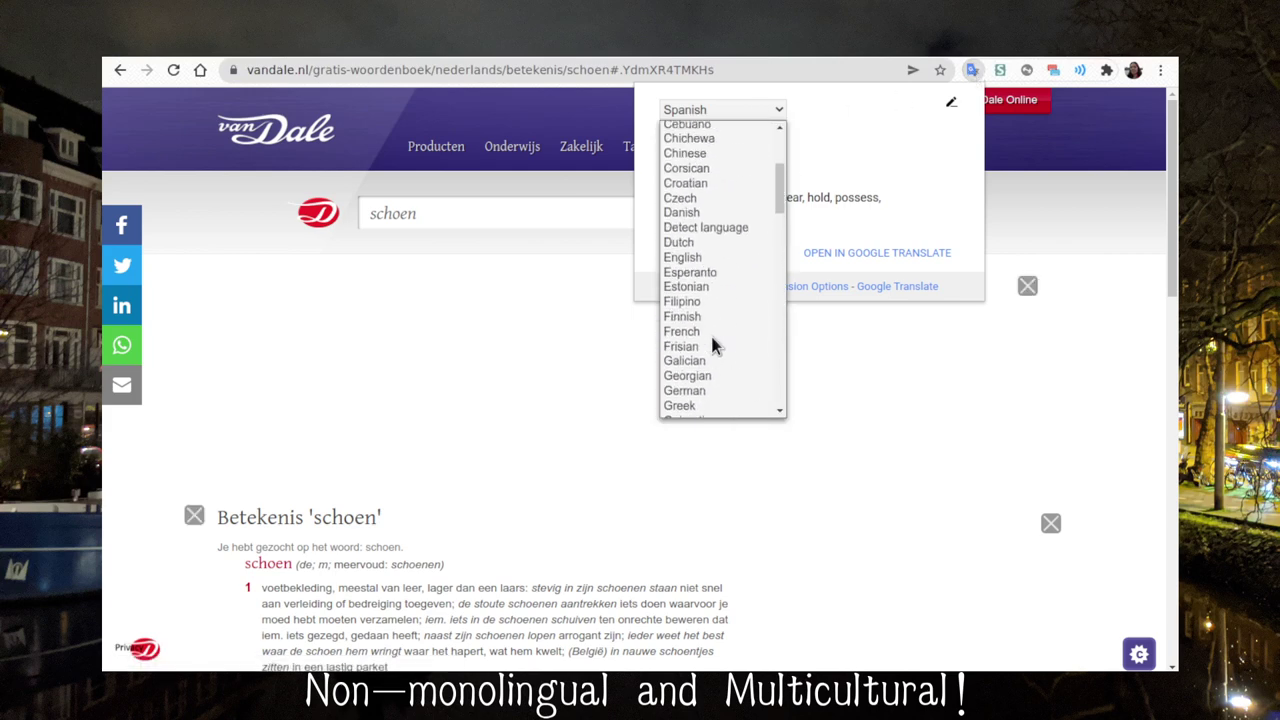
left_click(694, 242)
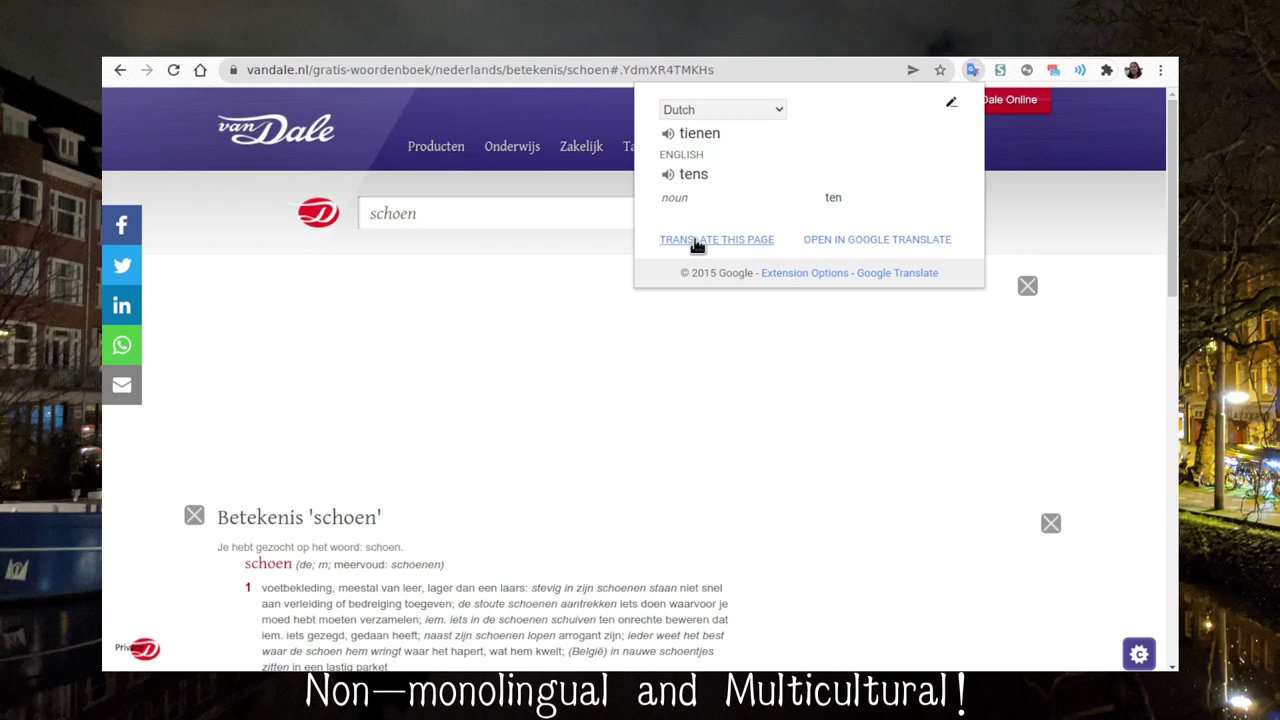
left_click(915, 352)
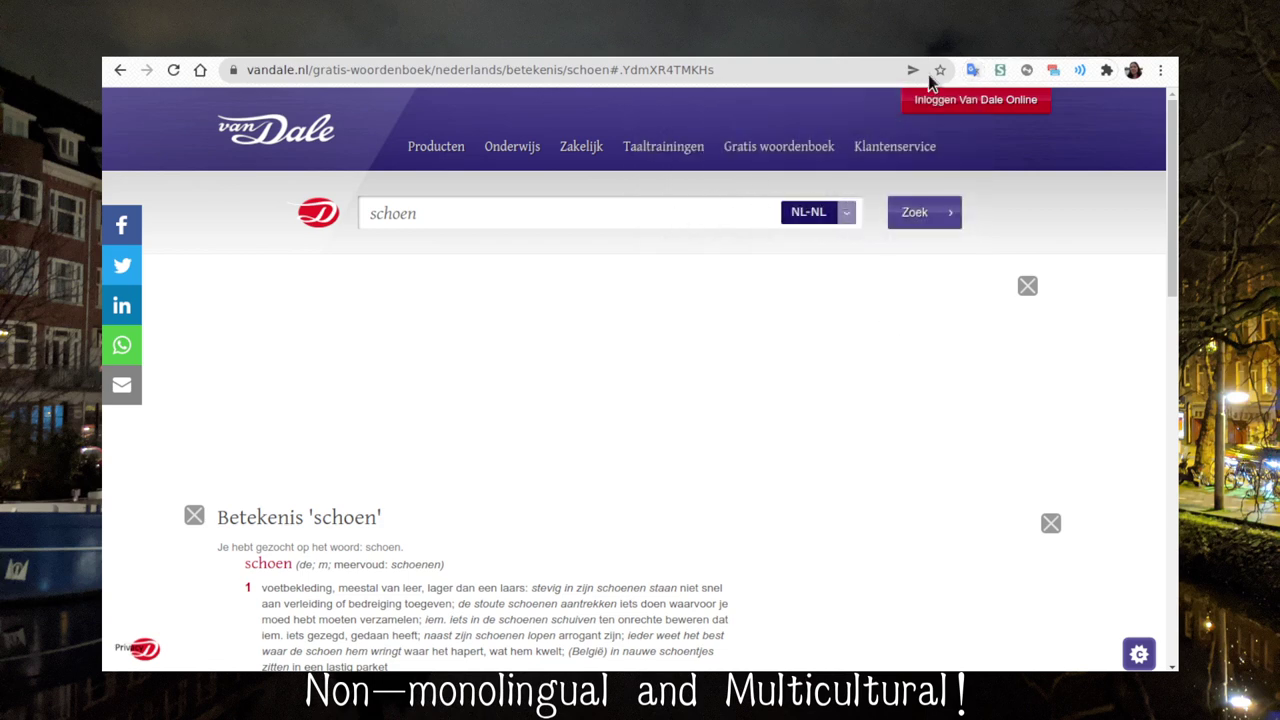
Translate the Dutch sentence "Het is over tienen" into English with the Google Translate extension
left_click(972, 70)
type("Het is ove r")
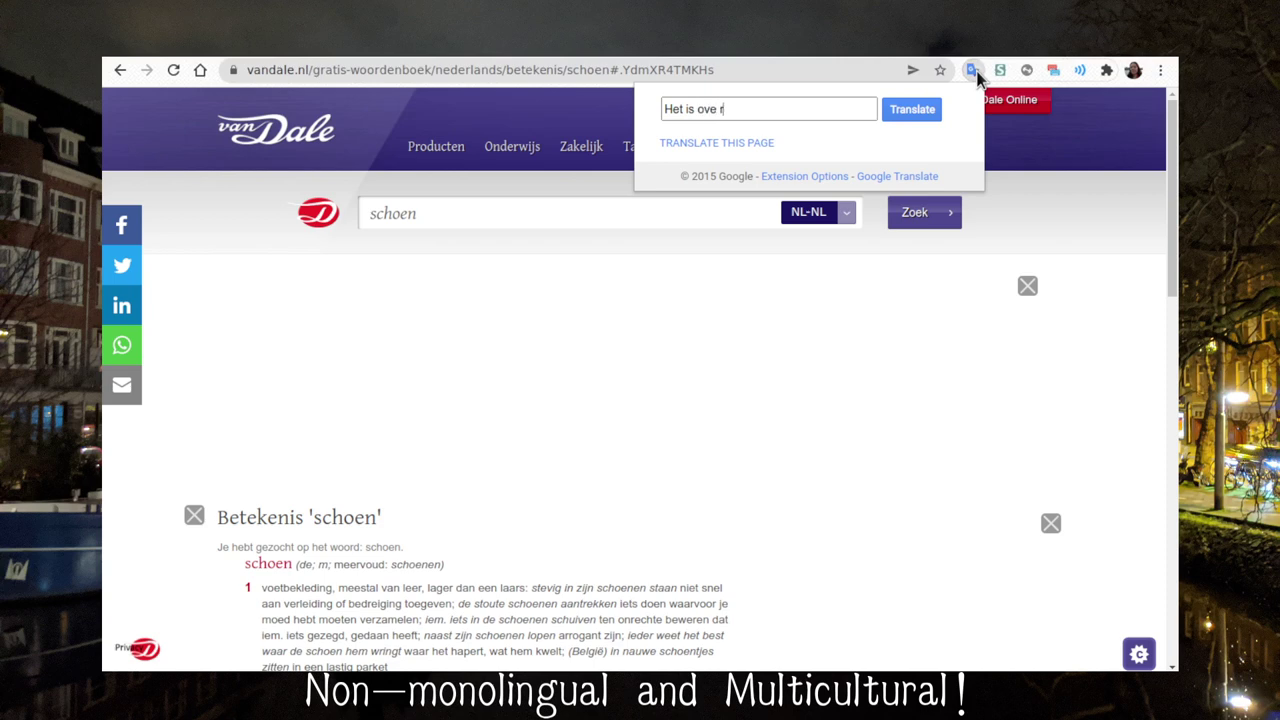
type(" tienen")
key("Return")
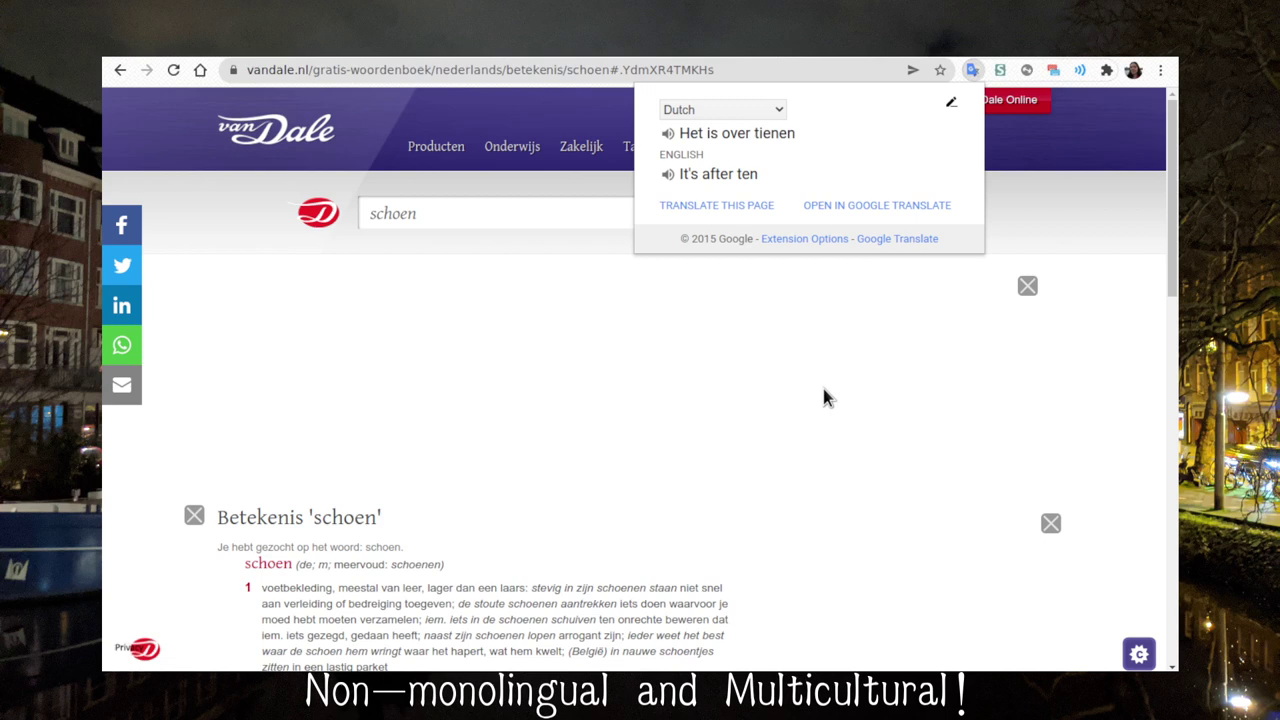
Begin a new word search in the Van Dale dictionary
left_click(508, 222)
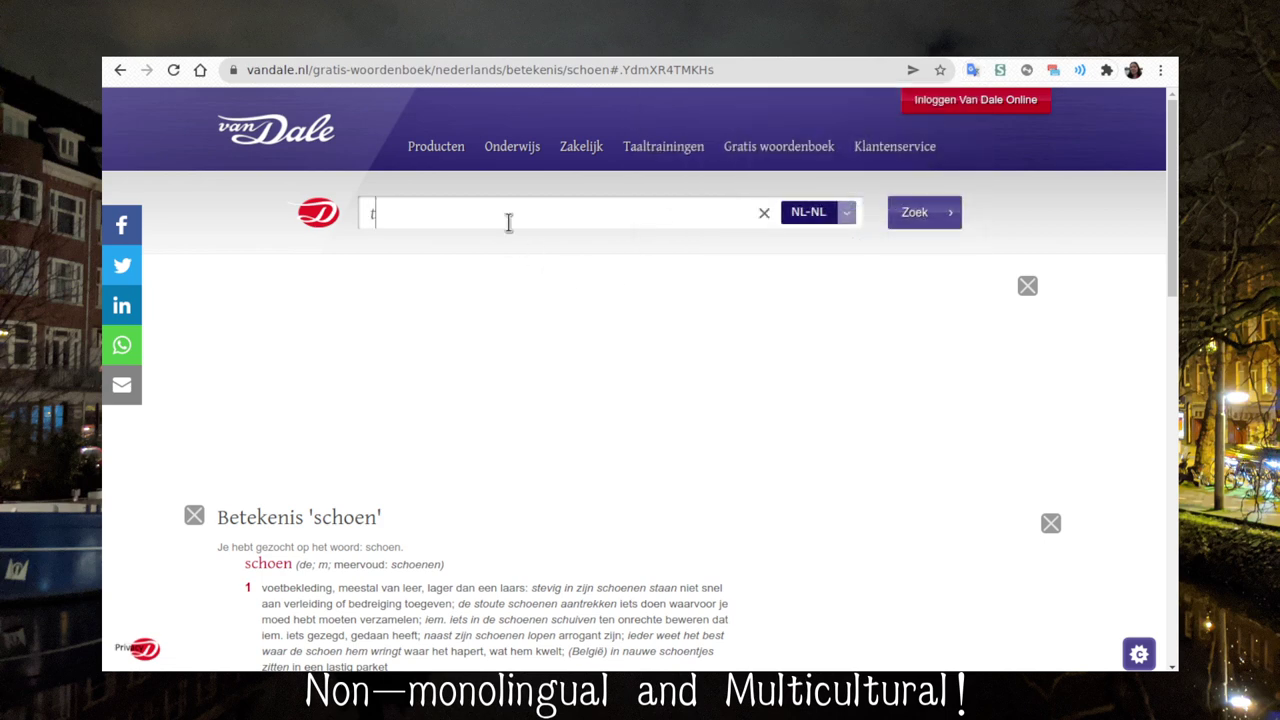